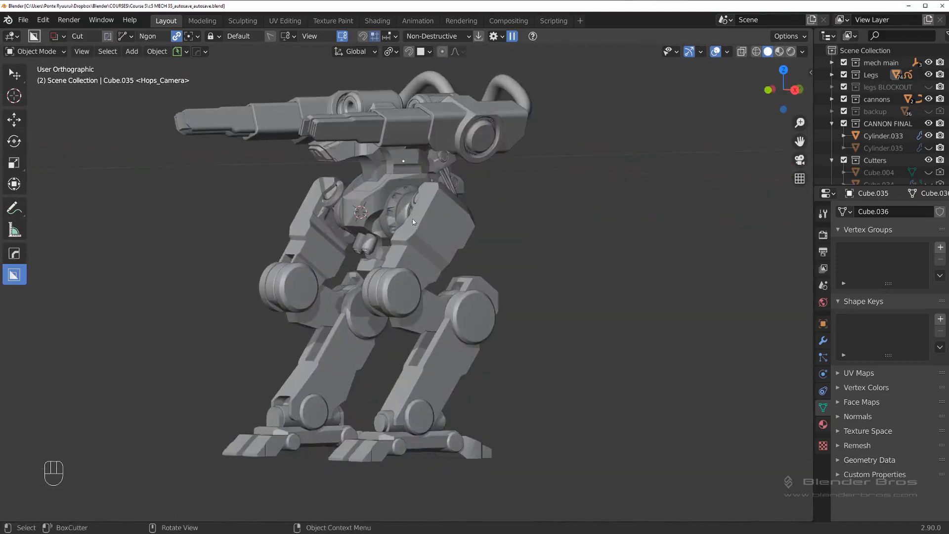
Step: Examine the mech's cannons, torso, hips and legs from the sides, front and rear
middle_click_drag(413, 222, 485, 275)
scroll(485, 276, "up", 7)
scroll(417, 267, "down", 3)
middle_click_drag(542, 249, 424, 228, "shift")
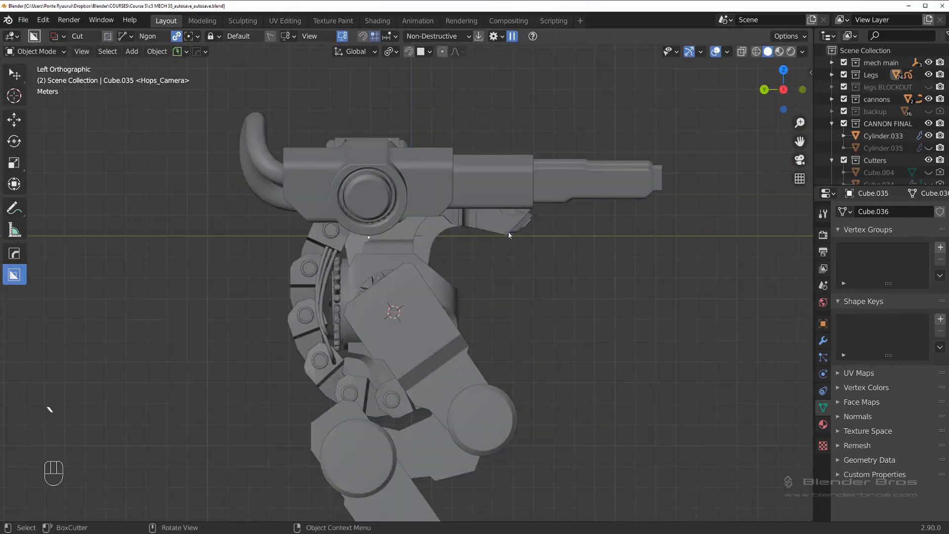
middle_click_drag(533, 216, 497, 250)
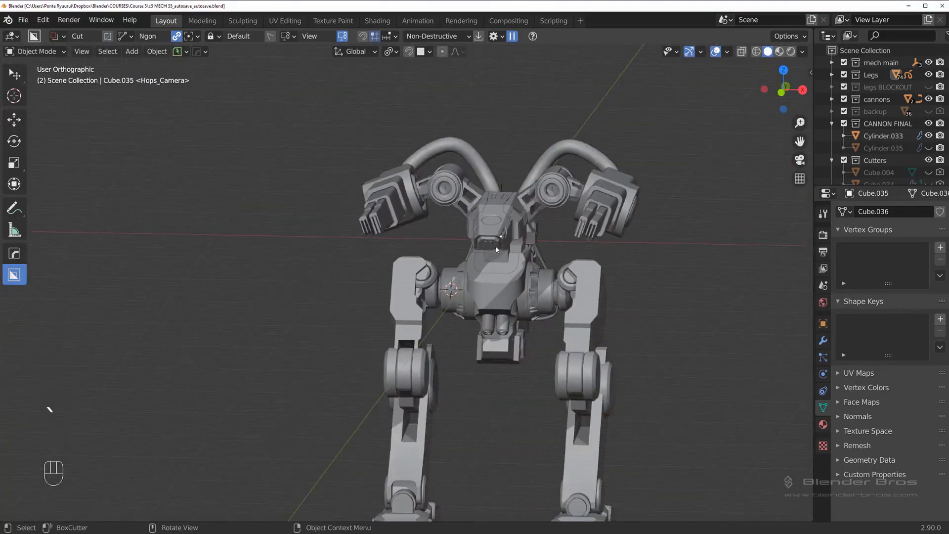
middle_click_drag(600, 250, 333, 212)
scroll(225, 222, "up", 4)
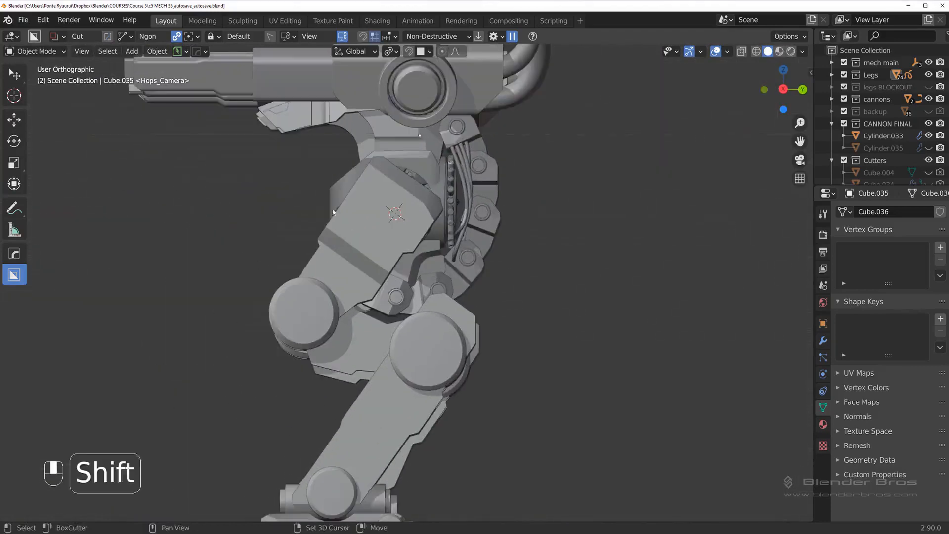
scroll(325, 259, "down", 3)
scroll(404, 351, "up", 2)
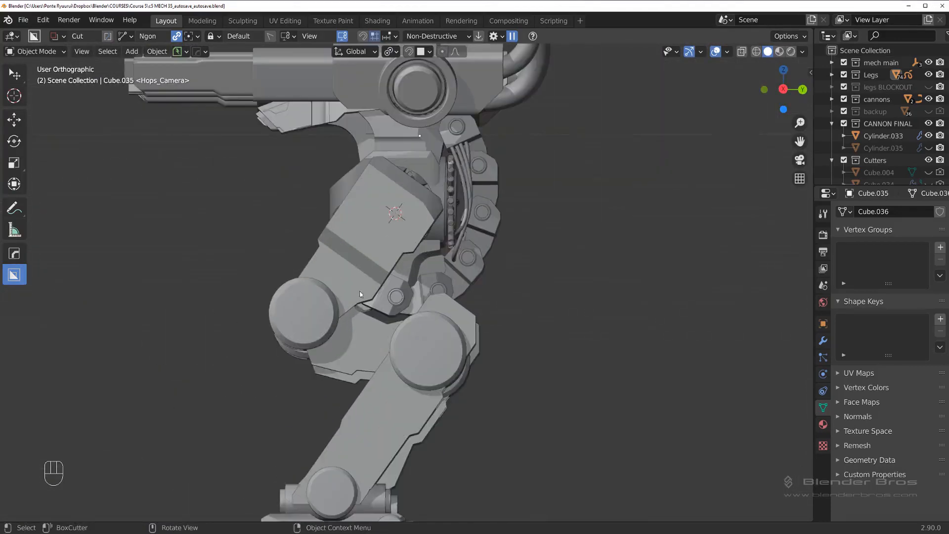
middle_click_drag(404, 351, 356, 233)
middle_click_drag(292, 244, 373, 226)
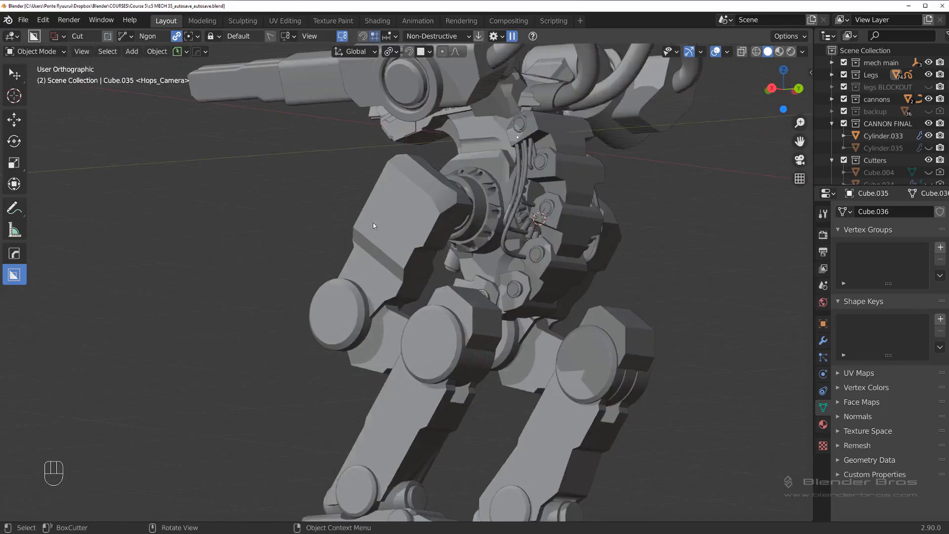
middle_click_drag(448, 267, 611, 281)
scroll(340, 219, "up", 2)
scroll(379, 292, "up", 2)
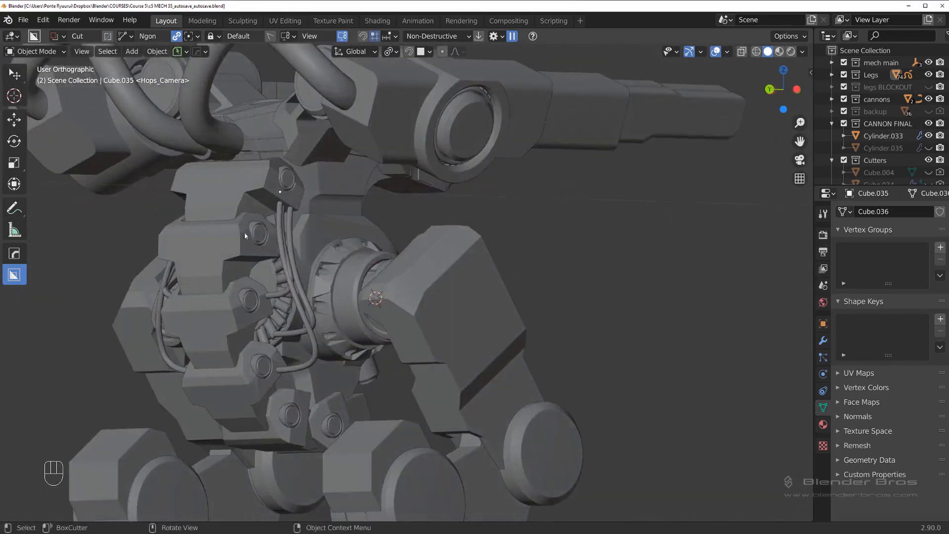
Step: Inspect the segmented spine, its cables and the cannon hoses on the mech's back, ending in the front view
scroll(288, 305, "down", 1)
scroll(288, 304, "down", 2)
middle_click_drag(287, 305, 334, 256)
middle_click_drag(333, 336, 311, 346)
scroll(355, 321, "up", 3)
scroll(355, 320, "up", 2)
middle_click_drag(358, 306, 406, 299)
scroll(324, 284, "down", 4)
middle_click_drag(356, 245, 350, 307, "shift")
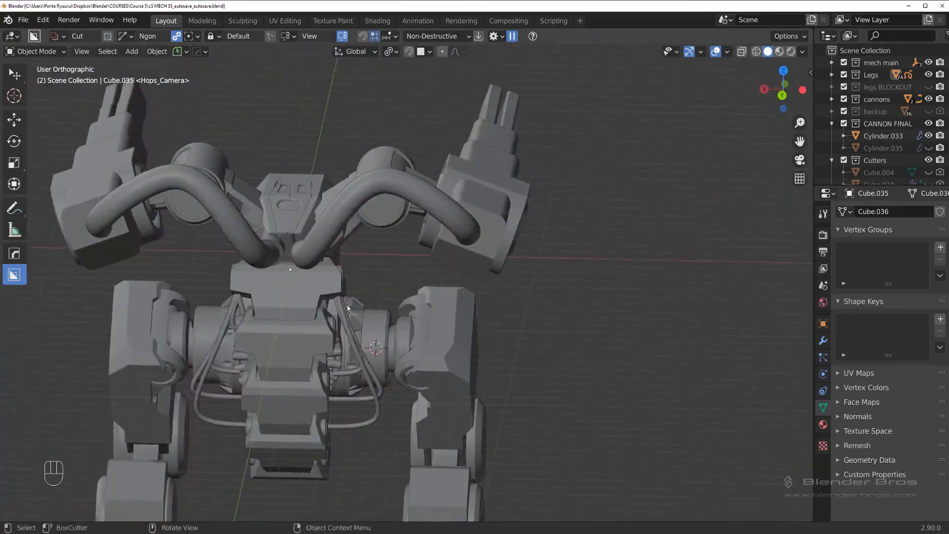
scroll(349, 307, "up", 4)
middle_click_drag(316, 255, 343, 191)
scroll(359, 252, "down", 3)
scroll(246, 255, "down", 5)
key("KP_1")
scroll(376, 275, "up", 5)
scroll(398, 235, "down", 6)
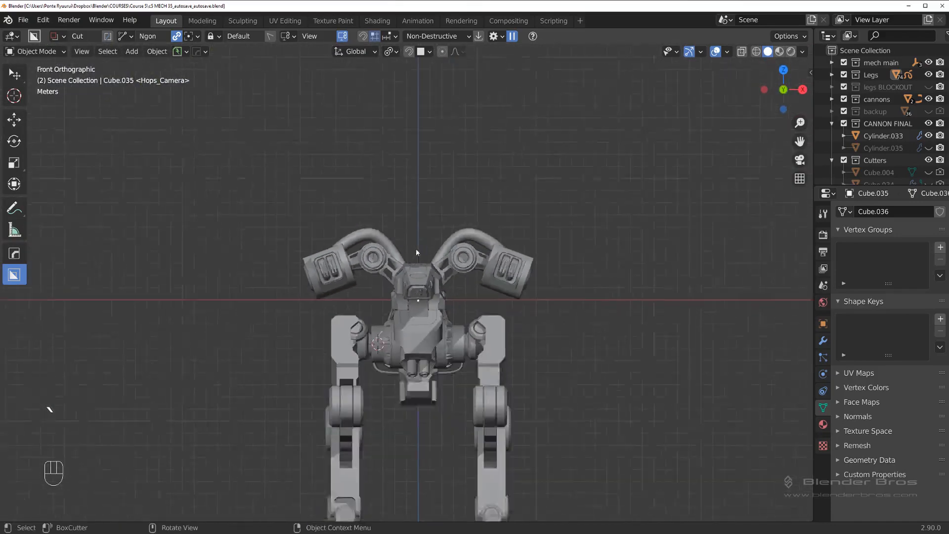
Step: Examine the head, cannon barrels and shoulder joints of the mech from the front
middle_click_drag(420, 254, 395, 218, "shift")
scroll(424, 219, "up", 2)
scroll(423, 220, "down", 2)
scroll(394, 218, "up", 4)
key("grave")
key("grave")
key("grave")
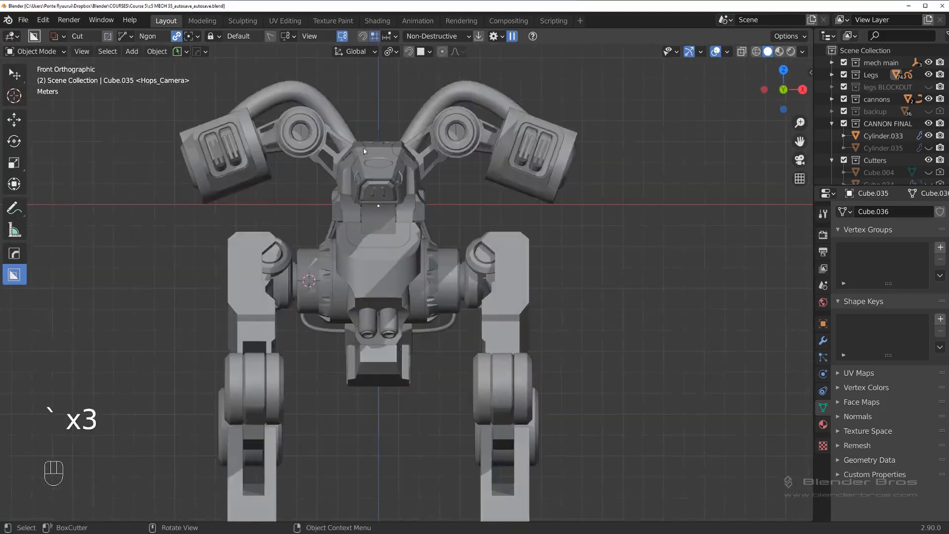
scroll(364, 149, "up", 2)
scroll(437, 218, "up", 5)
middle_click_drag(316, 111, 379, 254, "shift")
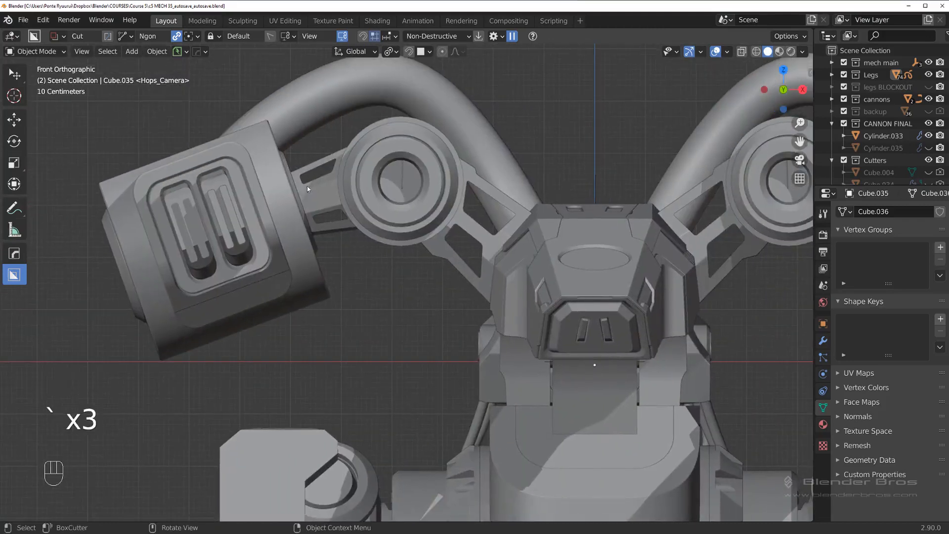
scroll(306, 180, "down", 4)
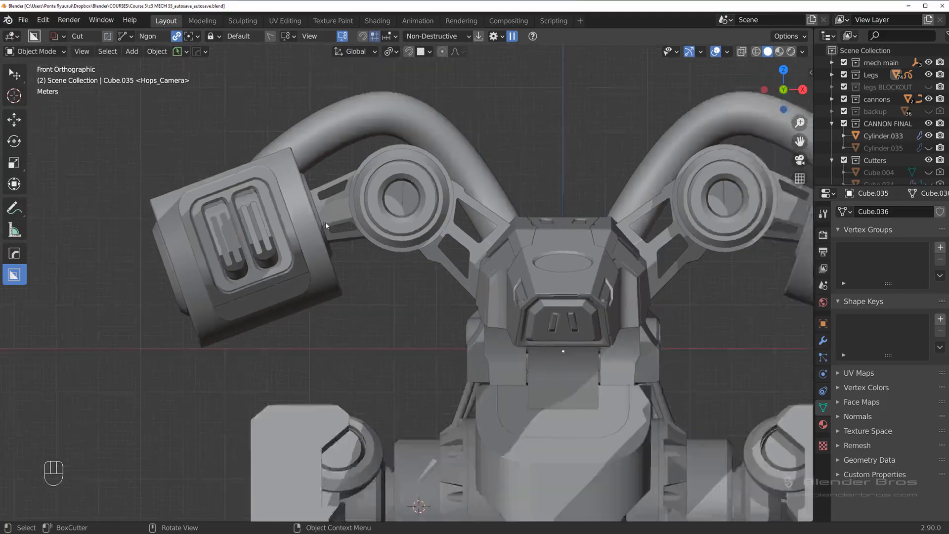
scroll(346, 248, "down", 2)
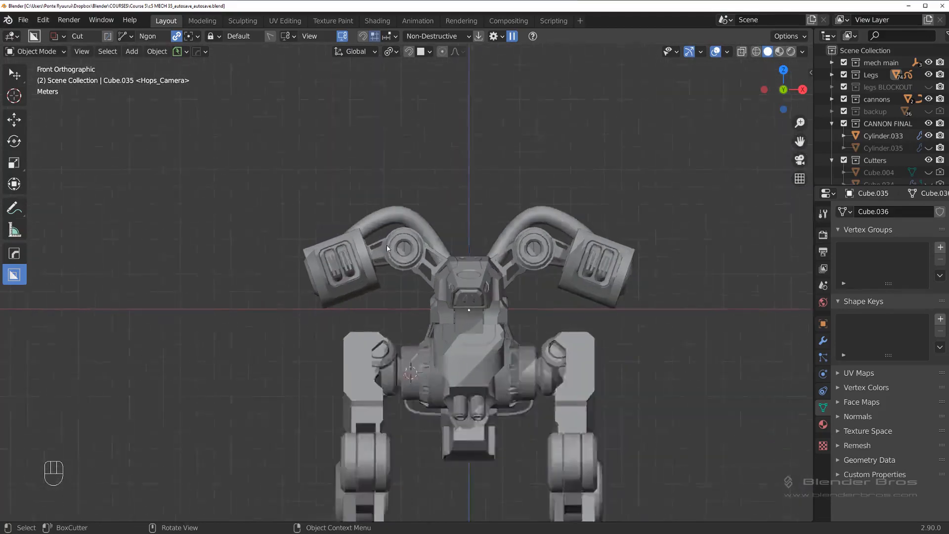
Step: Inspect up close how the cannon connects to the cylindrical shoulder joint and its support arms
scroll(390, 242, "up", 5)
middle_click_drag(406, 202, 468, 293, "shift")
scroll(360, 226, "up", 4)
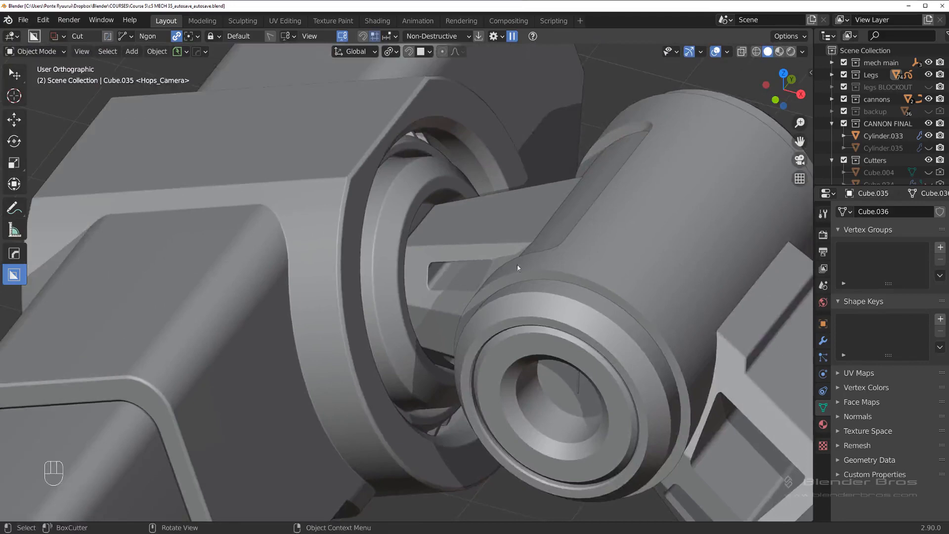
middle_click_drag(518, 268, 485, 266, "shift")
scroll(411, 276, "up", 3)
middle_click_drag(411, 276, 332, 258)
scroll(411, 258, "down", 3)
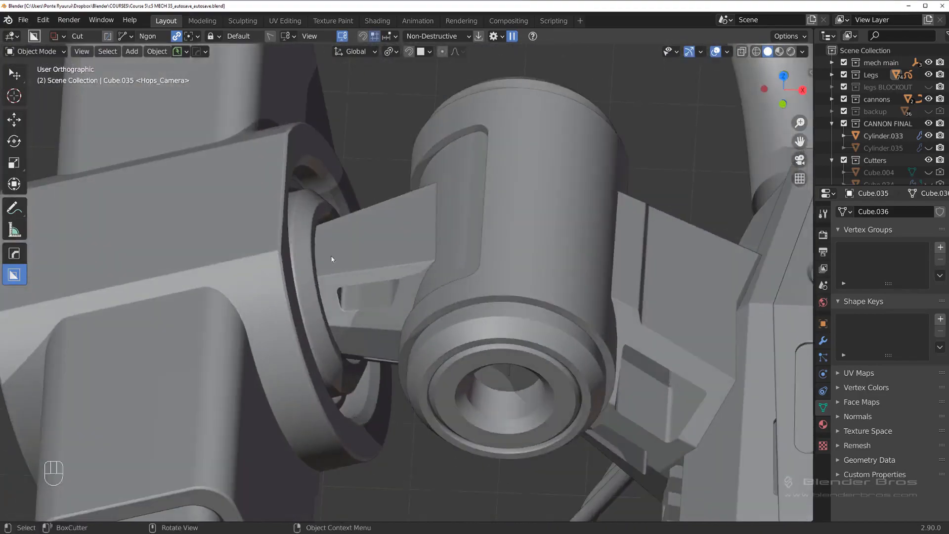
middle_click_drag(477, 271, 325, 198)
key("grave")
scroll(443, 272, "down", 1)
scroll(375, 241, "down", 2)
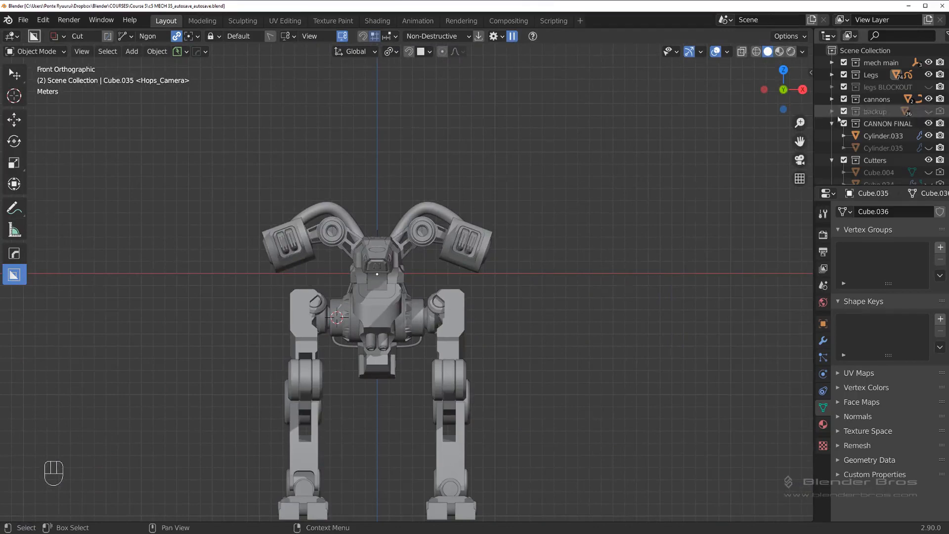
Step: Check what the CANNON FINAL collection holds, and move BezierCurve from cannons into it
left_click(929, 124)
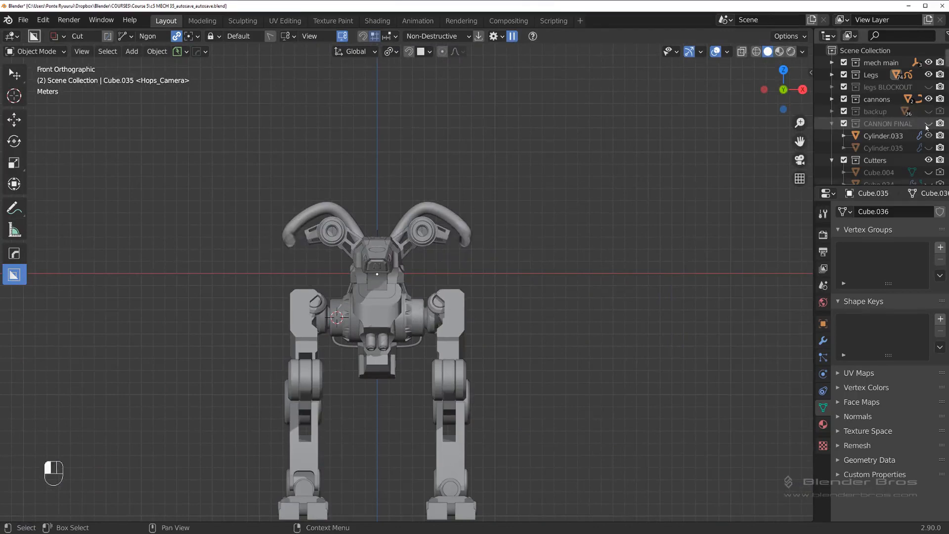
left_click(928, 124)
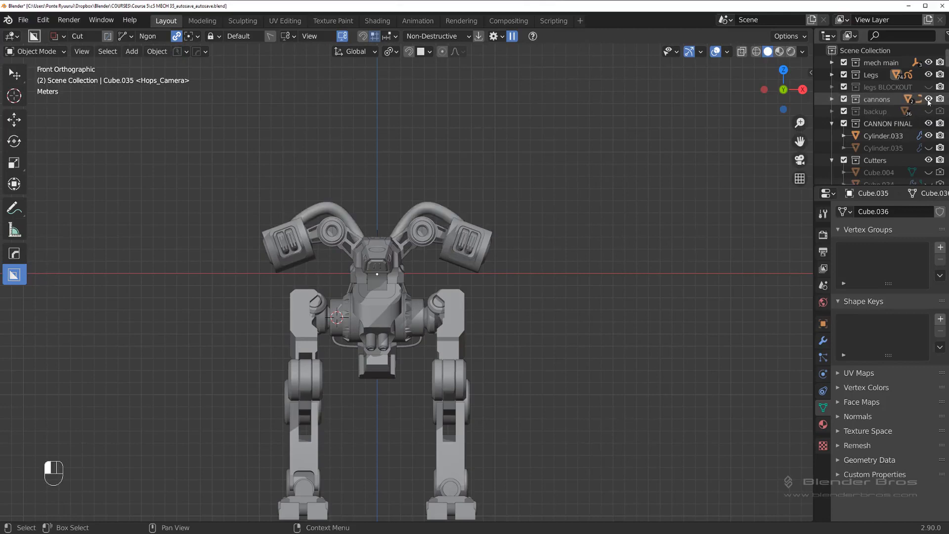
left_click(831, 100)
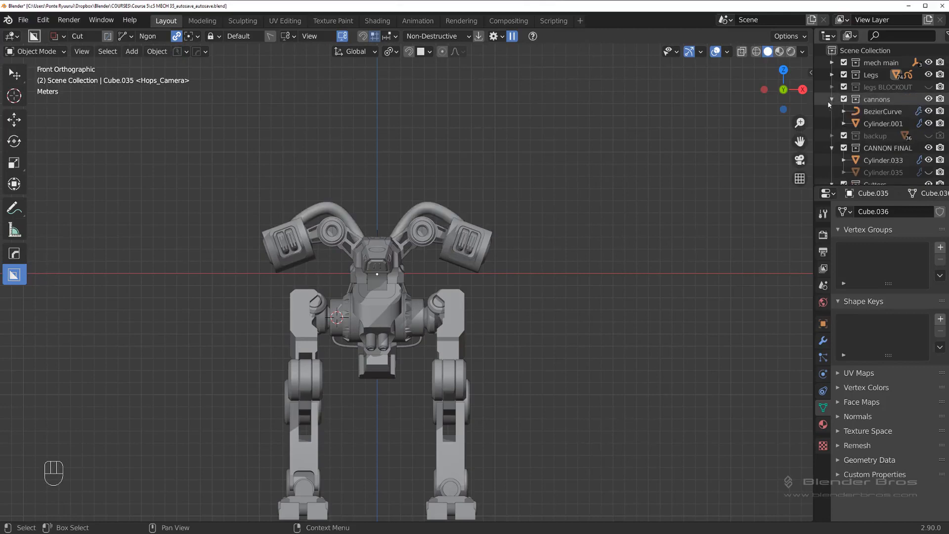
left_click(883, 112)
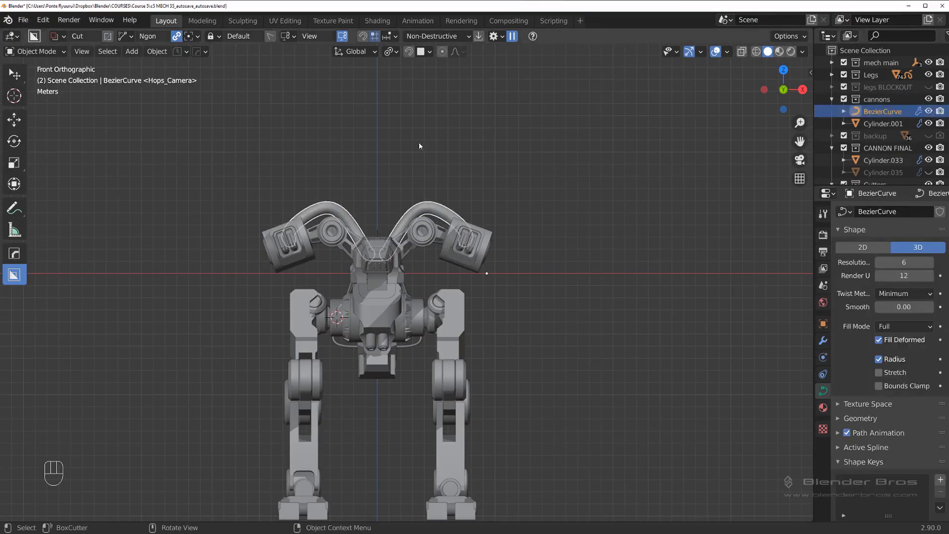
key("m")
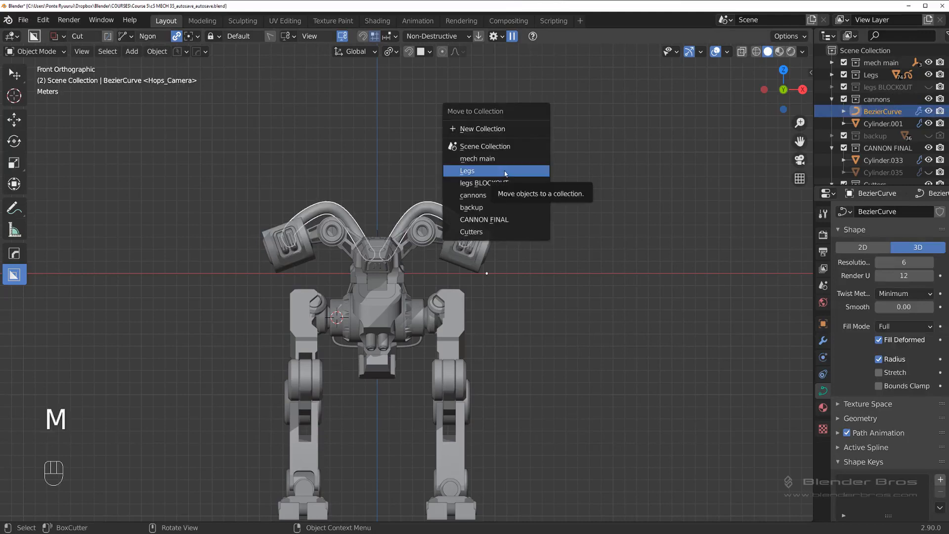
left_click(539, 219)
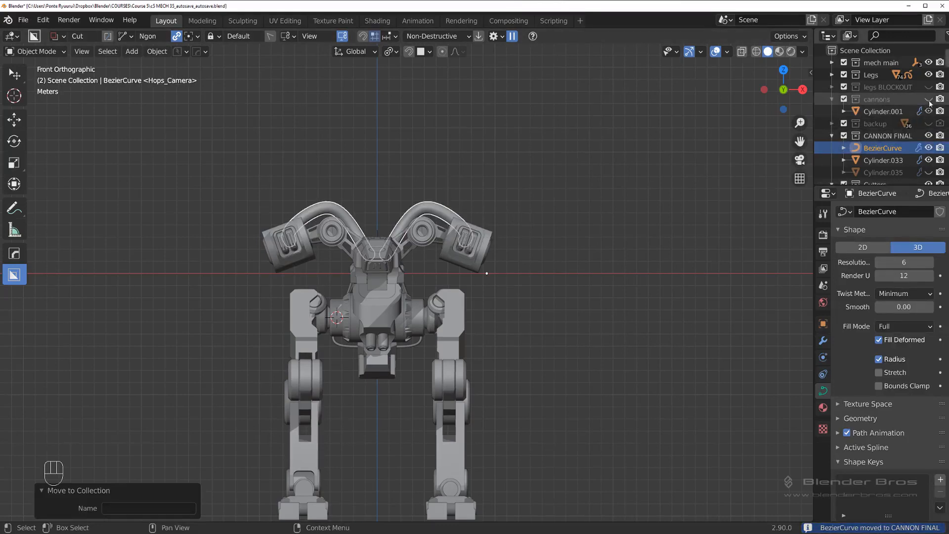
Step: Identify Cylinder.001 in the cannons collection and move it into the CANNON FINAL collection
left_click(883, 112)
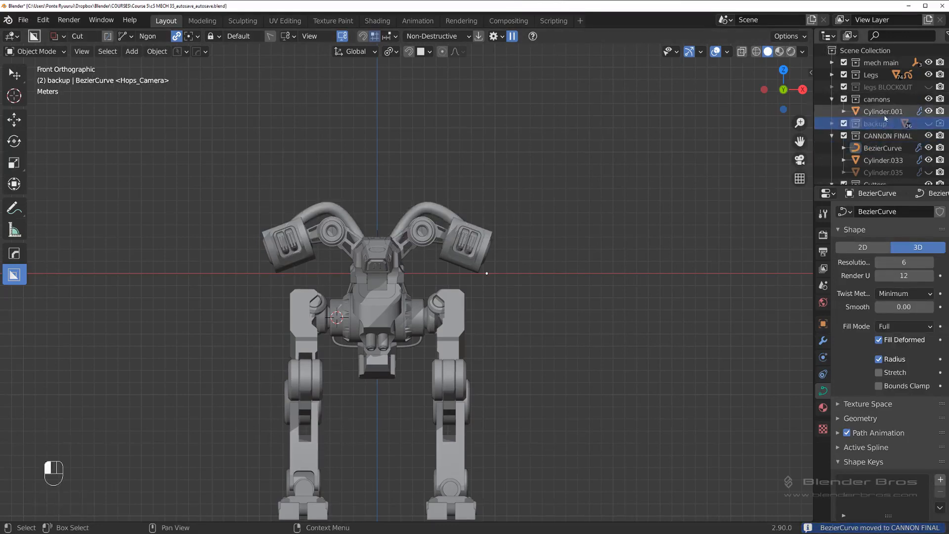
scroll(511, 197, "up", 1)
key("g")
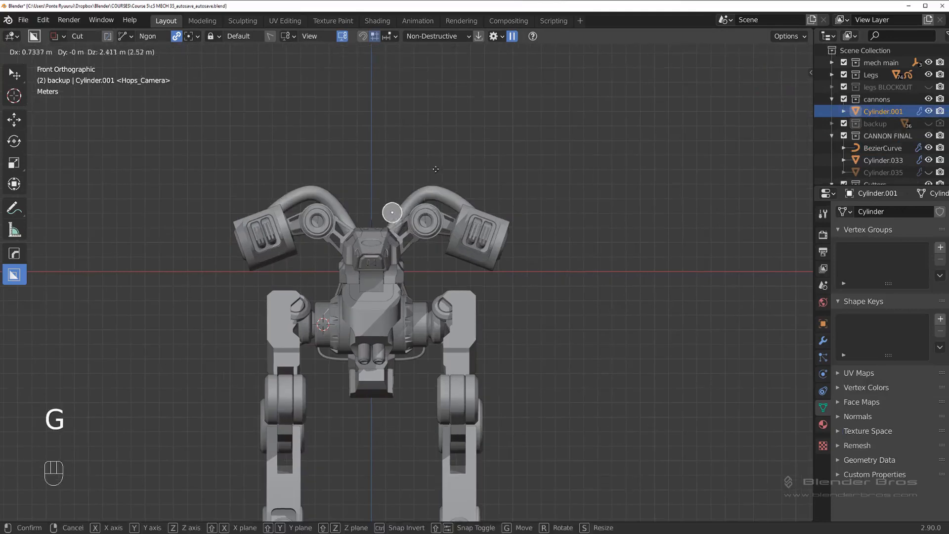
left_click(434, 158)
middle_click_drag(436, 159, 548, 199)
key("g")
left_click(515, 156)
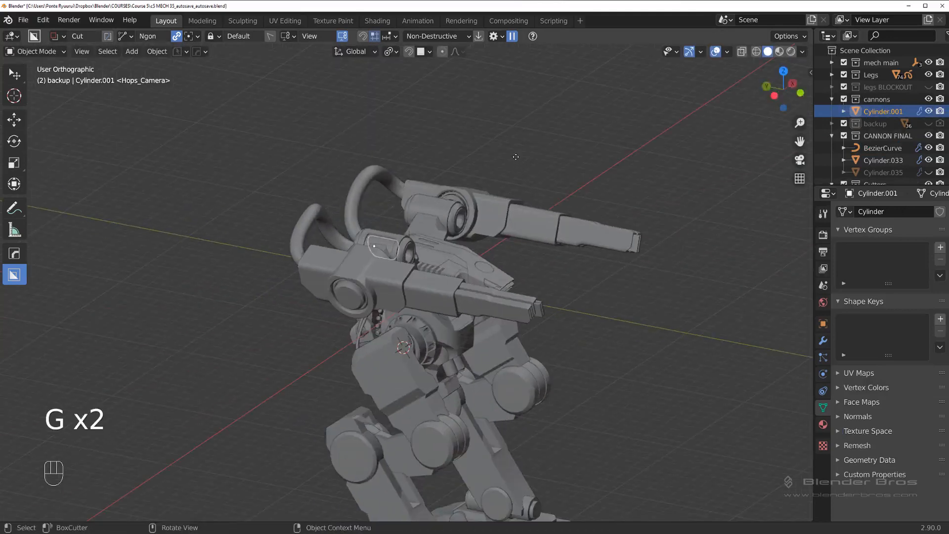
middle_click_drag(510, 167, 627, 208)
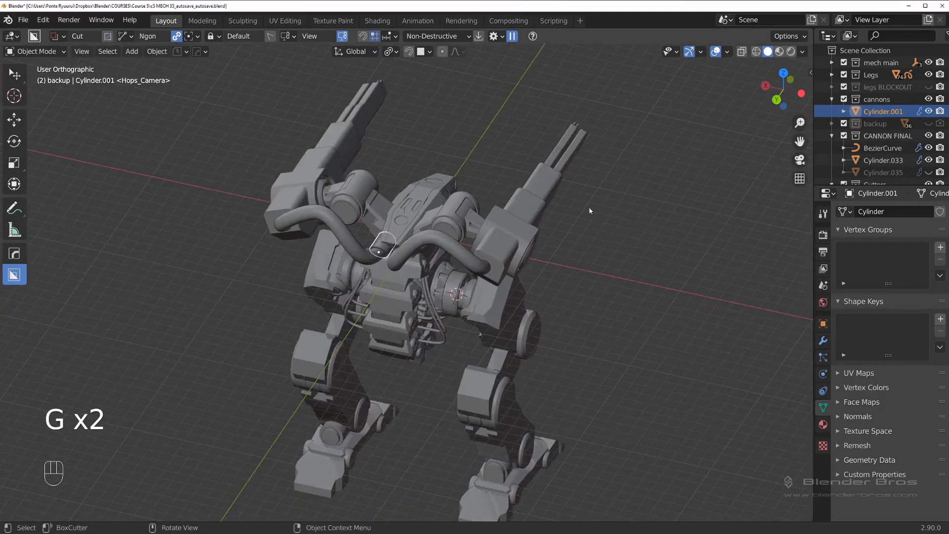
key("m")
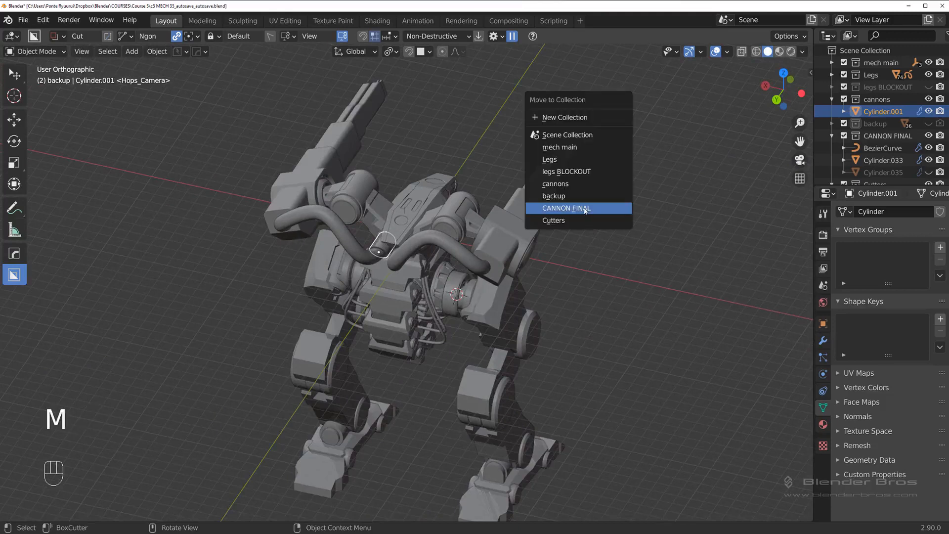
left_click(585, 210)
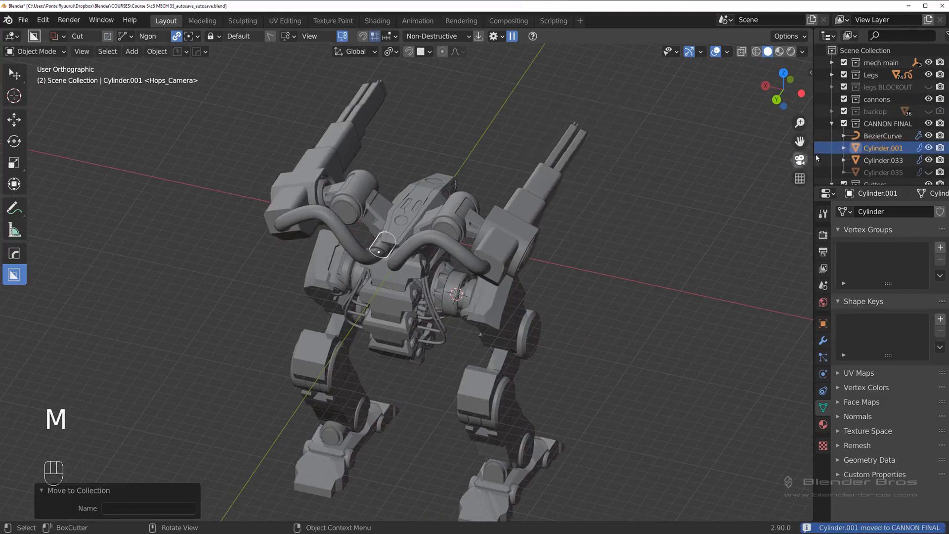
Step: Delete the emptied cannons collection
right_click(891, 101)
left_click(871, 99)
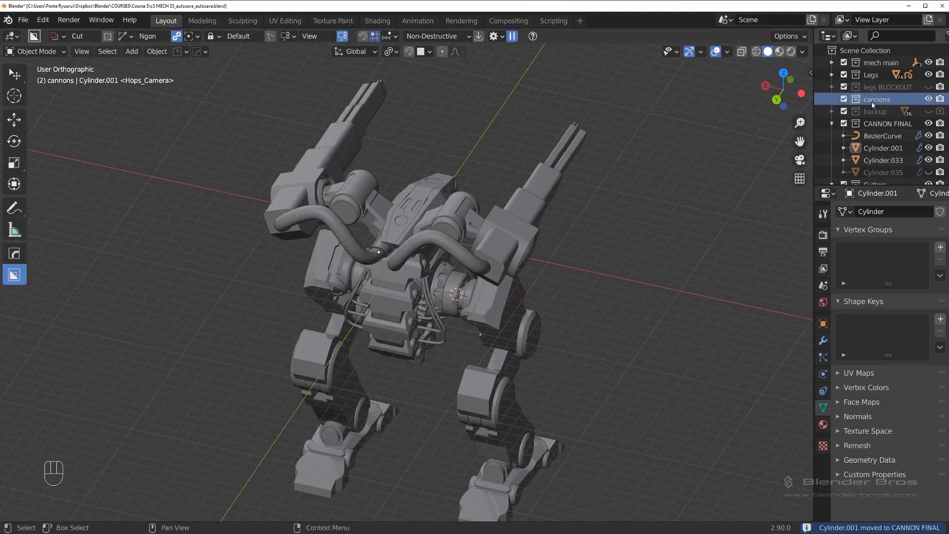
right_click(873, 105)
left_click(885, 181)
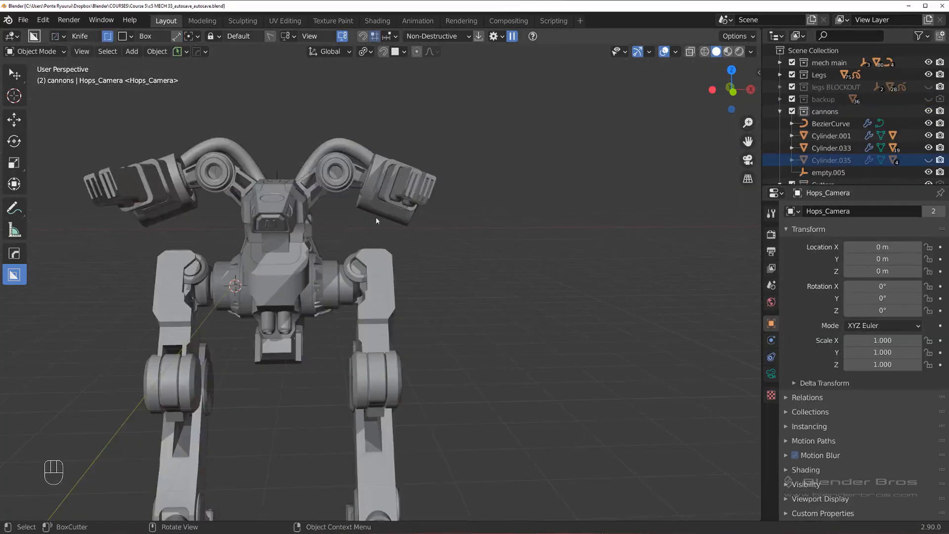
Step: Toggle the visibility of the cannons collection to check which mech parts belong to it
scroll(576, 225, "up", 5)
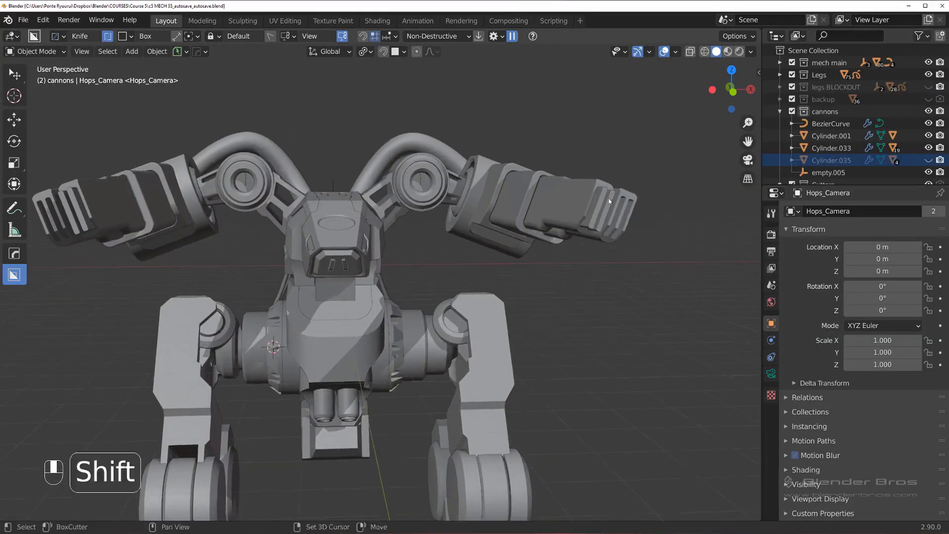
left_click(929, 111)
left_click(930, 112)
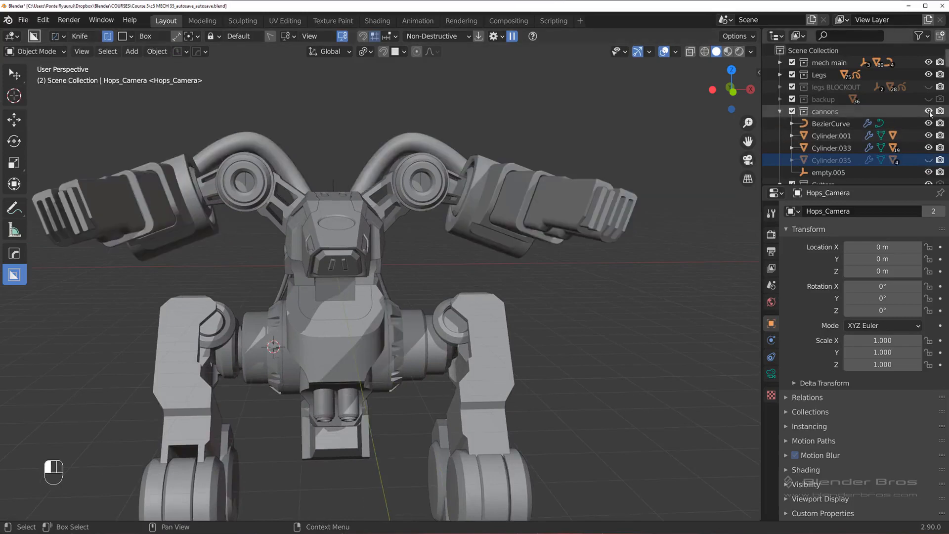
left_click(929, 111)
left_click(929, 111)
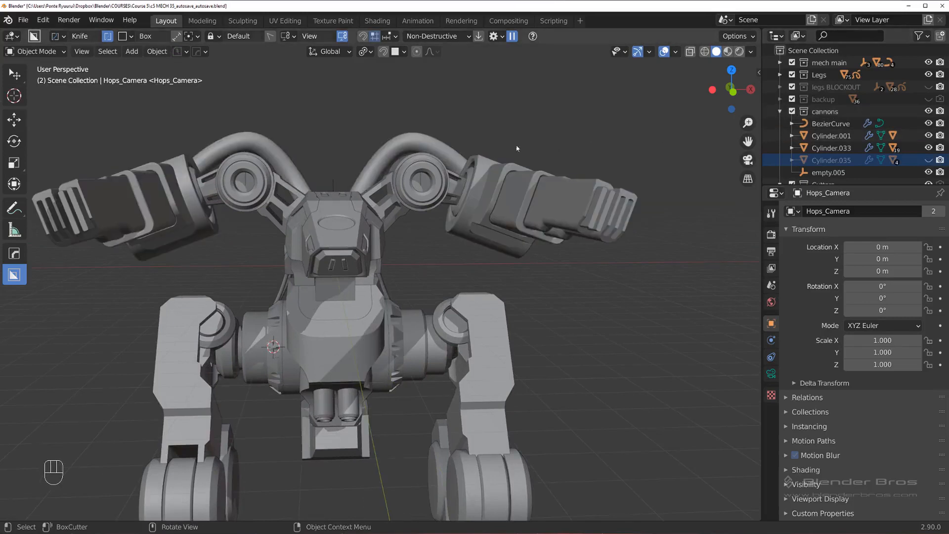
Step: Select the shoulder joint parts, including Cube.052 and Cube.054, and move them into the cannons collection
left_click(367, 188)
left_click(396, 186)
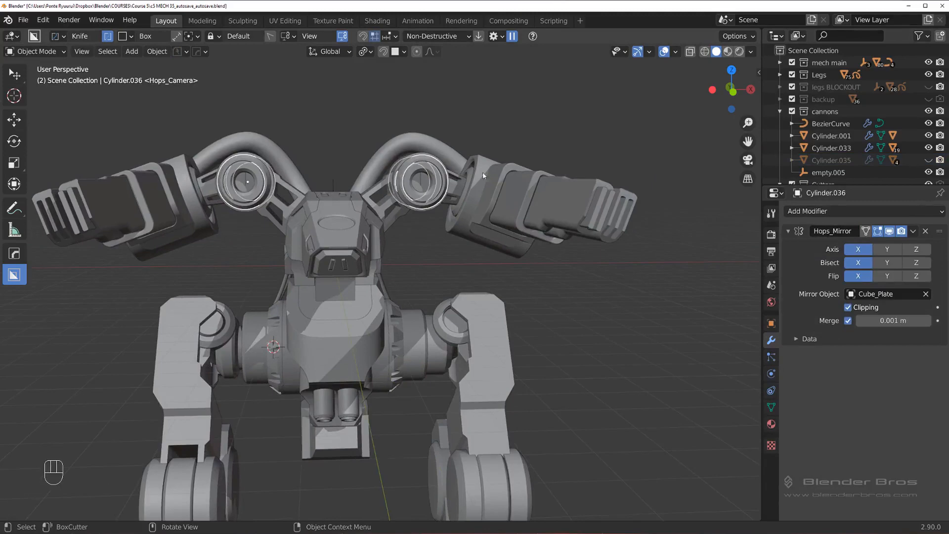
middle_click_drag(483, 175, 404, 186)
left_click(387, 189)
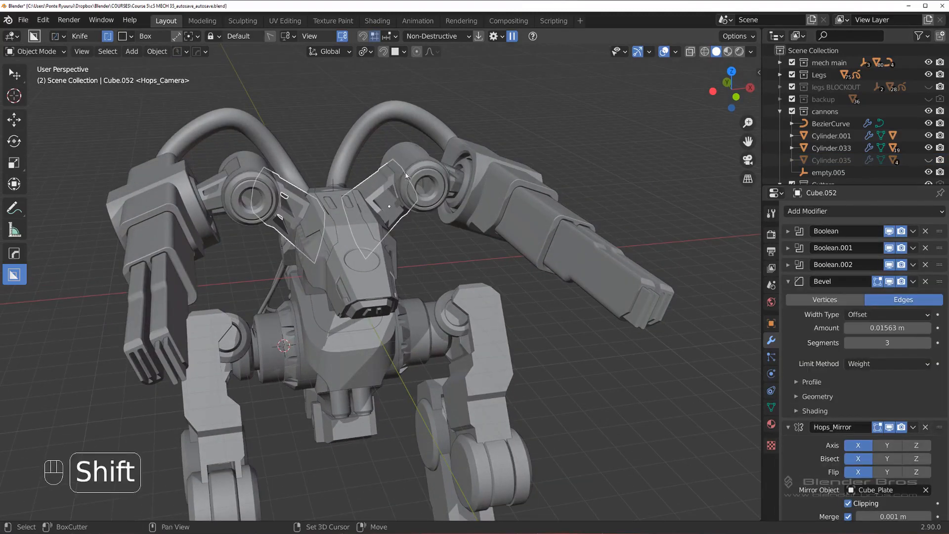
left_click(413, 164, "shift")
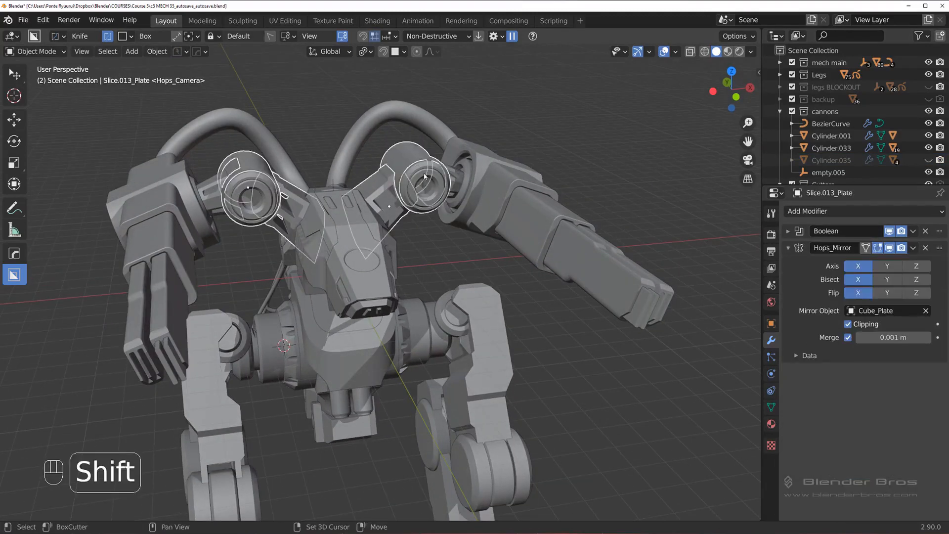
left_click(455, 174, "shift")
key("m")
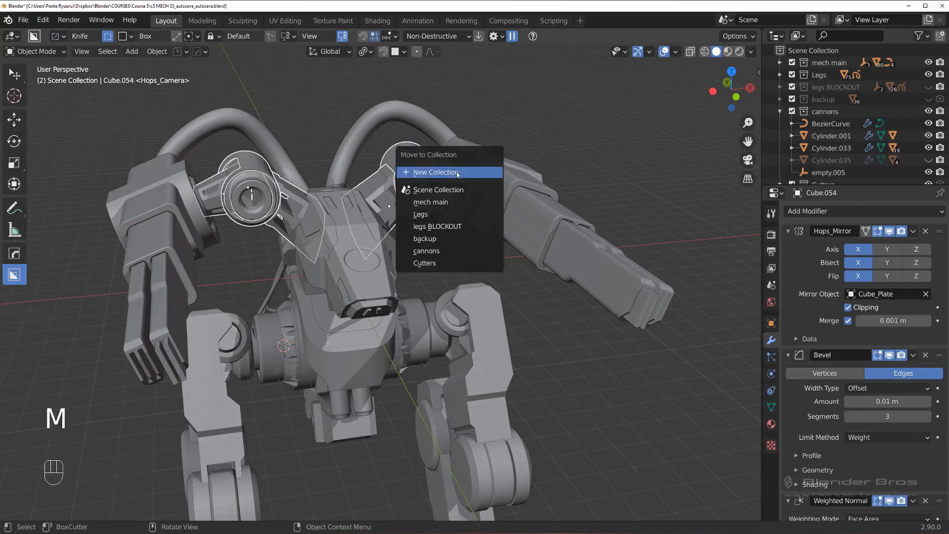
left_click(456, 250)
Step: Hide the cannons collection and move the leftover shoulder cylinders, Cylinder.036 and Slice.013, into it
left_click(928, 112)
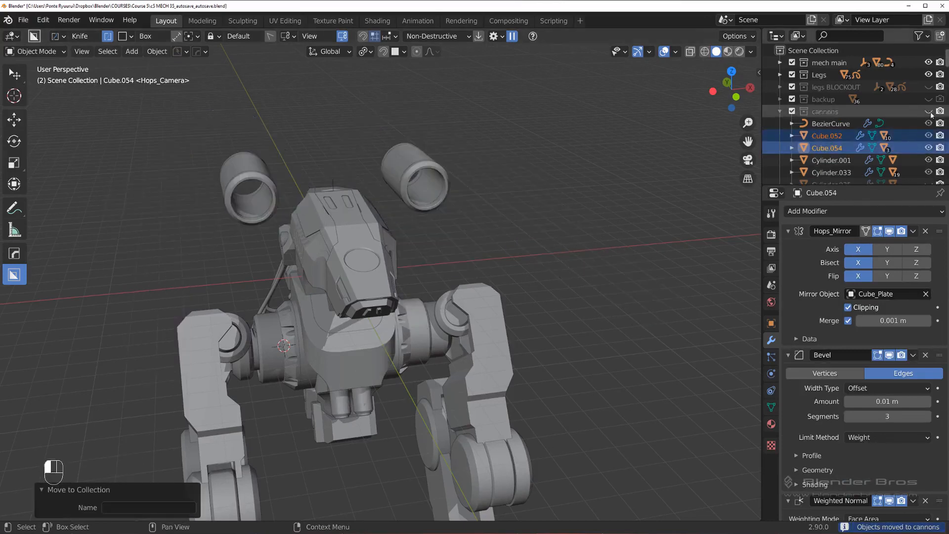
left_click(442, 163)
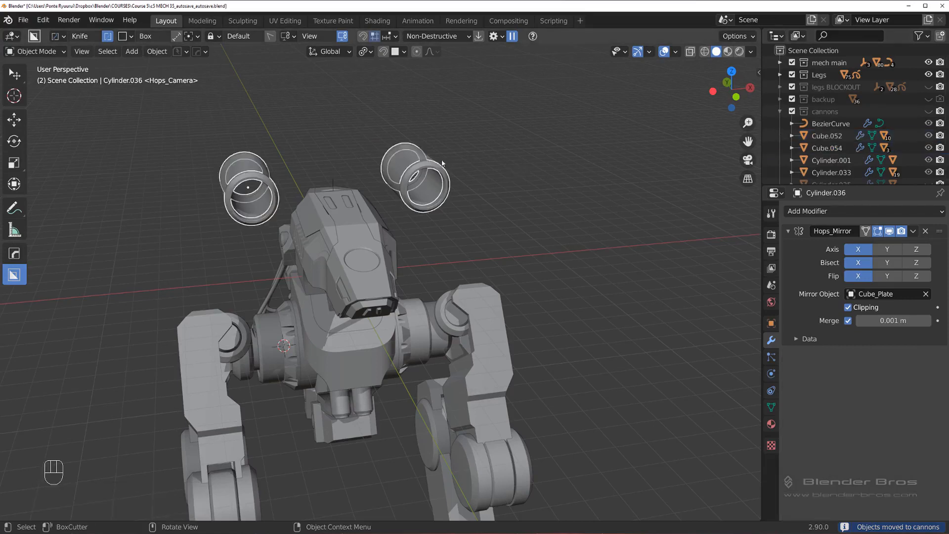
key("m")
left_click(442, 162)
left_click(410, 180)
key("m")
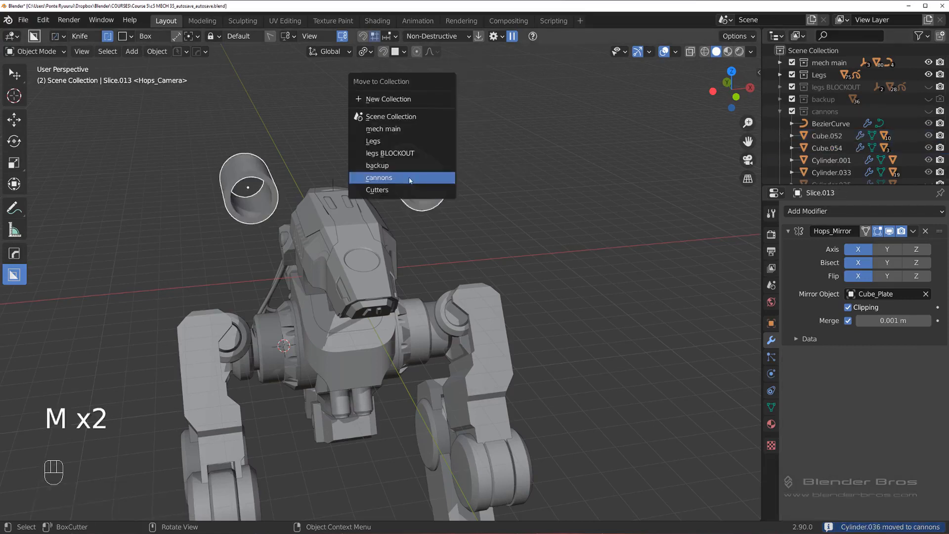
left_click(447, 180)
Step: Hide the Legs collection and move the leftover hip parts beside the body, including Slice.005_Plate, into it
middle_click_drag(447, 180, 483, 203)
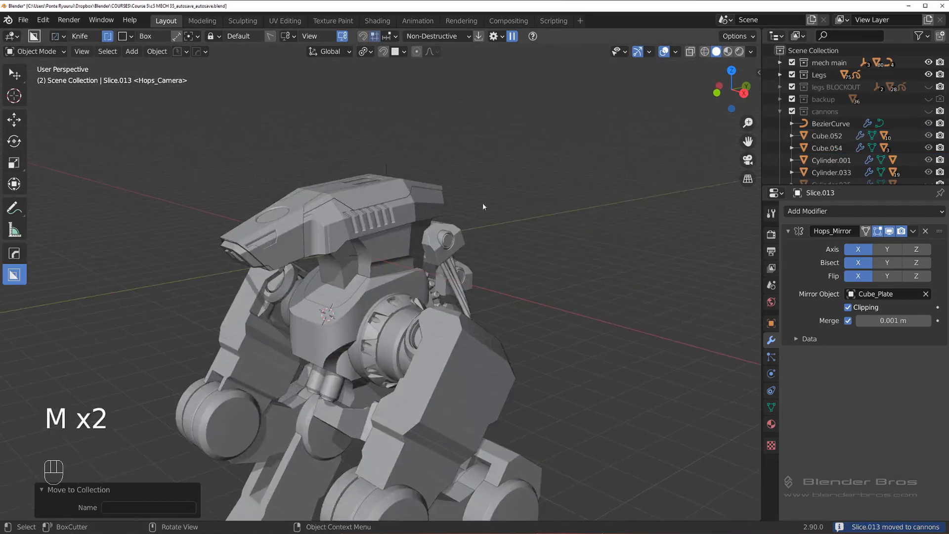
scroll(483, 203, "down", 2)
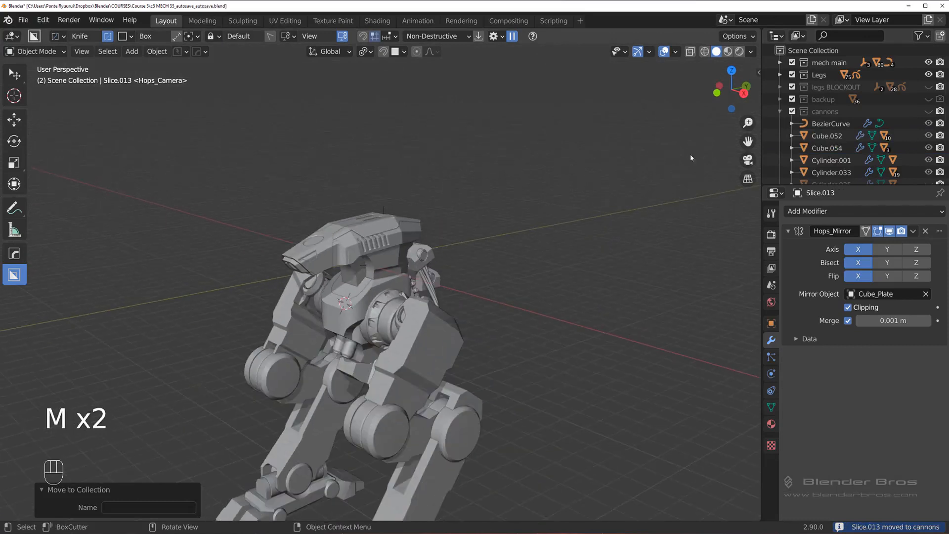
left_click(928, 74)
middle_click_drag(434, 212, 550, 201)
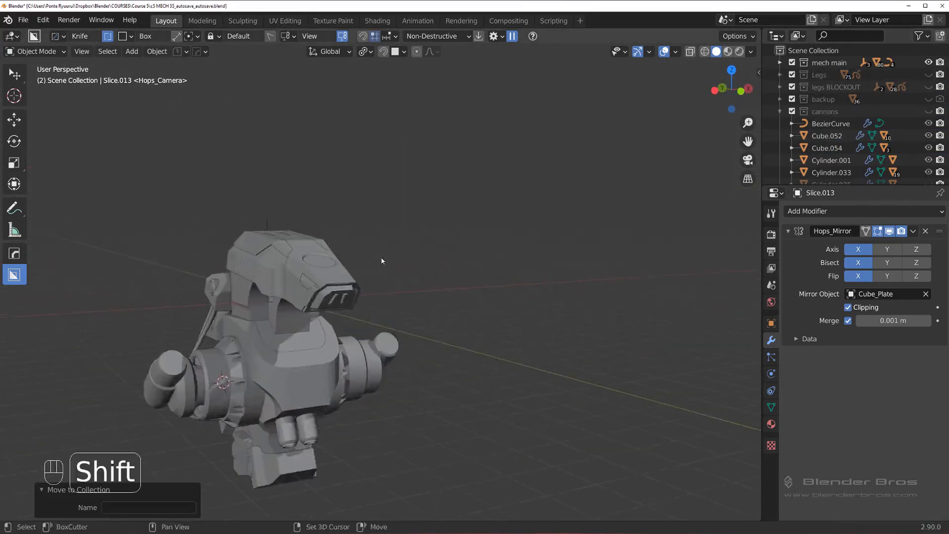
key("shift+c")
left_click(388, 280)
key("m")
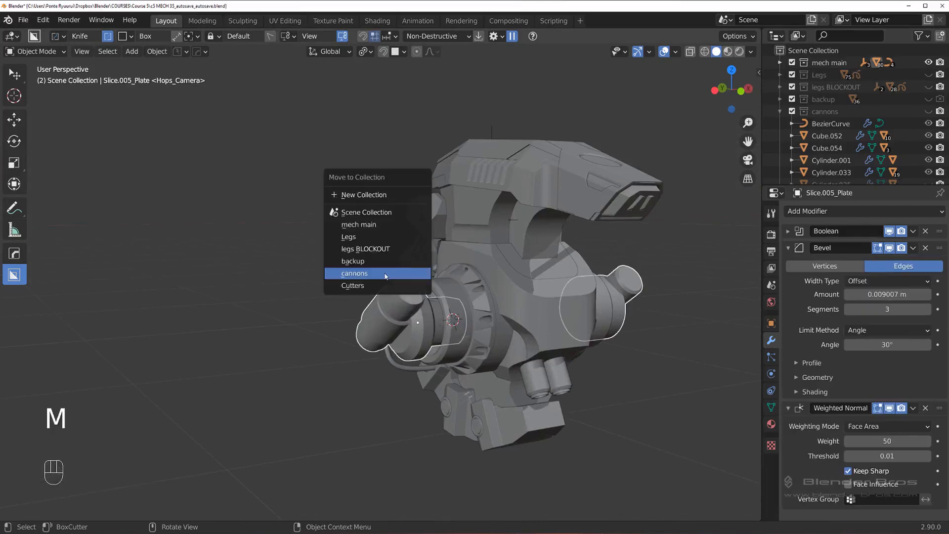
left_click(381, 237)
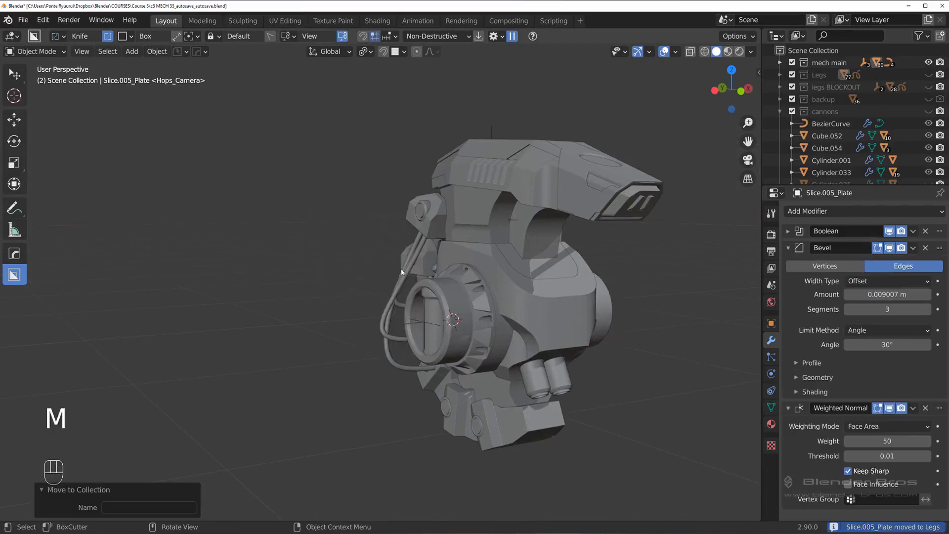
Step: Examine the remaining main body from several sides and in the right orthographic view for misplaced parts
middle_click_drag(402, 268, 454, 274)
middle_click_drag(541, 287, 352, 280)
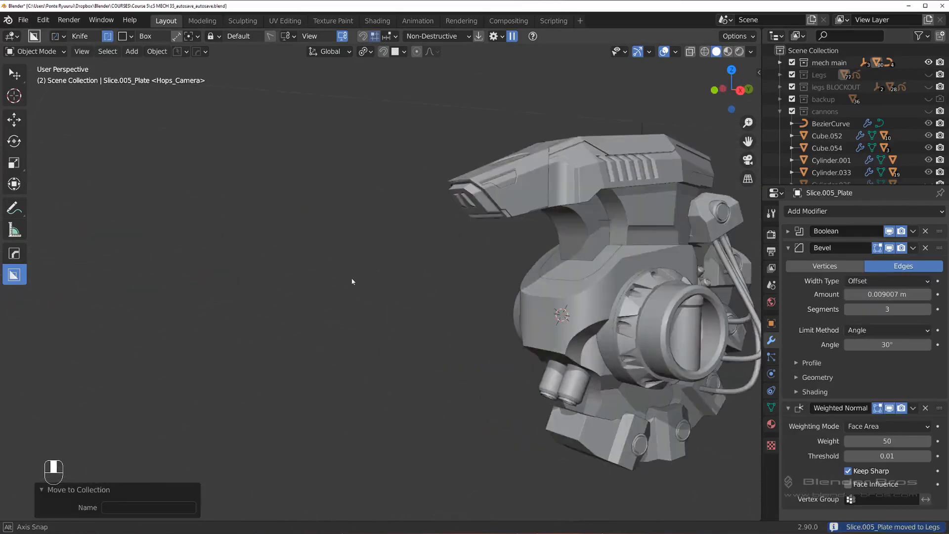
scroll(352, 280, "down", 3)
middle_click_drag(445, 281, 417, 280, "shift")
scroll(403, 265, "up", 3)
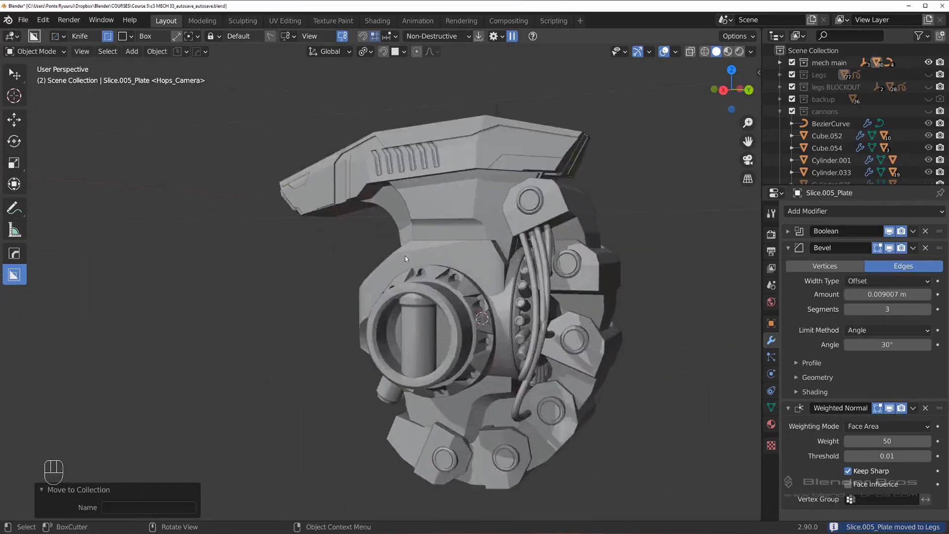
key("KP_3")
scroll(415, 257, "down", 3)
key("KP_5")
scroll(430, 230, "up", 2)
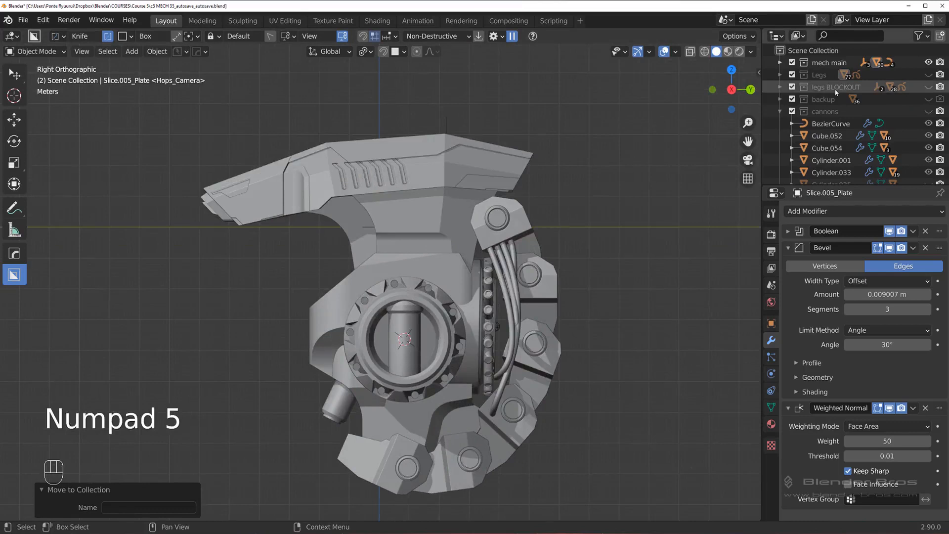
Step: Check what the legs BLOCKOUT collection shows, collapse the cannons collection, and reorder legs BLOCKOUT directly below it
left_click(928, 88)
left_click(927, 88)
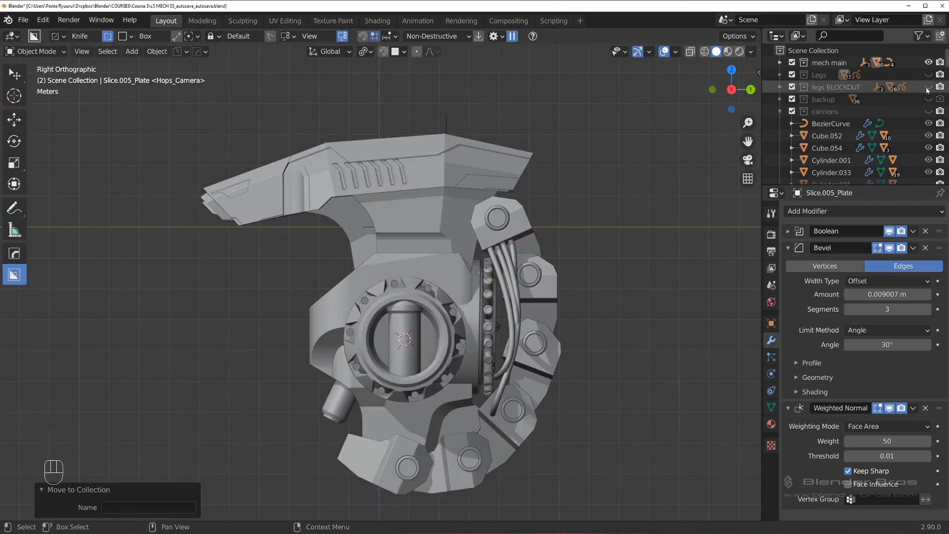
left_click(815, 89)
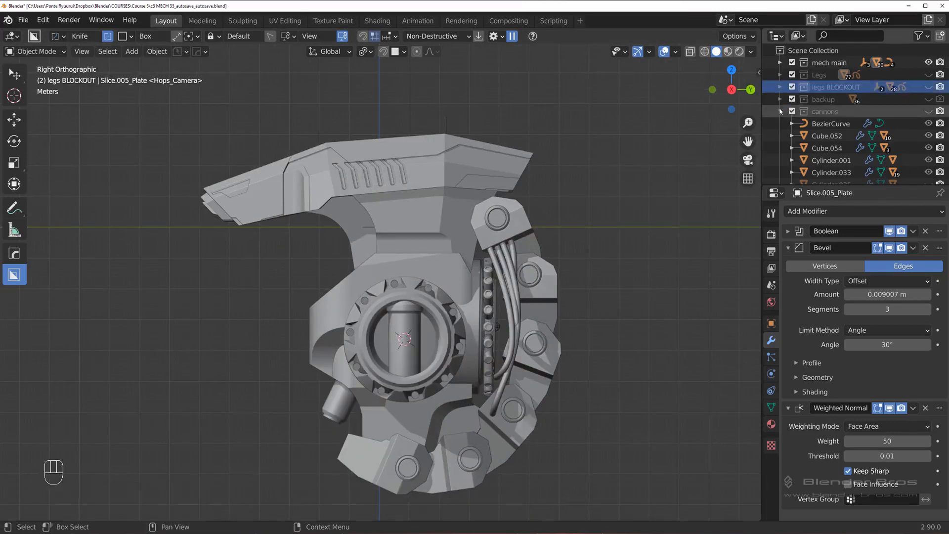
left_click(780, 112)
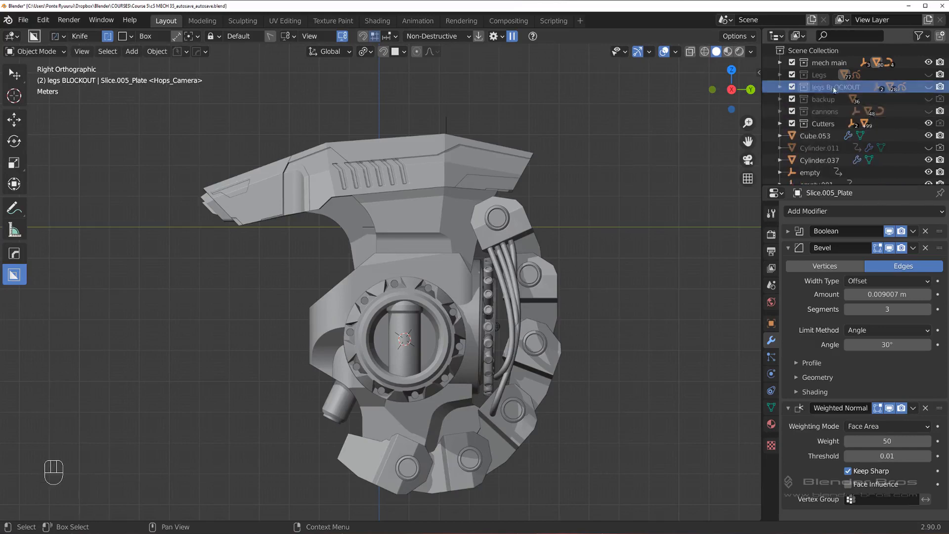
left_click_drag(831, 88, 834, 118)
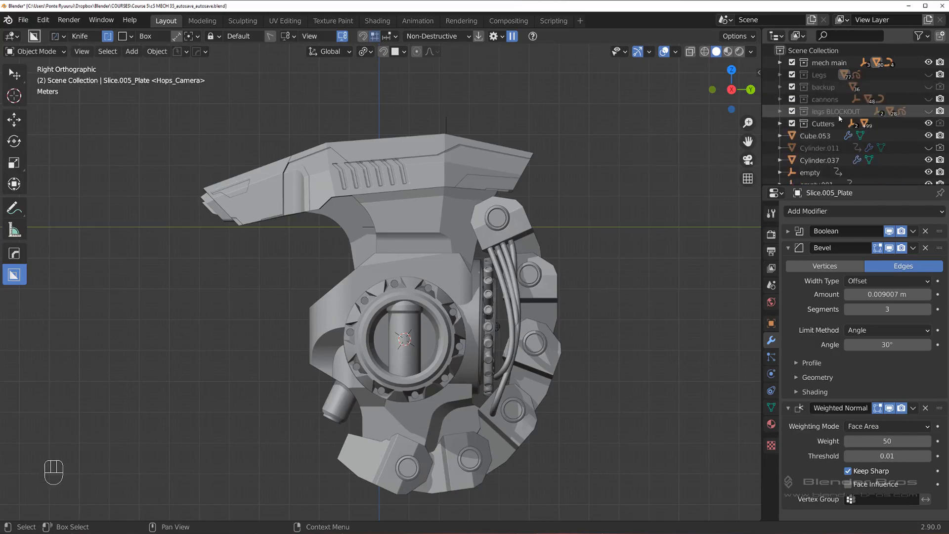
Step: Identify Cube.053 in the model, and check whether Radial Empty.003 controls any parts before deleting it
left_click(819, 135)
scroll(819, 132, "down", 5)
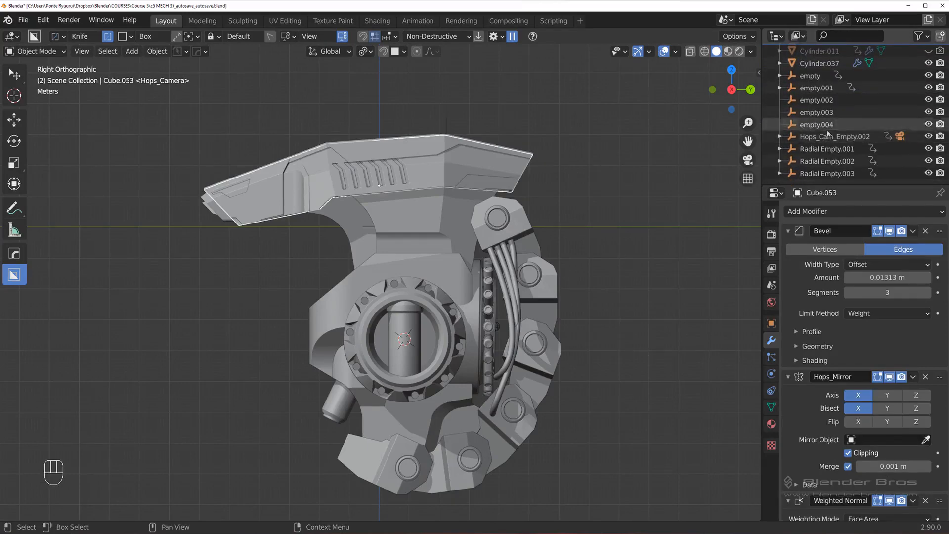
left_click(829, 173)
scroll(496, 203, "down", 3)
middle_click_drag(497, 203, 581, 209)
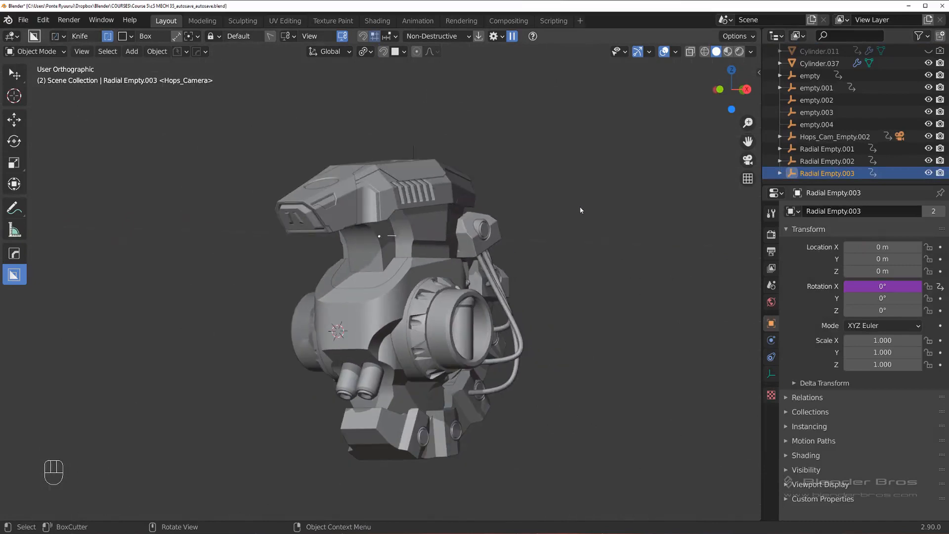
key("g")
middle_click_drag(619, 124, 603, 123)
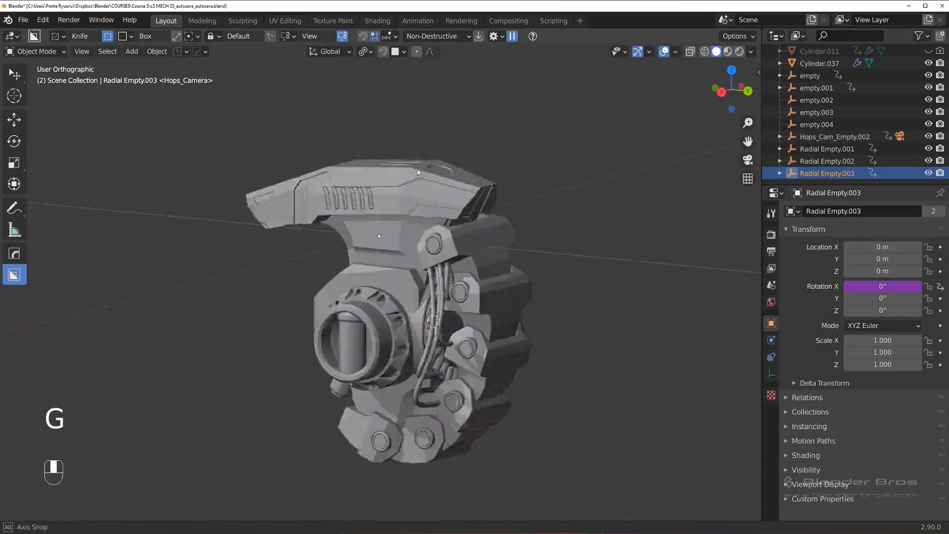
key("g")
left_click(545, 148)
key("x")
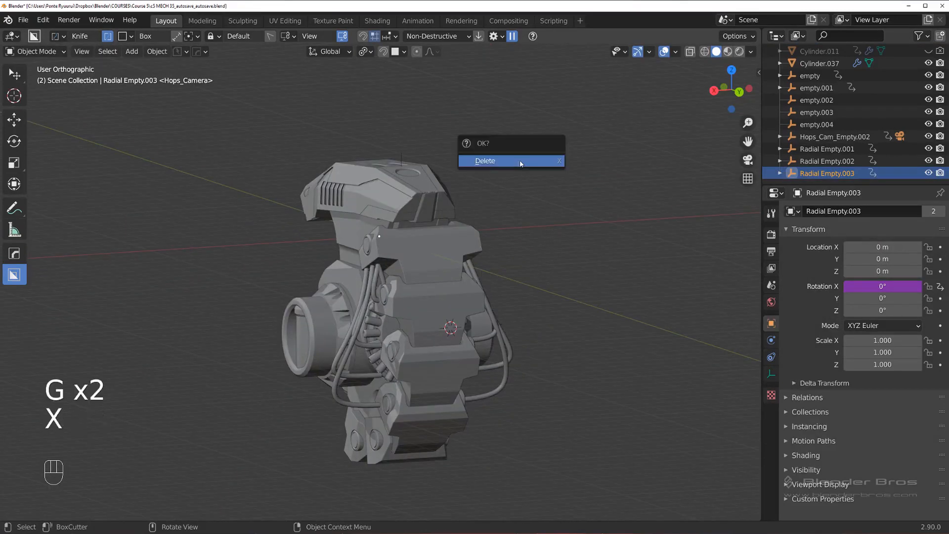
left_click(521, 161)
Step: Test-move Radial Empty.002 and Radial Empty.001 to check for attached parts, cancel the moves, and delete both empties
middle_click_drag(521, 162, 500, 162)
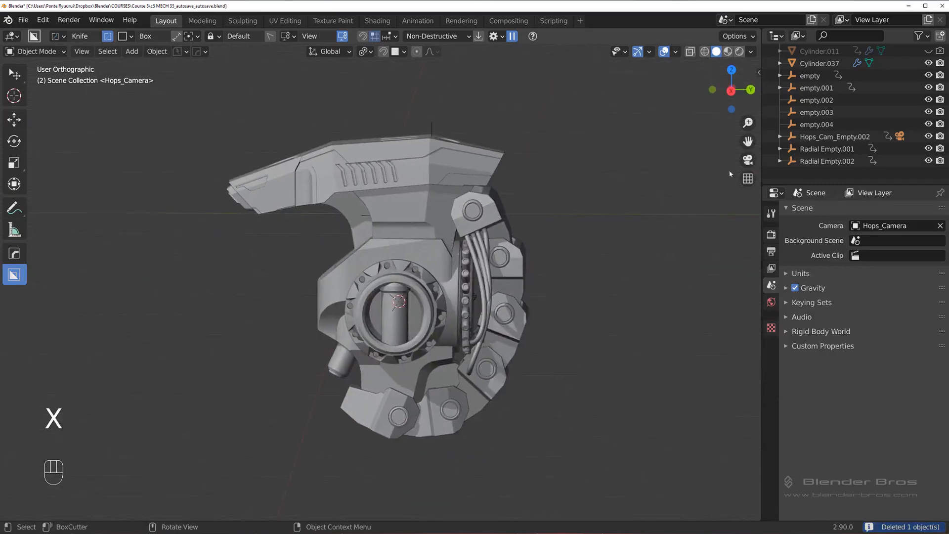
left_click(829, 174)
key("g")
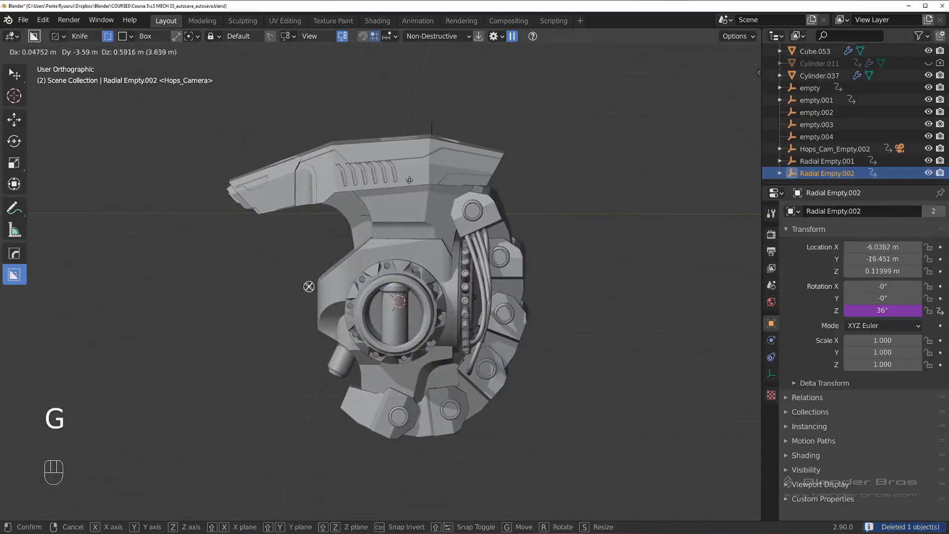
right_click(507, 160)
left_click(836, 161)
key("g")
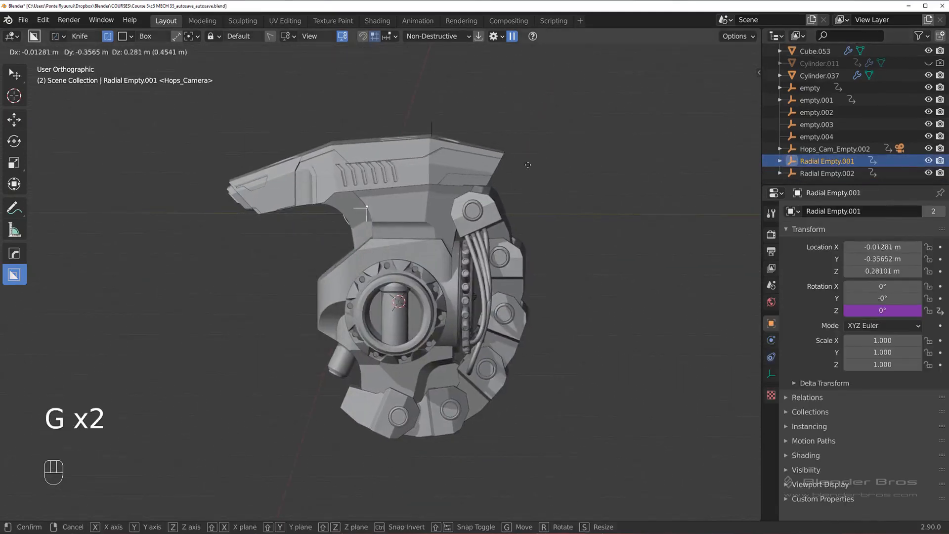
right_click(653, 187)
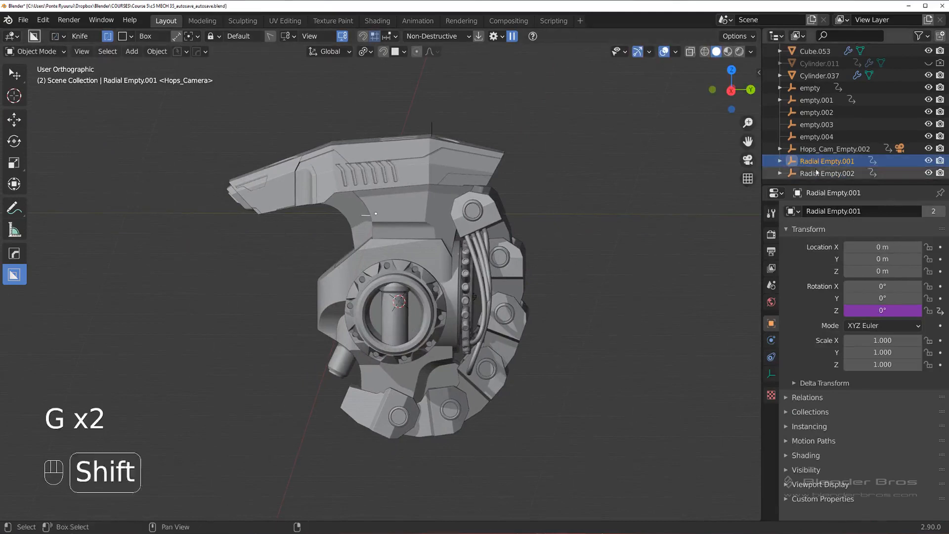
key("x")
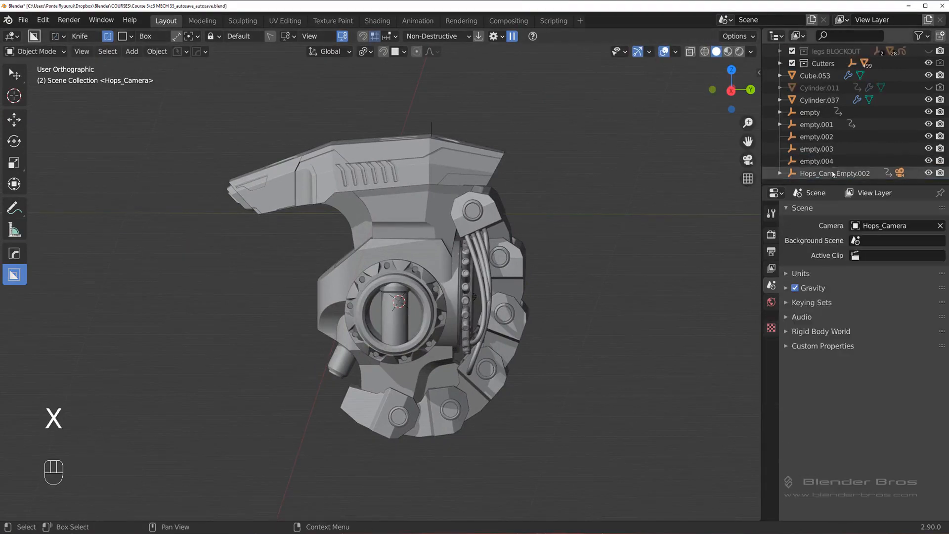
Step: Hide Hops_Cam_Empty.002 to check its effect on the model, and delete it from the scene
left_click(691, 187)
right_click(529, 191)
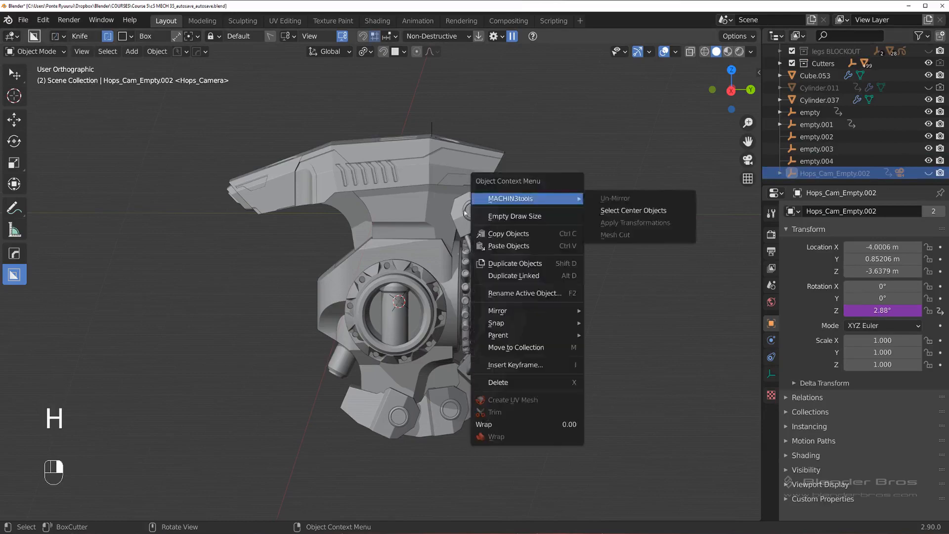
middle_click_drag(515, 150, 740, 188)
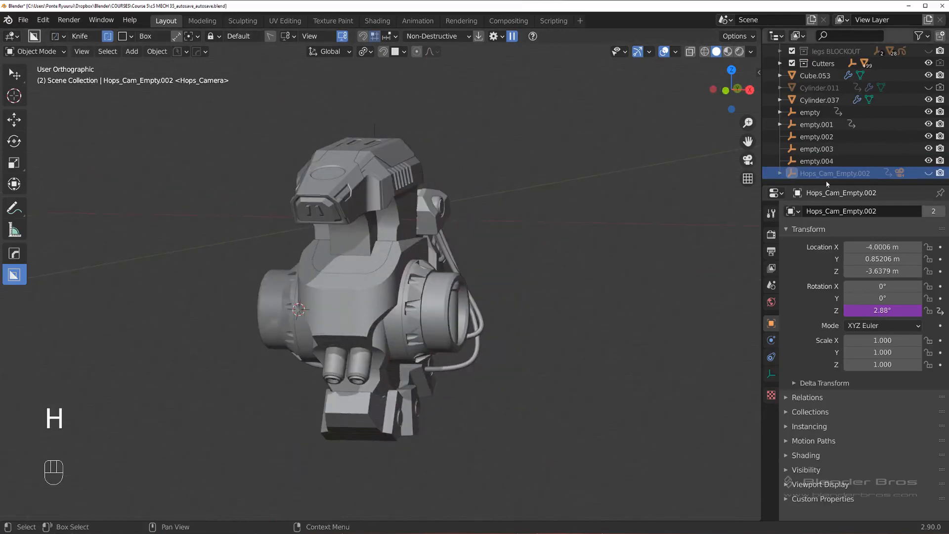
key("Delete")
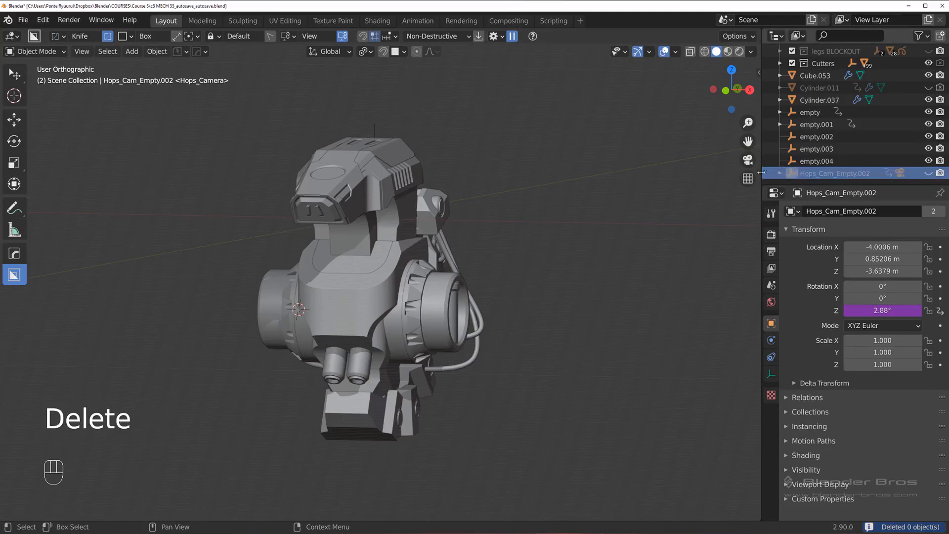
key("Delete")
key("Insert")
right_click(797, 175)
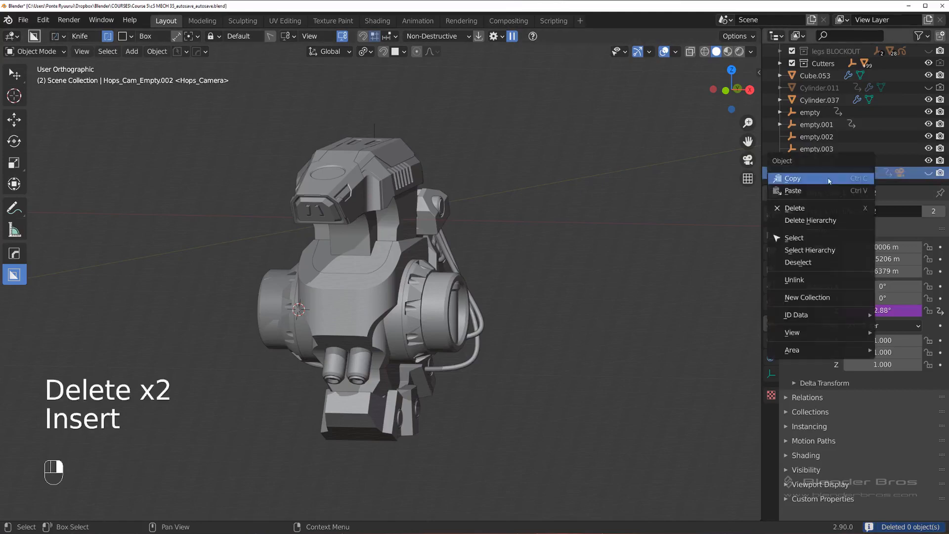
left_click(806, 209)
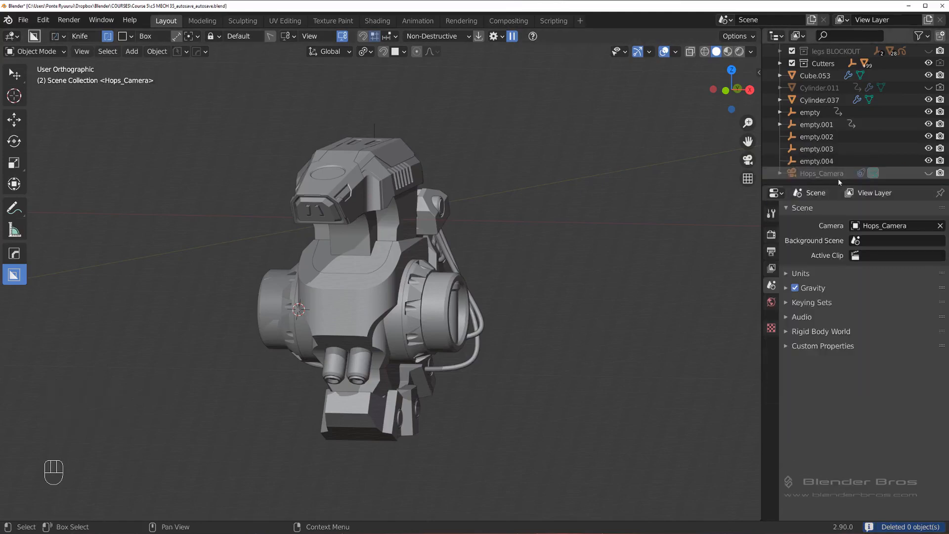
Step: Delete Hops_Camera from the scene and select empty.004
right_click(828, 176)
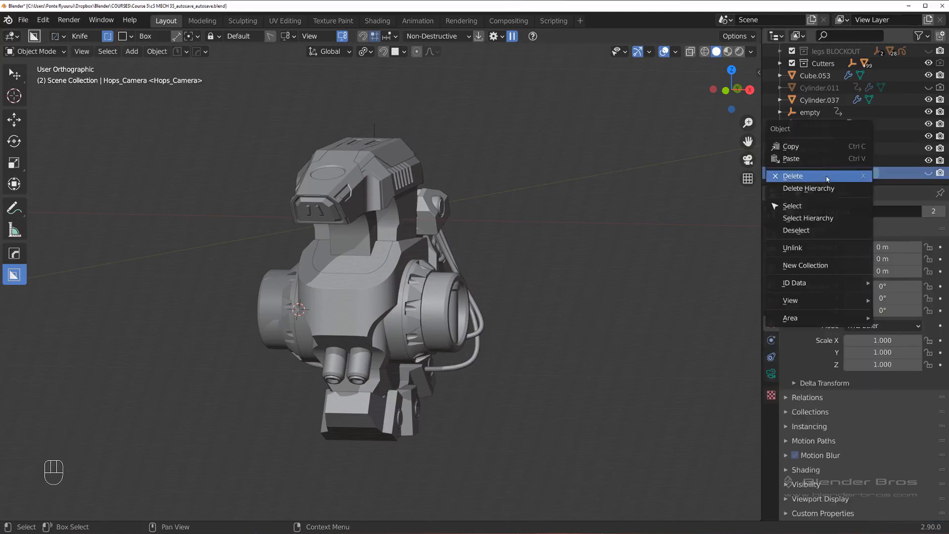
left_click(827, 176)
left_click(827, 174)
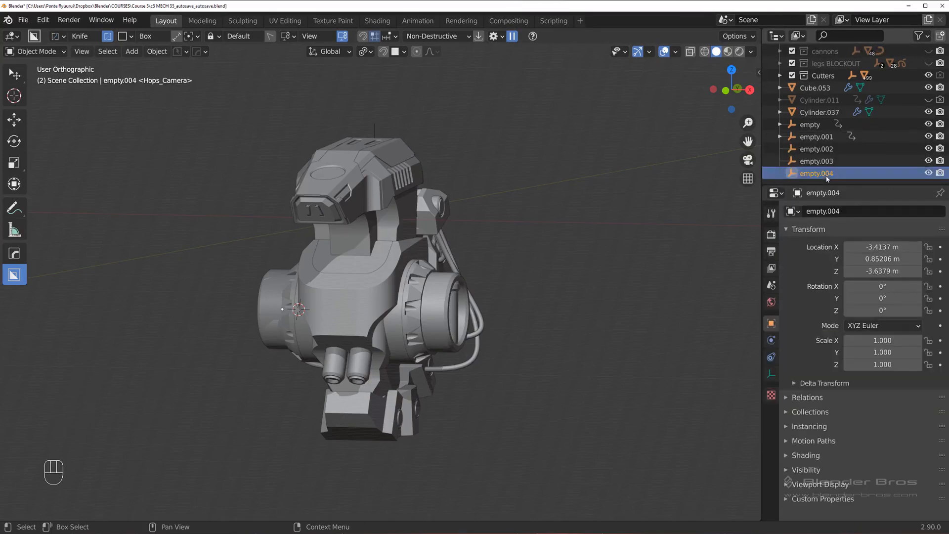
Step: Test-move empty.004 to check whether any mech parts are attached to it, and cancel the moves
key("g")
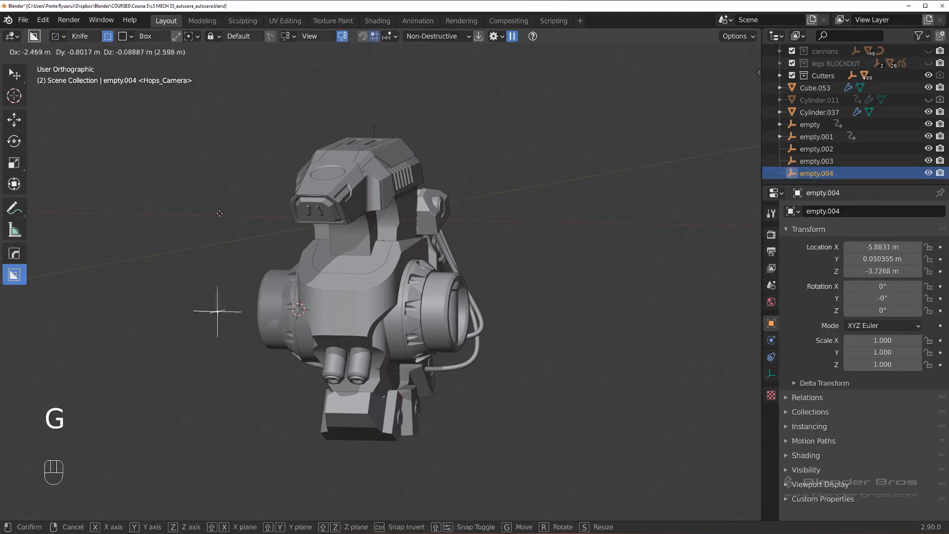
key("Escape")
middle_click_drag(198, 208, 343, 226)
key("g")
right_click(574, 182)
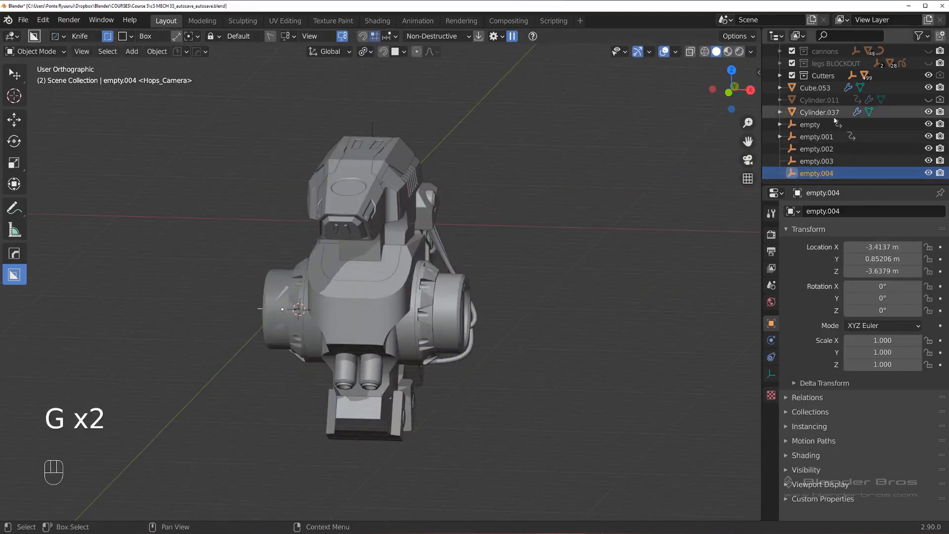
Step: Show the Legs collection, test-move empty.004 again to check for attached leg parts, and delete the empty
scroll(839, 117, "up", 3)
left_click(928, 72)
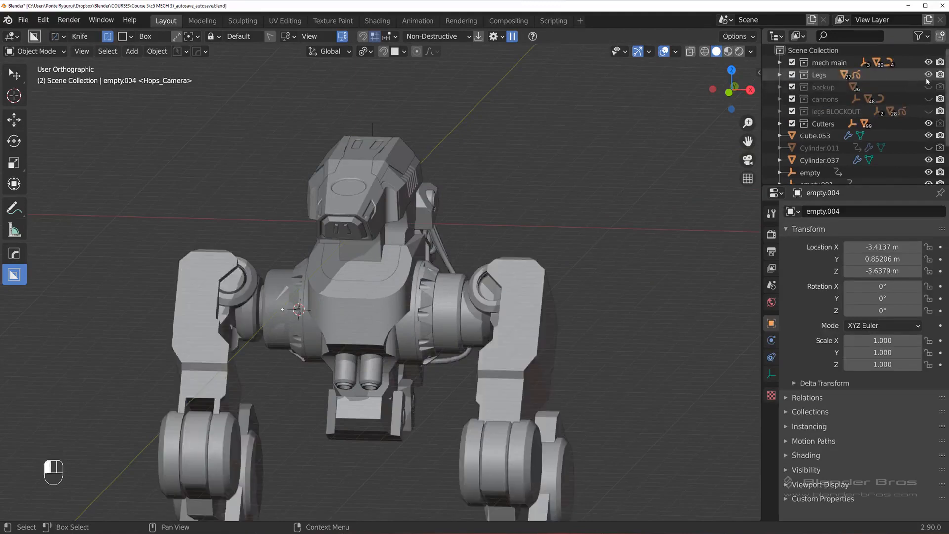
scroll(565, 187, "down", 3)
scroll(564, 212, "up", 3)
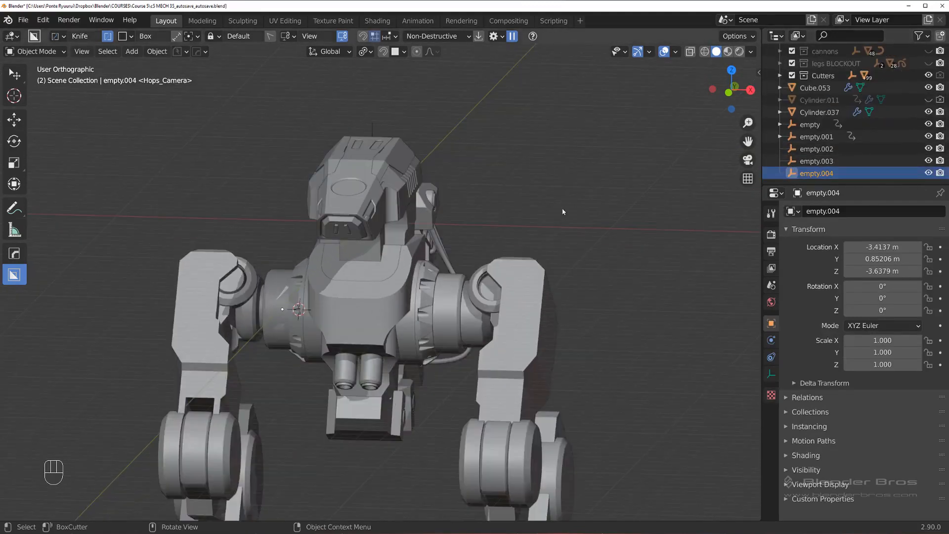
key("g")
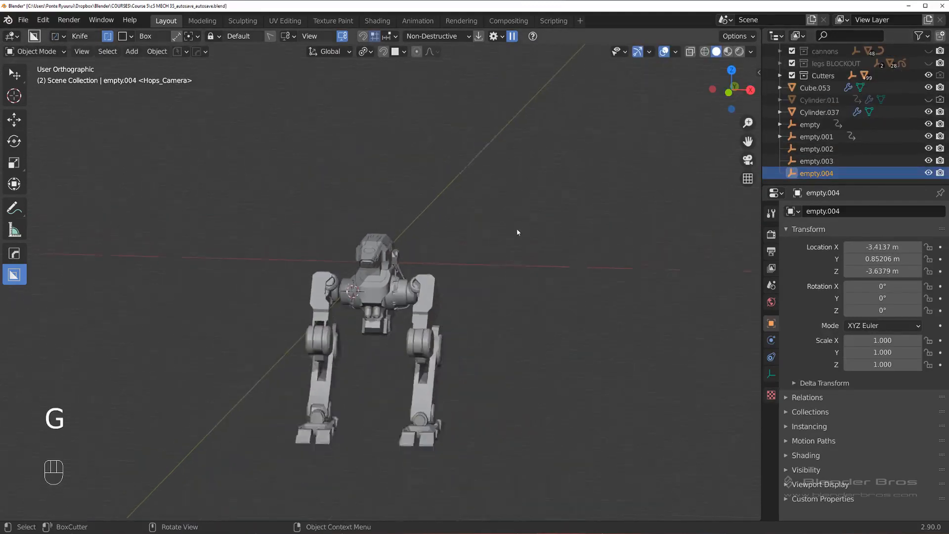
key("g")
left_click(545, 207)
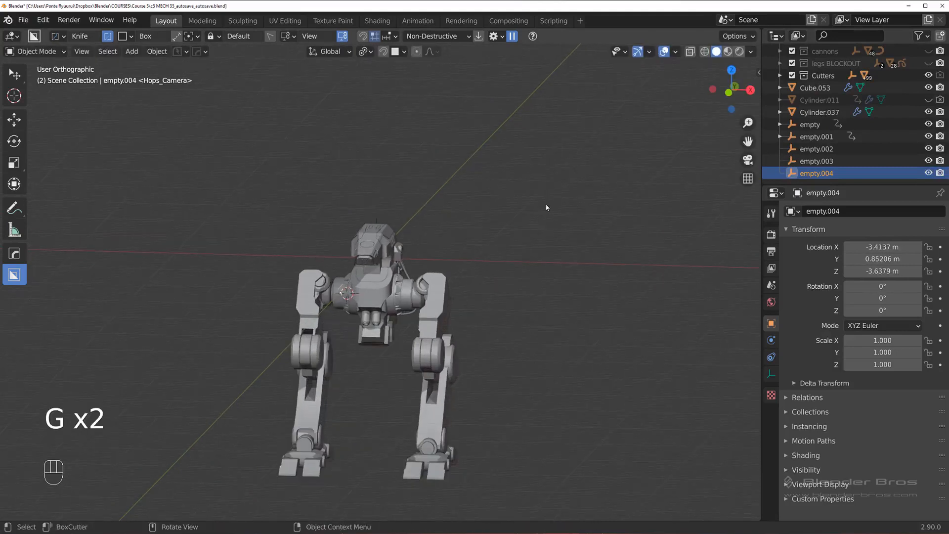
key("Delete")
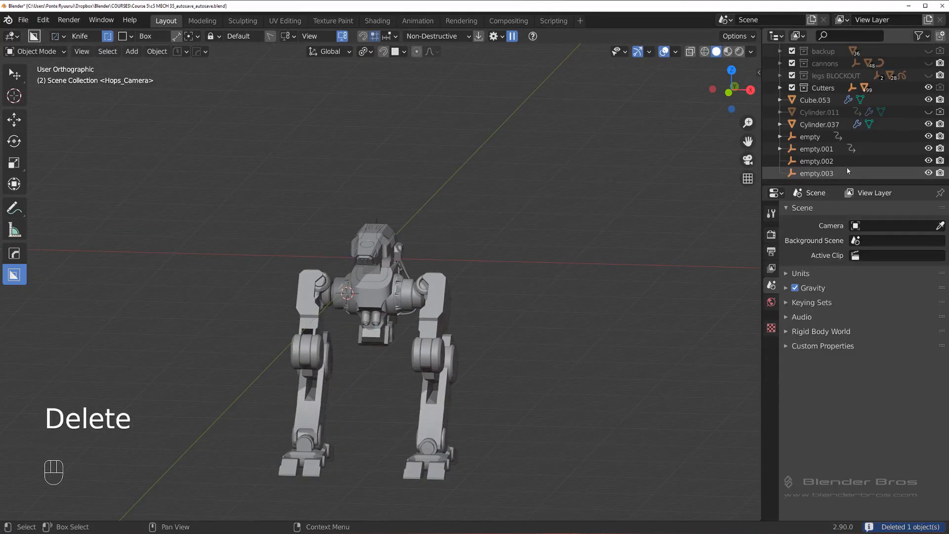
Step: Select empty.003, test-move it to check for attached parts, and cancel the moves
left_click(848, 170)
key("g")
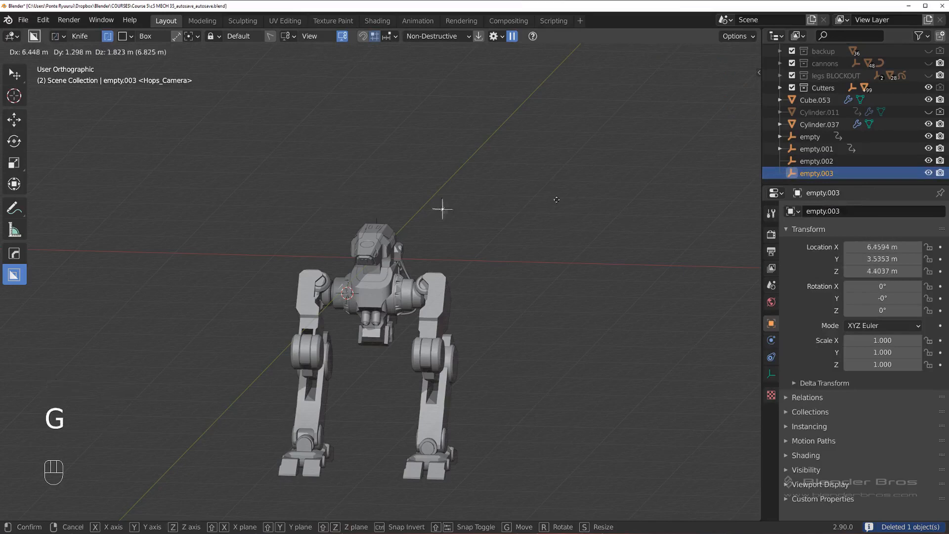
key("g")
right_click(486, 189)
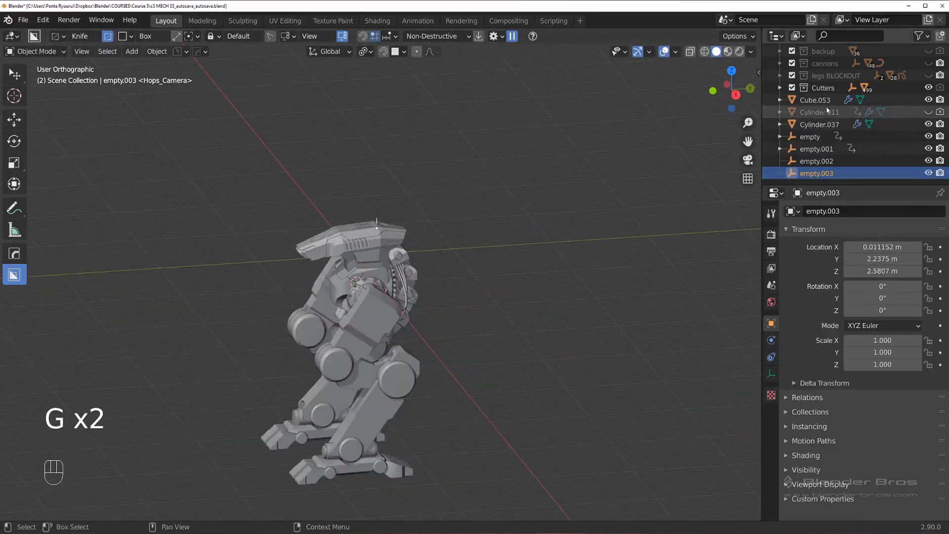
Step: Show the cannons collection, test-move empty.003 to check for attached cannon parts, and delete the empty
scroll(835, 108, "up", 2)
left_click(929, 100)
scroll(555, 164, "down", 3)
middle_click_drag(555, 164, 668, 173)
scroll(669, 179, "up", 4)
scroll(801, 151, "down", 2)
middle_click_drag(613, 193, 572, 198)
key("g")
left_click(578, 173)
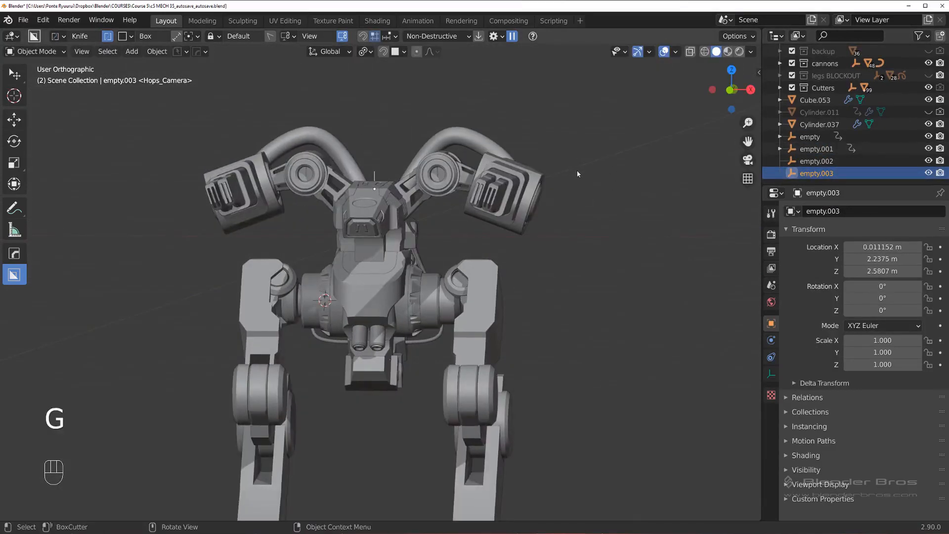
key("Delete")
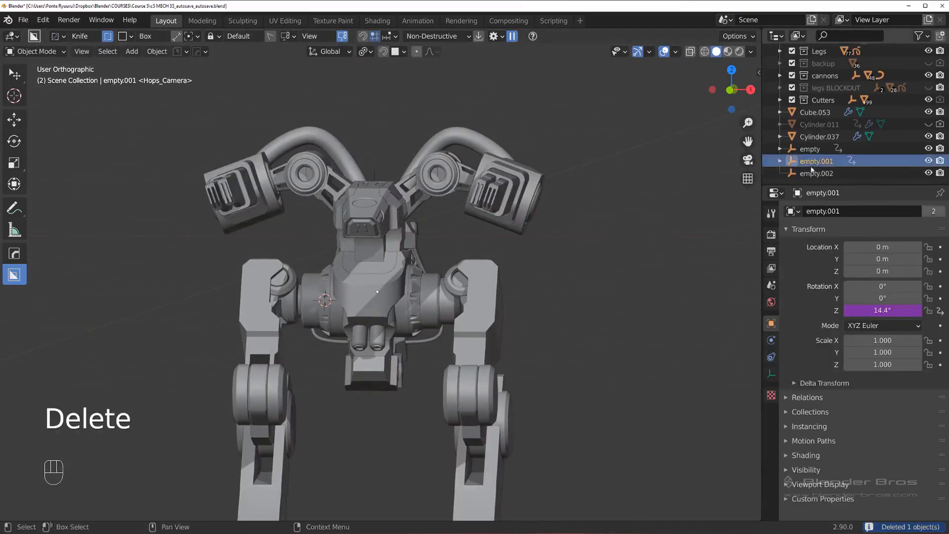
Step: Test-move empty.002 to check for attached parts, cancel the move, and delete it
key("g")
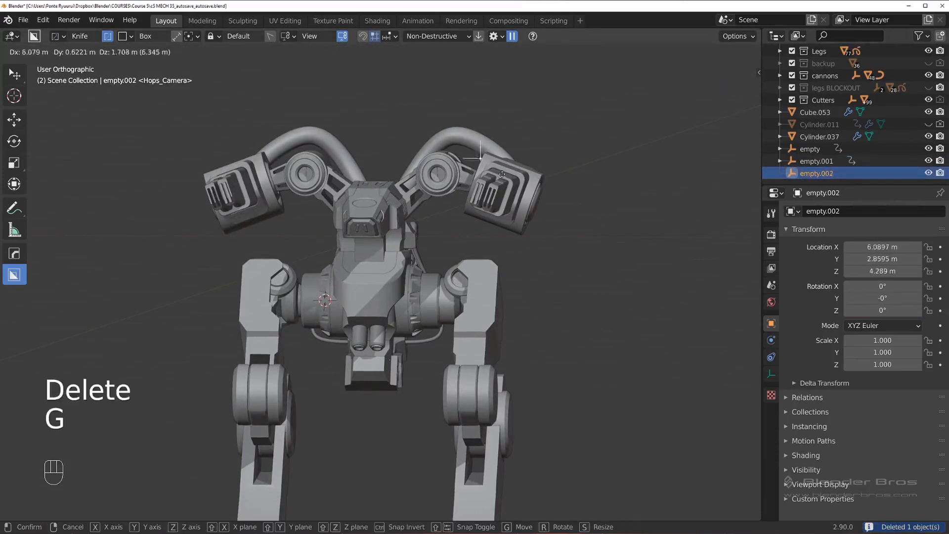
right_click(501, 185)
key("Delete")
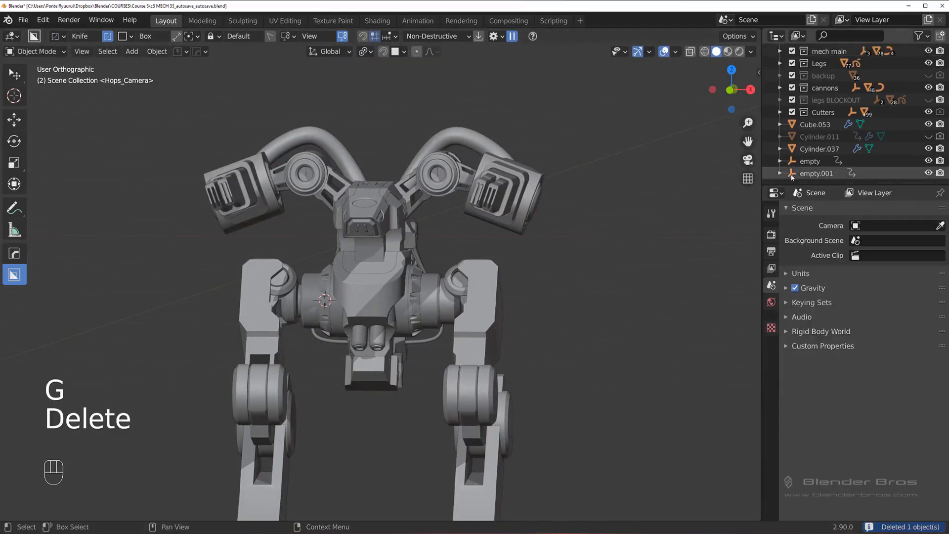
Step: Test-move empty.001 from the front and side to see which radial array it controls, cancelling each move
left_click(816, 173)
key("g")
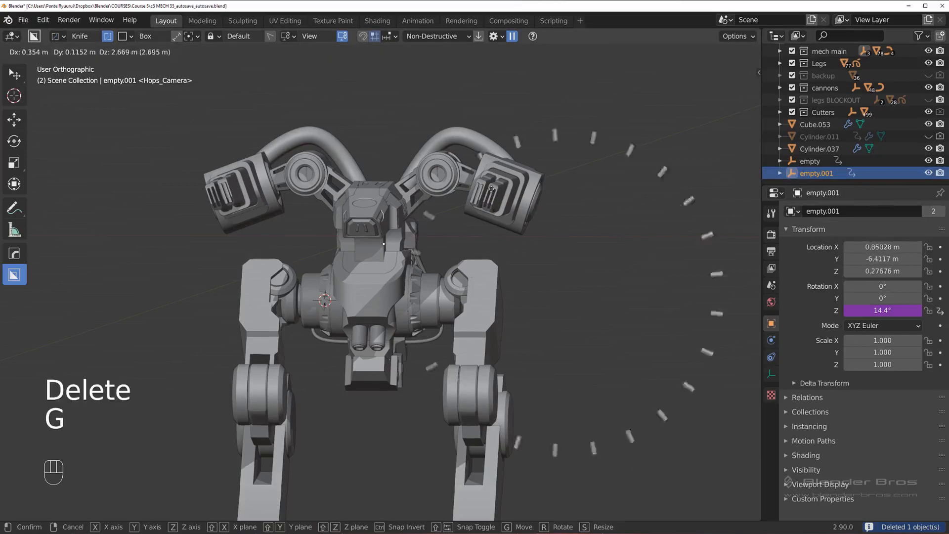
right_click(474, 237)
middle_click_drag(475, 237, 380, 229)
key("g")
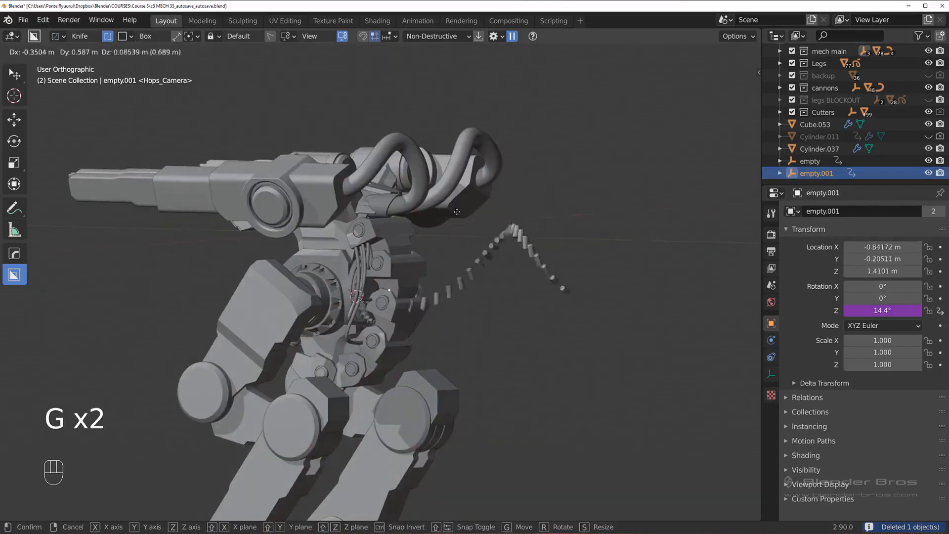
right_click(584, 199)
middle_click_drag(584, 198, 532, 216)
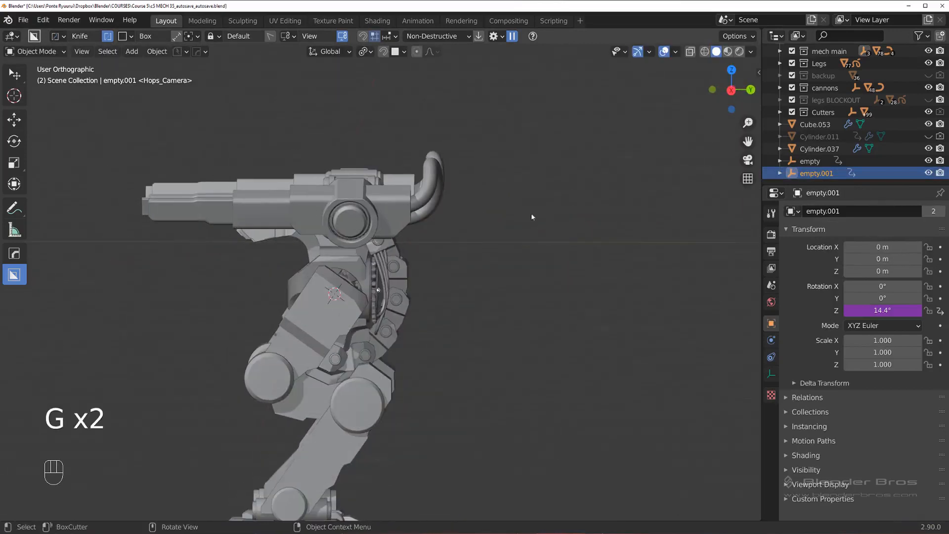
Step: Test-move the object named empty to check for attached parts, cancel the moves, and delete it
left_click(816, 163)
scroll(452, 237, "down", 3)
middle_click_drag(452, 236, 584, 224)
key("g")
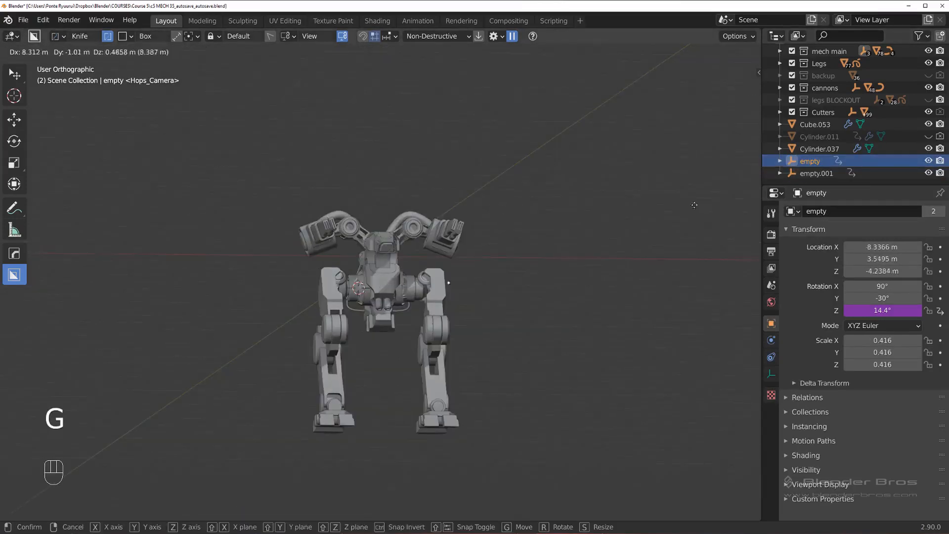
right_click(626, 246)
scroll(553, 245, "up", 5)
middle_click_drag(486, 246, 441, 246)
key("g")
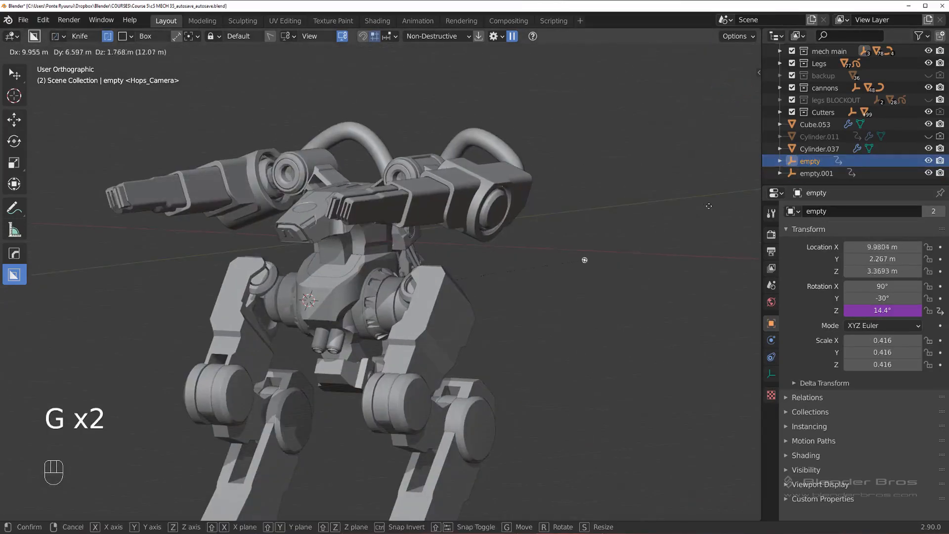
right_click(711, 205)
key("x")
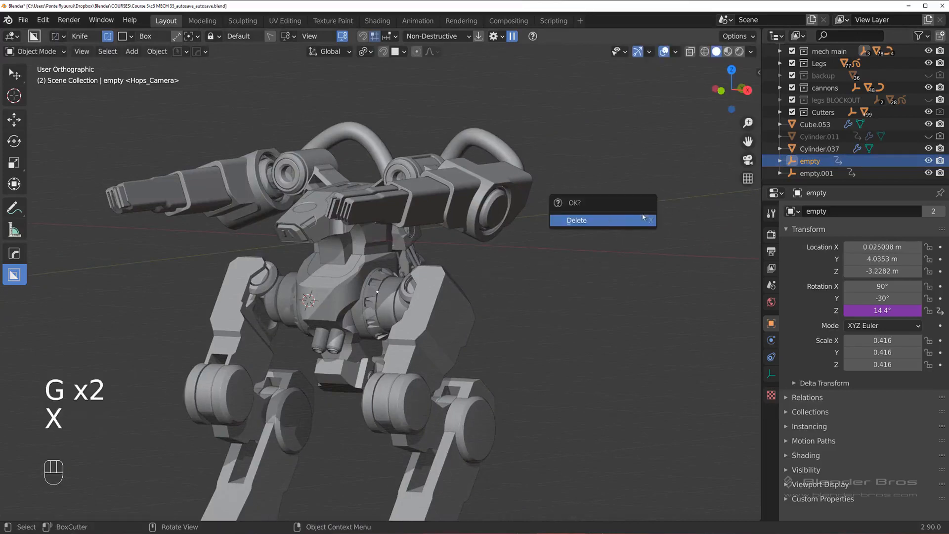
left_click(623, 222)
Step: Identify Cylinder.037 on the mech's shoulder joints and move it to the mech main collection
left_click(821, 159)
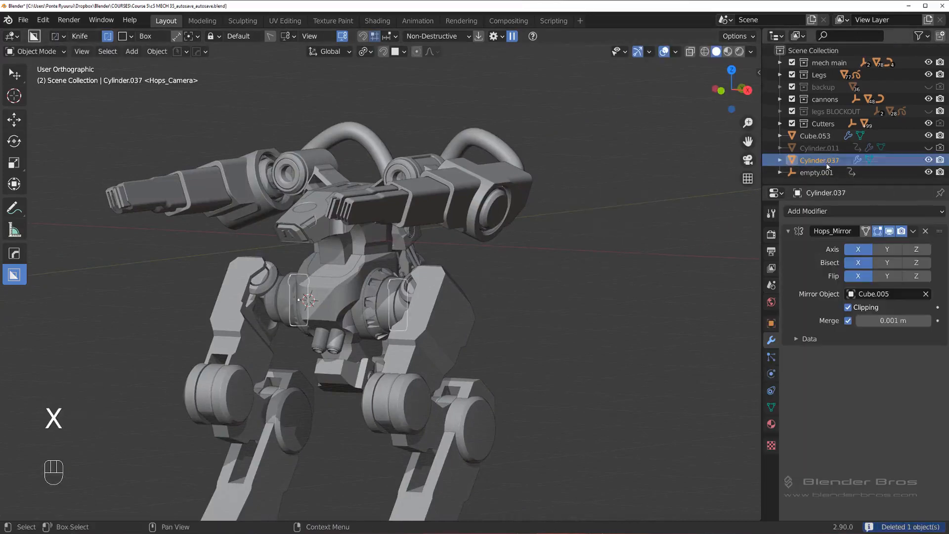
middle_click_drag(508, 226, 538, 225)
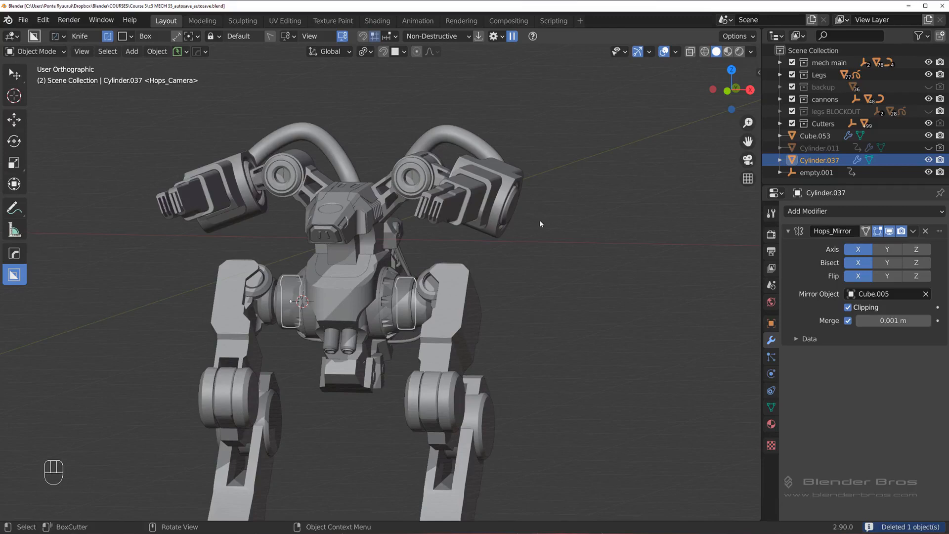
key("m")
left_click(535, 208)
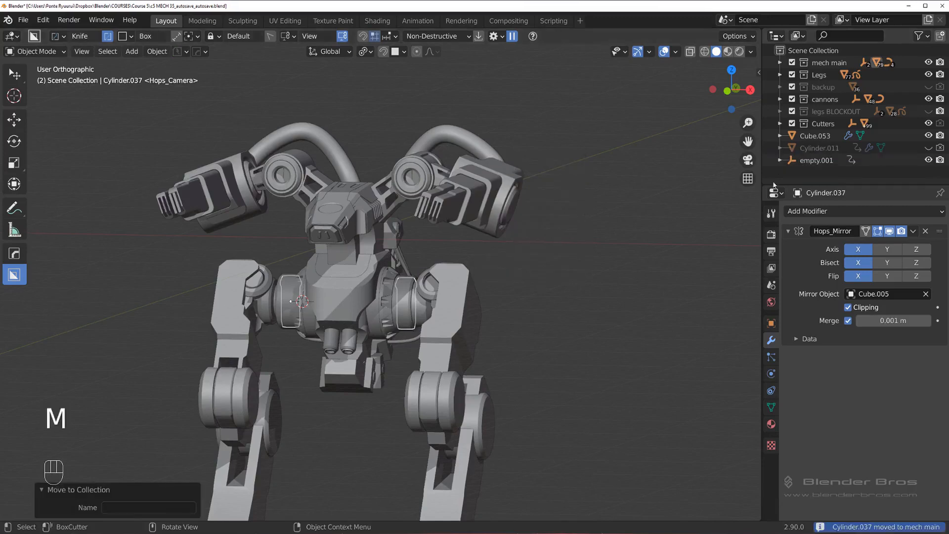
Step: Unhide Cylinder.011 in the viewport and try to delete it
left_click(812, 159)
left_click(817, 150)
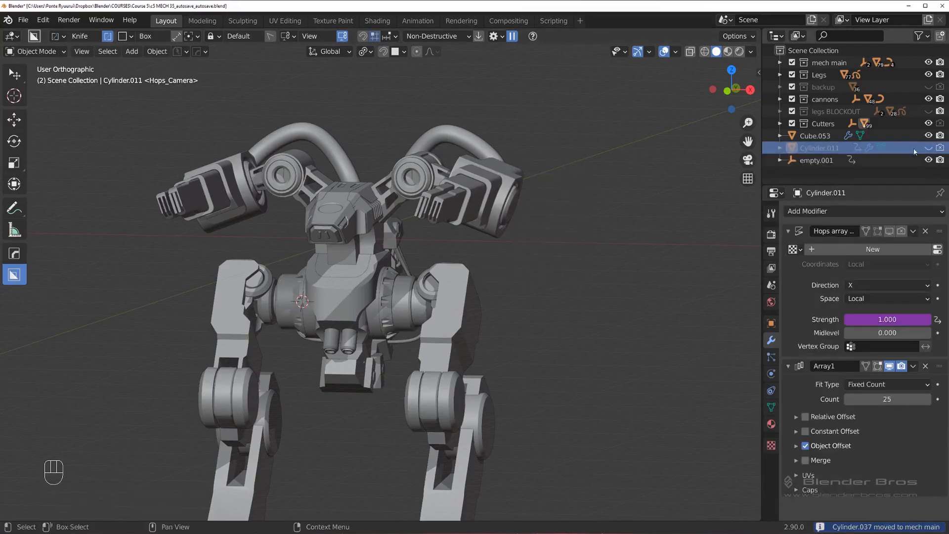
scroll(401, 229, "down", 1)
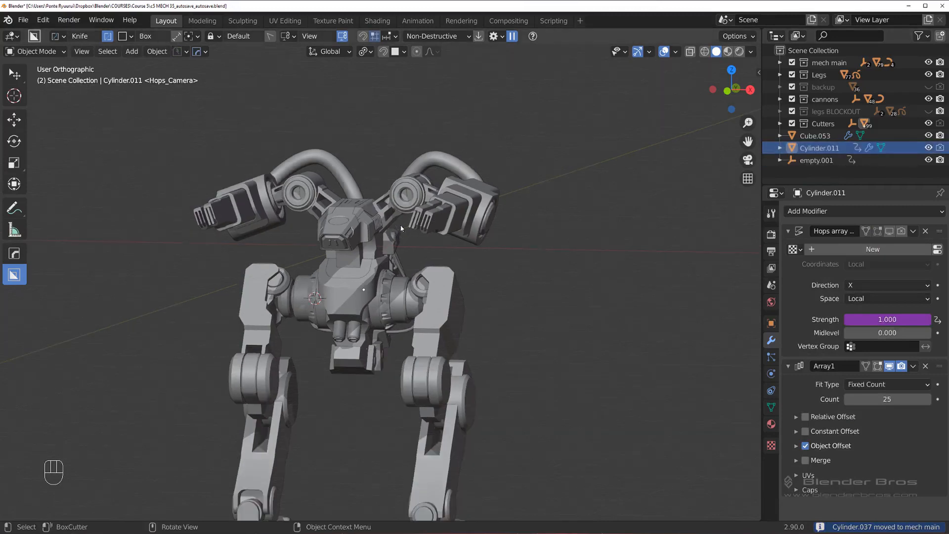
key("x")
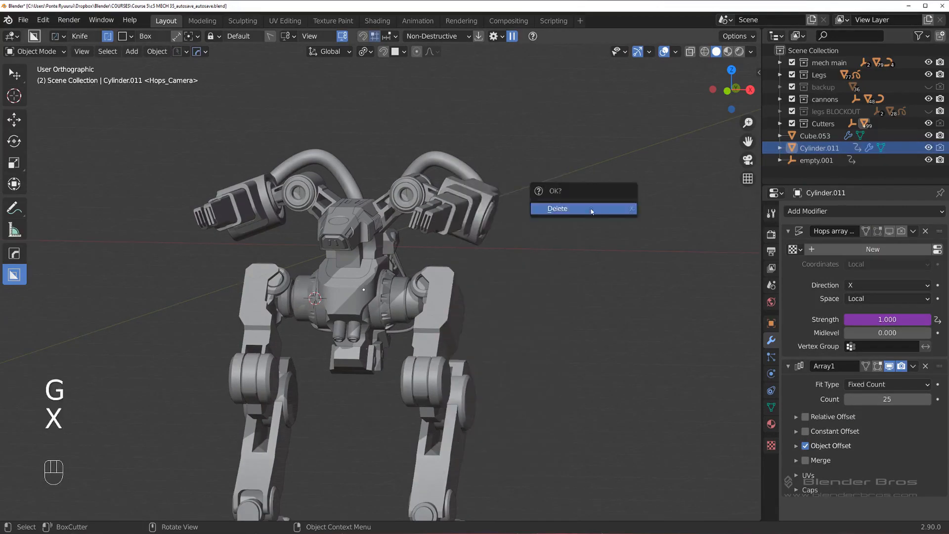
key("c")
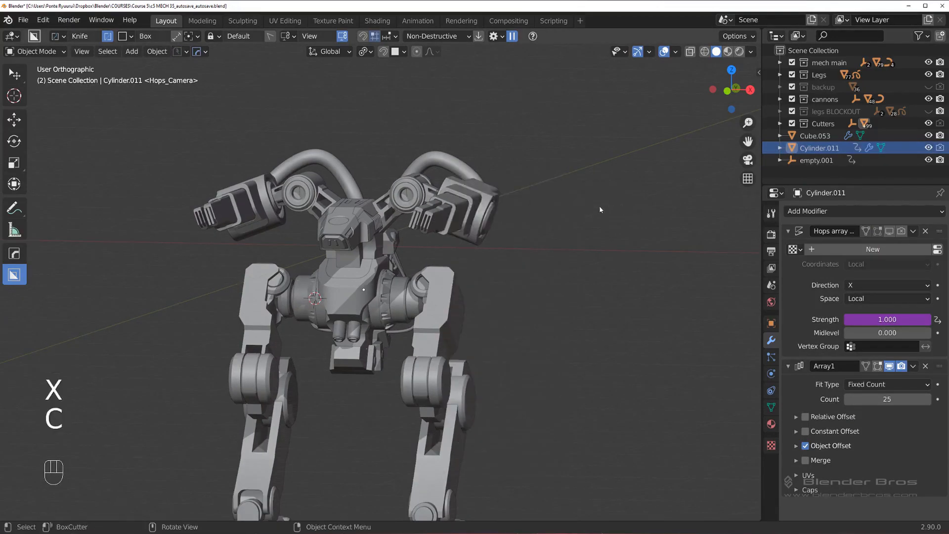
key("x")
left_click(612, 206)
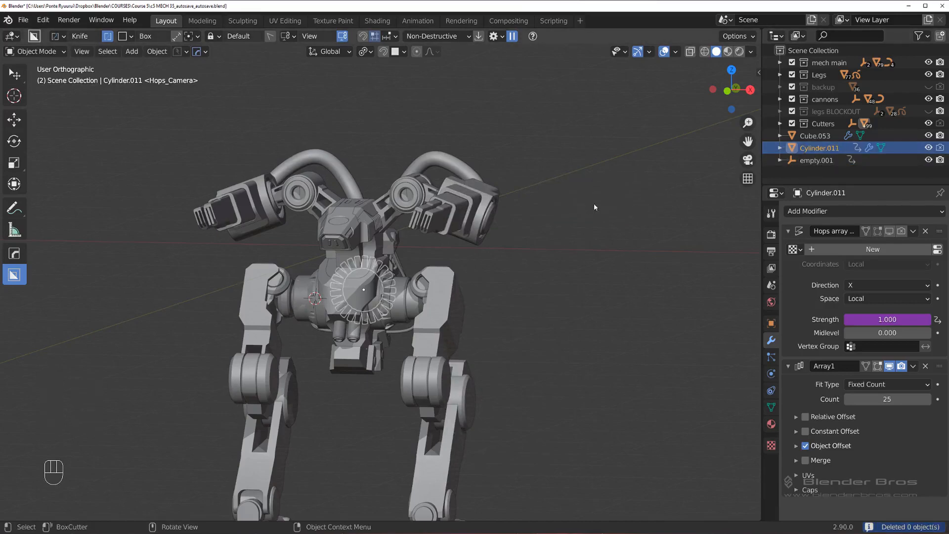
Step: Inspect the Cylinder.011 ring from the side and move it to the mech main collection
middle_click_drag(593, 203, 421, 213)
key("m")
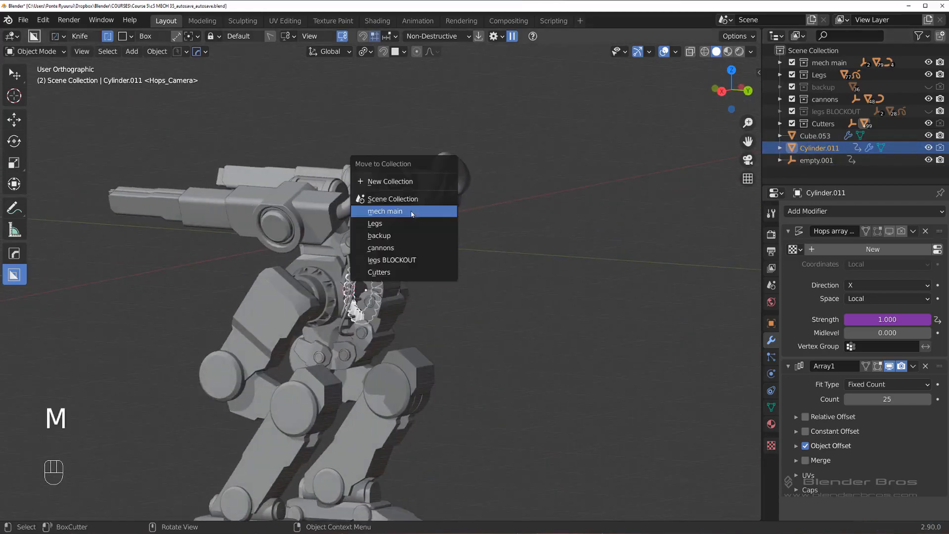
left_click(412, 214)
Step: Select the head part Cube.053 and move it to the mech main collection
left_click(814, 135)
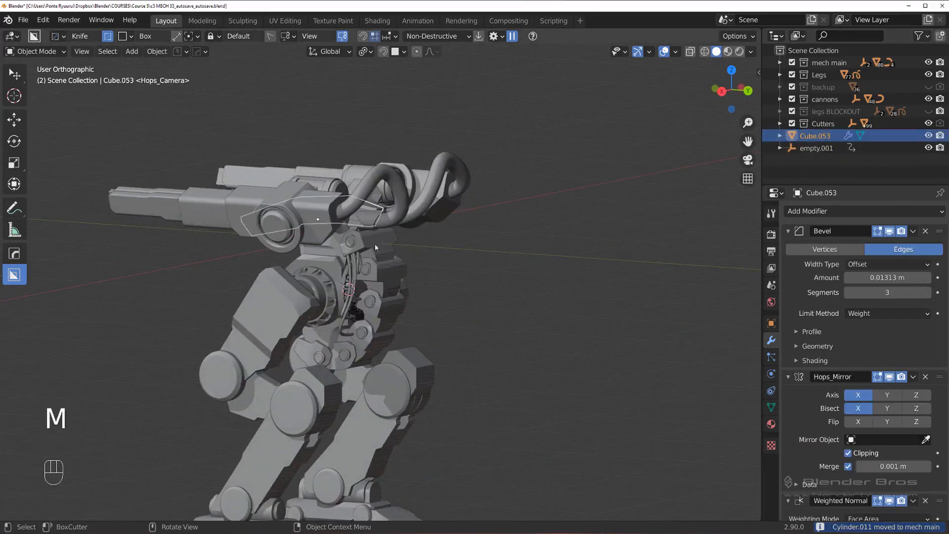
middle_click_drag(375, 243, 518, 245)
key("m")
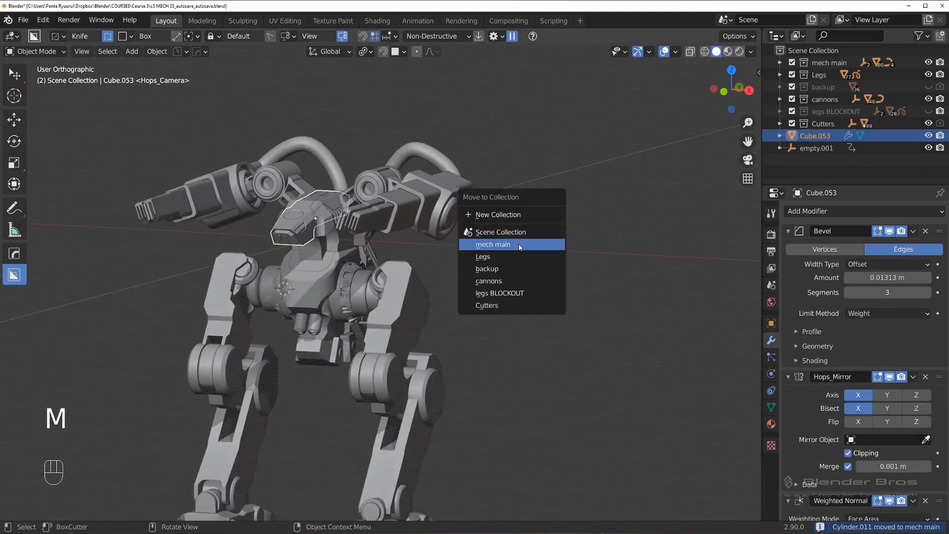
left_click(519, 247)
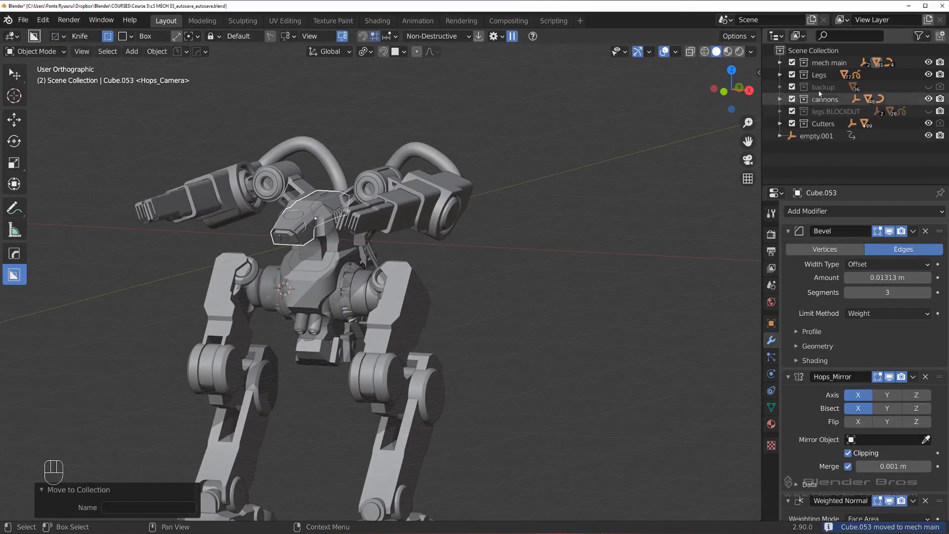
Step: Reorder the backup collection to sit below legs BLOCKOUT, and save a new version of the file with PowerSave
left_click_drag(824, 88, 824, 120)
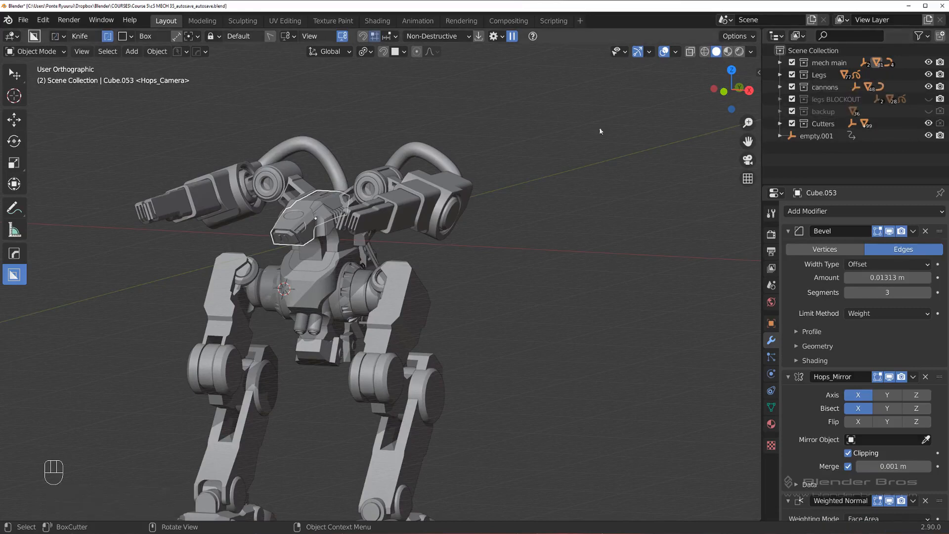
left_click(187, 51)
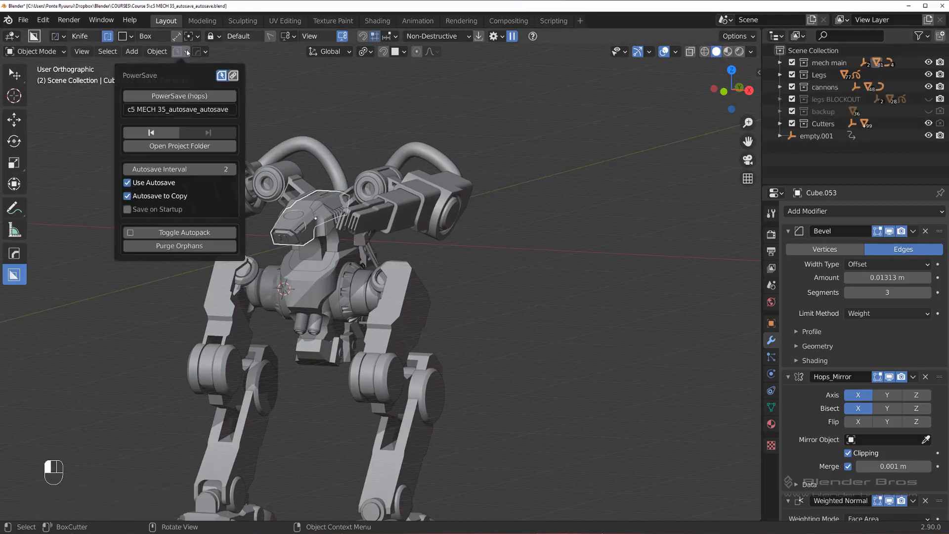
left_click(179, 96)
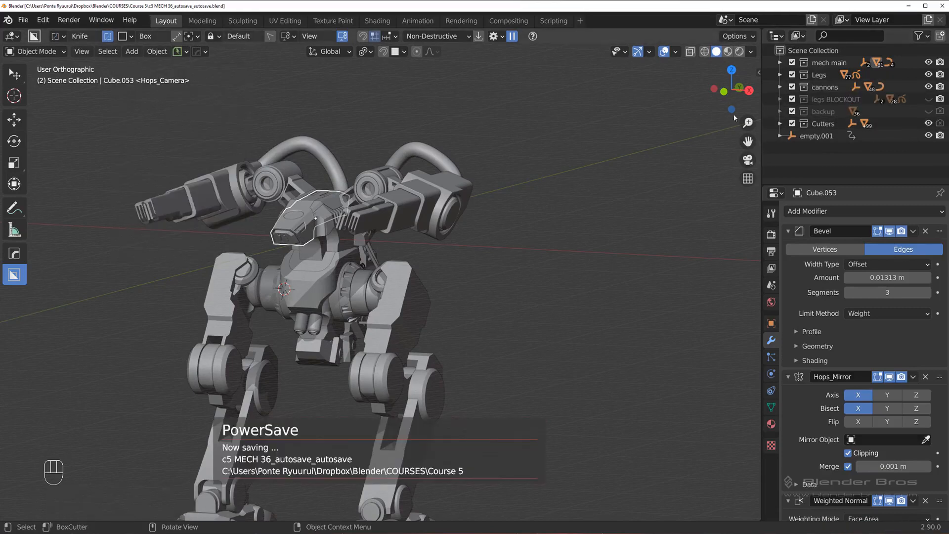
Step: Hide the cannons and Legs collections and view the remaining mech body from the right side
left_click(929, 86)
left_click(929, 75)
key("KP_3")
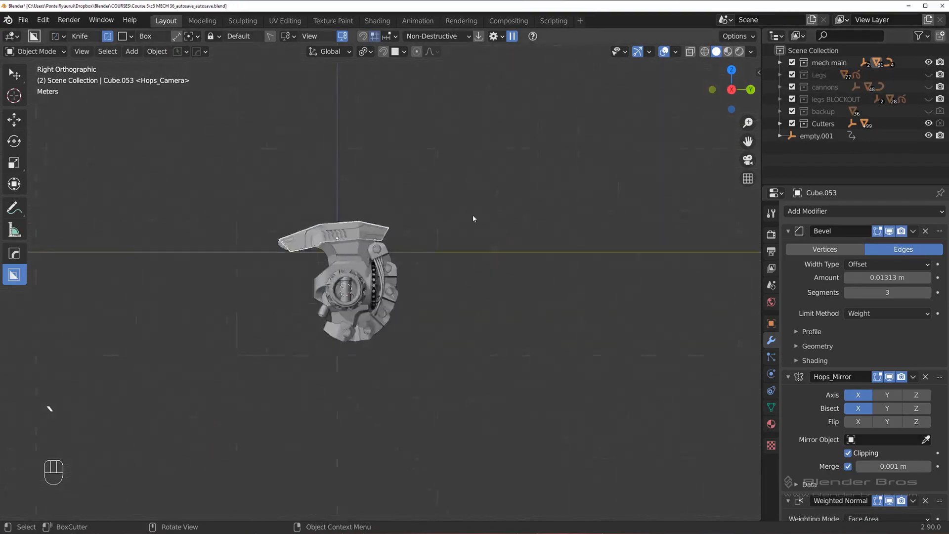
Step: Select the Cylinder.011 ring of small cylinders behind the round side hub and move it to the Cutters collection
scroll(473, 214, "up", 5)
scroll(473, 212, "down", 1)
key("KP_5")
key("KP_5")
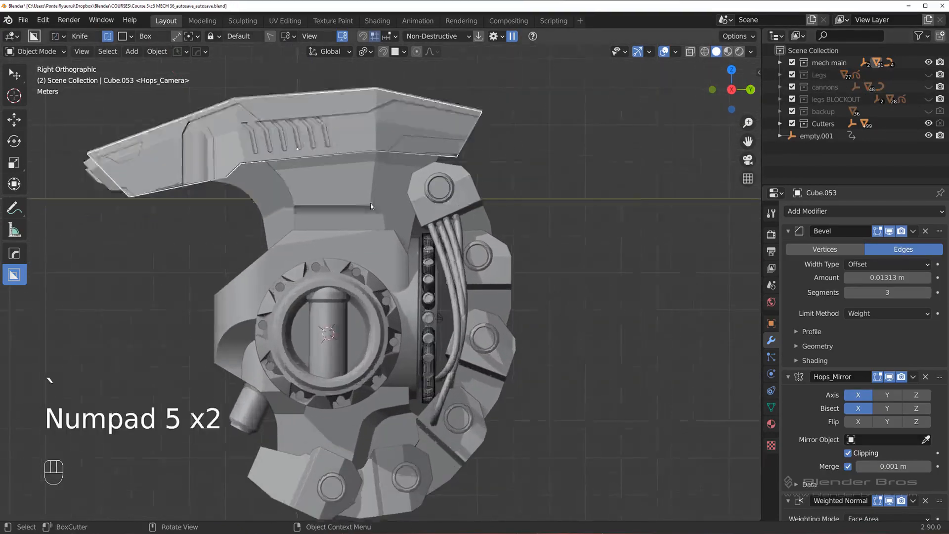
scroll(370, 202, "up", 3)
scroll(349, 230, "down", 3)
middle_click_drag(349, 230, 411, 238)
scroll(496, 301, "up", 4)
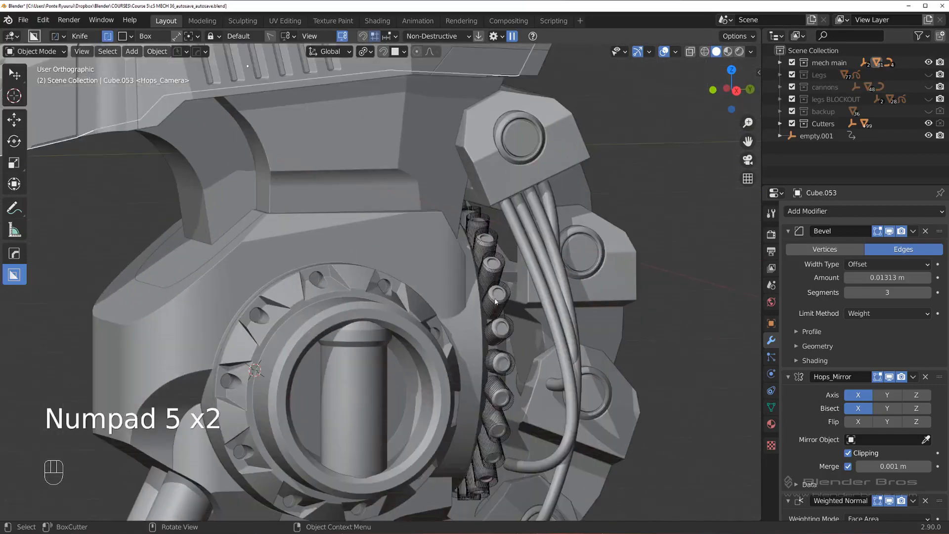
left_click(496, 302)
middle_click_drag(496, 302, 475, 277, "shift")
scroll(447, 248, "down", 2)
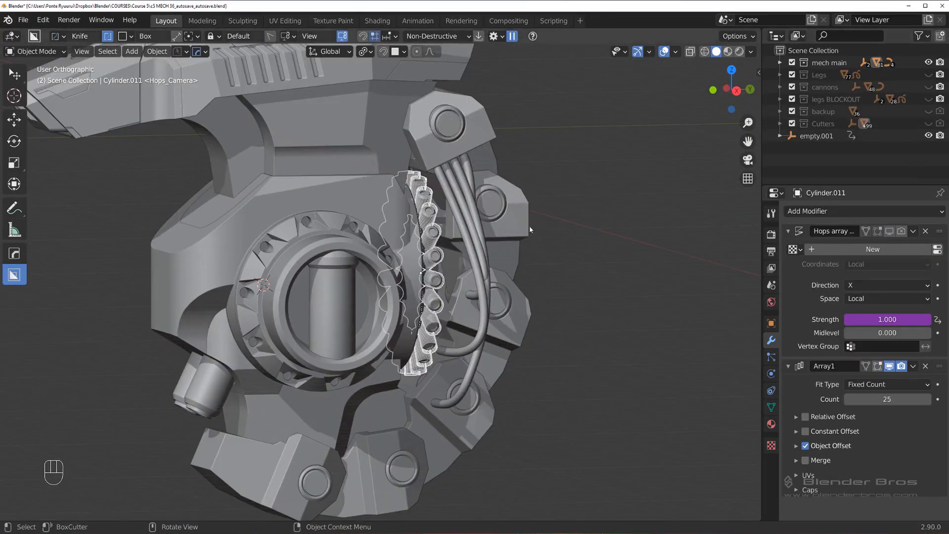
key("m")
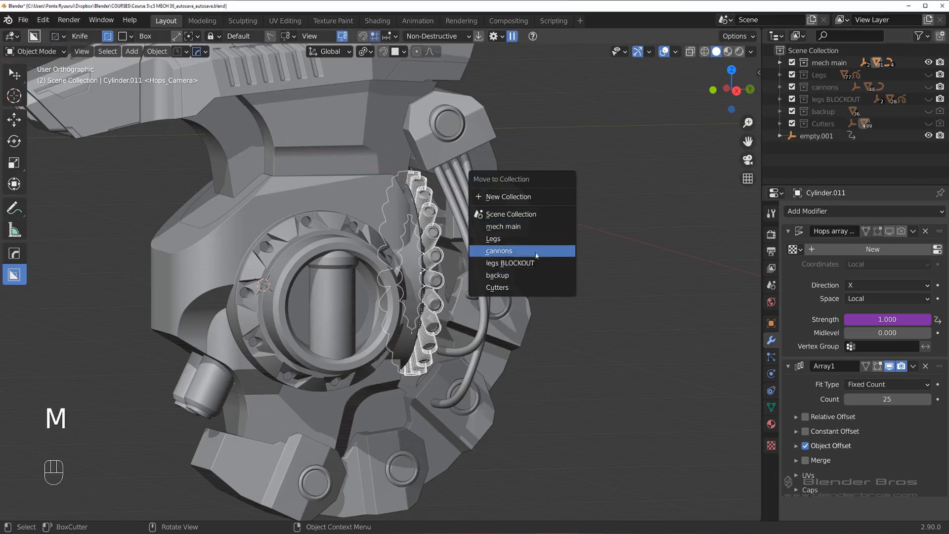
left_click(539, 287)
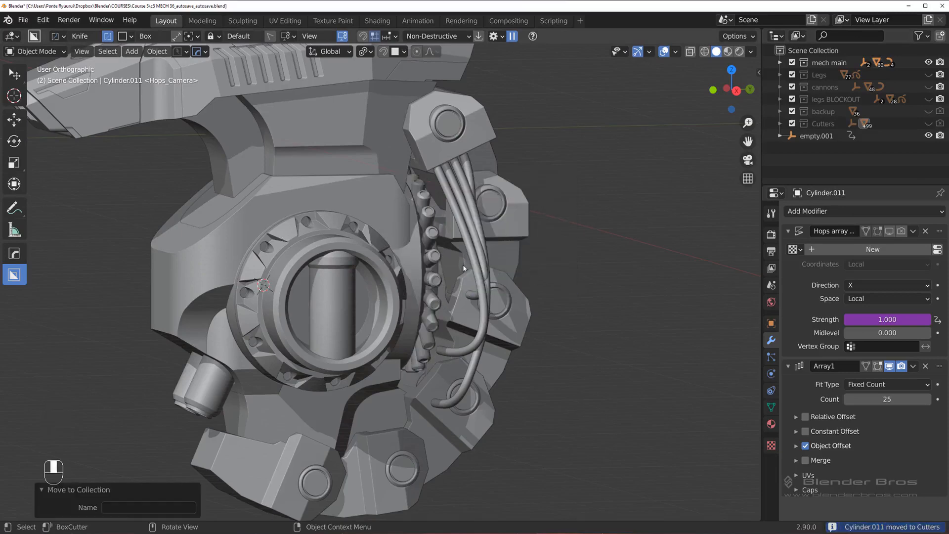
Step: Try to move empty.001, which sits beside the ring of small cylinders
scroll(463, 269, "down", 3)
middle_click_drag(420, 272, 612, 228)
scroll(374, 252, "up", 4)
key("grave")
key("grave")
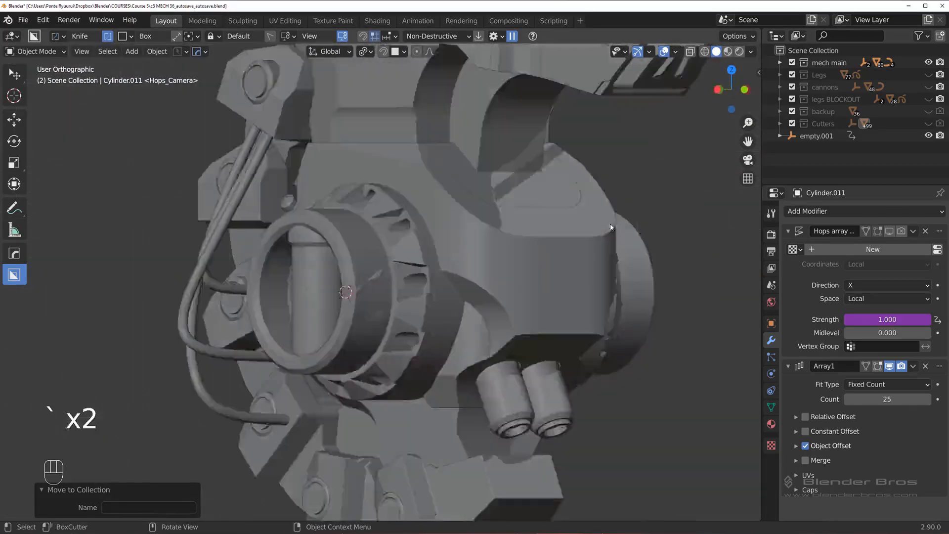
middle_click_drag(418, 224, 532, 252)
scroll(386, 245, "up", 2)
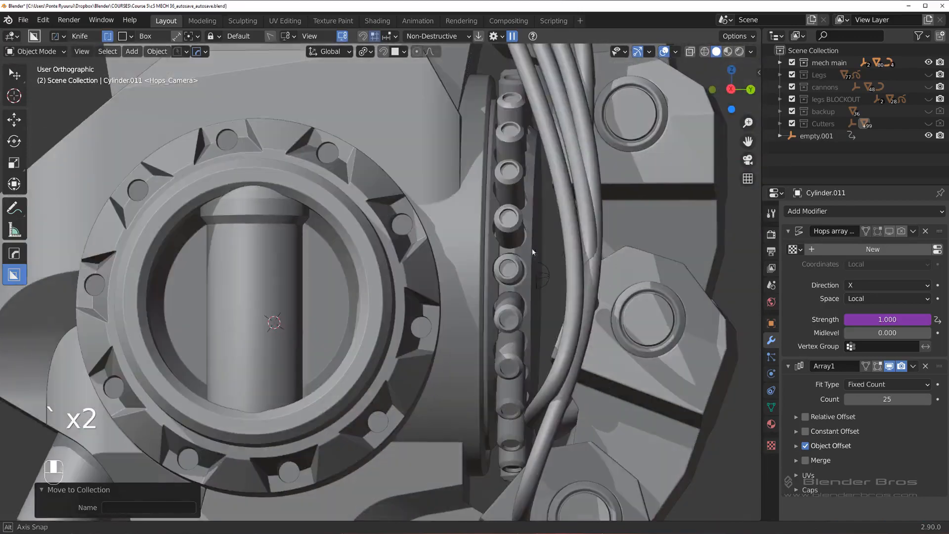
left_click(543, 277)
scroll(544, 279, "down", 6)
key("g")
right_click(470, 273)
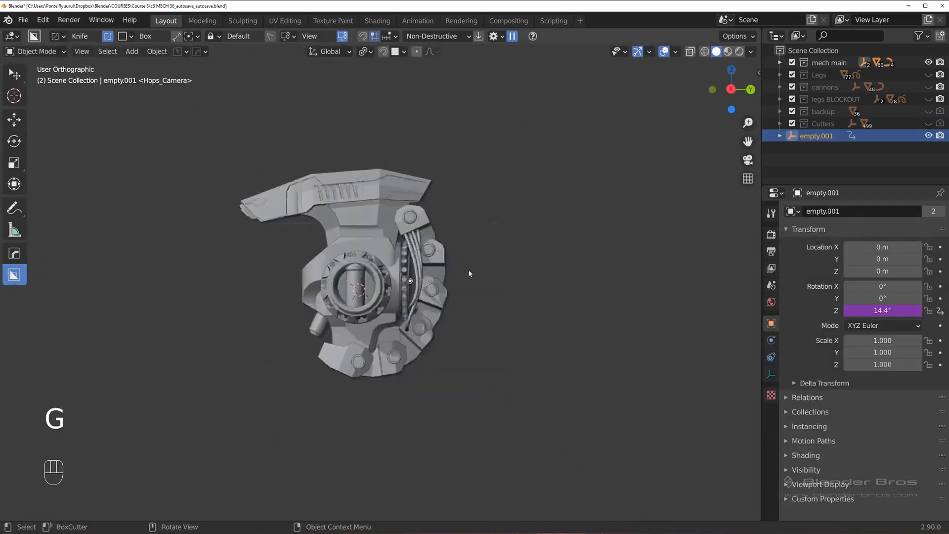
Step: Deselect empty.001 and examine the neck area between the head and the main body from the right side
scroll(470, 274, "down", 1)
middle_click_drag(460, 238, 500, 252)
scroll(500, 252, "up", 3)
middle_click_drag(570, 213, 563, 250, "shift")
key("grave")
key("grave")
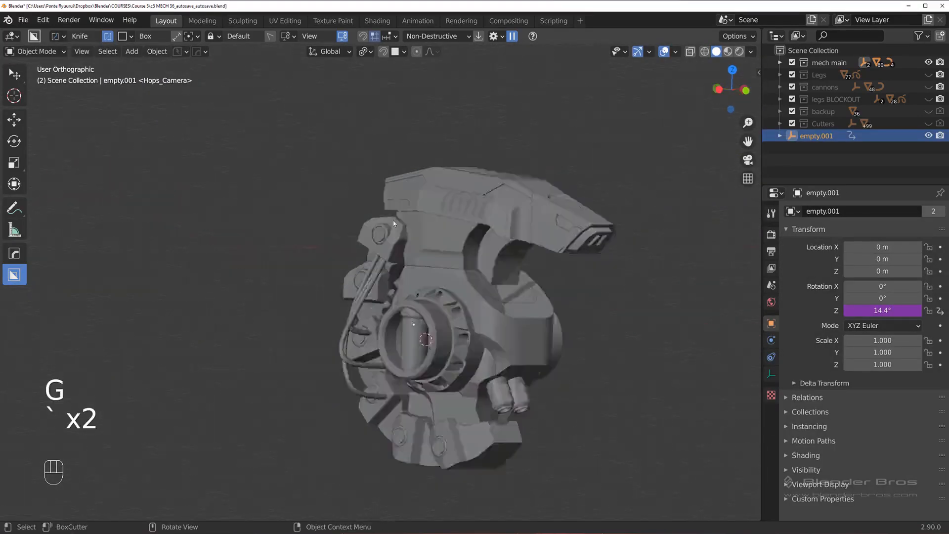
scroll(379, 174, "down", 2)
left_click(385, 191)
key("grave")
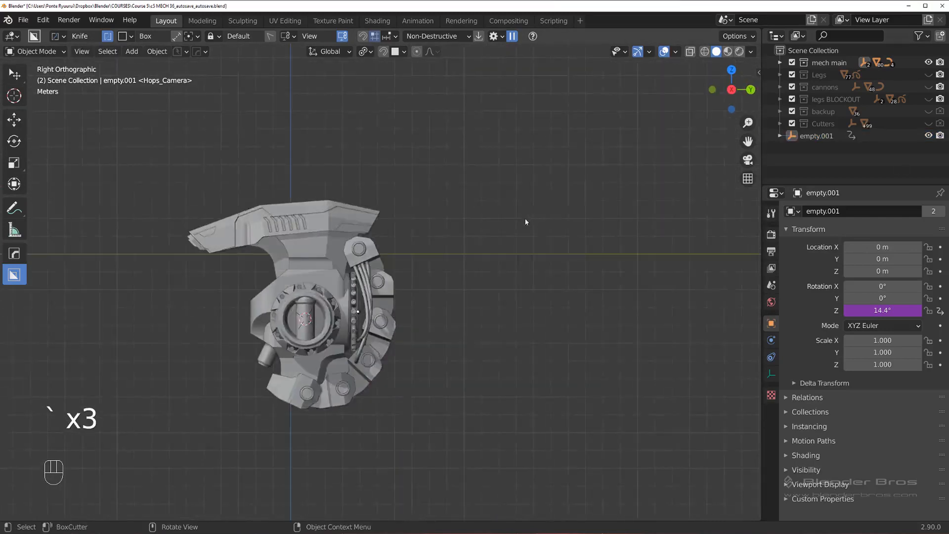
scroll(420, 221, "up", 4)
middle_click_drag(322, 221, 429, 161, "shift")
scroll(390, 193, "down", 2)
middle_click_drag(368, 190, 409, 225, "shift")
scroll(407, 205, "up", 3)
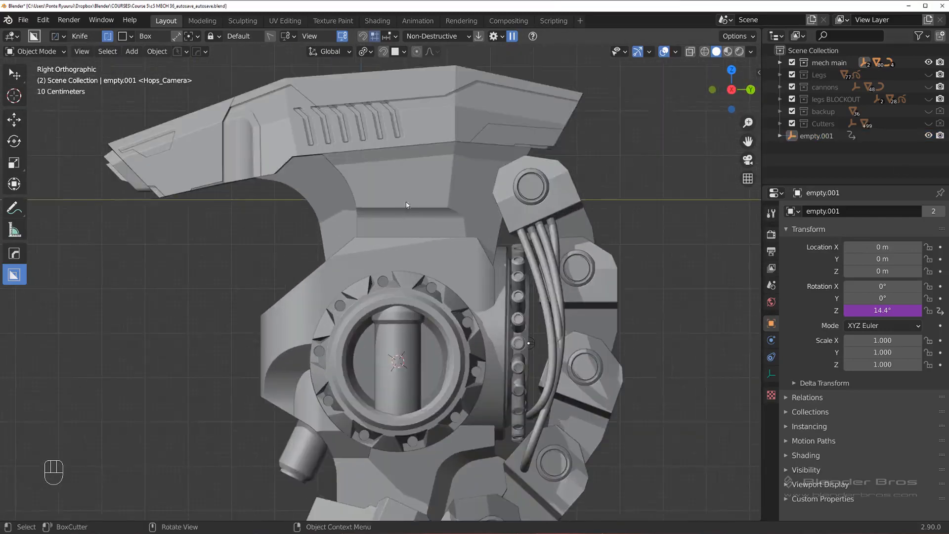
scroll(346, 213, "up", 3)
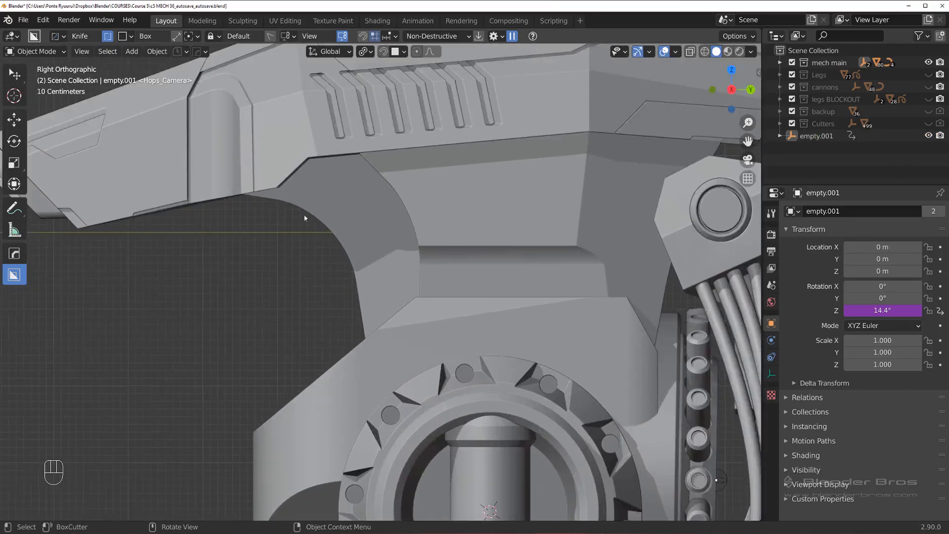
Step: Try to move the body part Cube.029 below the neck to check how it fits its neighbours
scroll(347, 242, "down", 2)
middle_click_drag(351, 253, 422, 267)
scroll(453, 301, "up", 3)
left_click(435, 326)
middle_click_drag(434, 325, 421, 307)
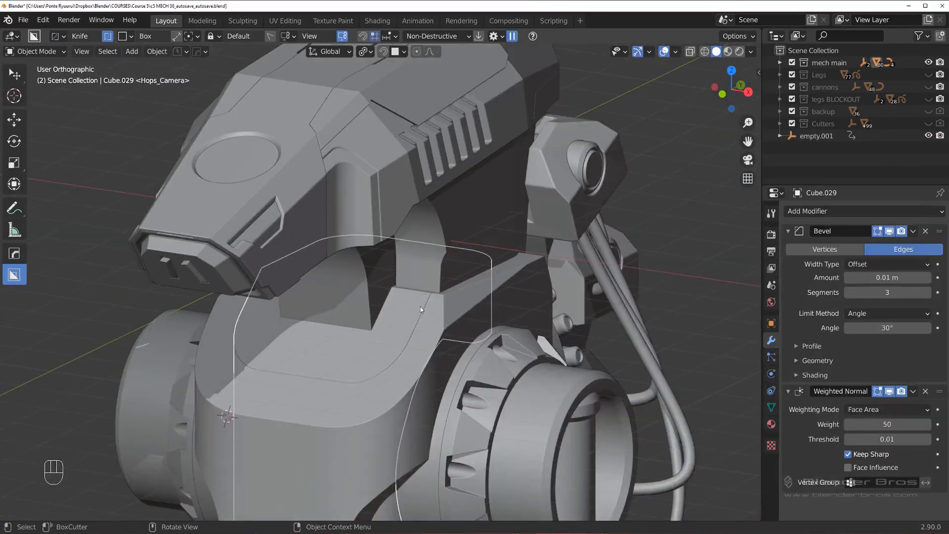
key("g")
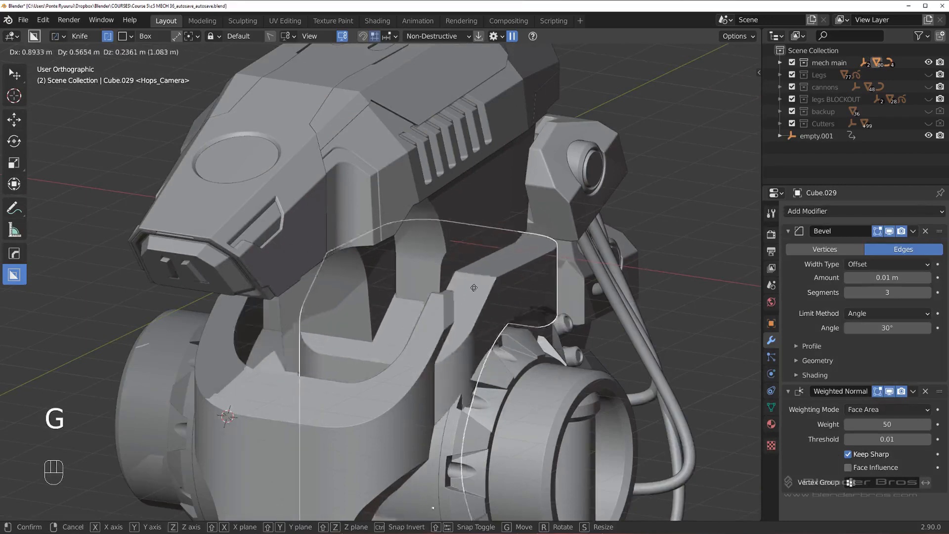
left_click(447, 294)
scroll(425, 282, "up", 6)
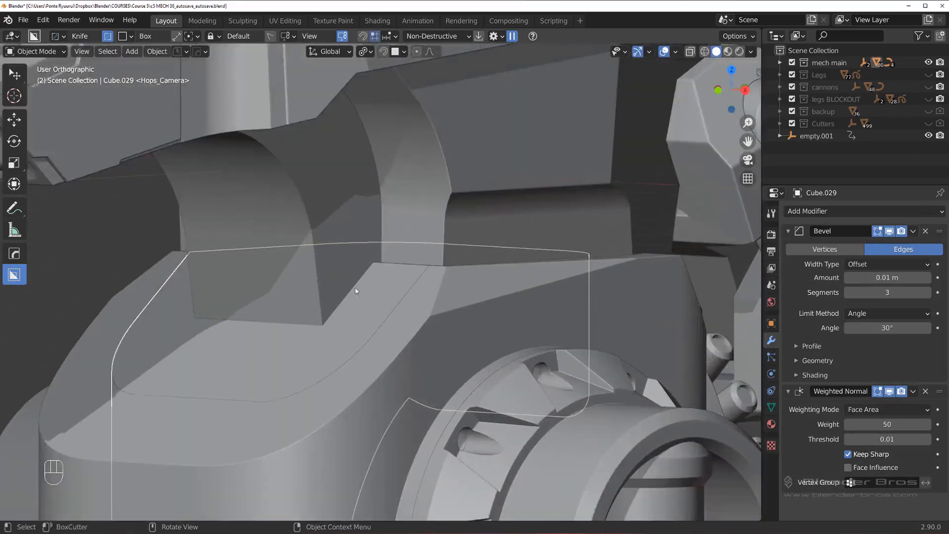
scroll(356, 291, "down", 10)
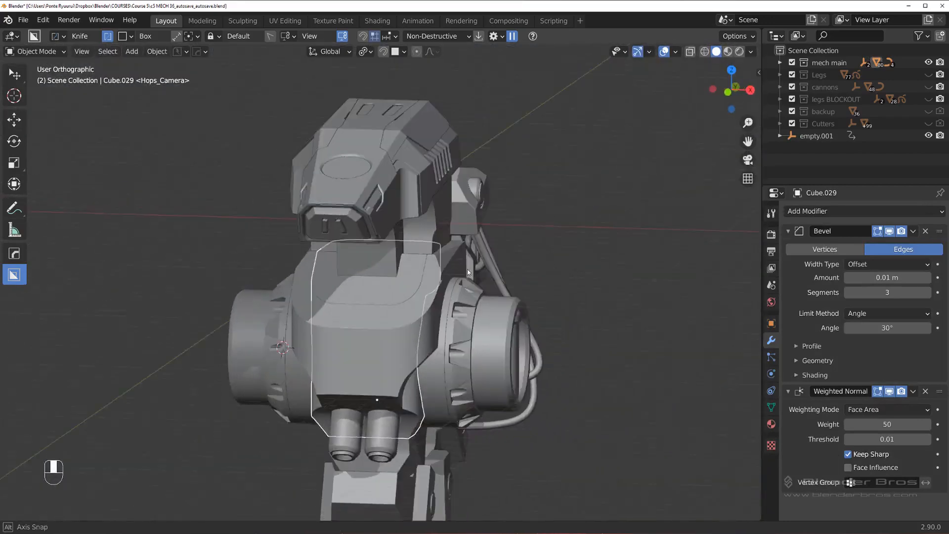
middle_click_drag(468, 269, 361, 250)
scroll(362, 249, "up", 3)
scroll(394, 286, "up", 3)
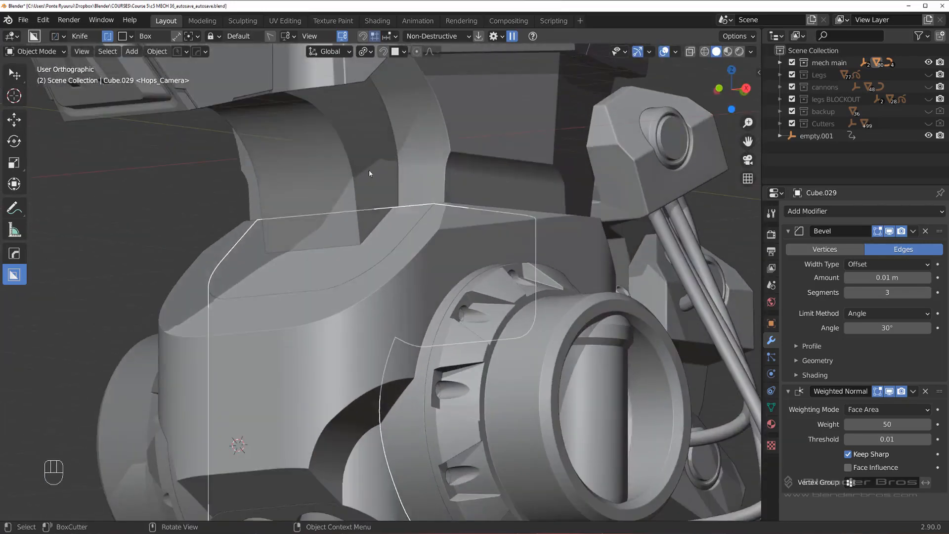
Step: Enter Edit Mode on the neck part Cube.002 and select the side edges along its curved front
left_click(386, 196)
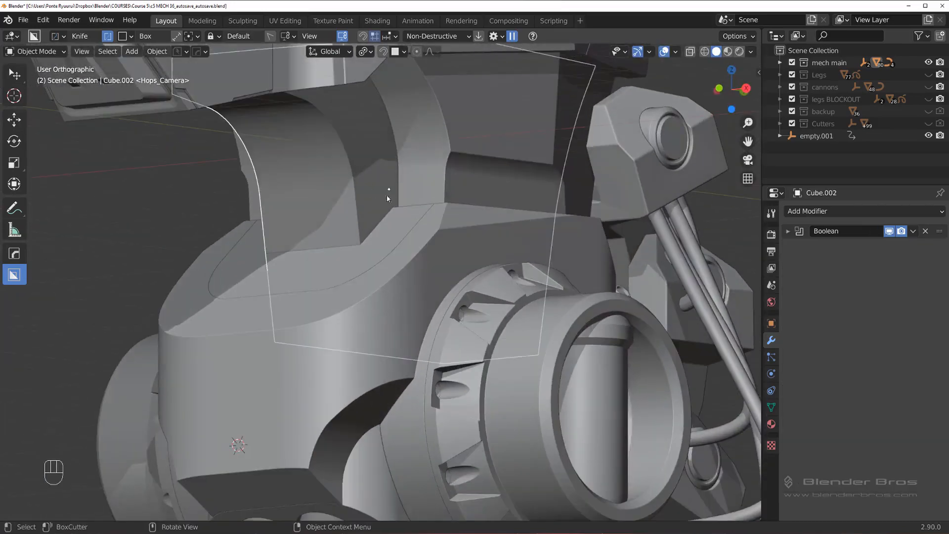
key("Tab")
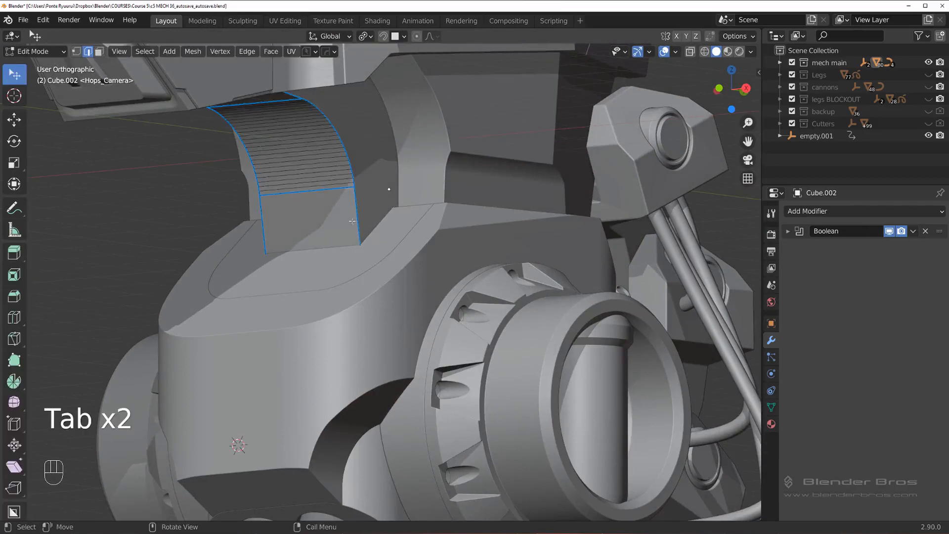
left_click(289, 98, "ctrl")
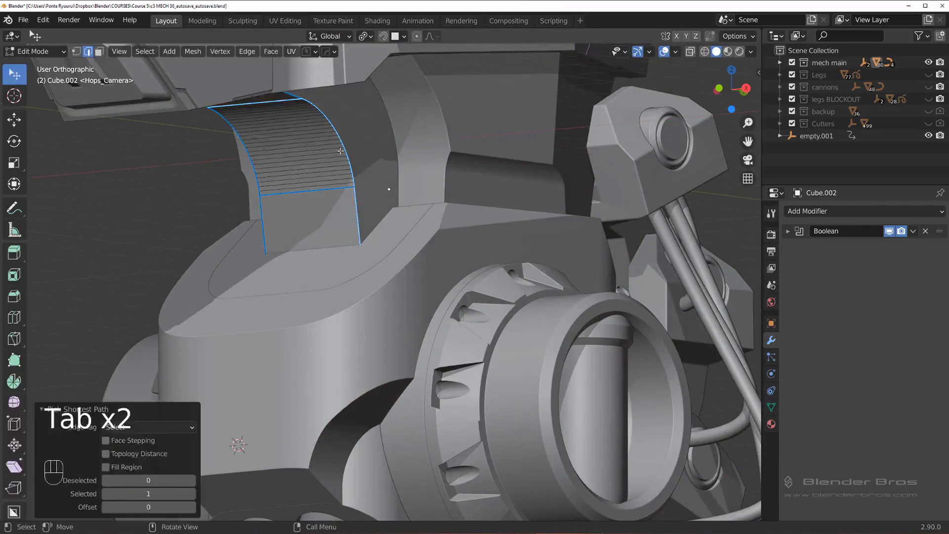
key("ctrl+z")
left_click(291, 96, "ctrl")
scroll(370, 173, "down", 1)
Step: Try a first bevel on the neck's side edges, check it from the front, and undo it
key("ctrl+b")
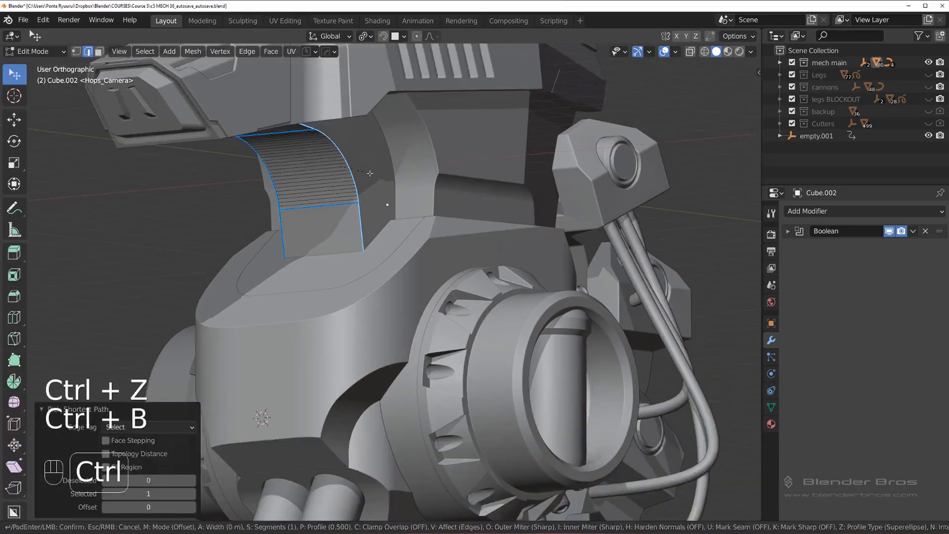
left_click(386, 171)
key("Tab")
scroll(383, 159, "down", 3)
key("grave")
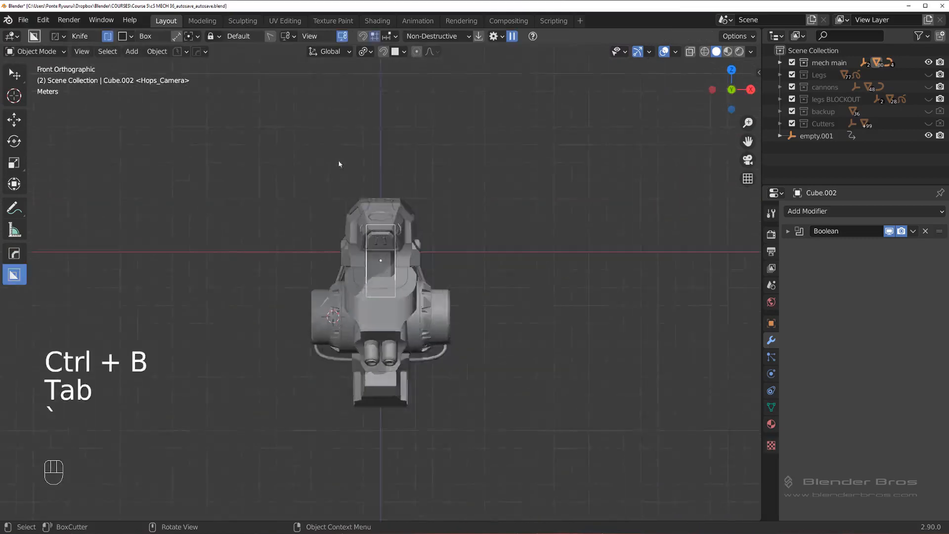
scroll(514, 212, "down", 2)
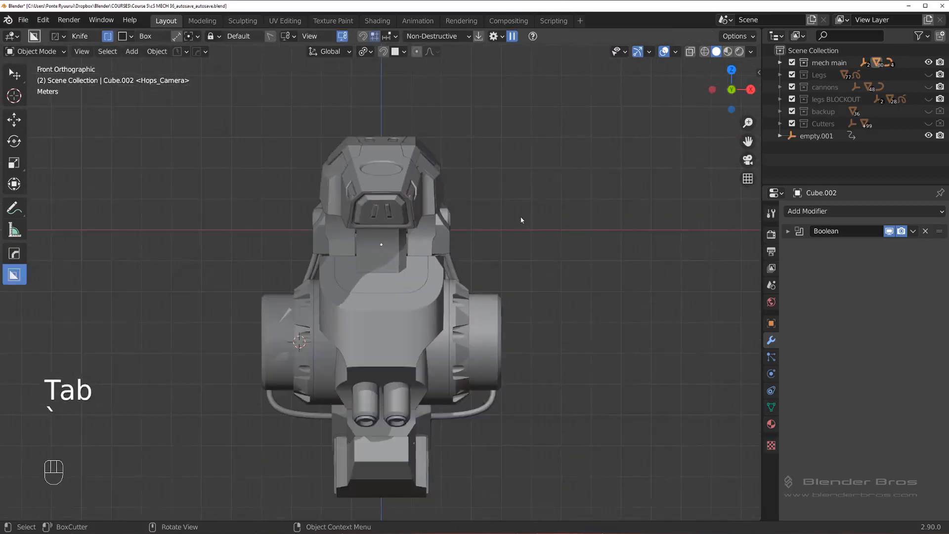
middle_click_drag(515, 213, 445, 226)
scroll(464, 212, "up", 3)
key("ctrl+z")
key("ctrl+z")
key("ctrl+z")
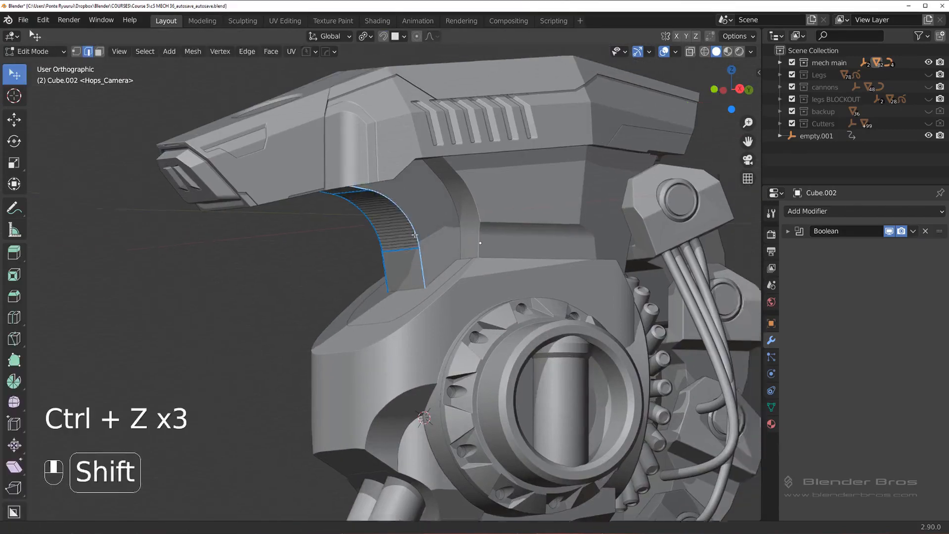
Step: Bevel the selected curved side edges of Cube.002 by about 0.061 m with one segment
scroll(445, 226, "up", 5)
key("ctrl+b")
key("shift")
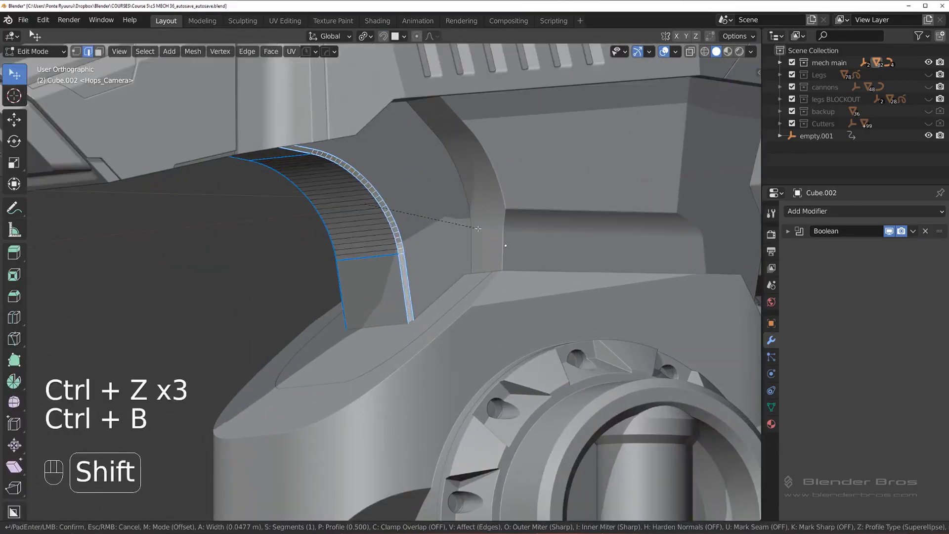
left_click(490, 231)
key("Tab")
scroll(461, 170, "down", 8)
key("Tab")
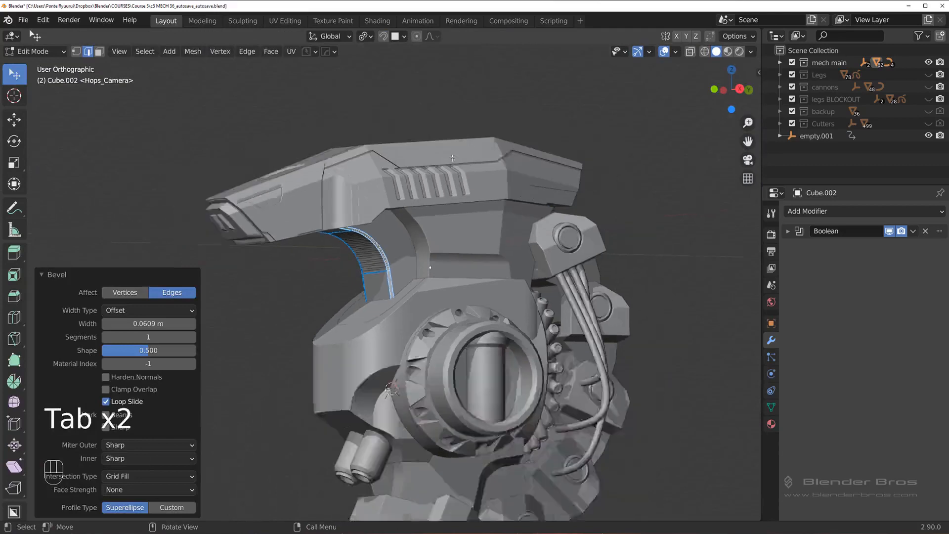
key("Tab")
Step: Mirror Cube.002 across the X axis with bisect, using a new empty as the mirror object
scroll(480, 104, "up", 3)
scroll(577, 170, "down", 3)
middle_click_drag(577, 170, 537, 187)
scroll(443, 206, "up", 6)
key("alt+x")
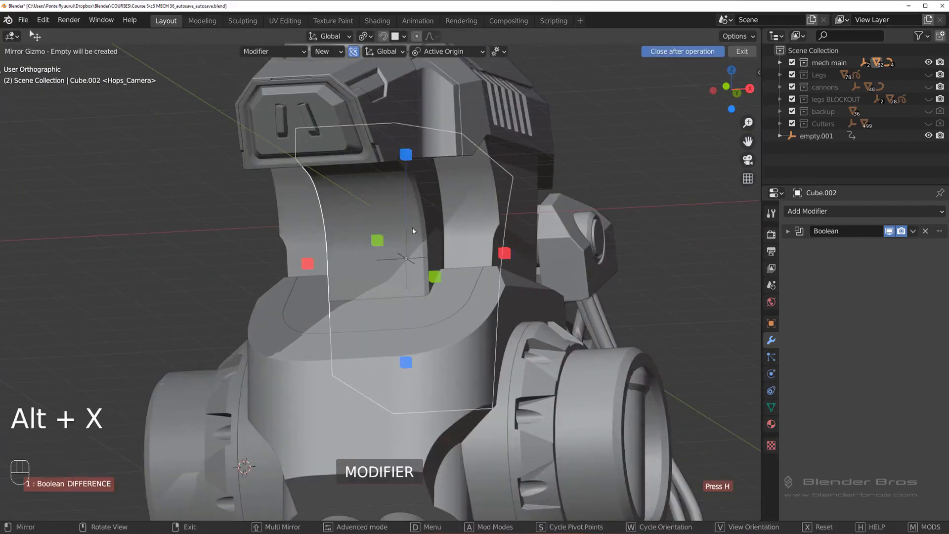
left_click(512, 251)
middle_click_drag(511, 242, 608, 207)
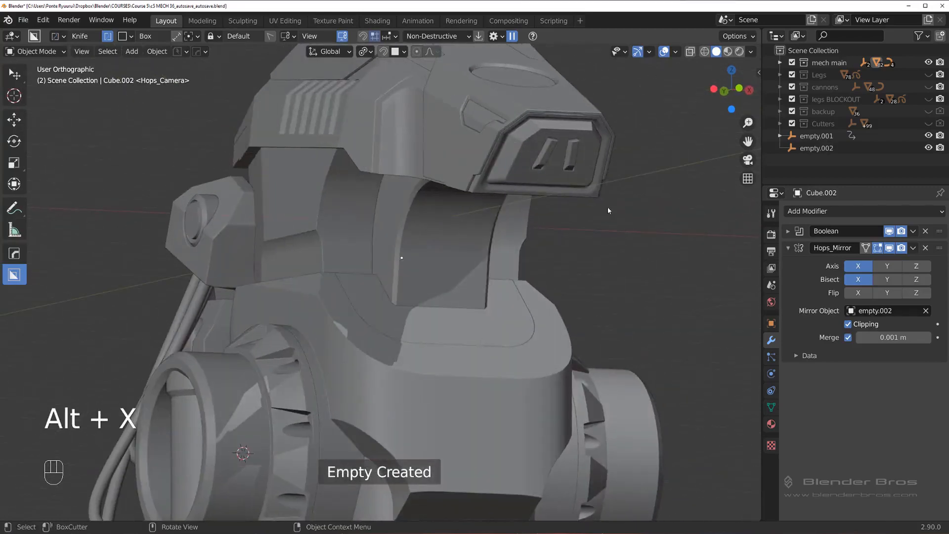
Step: Inspect the mirrored neck edges and apply the Hops_Mirror modifier on Cube.002
scroll(546, 244, "up", 4)
middle_click_drag(546, 244, 459, 225)
scroll(494, 233, "down", 5)
key("grave")
left_click(623, 240)
scroll(487, 240, "up", 5)
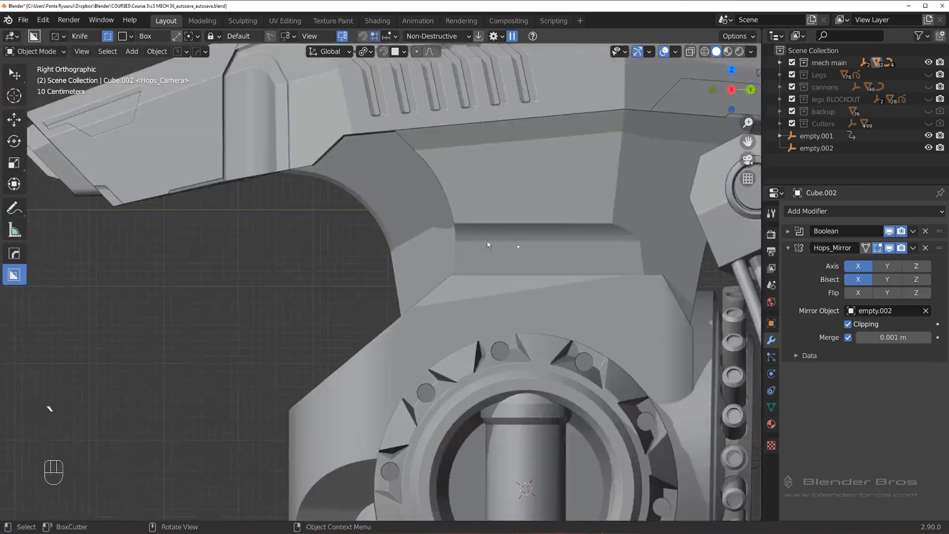
middle_click_drag(372, 226, 422, 293)
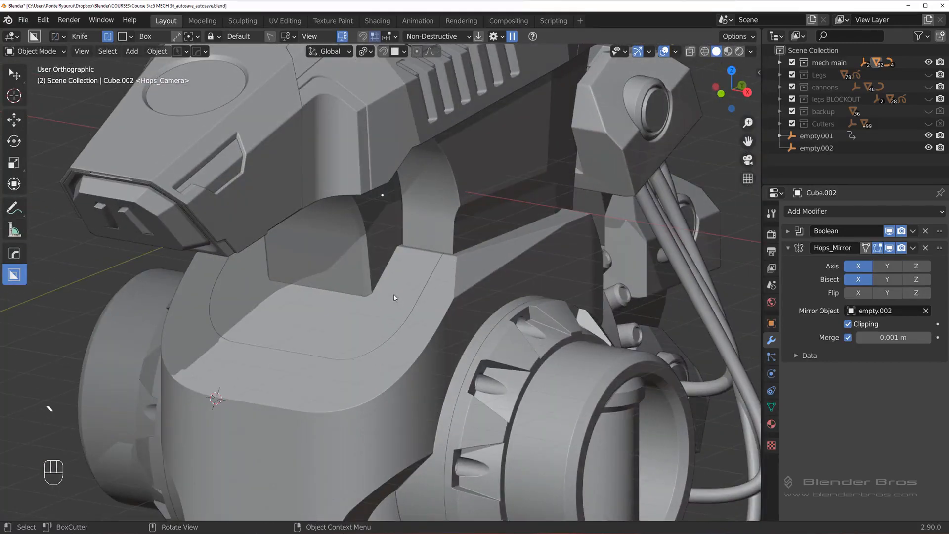
key("ctrl+grave")
left_click(358, 362)
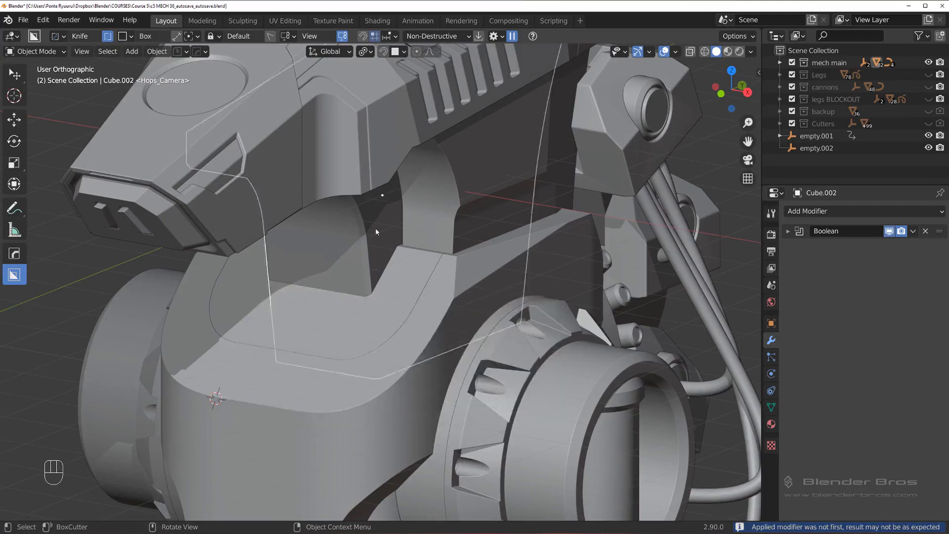
Step: Isolate Cube.002 in the right view and toggle its Boolean modifier's viewport display to check the effect
key("KP_Divide")
key("KP_3")
key("ctrl+grave")
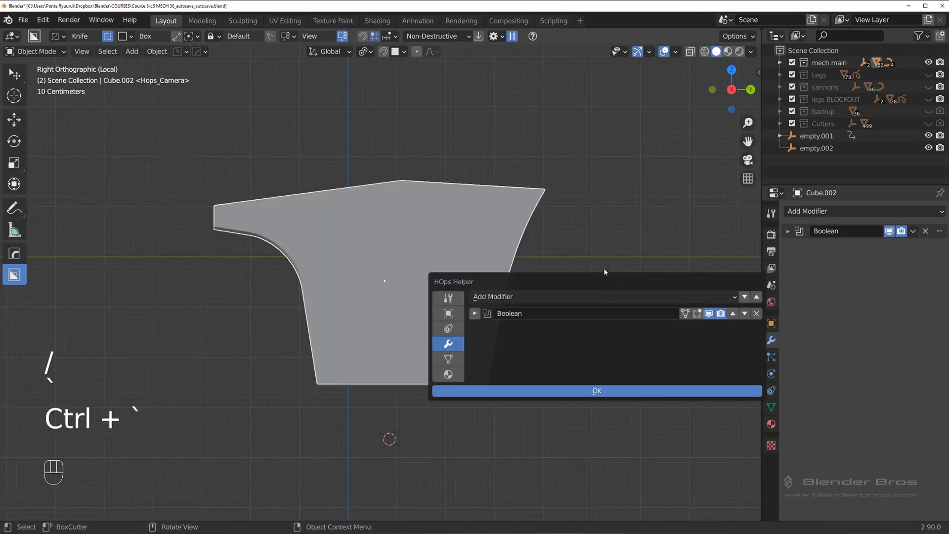
left_click(709, 314)
left_click(709, 314)
Step: Apply the Boolean modifier on Cube.002 and return from the isolated view to the whole mech body
key("ctrl+grave")
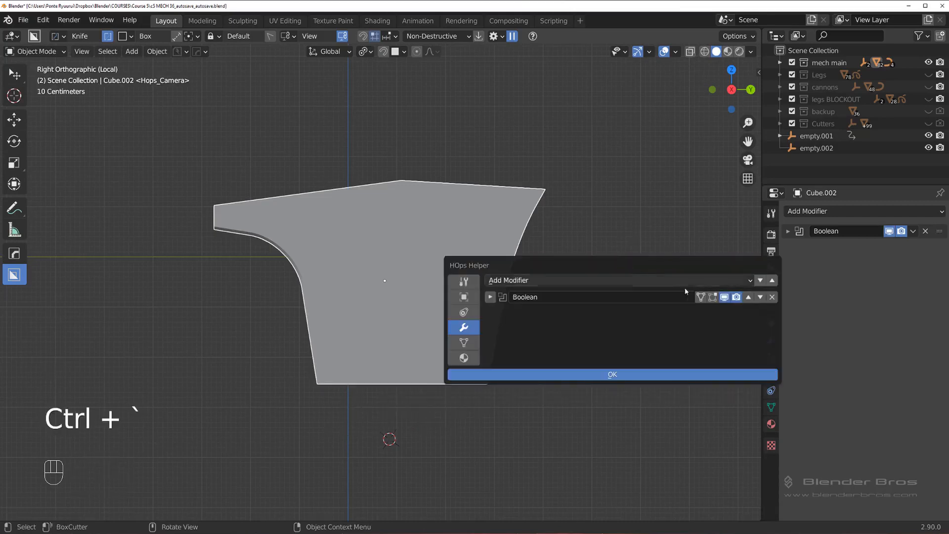
left_click(492, 298)
left_click(540, 312)
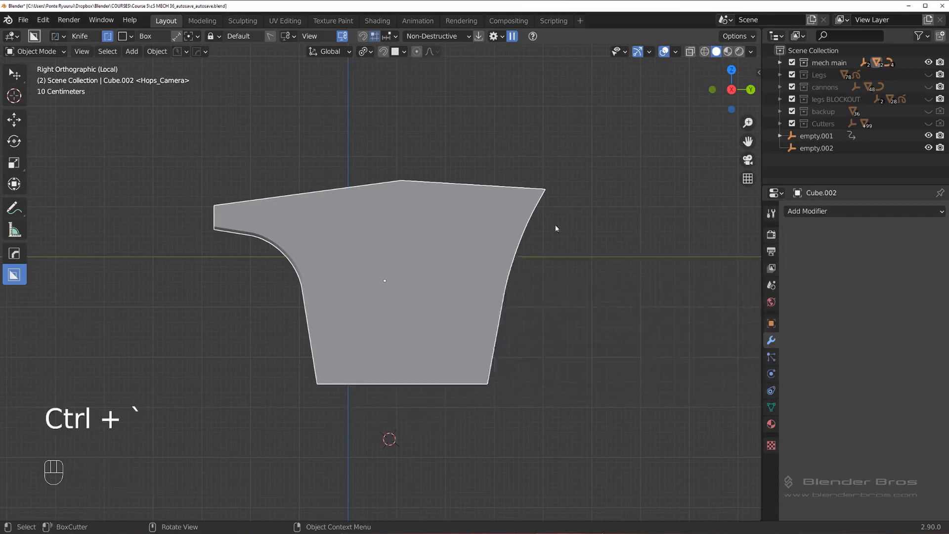
key("slash")
middle_click_drag(462, 252, 429, 260)
scroll(428, 259, "down", 3)
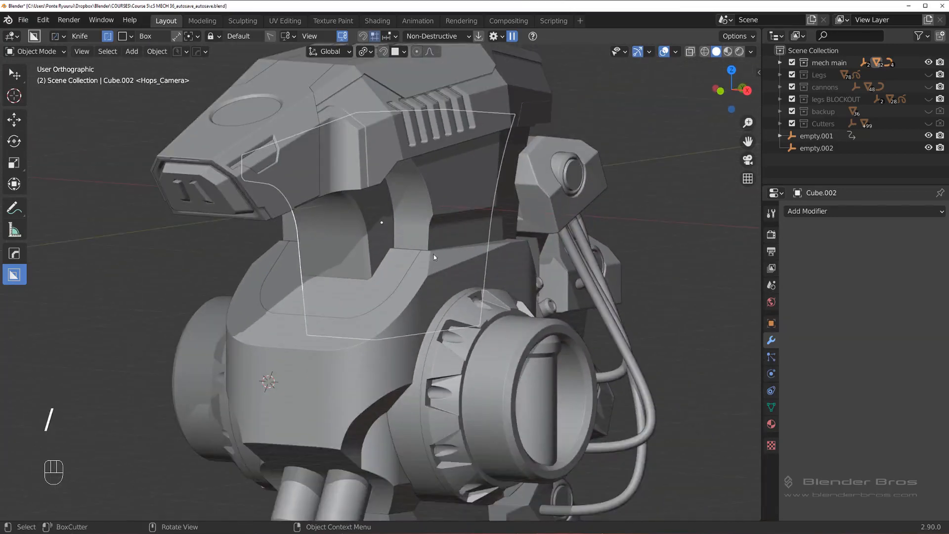
Step: Duplicate Cube.002 in place and scale the copy up slightly, by a factor of about 1.004
scroll(428, 245, "up", 4)
key("shift+d")
right_click(576, 214)
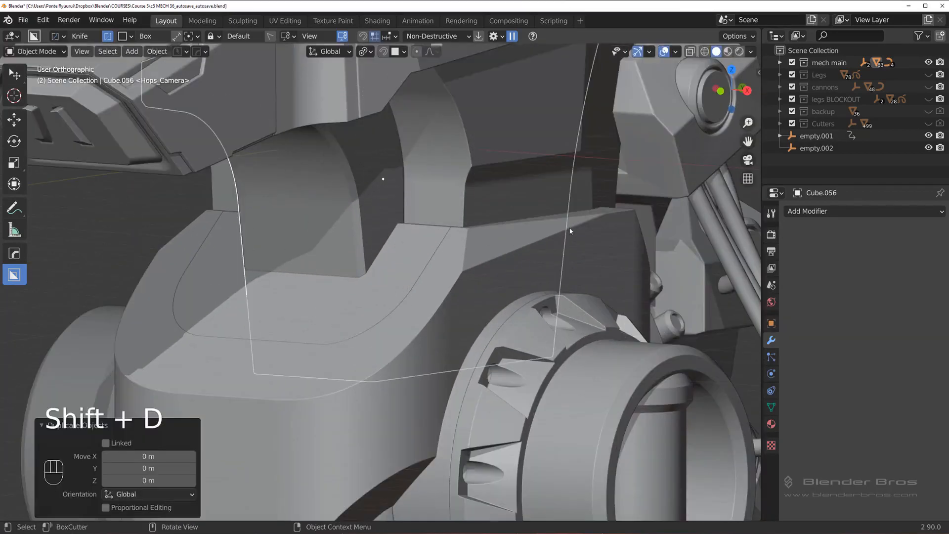
key("s")
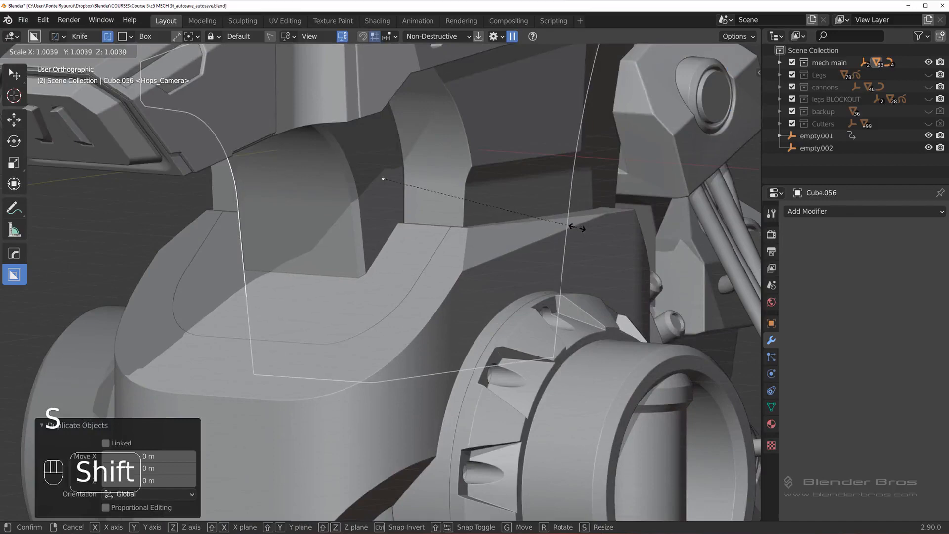
left_click(582, 227)
Step: Subtract the enlarged Cube.002 copy from the main body Cube.029 with a HardOps Difference boolean
scroll(396, 243, "up", 3)
left_click(450, 249, "shift")
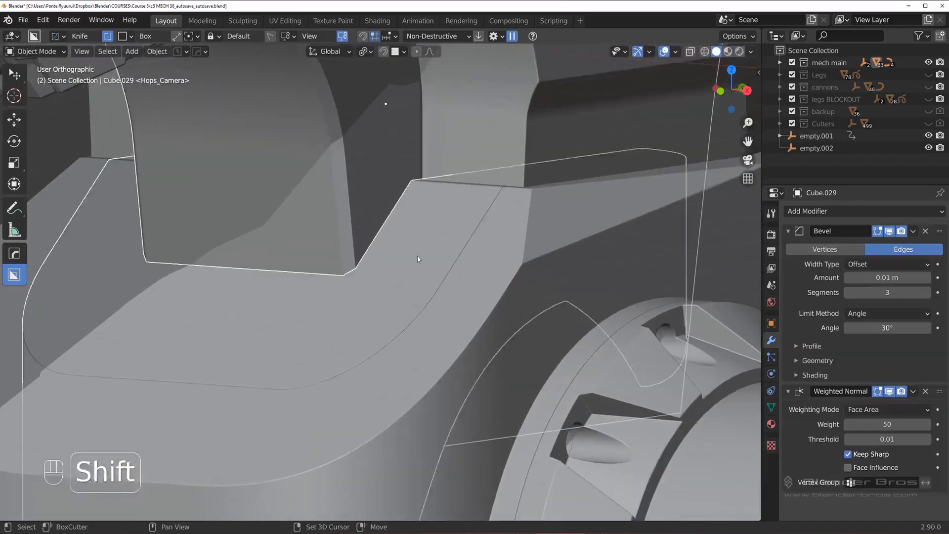
key("q")
left_click(450, 249)
scroll(484, 260, "up", 4)
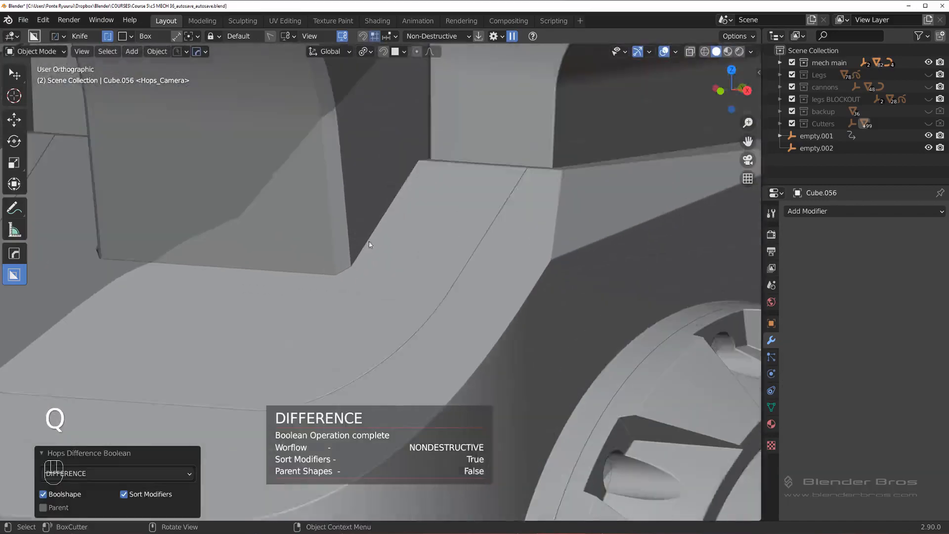
Step: Examine the gap cut around the neck piece where it meets the main body
middle_click_drag(485, 260, 422, 280)
scroll(390, 267, "up", 4)
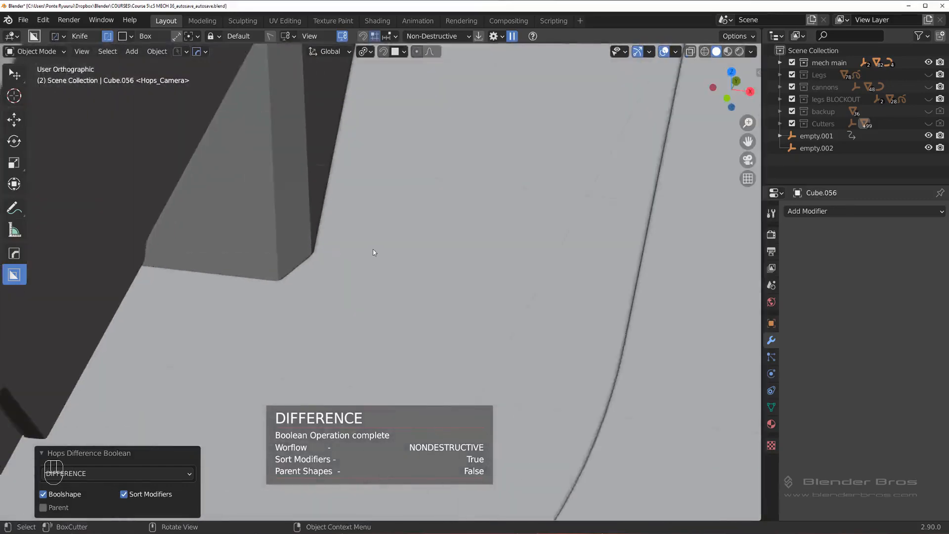
scroll(306, 254, "up", 4)
middle_click_drag(306, 255, 481, 260, "shift")
scroll(536, 269, "down", 7)
scroll(366, 281, "up", 2)
scroll(379, 291, "down", 4)
mouse_move(379, 291)
middle_mouse_down()
mouse_move(446, 290)
mouse_move(379, 284)
middle_mouse_up()
Step: Isolate Cube.029 and apply its Boolean modifier
left_click(448, 287)
scroll(450, 289, "down", 2)
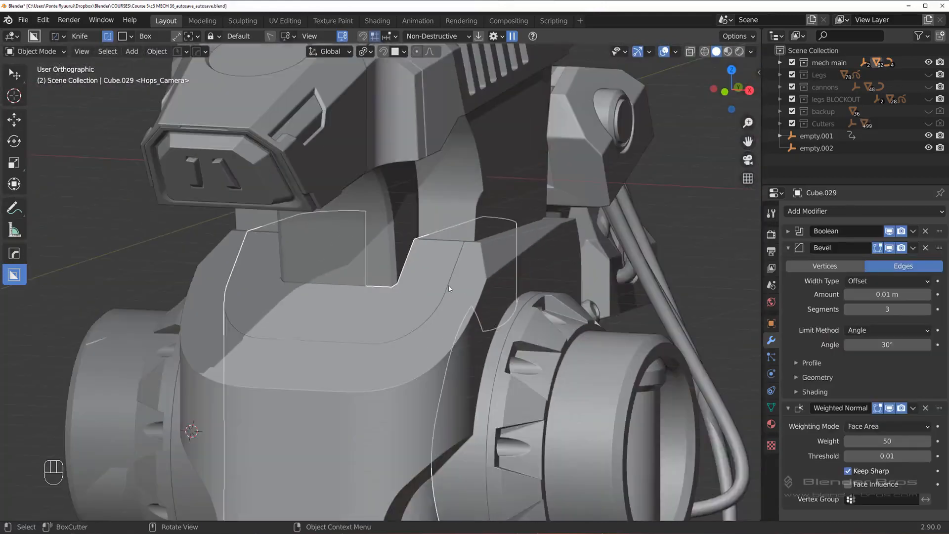
key("KP_Divide")
middle_click_drag(449, 284, 436, 260)
key("q")
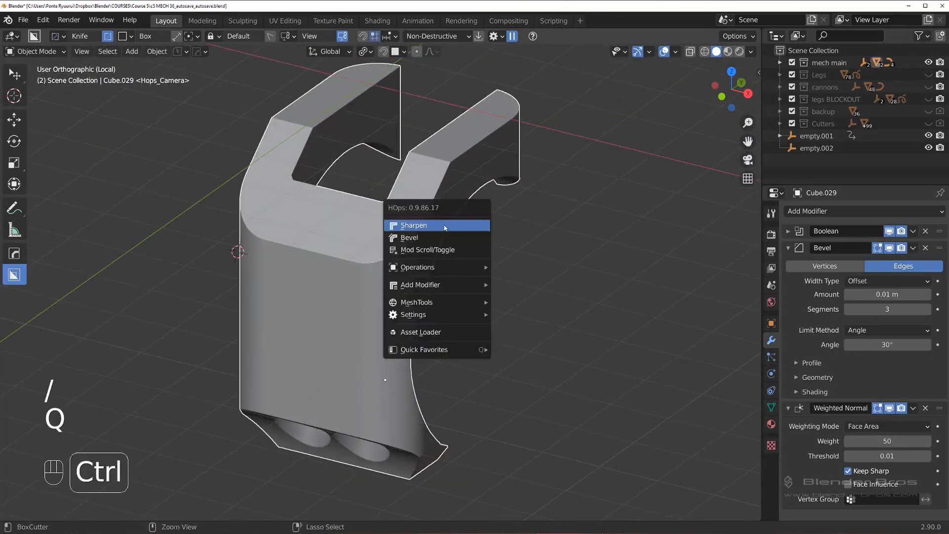
key("ctrl+grave")
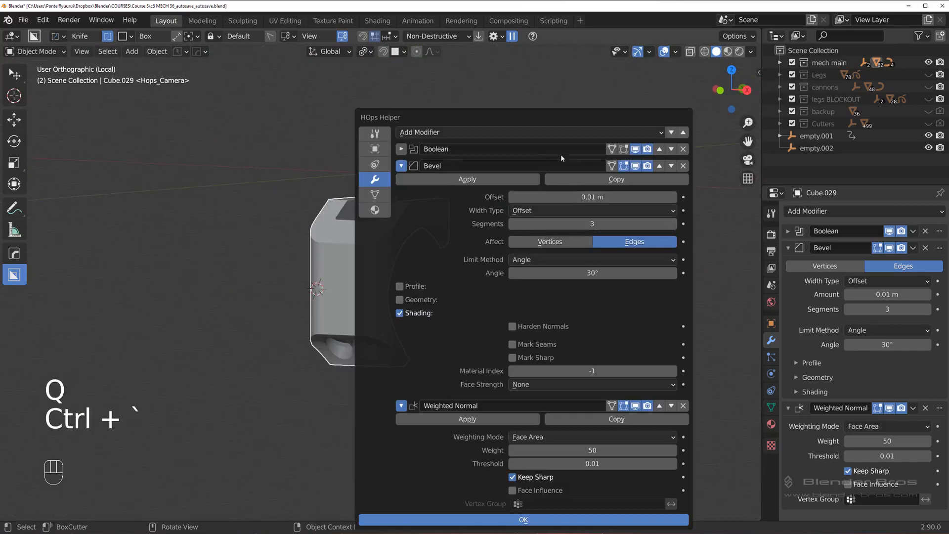
left_click(401, 166)
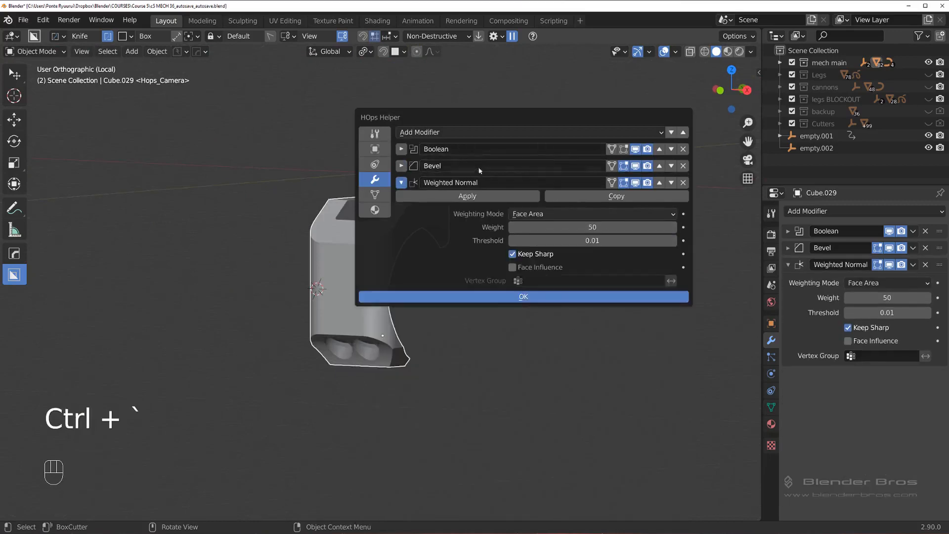
left_click(401, 149)
left_click(467, 164)
scroll(467, 150, "up", 6)
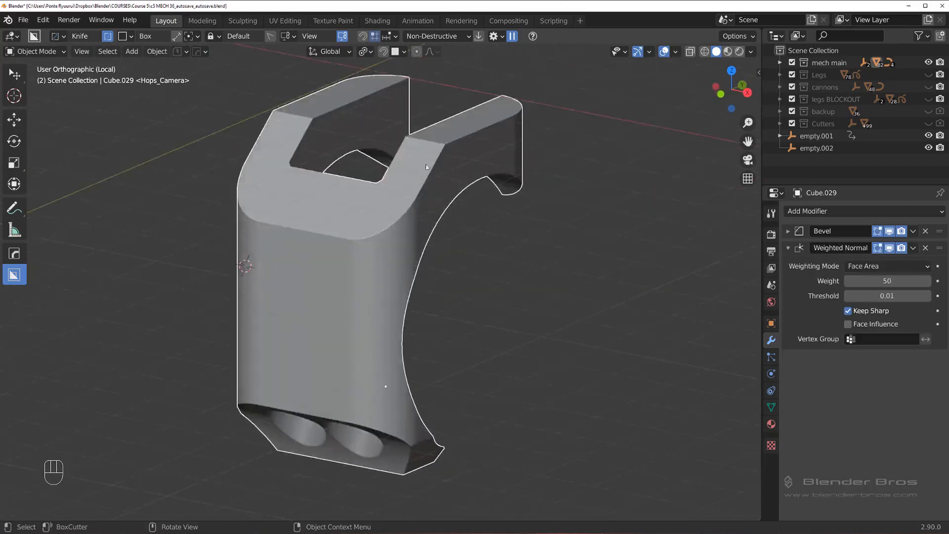
Step: Dissolve the two edges crossing Cube.029's sloped front face beside the neck slot's corners
key("Tab")
middle_click_drag(467, 150, 460, 233)
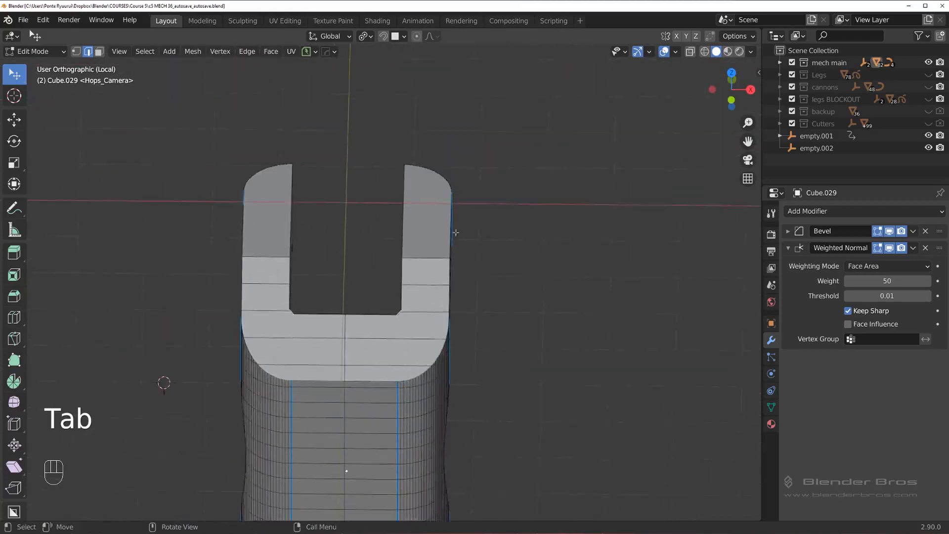
scroll(461, 236, "up", 4)
key("Tab")
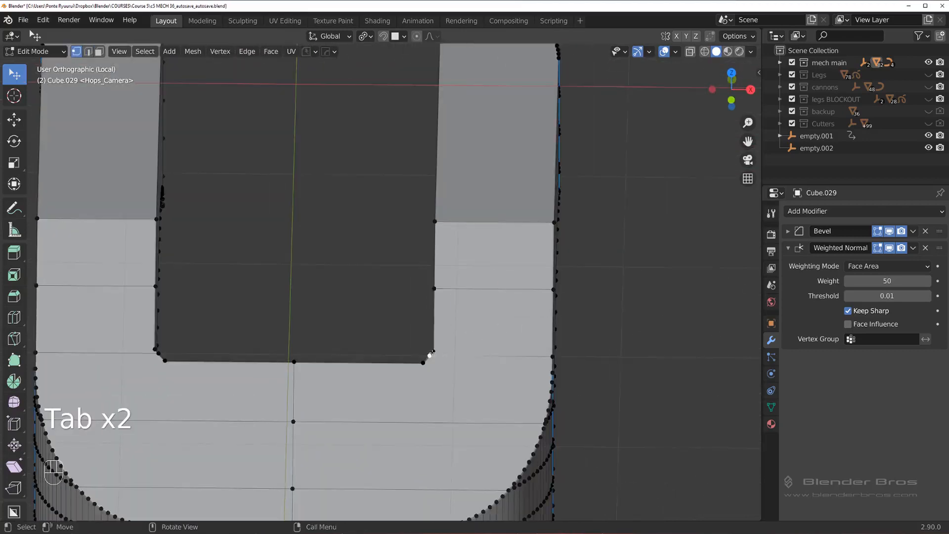
key("1")
key("ctrl+z")
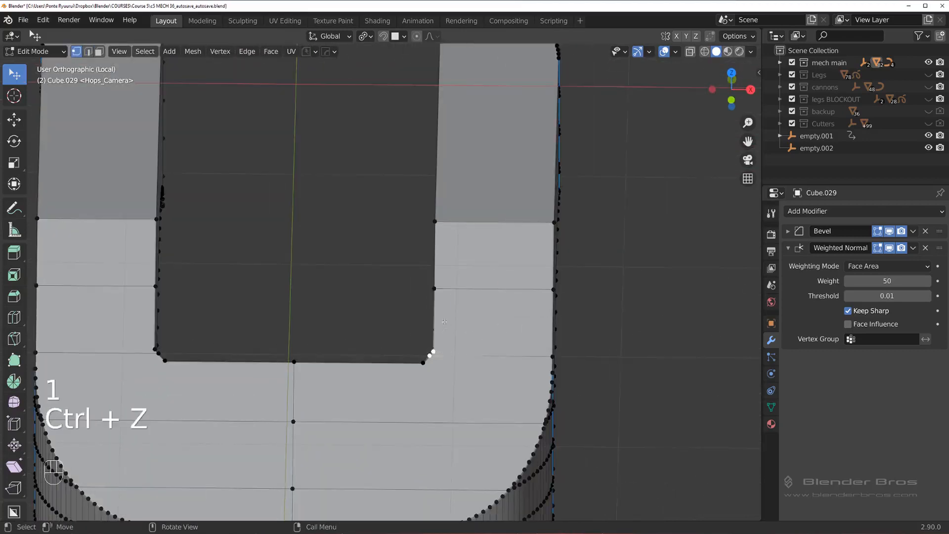
middle_click_drag(230, 354, 457, 338)
key("Tab")
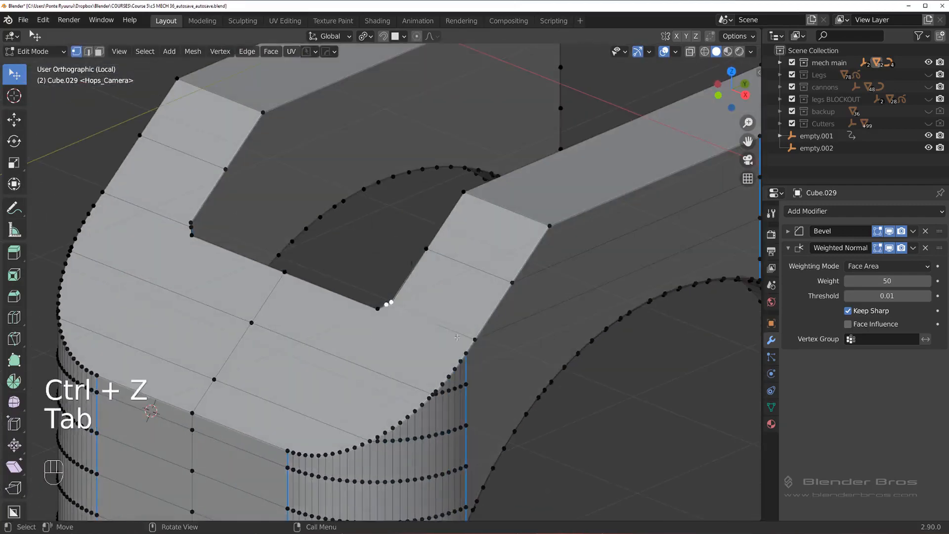
key("Tab")
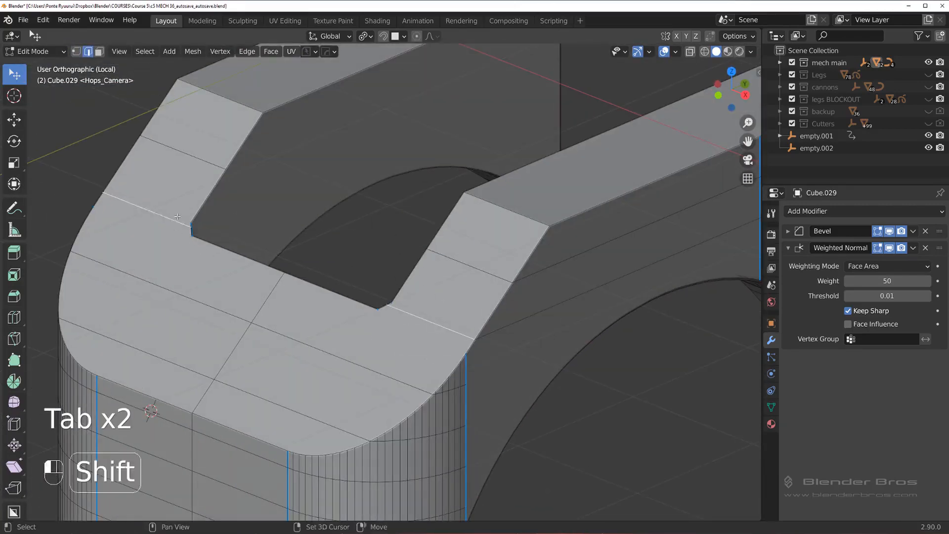
key("x")
left_click(174, 215)
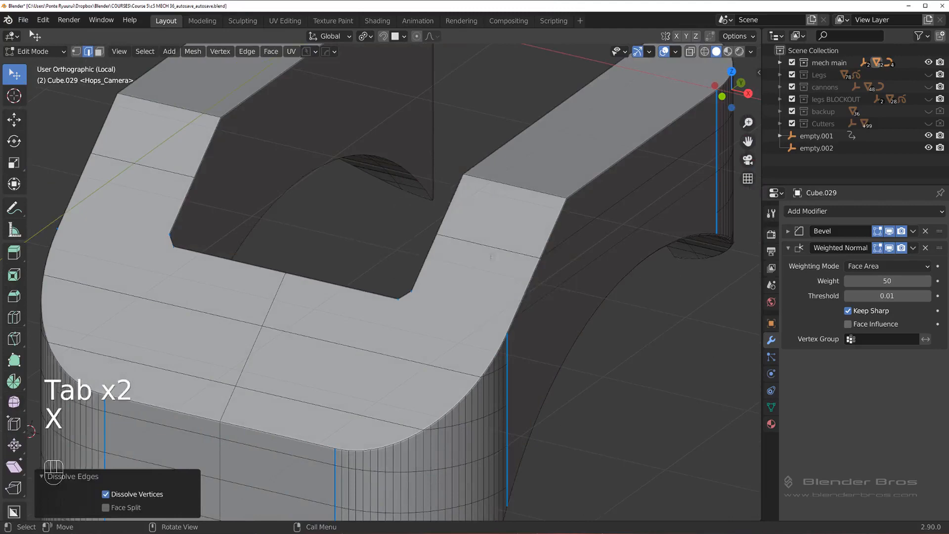
Step: Bevel the neck slot's upper rim edges on Cube.029 by 0.0487 m with one segment
key("Tab")
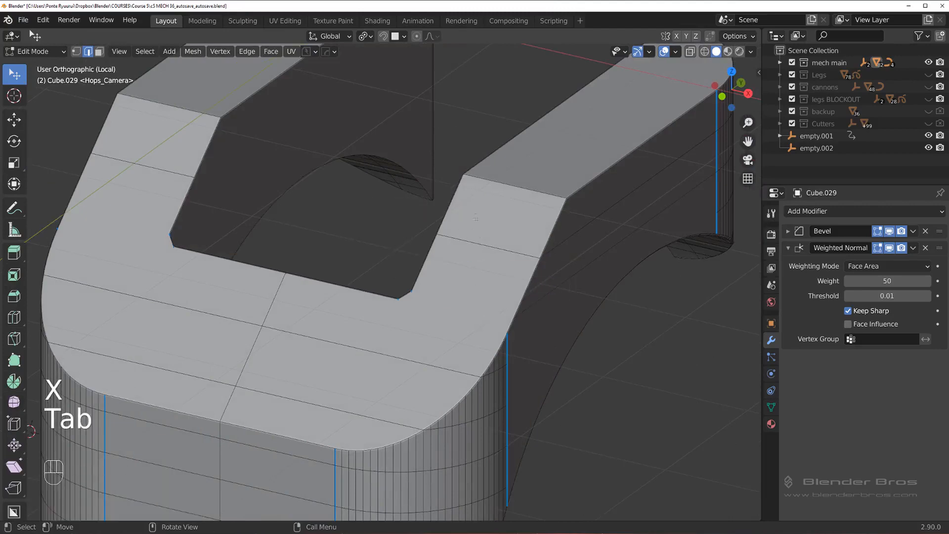
left_click(306, 282, "ctrl")
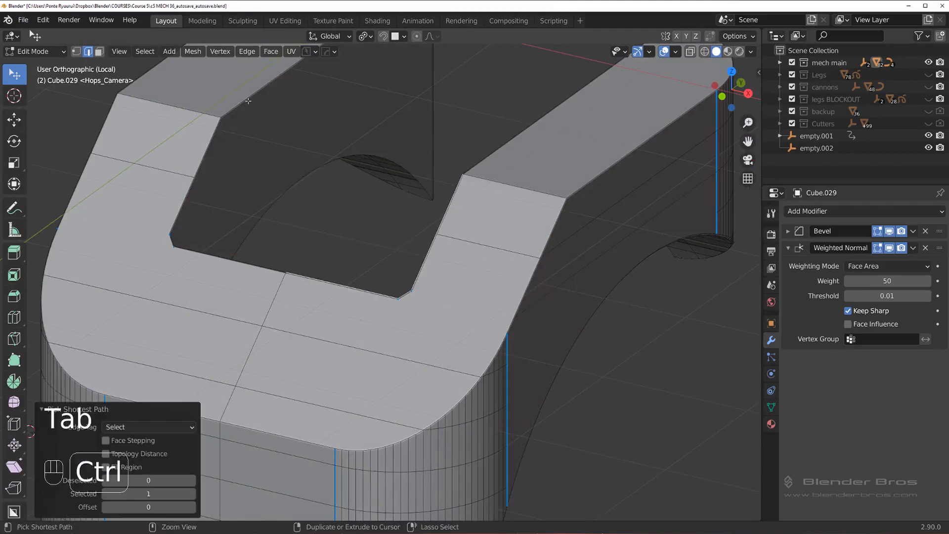
key("KP_Divide")
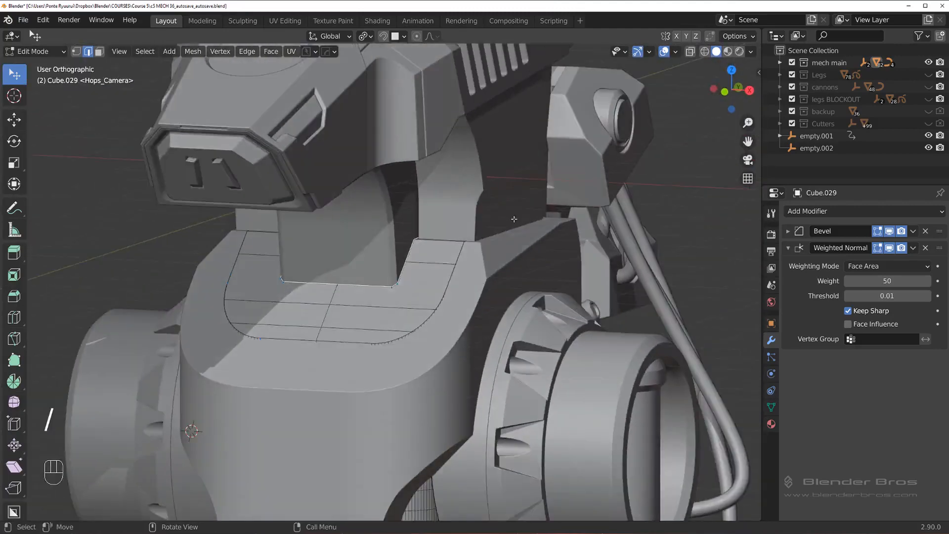
key("KP_Divide")
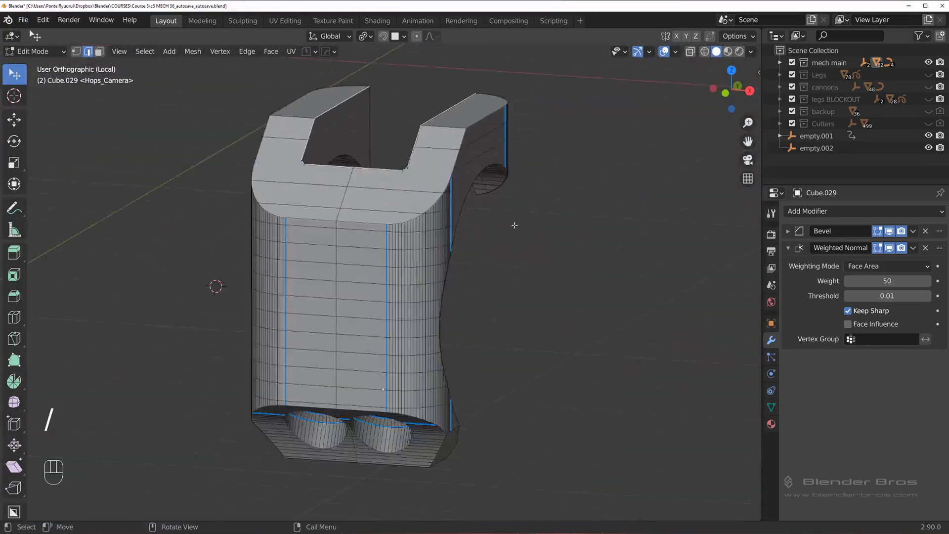
scroll(515, 225, "up", 3)
middle_click_drag(531, 112, 425, 228, "shift")
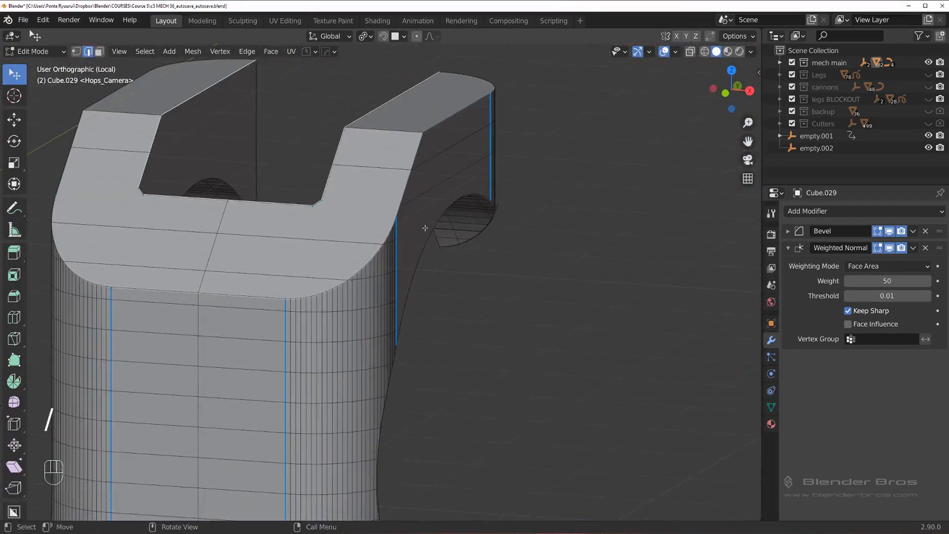
key("ctrl+b")
left_click(483, 240)
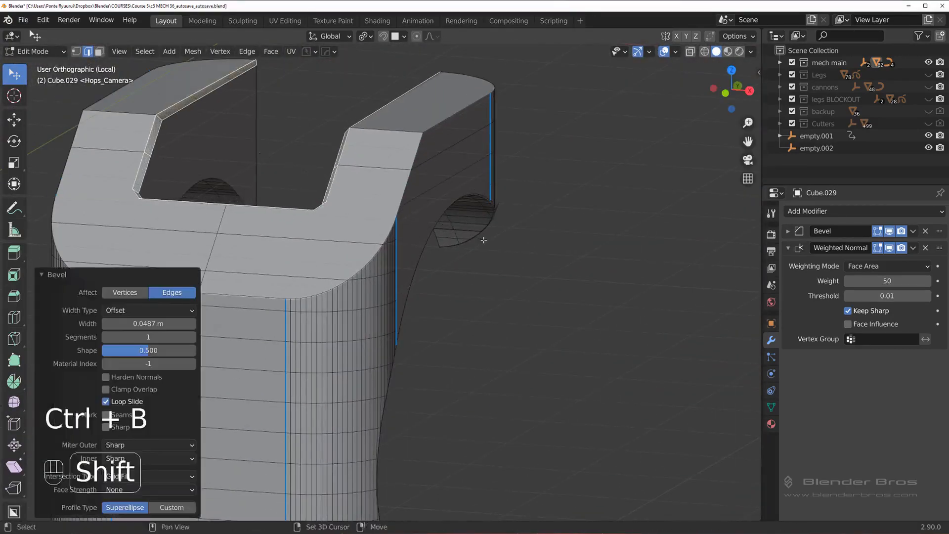
Step: Leave mesh editing, return to the whole mech and sharpen Cube.029 with HardOps
middle_click_drag(483, 240, 475, 292, "shift")
scroll(424, 194, "up", 2)
key("Tab")
key("KP_Divide")
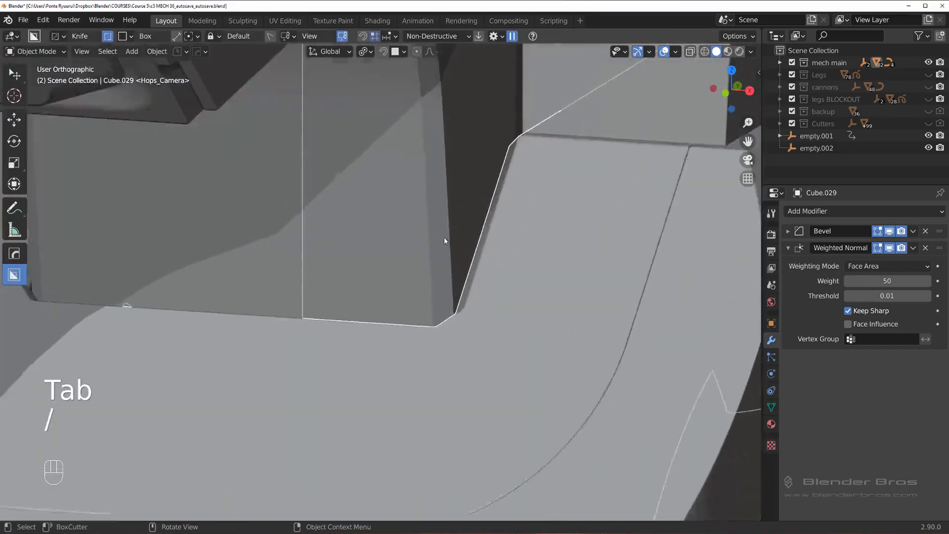
key("q")
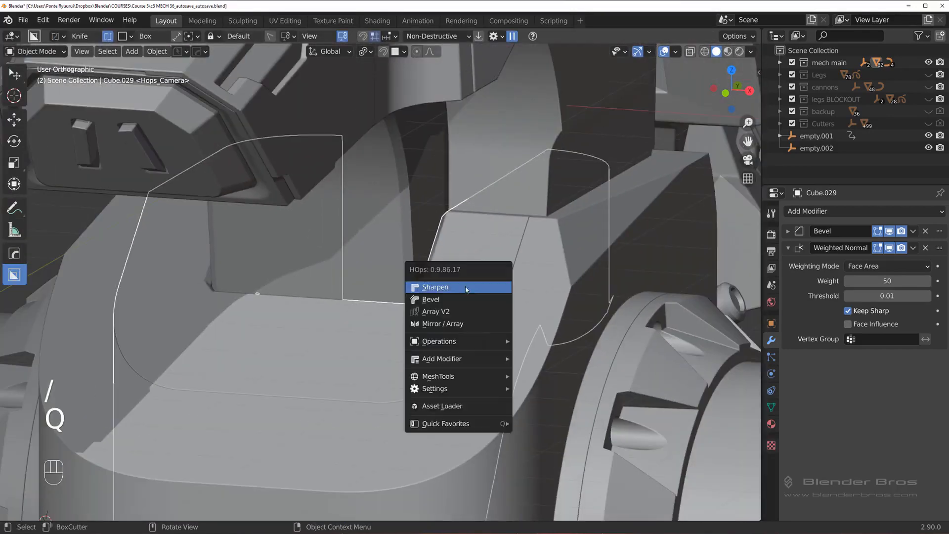
left_click(465, 291)
Step: Examine the chamfered neck slot on the main body from several angles and in the front view
middle_click_drag(465, 289, 437, 284)
scroll(517, 301, "down", 6)
scroll(461, 279, "up", 4)
scroll(437, 263, "up", 4)
scroll(401, 283, "down", 5)
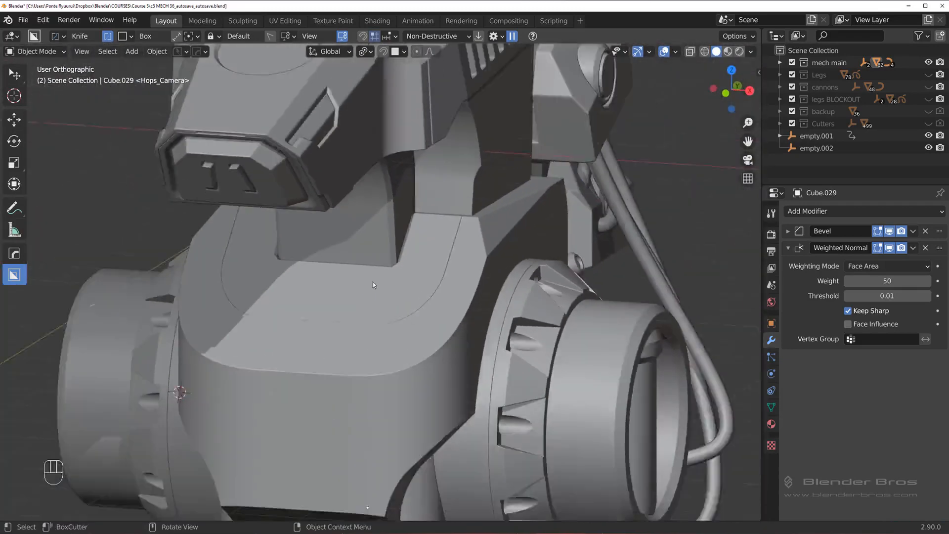
middle_click_drag(373, 282, 418, 239)
scroll(400, 267, "up", 2)
key("grave")
left_click(358, 247)
scroll(388, 258, "down", 3)
scroll(387, 257, "up", 2)
left_click(404, 274)
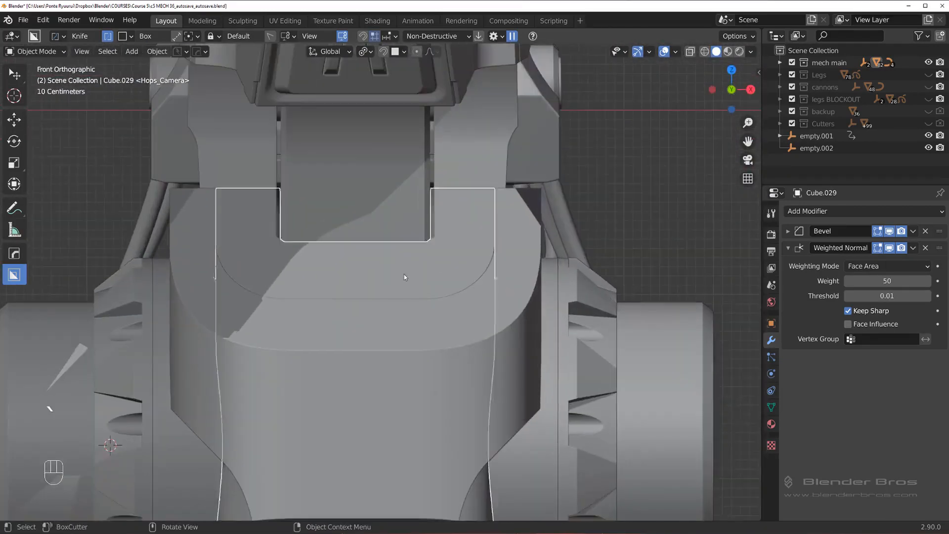
key("slash")
key("Tab")
middle_click_drag(520, 264, 441, 227)
scroll(500, 235, "up", 4)
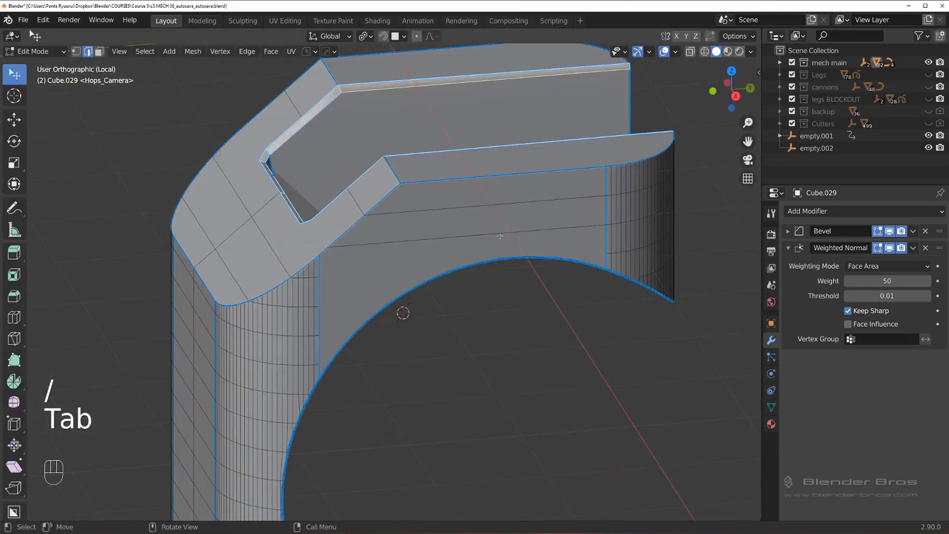
middle_click_drag(672, 132, 536, 241)
key("ctrl+z")
key("ctrl+z")
key("ctrl+z")
key("slash")
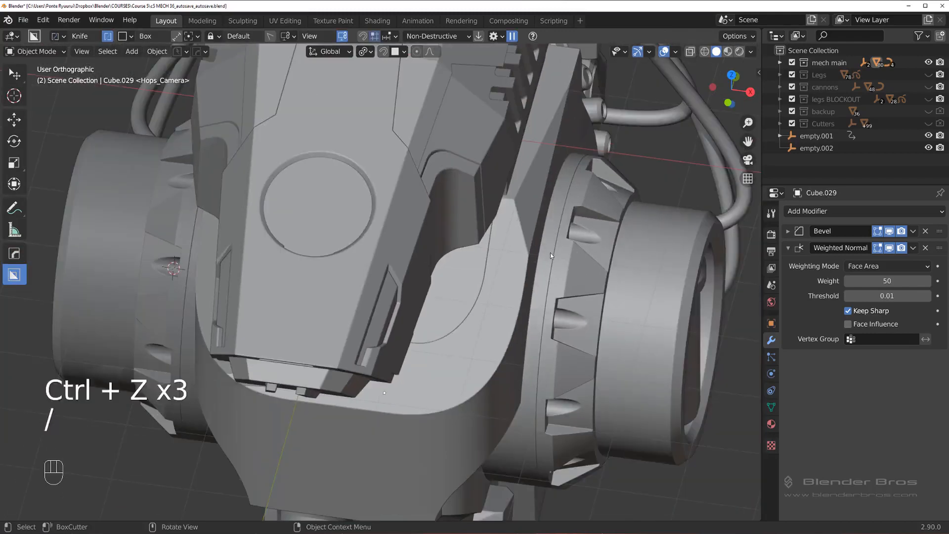
key("Tab")
key("Tab")
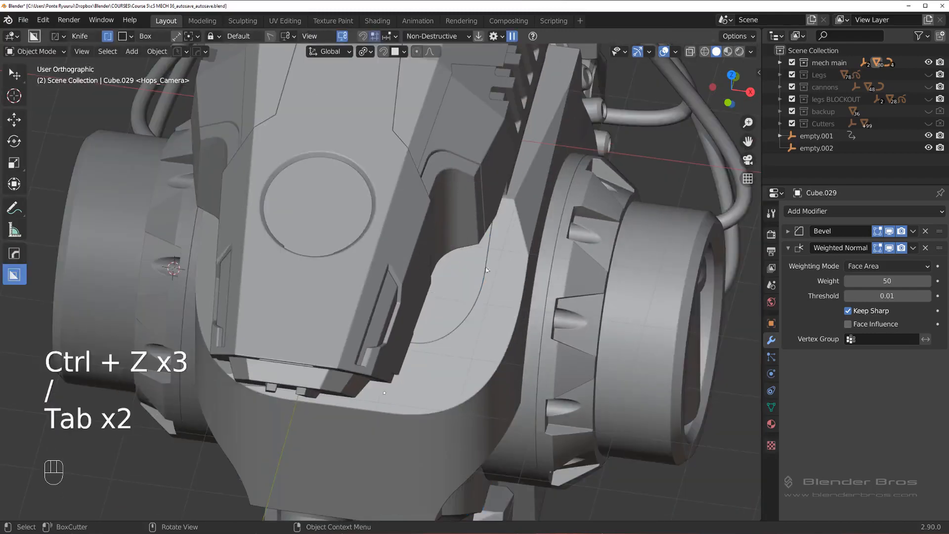
left_click_drag(484, 263, 480, 265)
key("Tab")
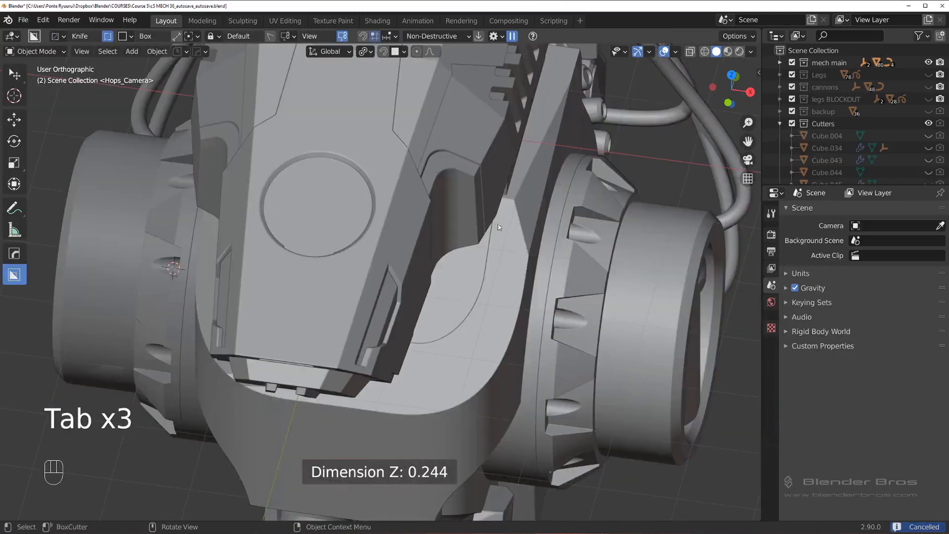
Step: Isolate Cube.029 and remove the neck slot's rim chamfer with MESHmachine's Unchamfer
key("slash")
key("Tab")
left_click(425, 236)
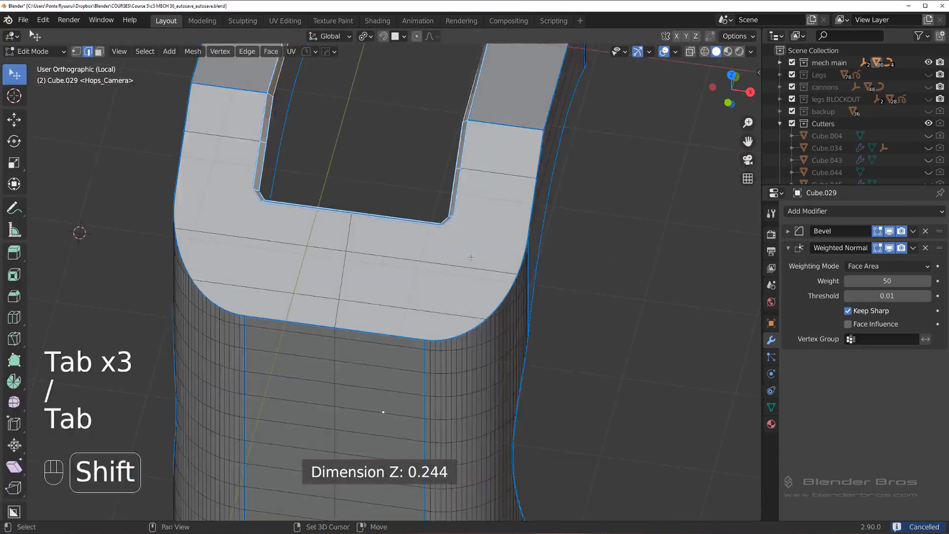
scroll(428, 231, "down", 2)
key("y")
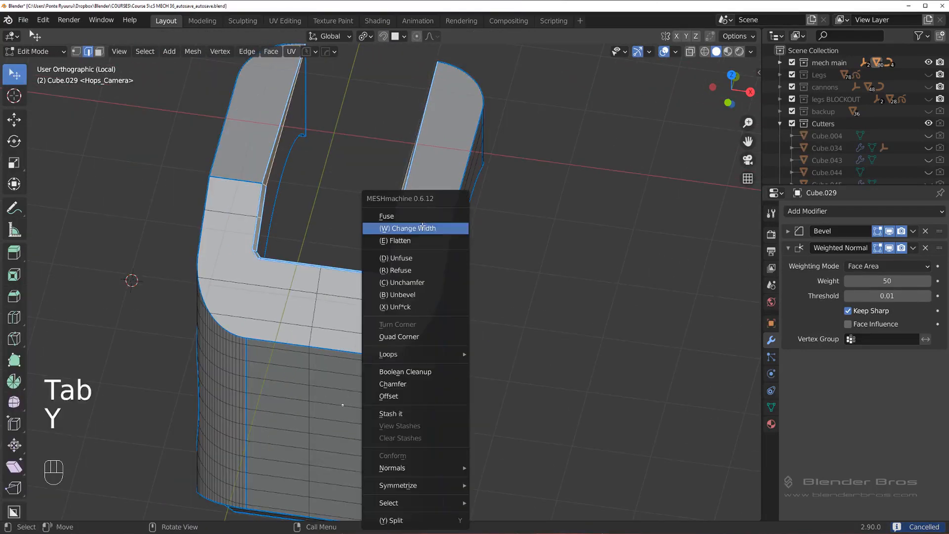
left_click(444, 285)
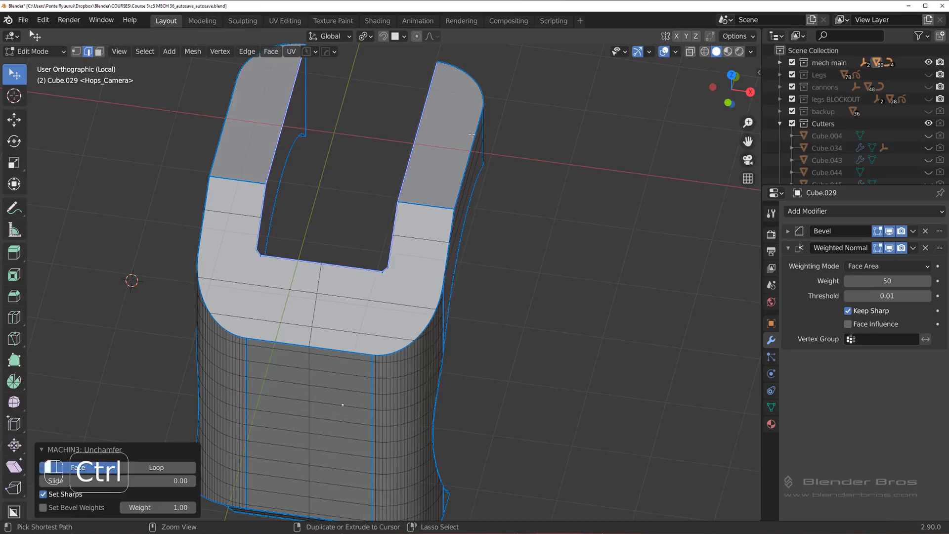
Step: Bevel the outer rim edges of Cube.029's top faces by 0.033 m with one segment
left_click(472, 134, "ctrl")
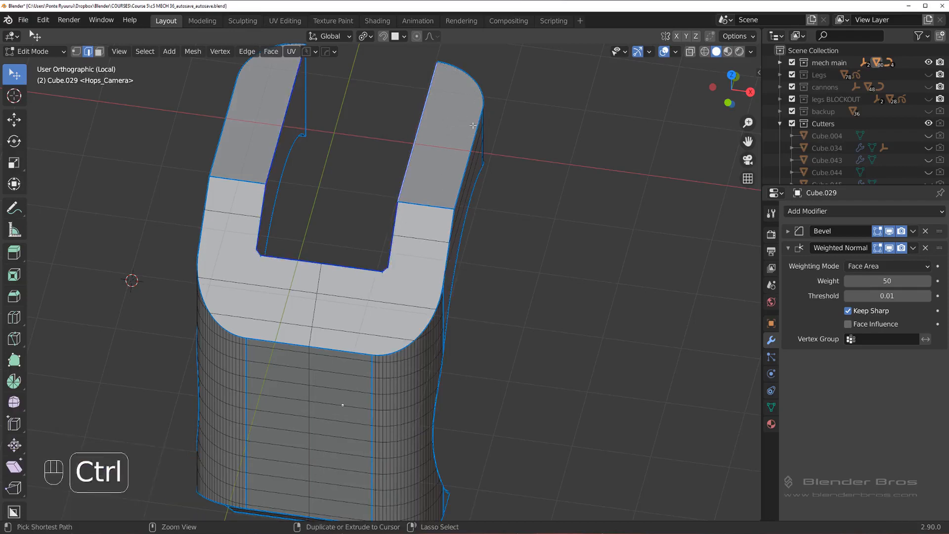
left_click(473, 126, "ctrl")
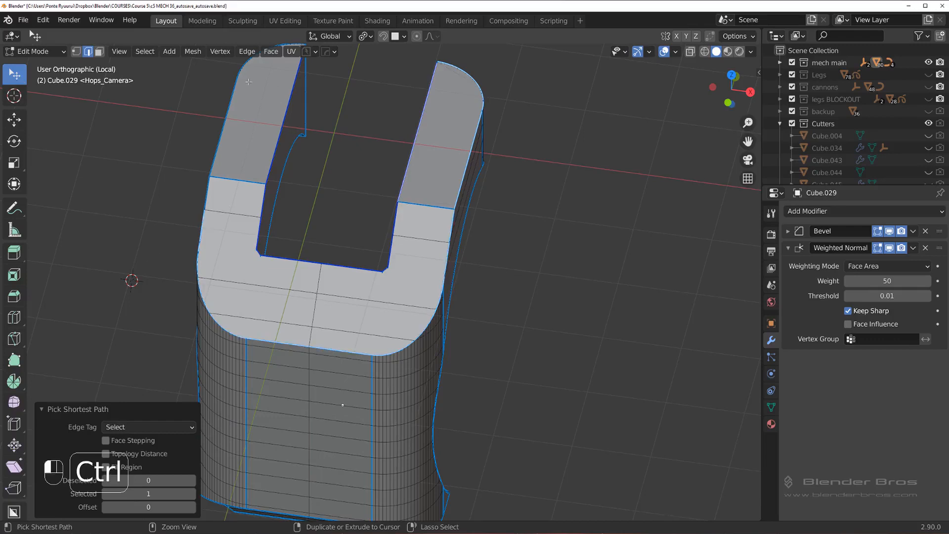
middle_click_drag(248, 81, 304, 124, "shift")
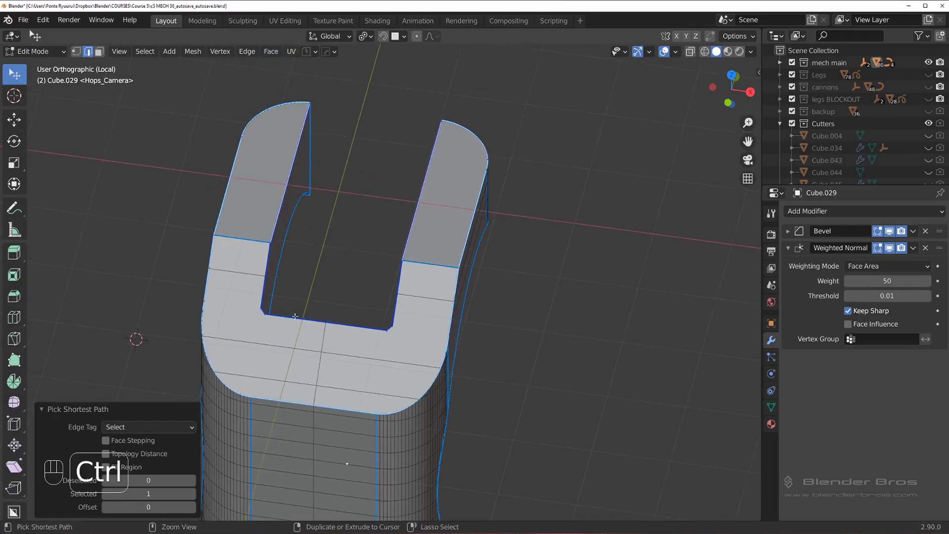
left_click(402, 277, "ctrl")
middle_click_drag(402, 276, 375, 253)
scroll(376, 258, "up", 3)
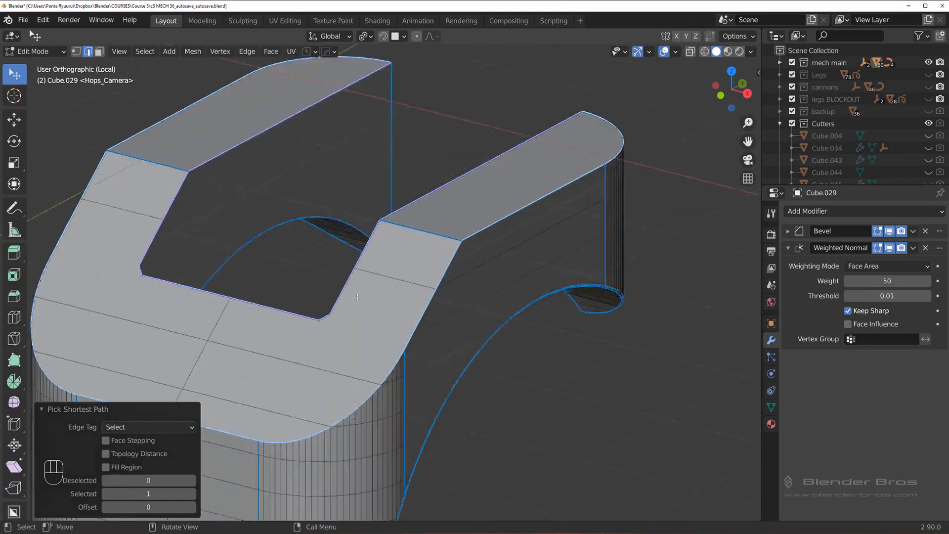
scroll(456, 303, "up", 3)
middle_click_drag(403, 395, 439, 281, "shift")
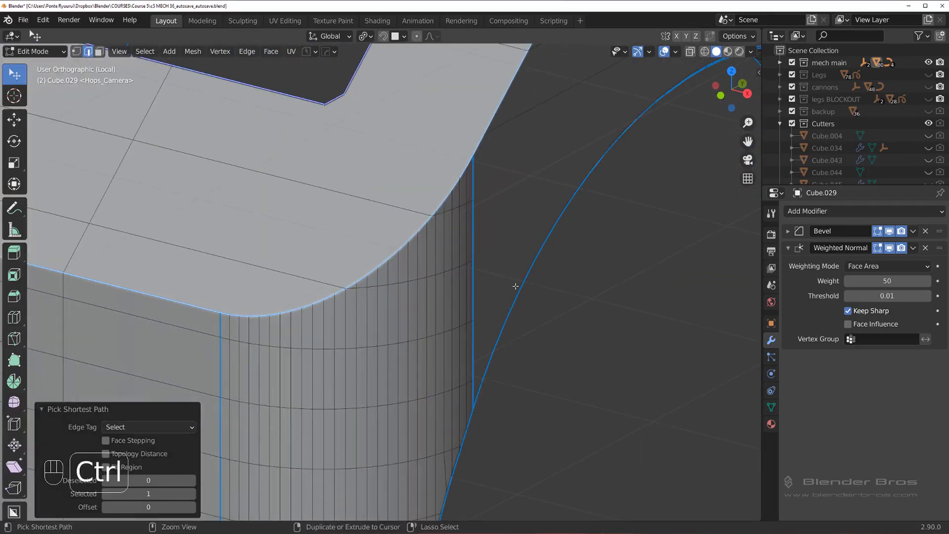
key("ctrl+b")
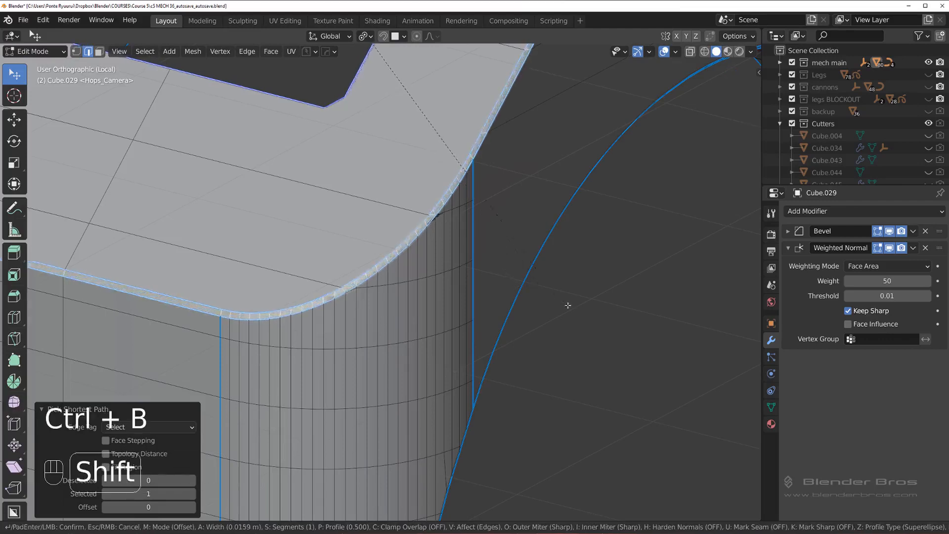
left_click(610, 317)
scroll(430, 218, "up", 8)
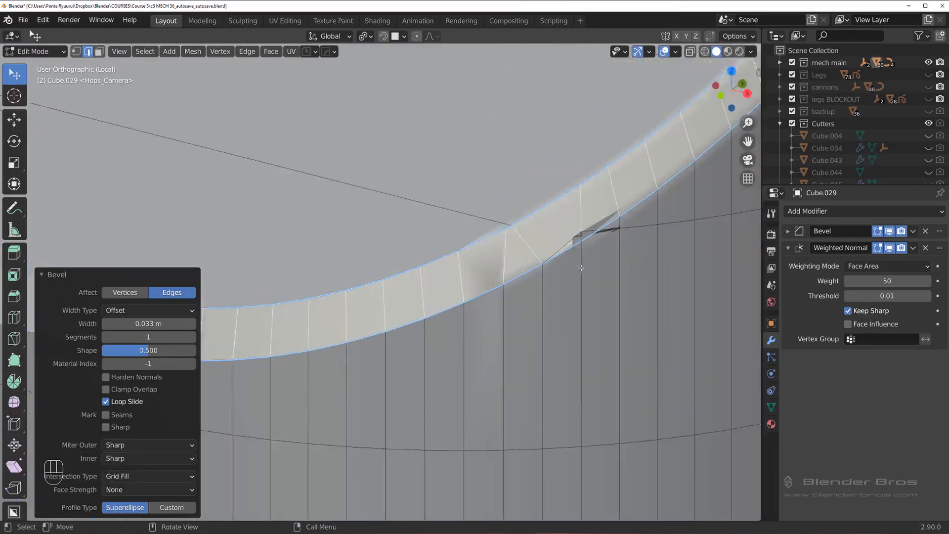
Step: Slide the misaligned vertex on the new chamfer's upper edge along the rounded corner by a factor of about 0.36
key("Tab")
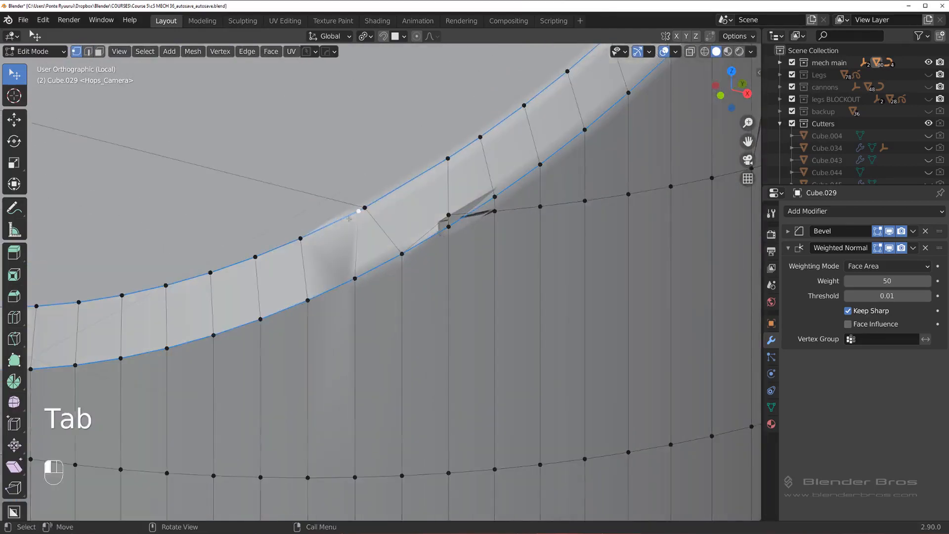
key("g")
key("g")
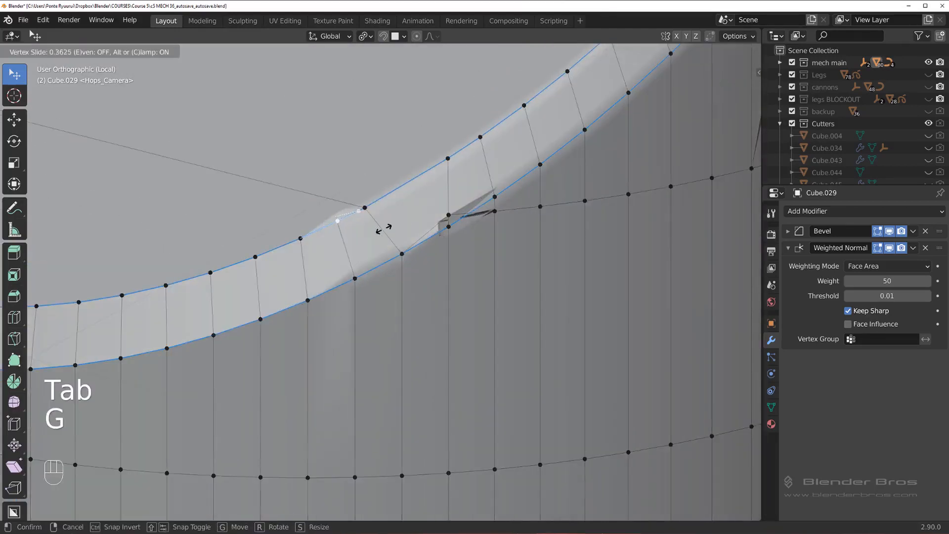
left_click(383, 229)
Step: Merge the two pairs of nearly overlapping vertices on the chamfer's lower edge to remove the pinched faces
left_click(446, 215)
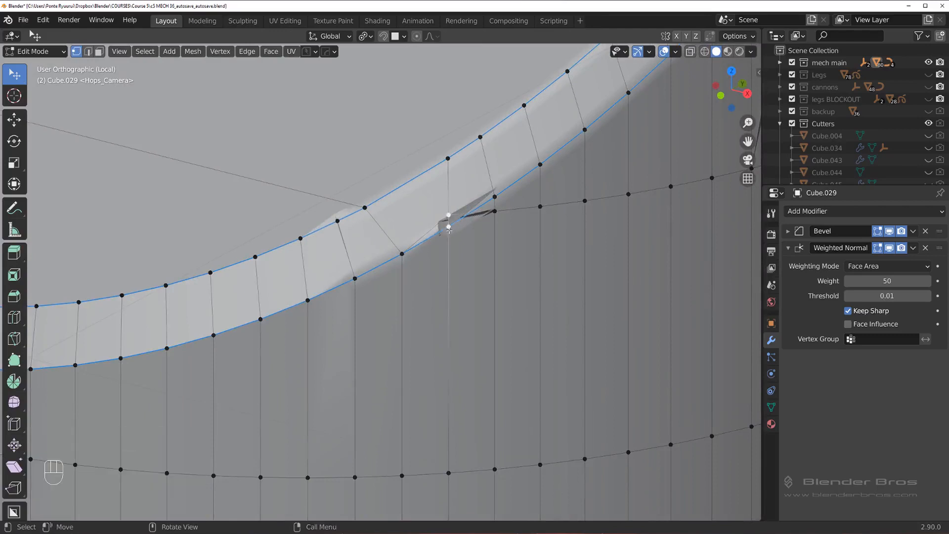
key("2")
key("1")
left_click(495, 214)
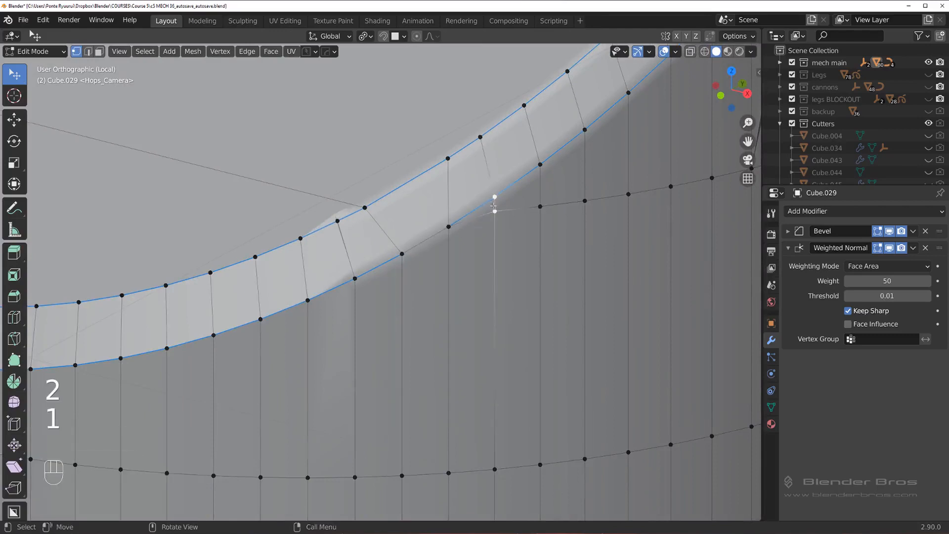
key("1")
key("Tab")
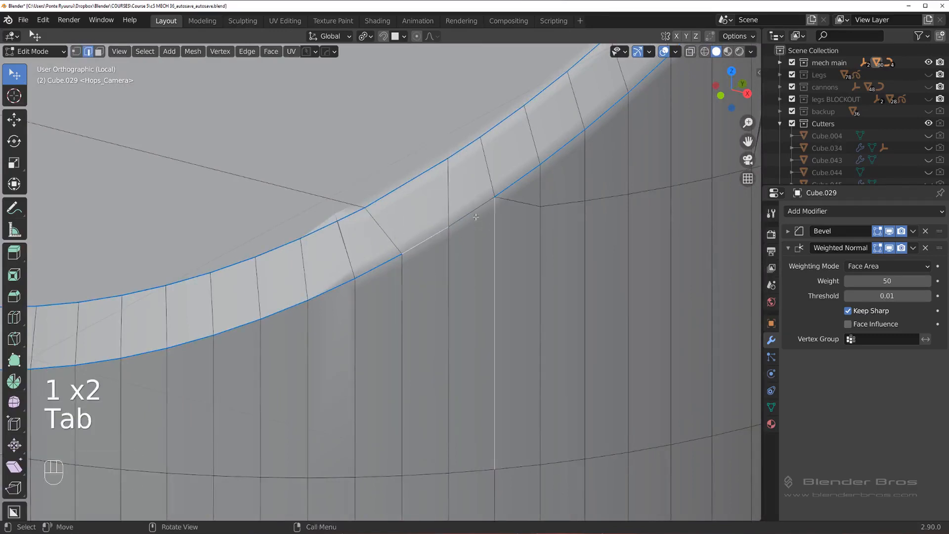
key("ctrl+z")
key("1")
key("Tab")
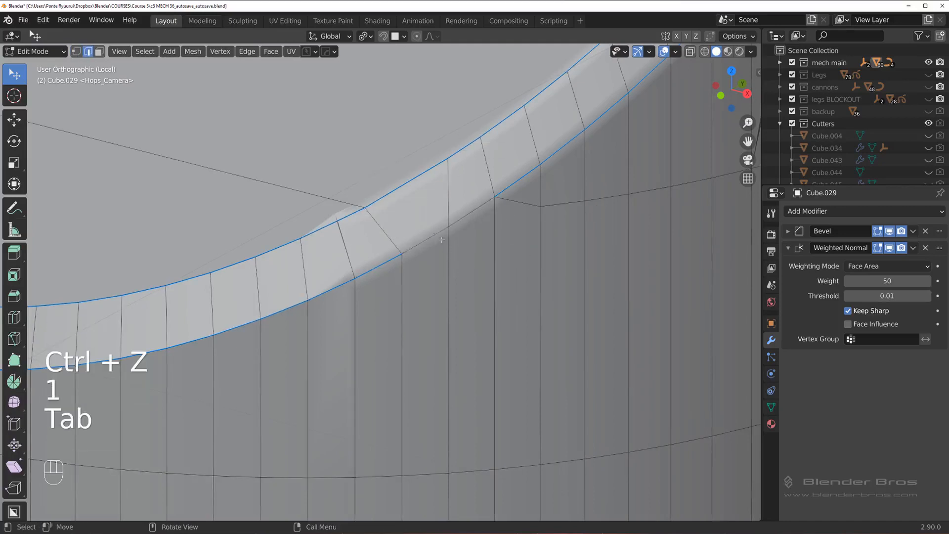
Step: Mark the merged edge segments on the chamfer's lower edge as sharp
key("1")
key("grave")
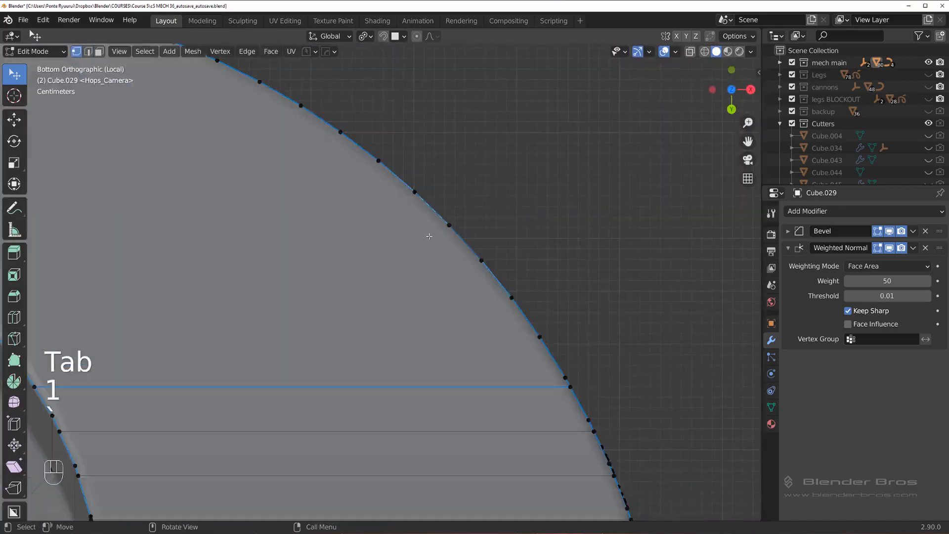
scroll(477, 254, "down", 2)
key("grave")
scroll(488, 245, "down", 2)
middle_click_drag(488, 246, 515, 252)
key("Tab")
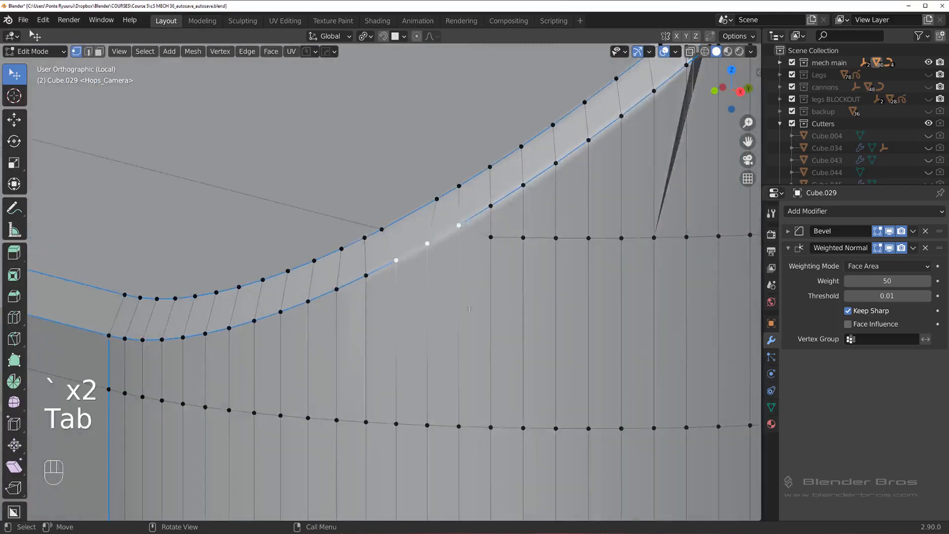
scroll(436, 250, "up", 5)
key("Tab")
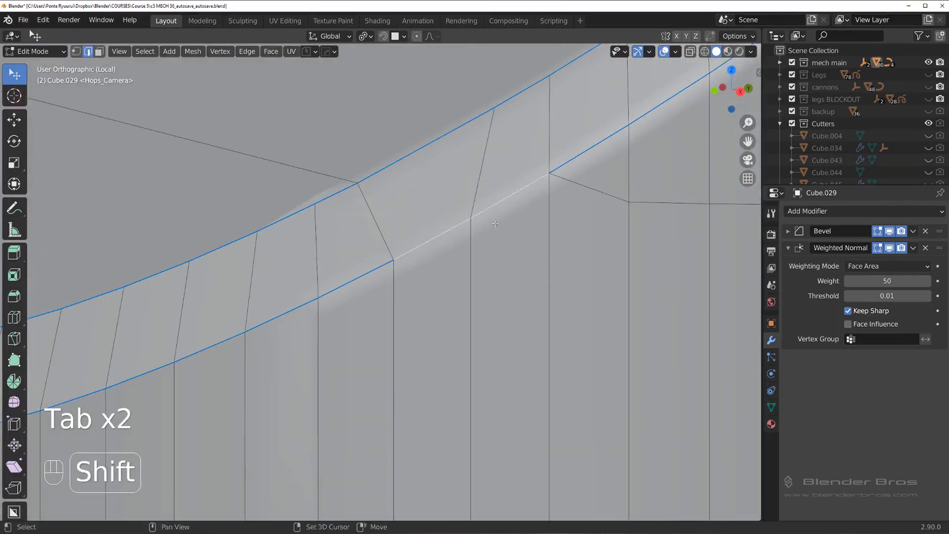
key("q")
left_click(494, 223)
scroll(435, 222, "down", 2)
Step: Slide three neighbouring vertices along the chamfer's upper edge to space them evenly, moving the last by a factor of about 0.316
key("Tab")
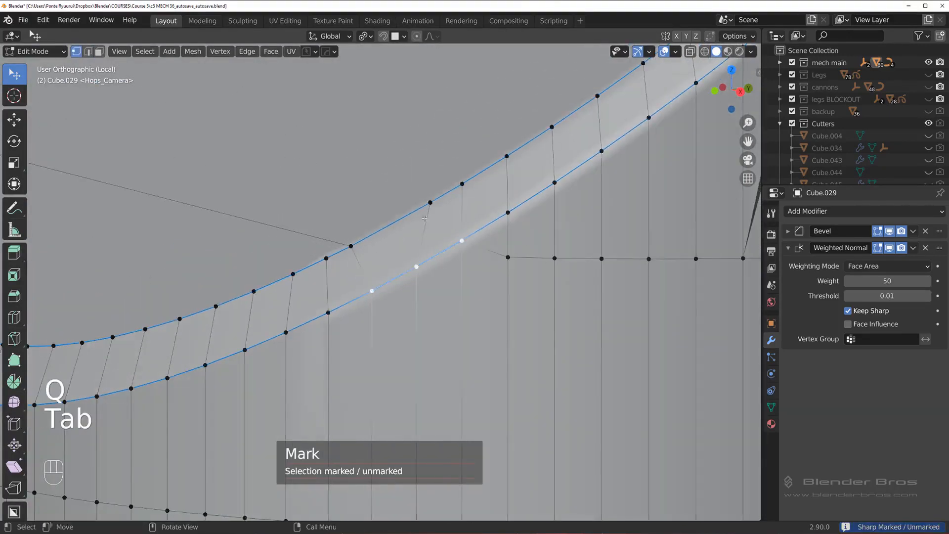
key("g")
key("g")
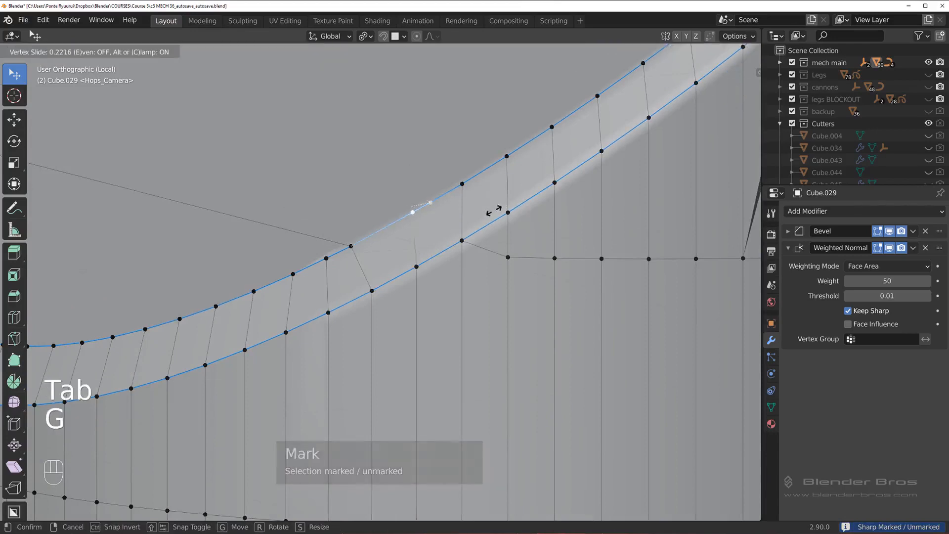
left_click(483, 191)
left_click(483, 190)
key("g")
key("g")
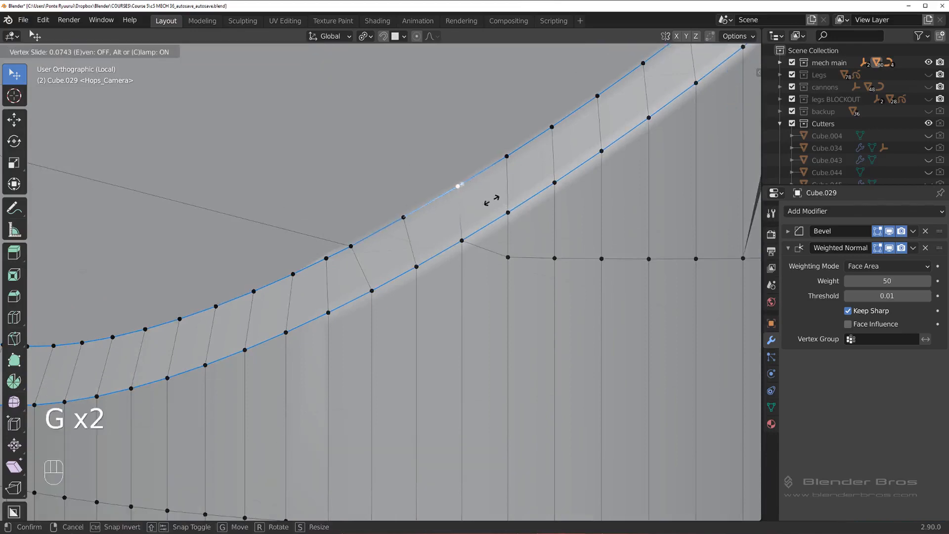
left_click(480, 205)
left_click(351, 246)
key("g")
key("g")
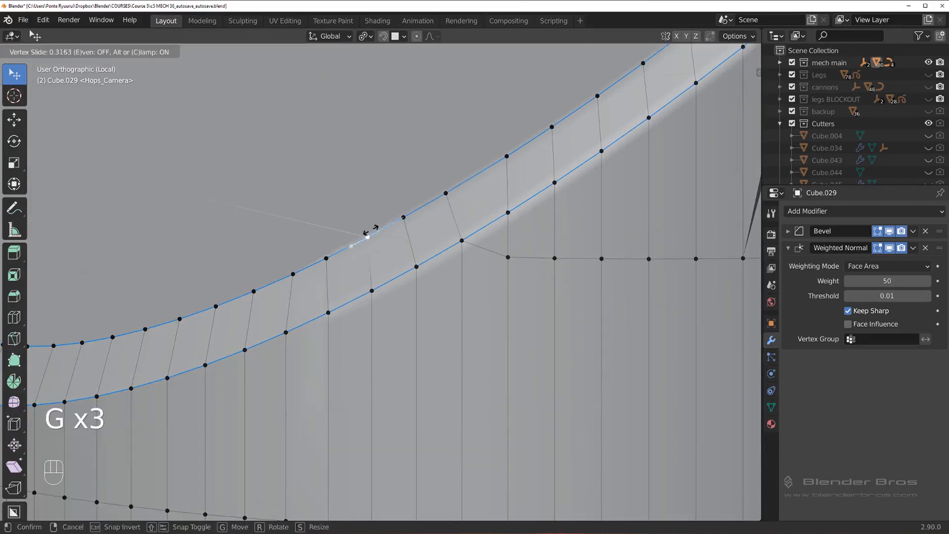
left_click(373, 246)
Step: Dissolve the leftover edges crossing the top face towards the repaired part of the rounded corner
scroll(373, 246, "down", 9)
middle_click_drag(336, 221, 369, 231)
key("Tab")
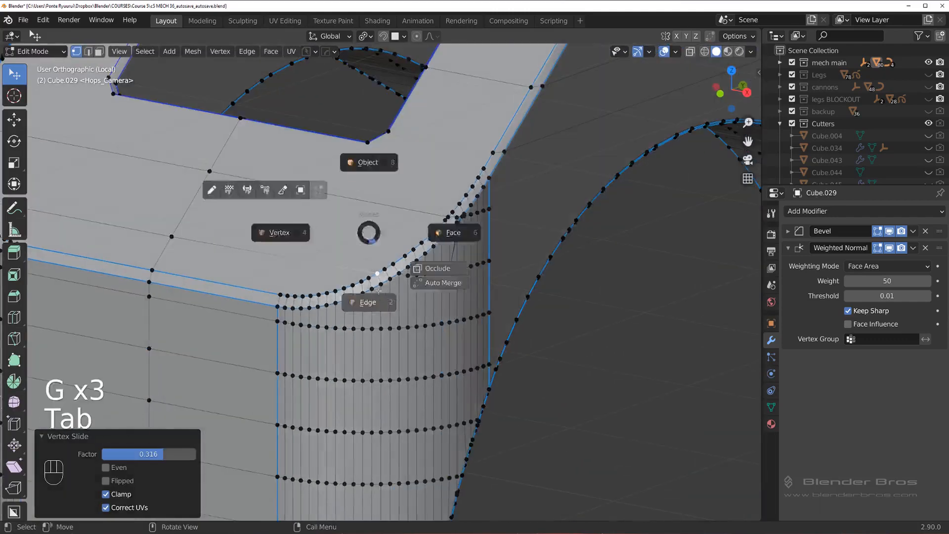
left_click(369, 301)
left_click(306, 262)
left_click(143, 236, "shift")
key("x")
left_click(149, 238)
scroll(334, 264, "down", 3)
Step: Run MACHIN3 Clean Up on Cube.029's mesh in vertex mode
scroll(336, 266, "up", 7)
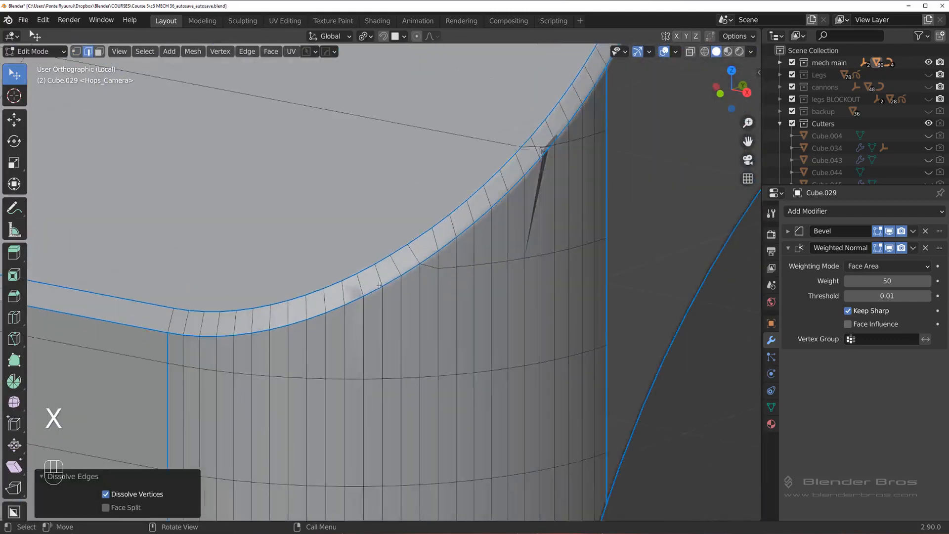
middle_click_drag(379, 286, 297, 269)
key("Tab")
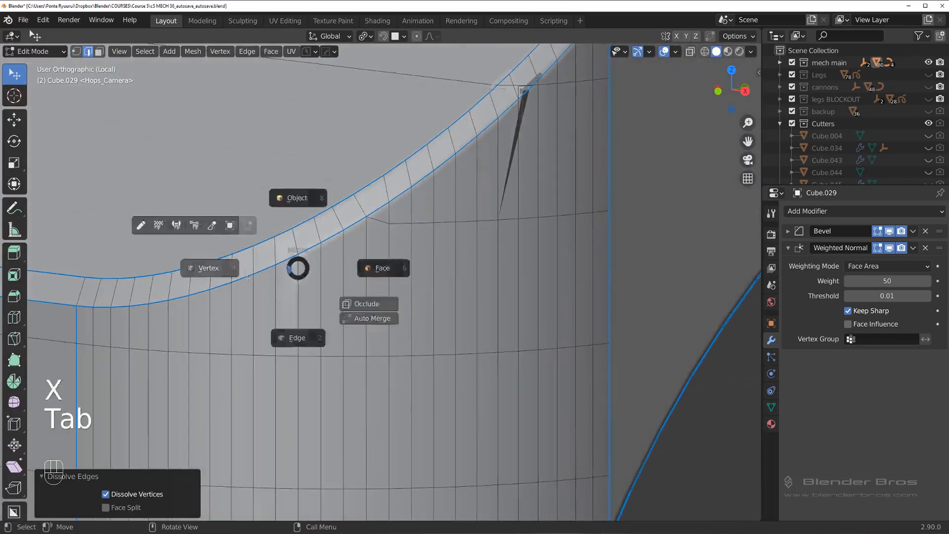
left_click(327, 274)
key("3")
scroll(376, 247, "up", 6)
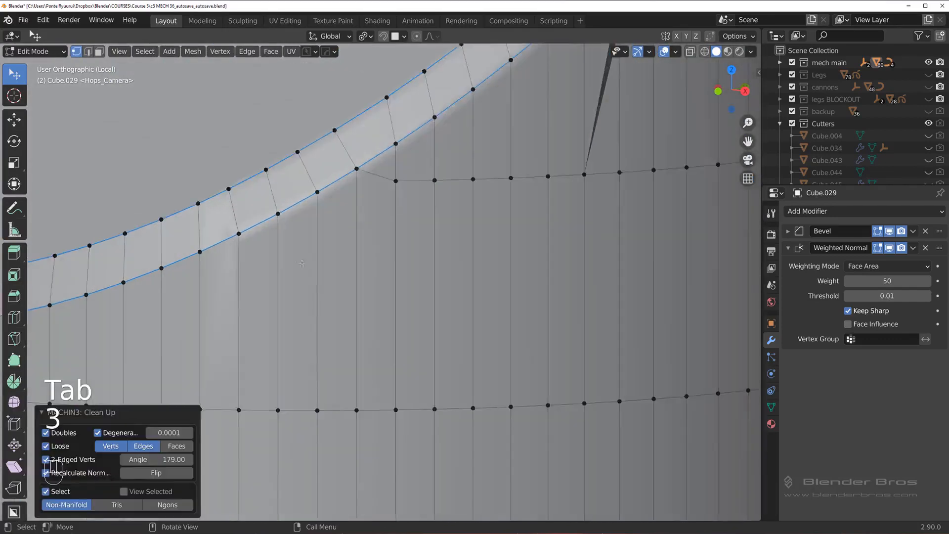
Step: Leave mesh editing, check the chamfer's shading and set the Bevel modifier's limit method to Weight
key("Tab")
scroll(375, 248, "up", 2)
scroll(312, 267, "down", 1)
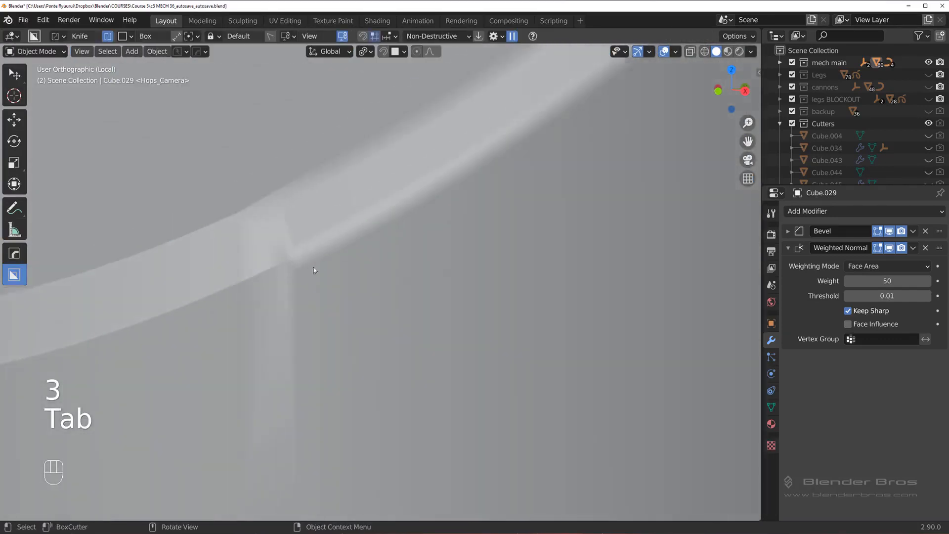
scroll(322, 273, "down", 9)
middle_click_drag(382, 295, 444, 288, "shift")
scroll(445, 288, "down", 3)
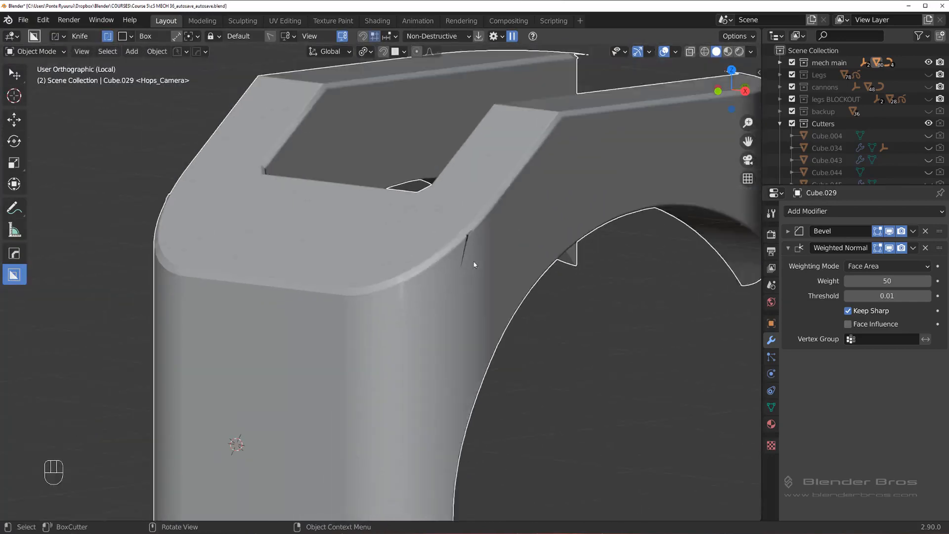
scroll(473, 262, "up", 2)
key("ctrl+grave")
left_click(351, 299)
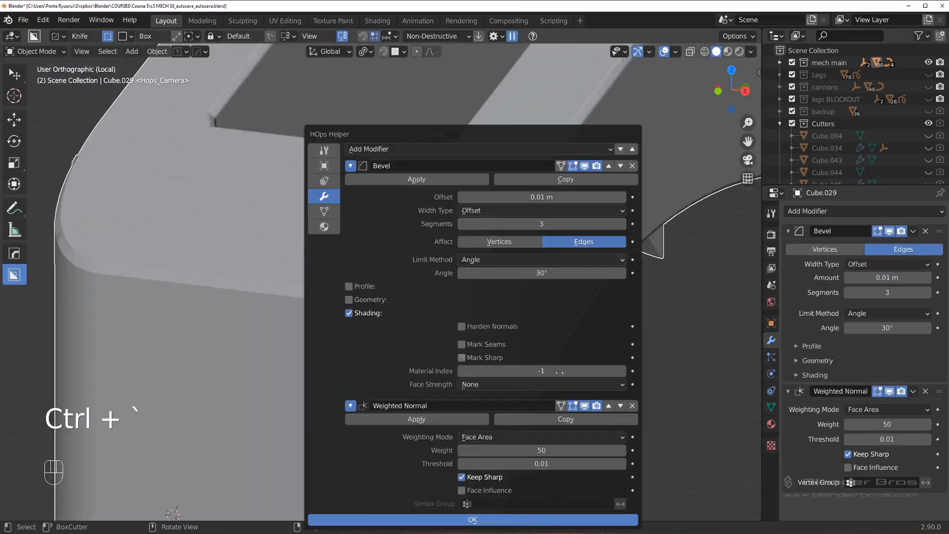
left_click(501, 260)
left_click(499, 302)
Step: Dissolve the edge loop that runs across the top face through the pinched spot on the chamfered corner
scroll(302, 264, "up", 3)
middle_click_drag(620, 224, 354, 314, "shift")
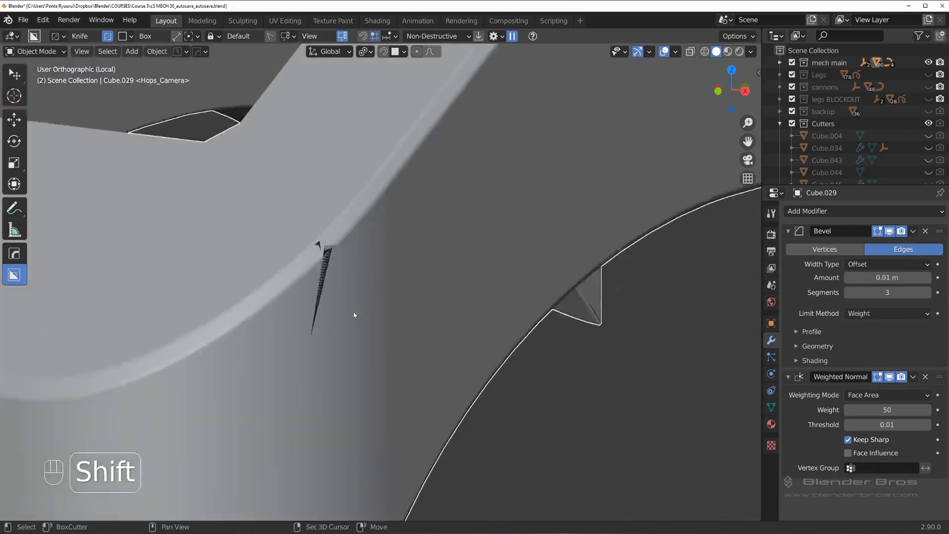
scroll(354, 313, "up", 2)
key("Tab")
scroll(355, 305, "up", 2)
middle_click_drag(273, 241, 359, 283, "shift")
scroll(354, 306, "up", 3)
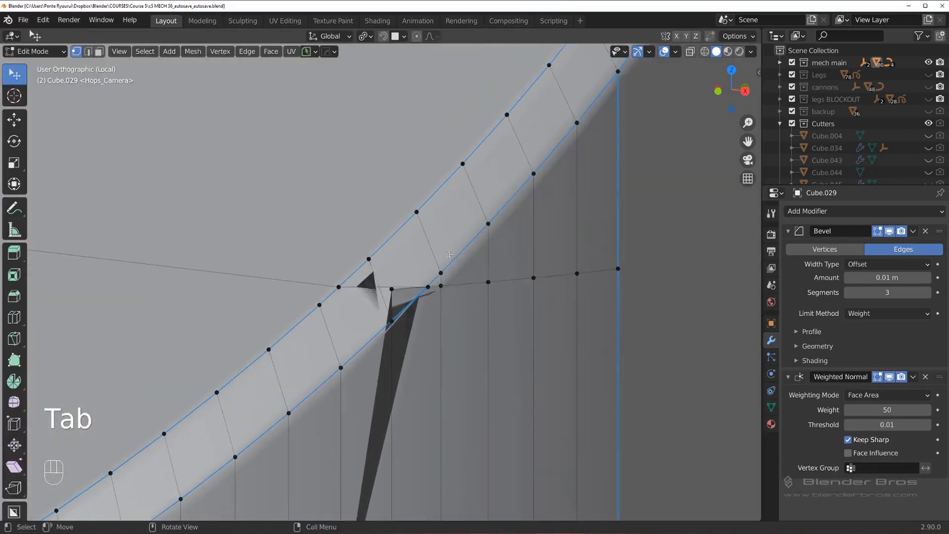
key("Tab")
left_click(458, 283, "alt")
scroll(457, 305, "down", 1, "alt")
scroll(457, 306, "down", 3)
scroll(457, 305, "down", 3)
key("x")
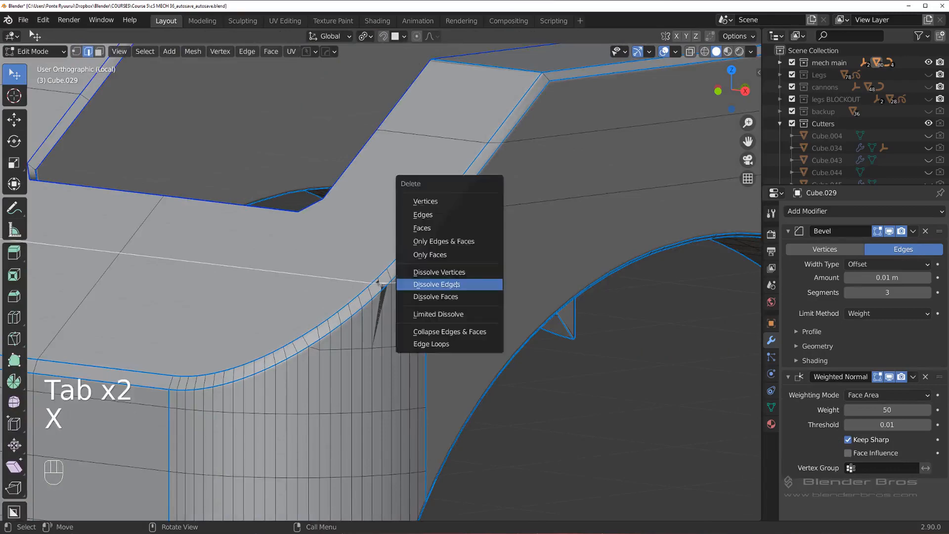
left_click(456, 283)
Step: Vertex-slide the uneven vertex on the inner edge of the rounded corner's chamfer, and leave mesh editing to check the shading
scroll(429, 286, "up", 3)
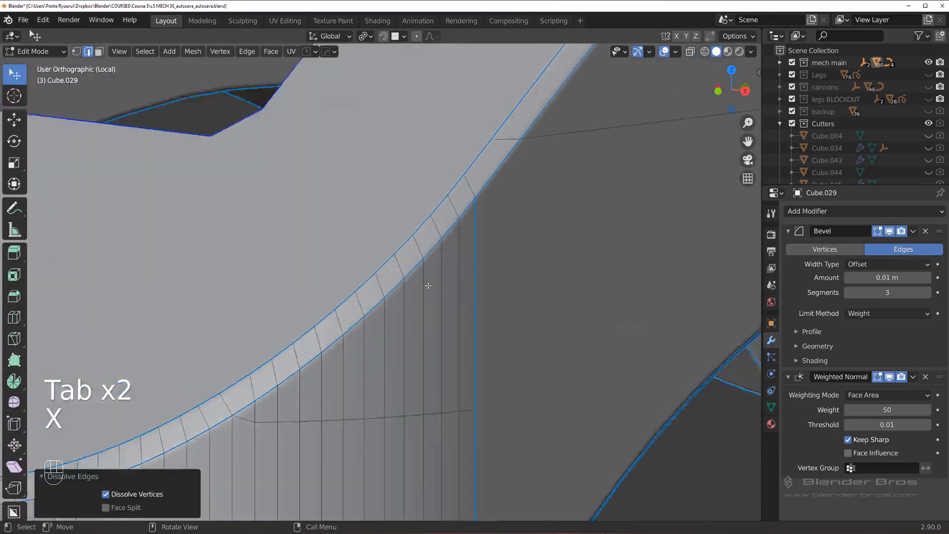
scroll(428, 285, "down", 4)
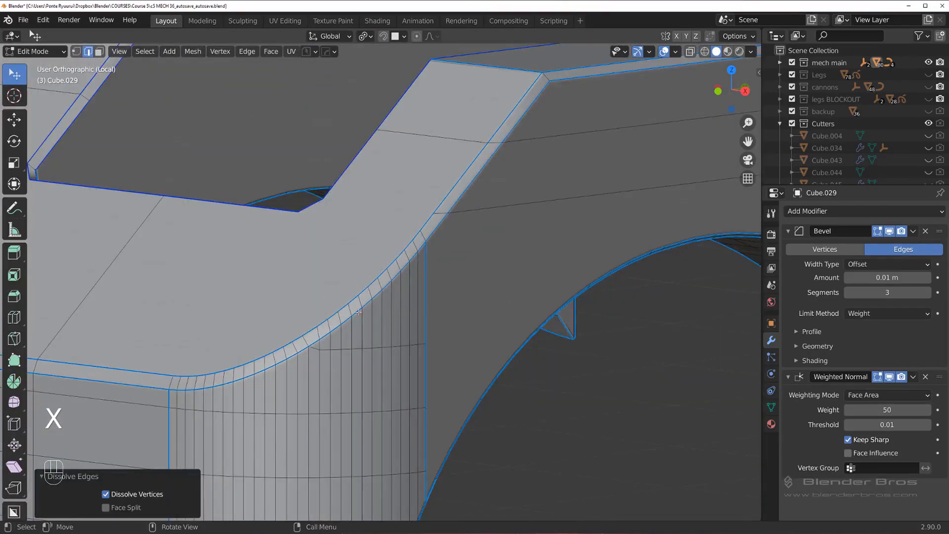
scroll(506, 290, "up", 4)
middle_click_drag(506, 289, 431, 245, "shift")
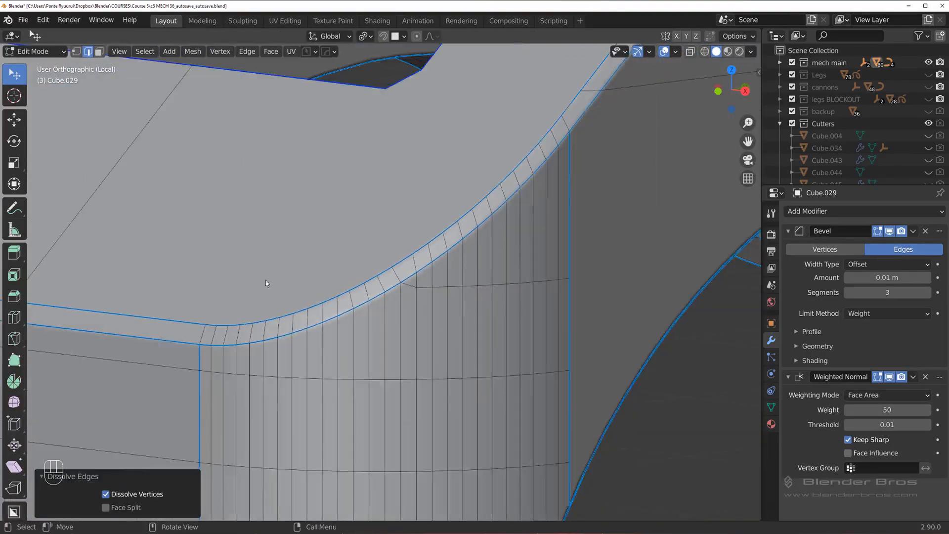
key("1")
key("Tab")
key("Tab")
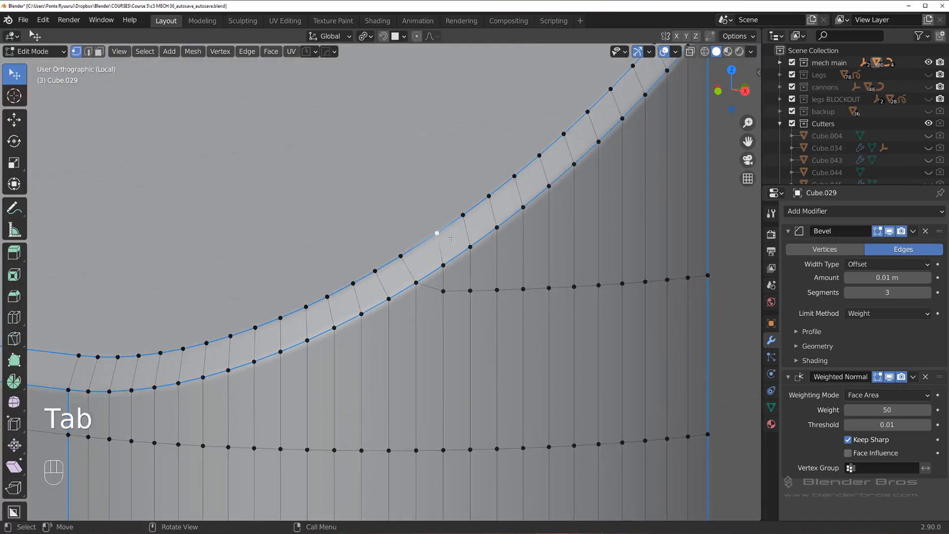
key("g")
key("g")
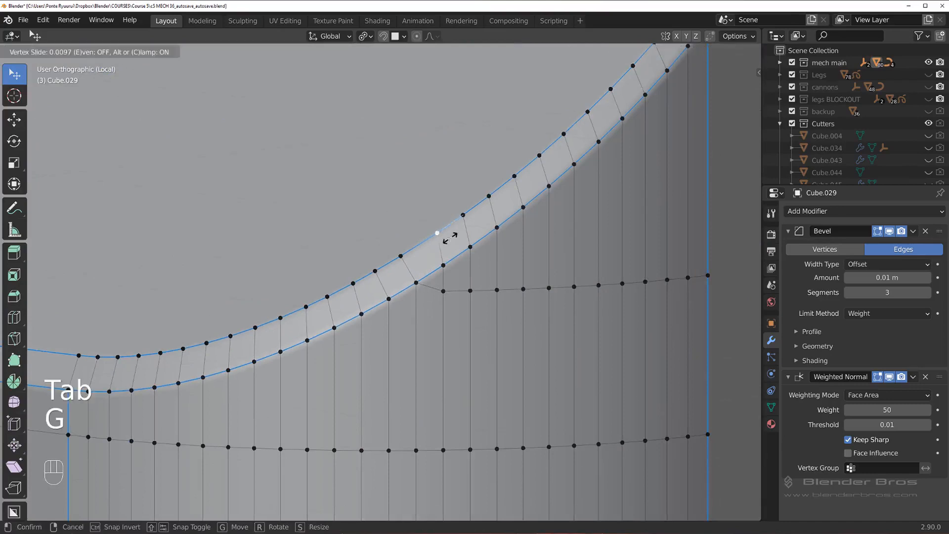
left_click(440, 239)
middle_click_drag(439, 239, 406, 221)
key("Tab")
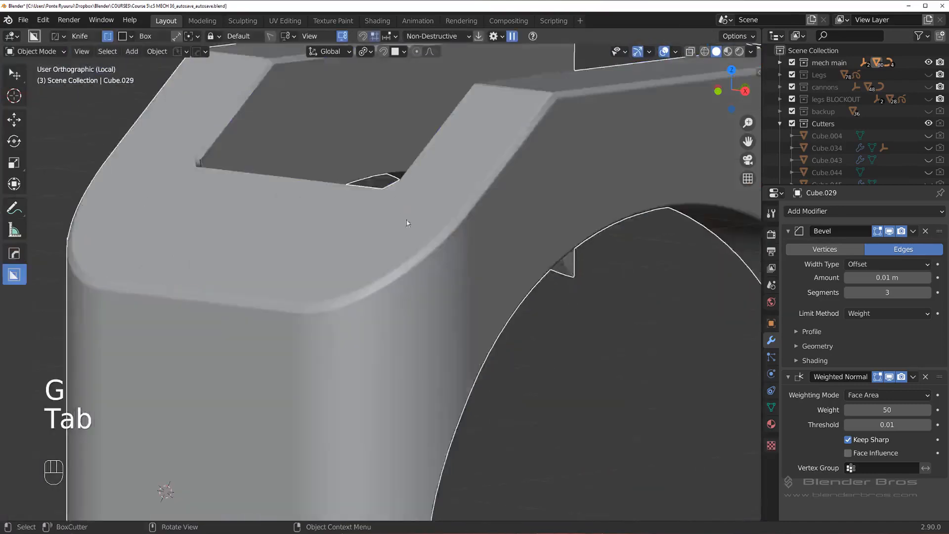
Step: Mirror Cube.029 across the X axis with a HardOps Mirror modifier that uses a new empty as mirror object
key("alt+x")
scroll(435, 264, "down", 4)
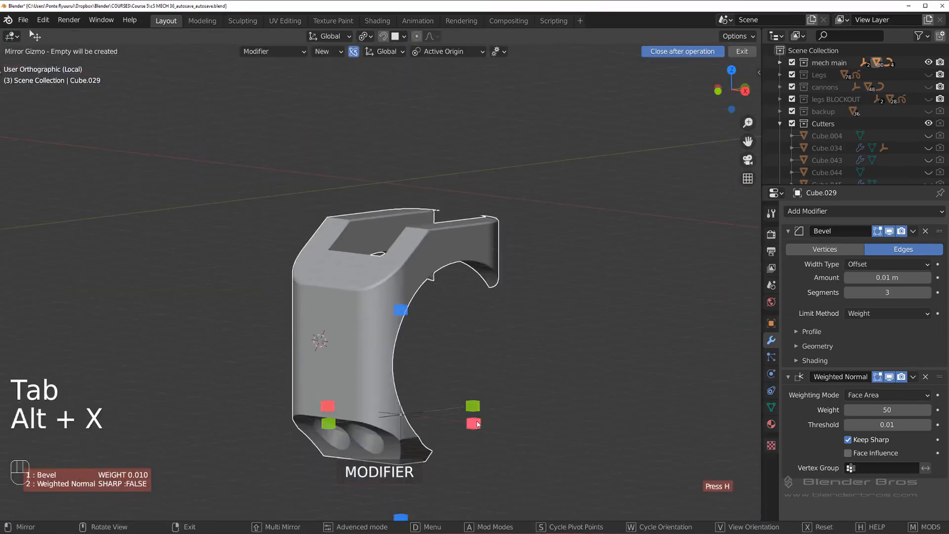
left_click(474, 424)
scroll(468, 315, "up", 6)
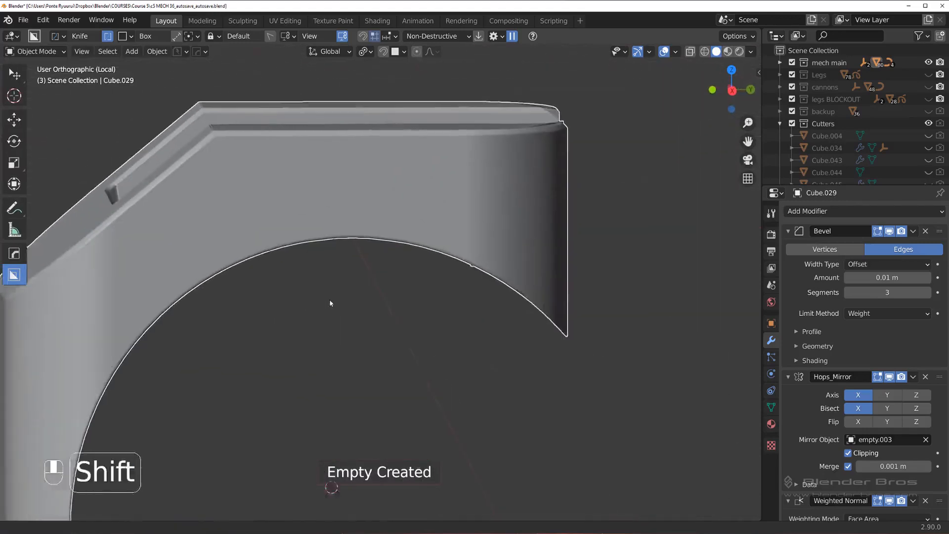
Step: Merge the doubled vertices on both edges of the chamfer strip along the side arch with MACHIN3 Smart Vert
middle_click_drag(331, 303, 451, 276)
scroll(420, 274, "up", 5)
key("Tab")
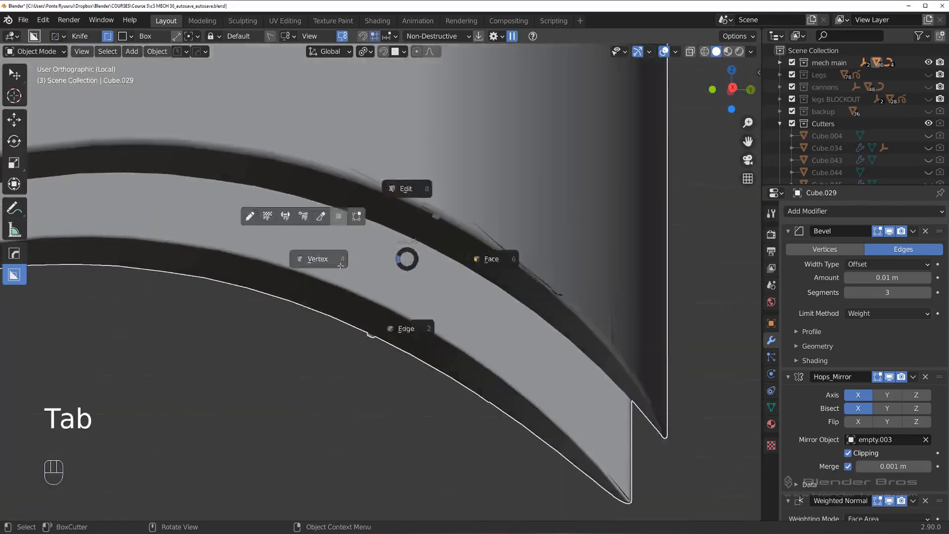
left_click(341, 266)
scroll(348, 260, "up", 6)
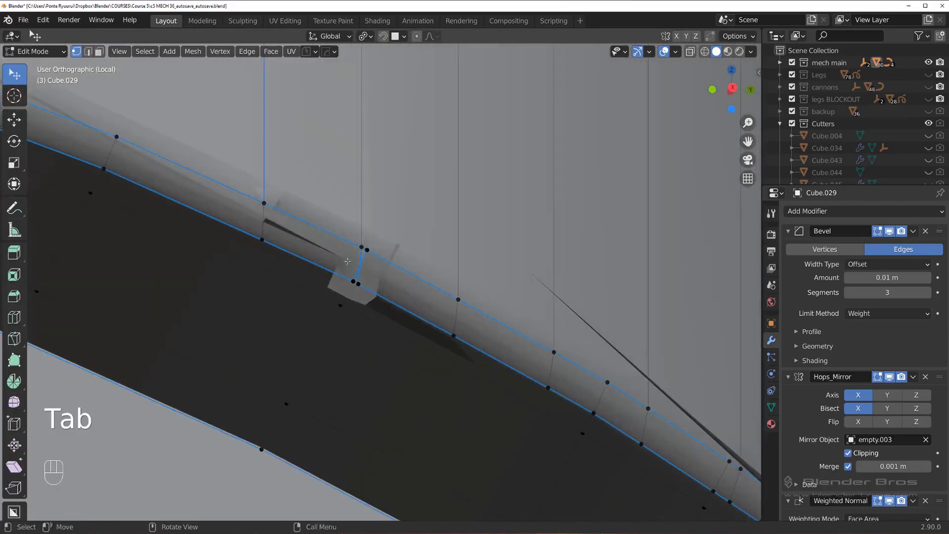
left_click(362, 245, "shift")
key("1")
left_click(352, 281)
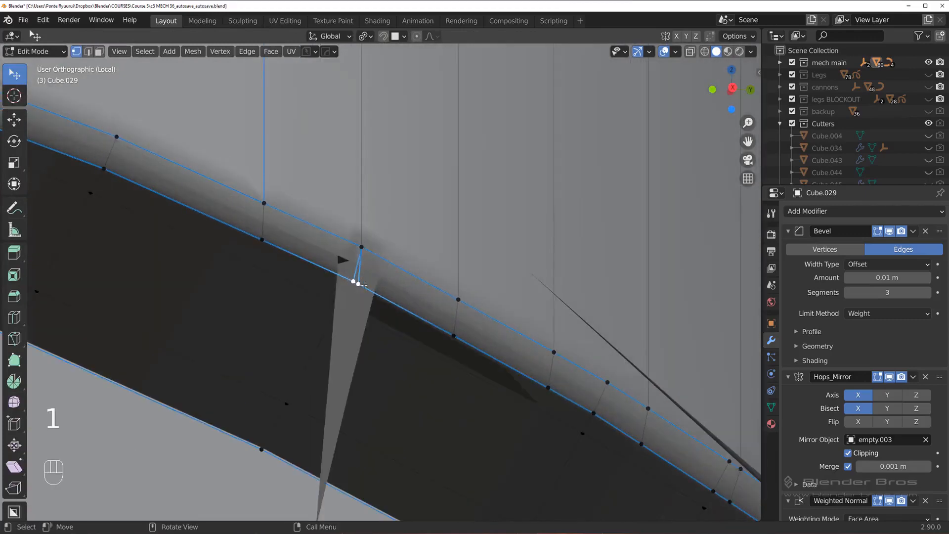
key("1")
Step: Remove the sharp mark from the short edge that crosses the arch's chamfer strip at the merged vertices
key("Tab")
left_click(393, 328)
key("q")
left_click(375, 272)
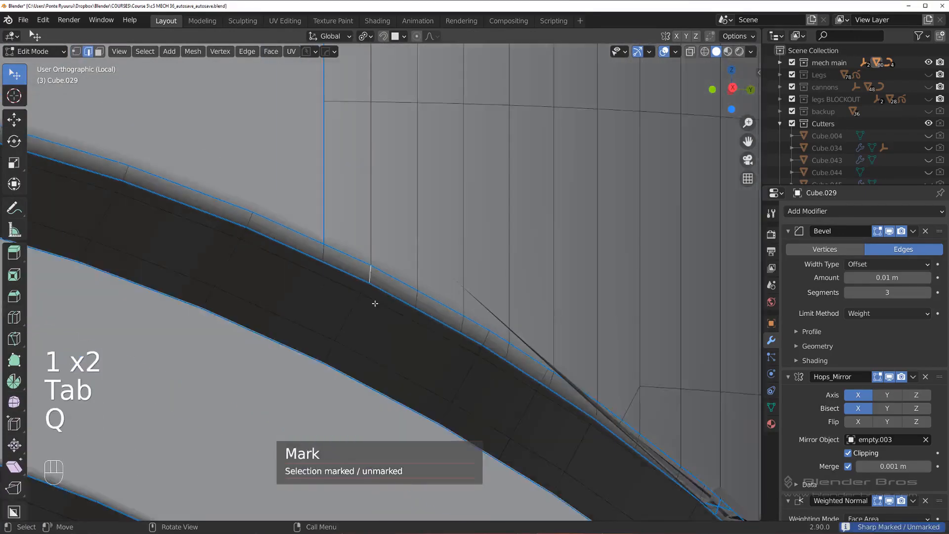
Step: Merge the extra vertex on the upper edge of the arch's chamfer strip into its neighbour farther along the arch
middle_click_drag(374, 303, 425, 297)
key("Tab")
left_click(447, 303, "shift")
key("1")
left_click(391, 309)
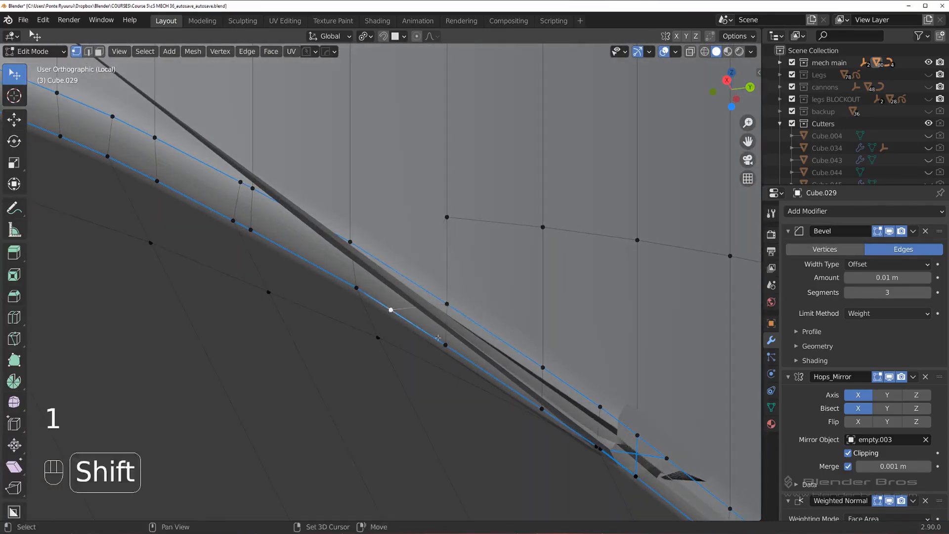
Step: Try to merge the matching extra vertex on the strip's lower edge into its neighbour, and undo it
left_click(446, 344, "shift")
key("1")
middle_click_drag(438, 339, 497, 339)
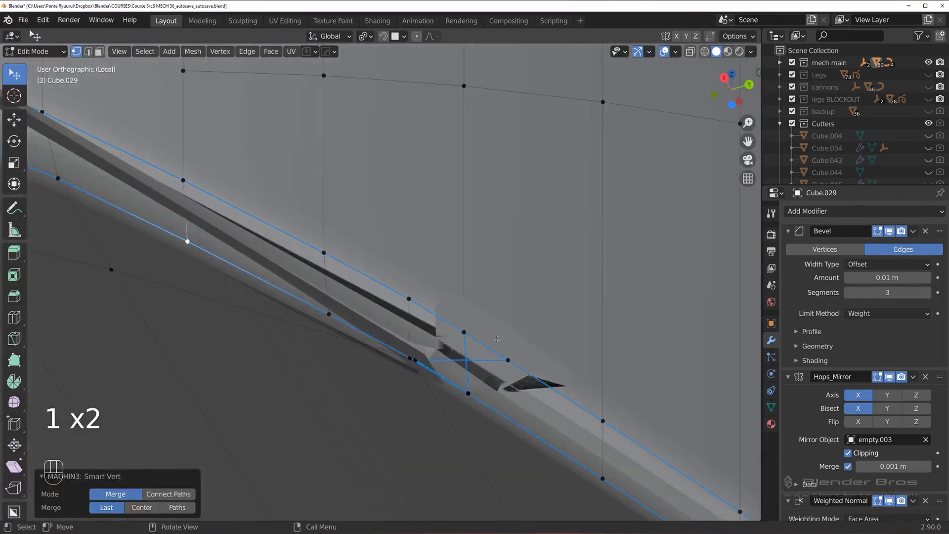
key("ctrl+z")
key("ctrl+z")
key("ctrl+z")
key("ctrl+z")
key("ctrl+z")
Step: Remove the sharp marks from the two edges that cross each other inside the arch's chamfer strip
middle_click_drag(432, 364, 378, 282)
key("Tab")
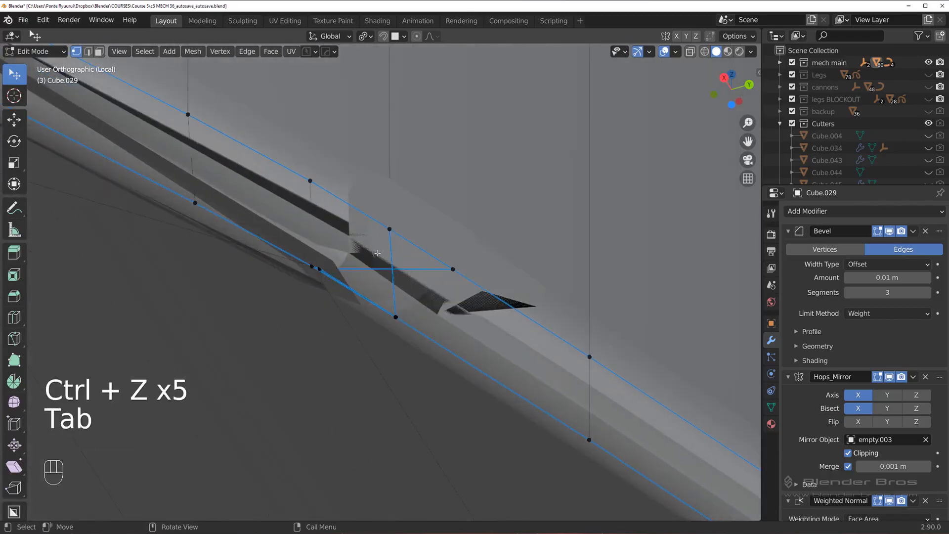
key("Tab")
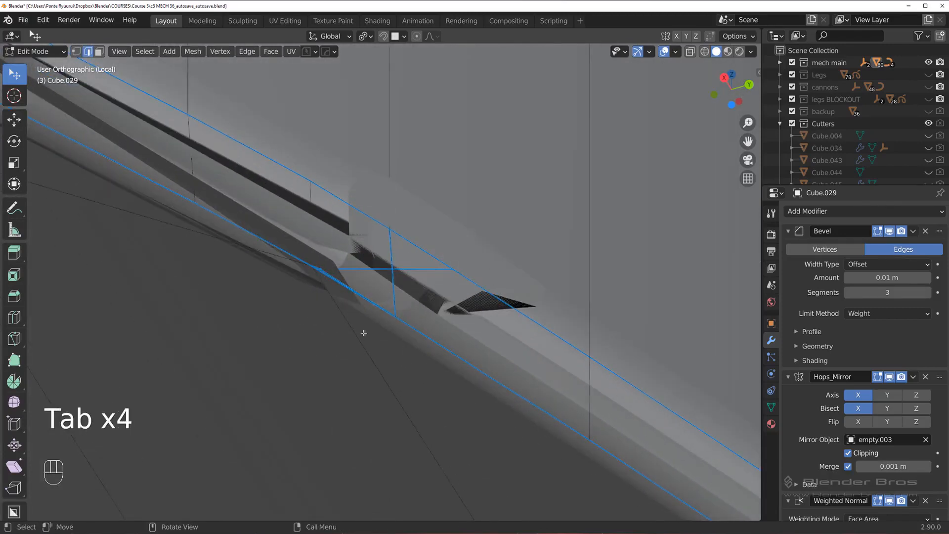
left_click(392, 267, "shift")
key("q")
left_click(393, 271)
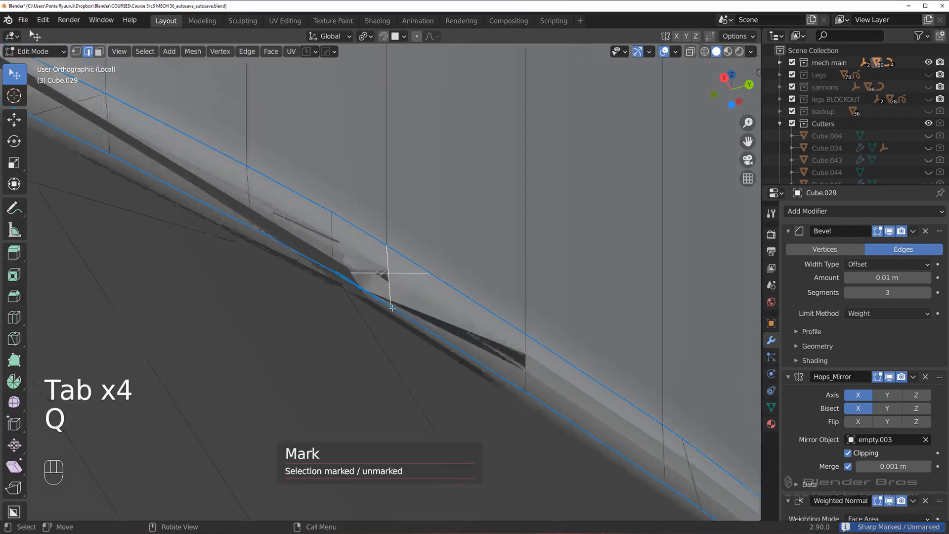
Step: Try to dissolve the stray edges around the crossing in the chamfer strip, and undo the dissolve
scroll(391, 286, "up", 2)
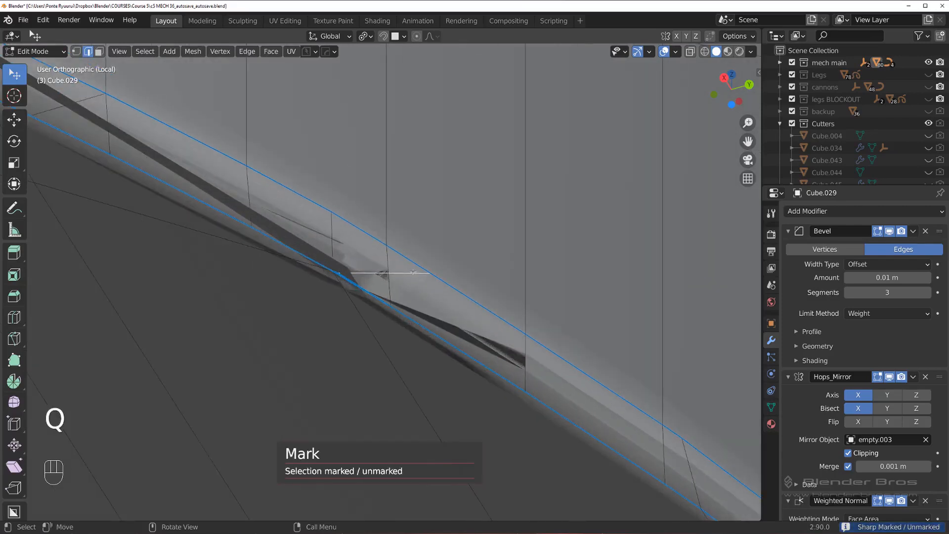
key("x")
left_click(355, 277)
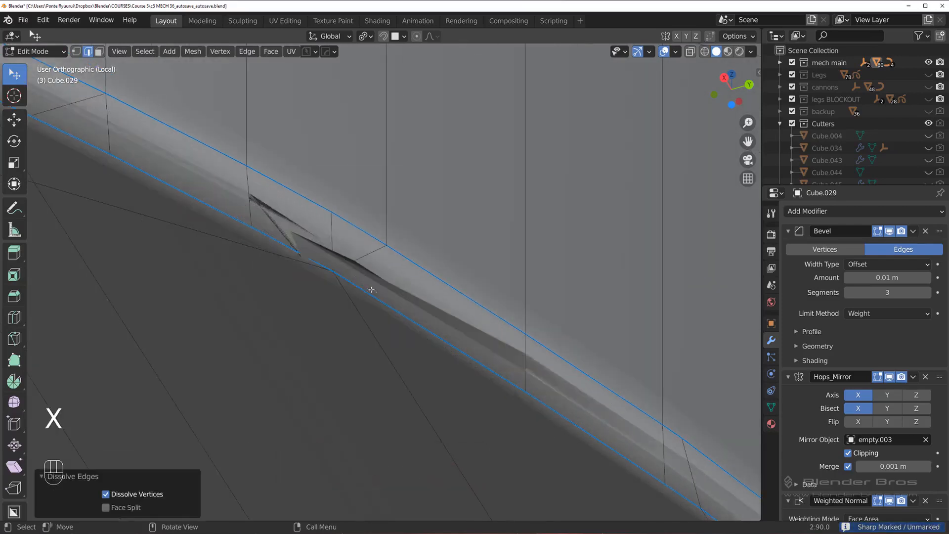
key("ctrl+z")
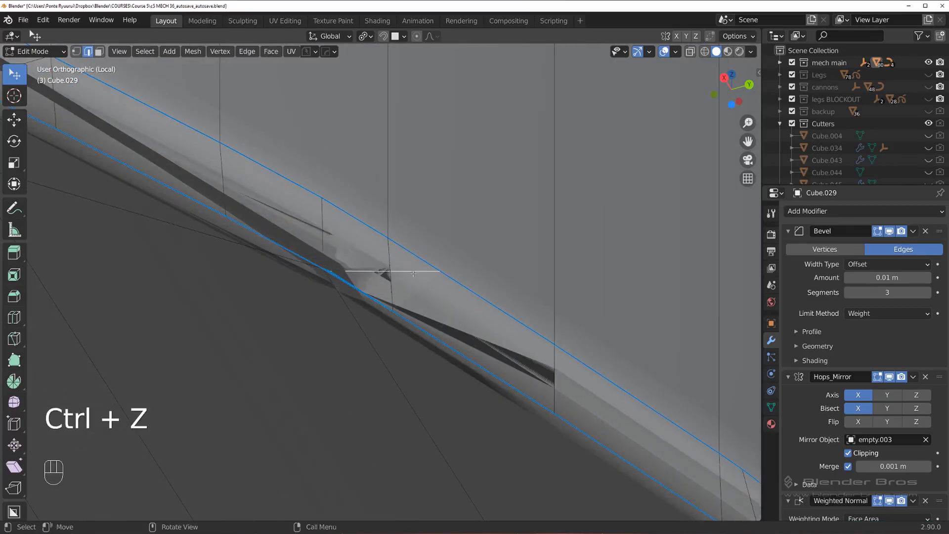
Step: Dissolve the stray horizontal edge running across the arch's chamfer strip
key("x")
left_click(413, 274)
middle_click_drag(414, 273, 348, 264)
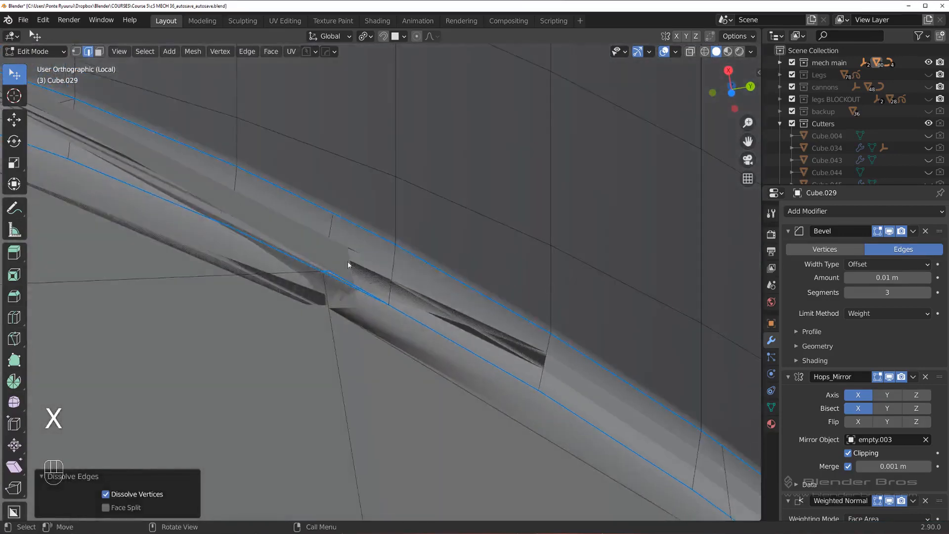
Step: Merge the nearly coincident vertices on the strip's lower edge, beside the dissolved edge
key("Tab")
scroll(380, 281, "up", 3)
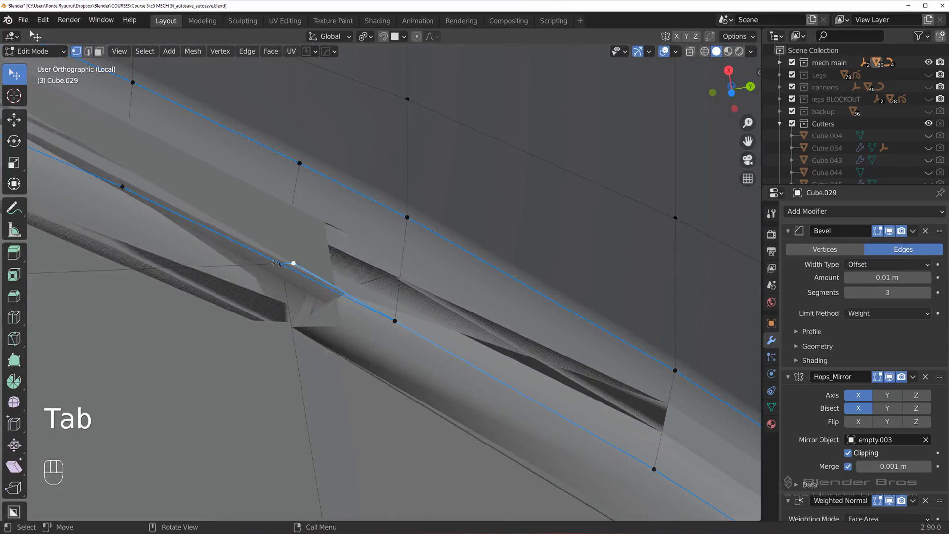
key("1")
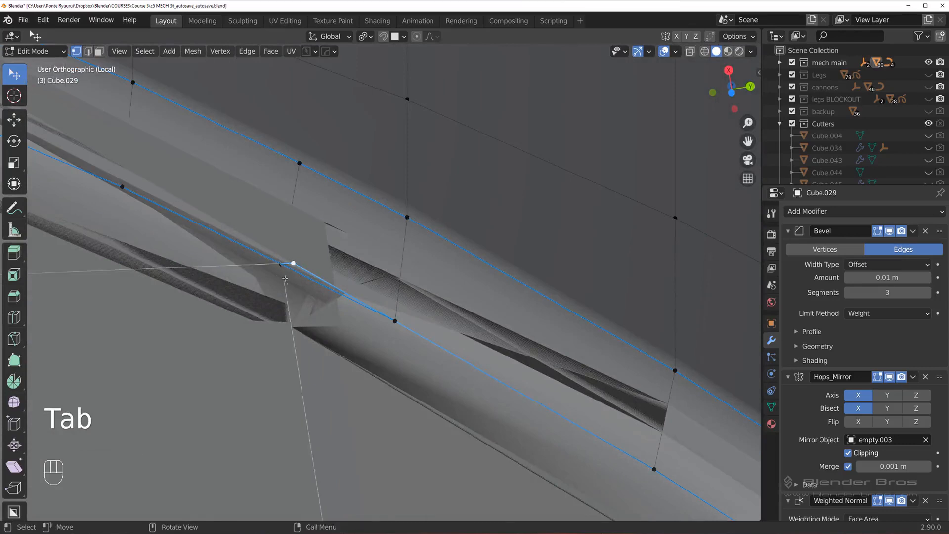
scroll(312, 301, "down", 2)
key("1")
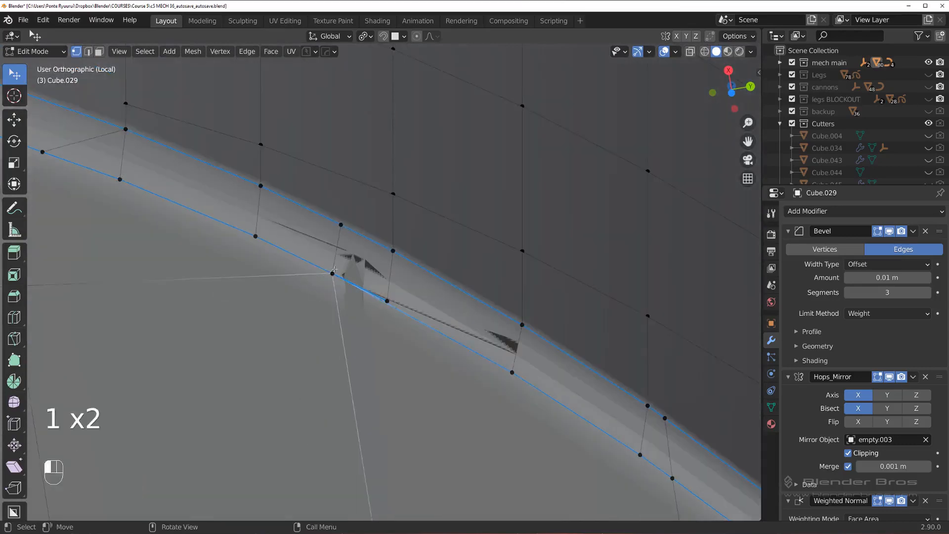
key("1")
Step: Farther along the arch, merge the extra vertices on the strip's lower and upper edges into the adjacent vertices
middle_click_drag(326, 281, 456, 357)
key("Tab")
scroll(544, 332, "down", 1)
key("Tab")
left_click(511, 376)
scroll(479, 357, "up", 2)
left_click(486, 265)
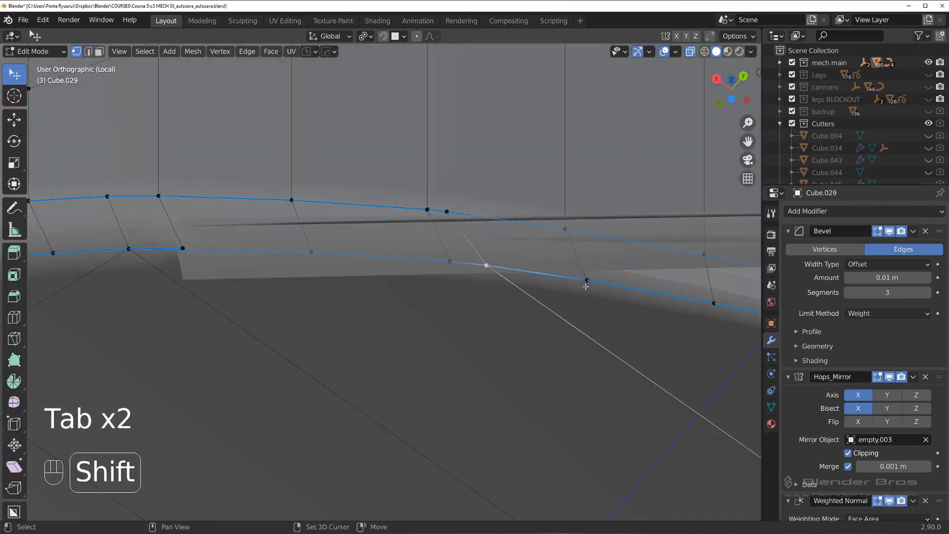
left_click(585, 286, "shift")
key("1")
left_click(414, 210)
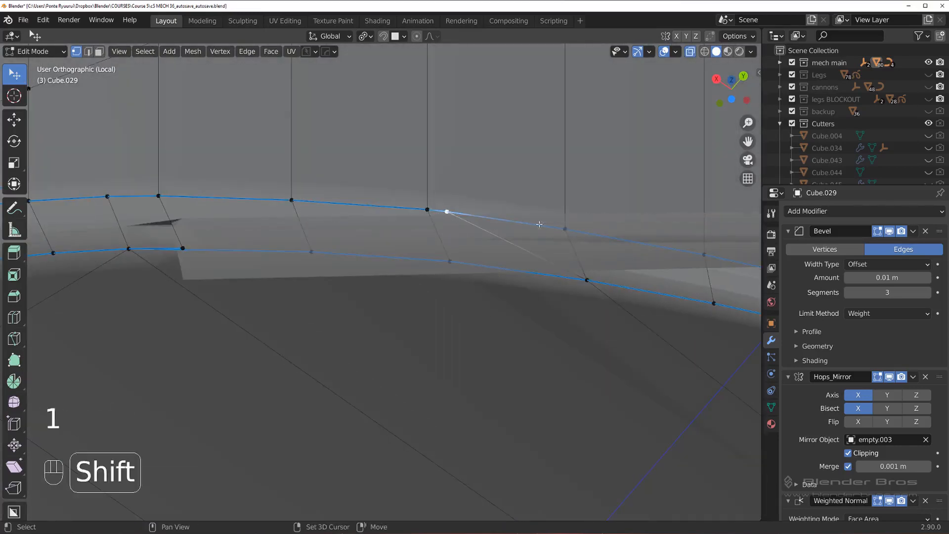
key("1")
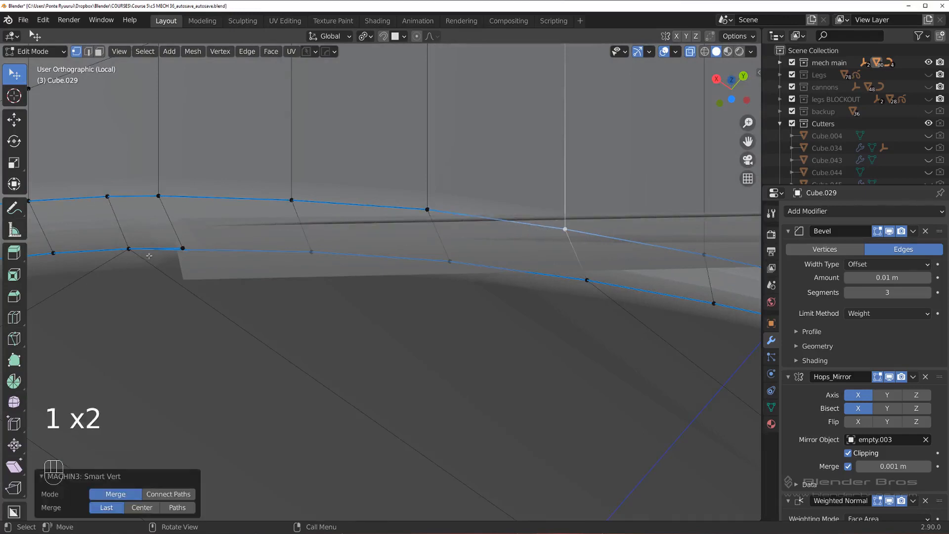
Step: Run MACHIN3 Clean Up on Cube.029's mesh
scroll(149, 256, "down", 3)
key("3")
scroll(275, 260, "up", 3)
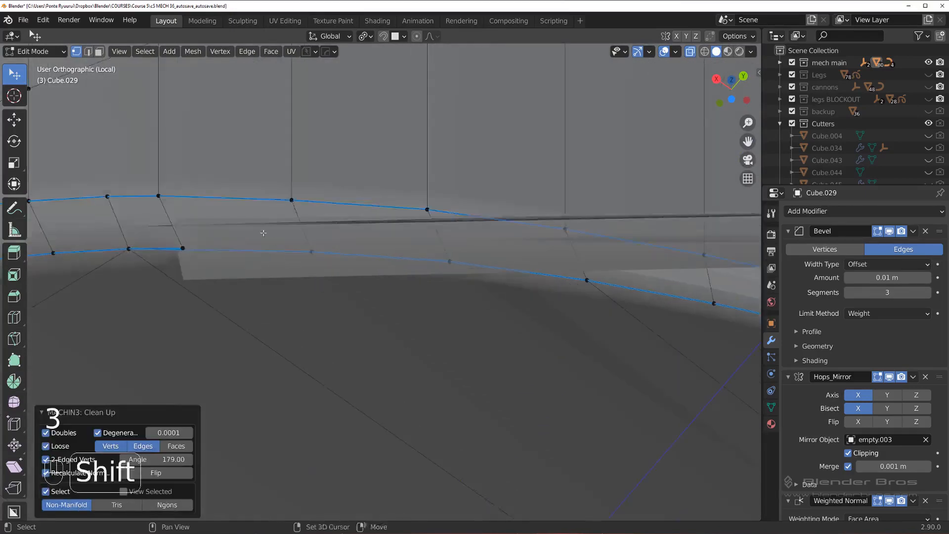
middle_click_drag(168, 249, 323, 255, "shift")
scroll(324, 255, "up", 2)
left_click(256, 250)
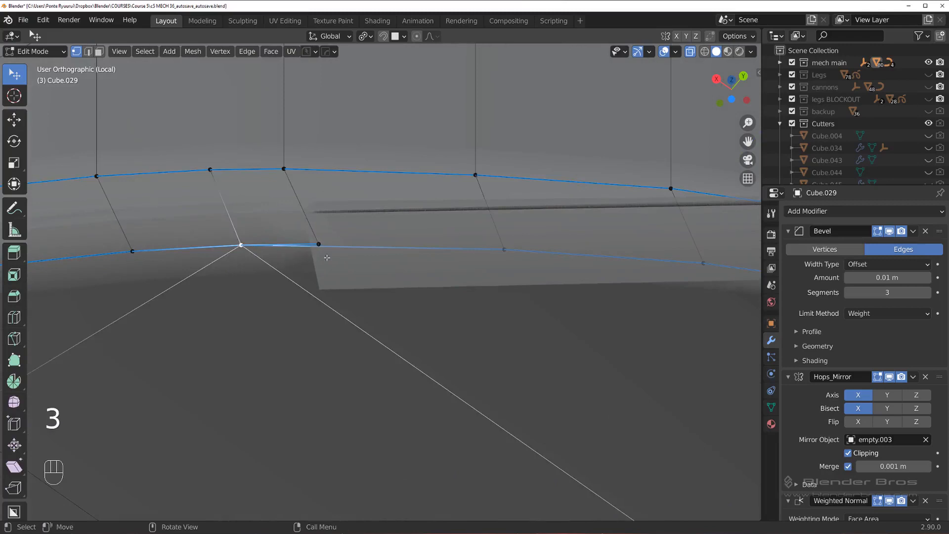
left_click(319, 244)
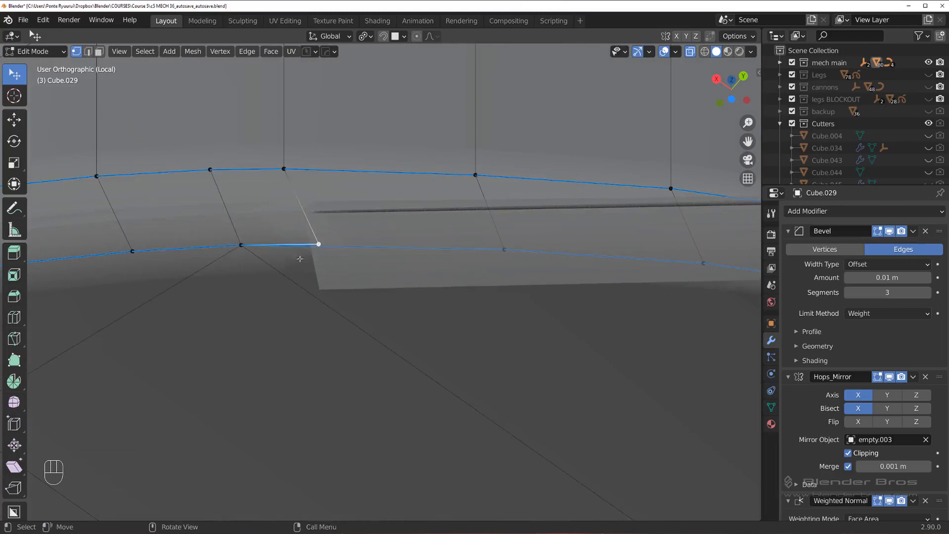
middle_click_drag(300, 258, 362, 243)
key("Tab")
right_click(363, 244)
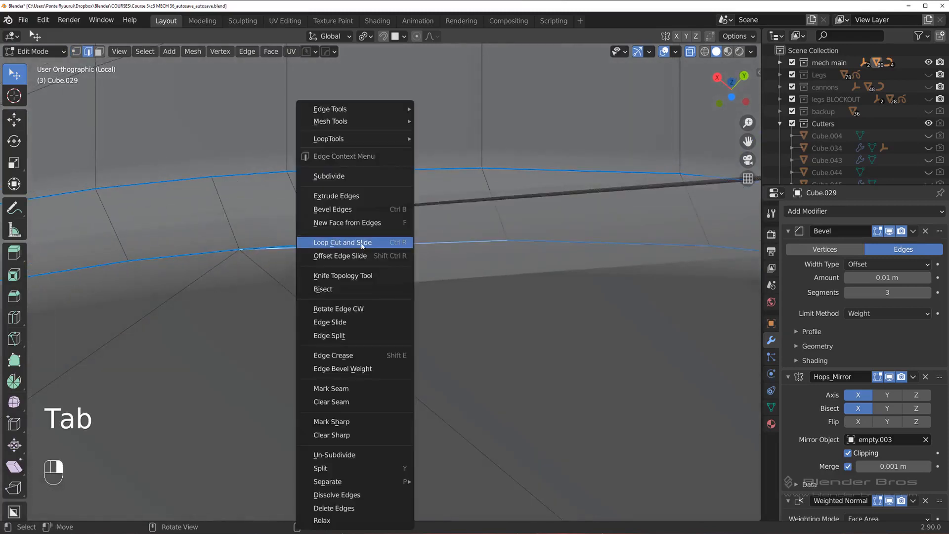
key("Tab")
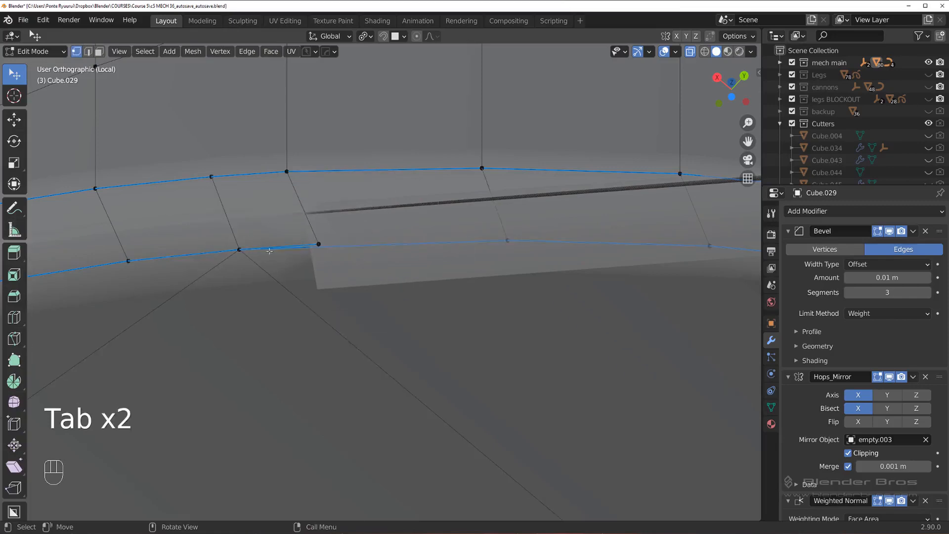
Step: Merge the closely spaced lower and upper vertex pairs on the arch's strip, and leave mesh editing to check the shading
key("1")
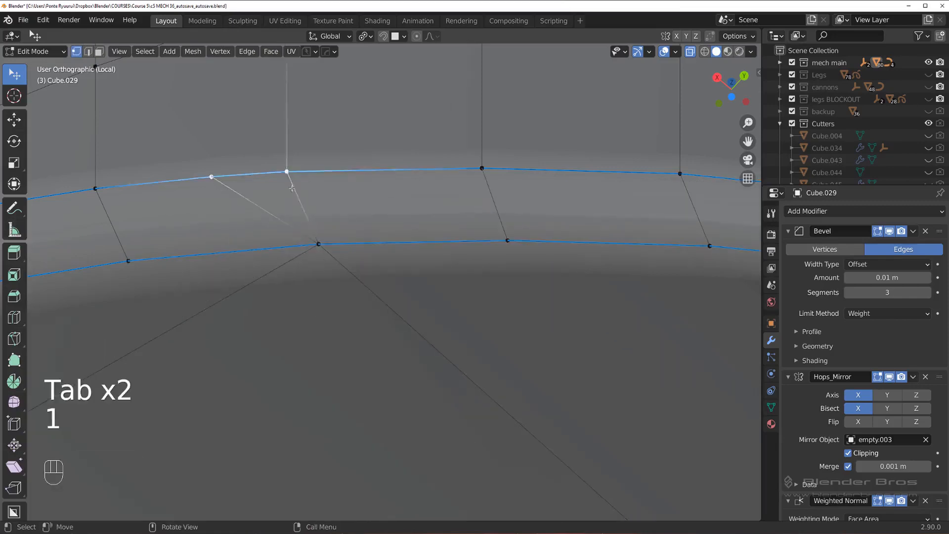
key("1")
scroll(219, 184, "down", 5)
key("Tab")
scroll(396, 228, "down", 3)
Step: Farther along the arch, merge the three clustered vertices on the strip's upper edge, and the vertex pair below on its lower edge
key("Tab")
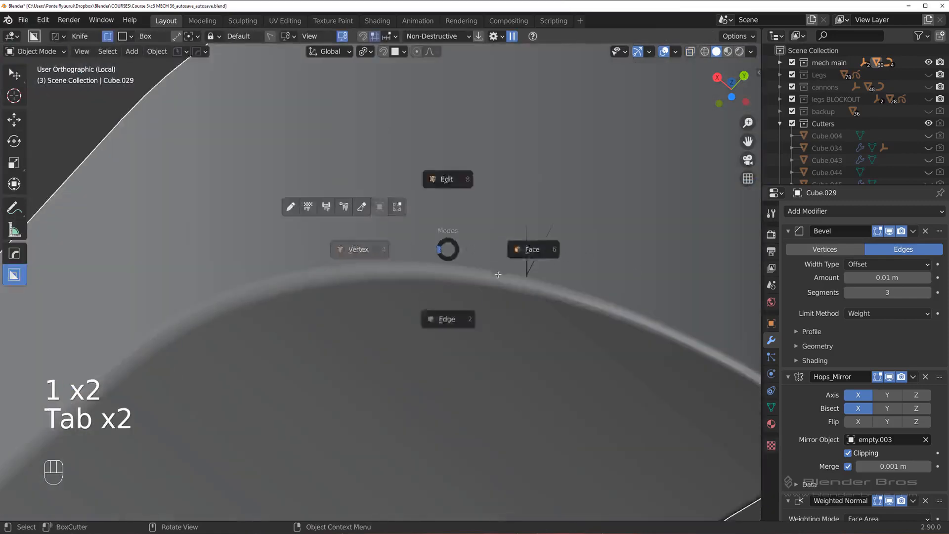
scroll(446, 269, "up", 5)
scroll(445, 270, "up", 3)
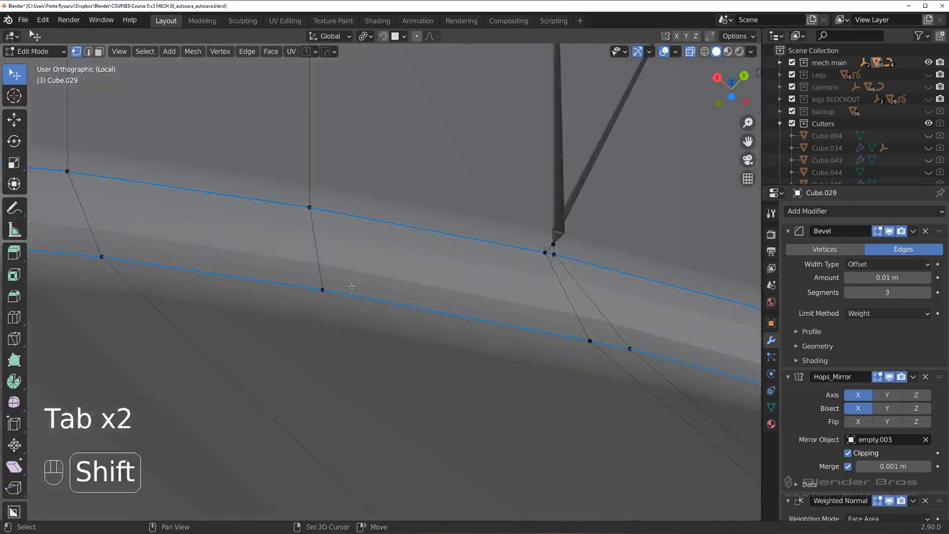
middle_click_drag(544, 250, 358, 265, "shift")
left_click(360, 263)
left_click(355, 272, "shift")
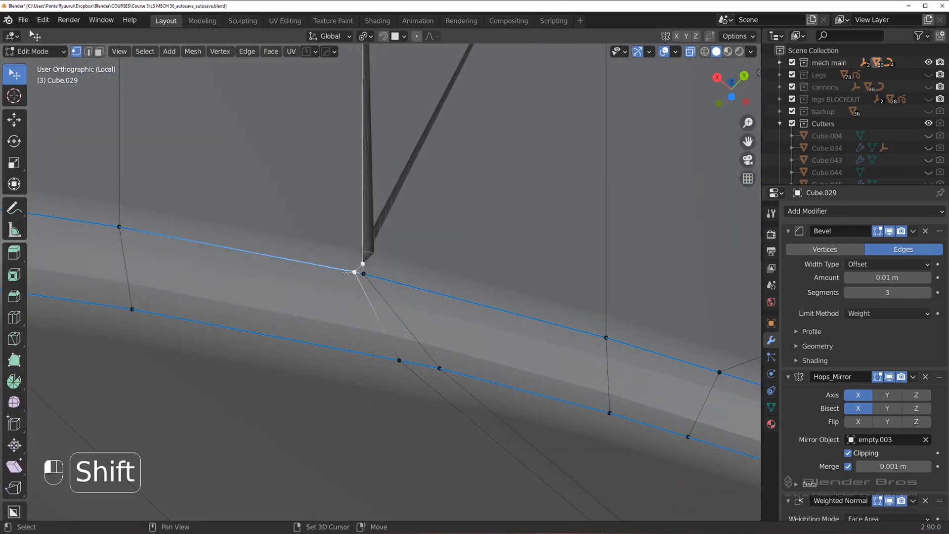
left_click(365, 275, "shift")
key("1")
left_click(440, 366)
left_click(397, 361, "shift")
key("1")
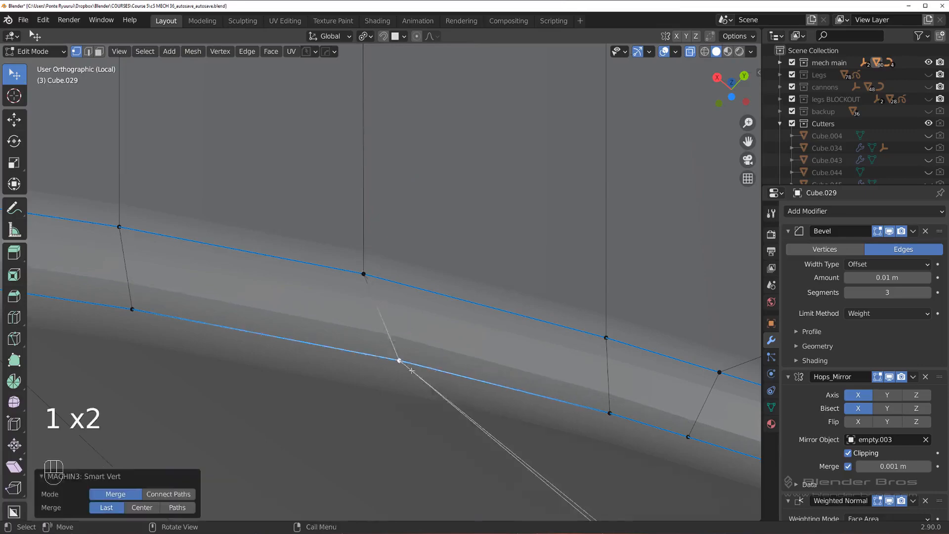
Step: Dissolve the edge loop running lengthwise along the middle of the arch's inner surface
scroll(445, 354, "down", 9)
middle_click_drag(520, 344, 463, 349)
scroll(462, 349, "down", 4)
scroll(462, 349, "up", 4)
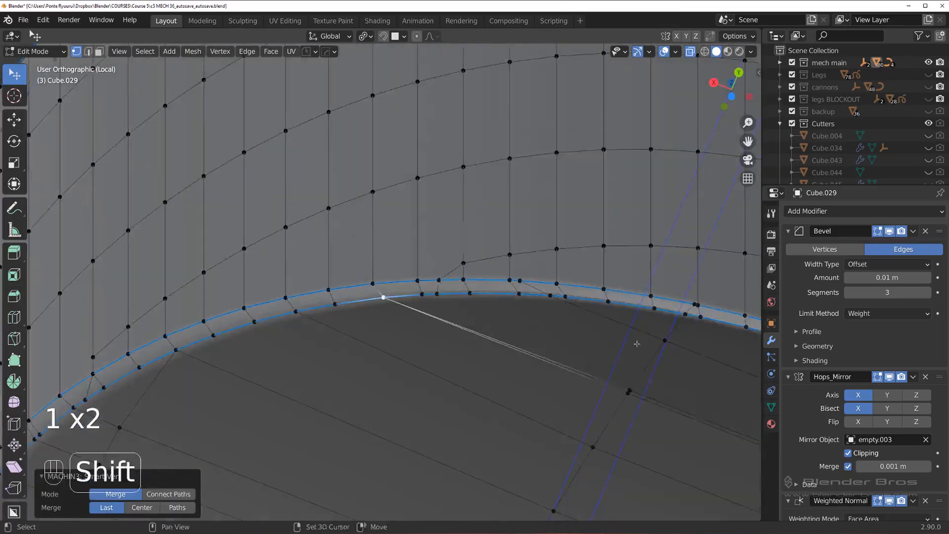
middle_click_drag(636, 341, 501, 311, "shift")
scroll(505, 340, "up", 5)
middle_click_drag(547, 360, 461, 283, "shift")
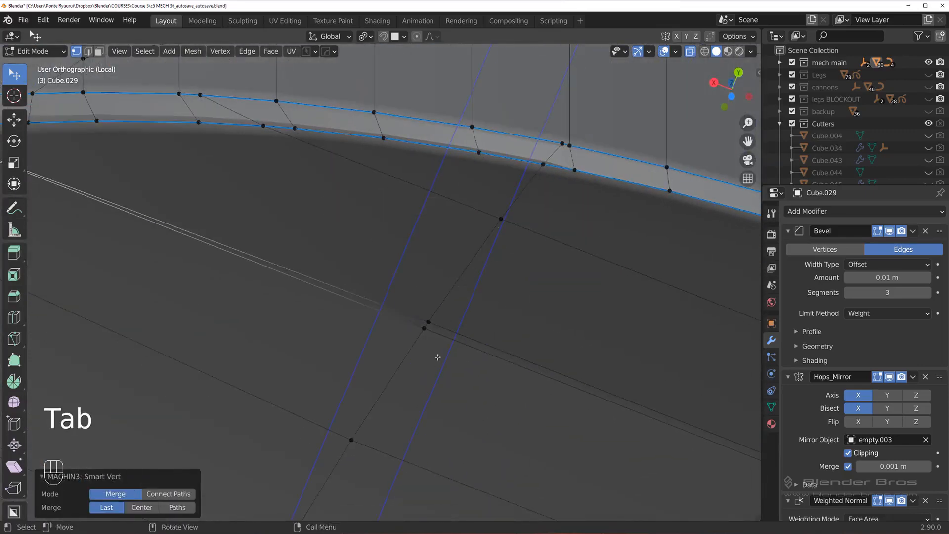
scroll(452, 283, "down", 3)
key("Tab")
key("Tab")
scroll(432, 307, "down", 2)
middle_click_drag(399, 349, 509, 382)
scroll(509, 382, "up", 3)
key("x")
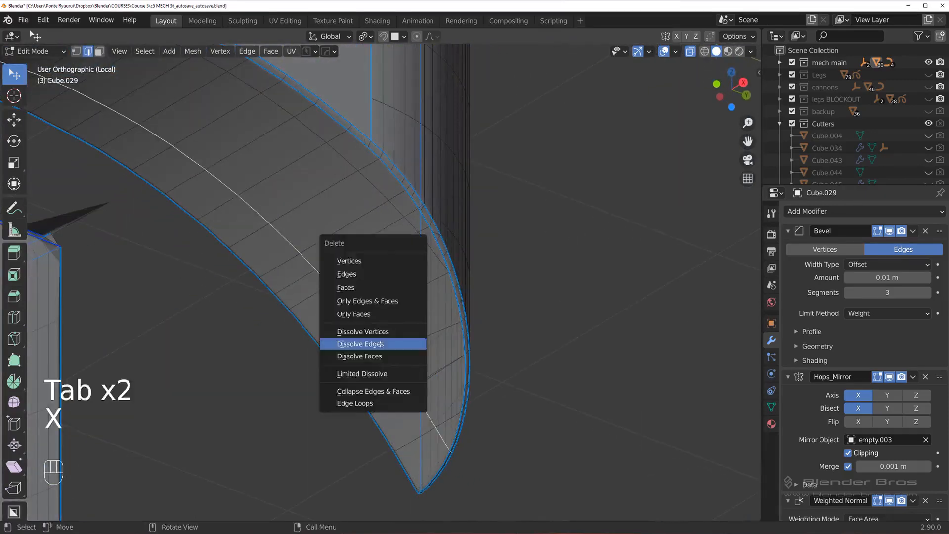
left_click(380, 342)
Step: Select and dissolve the redundant edges on the arch's inner surface, and leave mesh editing
scroll(400, 354, "up", 4)
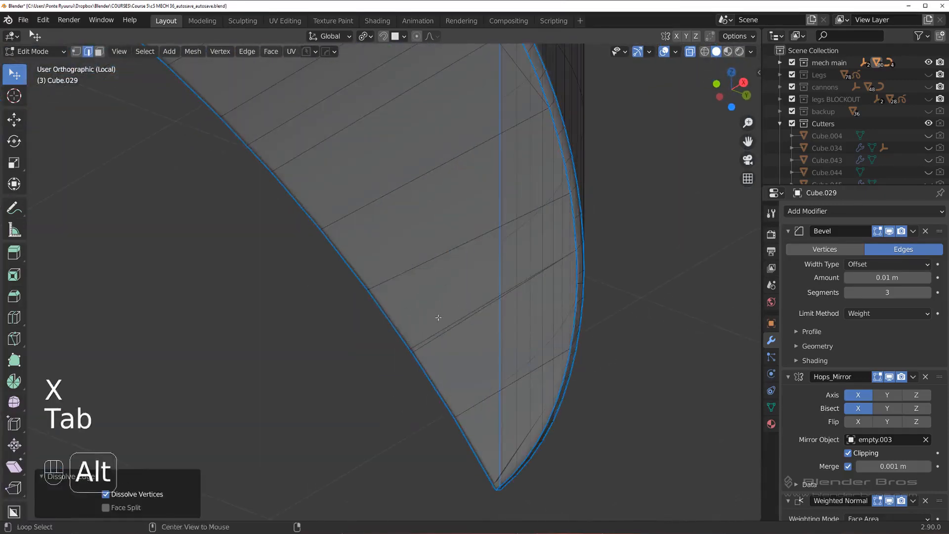
left_click(439, 317, "alt")
key("x")
scroll(443, 311, "up", 3)
middle_click_drag(443, 310, 525, 299)
scroll(450, 315, "down", 3)
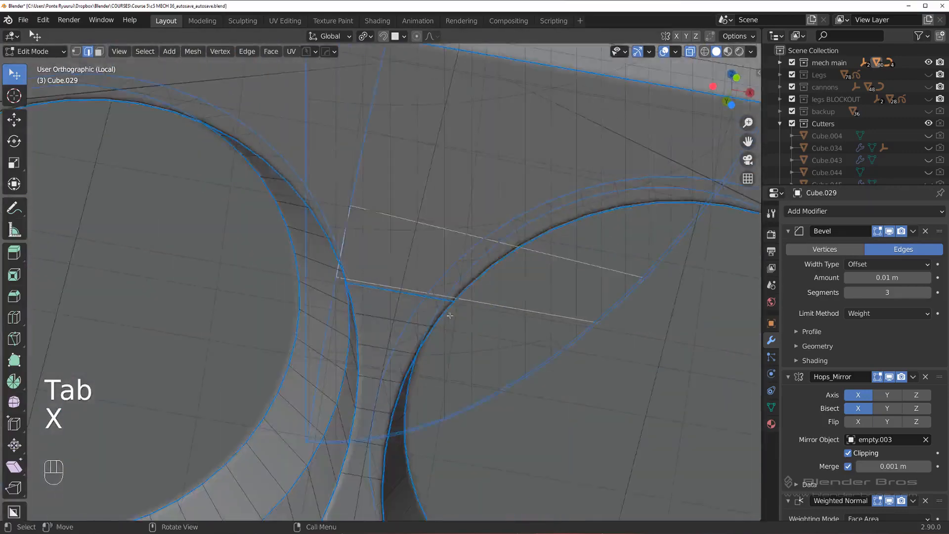
middle_click_drag(450, 316, 419, 299)
key("x")
left_click(469, 343)
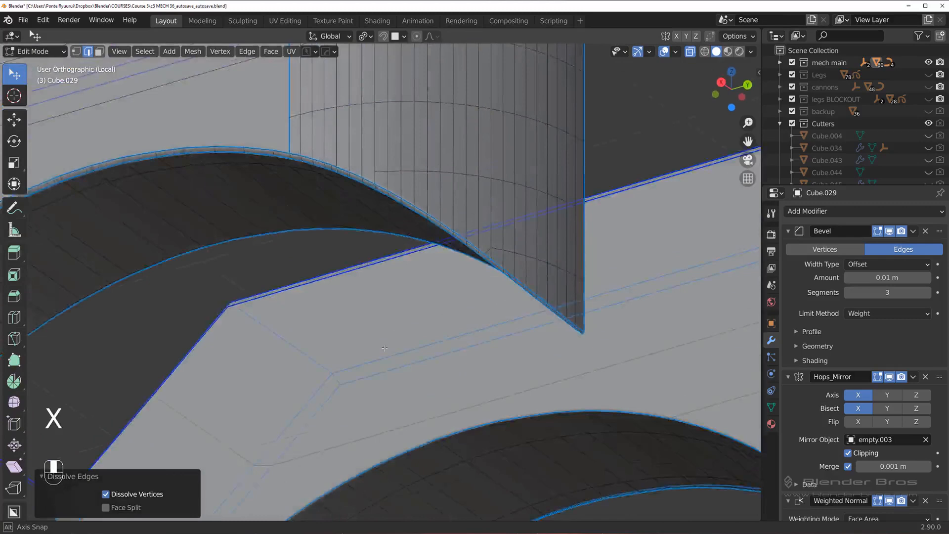
key("Tab")
left_click(428, 180)
scroll(435, 247, "down", 5)
Step: Symmetrize Cube.029 with the HardOps mirror gizmo, using Symmetry mode and Local orientation
key("alt+x")
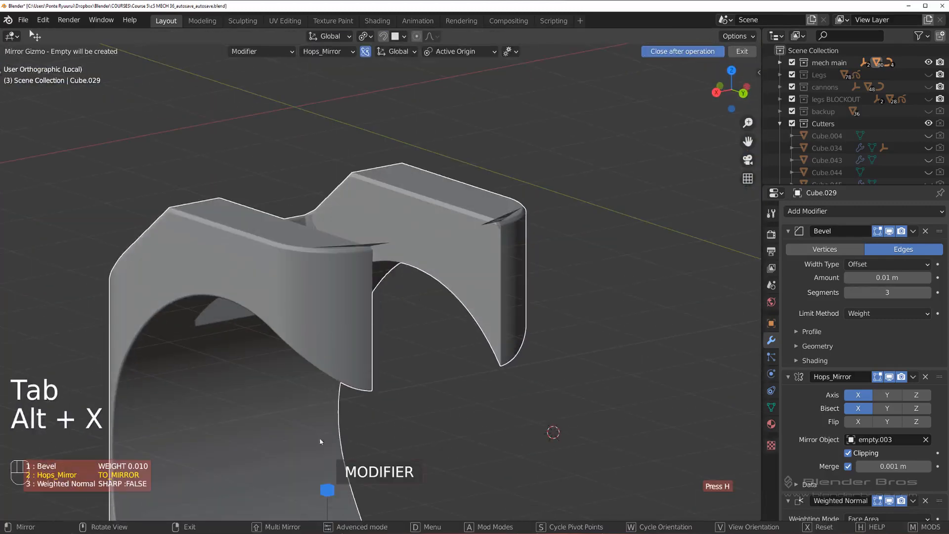
scroll(321, 439, "down", 3)
scroll(318, 449, "down", 2)
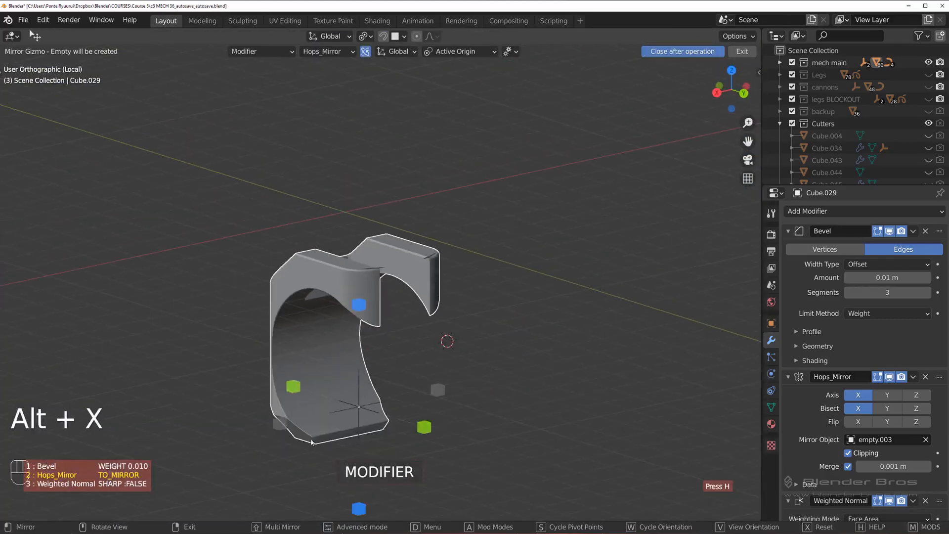
left_click(273, 429)
scroll(356, 355, "up", 4)
scroll(356, 357, "up", 2)
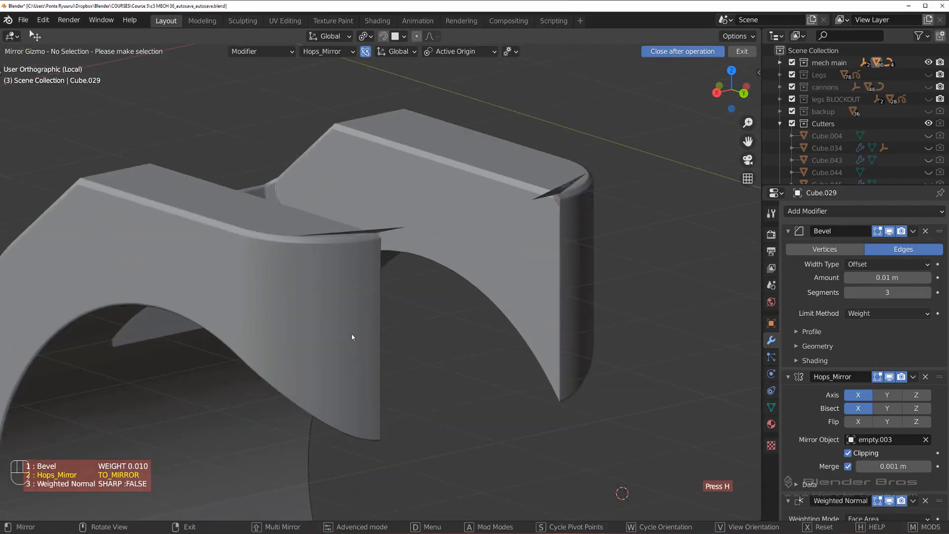
key("d")
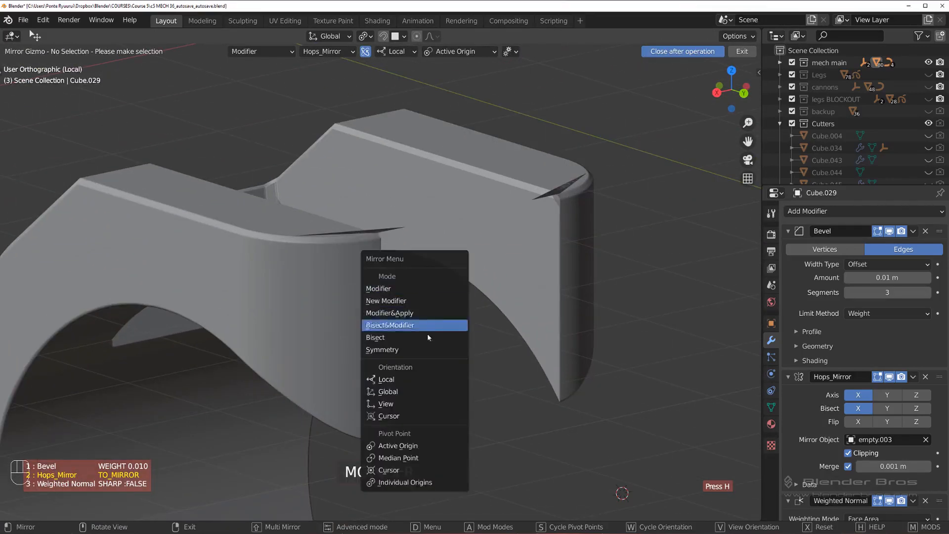
left_click(416, 350)
scroll(396, 372, "down", 5)
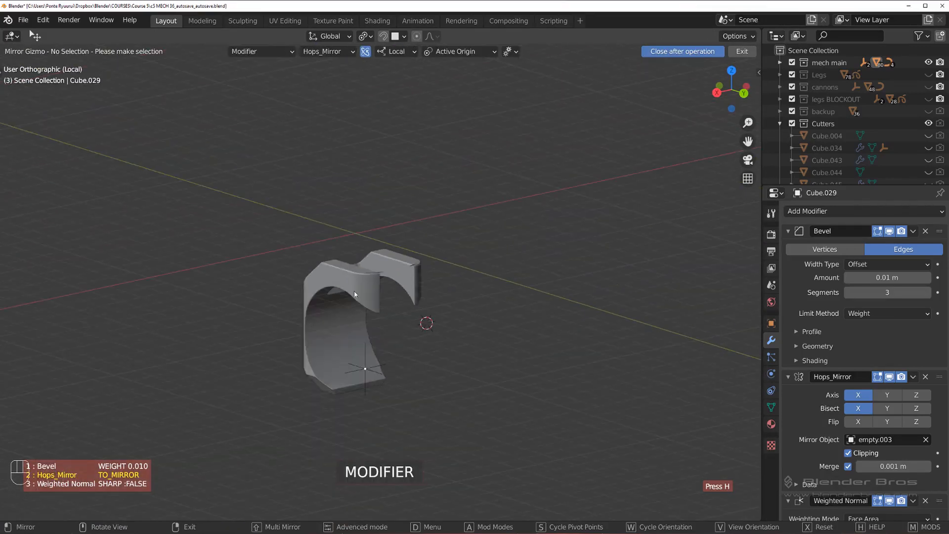
key("d")
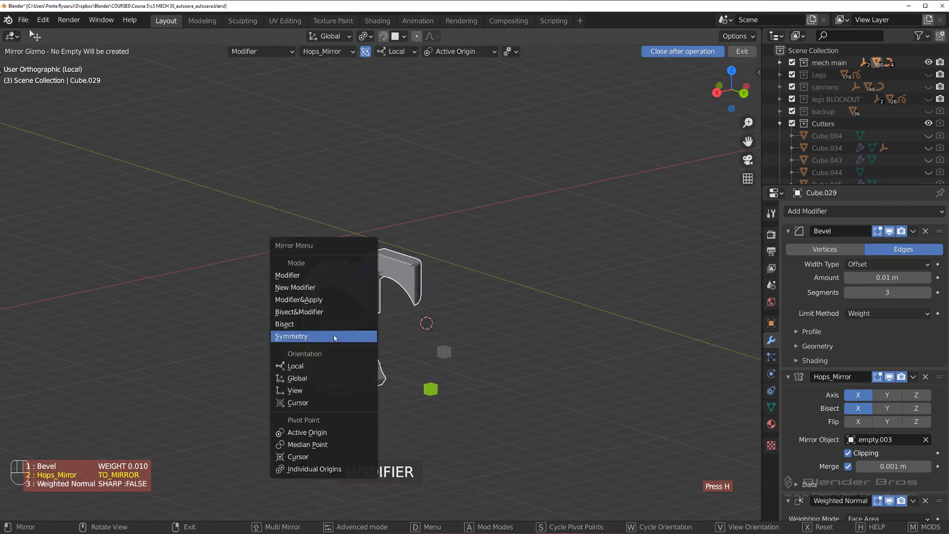
left_click(342, 336)
left_click(287, 383)
scroll(368, 287, "up", 8)
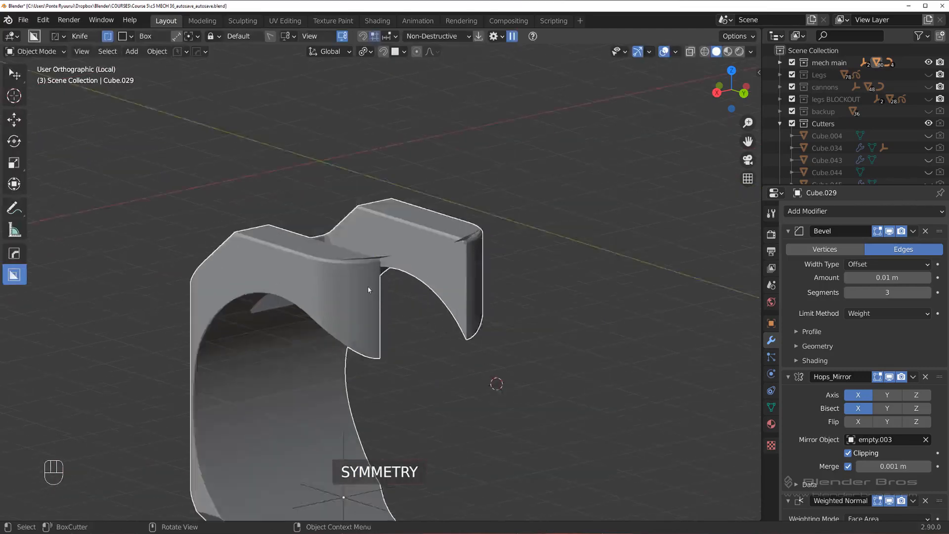
Step: At the end of the curved wall's upper chamfer strip, merge the extra upper corner vertices into one
key("Tab")
left_click(292, 284)
scroll(457, 271, "up", 10)
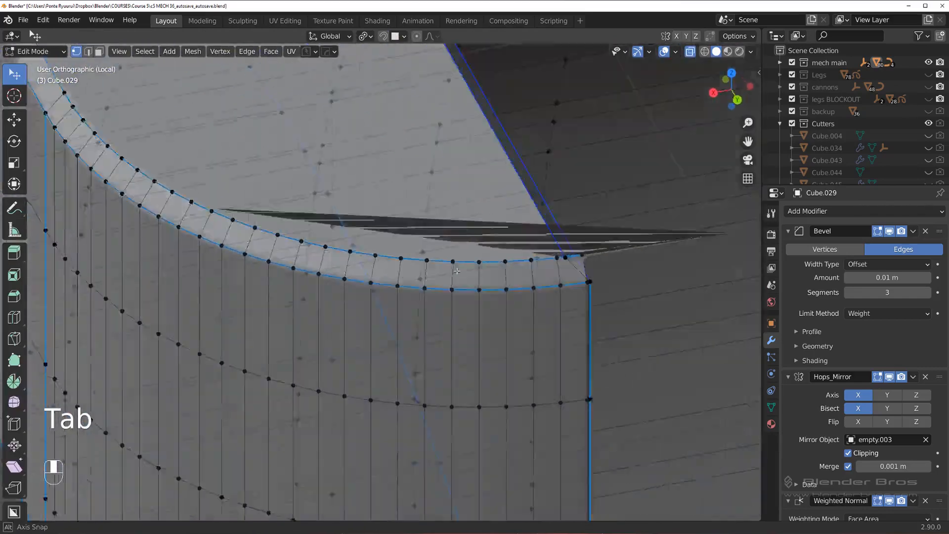
middle_click_drag(457, 270, 425, 268)
middle_click_drag(425, 268, 598, 282, "shift")
scroll(598, 282, "up", 4)
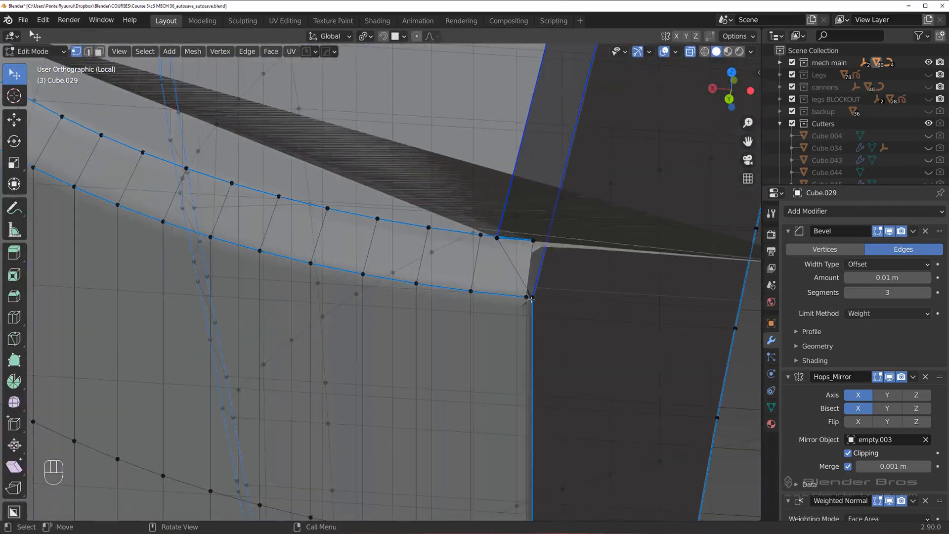
middle_click_drag(532, 298, 549, 267)
key("1")
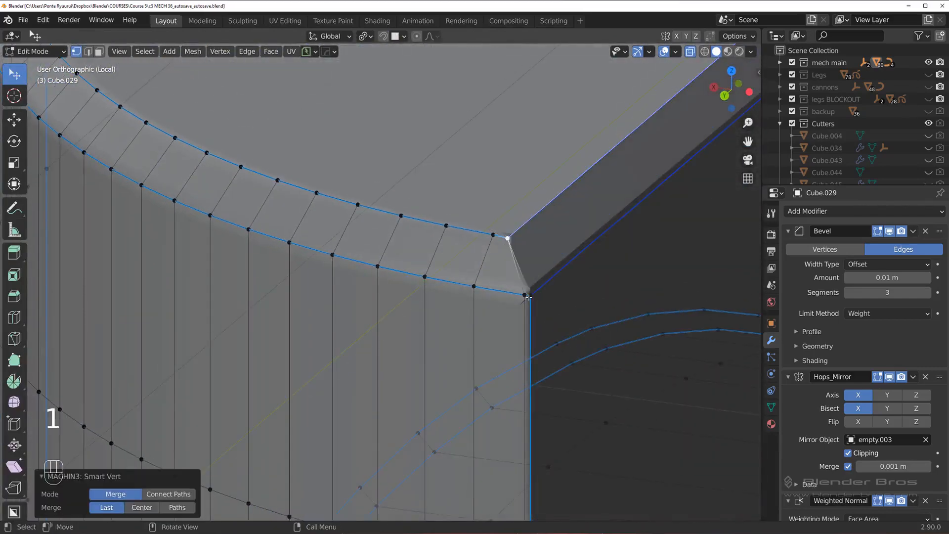
Step: Dissolve the closely spaced vertical edge beside the curved wall's corner edge, below the chamfer strip
left_click(517, 296)
key("Tab")
left_click(521, 320, "alt")
key("x")
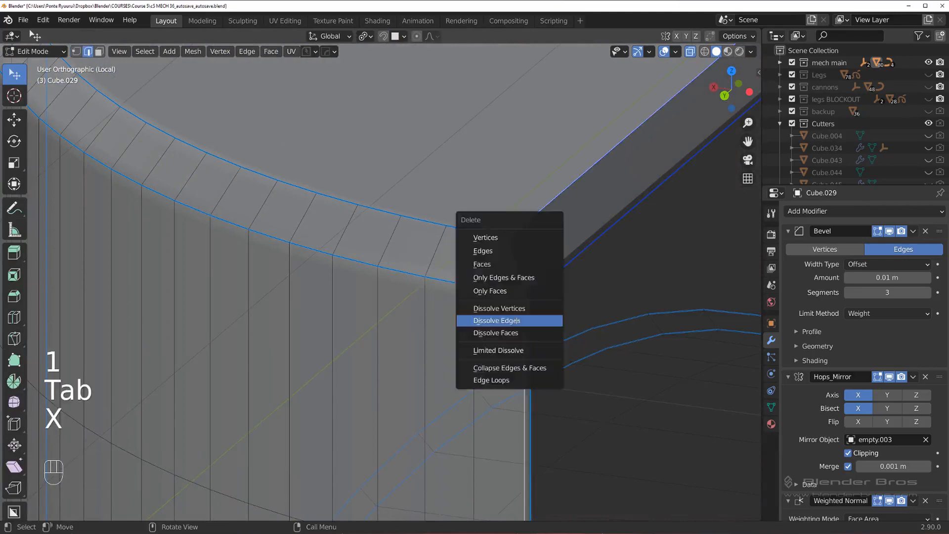
Step: Dissolve the remaining part of the narrow vertical edge near the curved wall's lower tip
scroll(510, 304, "down", 7)
middle_click_drag(500, 376, 517, 198, "shift")
scroll(509, 243, "down", 3)
key("Tab")
left_click(562, 303)
scroll(544, 302, "up", 3)
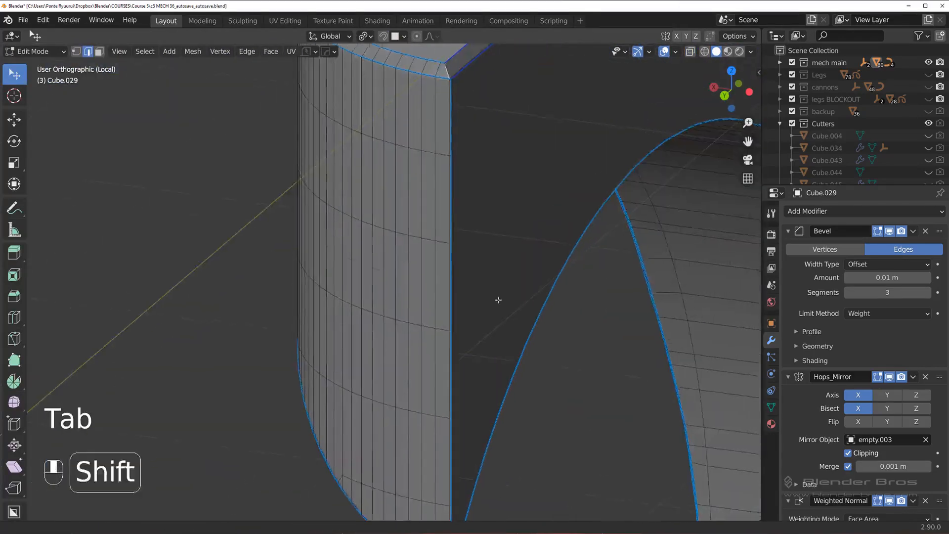
middle_click_drag(498, 299, 395, 79, "shift")
scroll(365, 265, "up", 6)
key("x")
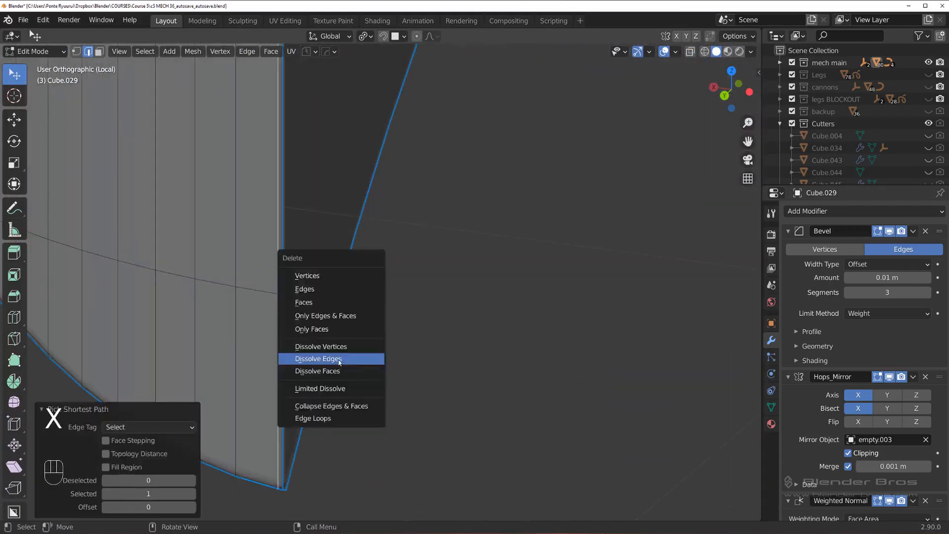
left_click(339, 361)
scroll(408, 265, "down", 3)
scroll(385, 318, "up", 3)
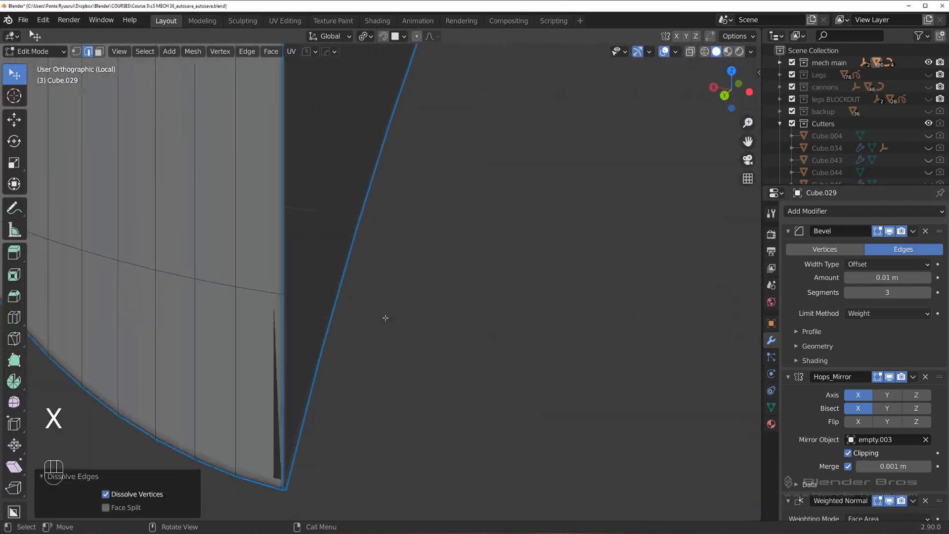
Step: Merge the two close vertex pairs at the curved wall's lower tip and leave mesh editing
middle_click_drag(386, 318, 424, 260, "shift")
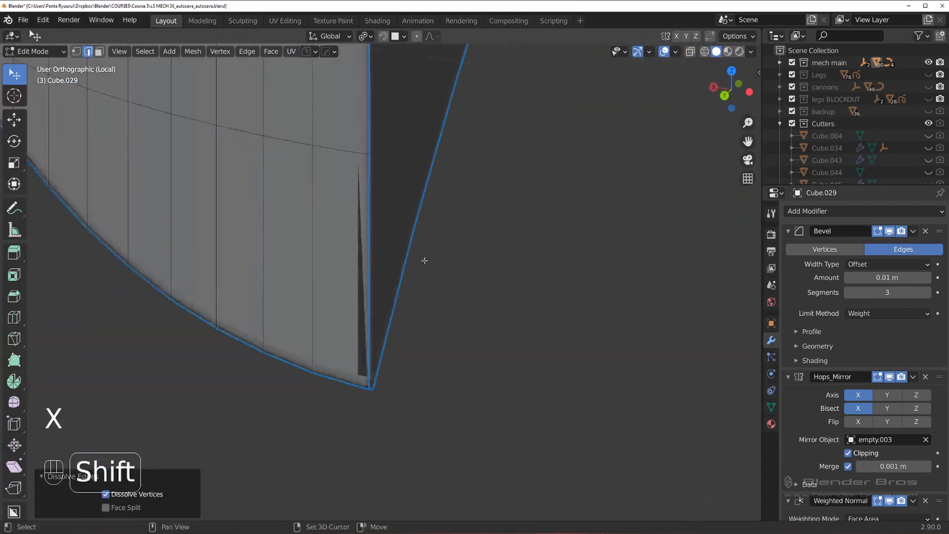
key("Tab")
middle_click_drag(372, 438, 356, 402)
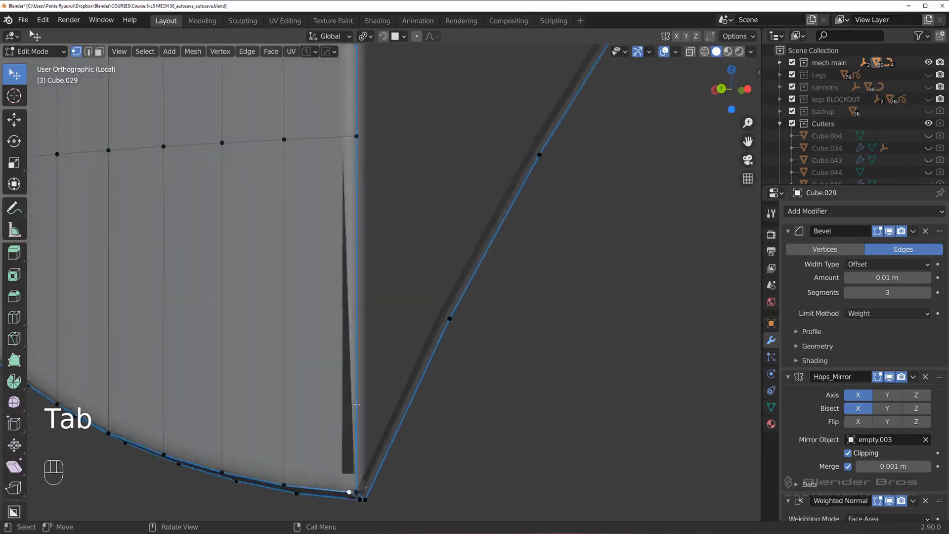
scroll(425, 402, "down", 1)
middle_click_drag(450, 401, 431, 264, "shift")
middle_click_drag(338, 339, 354, 232)
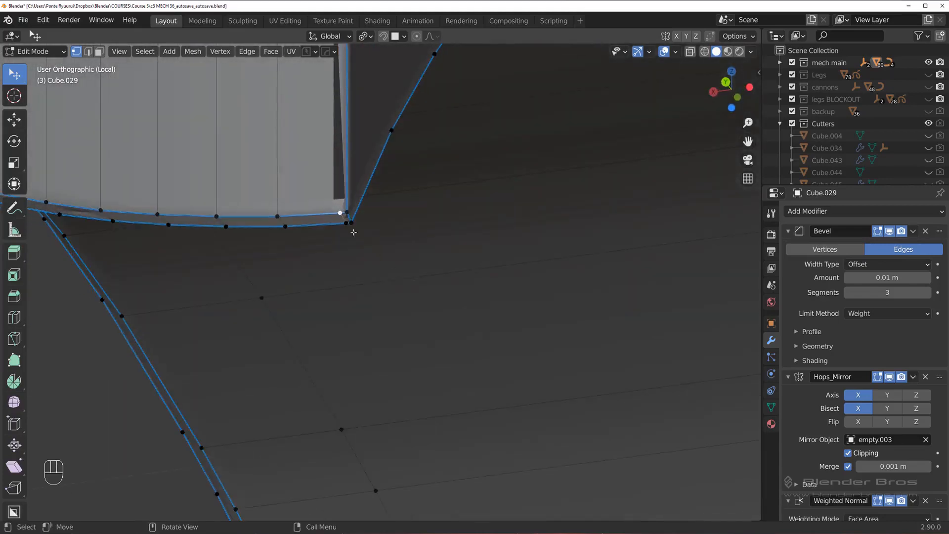
left_click(350, 211, "shift")
key("1")
left_click(346, 224)
left_click(354, 225, "shift")
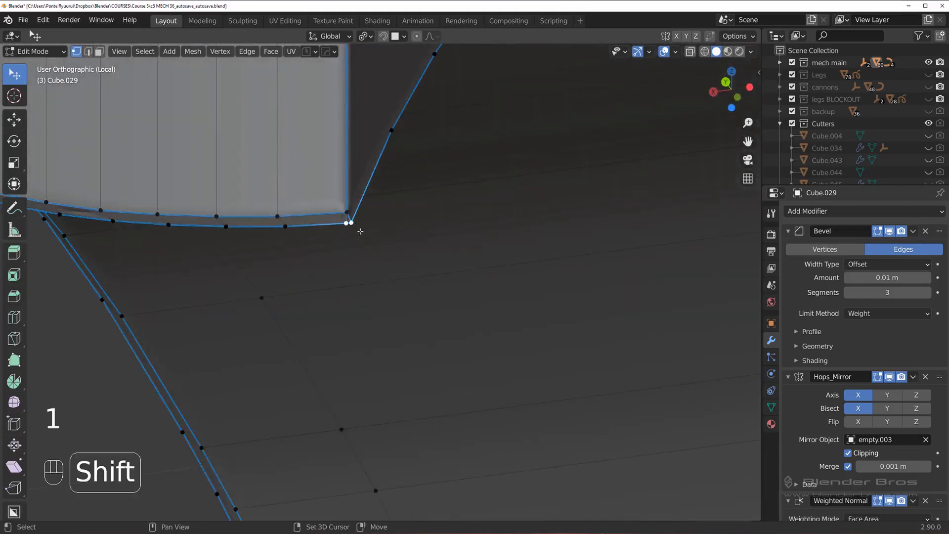
key("1")
scroll(415, 258, "down", 7)
key("Tab")
Step: Mark the short diagonal edge at the chamfer strip's upper corner as sharp with the HardOps Mark operation
middle_click_drag(446, 147, 563, 317)
scroll(417, 223, "up", 4)
scroll(417, 224, "up", 4)
middle_click_drag(460, 294, 267, 218, "shift")
scroll(267, 218, "up", 2)
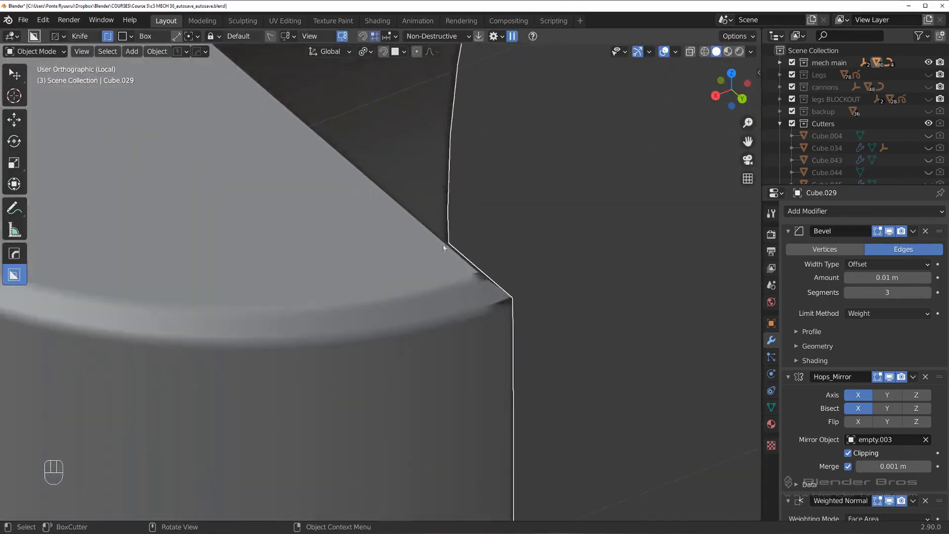
key("Tab")
middle_click_drag(484, 276, 290, 287, "shift")
scroll(290, 287, "up", 6)
key("Tab")
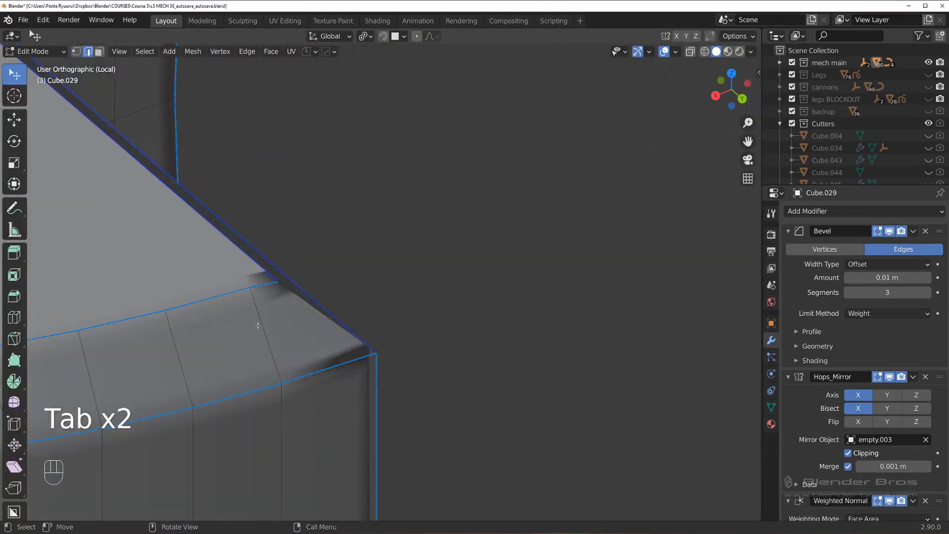
key("Tab")
left_click(320, 315)
key("q")
left_click(350, 294)
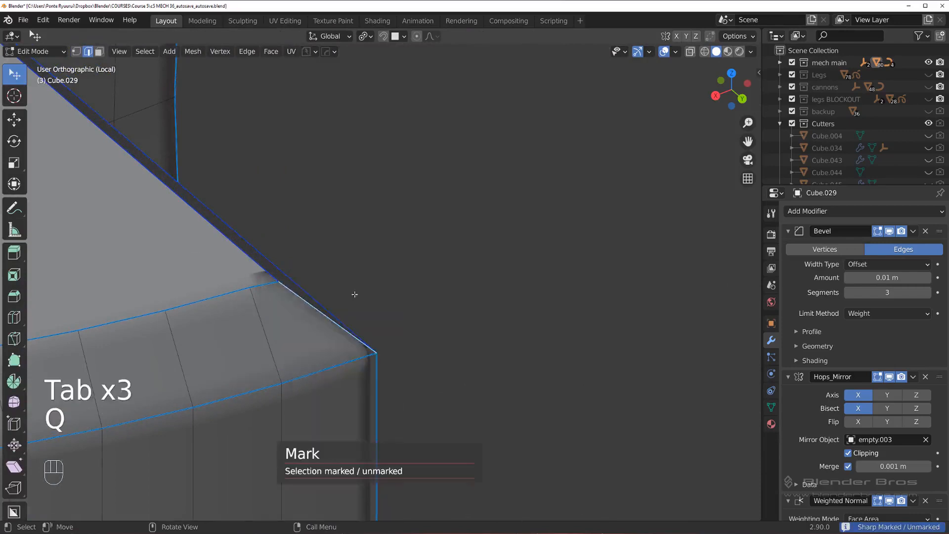
Step: Merge the last vertex on the chamfer strip's upper edge into the adjacent corner vertex
middle_click_drag(354, 297, 228, 276)
key("Tab")
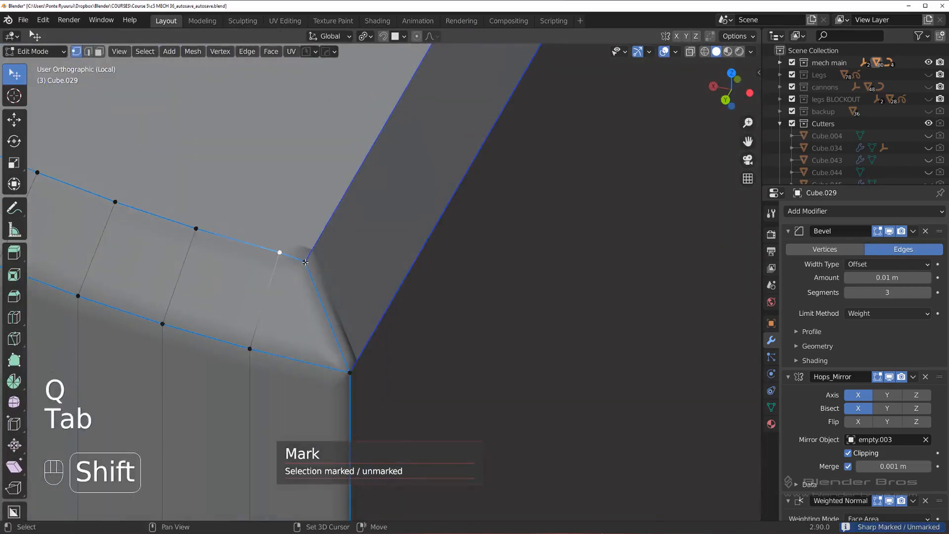
left_click(297, 266, "shift")
key("1")
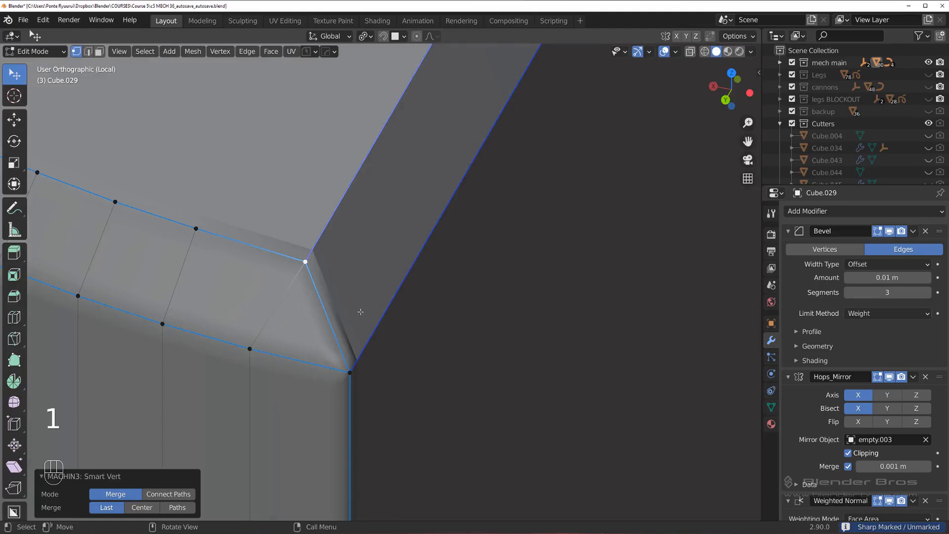
Step: Run MACHIN3 Clean Up on the mesh after the corner merge, and return to Object Mode to check the corner's shading
middle_click_drag(360, 312, 317, 275)
key("3")
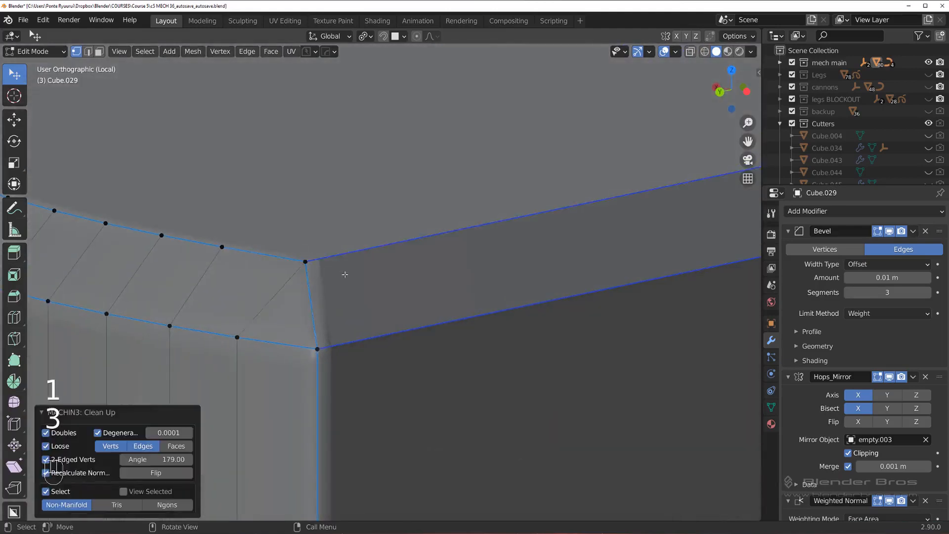
key("Tab")
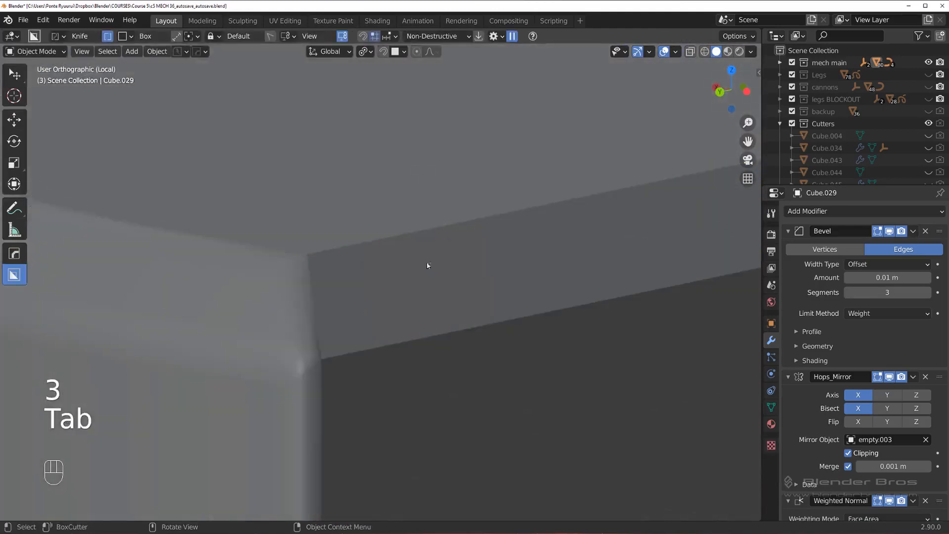
Step: Mark the straight chamfer strip's two long edges on the arm as sharp with HardOps Mark, and return to Object Mode
key("Tab")
left_click(482, 284, "shift")
key("q")
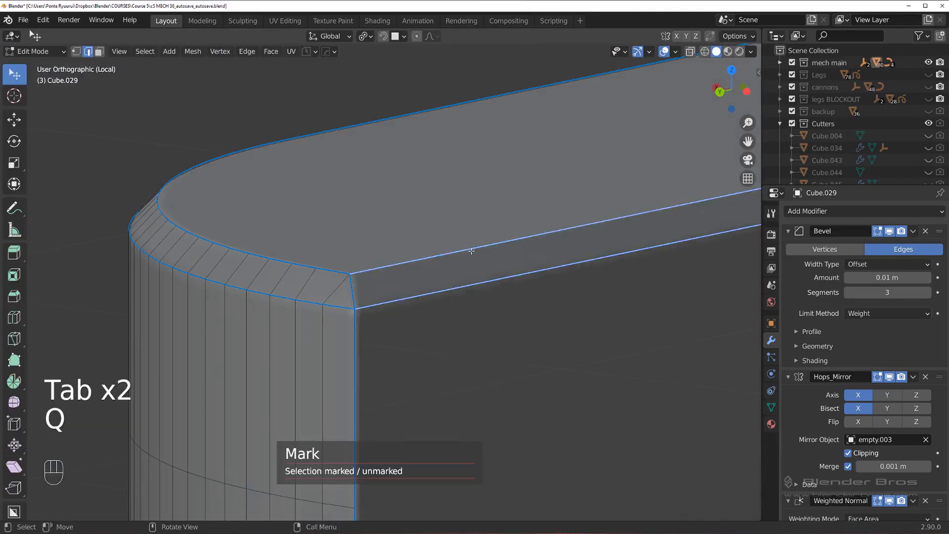
key("Tab")
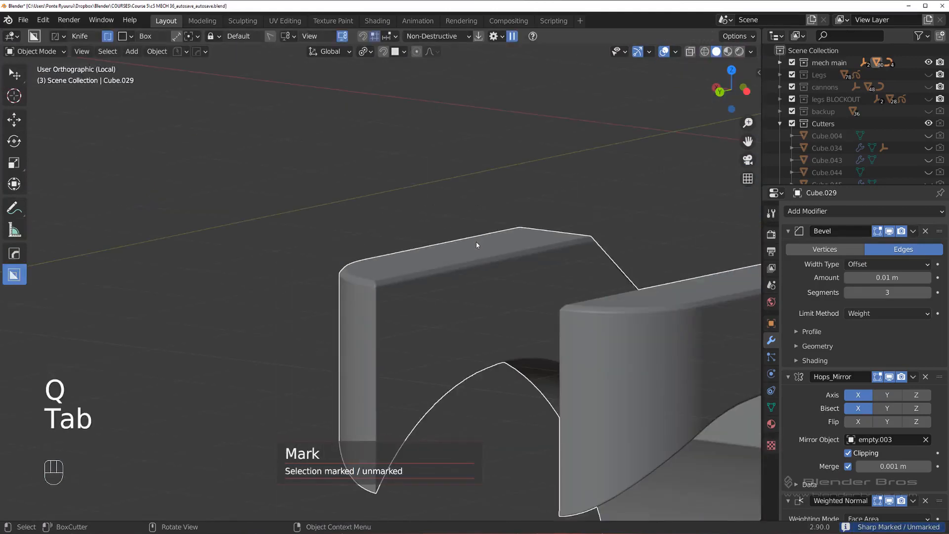
Step: Recalculate the object's sharp edges with HardOps Sharpen (Resharp), and check its modifier settings and the front corner's shading
key("q")
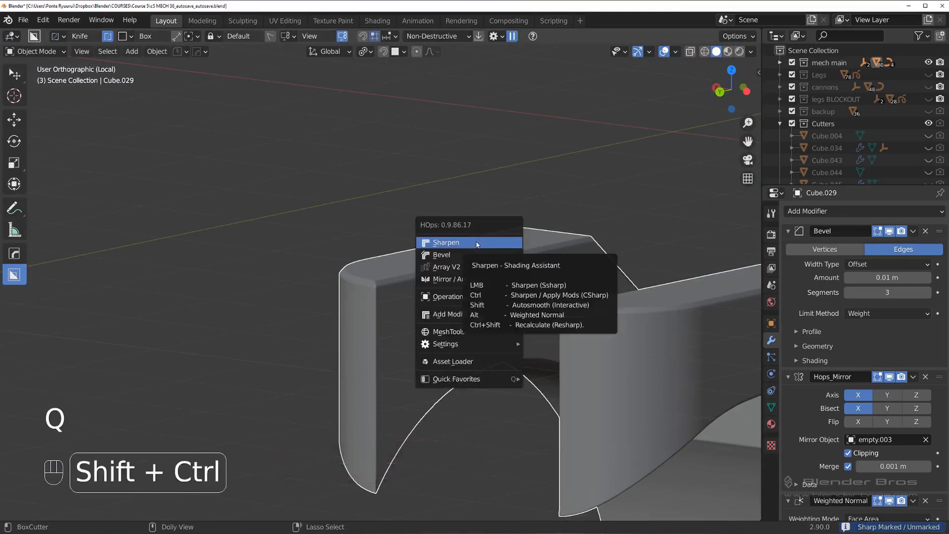
left_click(477, 243, "ctrl+shift")
middle_click_drag(470, 246, 514, 212)
scroll(513, 212, "up", 5)
middle_click_drag(402, 251, 499, 238, "shift")
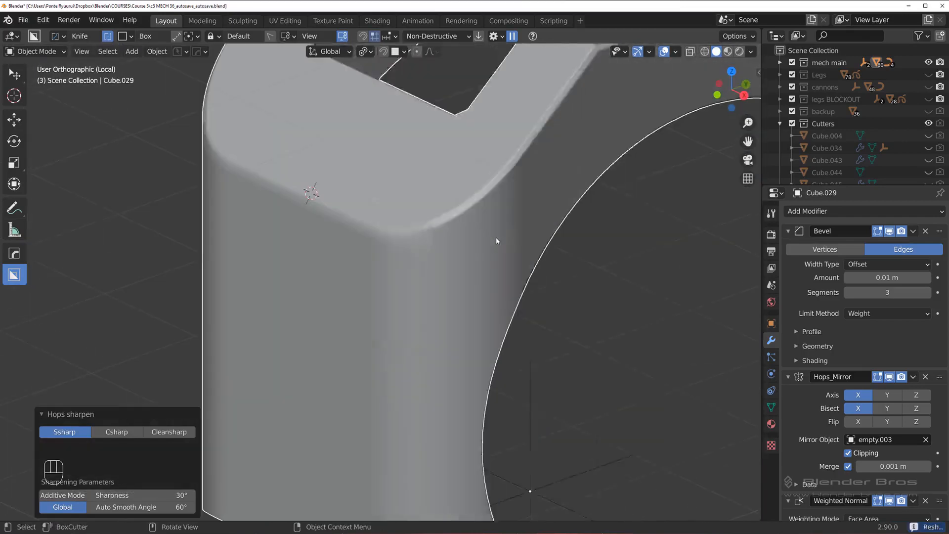
key("ctrl+grave")
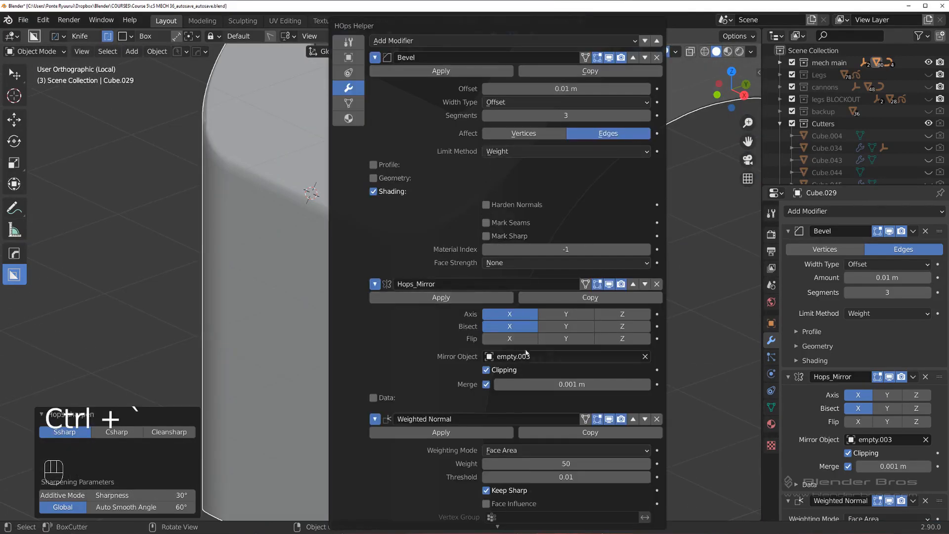
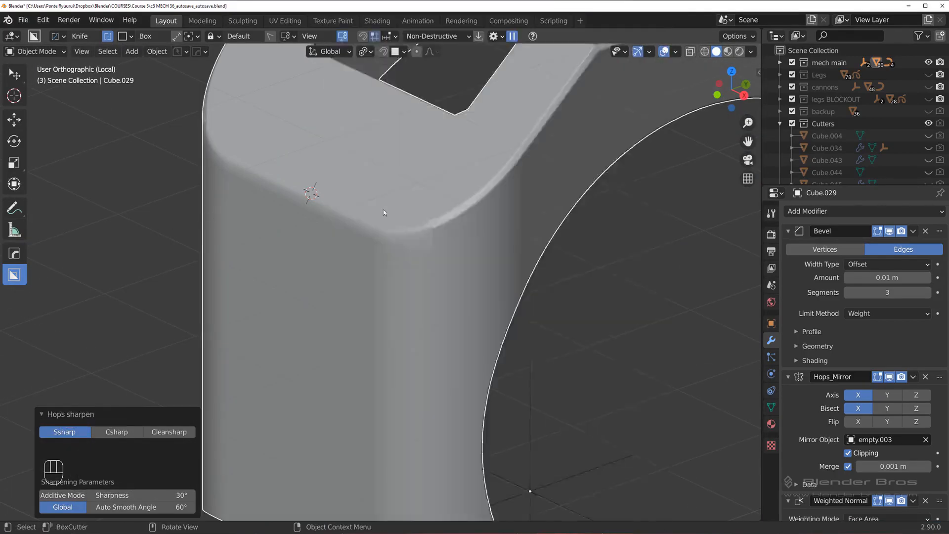
scroll(384, 212, "up", 4)
middle_click_drag(541, 183, 361, 260, "shift")
Step: Mark both edges of the chamfer strip along the front and around the rounded corner as sharp with HardOps Mark
key("Tab")
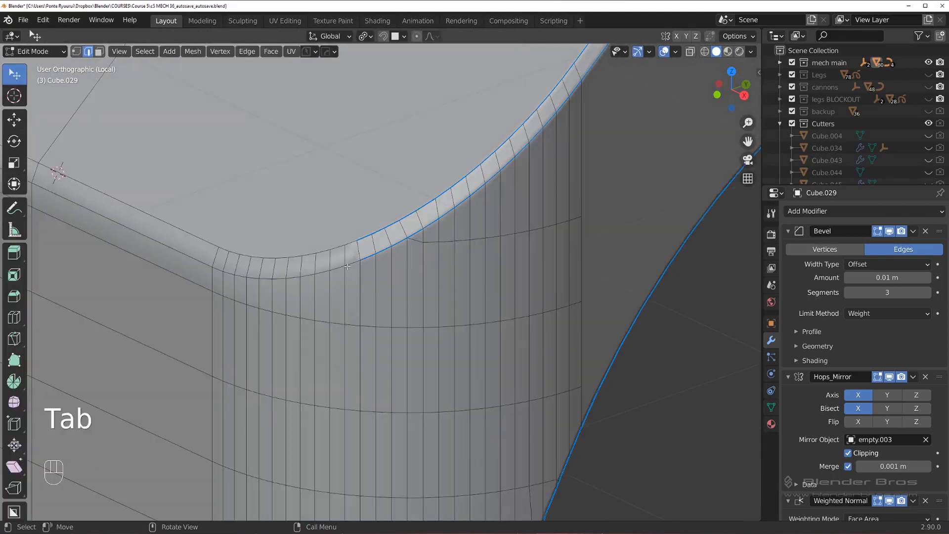
key("q")
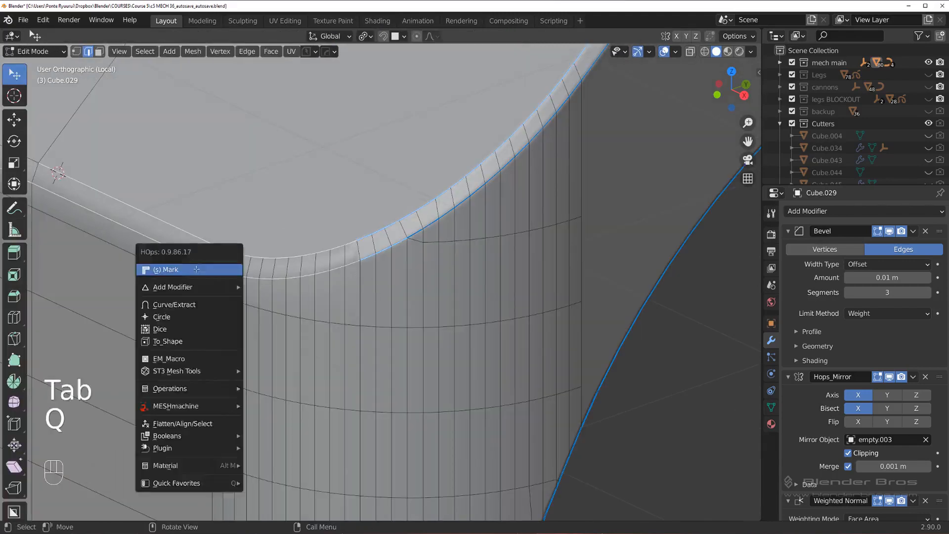
left_click(197, 269)
key("q")
left_click(197, 269)
scroll(255, 279, "down", 3)
scroll(255, 279, "down", 3)
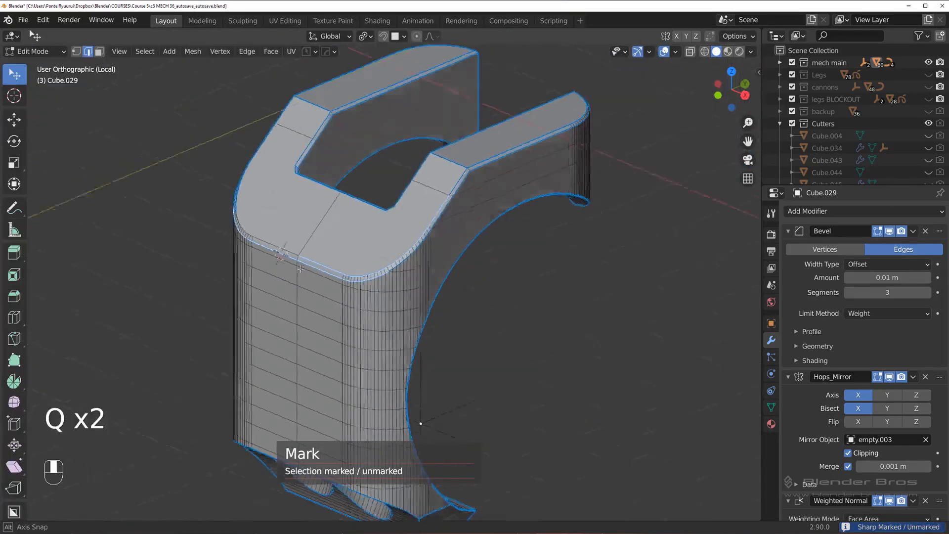
Step: Mark the remaining chamfer edges on the other half of the front rim as sharp, and return to Object Mode
key("Tab")
scroll(300, 231, "up", 3)
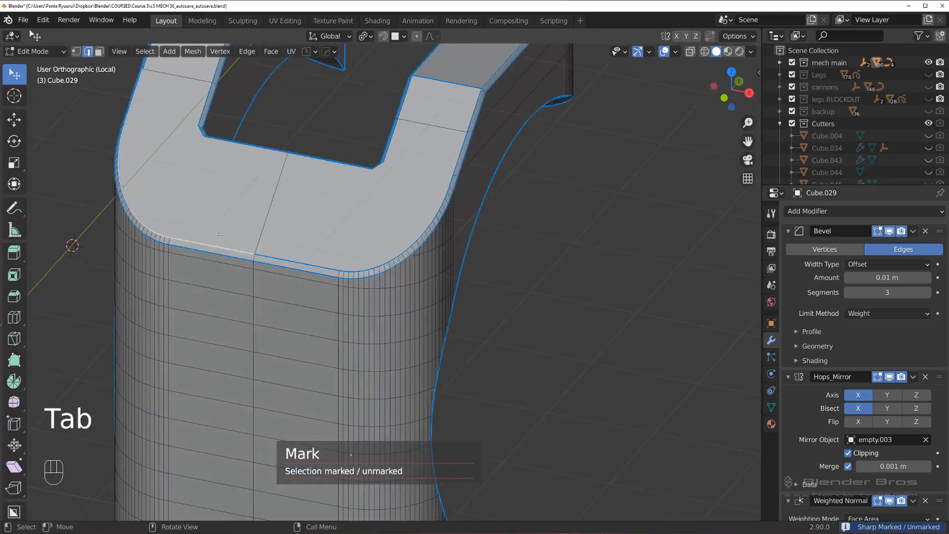
key("q")
left_click(220, 235)
key("q")
left_click(220, 234)
key("Tab")
Step: Examine the body's shading from the front and underside, and look up the sharp options in HardOps Helper
scroll(319, 250, "down", 4)
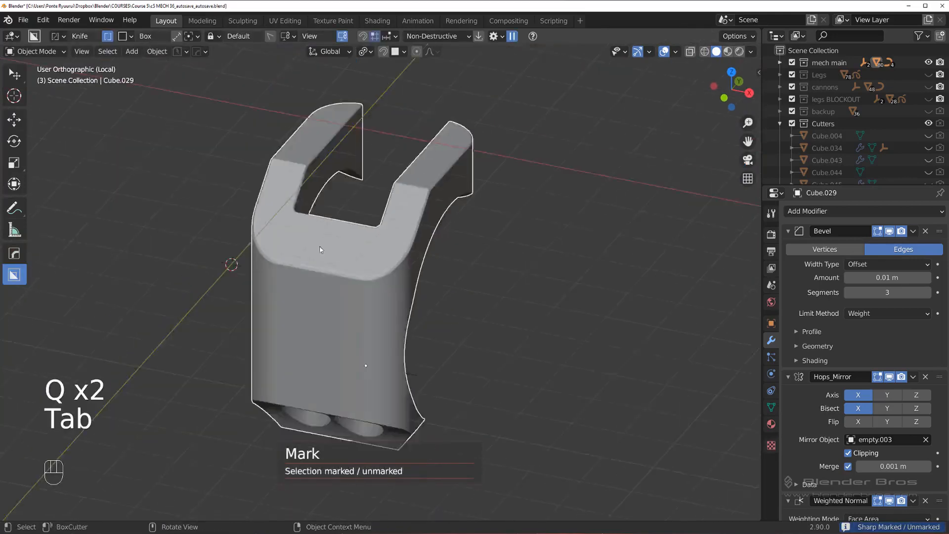
scroll(320, 250, "down", 3)
middle_click_drag(321, 249, 376, 207)
scroll(350, 263, "up", 6)
middle_click_drag(332, 282, 515, 281)
scroll(363, 258, "down", 2)
scroll(376, 237, "up", 5)
scroll(375, 242, "down", 2)
scroll(387, 238, "up", 2)
scroll(514, 281, "down", 3)
key("ctrl+grave")
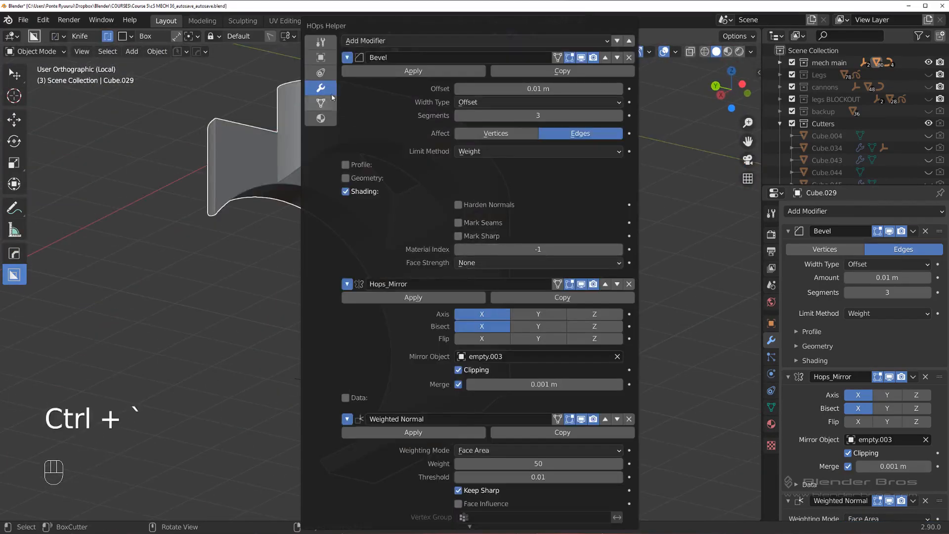
left_click(329, 44)
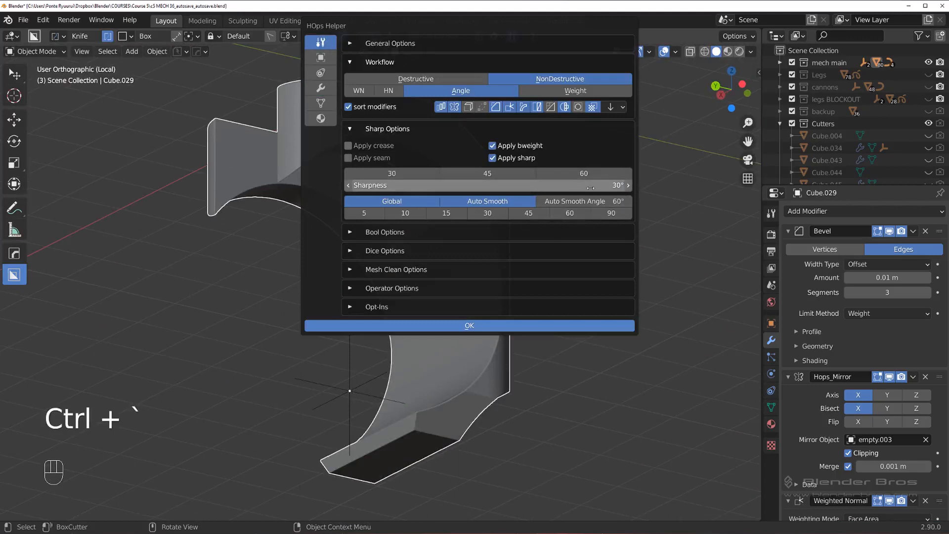
Step: Inspect the bevel shading along the front face, the rounded rim and the upper arms
scroll(497, 209, "up", 3)
middle_click_drag(496, 210, 459, 212)
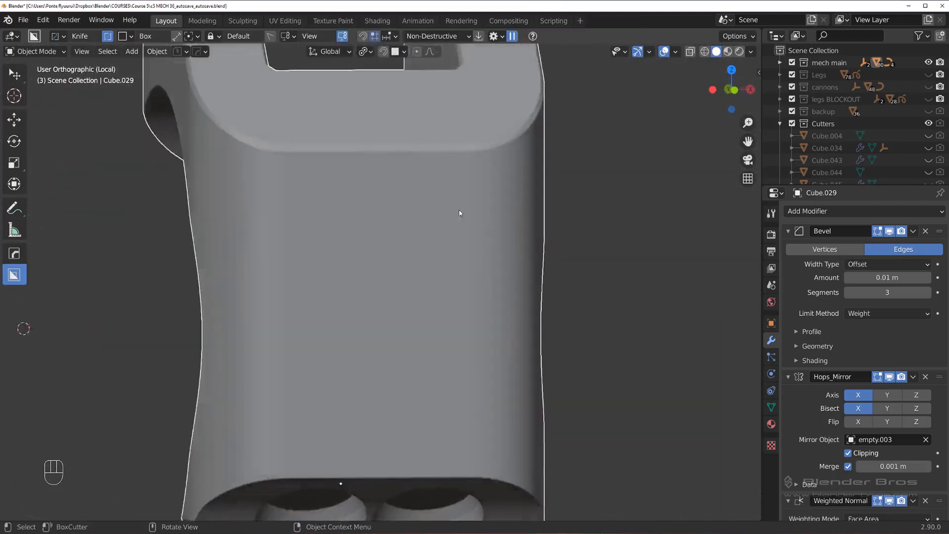
middle_click_drag(343, 131, 318, 210, "shift")
scroll(318, 210, "up", 3)
scroll(432, 197, "down", 3)
middle_click_drag(431, 196, 378, 254)
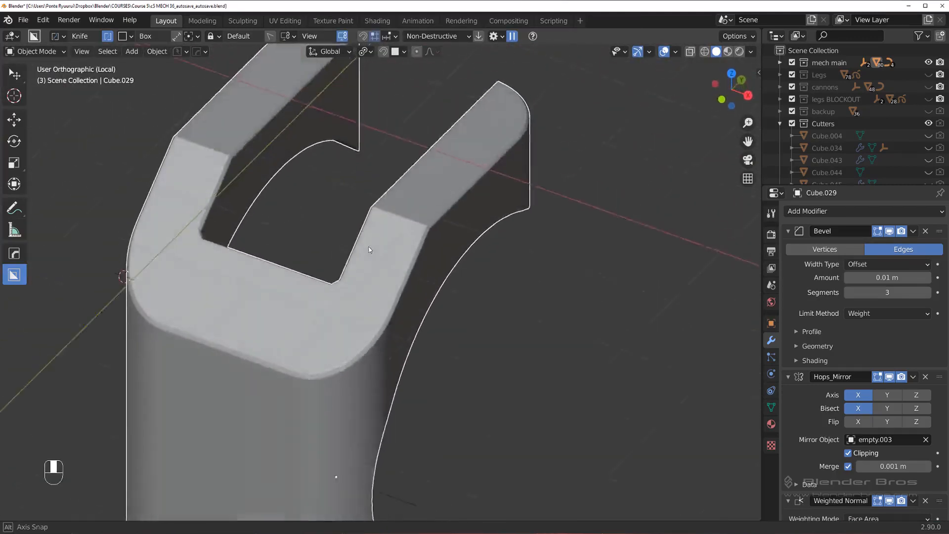
scroll(483, 243, "up", 4)
scroll(482, 243, "up", 3)
middle_click_drag(464, 244, 357, 218)
scroll(512, 256, "down", 8)
Step: Leave local view and examine how the refined part sits within the whole mech body
key("KP_Divide")
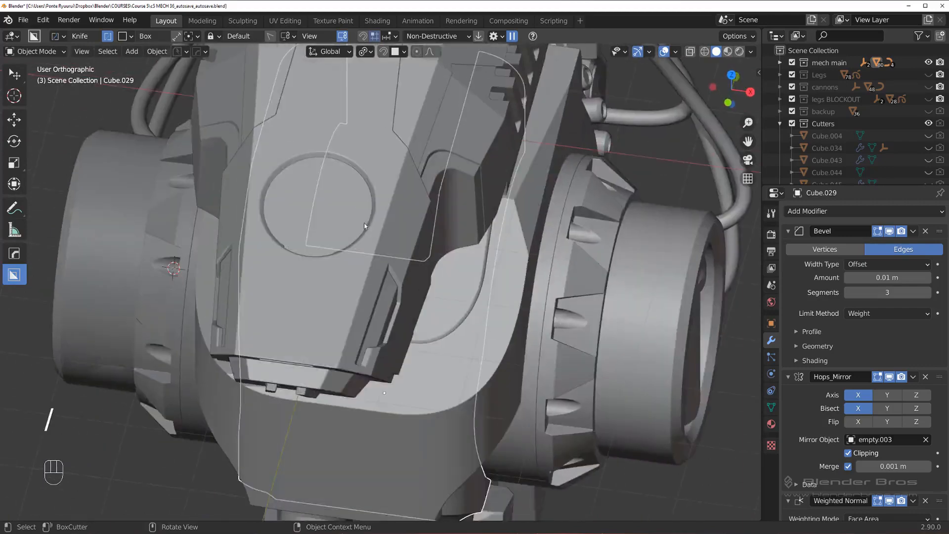
middle_click_drag(426, 246, 640, 218)
scroll(485, 207, "up", 6)
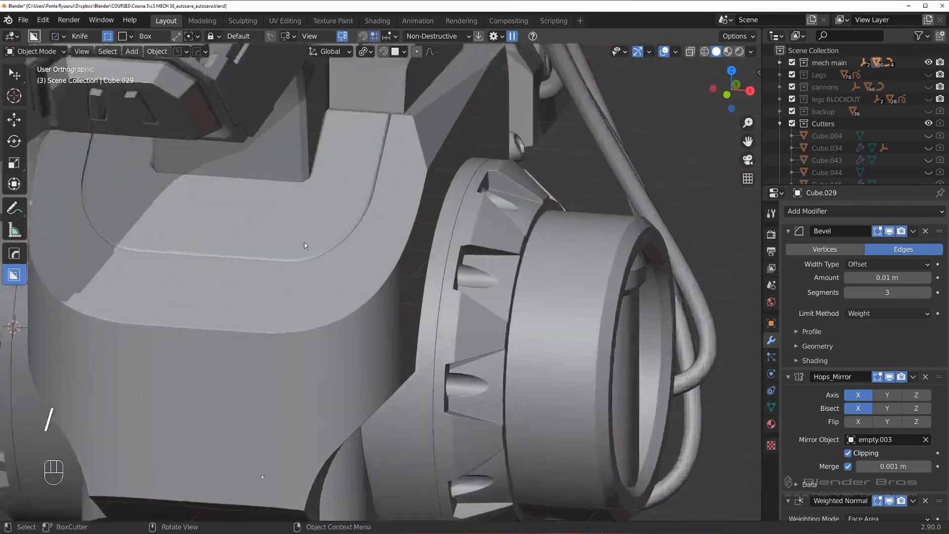
middle_click_drag(304, 243, 387, 279)
scroll(437, 220, "down", 5)
scroll(437, 220, "up", 5)
Step: Isolate the main body shell Cube.005 in local view and open its mesh for editing
left_click(383, 278)
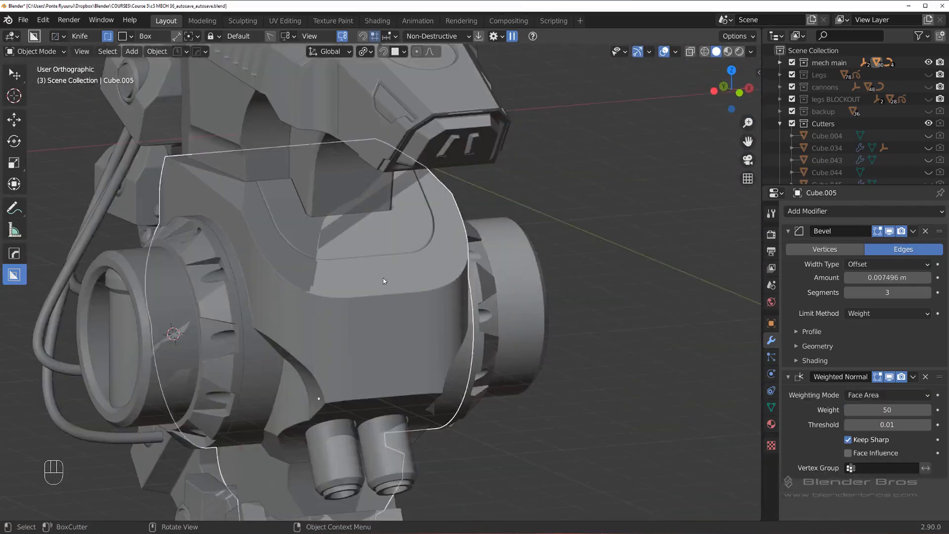
key("slash")
key("Tab")
middle_click_drag(444, 256, 375, 316, "shift")
scroll(375, 317, "up", 3)
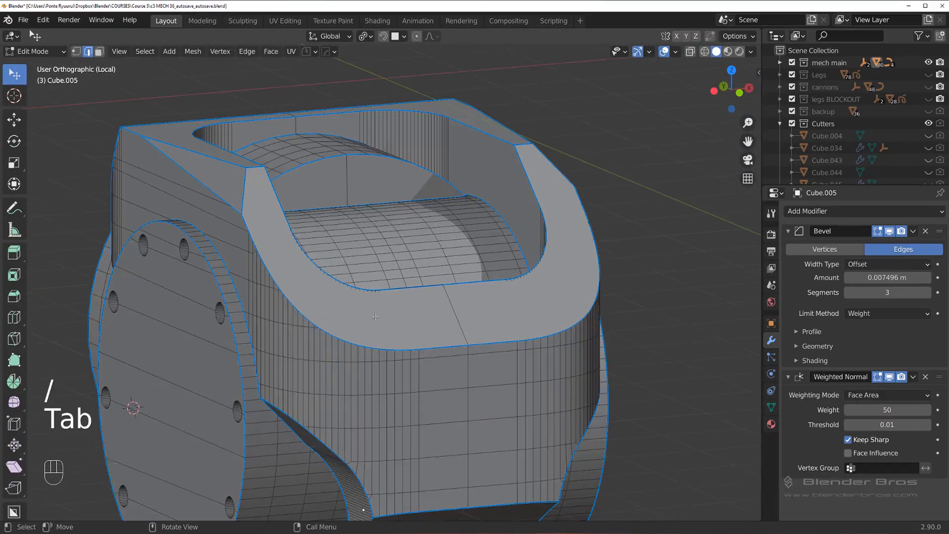
Step: Select the outer edge path around the shell's top rim and bevel it 0.0292 m with 1 segment
left_click(133, 132, "ctrl")
middle_click_drag(132, 132, 330, 222)
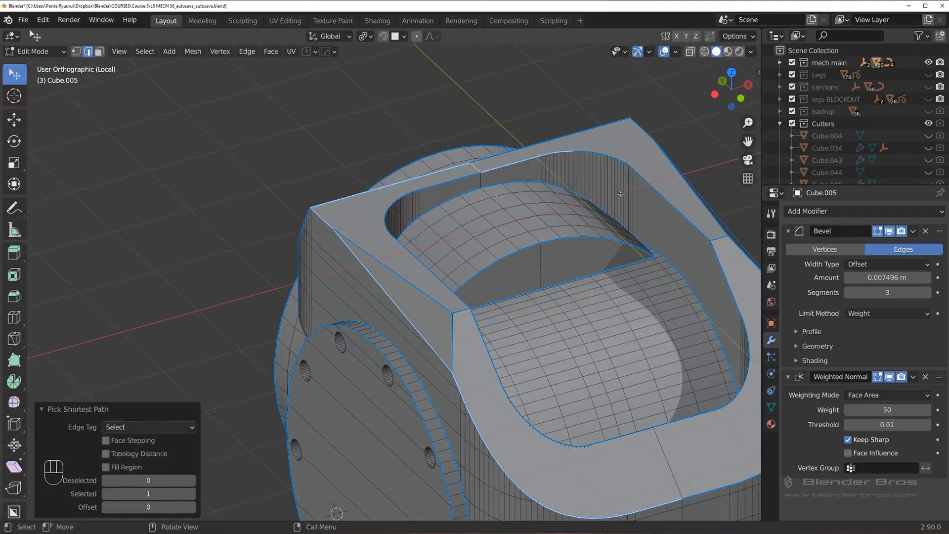
key("ctrl+z")
middle_click_drag(605, 136, 390, 79, "shift")
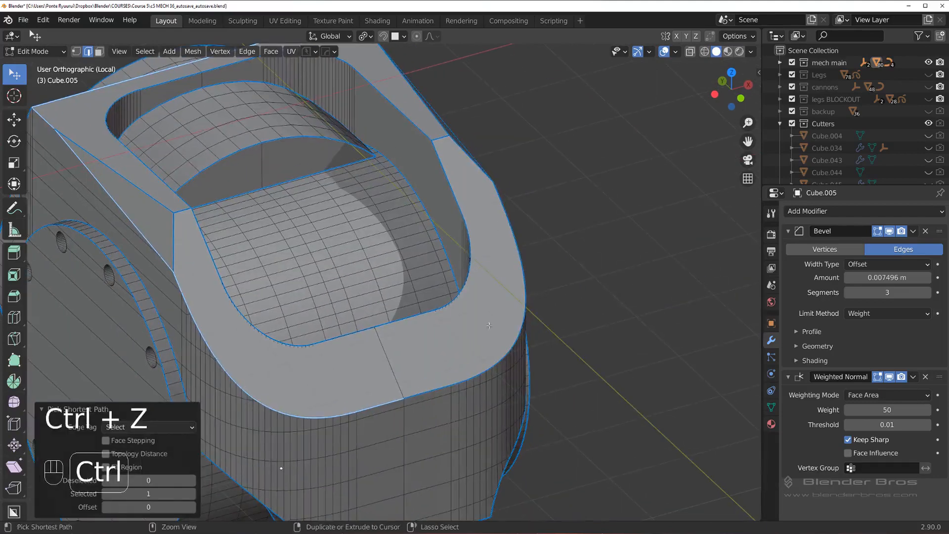
left_click(426, 389, "ctrl")
middle_click_drag(422, 344, 435, 336)
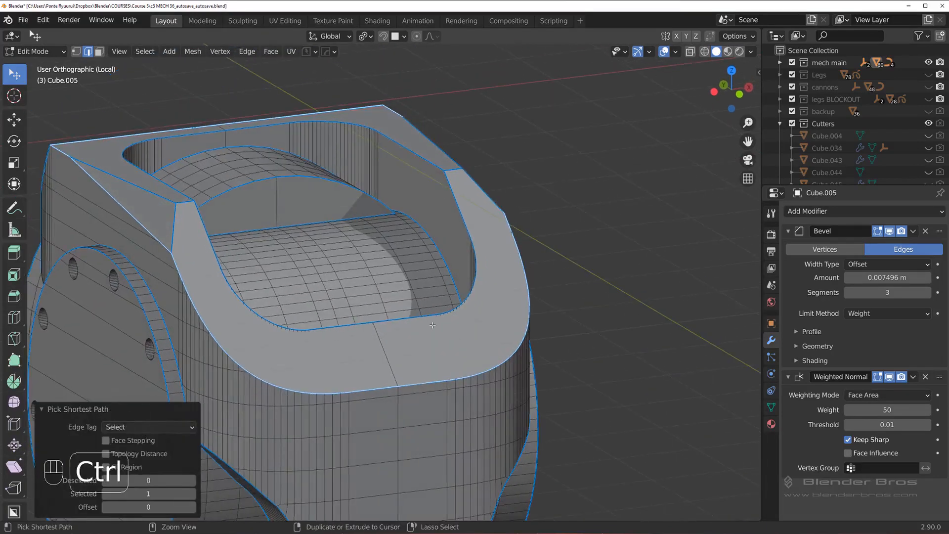
key("ctrl+b")
left_click(460, 330)
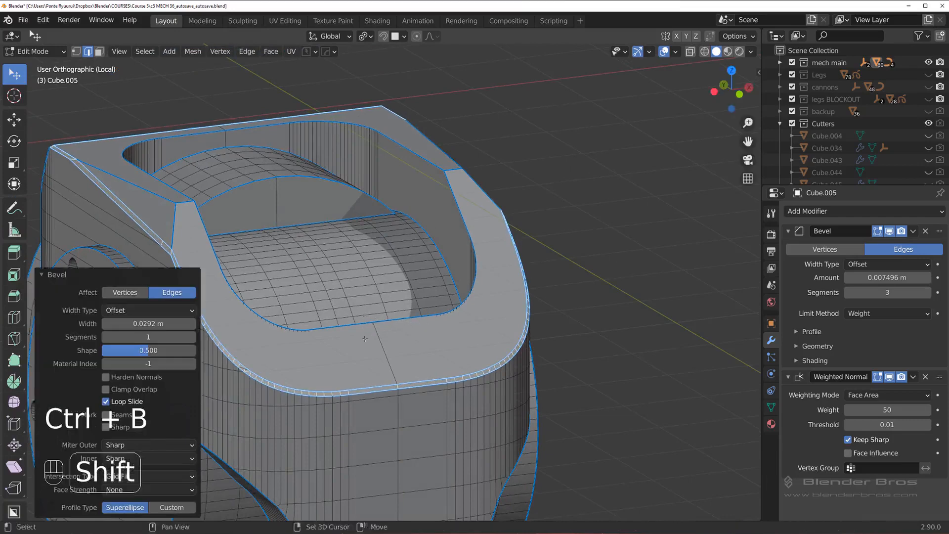
Step: Select the overlapping vertex at the broken junction on the new rim chamfer's lower edge in vertex mode
scroll(494, 321, "up", 8)
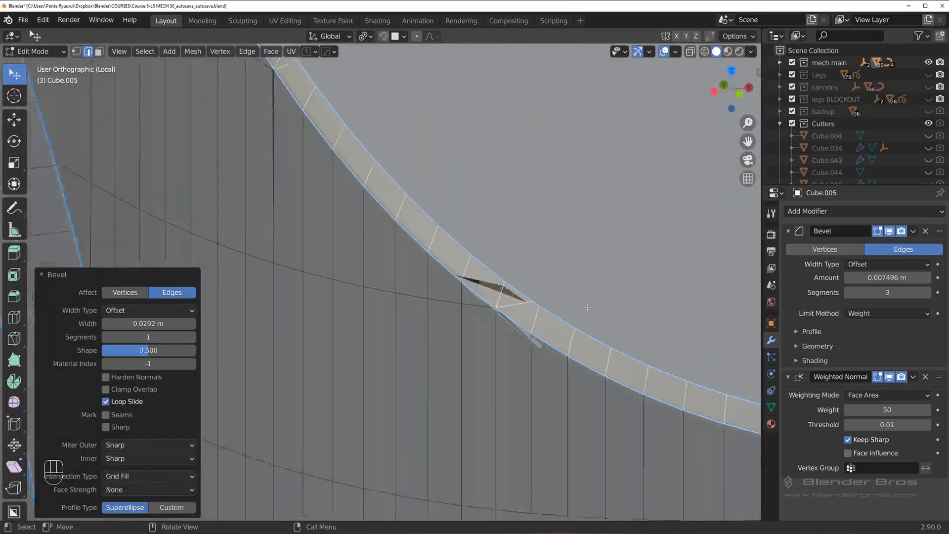
key("Tab")
middle_click_drag(456, 297, 256, 253, "shift")
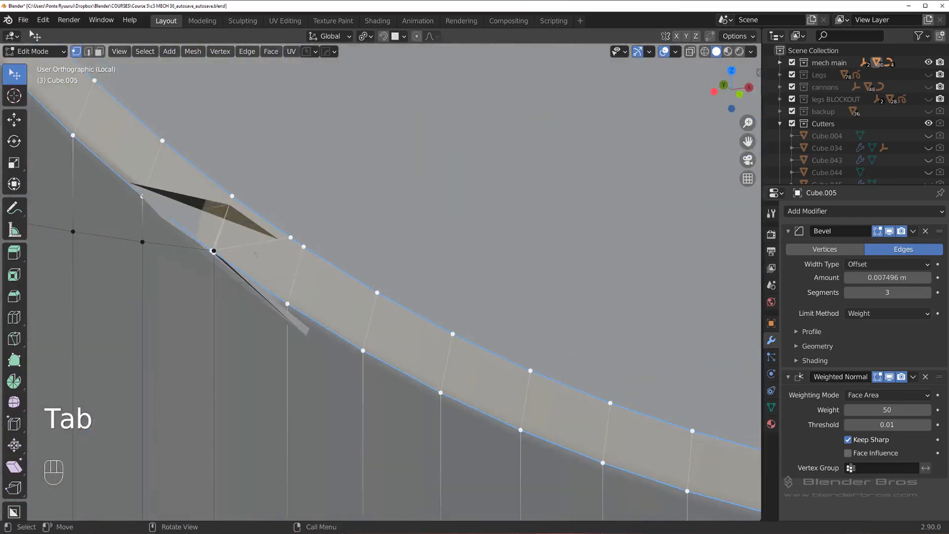
left_click(214, 252)
scroll(215, 251, "up", 3)
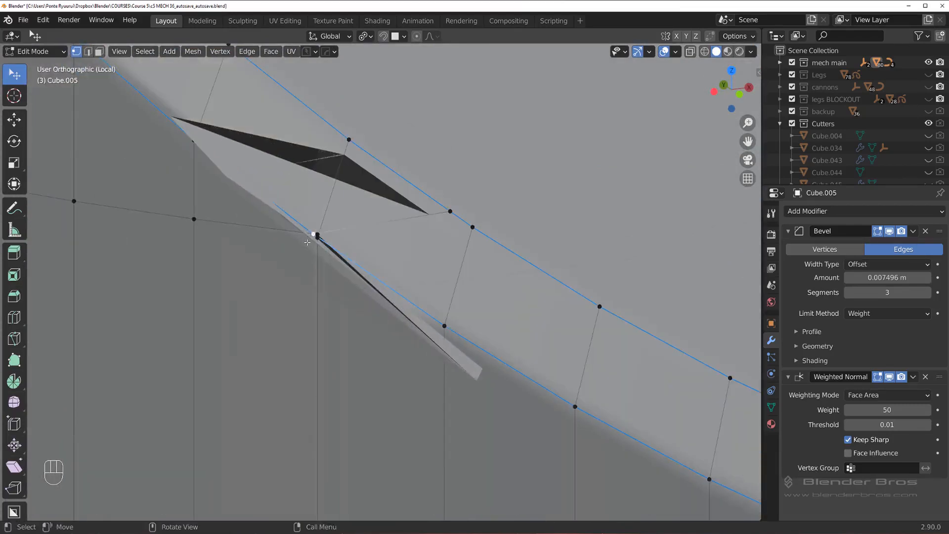
key("g")
key("g")
right_click(273, 208)
key("h")
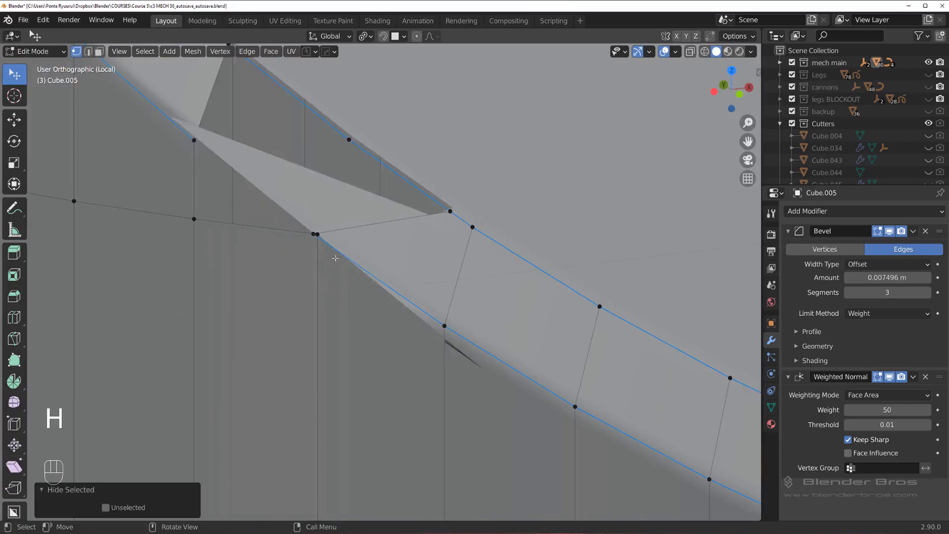
key("ctrl+z")
Step: Slide the overlapping vertices at the chamfer's lower-edge junction and merge them at the last one with MACHIN3 Smart Vert
key("g")
key("g")
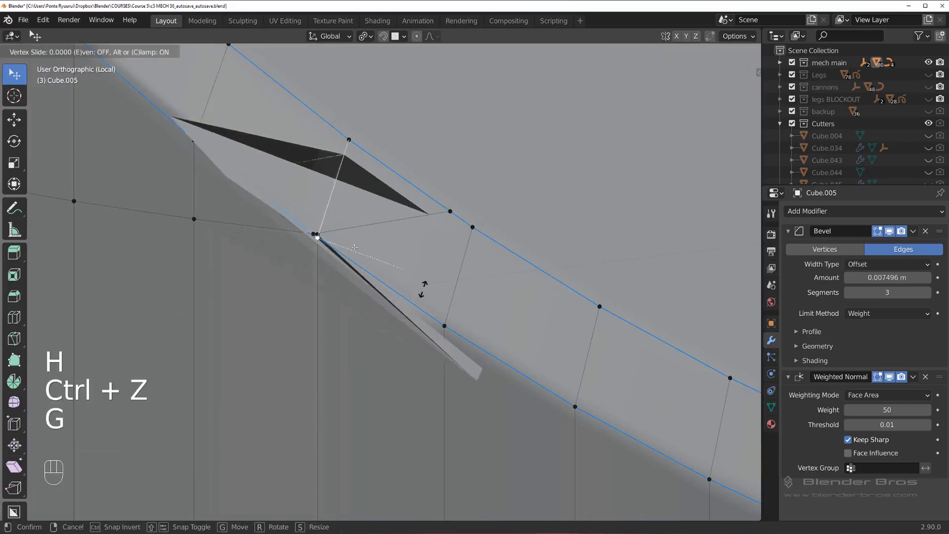
left_click(328, 230)
key("g")
key("g")
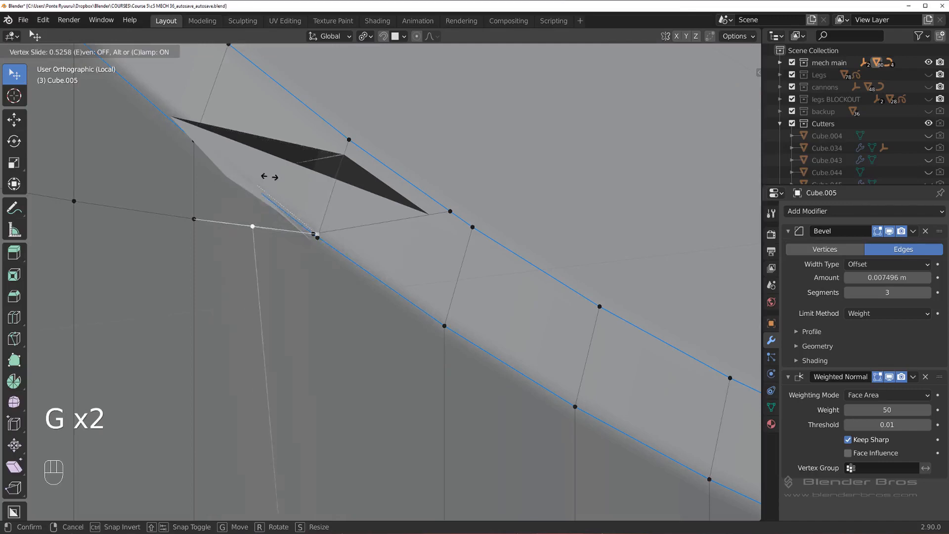
left_click(315, 227)
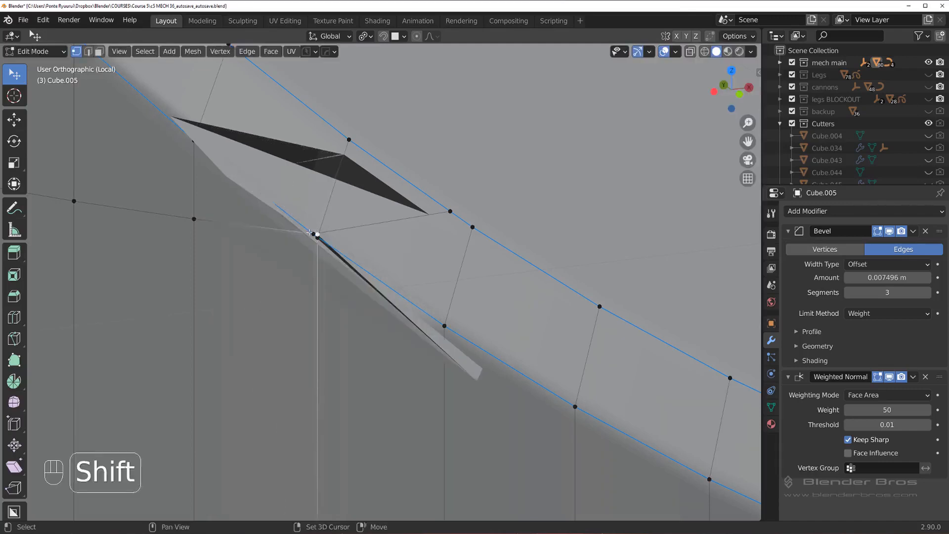
key("1")
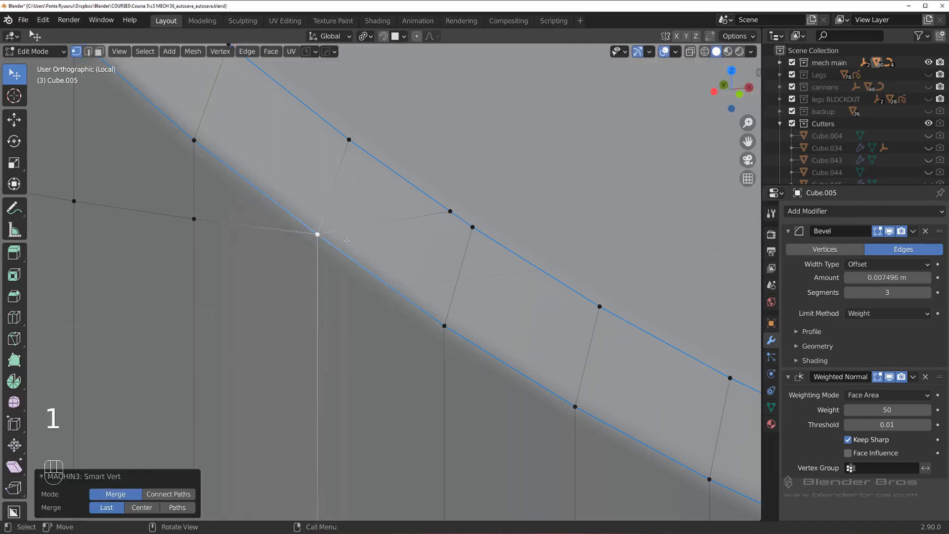
Step: Merge the extra vertex on the chamfer's upper edge into its neighbour, and return to Object Mode to check the rim
scroll(346, 241, "down", 3)
left_click_drag(346, 255, 434, 249)
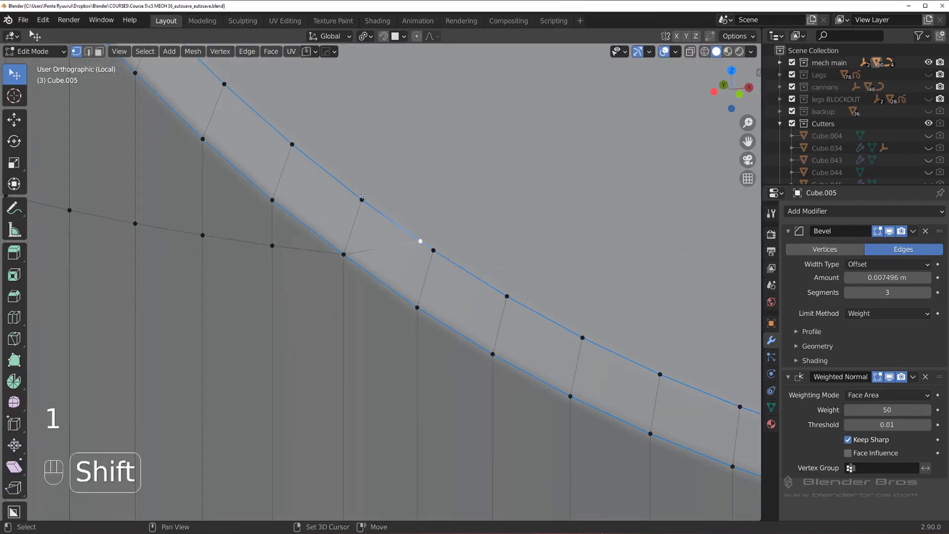
scroll(362, 197, "down", 2)
key("Tab")
left_click(377, 163)
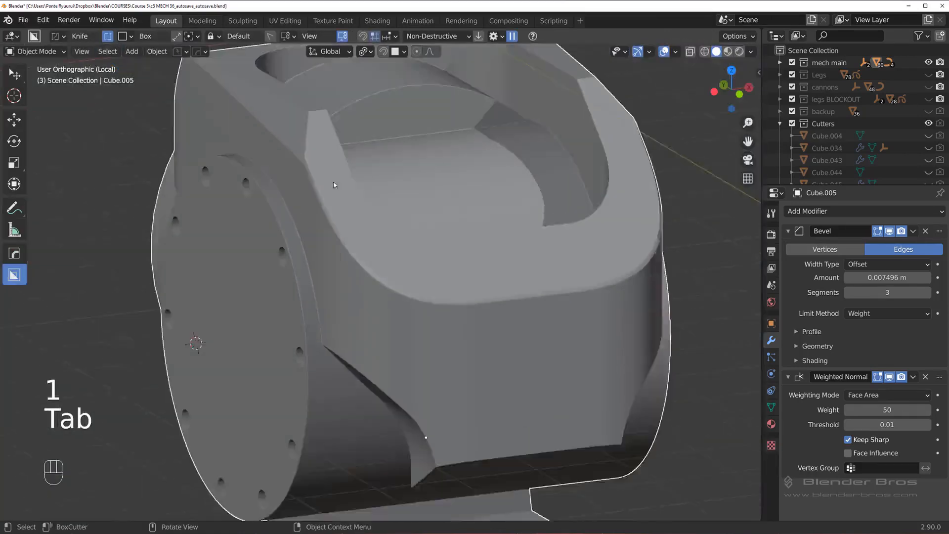
Step: Merge the overlapping vertices on the front chamfer's lower edge and slide the extra vertex on its upper edge with Smart Vert
scroll(334, 185, "up", 5)
key("Tab")
middle_click_drag(349, 227, 367, 298, "shift")
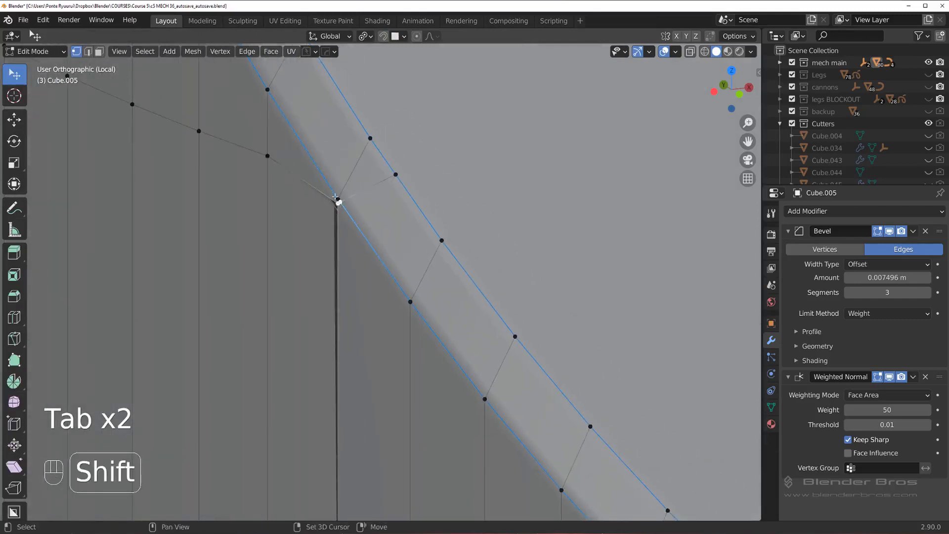
key("1")
left_click(396, 173)
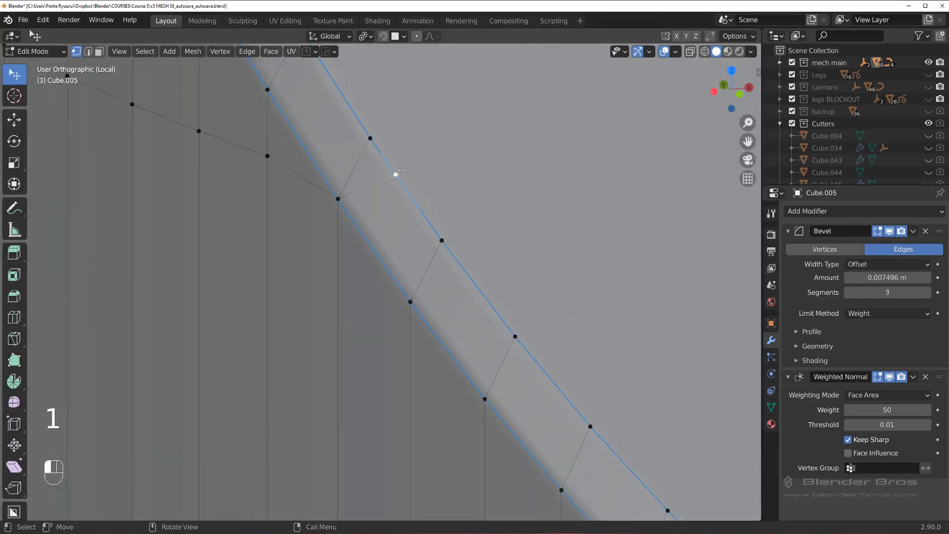
key("shift+1")
key("Tab")
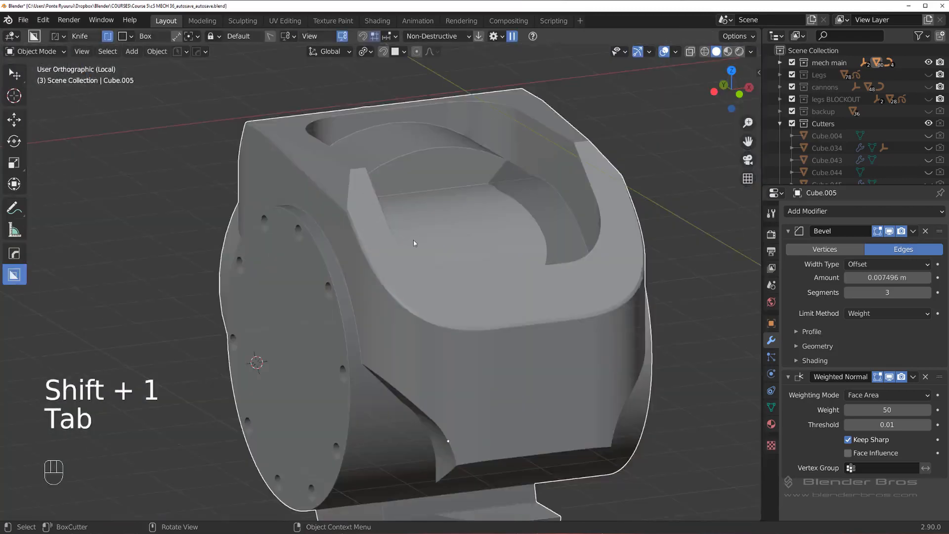
Step: Mirror the cleaned-up front chamfer to the shell's other side across the X axis with the Symmetry gizmo
middle_click_drag(414, 243, 361, 235)
key("alt+x")
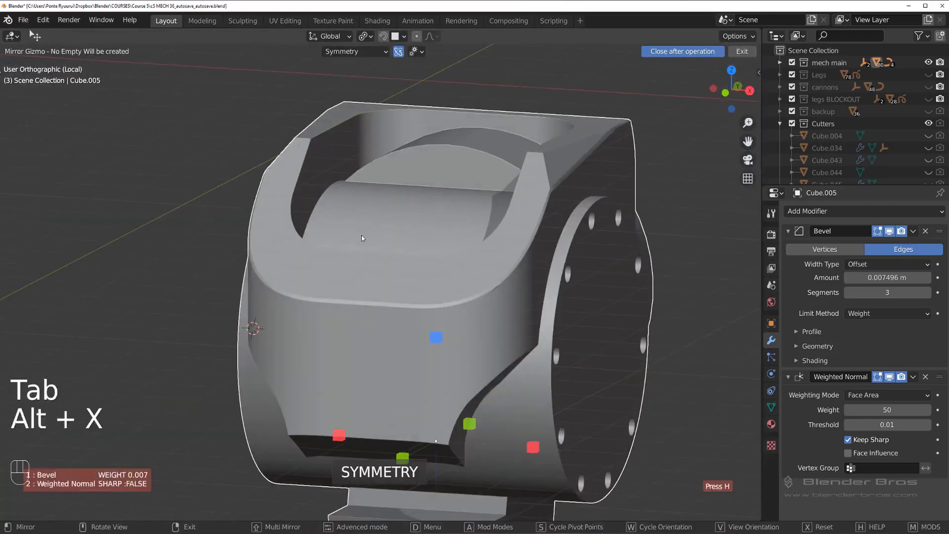
left_click(340, 434)
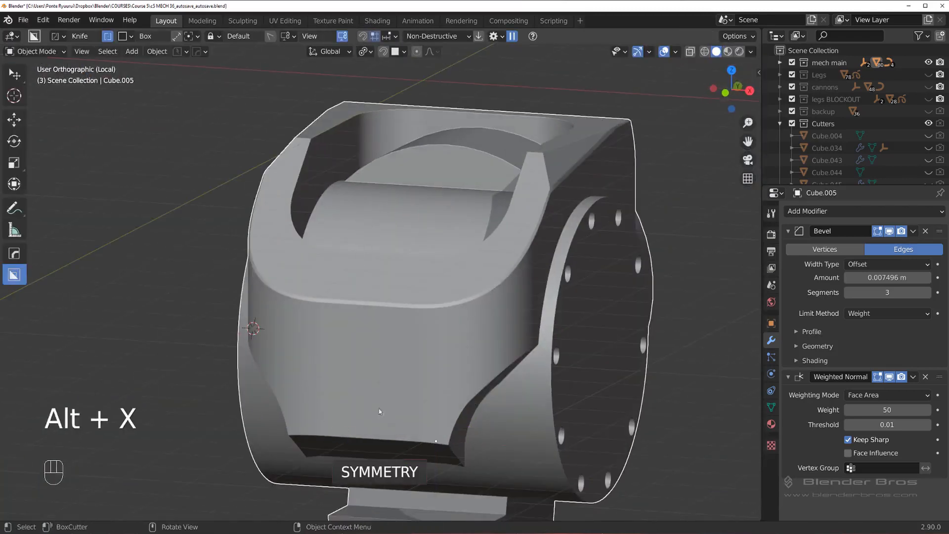
Step: Examine the chamfer's vertices and edges at the shell's rear rim corner in Edit Mode
middle_click_drag(503, 232, 423, 270)
scroll(339, 253, "up", 4)
scroll(423, 271, "up", 7)
scroll(354, 261, "up", 3)
middle_click_drag(541, 244, 372, 313, "shift")
key("Tab")
scroll(308, 275, "up", 2)
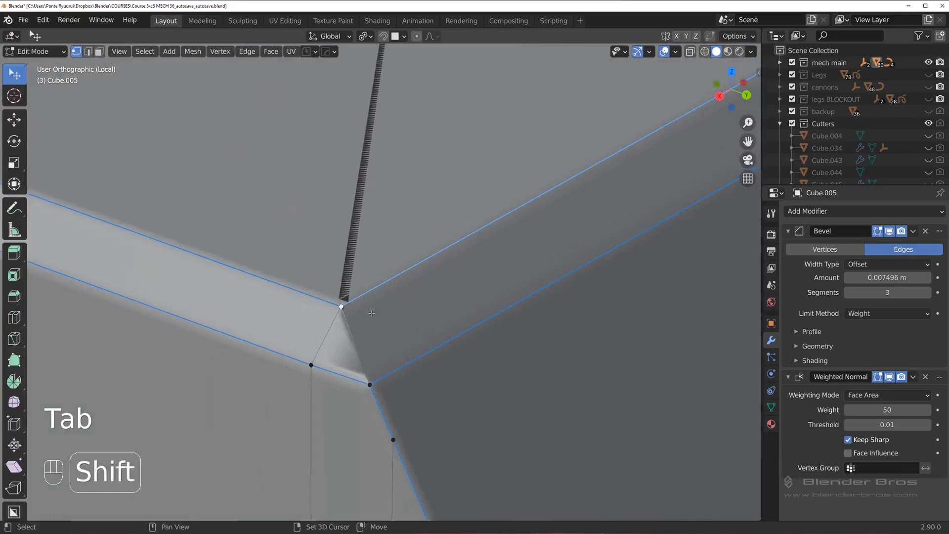
key("2")
middle_click(318, 332, "alt")
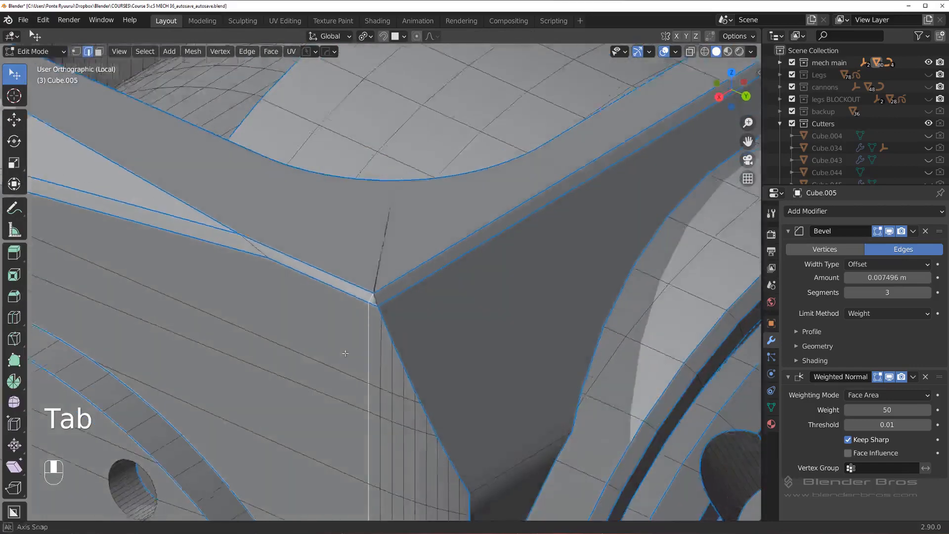
middle_click_drag(318, 331, 356, 366, "shift")
key("ctrl+Tab")
left_click(336, 280)
middle_click_drag(337, 280, 335, 280, "shift")
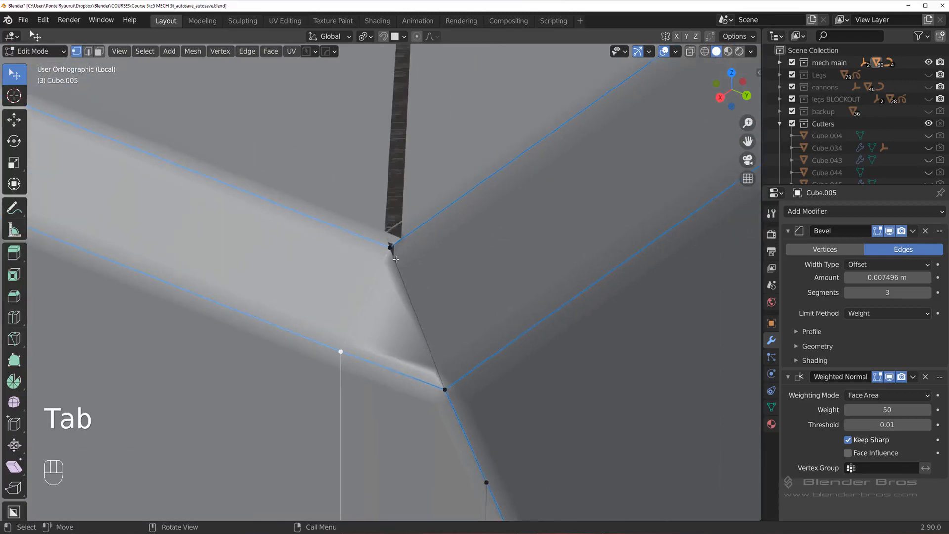
key("3")
scroll(424, 246, "up", 4)
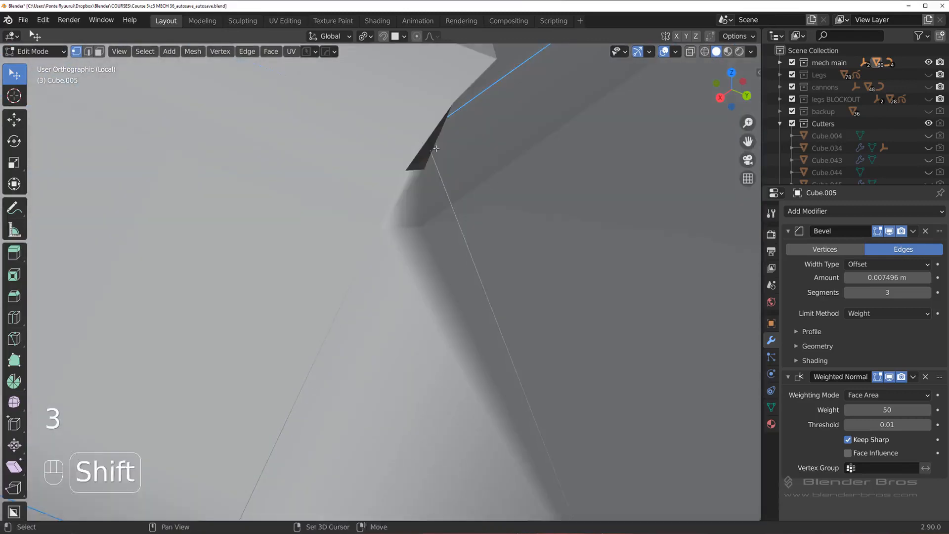
key("ctrl+z")
middle_click_drag(396, 227, 338, 247, "shift")
key("Tab")
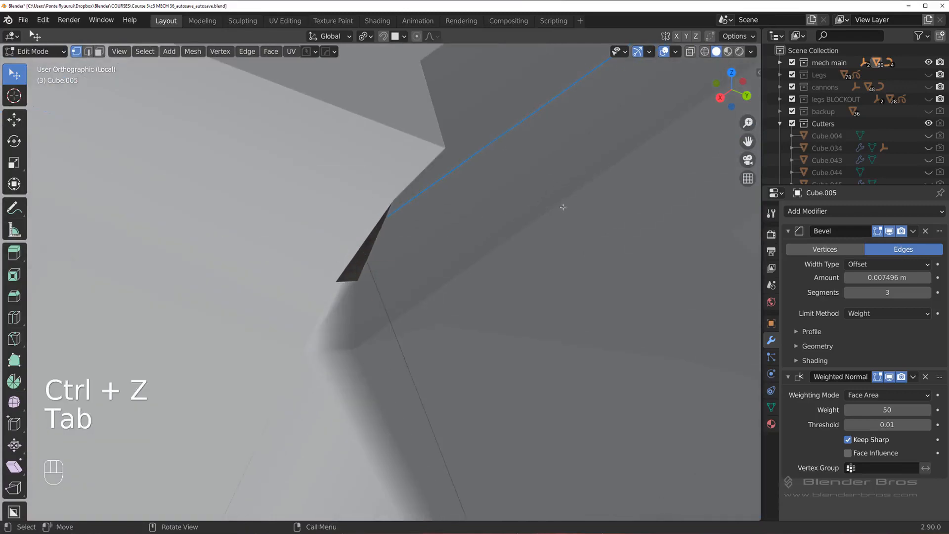
Step: Show the viewport's clipping settings and examine the dark gap at the rear rim corner in Object Mode and Edit Mode
key("n")
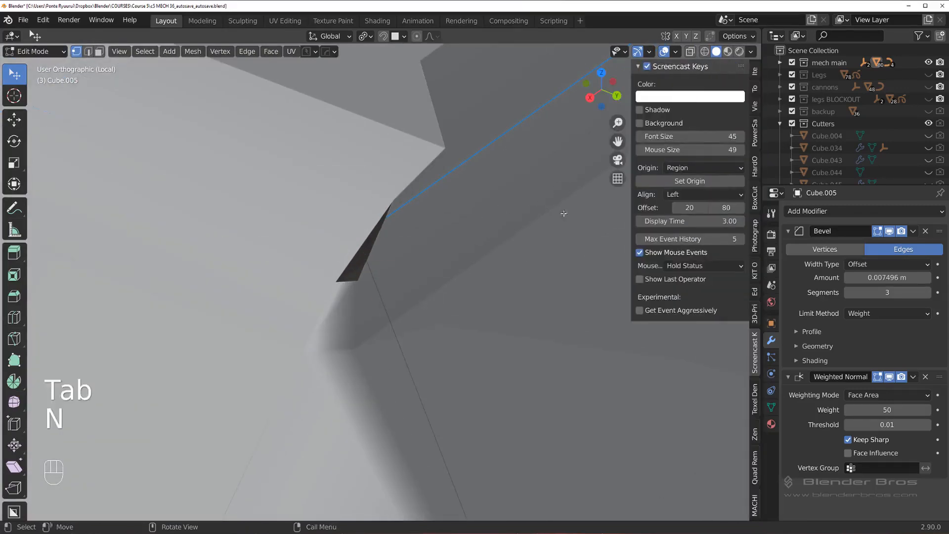
left_click(753, 107)
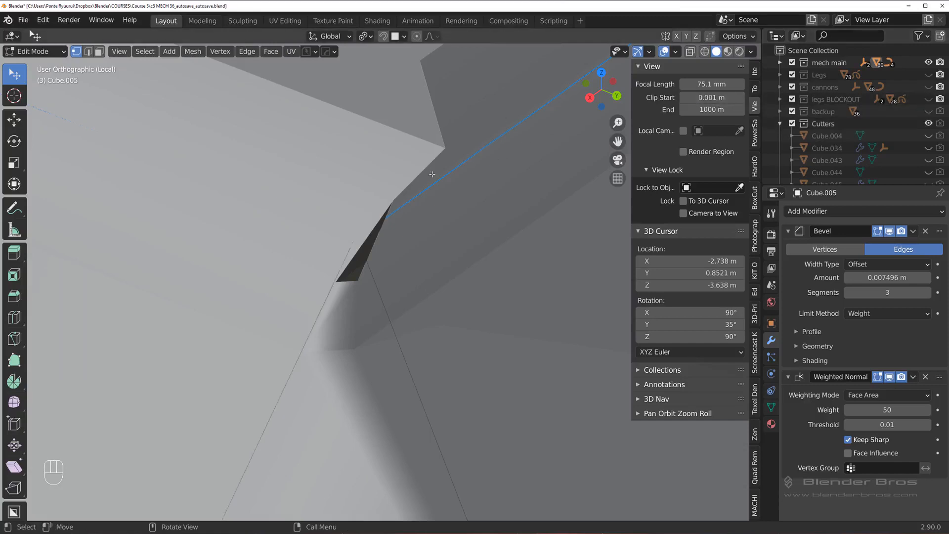
key("Tab")
middle_click_drag(392, 131, 373, 218)
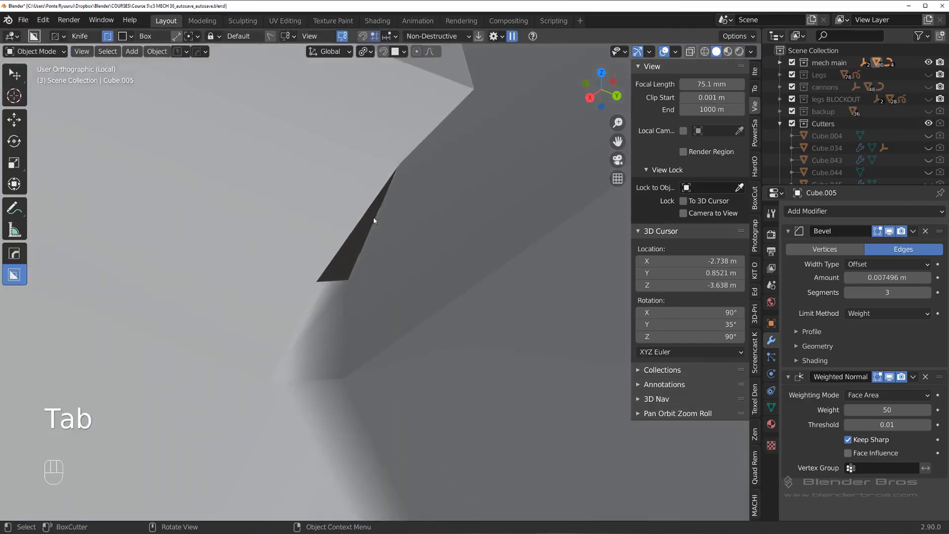
key("Tab")
key("Tab")
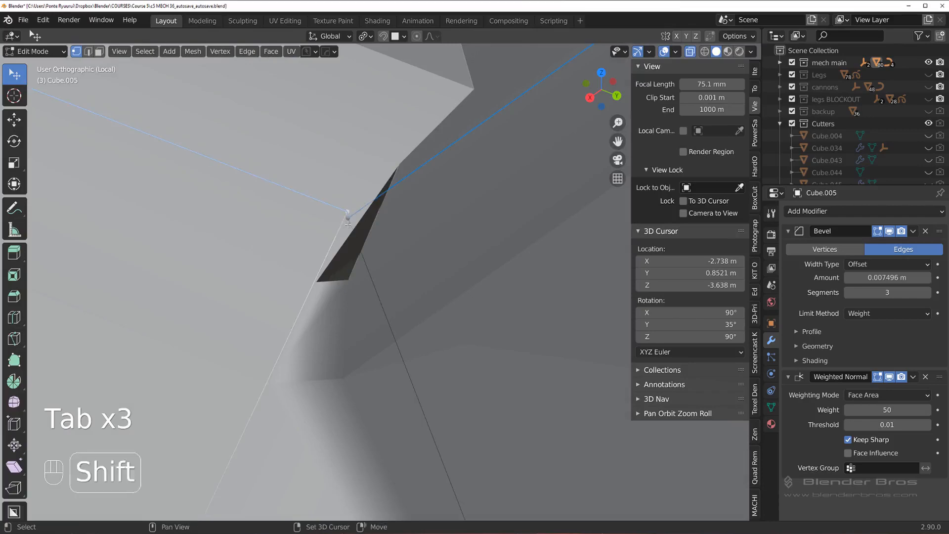
Step: Try merging the overlapping vertices at the rear rim corner with Smart Vert, and undo the merge
key("1")
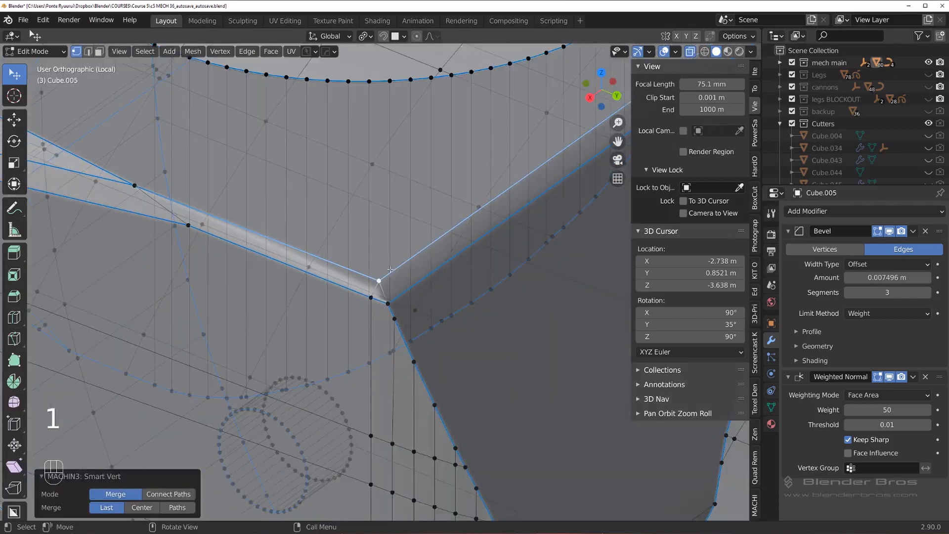
key("ctrl+z")
middle_click_drag(384, 248, 339, 230)
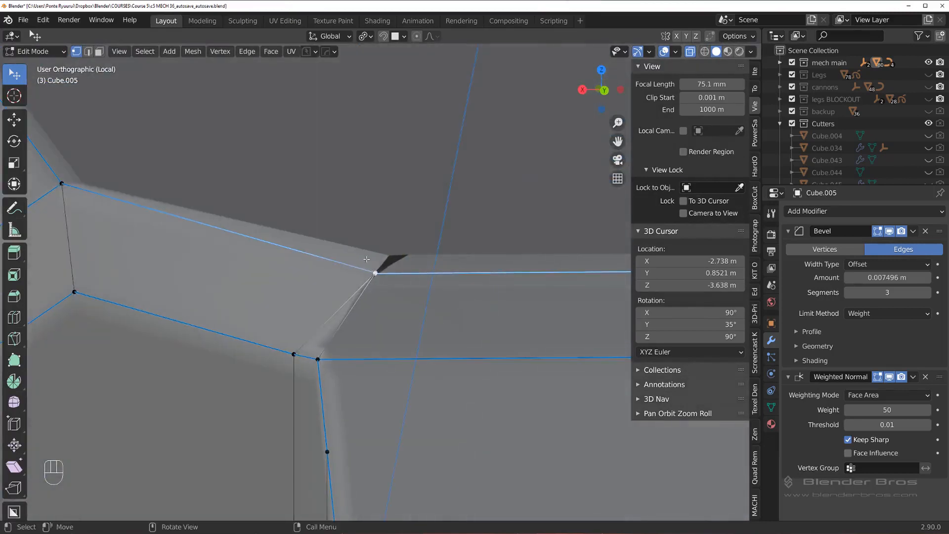
Step: Merge the overlapping vertices at the rear corner's upper chamfer edge at the last one with MACHIN3 Smart Vert
left_click(378, 214)
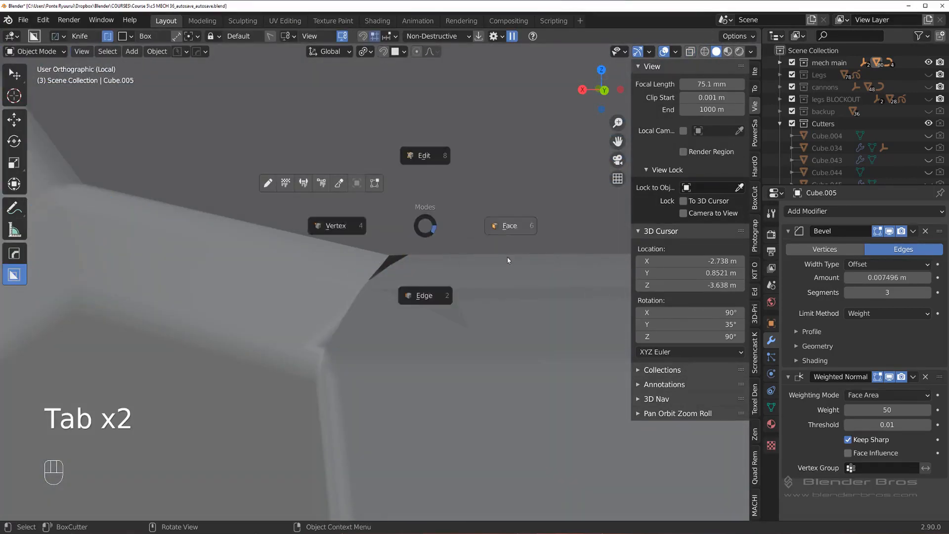
key("Tab")
middle_click_drag(346, 250, 346, 159)
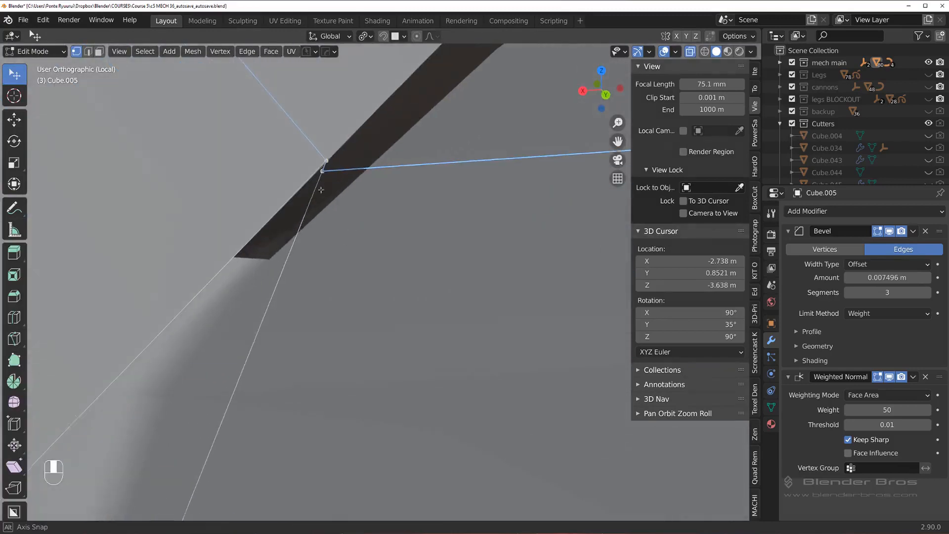
mouse_move(321, 190)
middle_mouse_down()
mouse_move(306, 168)
mouse_move(356, 200)
mouse_move(379, 252)
mouse_move(367, 253)
middle_mouse_up()
key("1")
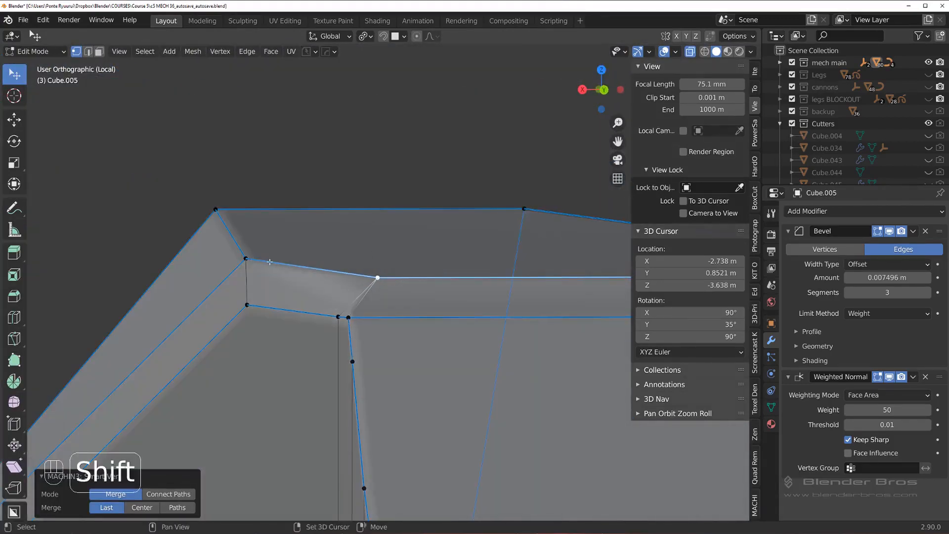
Step: Align the merged corner vertex and the neighbouring upper chamfer vertex to the Top with MACHIN3 Align, and return to Object Mode
key("alt+a")
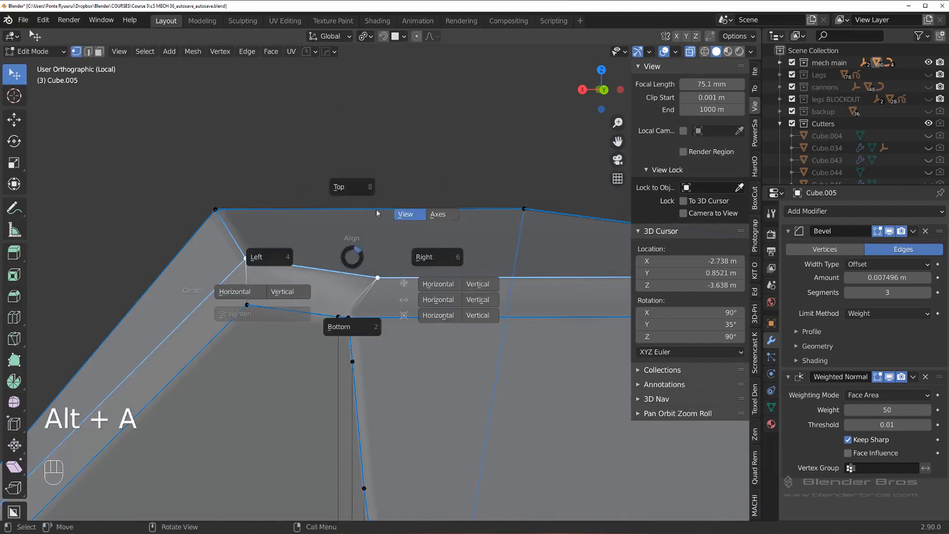
left_click(363, 192)
key("Tab")
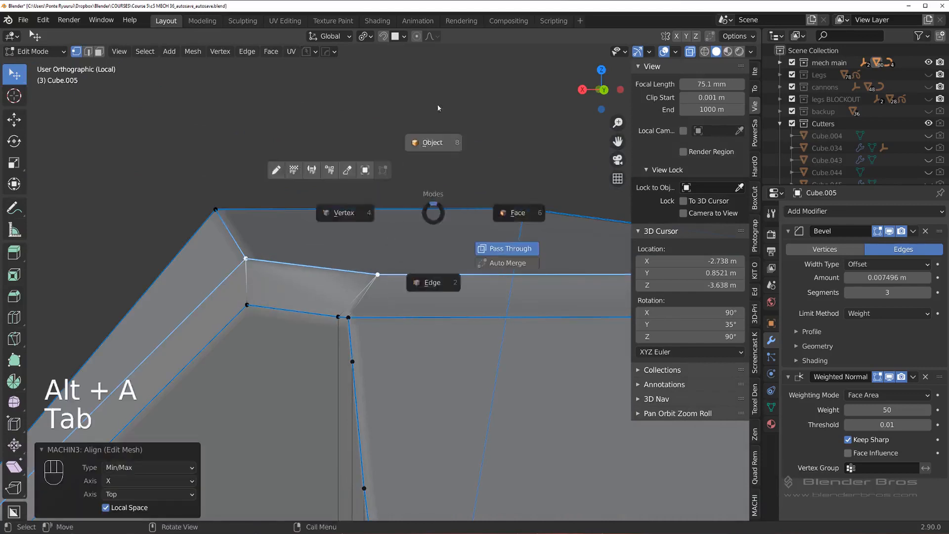
left_click(438, 109)
Step: Inspect the shading of the aligned chamfer around the shell's rear rim corner
middle_click_drag(381, 179, 338, 217)
scroll(387, 221, "down", 11)
middle_click_drag(389, 257, 511, 267)
scroll(494, 277, "down", 5)
middle_click_drag(435, 313, 344, 254, "shift")
scroll(356, 257, "up", 9)
middle_click_drag(395, 272, 317, 223, "shift")
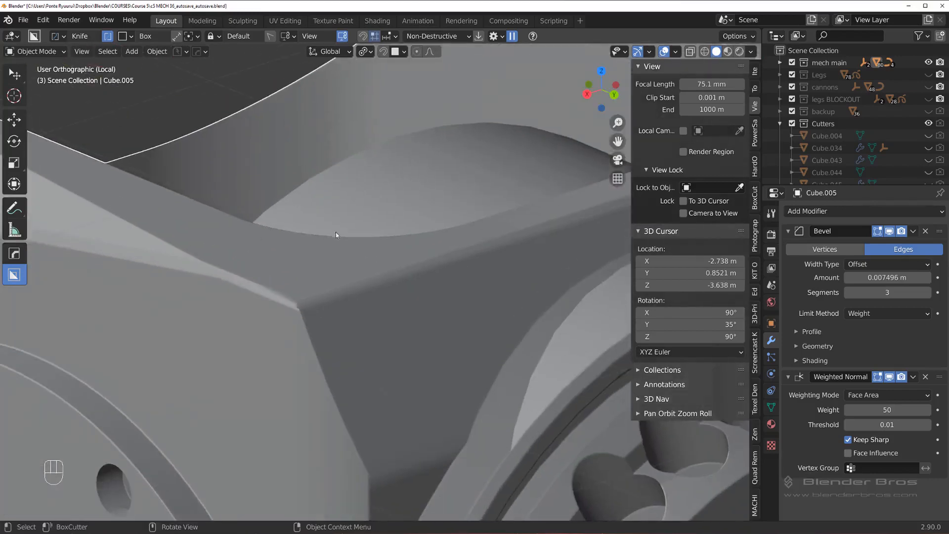
Step: Set the viewport's Clip Start to 0.01 m, check the rim corner up close and hide the view settings
scroll(343, 267, "down", 7)
scroll(321, 256, "up", 8)
middle_click_drag(307, 256, 579, 279, "shift")
scroll(337, 253, "up", 7)
middle_click_drag(338, 253, 409, 285, "shift")
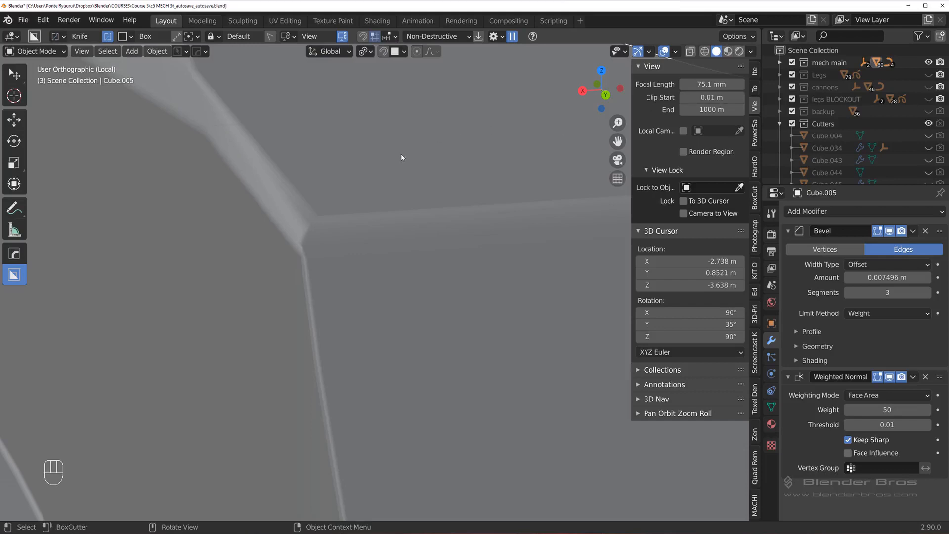
key("n")
scroll(405, 183, "down", 8)
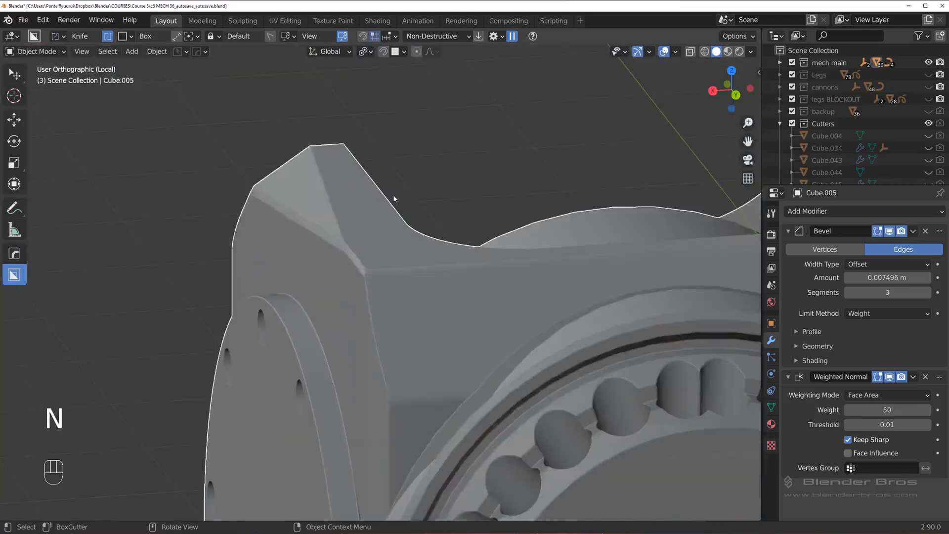
Step: Mark the short edge across the chamfer at the rear rim corner as sharp, and return to Object Mode
scroll(385, 210, "up", 9)
middle_click_drag(380, 216, 444, 204)
left_click(269, 270)
key("Tab")
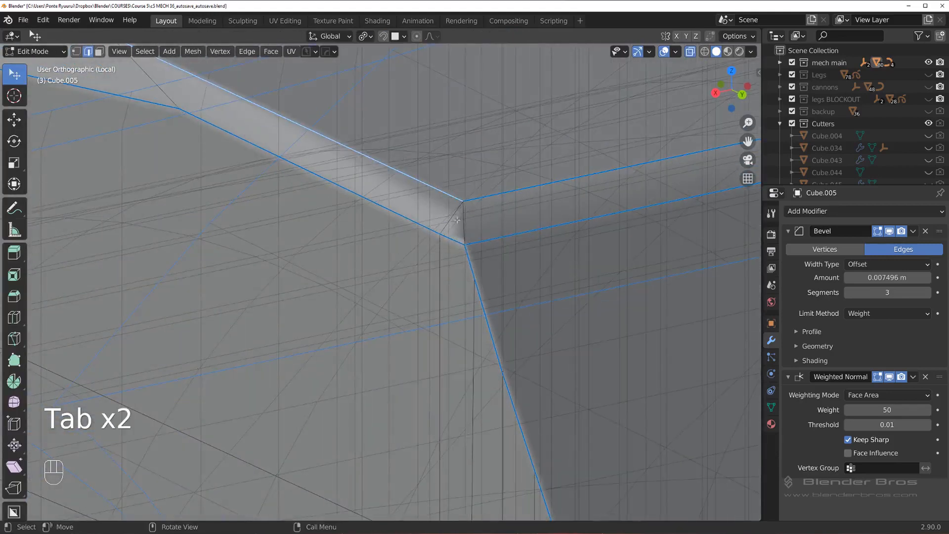
key("q")
key("Tab")
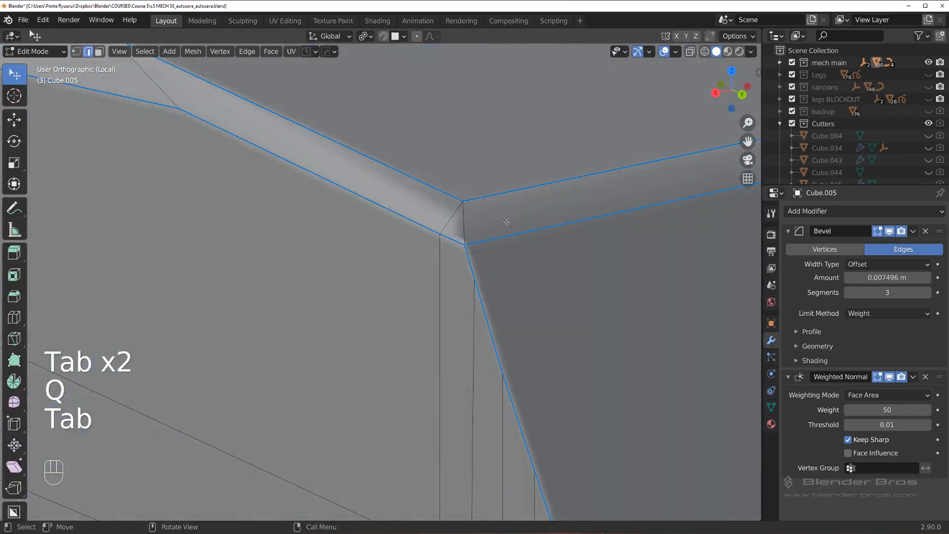
key("q")
left_click(461, 226)
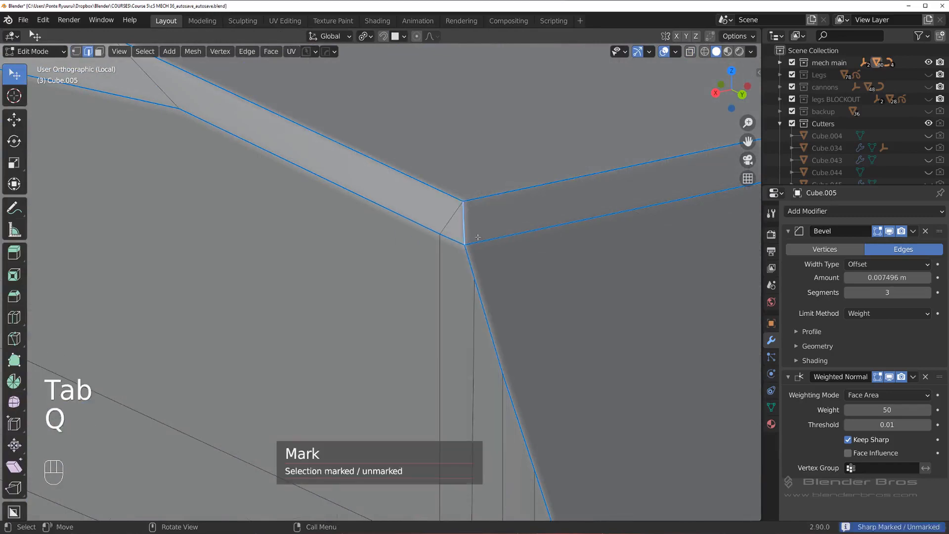
key("Tab")
Step: Mirror the corrected rear rim corner across the X axis with the Symmetry gizmo
scroll(360, 357, "down", 5)
key("alt+x")
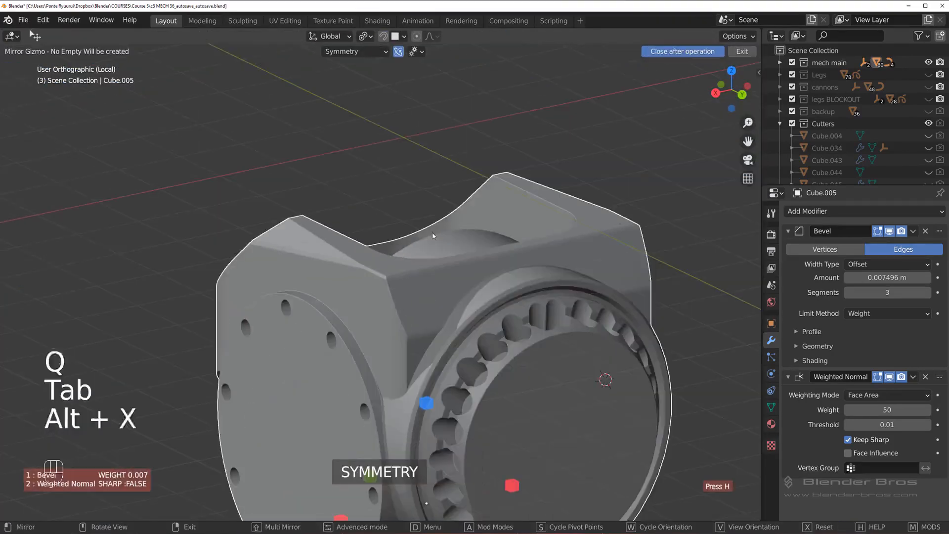
left_click(319, 388)
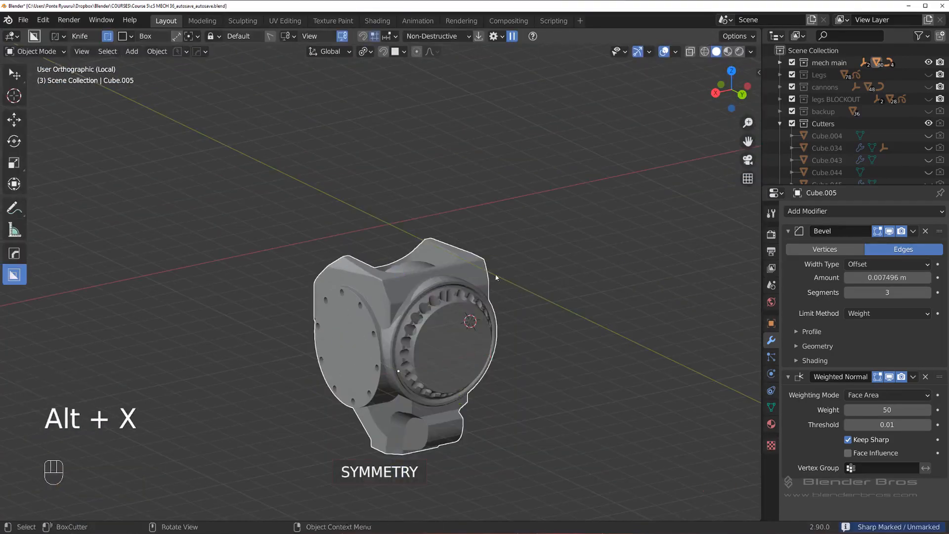
Step: Examine the rear circular opening's rim and the ring of rounded pockets inside it for shading and geometry problems
middle_click_drag(497, 276, 324, 291)
scroll(388, 283, "up", 8)
scroll(381, 221, "down", 3)
scroll(350, 207, "up", 3)
scroll(255, 387, "up", 3)
middle_click_drag(257, 390, 367, 262, "shift")
middle_click_drag(429, 256, 441, 225, "shift")
scroll(385, 265, "down", 2)
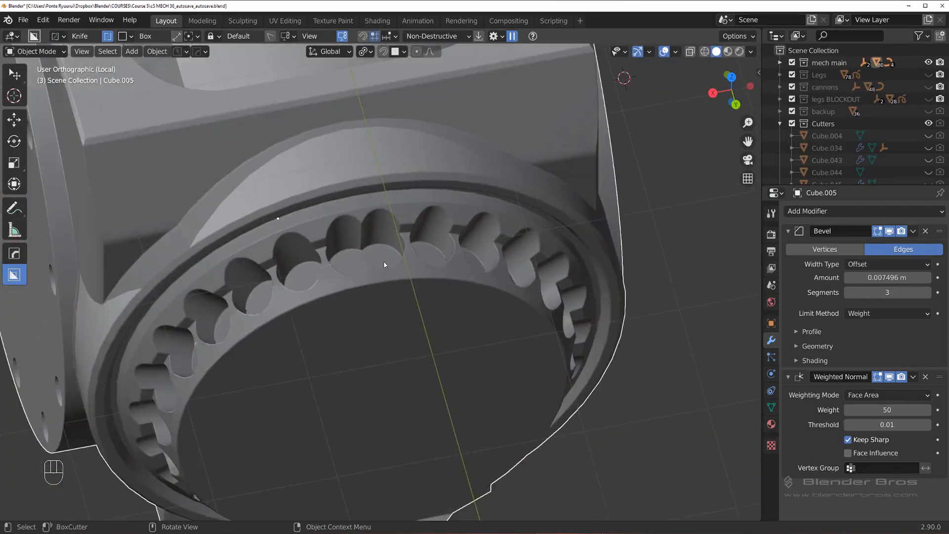
scroll(331, 252, "down", 3)
middle_click_drag(332, 251, 402, 168)
scroll(401, 168, "up", 6)
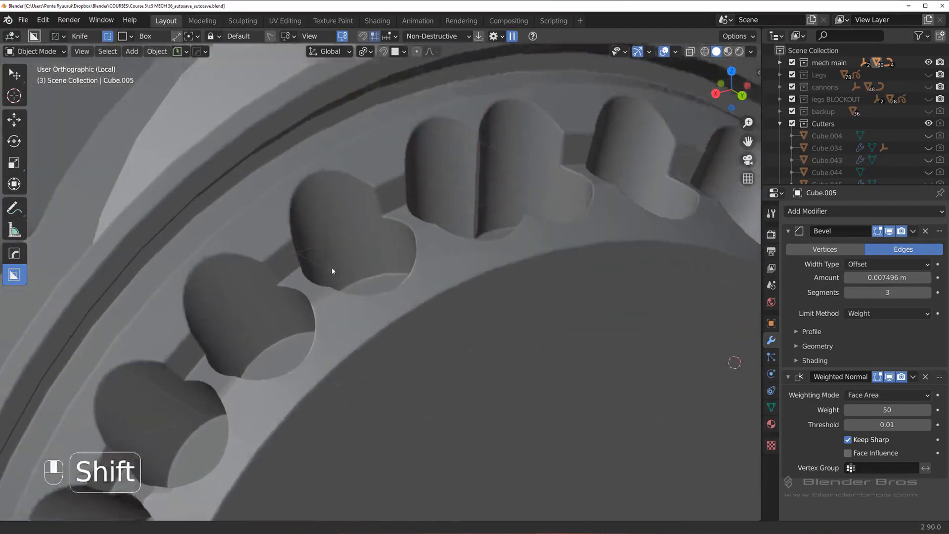
middle_click_drag(333, 269, 243, 225, "shift")
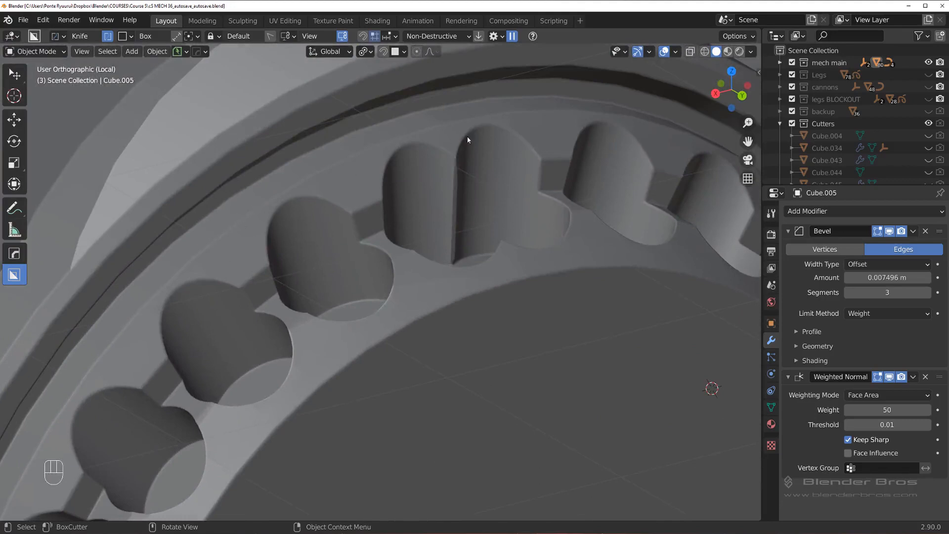
scroll(437, 190, "down", 3)
middle_click_drag(437, 195, 420, 230)
scroll(390, 237, "up", 4)
scroll(328, 244, "down", 9)
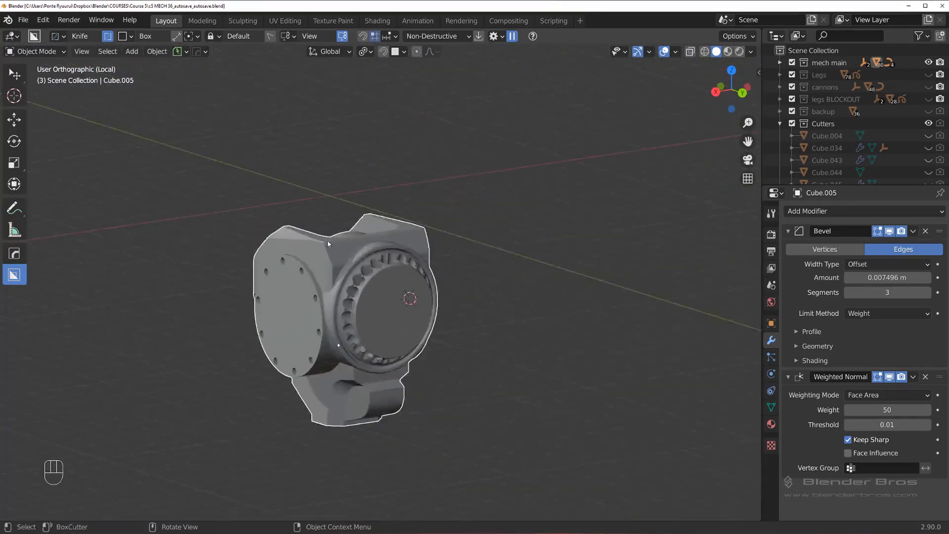
Step: Leave local view to show the shell with the rest of the mech, and switch the viewport to perspective projection
middle_click_drag(329, 243, 431, 221)
key("slash")
scroll(436, 240, "up", 5)
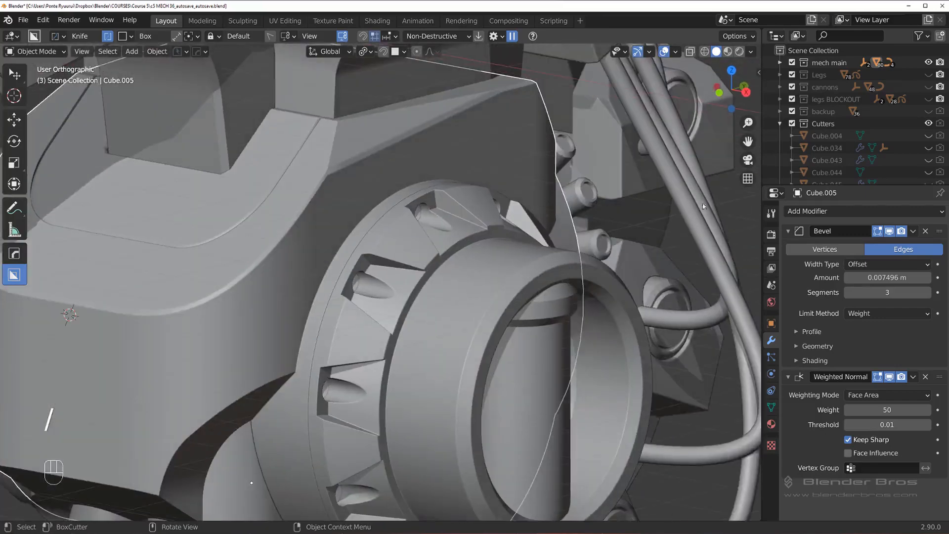
left_click(751, 181)
scroll(521, 233, "down", 3)
scroll(343, 225, "up", 4)
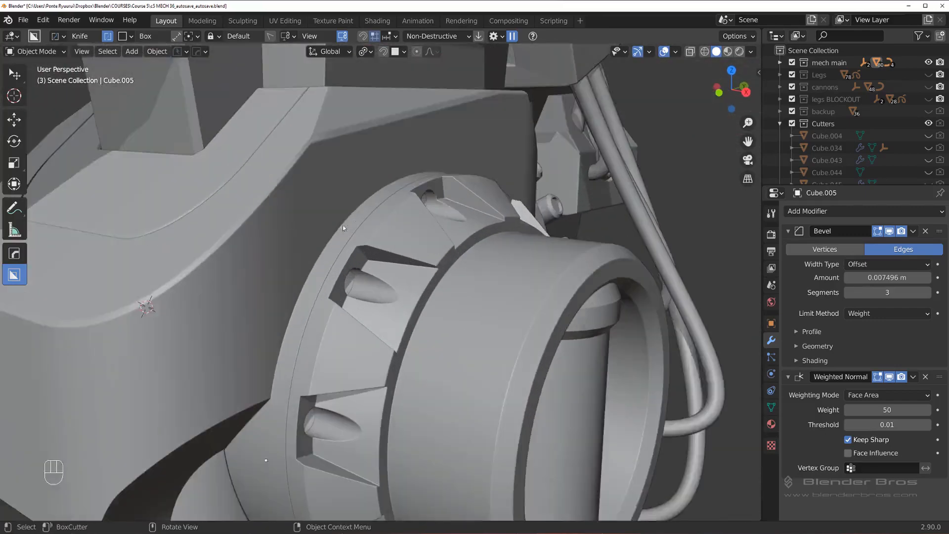
Step: Save the scene as the next numbered version, MECH 37, with the whole mech in view
middle_click_drag(343, 225, 293, 232)
scroll(369, 254, "down", 8)
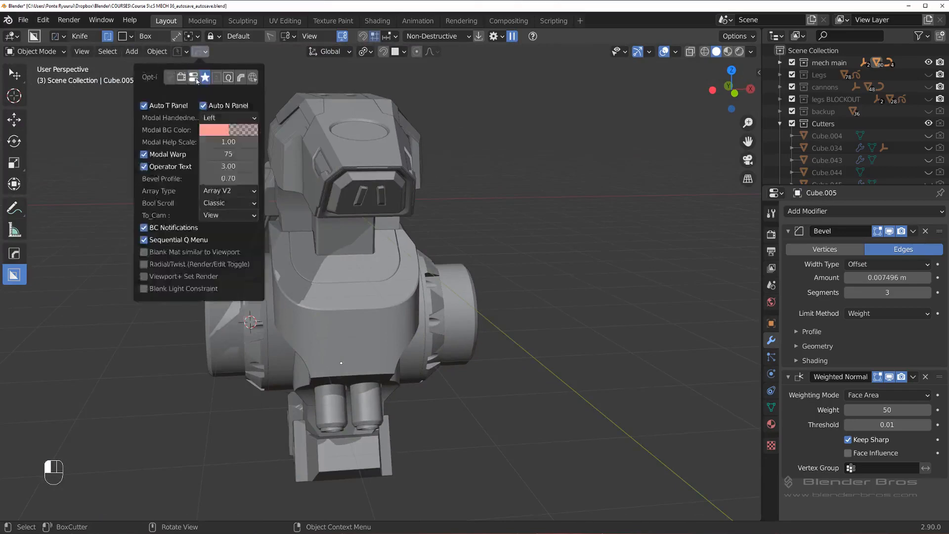
mouse_move(179, 49)
left_click(177, 99)
Step: Isolate the main body shell and the upright plates above it in local view, with Slice_Plate selected
scroll(462, 180, "up", 4)
middle_click_drag(226, 191, 189, 274, "shift")
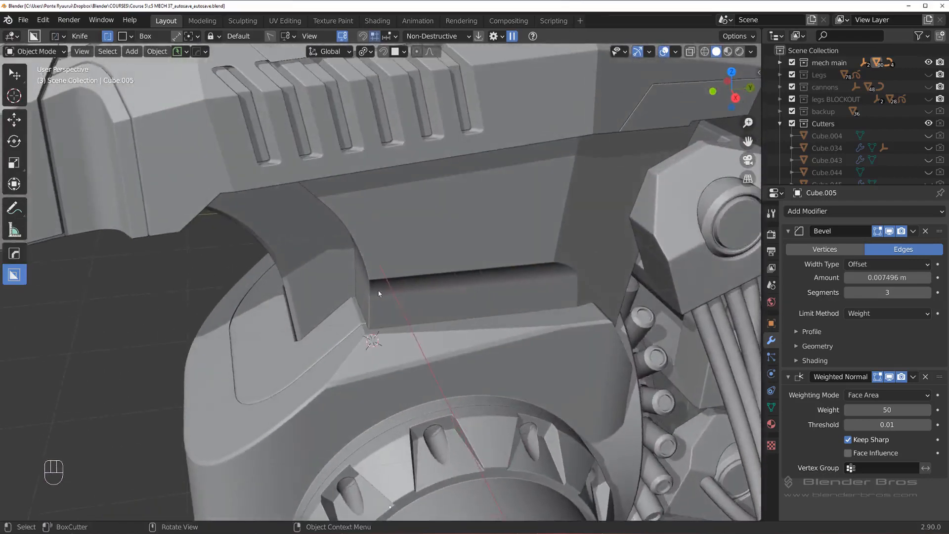
scroll(384, 293, "up", 3)
middle_click_drag(453, 309, 468, 219, "shift")
left_click(345, 264)
key("g")
left_click(360, 270, "shift")
key("KP_Divide")
left_click(468, 218)
Step: Clear Slice_Plate's modifier stack by applying Boolean and Hops_Mirror and deleting Bevel
key("ctrl+grave")
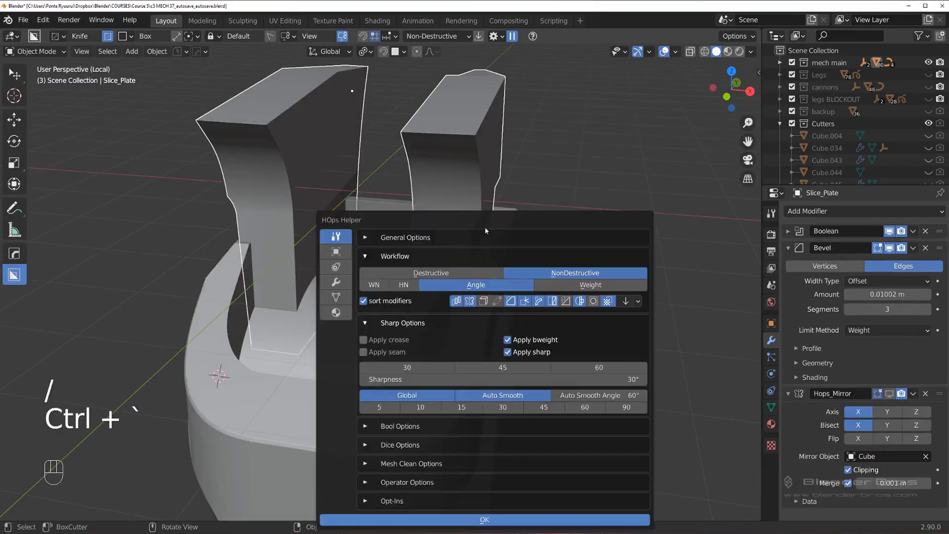
left_click(335, 282)
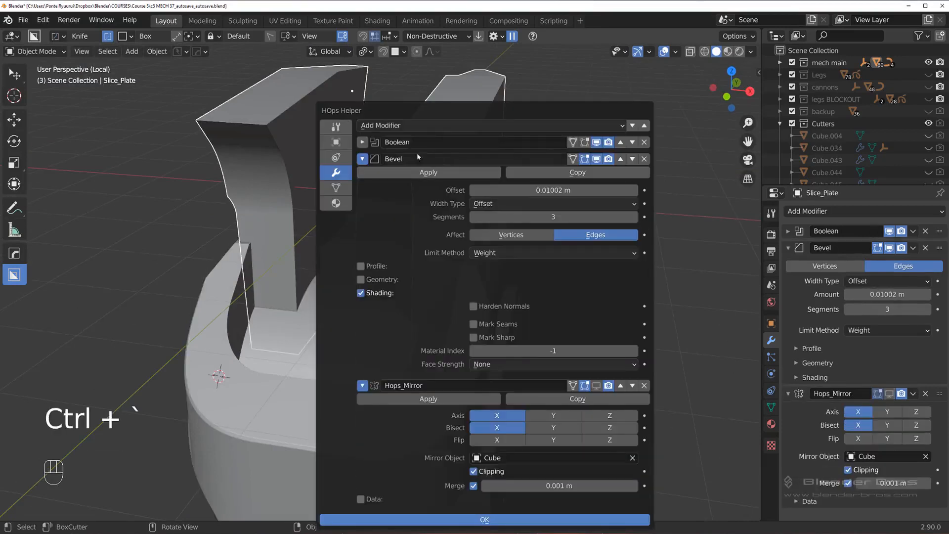
scroll(553, 233, "down", 5)
middle_click_drag(461, 289, 409, 268)
scroll(421, 268, "up", 3)
key("ctrl+grave")
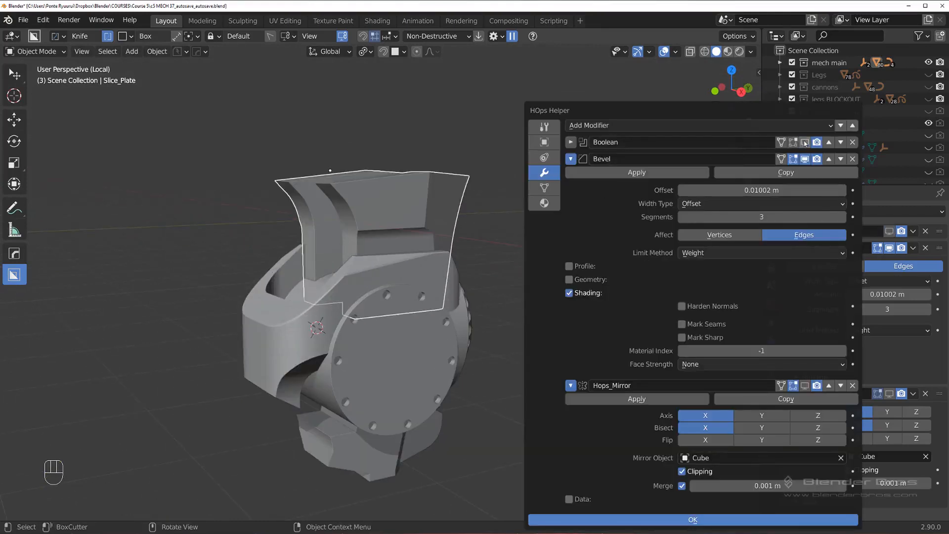
left_click(575, 142)
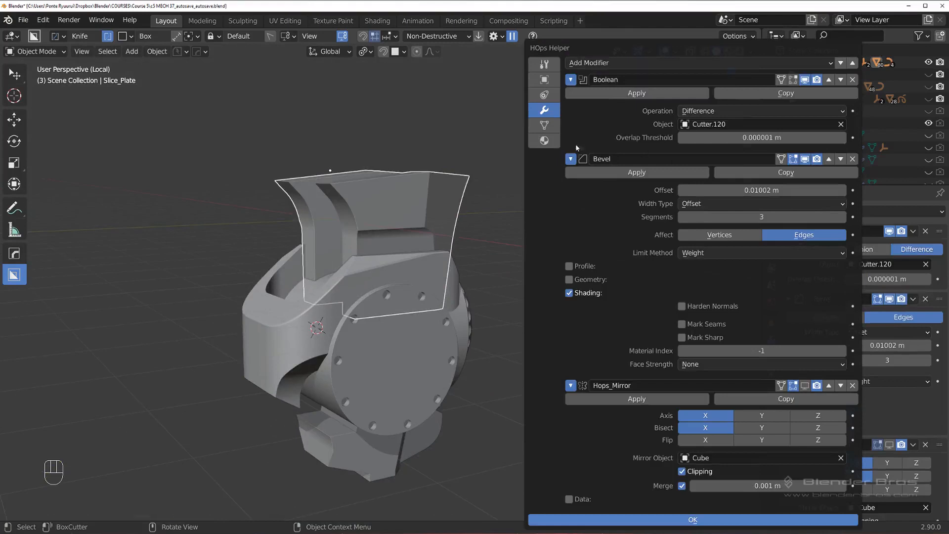
left_click(607, 94)
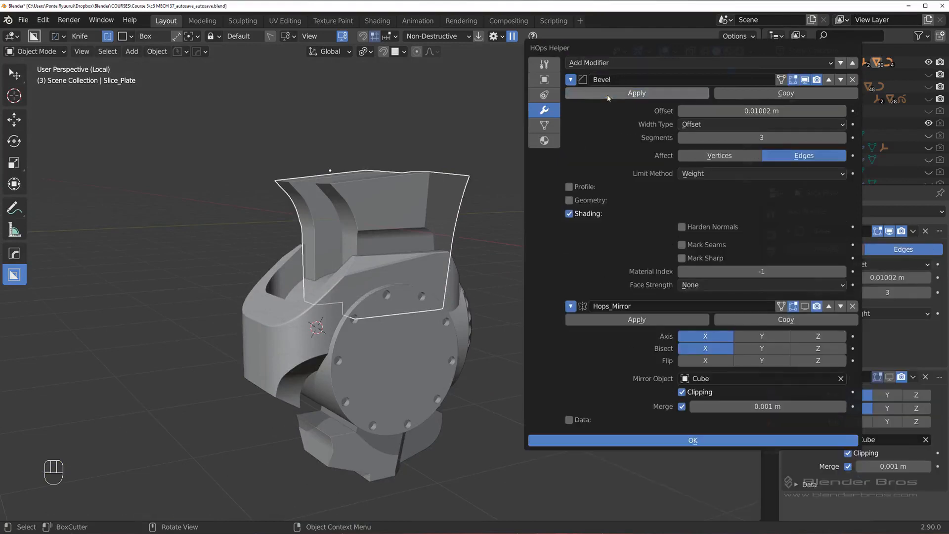
left_click(630, 320)
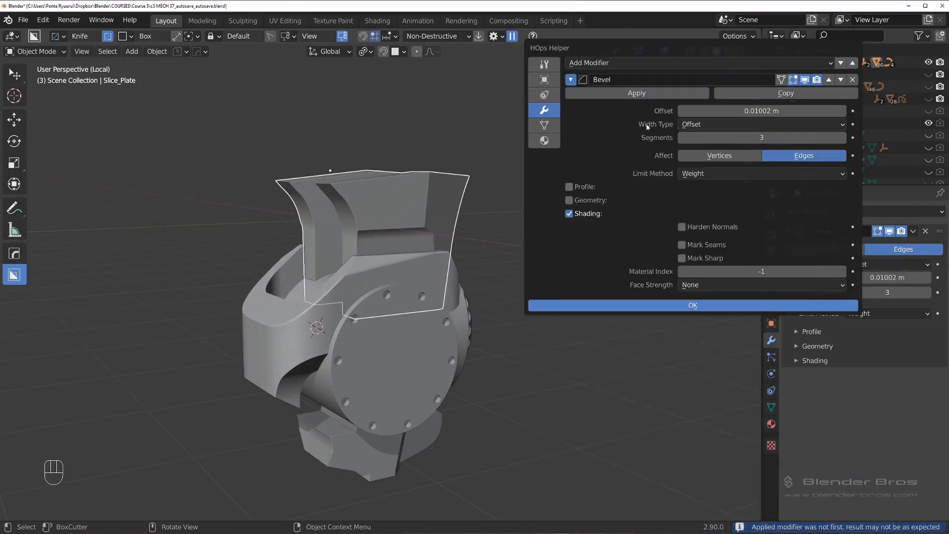
left_click(853, 79)
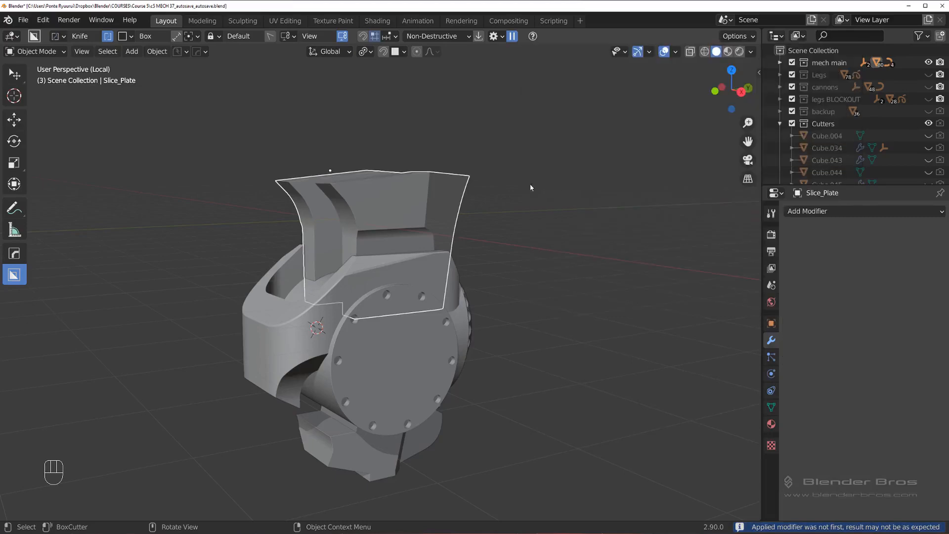
Step: In Edit Mode, select all linked geometry of the upright plate on the negative X side and dissolve it
scroll(342, 179, "up", 3)
middle_click_drag(342, 179, 424, 207, "shift")
scroll(360, 231, "up", 3)
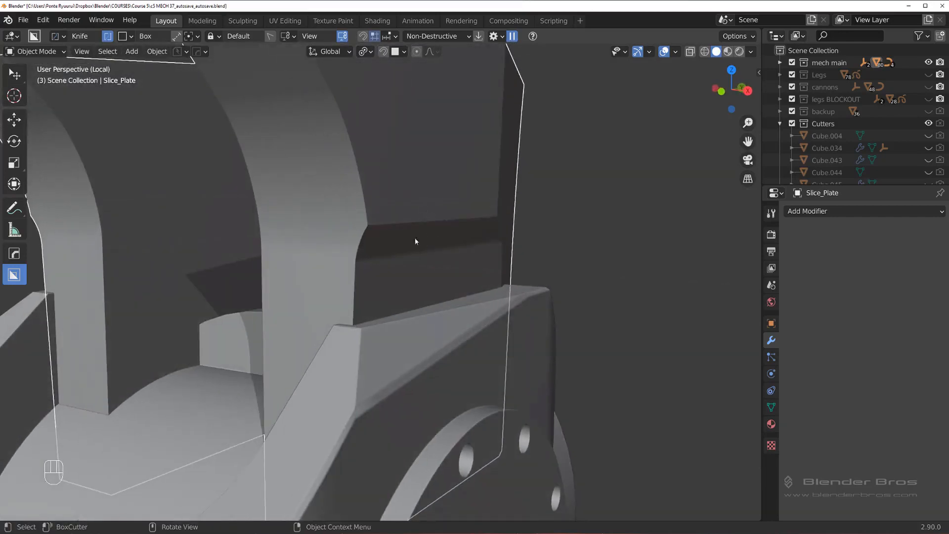
scroll(415, 241, "down", 3)
middle_click_drag(416, 241, 436, 267)
scroll(407, 258, "up", 2)
scroll(410, 251, "down", 3)
key("Tab")
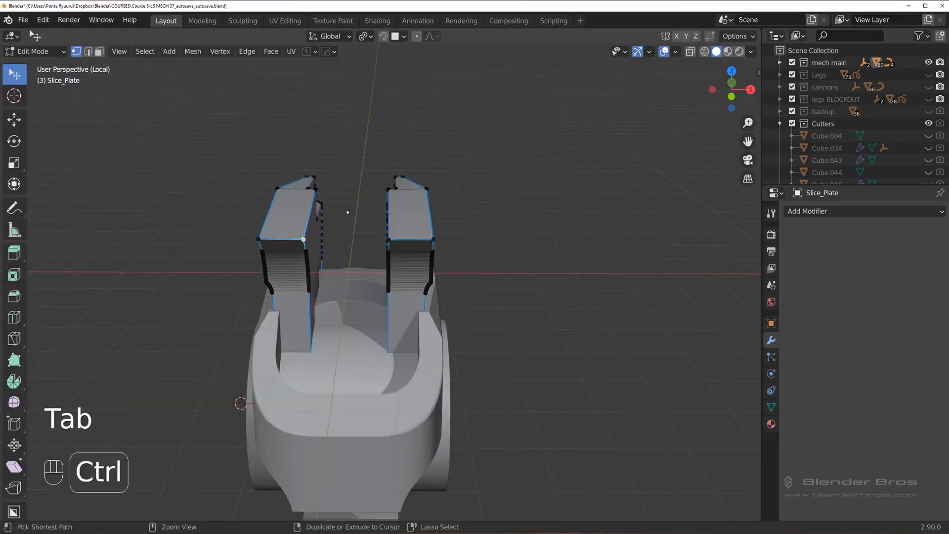
key("ctrl+l")
key("x")
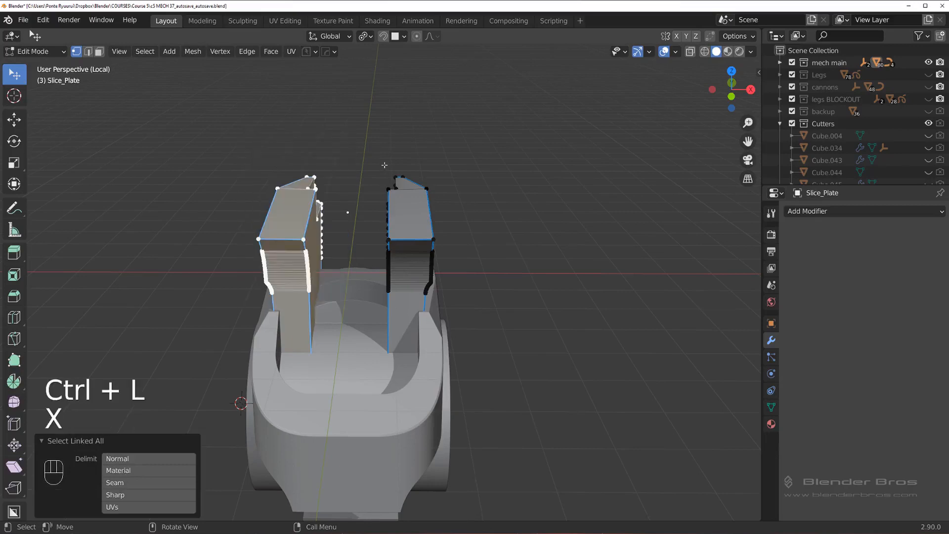
key("x")
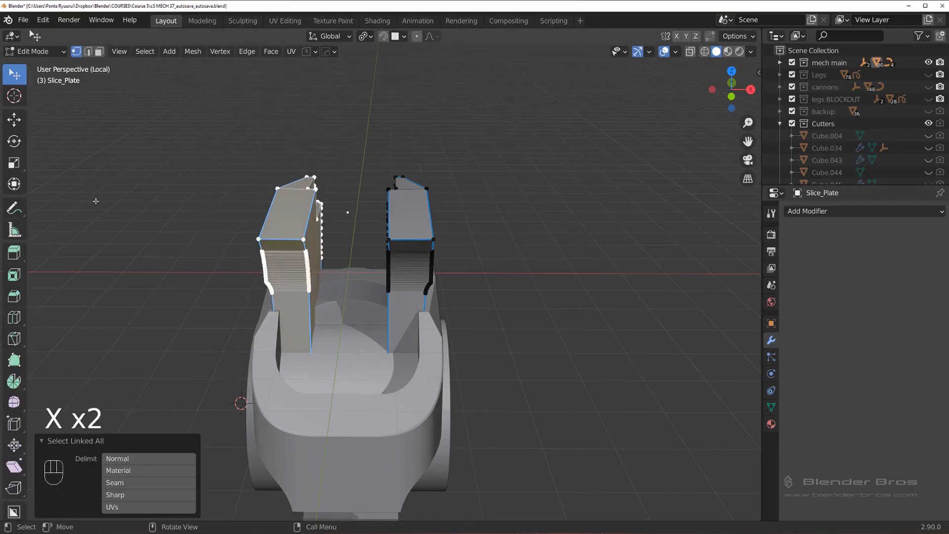
key("ctrl+x")
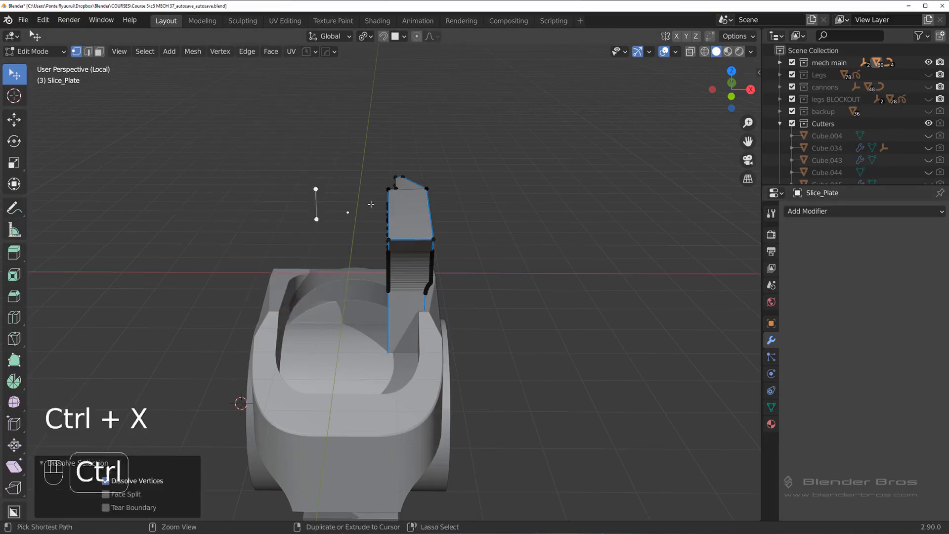
Step: Delete the two leftover vertices of the dissolved plate and leave Edit Mode
left_click(315, 189, "shift")
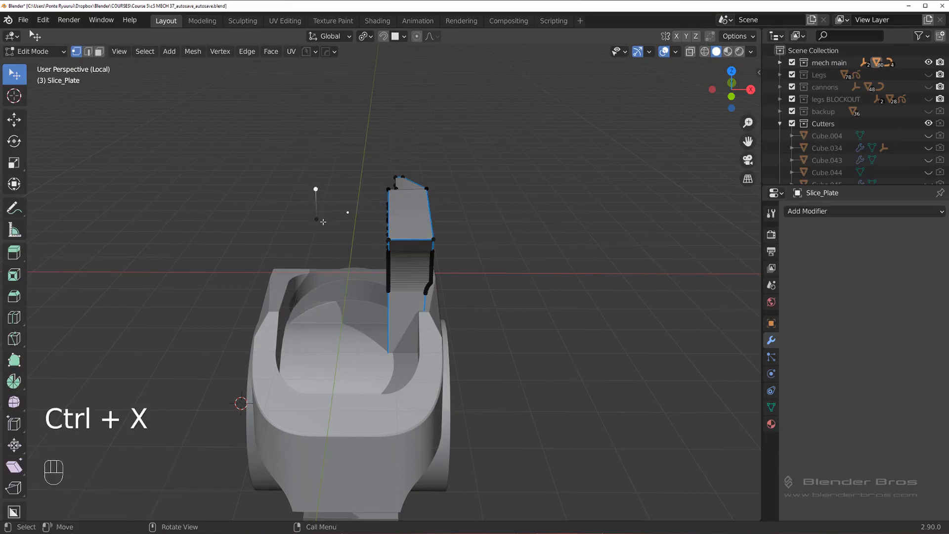
key("ctrl+x")
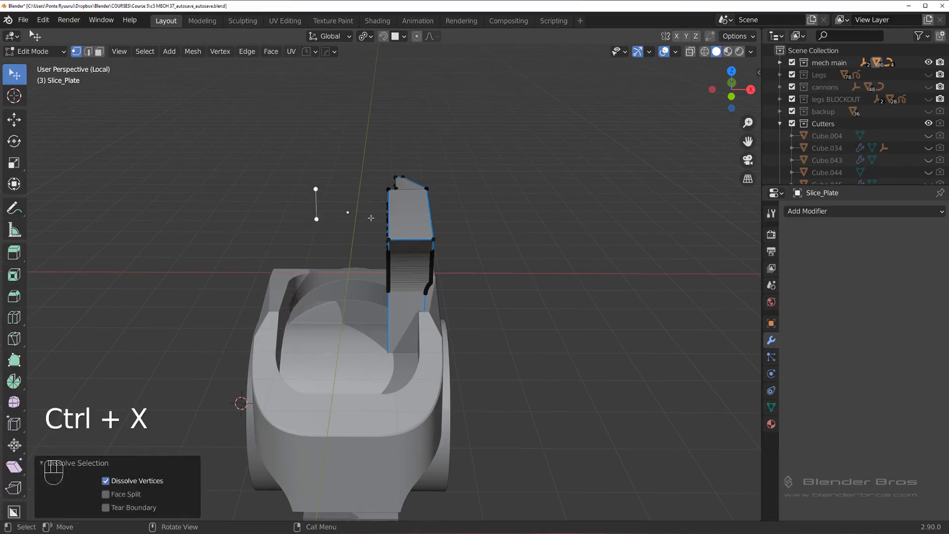
key("x")
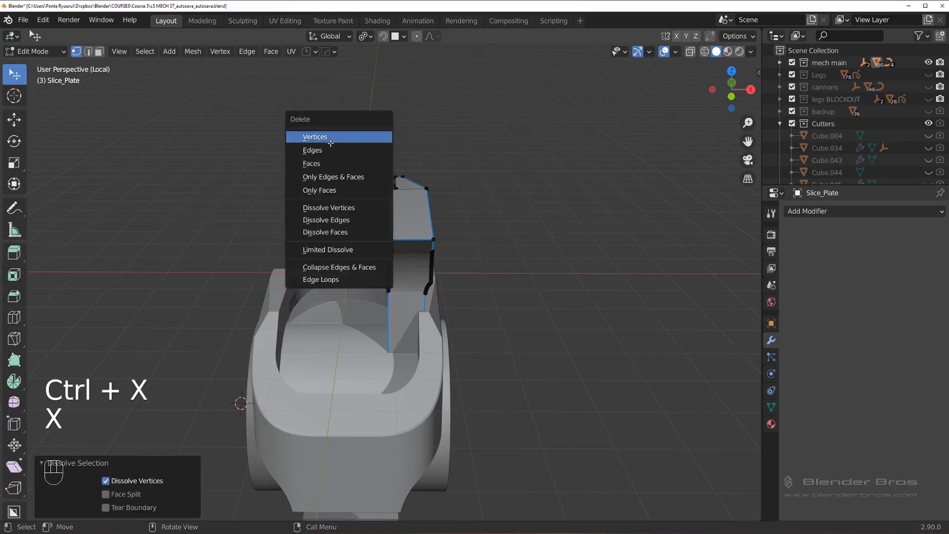
middle_click_drag(331, 144, 364, 186)
key("Tab")
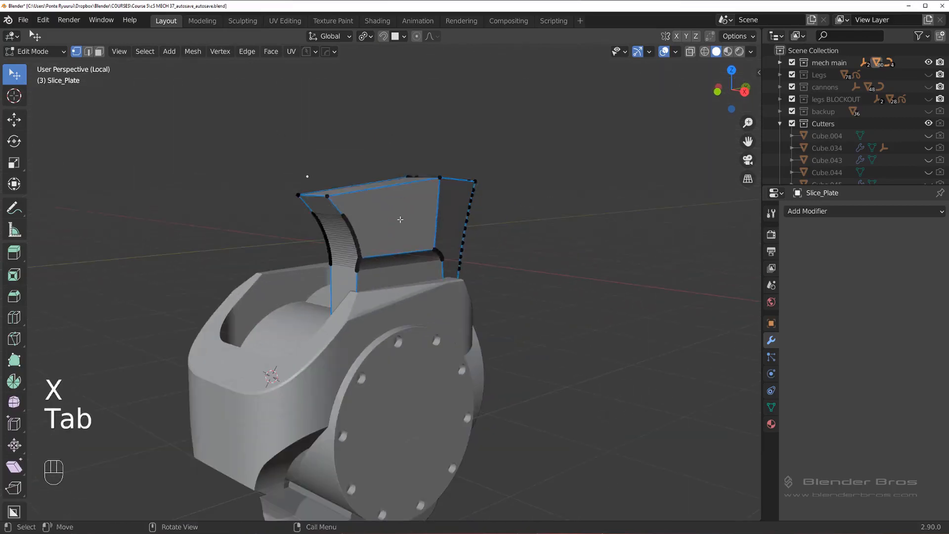
Step: Finish editing the slice plate's mesh and set its origin to its geometry
key("Tab")
key("shift+s")
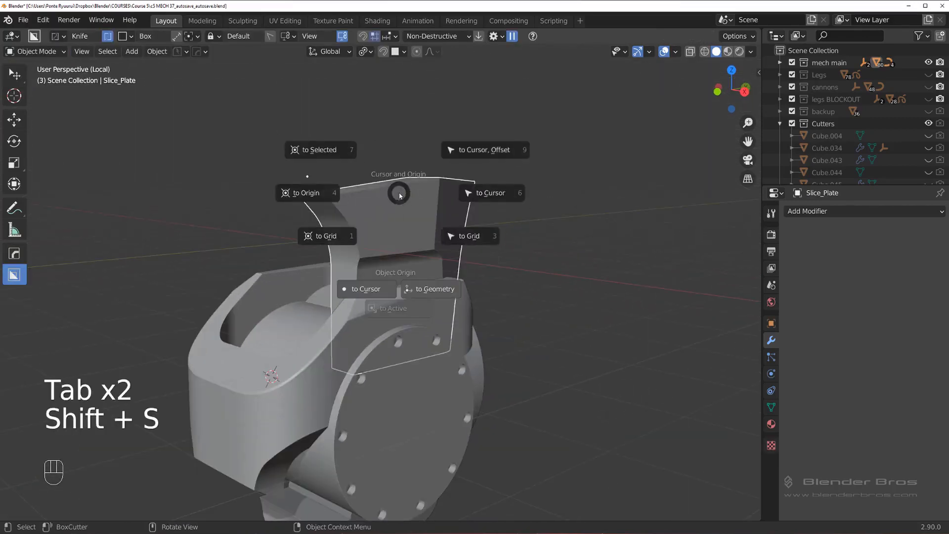
left_click(437, 290)
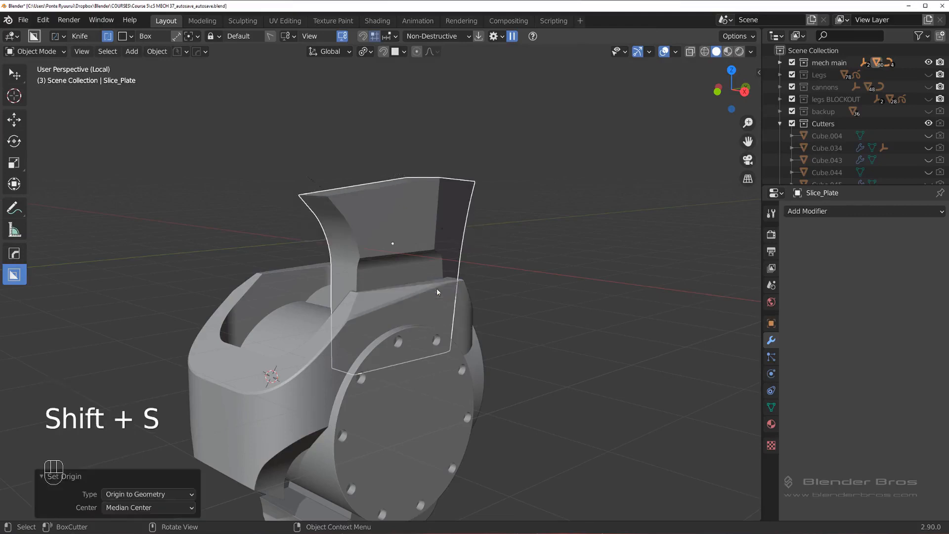
Step: Duplicate the slice plate in place and scale the copy up slightly to serve as a clearance cutter
scroll(489, 321, "up", 5)
middle_click_drag(490, 322, 387, 301)
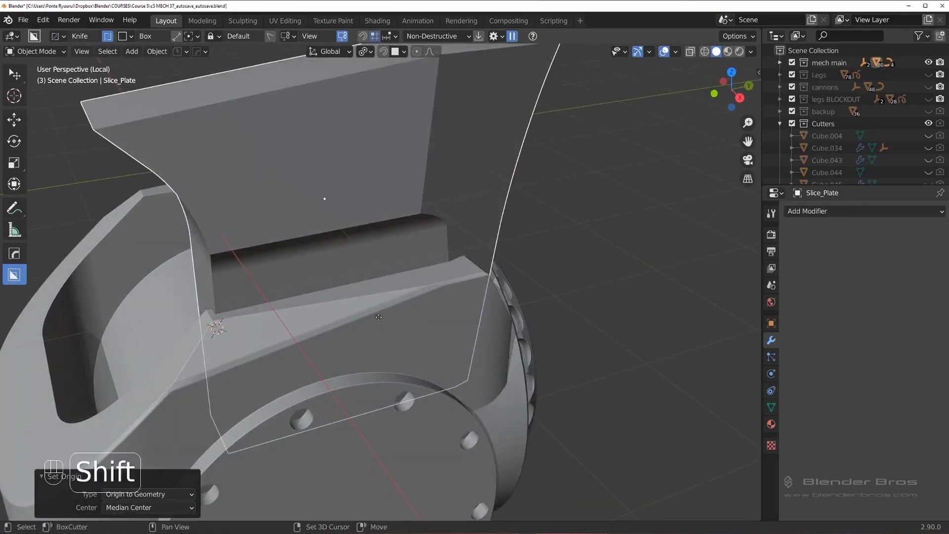
key("shift+d")
right_click(489, 297)
key("s")
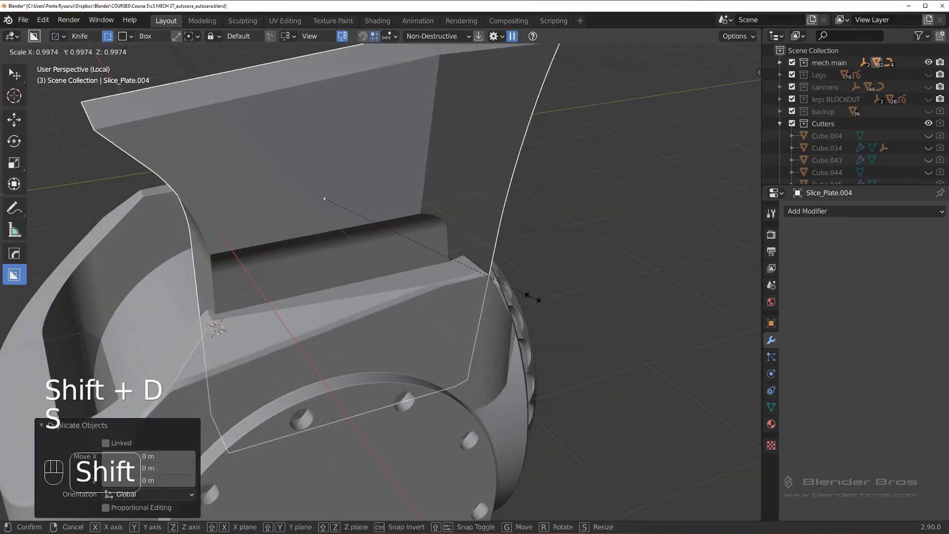
left_click(556, 293)
Step: Subtract the enlarged plate copy from the main body Cube.005 with a boolean and hide the copy
left_click(437, 289, "shift")
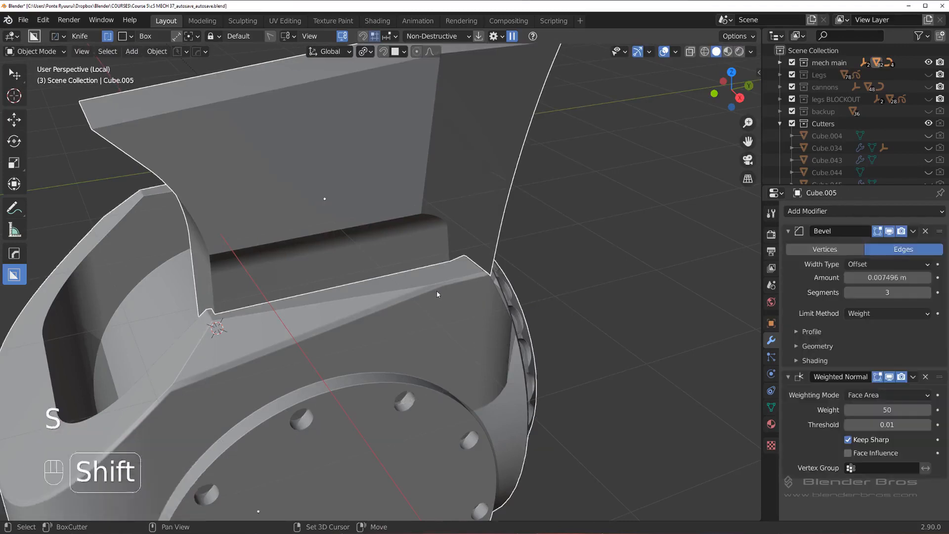
key("q")
left_click(437, 290)
middle_click_drag(408, 296, 285, 337)
key("h")
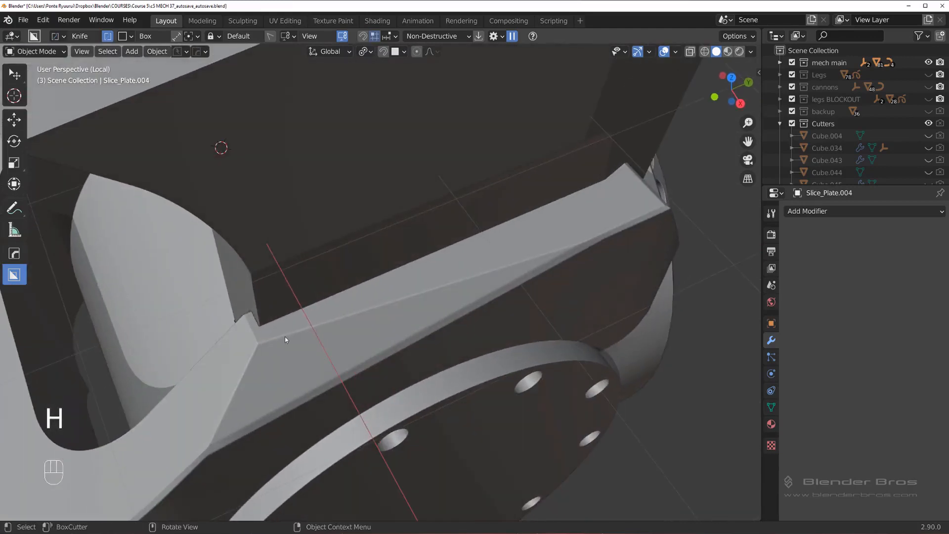
Step: Run HardOps Sharpen (Csharp) on the main body Cube.005 to apply the boolean cut
left_click(285, 337)
key("q")
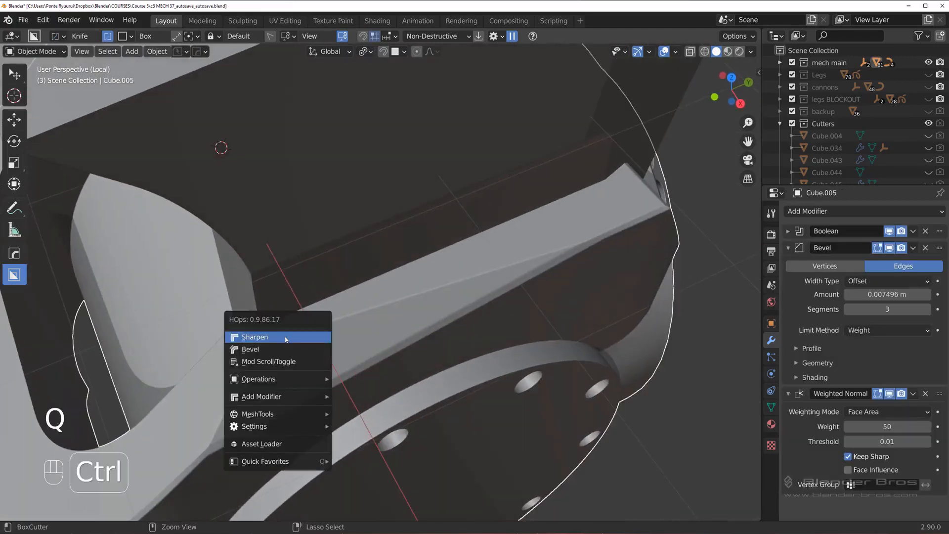
left_click(285, 340)
Step: Examine the cut gap around the slice plate, both in isolation and within the whole mech
key("slash")
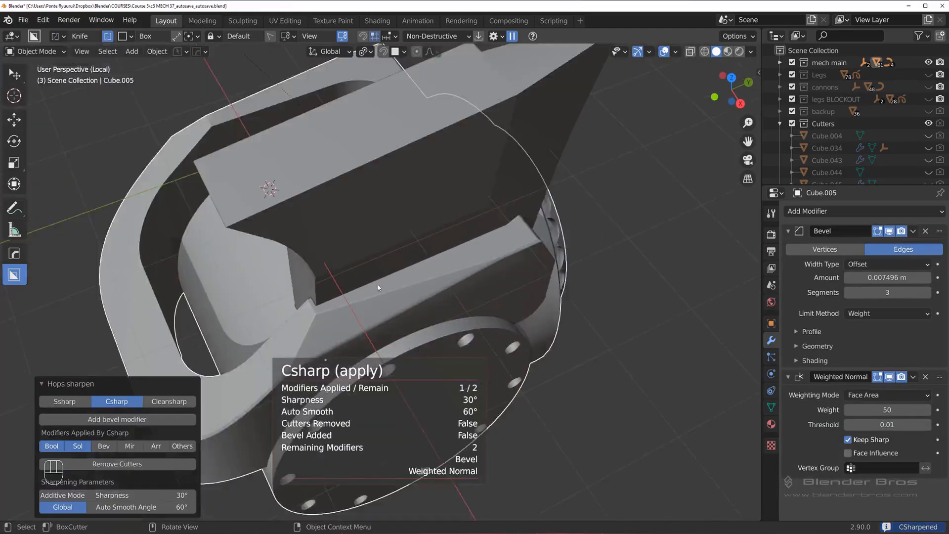
key("slash")
key("slash")
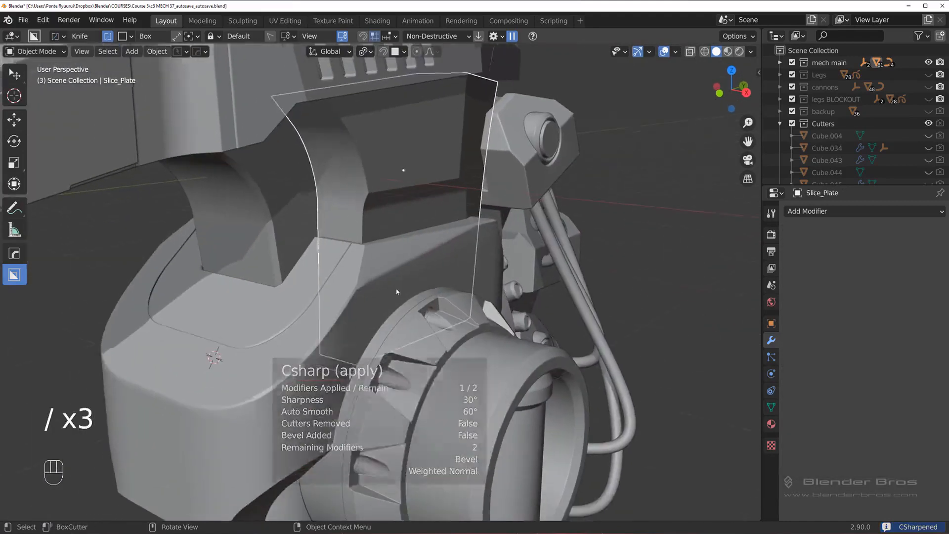
key("slash")
middle_click_drag(410, 287, 264, 243)
scroll(265, 244, "up", 10)
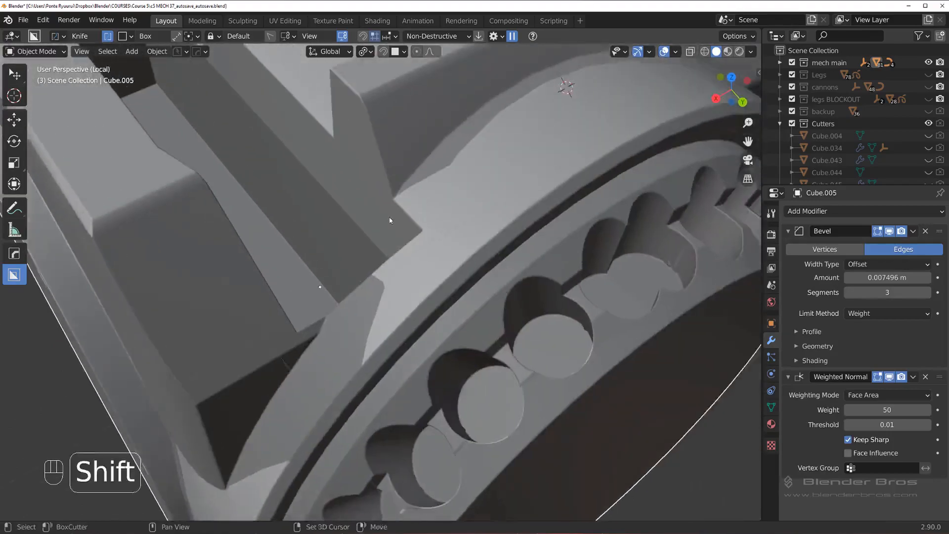
middle_click_drag(390, 221, 326, 277, "shift")
key("slash")
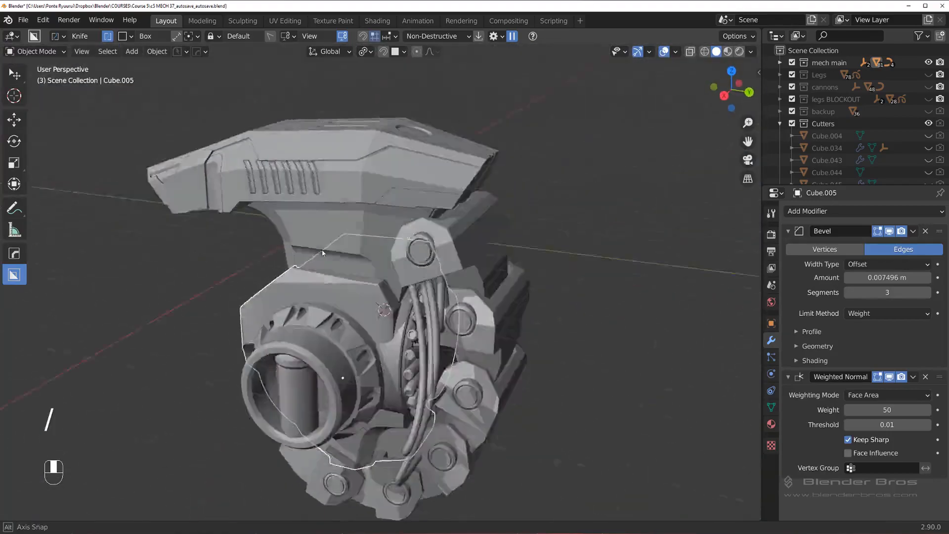
scroll(321, 264, "up", 5)
scroll(321, 265, "up", 4)
middle_click_drag(387, 265, 375, 248, "shift")
Step: Add a HardOps bevel of about 0.012 m to the slice plate with 3 segments and a 30° angle limit
left_click(374, 206)
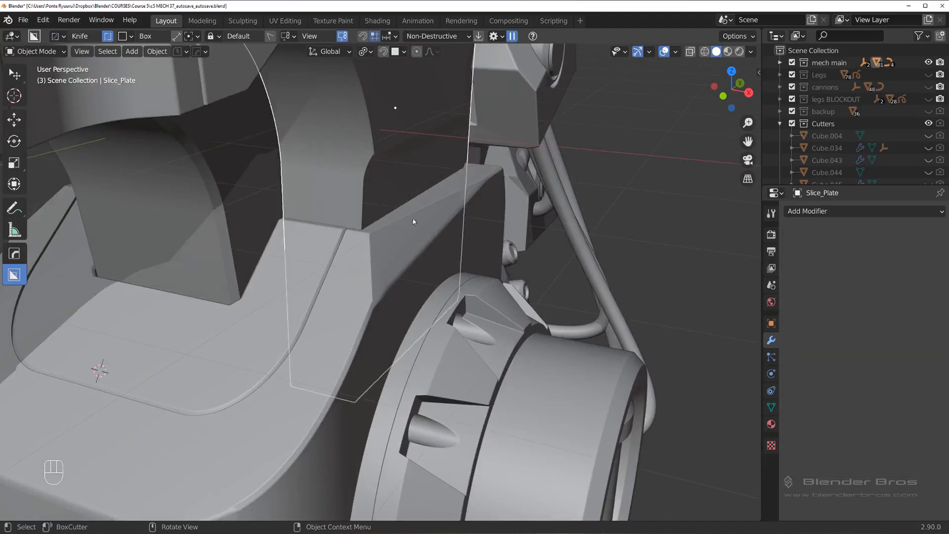
middle_click_drag(414, 221, 385, 269)
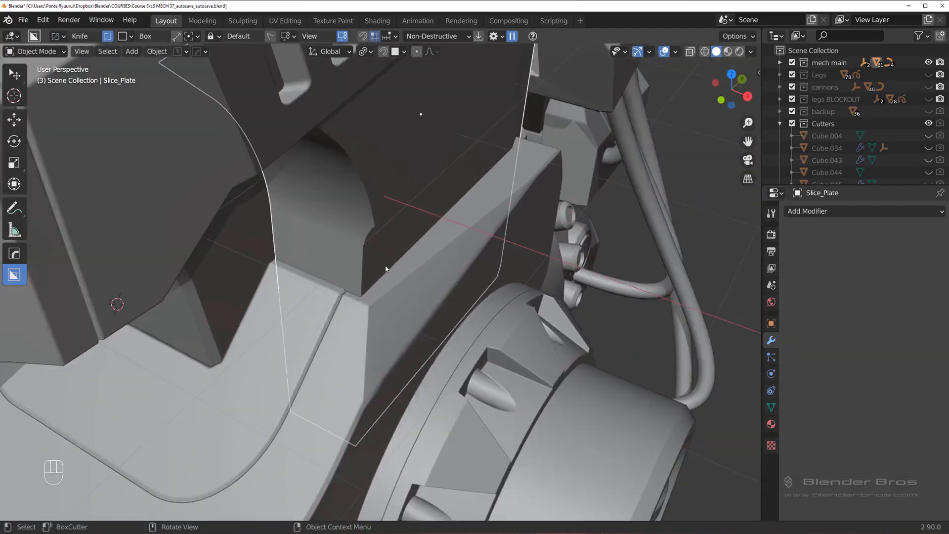
key("q")
left_click(382, 279)
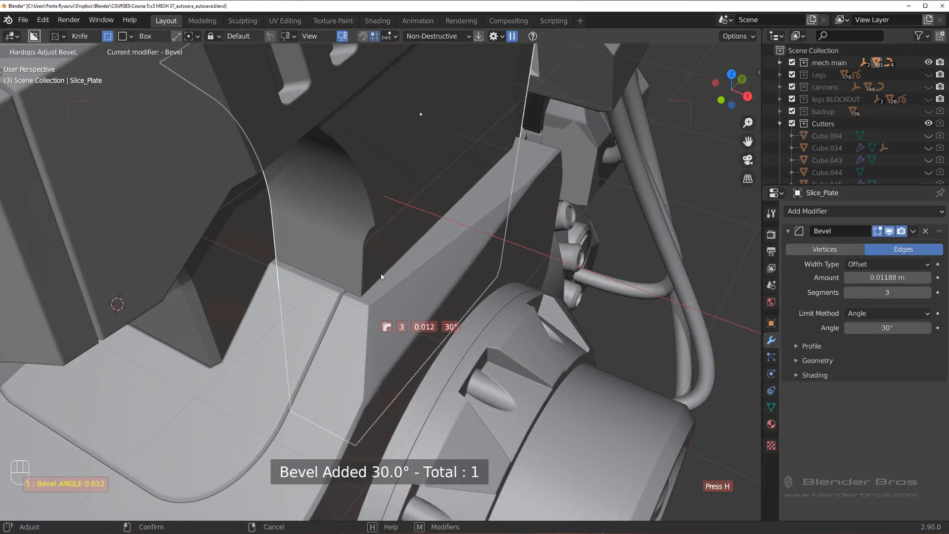
left_click(381, 277)
Step: Examine the corner where the slice plate meets the front frame Cube.029, briefly isolating the frame
scroll(388, 277, "up", 4)
mouse_move(373, 277)
middle_mouse_down()
mouse_move(403, 314)
mouse_move(335, 307)
mouse_move(365, 282)
middle_mouse_up()
left_click(365, 282)
key("slash")
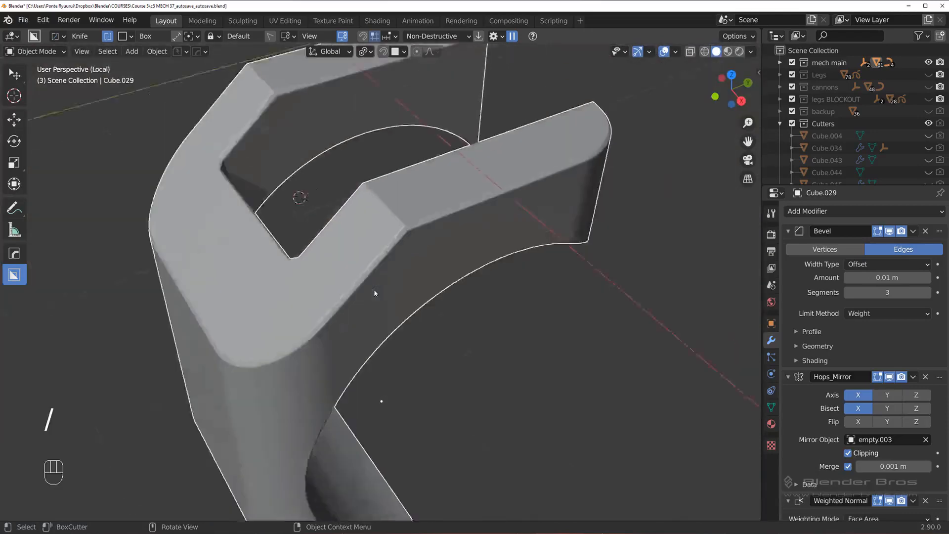
key("slash")
scroll(427, 249, "up", 3)
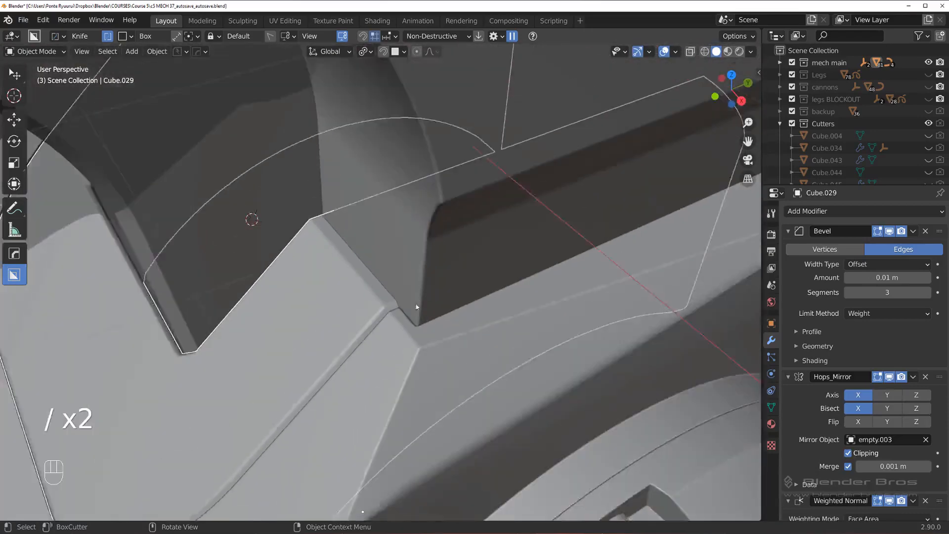
scroll(417, 307, "down", 2)
Step: Review the modifier settings of the slice plate and the front frame Cube.029 in the HOps Helper
left_click(366, 293)
key("ctrl+grave")
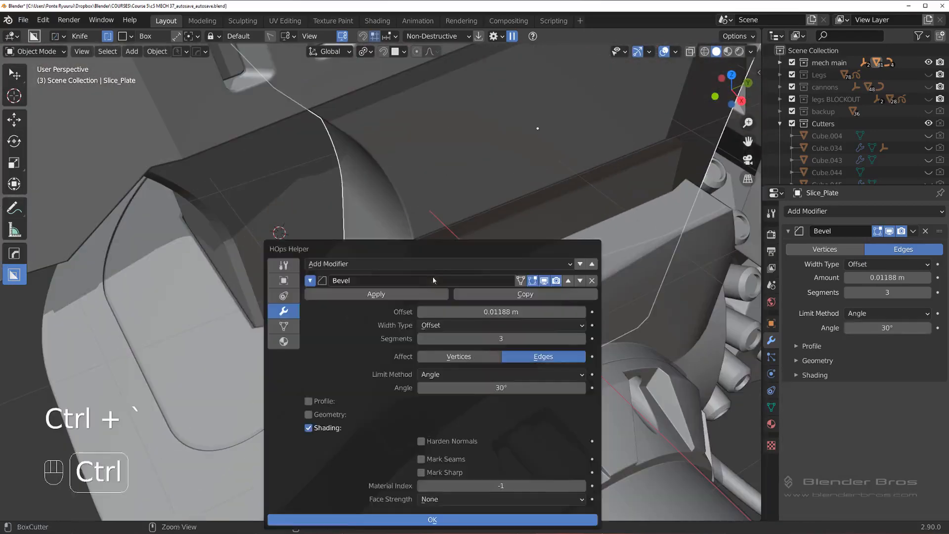
left_click(459, 200)
key("ctrl+grave")
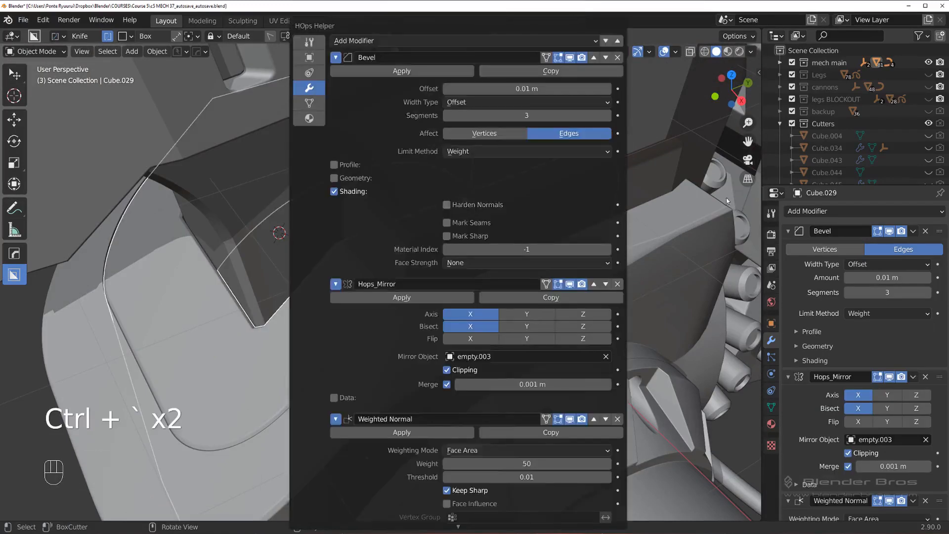
scroll(424, 251, "down", 3)
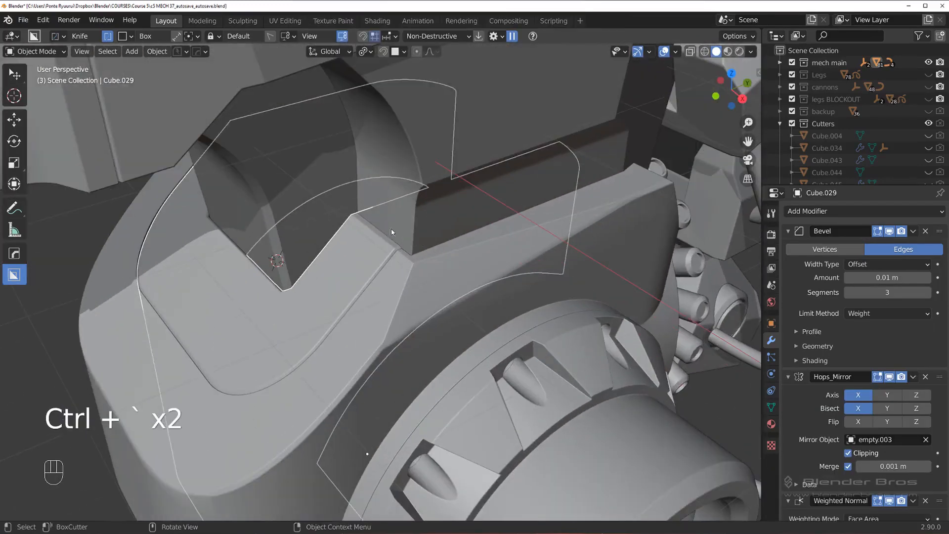
Step: Reveal all hidden objects, including the boolean cutters, around the slice plate's lower corner
left_click(429, 265)
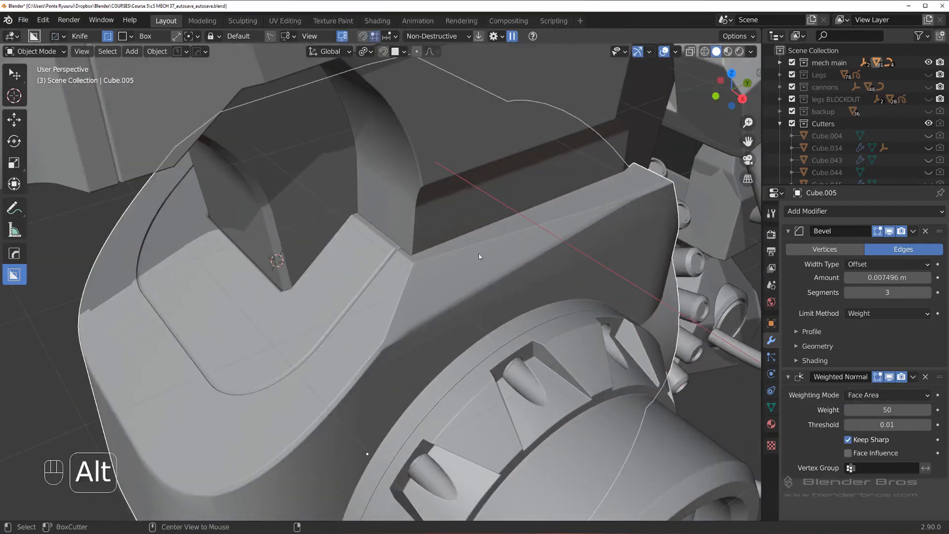
key("alt+h")
scroll(478, 253, "up", 4)
middle_click_drag(478, 217, 432, 241, "shift")
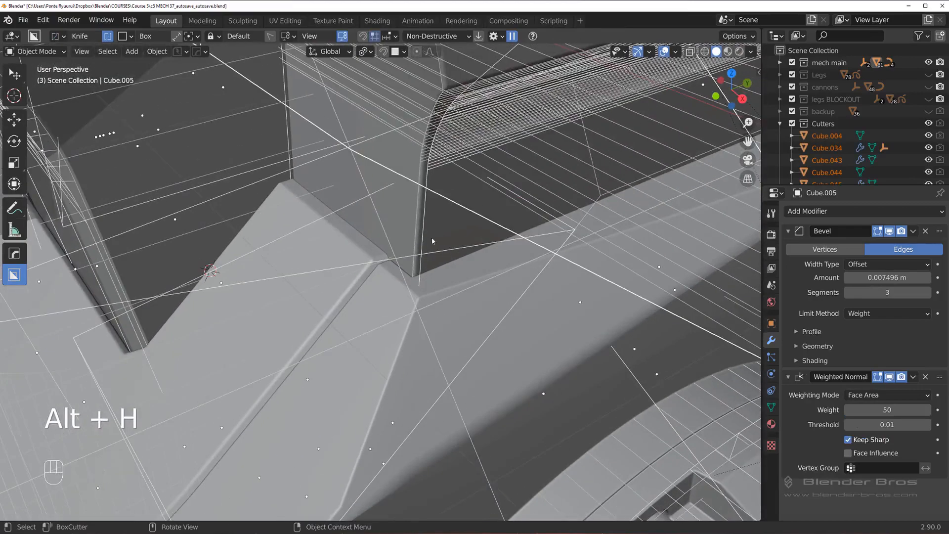
Step: Check which objects overlap at the slice plate's lower corner by selecting them and test-moving the plate
left_click(424, 275)
scroll(445, 297, "down", 6)
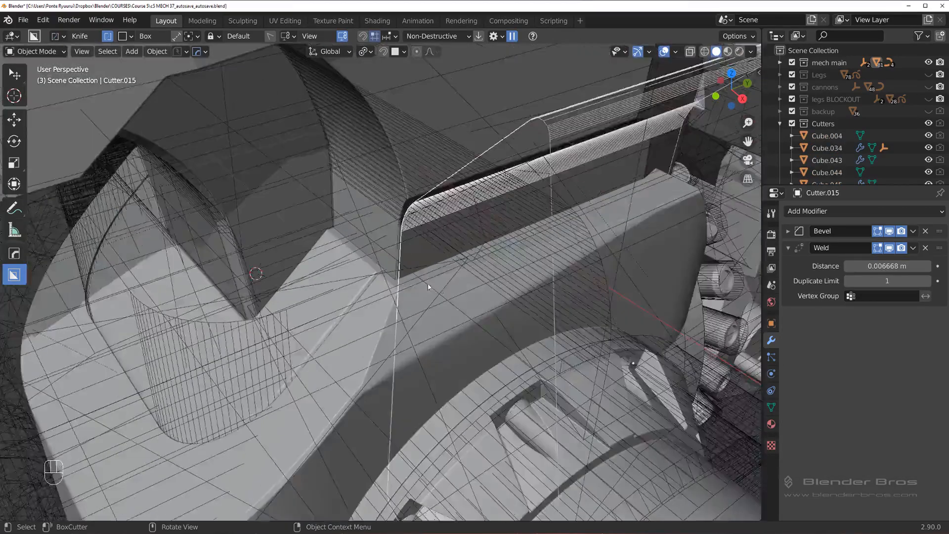
scroll(445, 298, "up", 8)
middle_click_drag(435, 300, 382, 279, "shift")
left_click(371, 272)
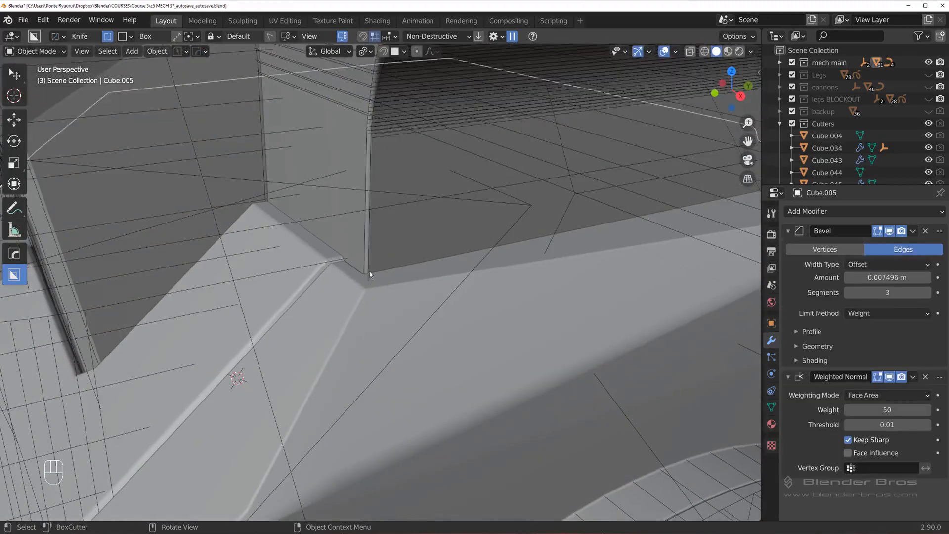
left_click(361, 271)
left_click(363, 269)
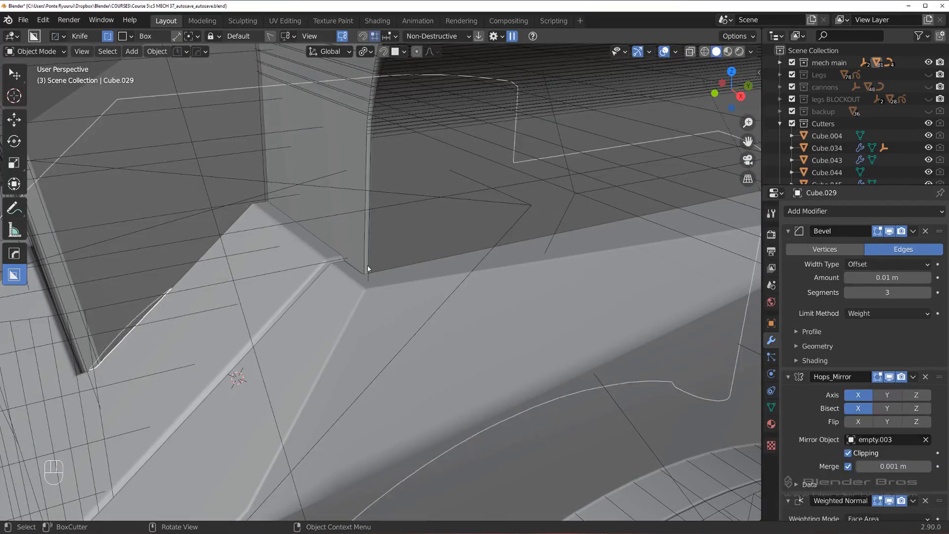
left_click(370, 268)
scroll(385, 279, "down", 3)
key("g")
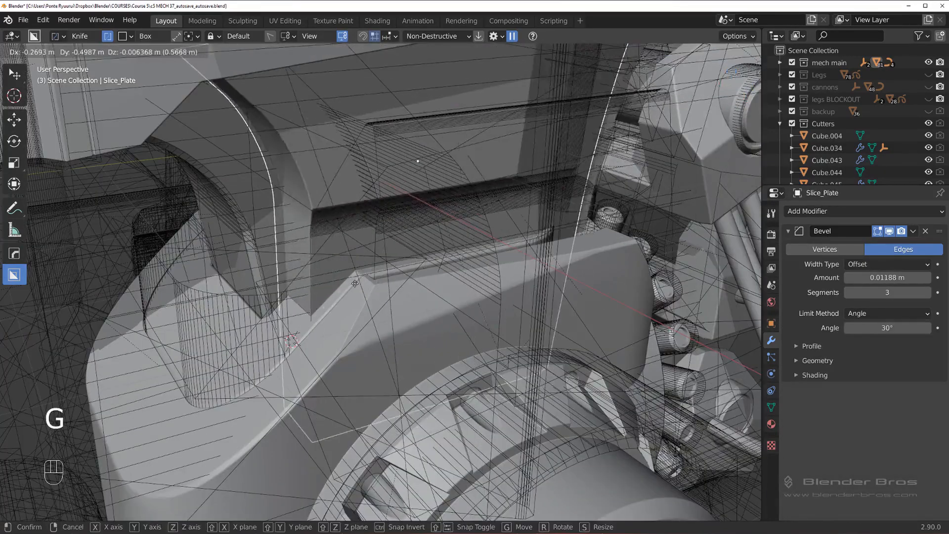
right_click(383, 266)
Step: Find the enlarged plate cutter Slice_Plate.004 among the overlapping wireframes by selecting and test-moving candidates
scroll(383, 265, "up", 4)
left_click(418, 159)
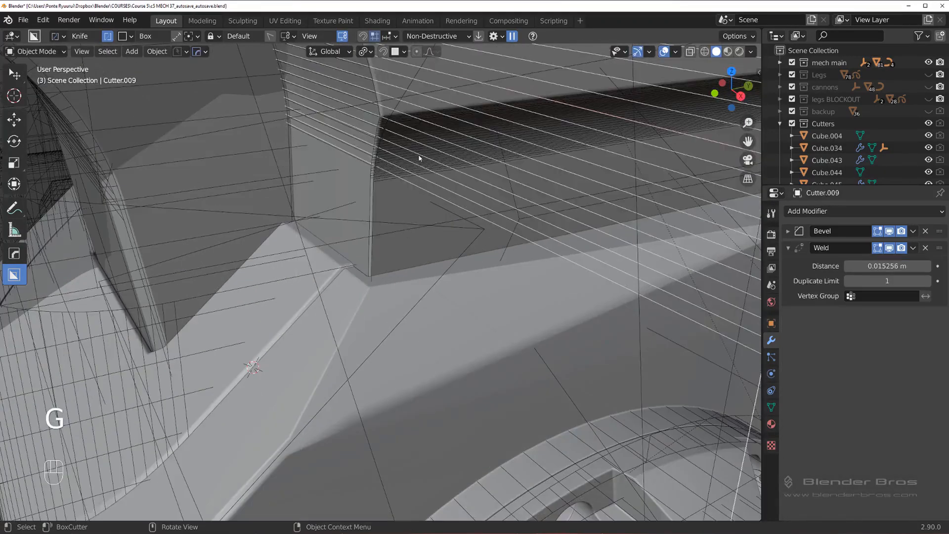
left_click(385, 180)
left_click(369, 173)
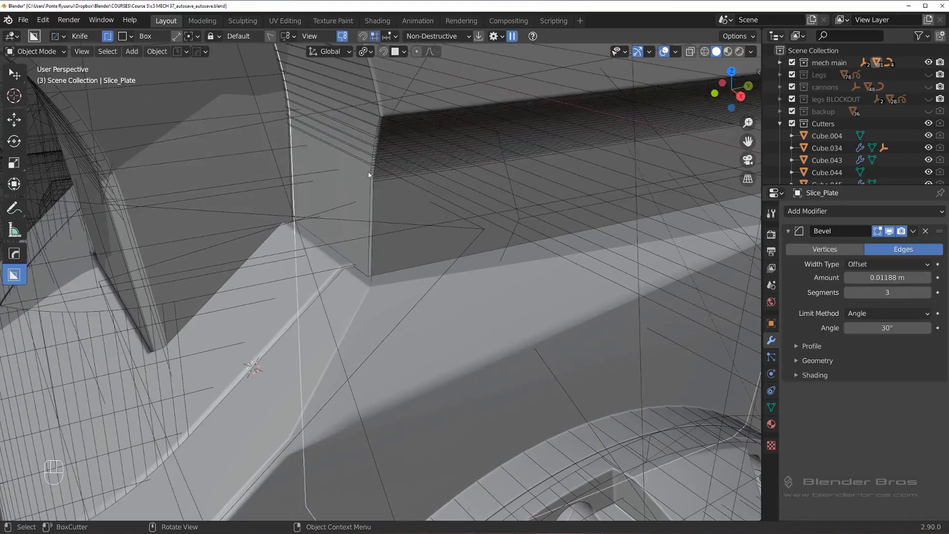
key("g")
left_click(358, 177)
left_click(372, 178)
key("g")
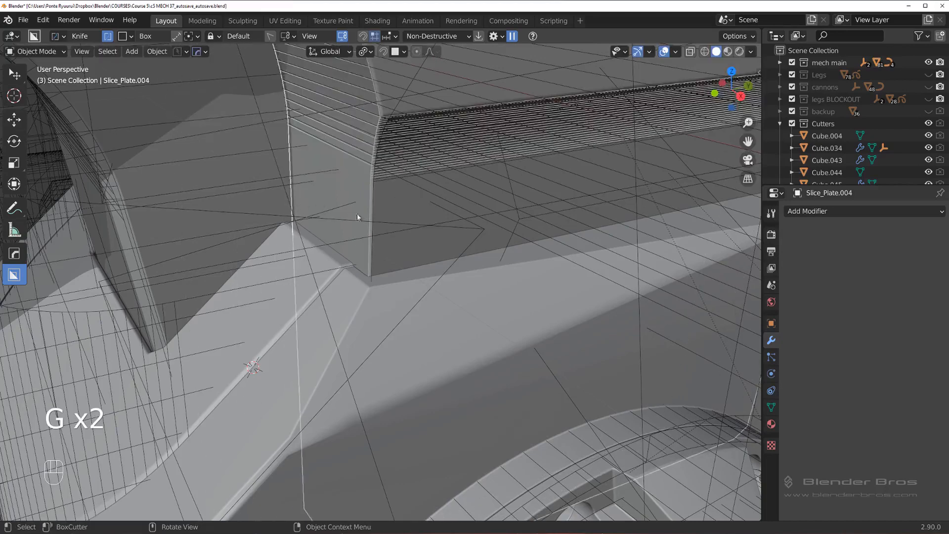
Step: Isolate the plate cutter with the front frame Cube.029, examine where they meet, and return to the full scene
left_click(327, 256, "shift")
key("slash")
scroll(346, 261, "up", 3)
middle_click_drag(365, 265, 380, 337, "shift")
scroll(395, 312, "up", 1)
middle_click_drag(418, 288, 410, 254)
left_click(410, 236)
left_click(432, 274, "shift")
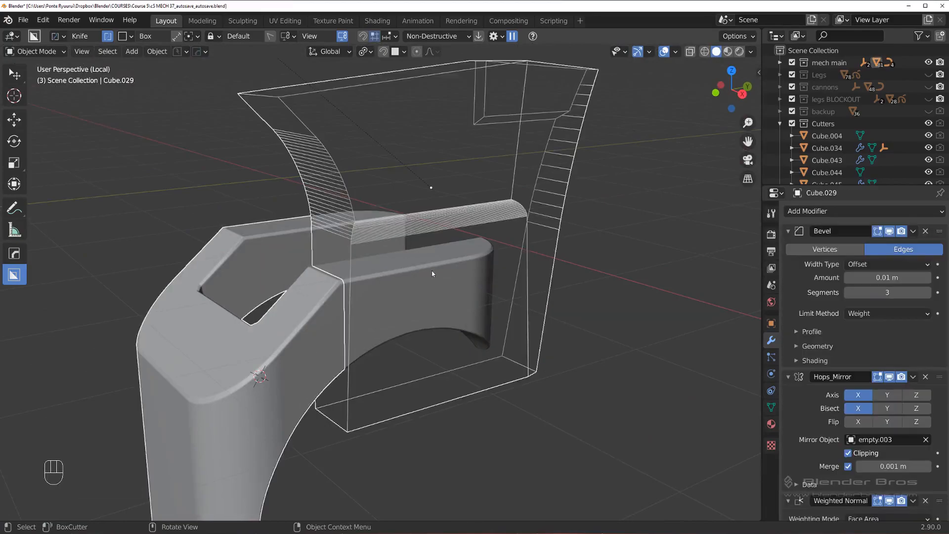
key("KP_Divide")
scroll(432, 270, "down", 4)
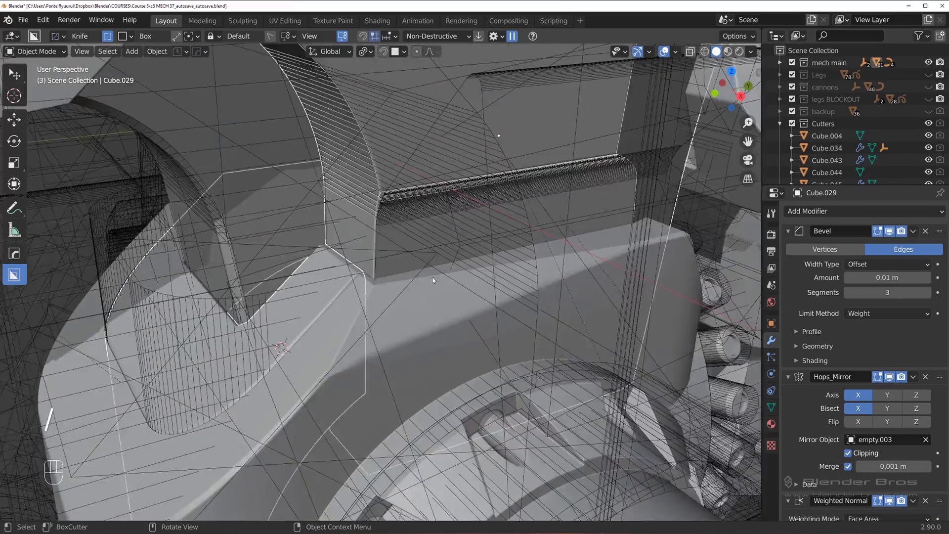
mouse_move(433, 270)
middle_mouse_down()
mouse_move(509, 276)
mouse_move(470, 268)
mouse_move(391, 297)
mouse_move(390, 281)
mouse_move(481, 289)
mouse_move(438, 292)
mouse_move(440, 272)
mouse_move(458, 284)
mouse_move(438, 280)
middle_mouse_up()
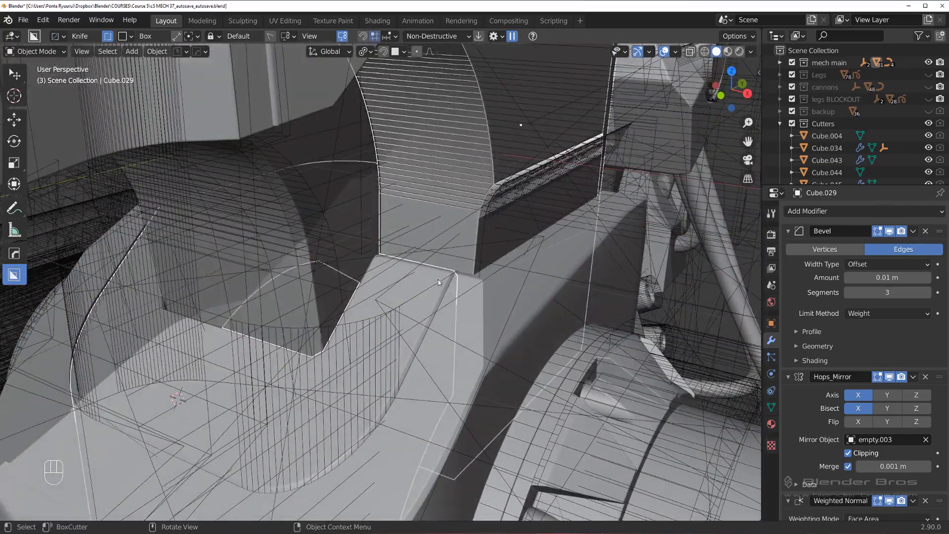
Step: Isolate the slice plate together with the front frame Cube.029 and view their contact area from the front
left_click(439, 279)
left_click(474, 254, "shift")
key("KP_Divide")
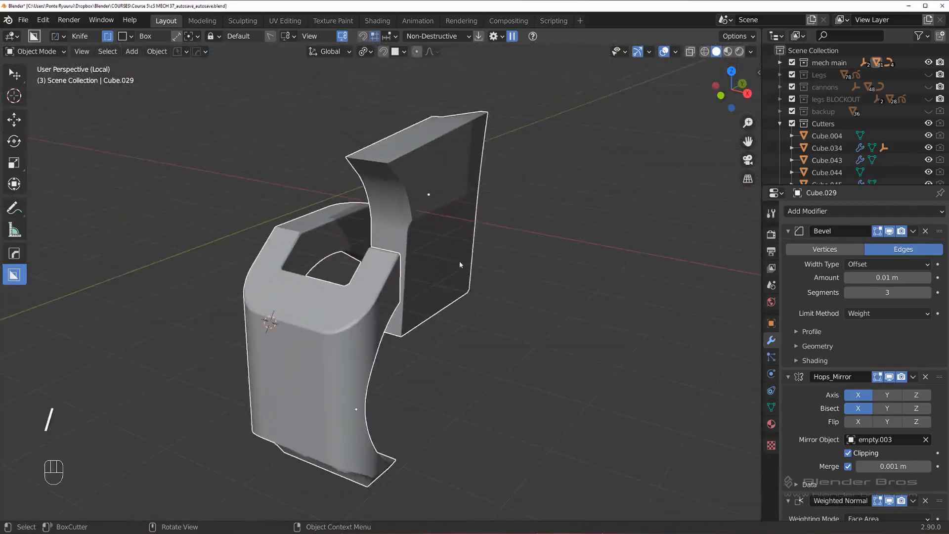
scroll(460, 265, "up", 3)
middle_click_drag(441, 258, 503, 255)
key("slash")
key("slash")
scroll(490, 155, "up", 3)
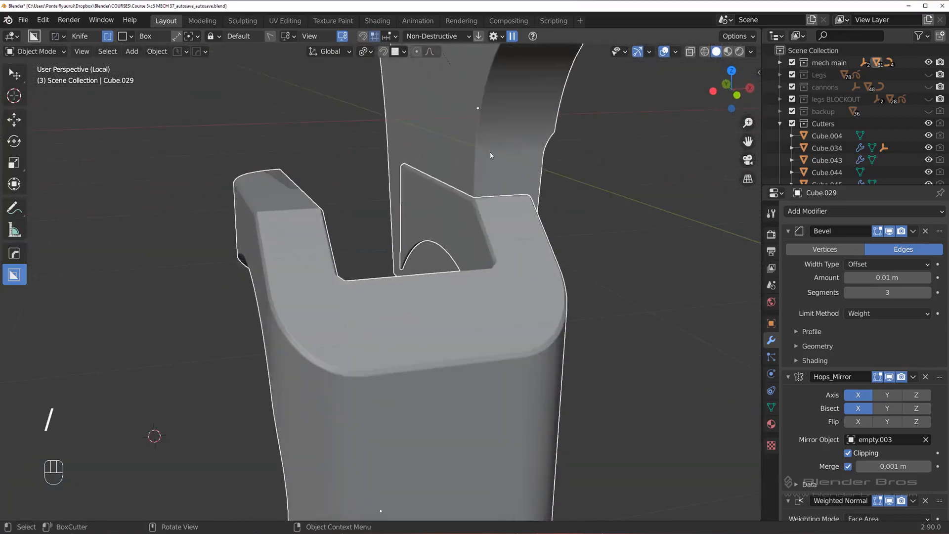
Step: Move the slice plate's inner side face slightly in the negative direction along the global X axis
left_click(496, 158)
key("Tab")
left_click(462, 170)
middle_click_drag(482, 173, 426, 238, "shift")
scroll(427, 238, "up", 2)
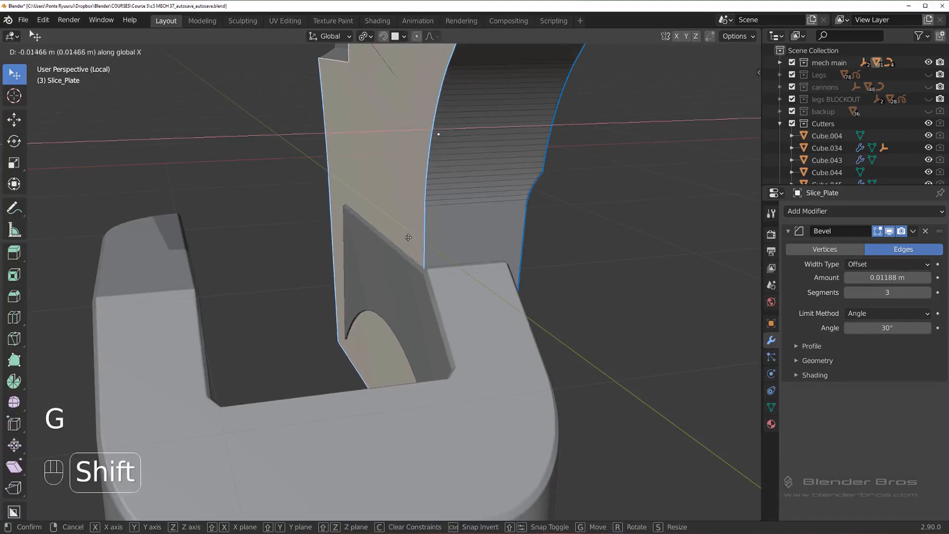
left_click(382, 237)
key("Tab")
left_click(418, 150)
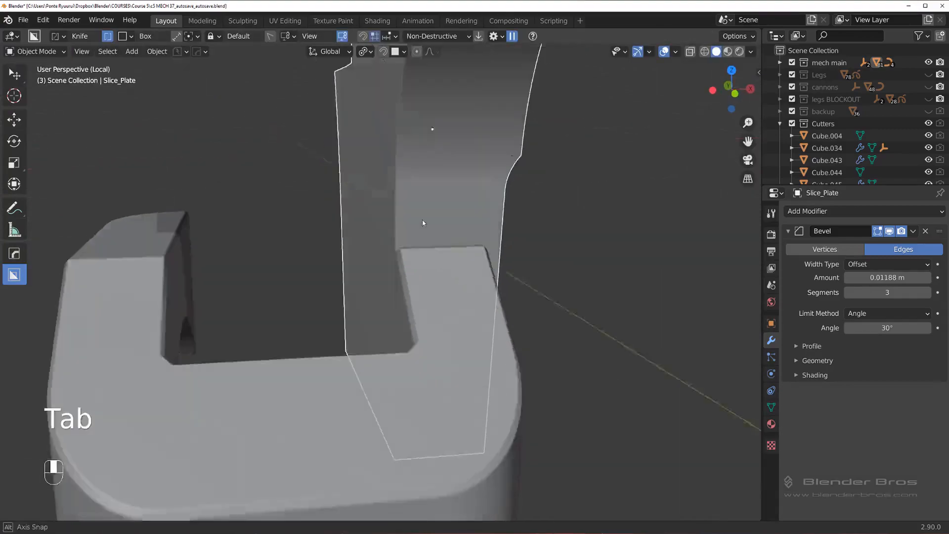
Step: Isolate the slice plate together with the front frame Cube.029 and remove the plate's Bevel modifier
key("slash")
middle_click_drag(457, 207, 417, 286)
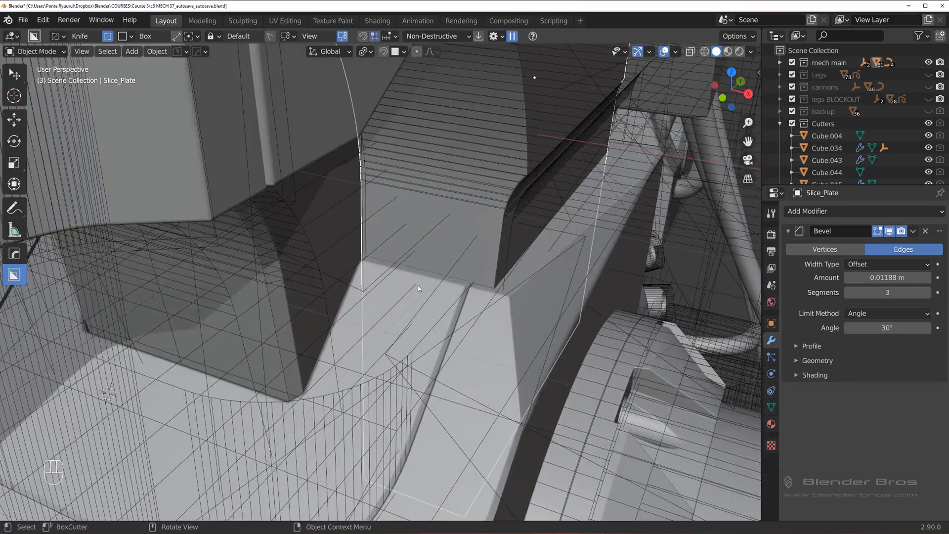
left_click(418, 285, "shift")
key("slash")
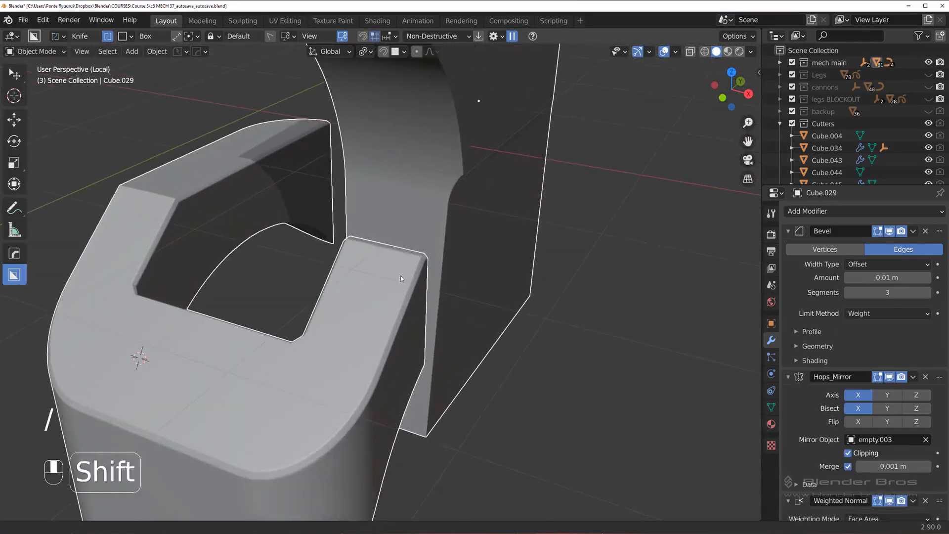
left_click(440, 240, "shift")
key("ctrl+grave")
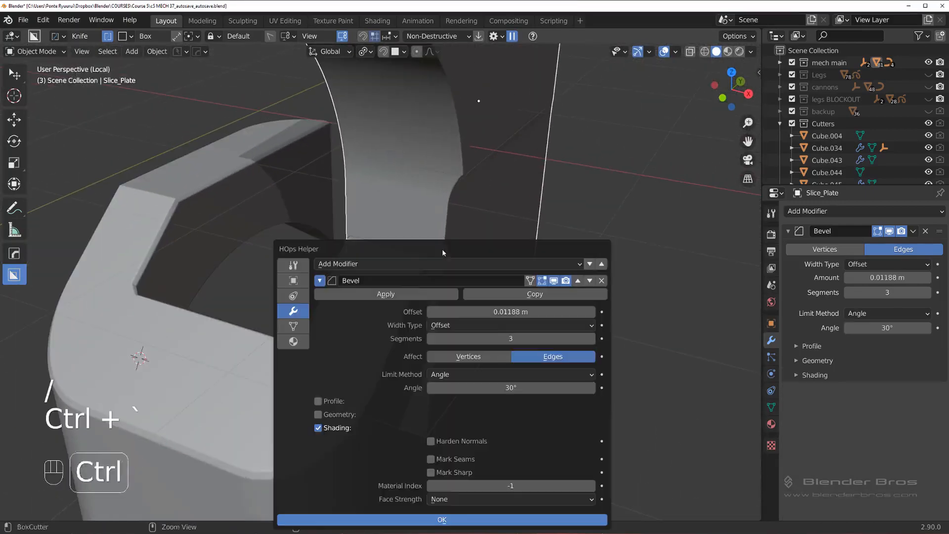
left_click(603, 283)
Step: Join the slice plate to the front frame Cube.029 with a nondestructive Boolean union
scroll(380, 282, "up", 2)
left_click(380, 284, "shift")
key("q")
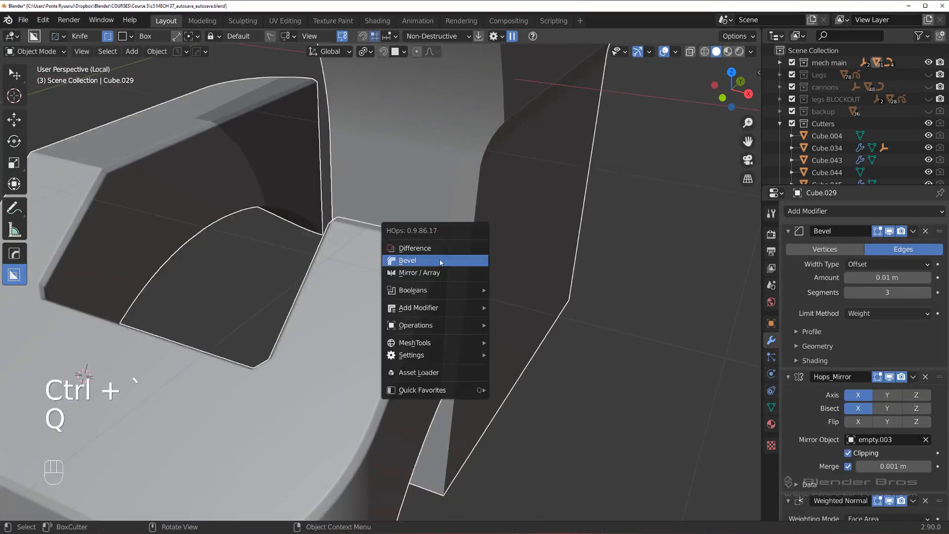
mouse_move(442, 291)
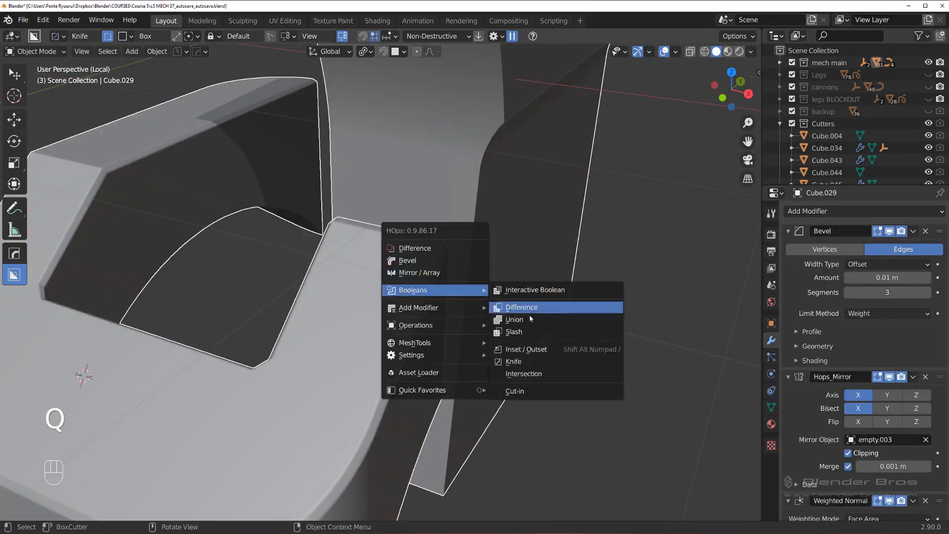
left_click(531, 319)
Step: Sharpen the front frame Cube.029 at 30° and apply its Boolean modifier with Csharp
scroll(544, 279, "down", 3)
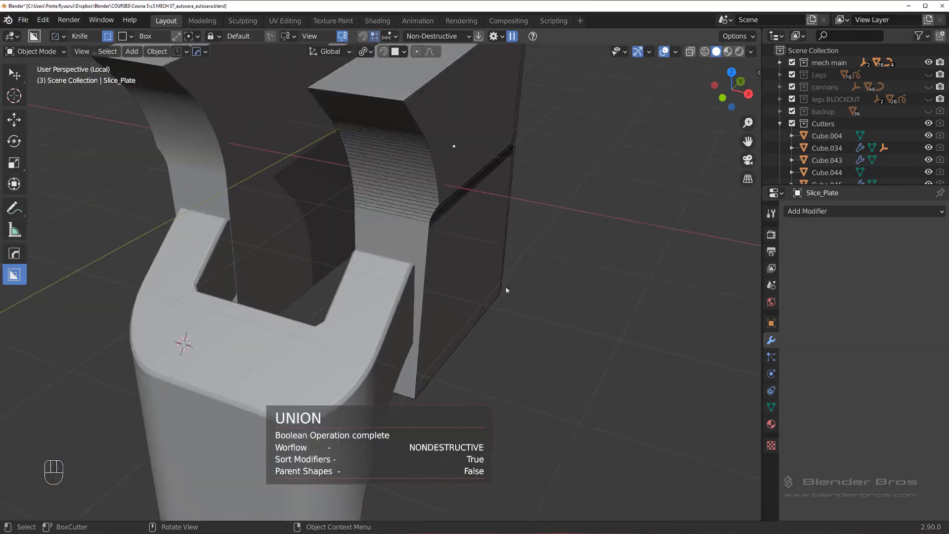
scroll(499, 284, "down", 4)
middle_click_drag(472, 259, 414, 245)
scroll(406, 223, "up", 4)
left_click(380, 156)
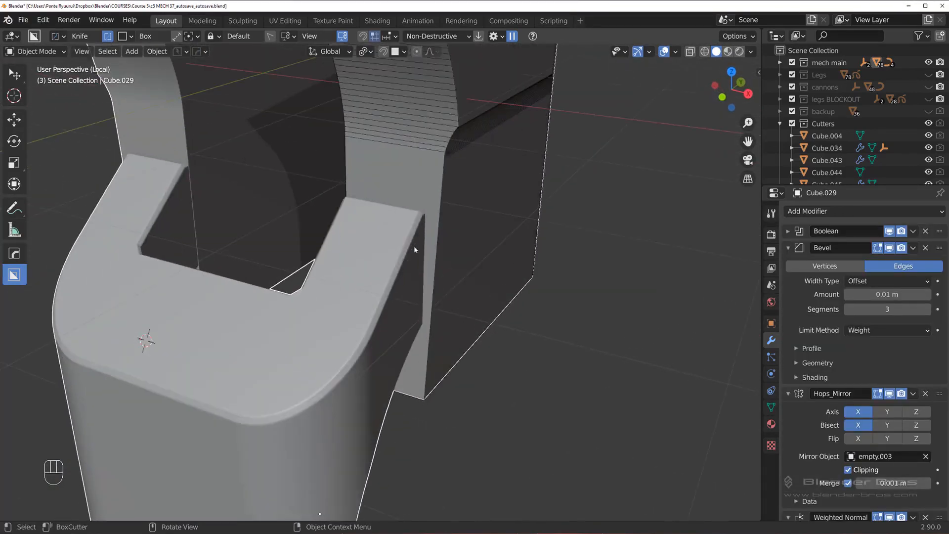
key("q")
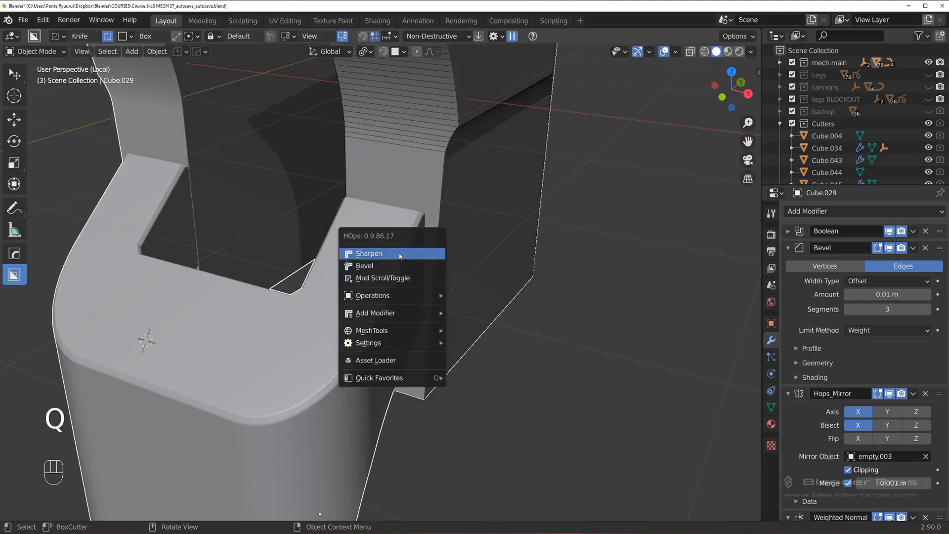
left_click(400, 254)
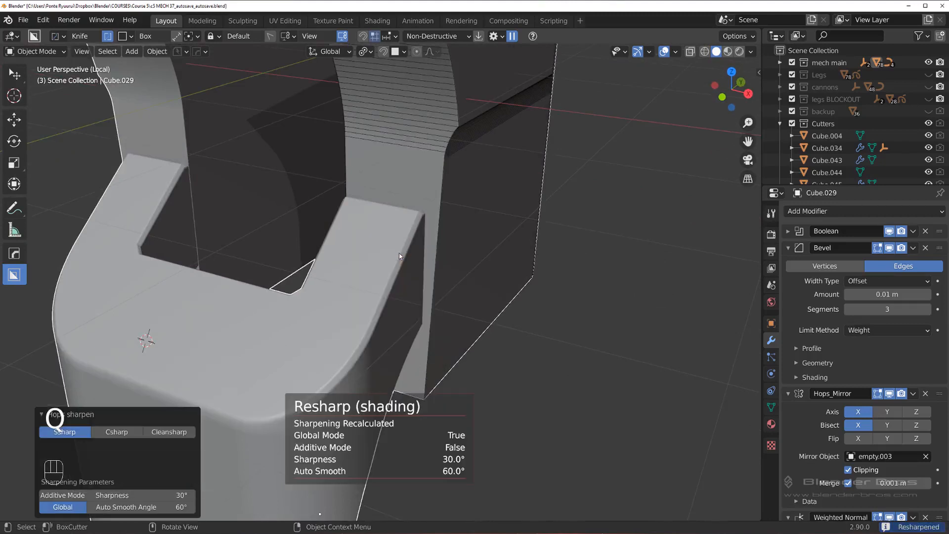
key("q")
left_click(399, 256, "ctrl")
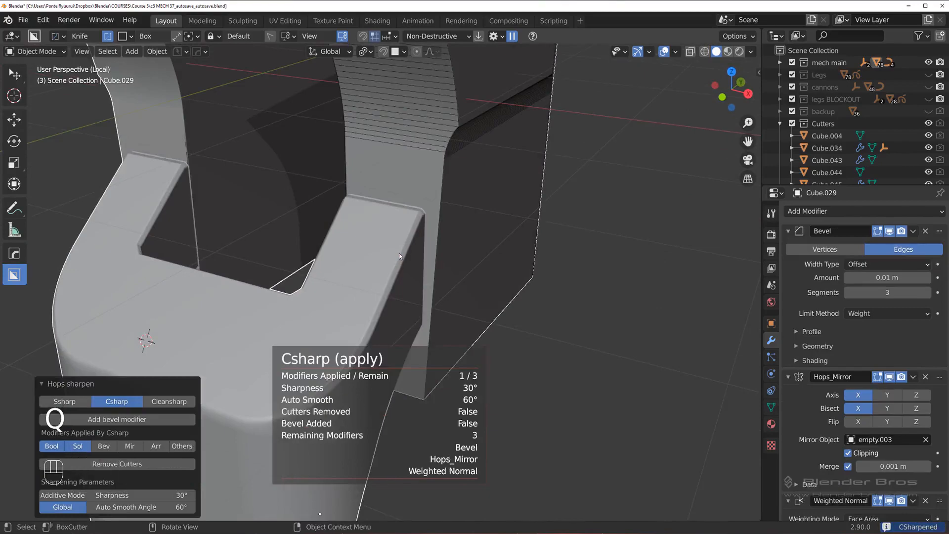
Step: Return to the full scene and hide the Cutters collection
scroll(399, 253, "up", 3)
middle_click_drag(431, 229, 386, 270)
key("slash")
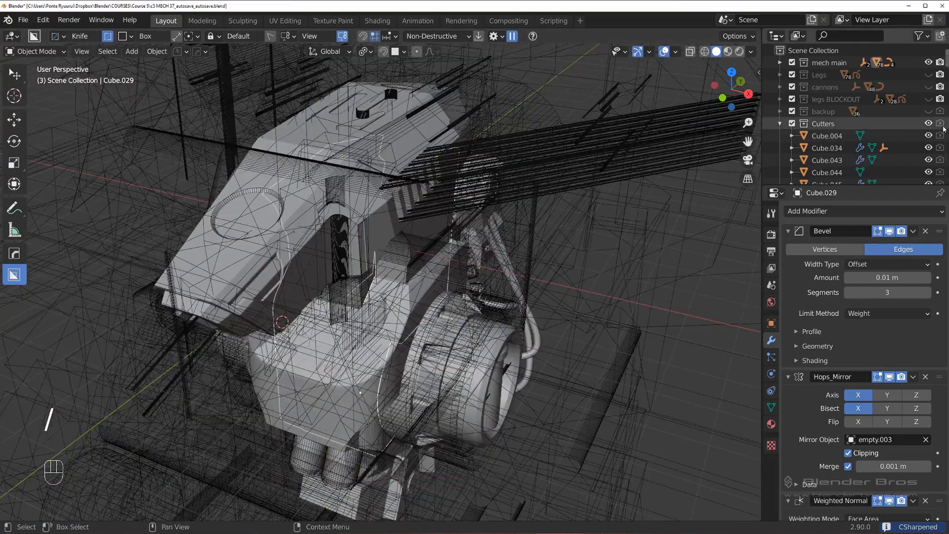
left_click(928, 123)
scroll(531, 234, "up", 5)
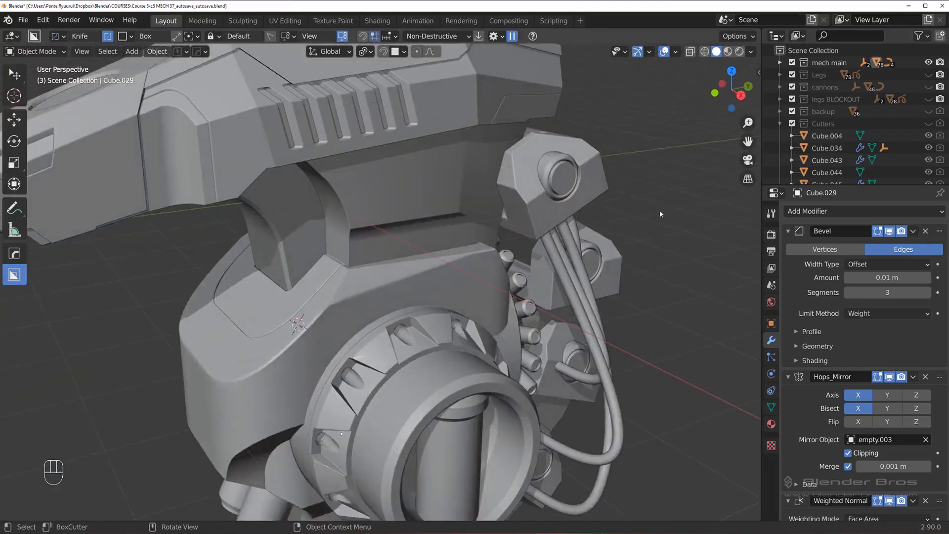
Step: Examine from several angles how the merged plate meets the front frame and the neighbouring body part
scroll(660, 210, "up", 3)
middle_click_drag(432, 227, 487, 235)
scroll(405, 256, "down", 5)
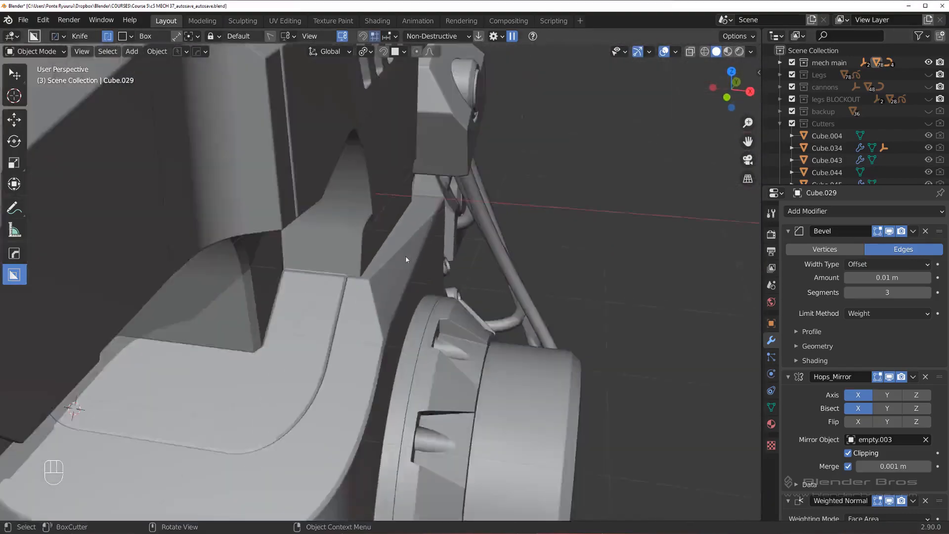
middle_click_drag(405, 256, 346, 249)
scroll(264, 245, "up", 5)
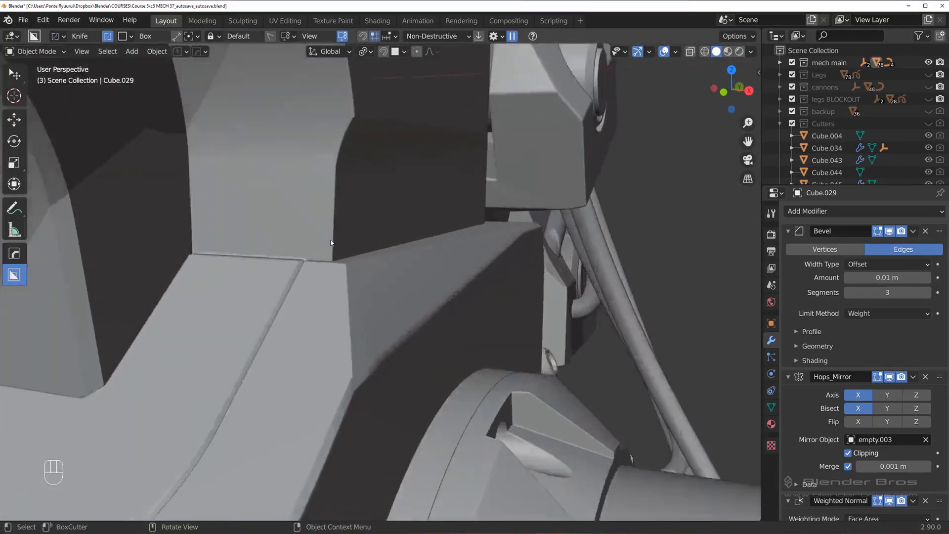
middle_click_drag(264, 244, 344, 269)
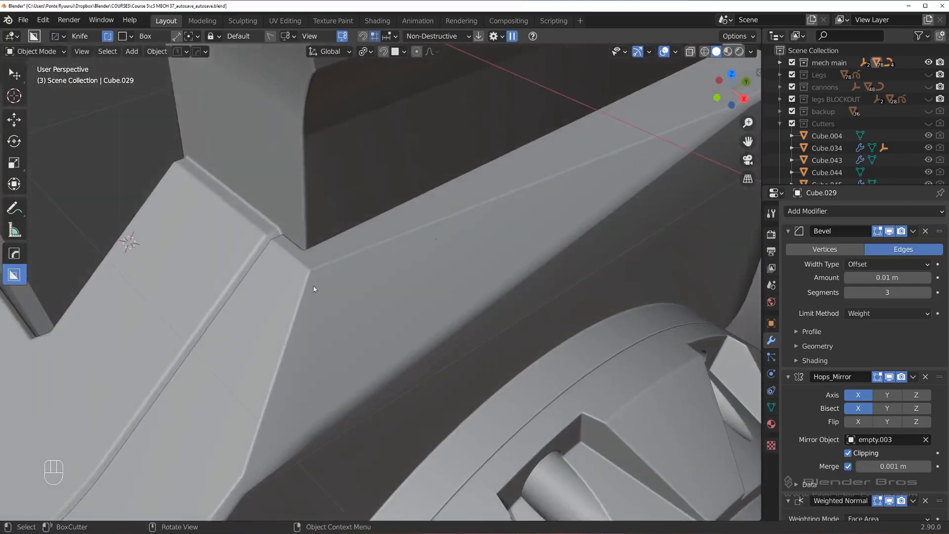
scroll(314, 289, "down", 3)
scroll(356, 282, "up", 3)
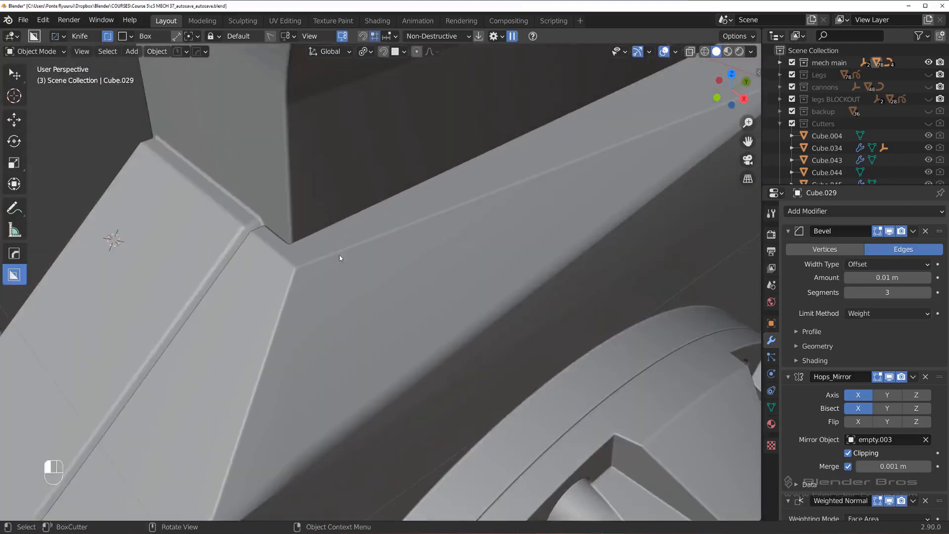
Step: Isolate the lower body Cube.005 and open its mesh for edge editing
left_click(339, 255)
key("slash")
scroll(396, 237, "up", 2)
middle_click_drag(405, 231, 386, 272, "shift")
scroll(396, 257, "up", 3)
middle_click_drag(430, 205, 430, 230)
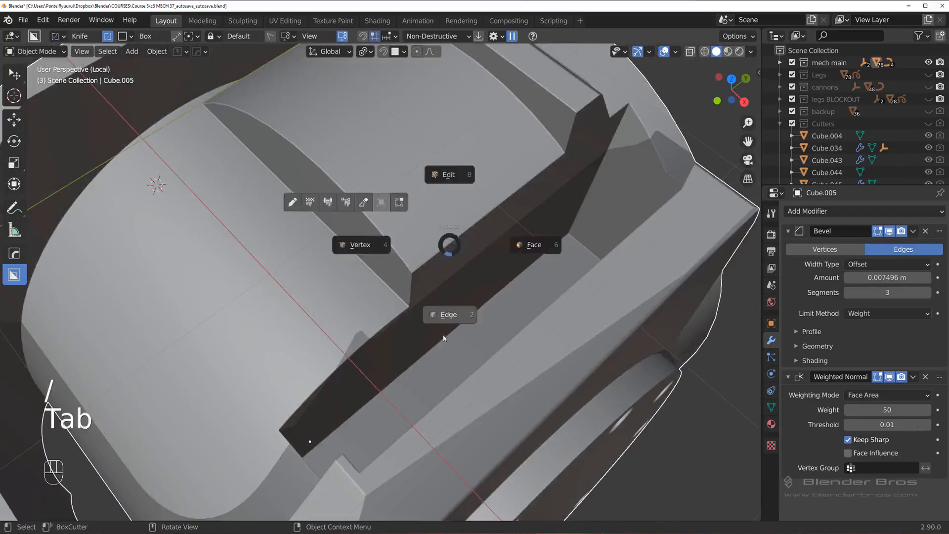
left_click(443, 339)
Step: Select the edges along the rim of Cube.005's slot and bevel them about 0.03 m with one segment
middle_click_drag(444, 338, 217, 275, "shift")
scroll(216, 275, "up", 3)
scroll(208, 251, "down", 5)
middle_click_drag(601, 74, 263, 277, "shift")
left_click(440, 181, "ctrl")
left_click(325, 370, "shift")
middle_click_drag(324, 370, 428, 298)
middle_click_drag(257, 288, 285, 288, "shift")
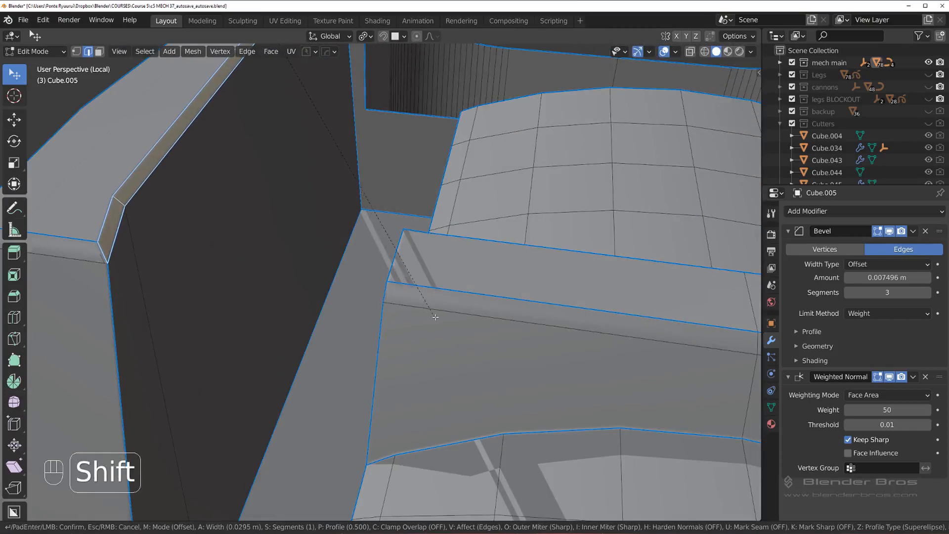
left_click(378, 308)
Step: Merge the vertices at the new bevel's corner with Smart Vert using Merge at Last, and return to Object Mode
middle_click_drag(307, 292, 292, 328, "shift")
key("Tab")
key("Tab")
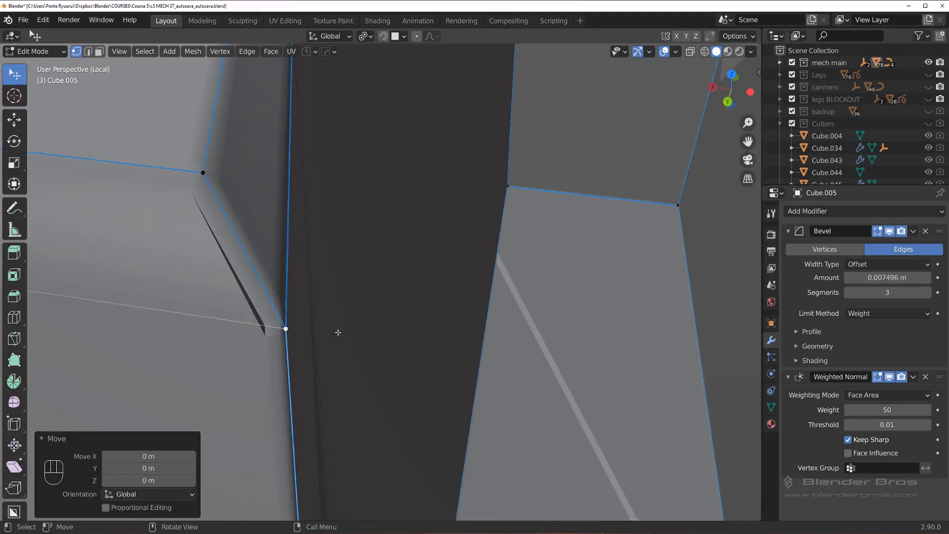
key("g")
key("1")
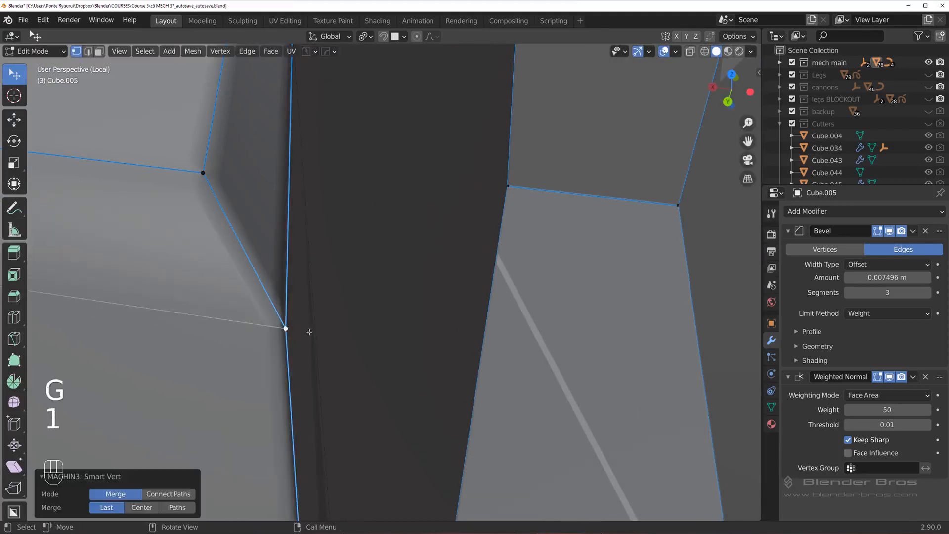
left_click(325, 200)
Step: Bring back the full scene and symmetrize the lower body Cube.005 across the X axis
scroll(351, 266, "down", 5)
middle_click_drag(351, 266, 328, 245)
scroll(335, 251, "up", 4)
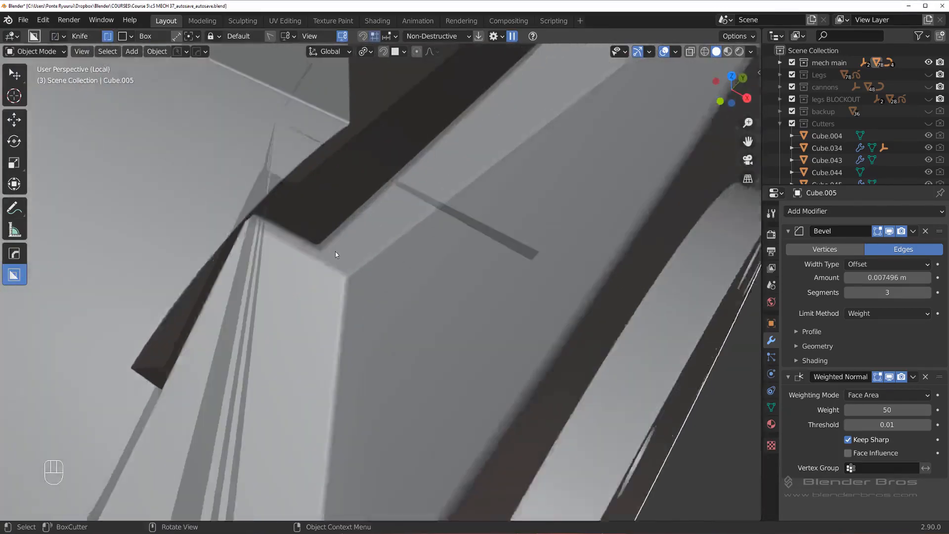
key("KP_Divide")
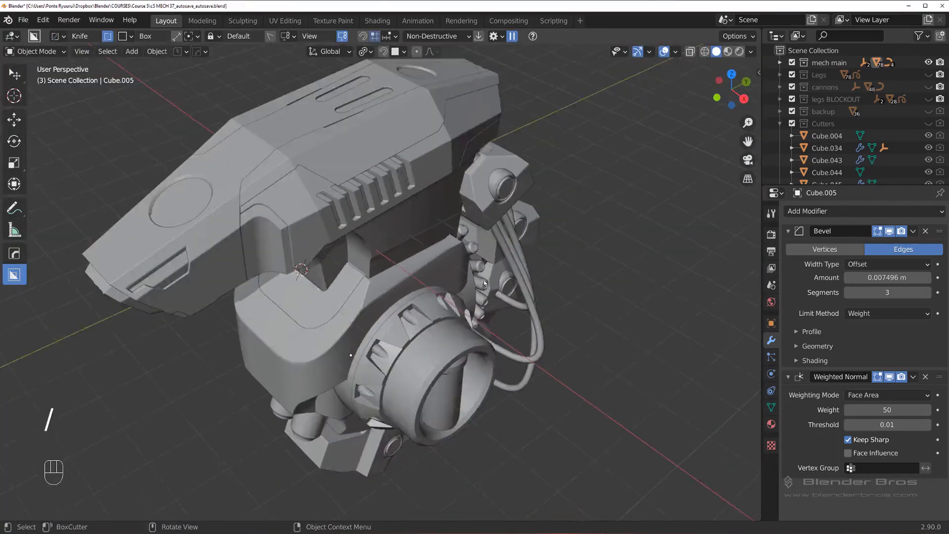
middle_click_drag(494, 267, 381, 280)
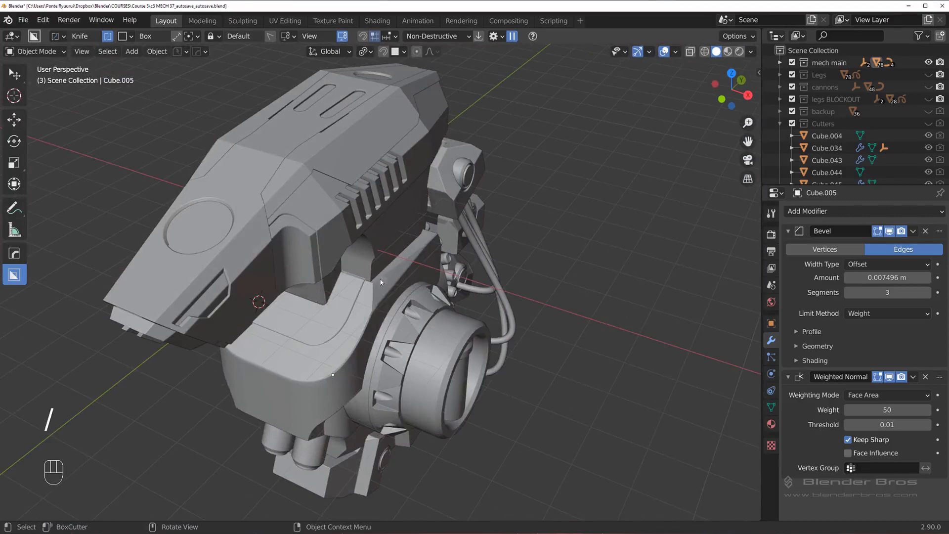
left_click(381, 304)
key("alt+x")
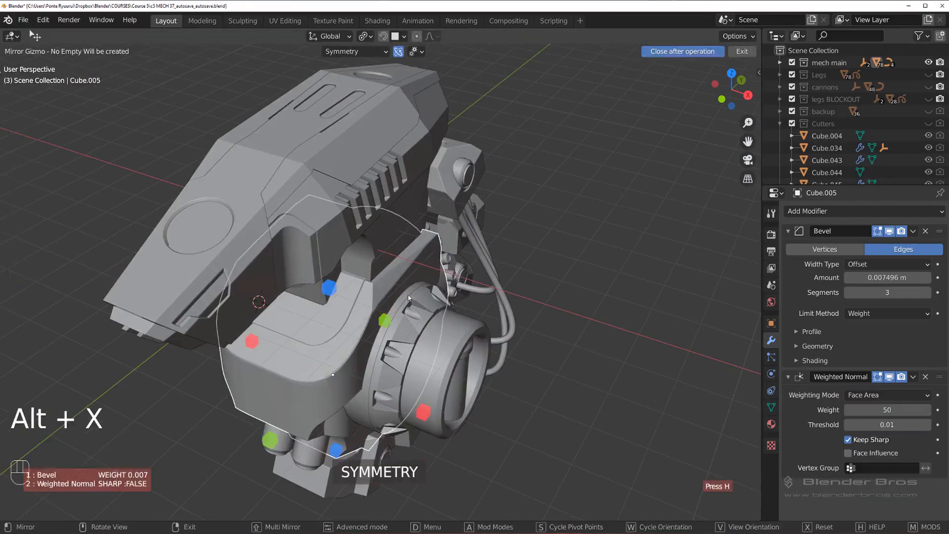
left_click(426, 415)
Step: Select the curved edges at the rear end of Cube.029's side recess from the right view and toggle their sharp marking
scroll(538, 257, "up", 4)
middle_click_drag(531, 253, 448, 250, "shift")
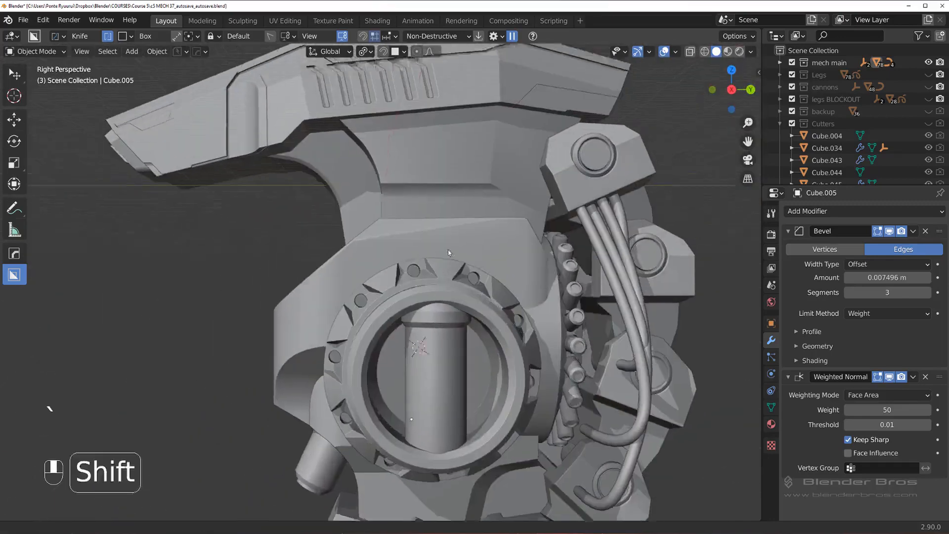
scroll(541, 195, "up", 4)
left_click(521, 186)
middle_click_drag(521, 187, 348, 237, "shift")
key("Tab")
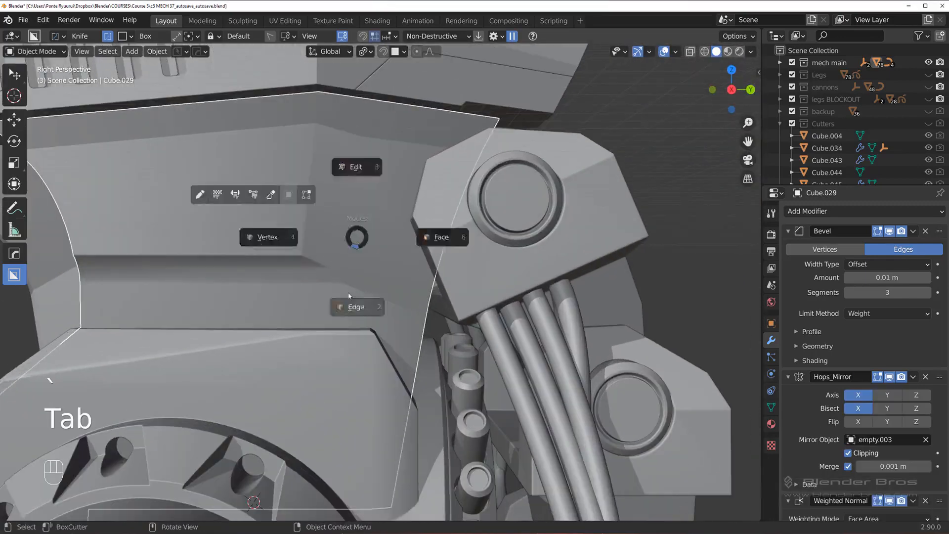
left_click(352, 296)
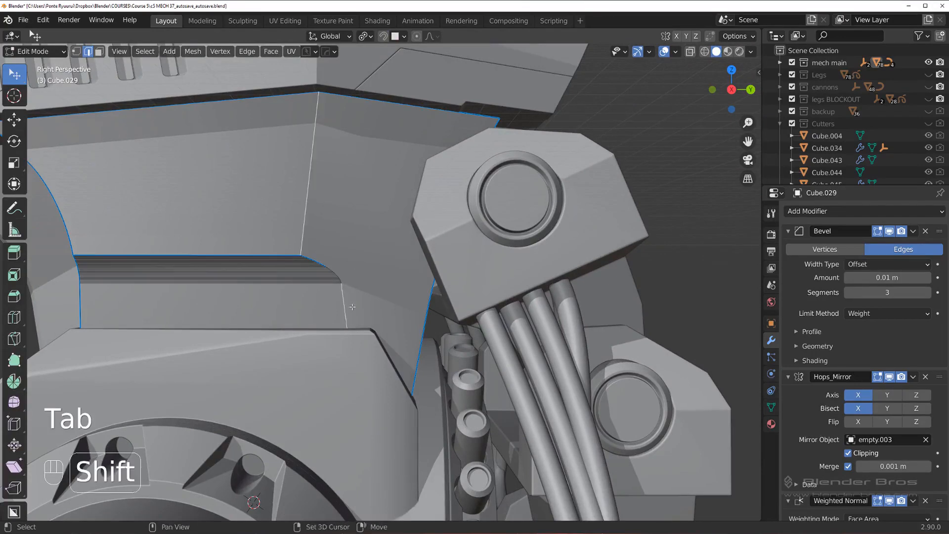
scroll(351, 306, "up", 3)
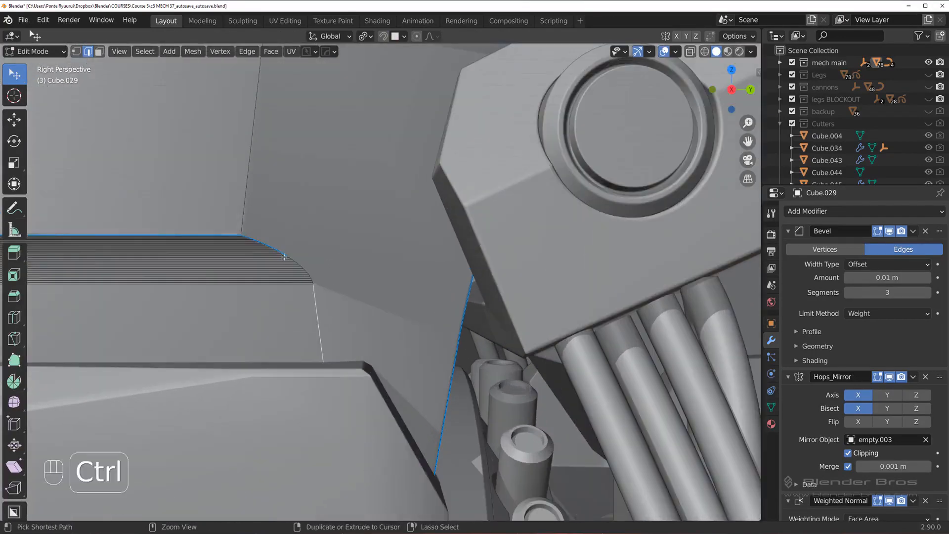
left_click(285, 257, "ctrl")
key("q")
key("q")
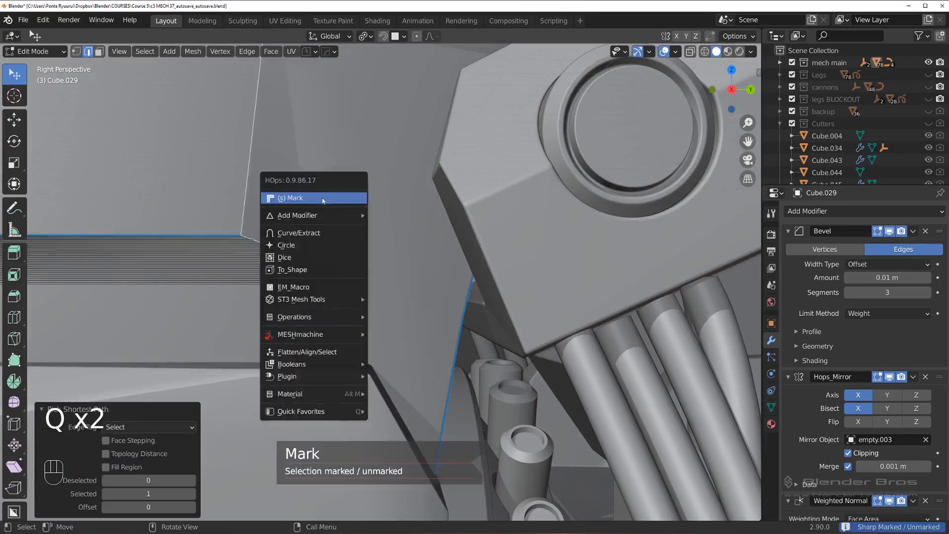
scroll(398, 260, "down", 5)
key("Tab")
left_click(408, 162)
Step: Isolate the front frame Cube.029 and inspect the bevelled rim around its rounded front corner
scroll(384, 228, "down", 4)
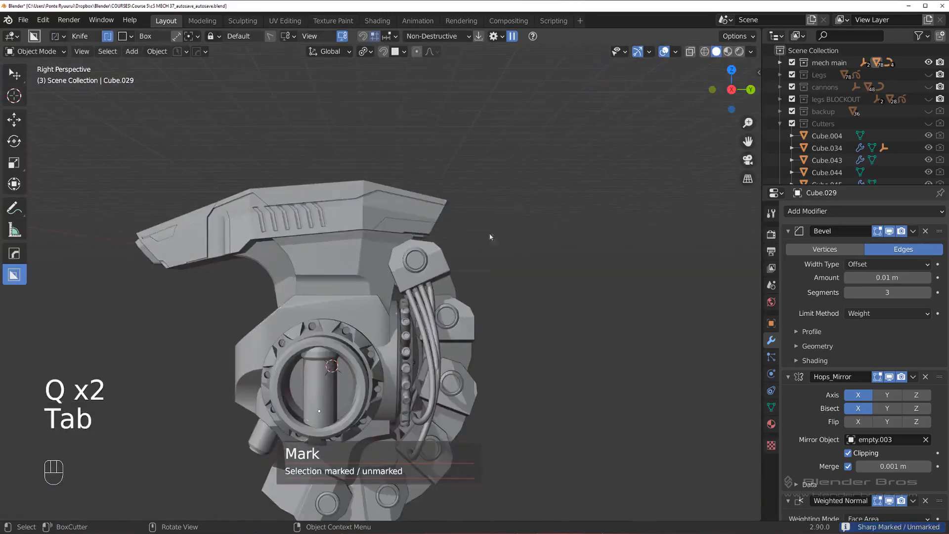
scroll(491, 236, "up", 3)
middle_click_drag(490, 236, 268, 261)
scroll(424, 275, "up", 5)
scroll(317, 252, "up", 6)
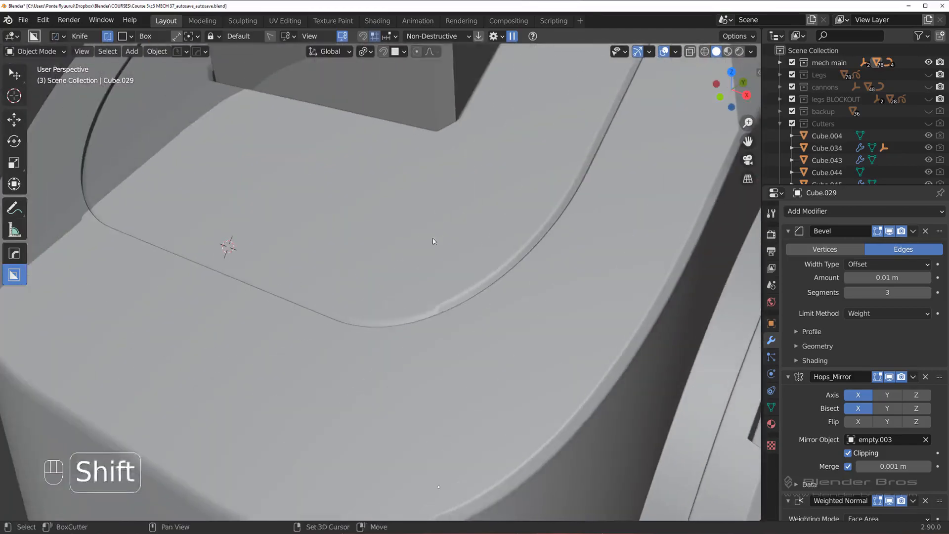
key("slash")
scroll(402, 247, "up", 5)
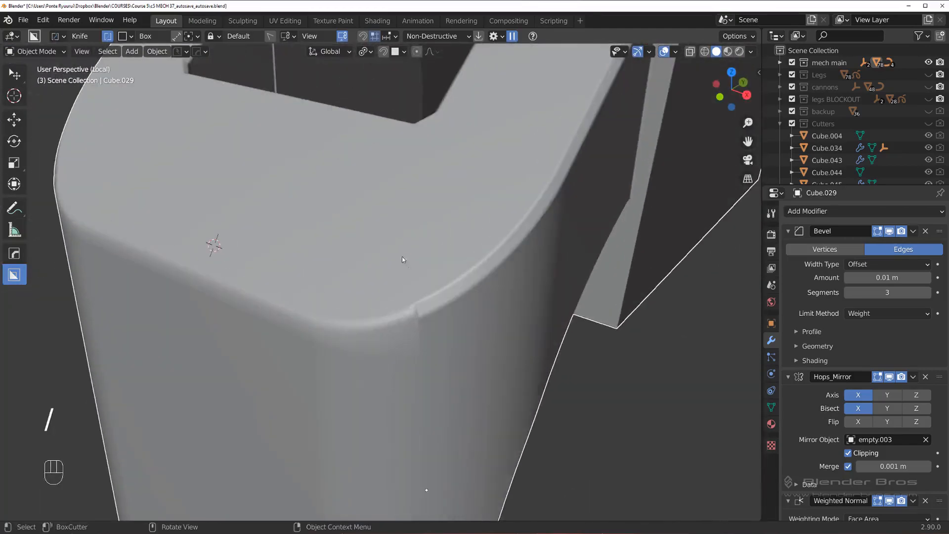
Step: Toggle the sharp marking on the bevelled rim loops around Cube.029's rounded front corner and return to Object Mode
key("ctrl+grave")
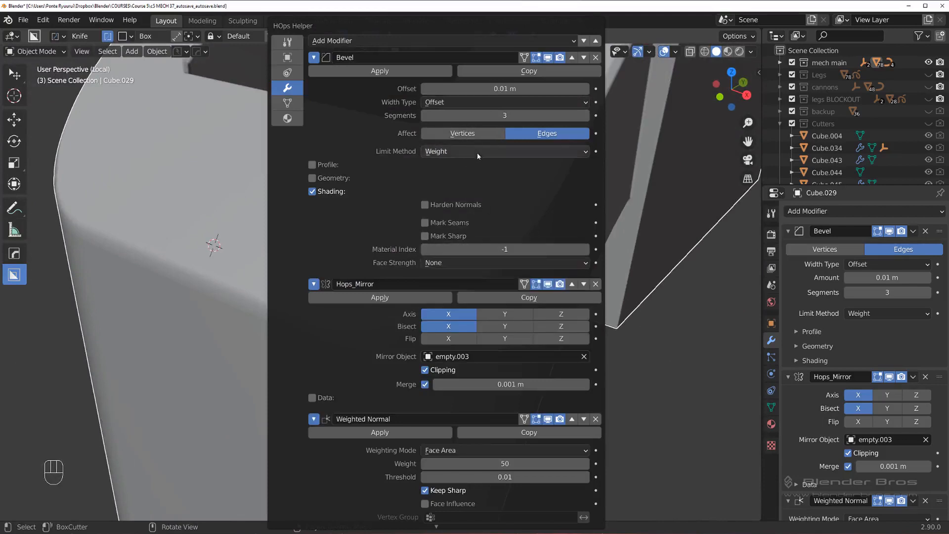
key("Escape")
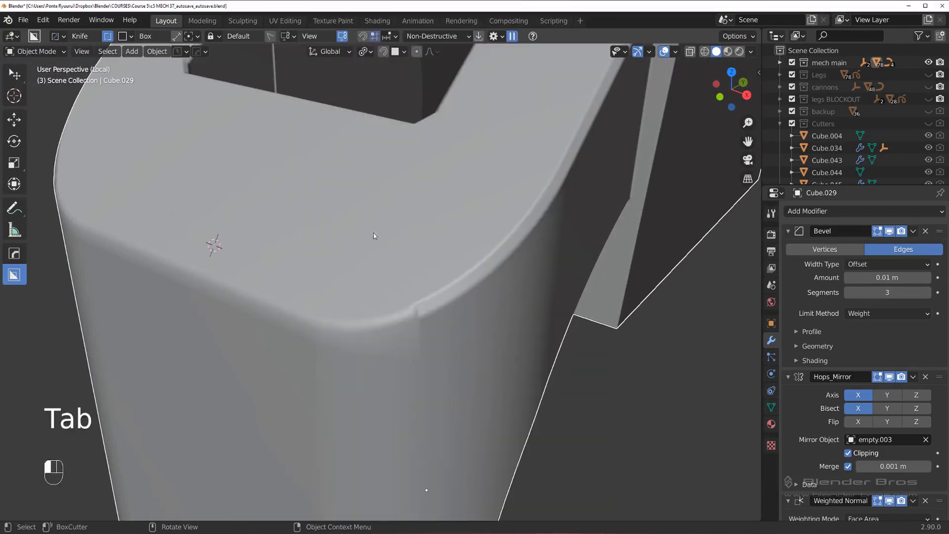
key("Tab")
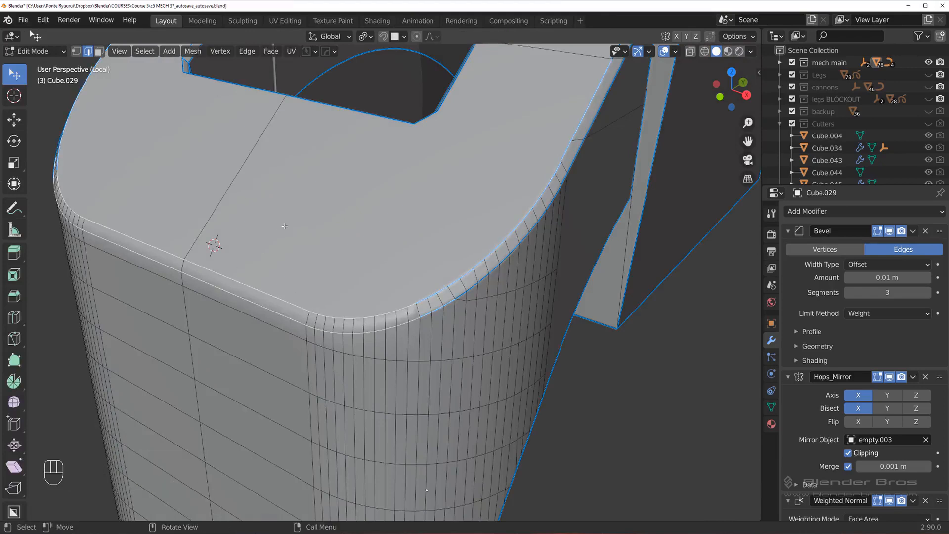
key("q")
key("q")
key("Tab")
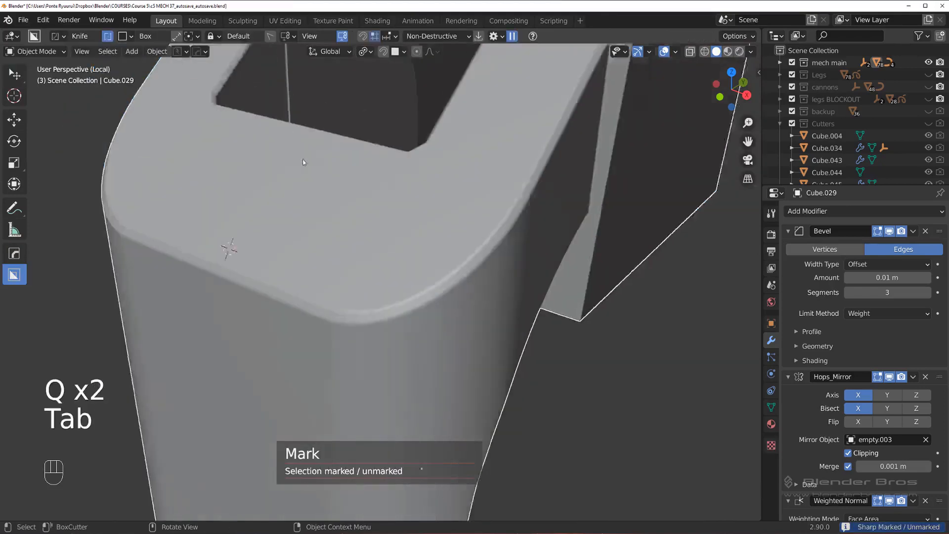
Step: Inspect the front frame's rounded corner and curved side, and leave the isolated view for the full mech
scroll(304, 162, "down", 6)
middle_click_drag(417, 240, 355, 211)
scroll(354, 212, "up", 2)
middle_click_drag(343, 269, 445, 218, "shift")
scroll(430, 237, "up", 1)
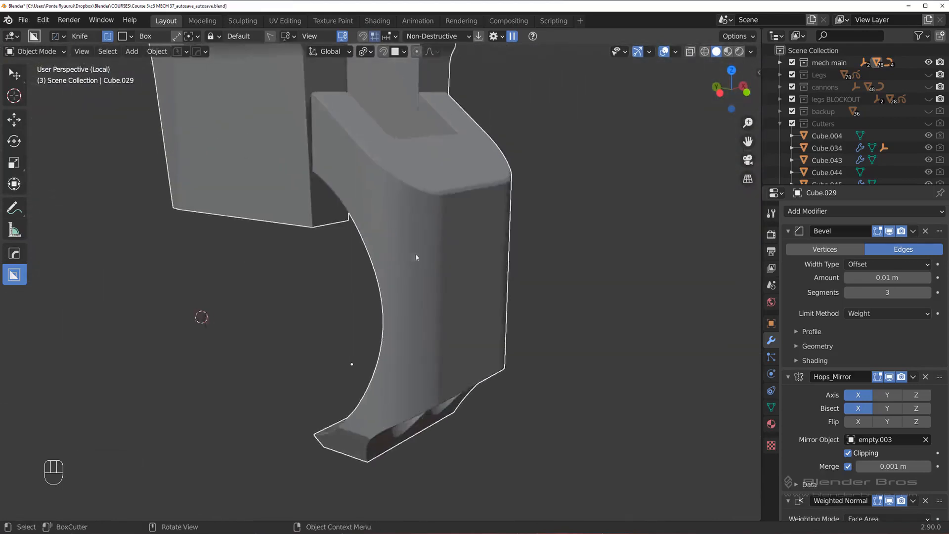
key("KP_Divide")
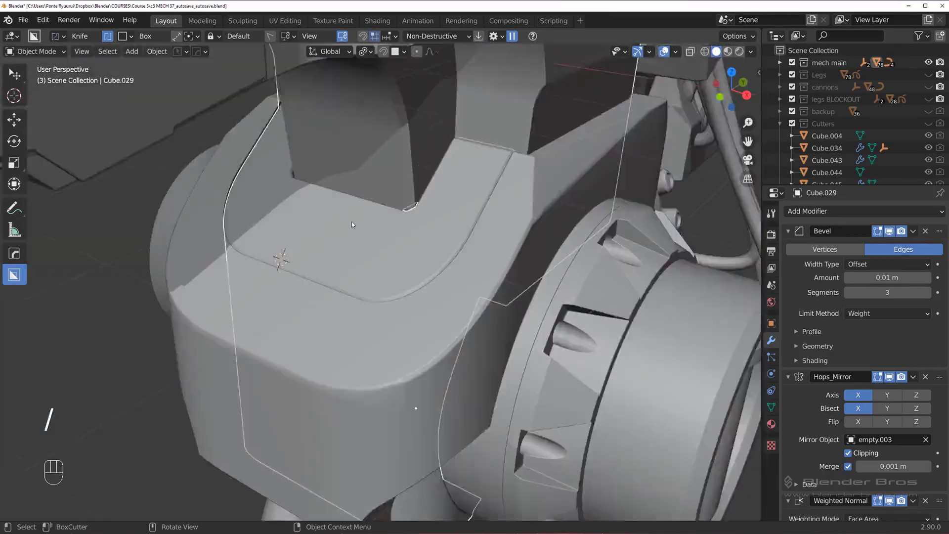
scroll(372, 203, "down", 6)
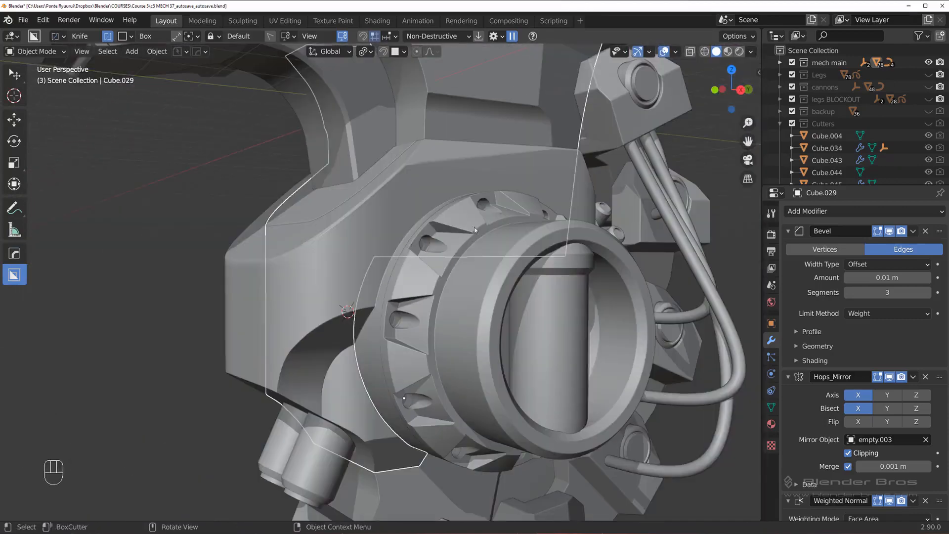
Step: Toggle the sharp marking on both rim loops around the upper front bevel of the lower body Cube.005
middle_click_drag(163, 208, 311, 240)
left_click(310, 239)
key("Tab")
key("Tab")
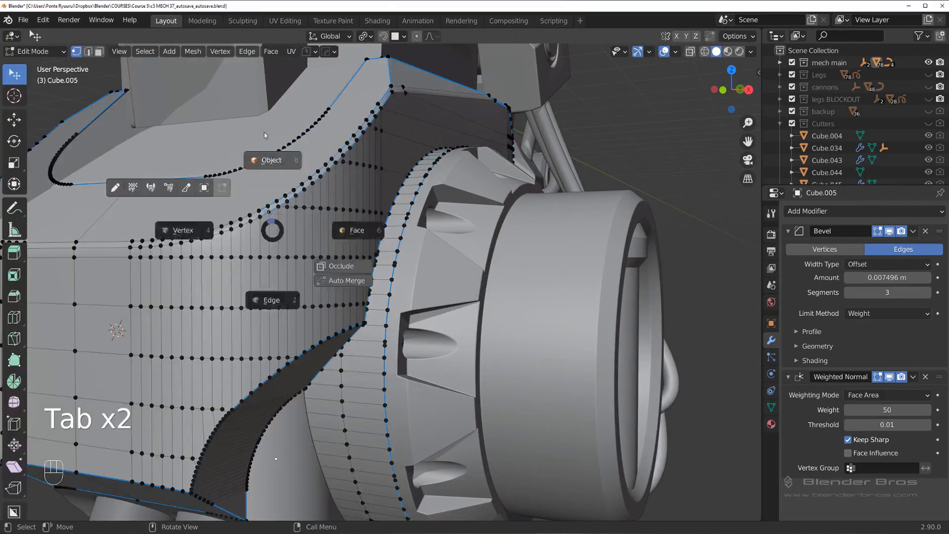
key("Tab")
middle_click_drag(242, 264, 301, 293, "shift")
scroll(301, 293, "up", 2)
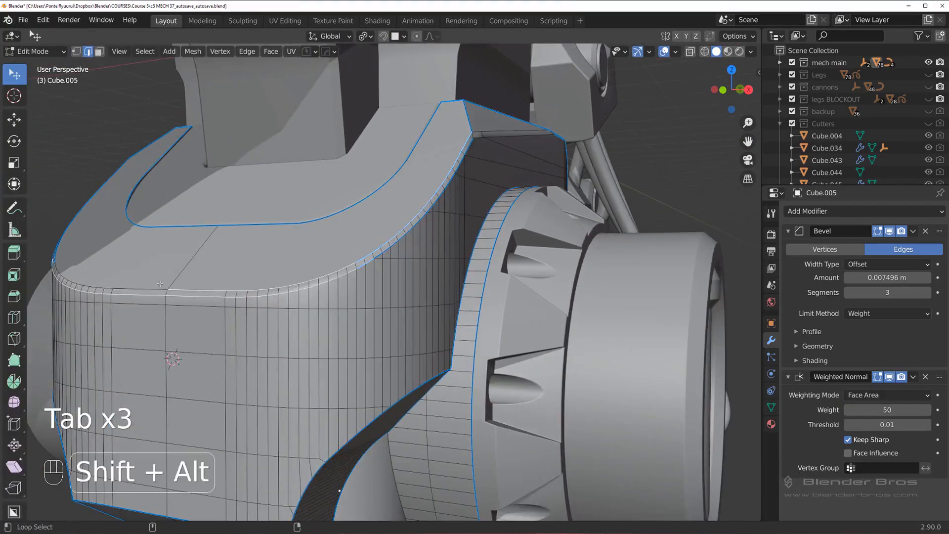
key("q")
left_click(278, 257)
key("q")
left_click(279, 257)
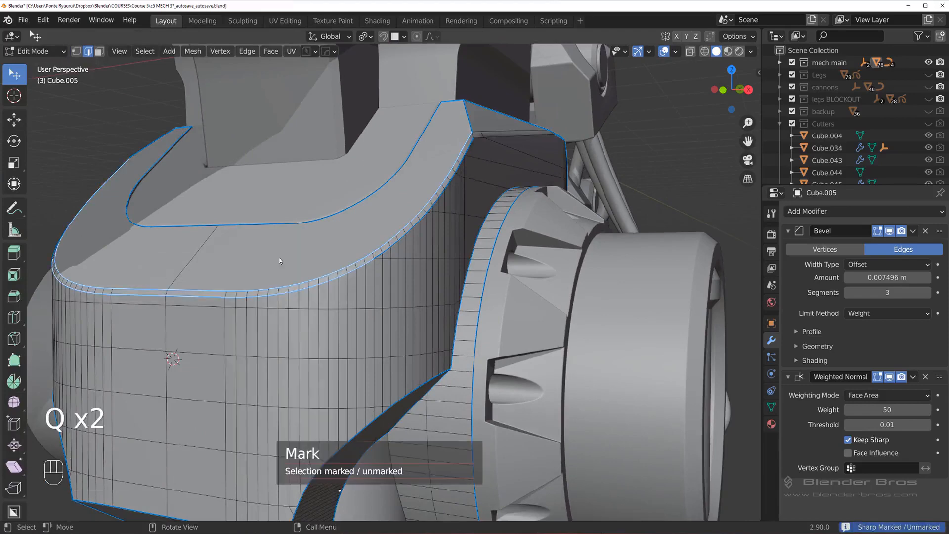
key("Tab")
Step: Isolate the lower body Cube.005 and frame the arched cut beside its round side disc
scroll(299, 184, "down", 4)
middle_click_drag(301, 185, 291, 177)
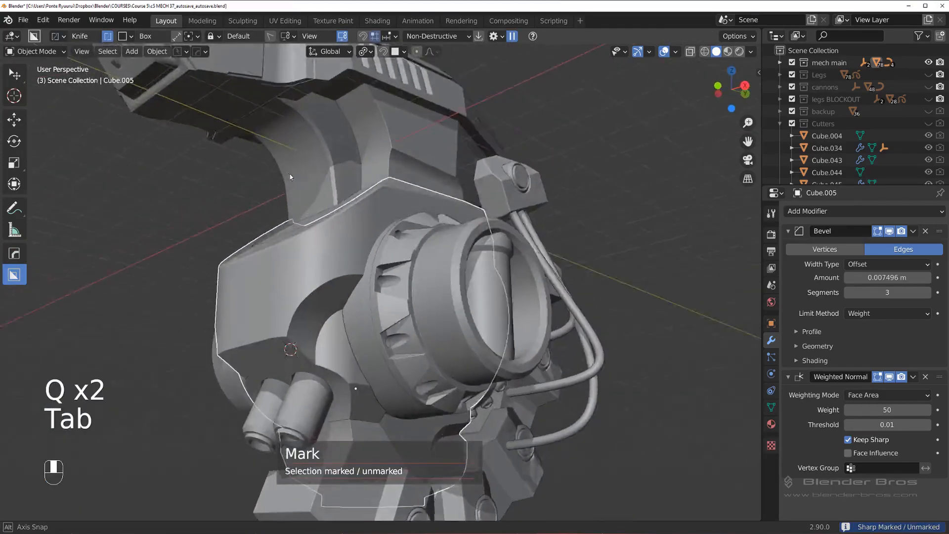
scroll(296, 227, "up", 3)
middle_click_drag(296, 231, 356, 276)
scroll(366, 286, "down", 4)
middle_click_drag(440, 329, 395, 314)
left_click(328, 317)
left_click(348, 316)
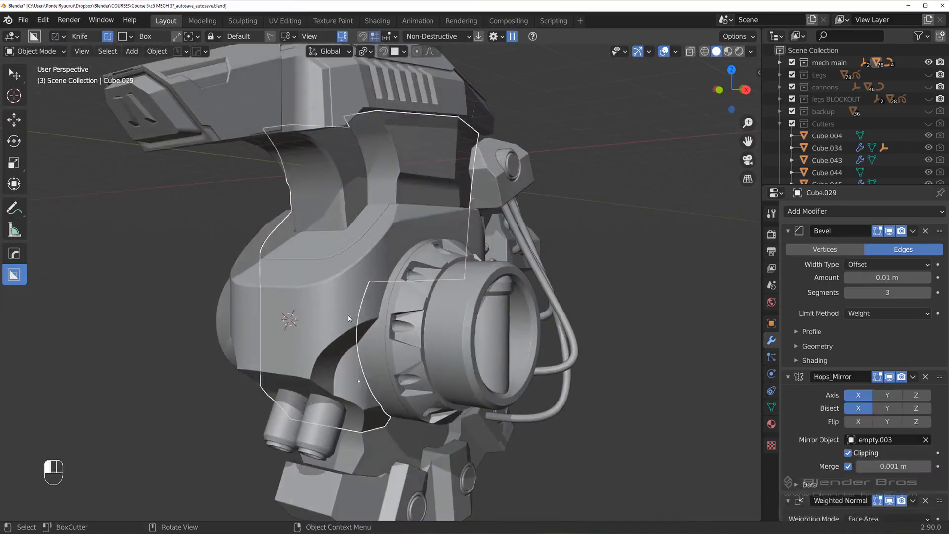
key("slash")
scroll(376, 247, "up", 6)
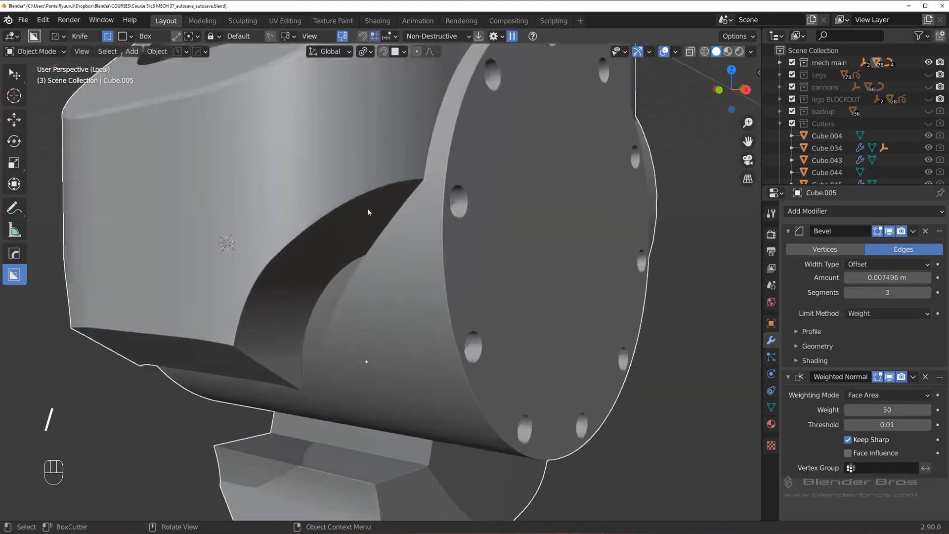
Step: Bevel Cube.005's outer arch edge and adjoining lower front edge with a 0.0132 m width and 1 segment
key("Tab")
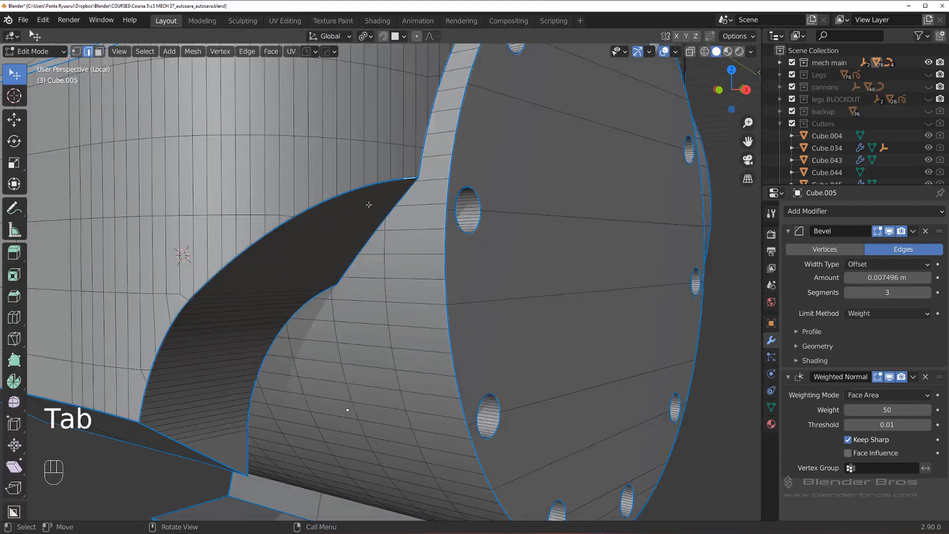
scroll(368, 205, "up", 4)
left_click(412, 97)
scroll(346, 183, "down", 4)
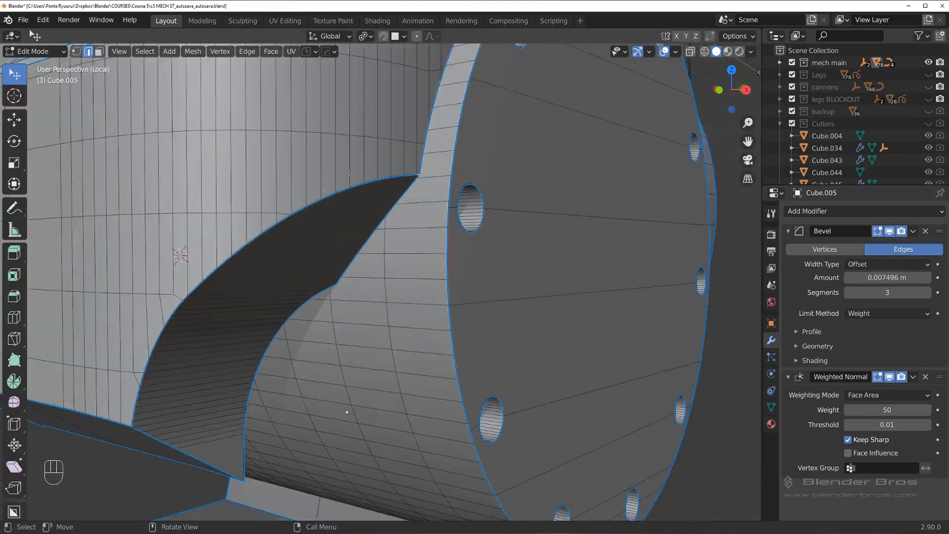
middle_click_drag(251, 275, 389, 199, "shift")
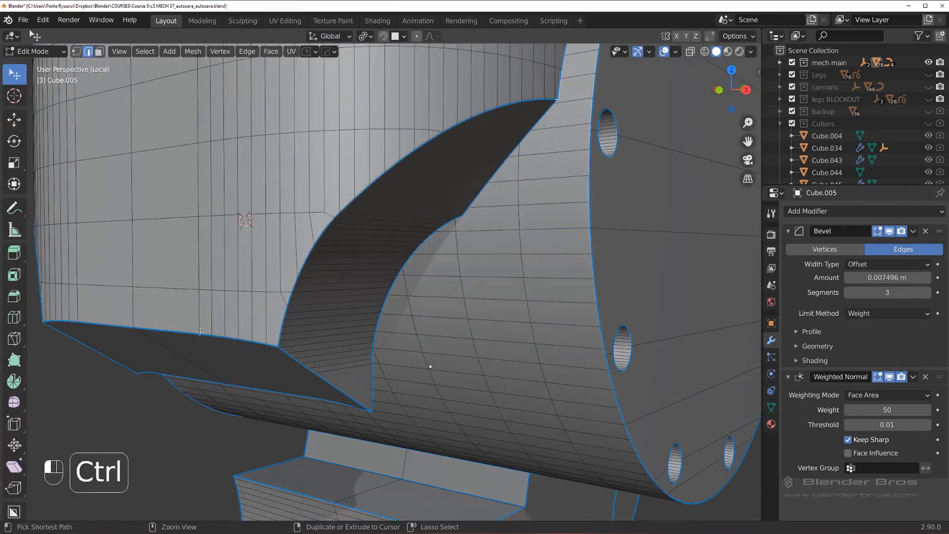
left_click(199, 332, "ctrl")
middle_click_drag(332, 256, 266, 341, "shift")
scroll(391, 274, "up", 3)
scroll(392, 272, "down", 3)
middle_click_drag(390, 244, 458, 156, "shift")
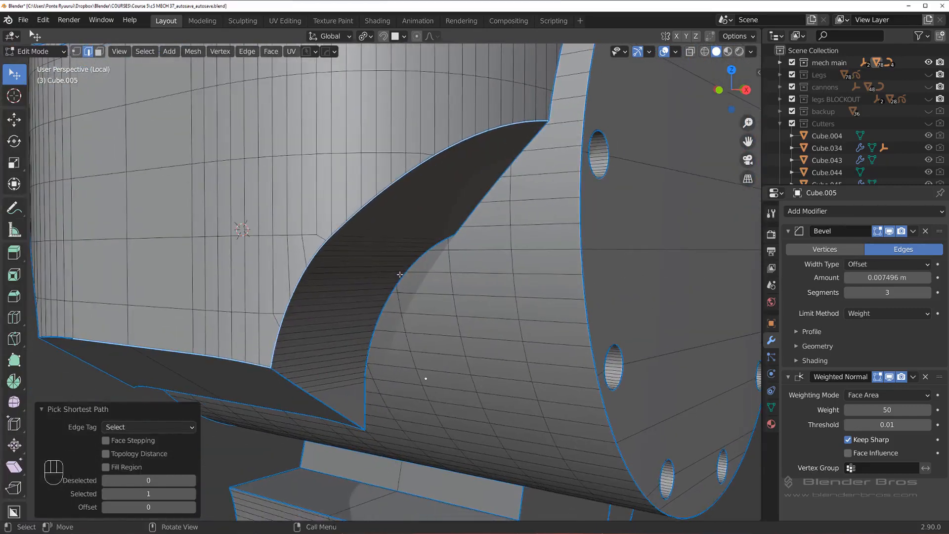
key("ctrl+b")
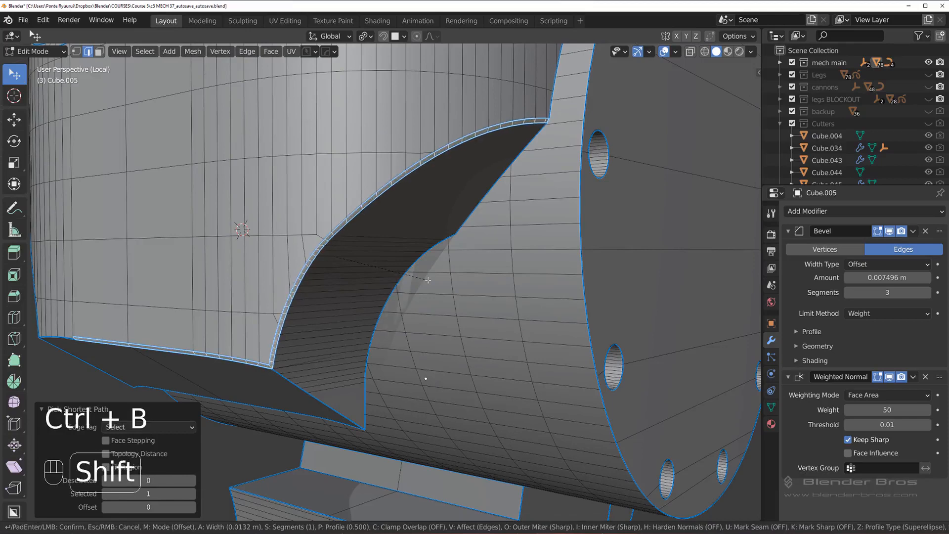
left_click(428, 281)
Step: Merge the stray vertices at the new bevel's lower corner with Smart Vert using Merge at Last
middle_click_drag(420, 277, 470, 180, "shift")
scroll(470, 180, "up", 4)
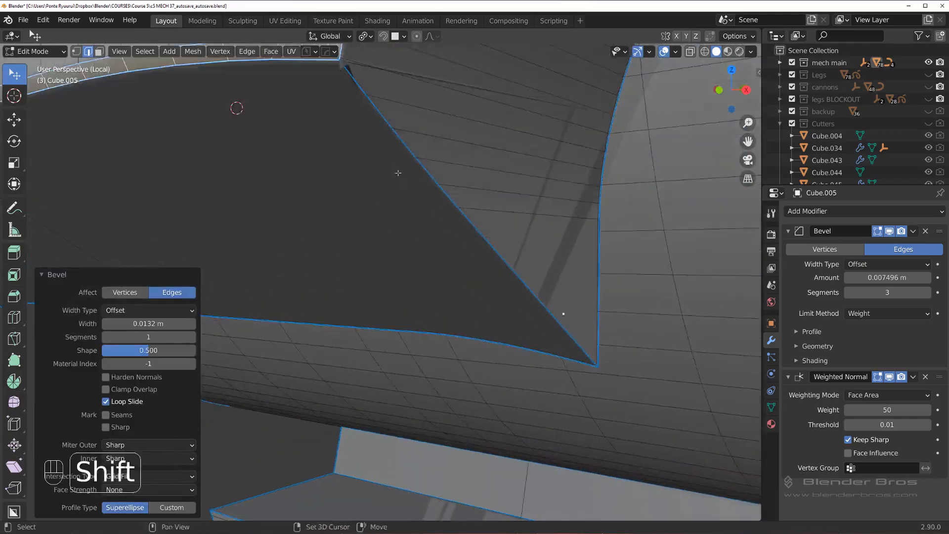
scroll(351, 219, "up", 1)
middle_click_drag(396, 174, 326, 277, "shift")
key("Tab")
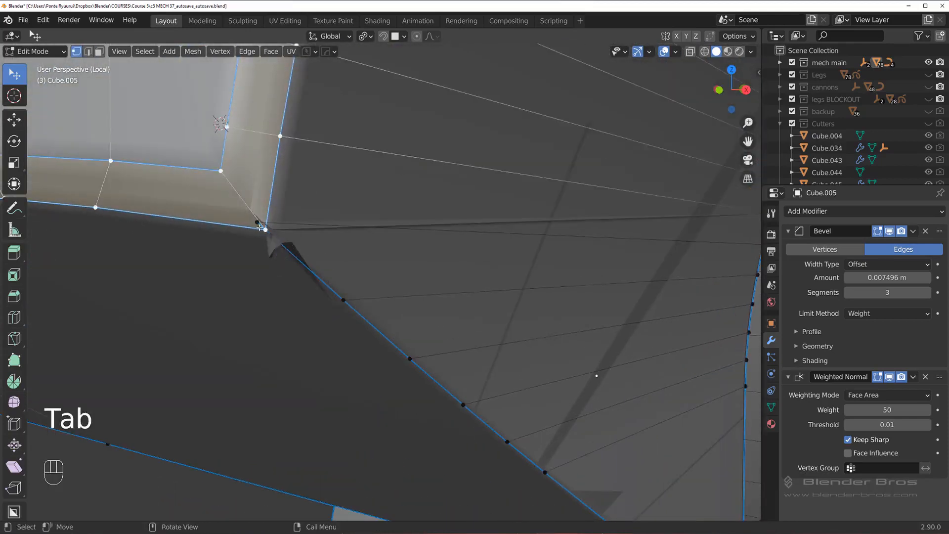
key("1")
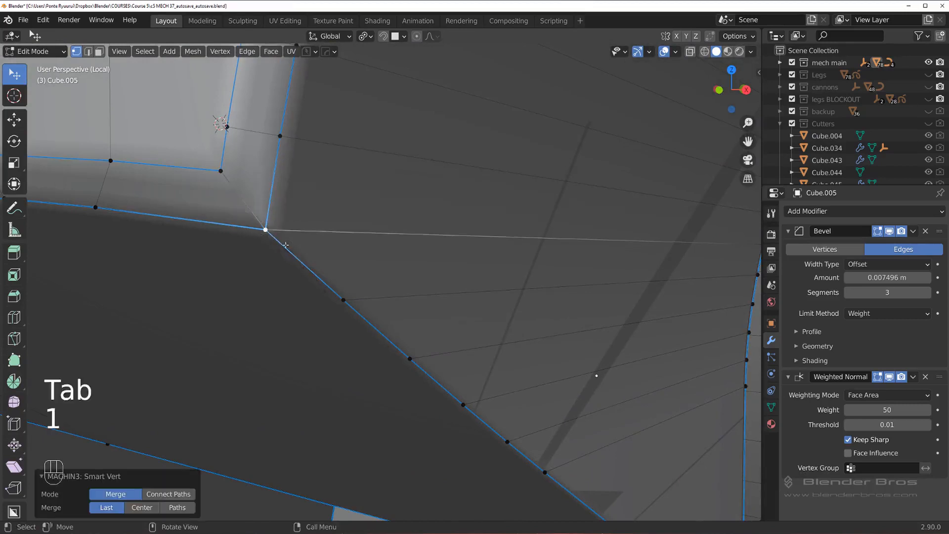
scroll(297, 252, "down", 4)
Step: Try to bevel the diagonal edge beneath the arched cut with a 0.0109 m width and 1 segment
key("Tab")
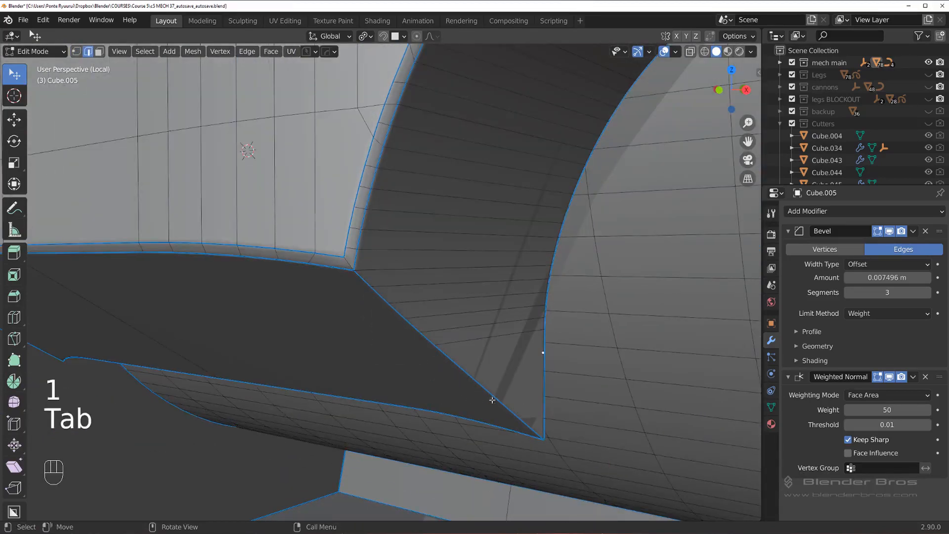
left_click(350, 264, "ctrl")
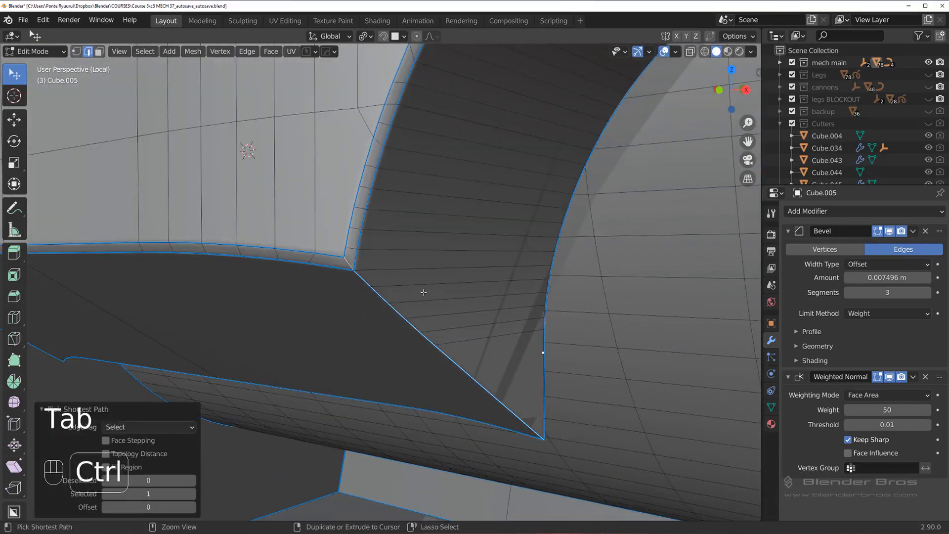
key("ctrl+b")
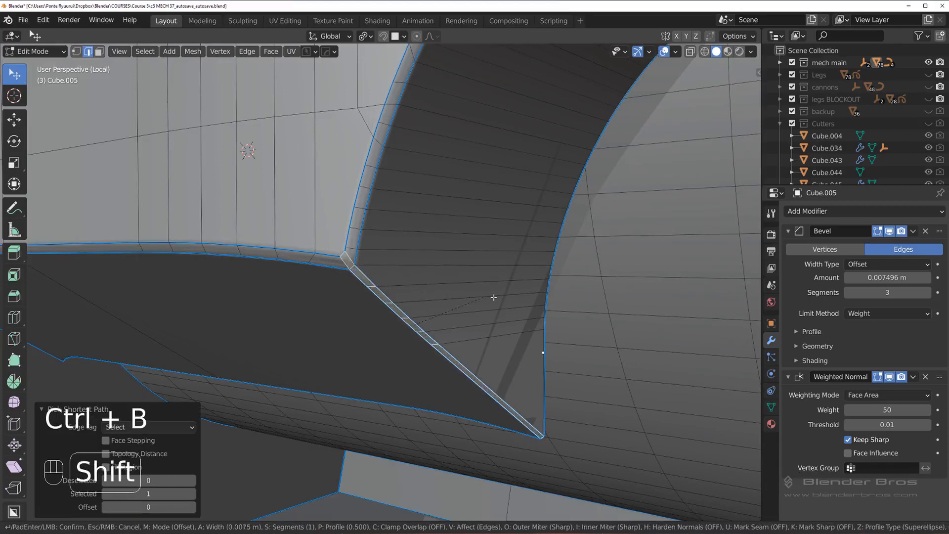
left_click(503, 297)
key("Tab")
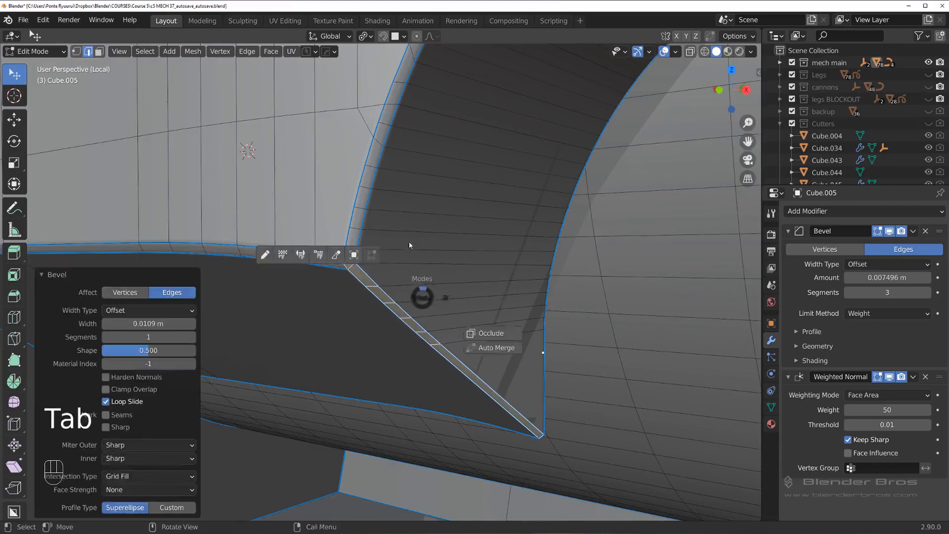
Step: Try reducing Cube.005's Bevel modifier amount to 0.002703 m and check the corner beneath the arched cut
scroll(364, 238, "up", 3)
middle_click_drag(333, 234, 376, 238)
scroll(376, 238, "down", 2)
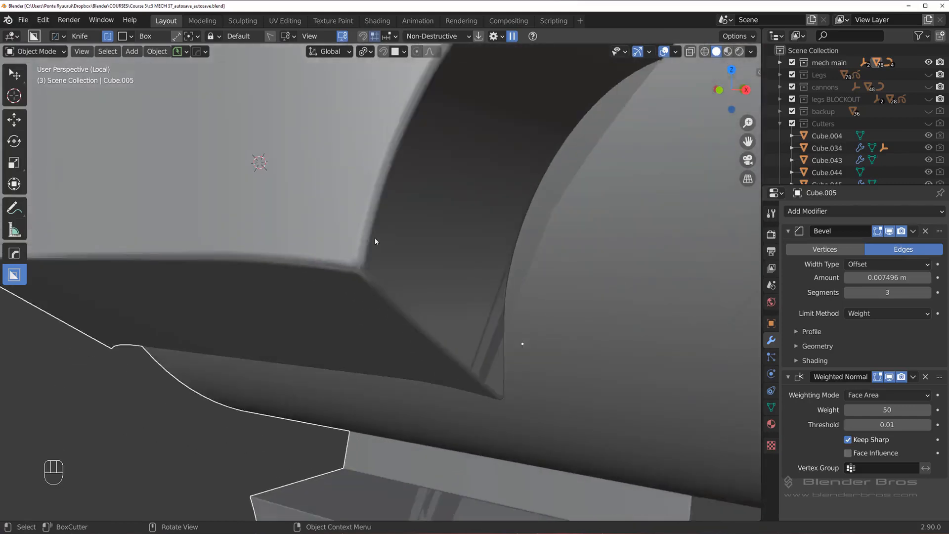
scroll(375, 239, "up", 1)
key("q")
left_click(366, 251)
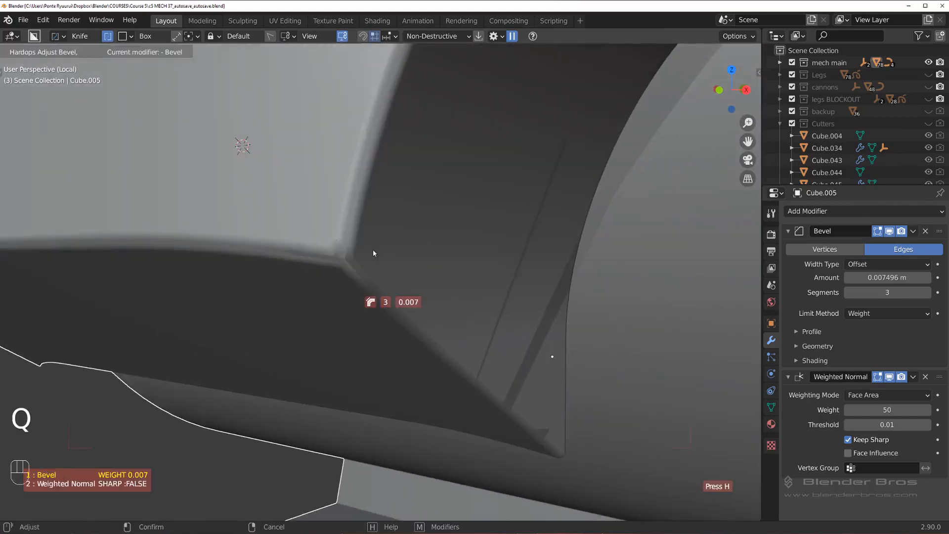
key("shift")
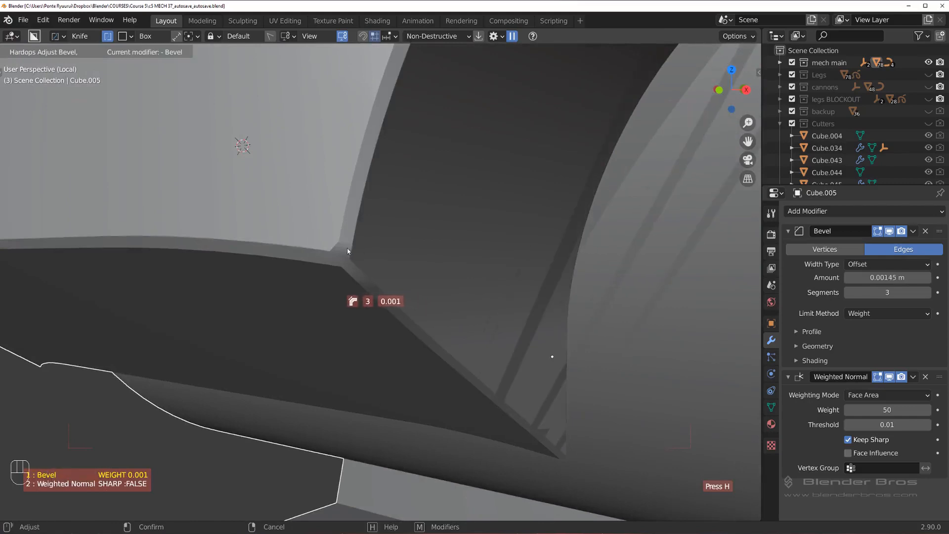
left_click(346, 248)
middle_click_drag(346, 248, 207, 344)
middle_click_drag(288, 338, 411, 260)
Step: Undo the Bevel modifier adjustment and the diagonal edge's bevel, and return to Object Mode
key("ctrl+z")
key("ctrl+z")
key("ctrl+z")
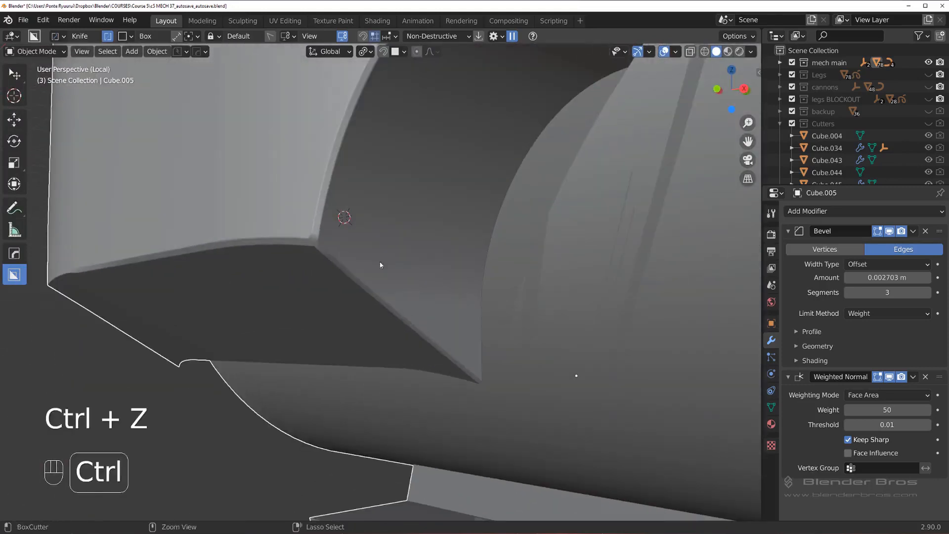
key("ctrl+z")
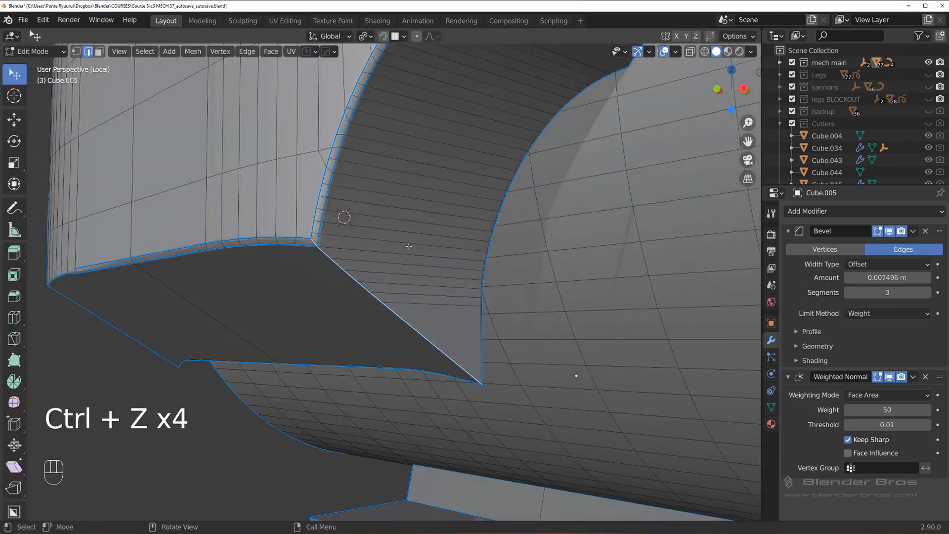
key("Tab")
key("Tab")
Step: Set Cube.005's Bevel modifier amount to 0.003661 m with HardOps and bring back the full scene
scroll(411, 198, "down", 5)
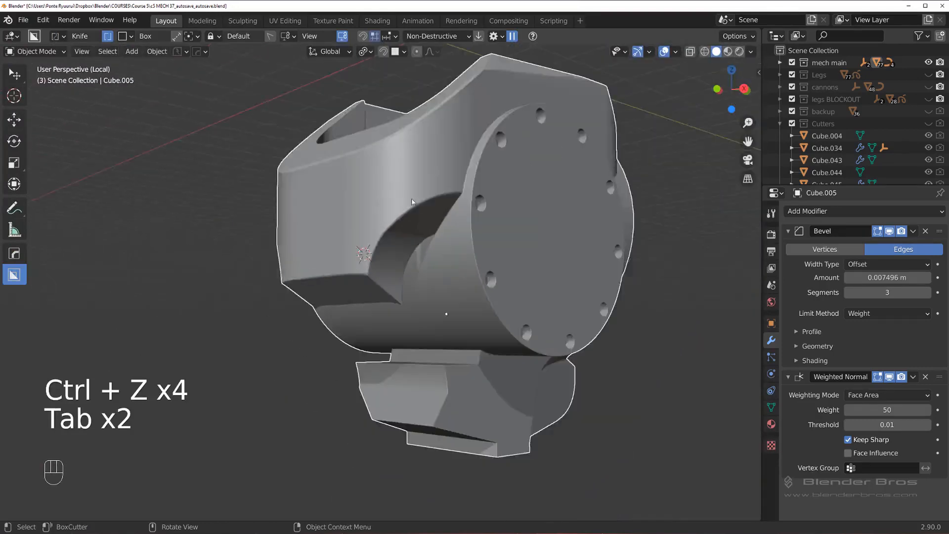
middle_click_drag(412, 199, 435, 207)
scroll(514, 193, "up", 4)
middle_click_drag(547, 186, 501, 231, "shift")
middle_click_drag(445, 233, 416, 226)
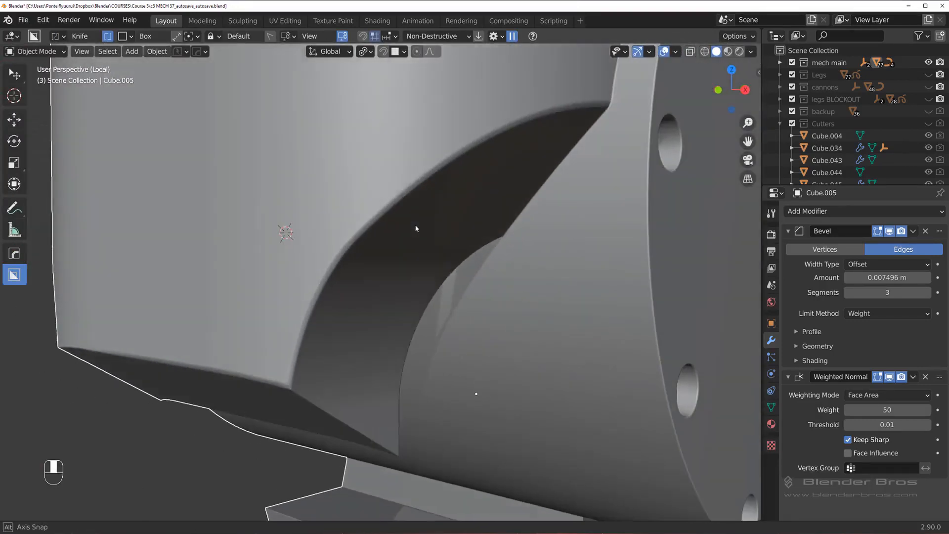
key("q")
left_click(412, 224)
key("shift")
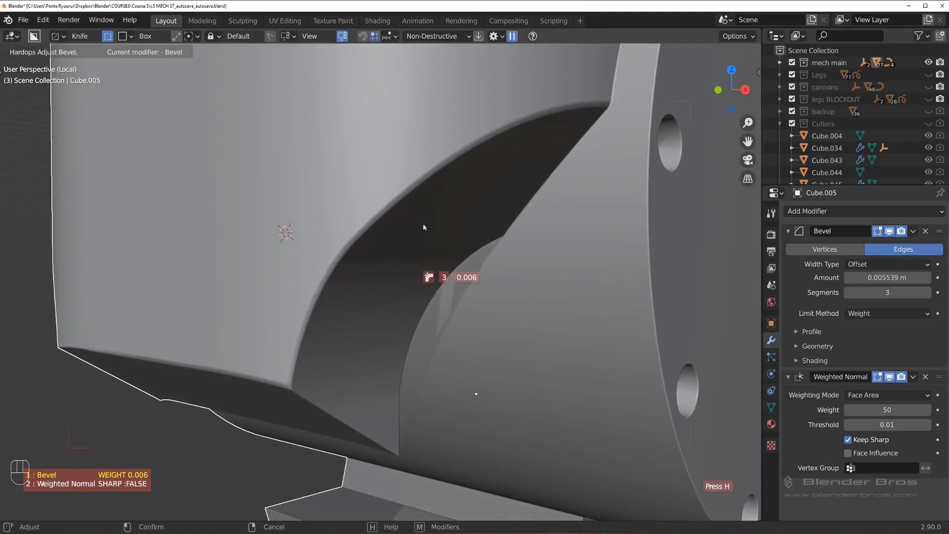
left_click(424, 227)
scroll(425, 230, "down", 5)
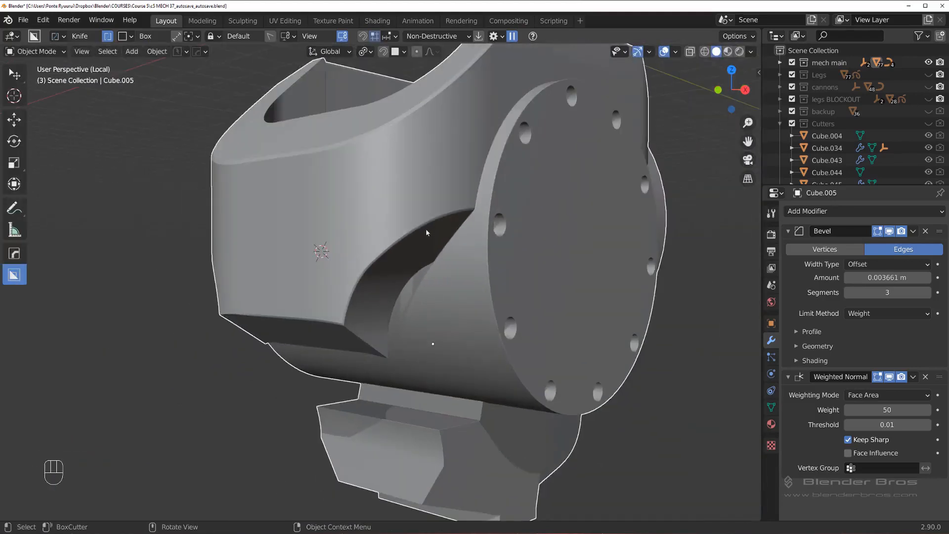
key("slash")
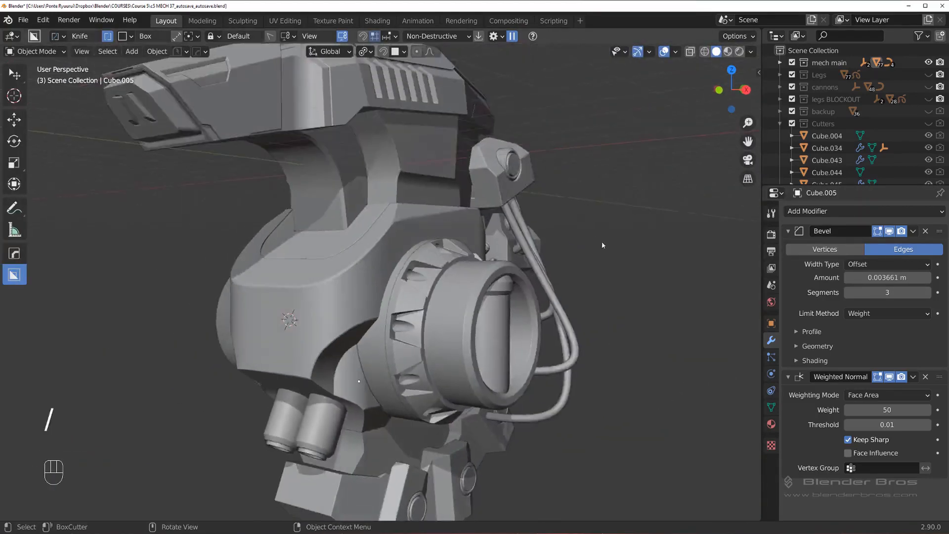
Step: Isolate Cube.005 in local view and select the whole circular rim edge of its round side face in Edit Mode
middle_click_drag(440, 267, 392, 256, "shift")
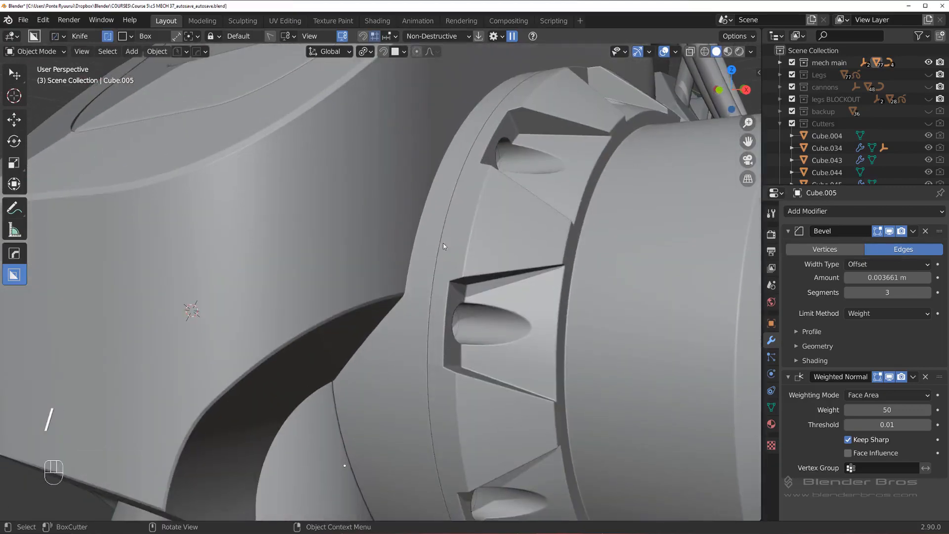
key("slash")
key("slash")
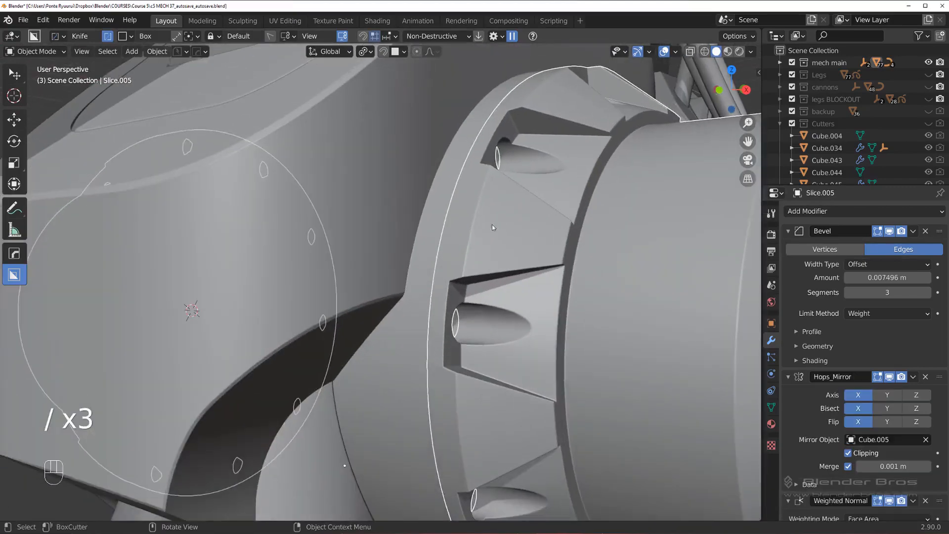
left_click(445, 202)
key("slash")
key("Tab")
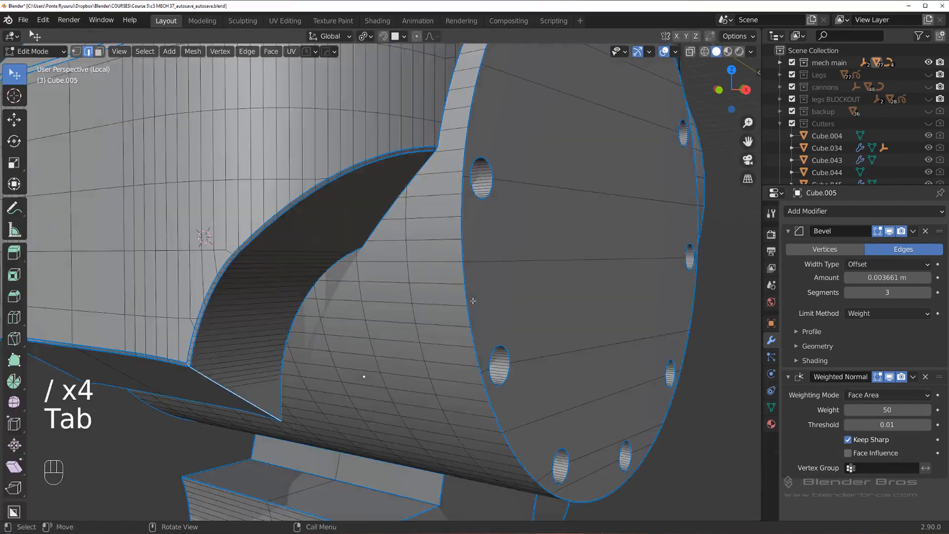
scroll(499, 278, "down", 3)
middle_click_drag(504, 276, 480, 270)
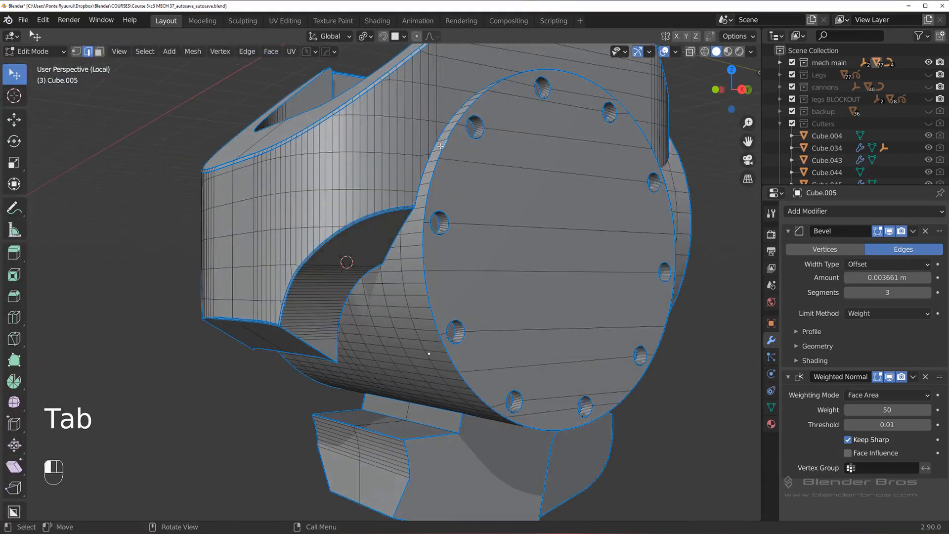
left_click(644, 136, "ctrl")
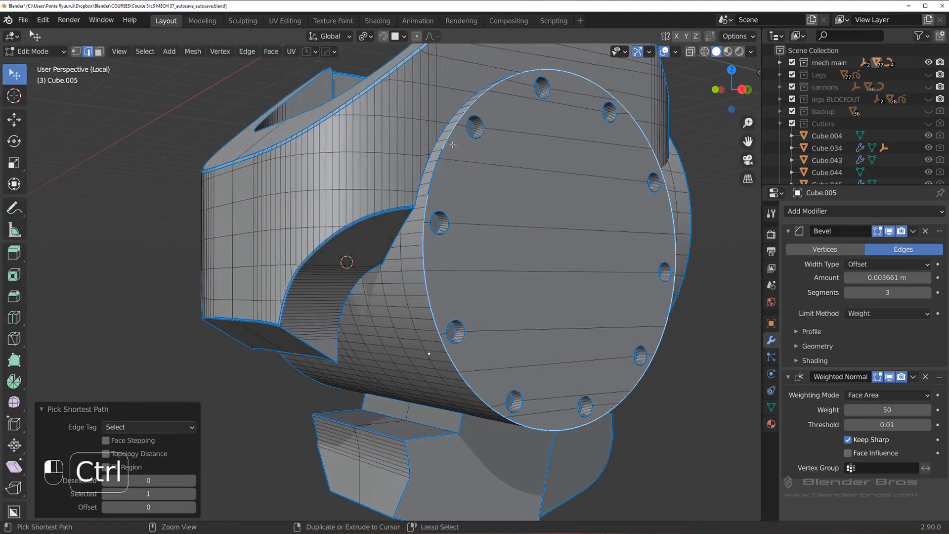
Step: Try a 0.0165 m bevel with 1 segment on the round face's rim, check it in Object Mode and undo it
scroll(459, 168, "up", 7)
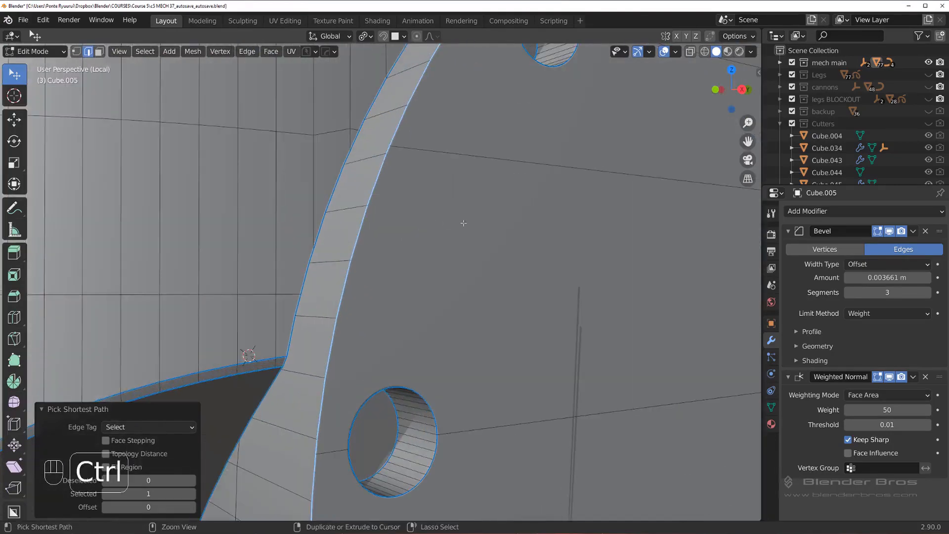
key("ctrl+v")
key("ctrl+b")
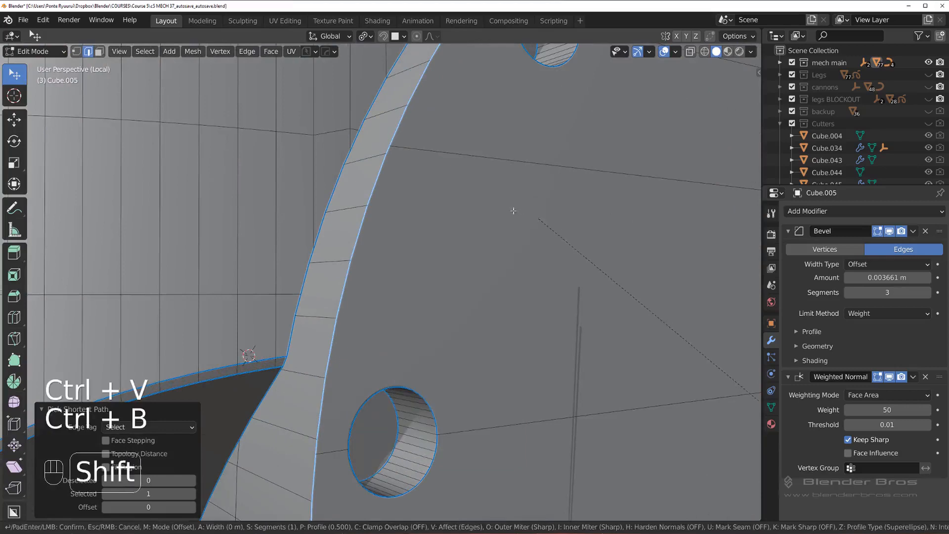
left_click(484, 199)
scroll(490, 188, "down", 6)
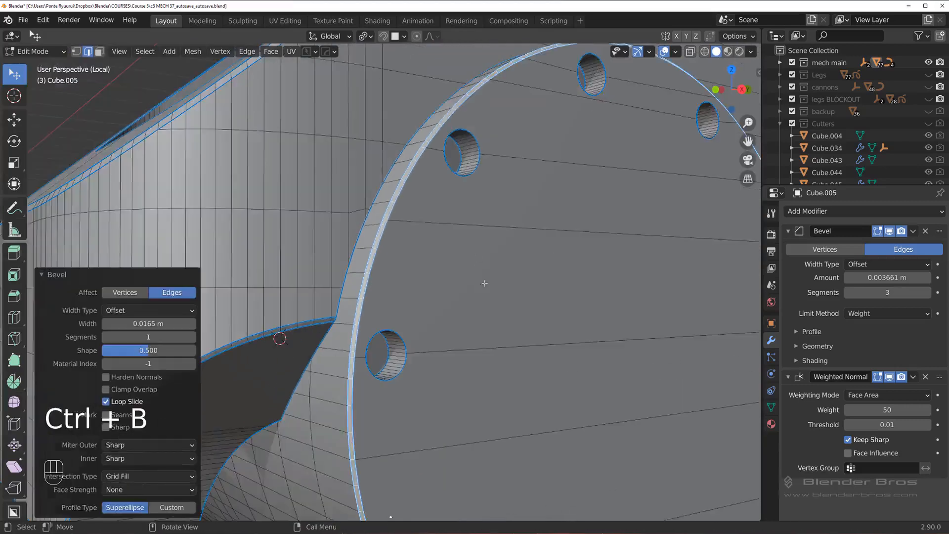
key("Tab")
scroll(485, 225, "up", 6)
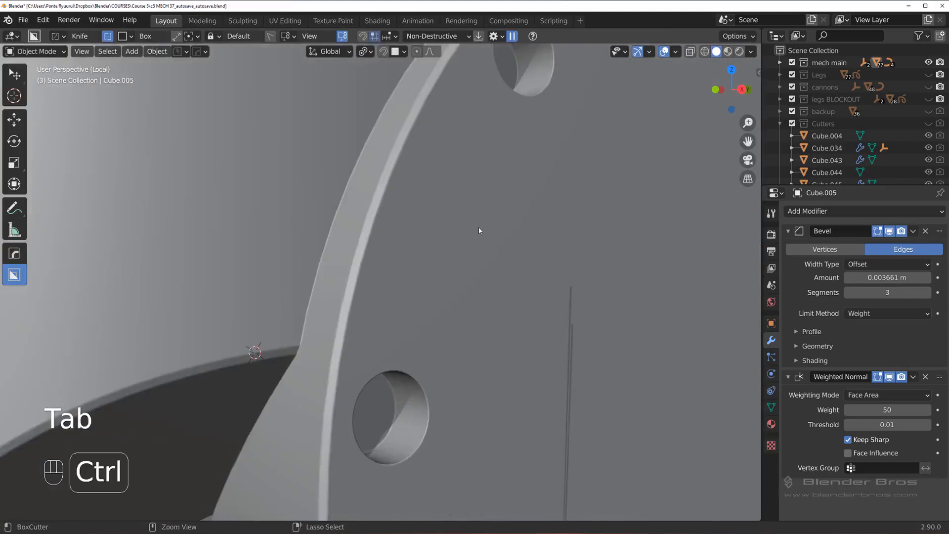
key("ctrl+z")
key("ctrl+z")
Step: Bevel the round side face's rim with a width of 0.0325 m and 1 segment
key("ctrl+b")
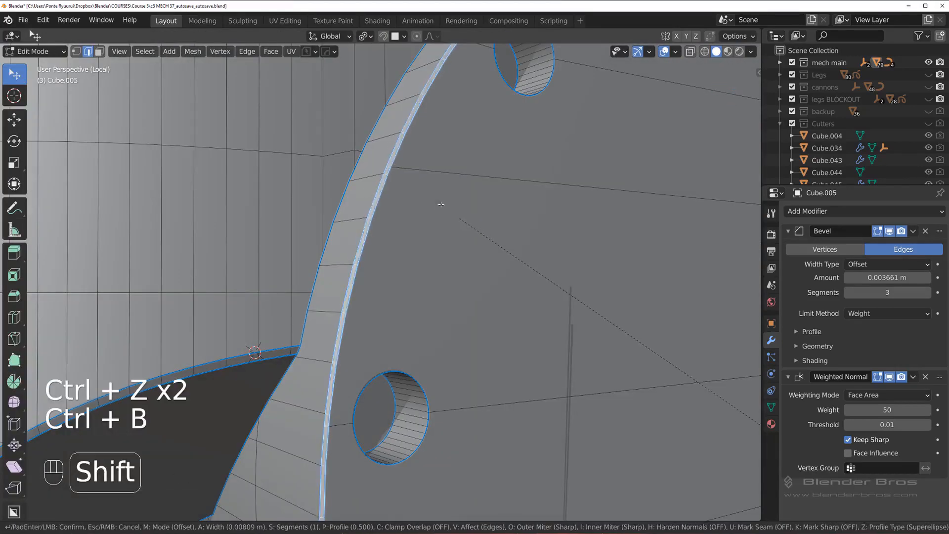
left_click(410, 179)
scroll(514, 203, "down", 6)
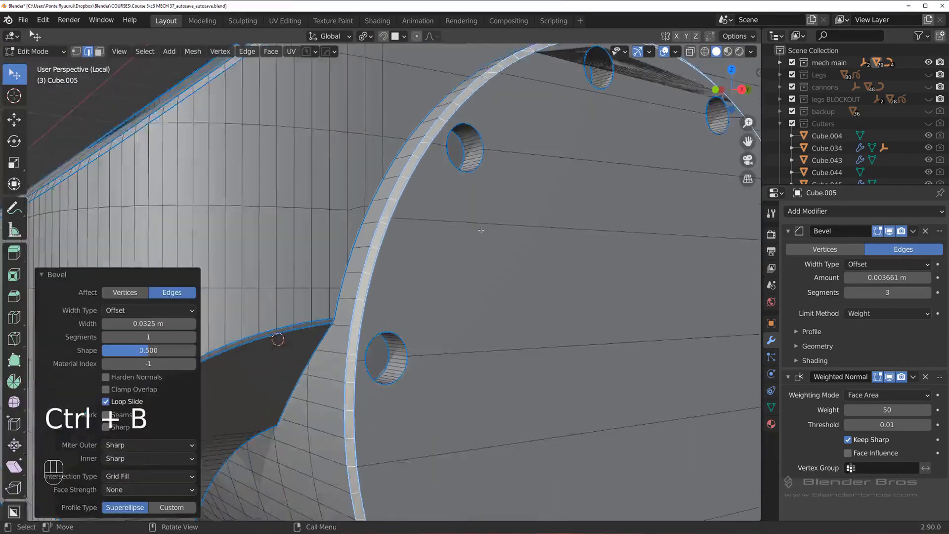
Step: Merge the stray inner and outer vertices of the rim bevel beside the first upper bolt hole into their neighbouring corner vertices
scroll(517, 206, "up", 6)
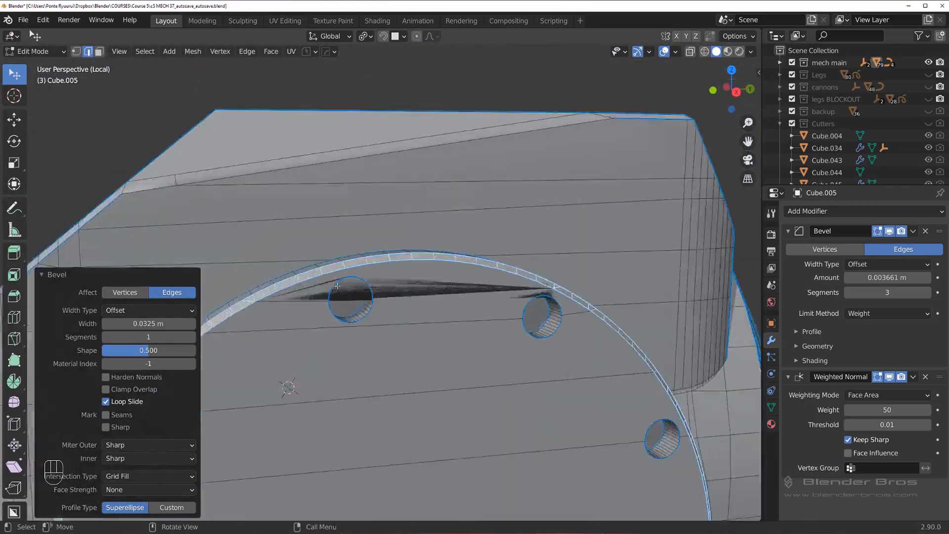
middle_click_drag(334, 285, 426, 285, "shift")
scroll(441, 286, "up", 3)
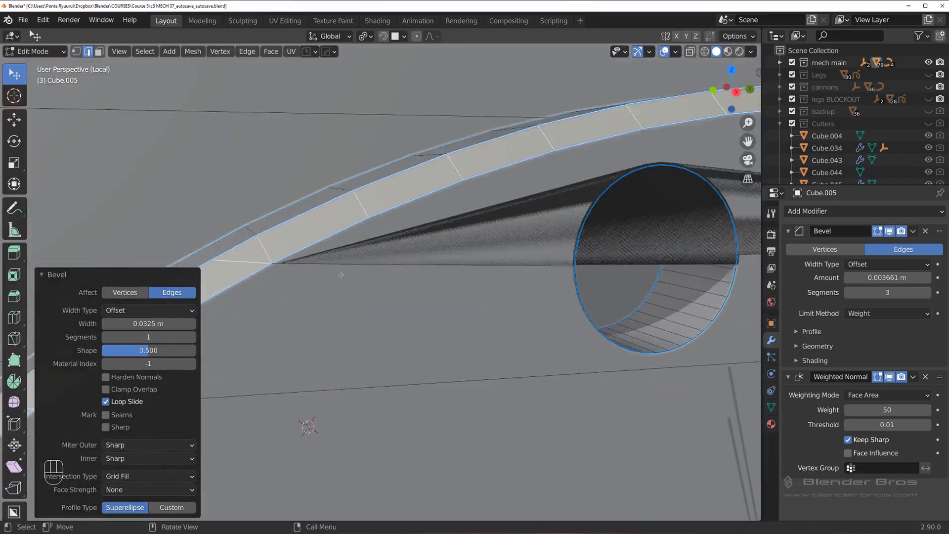
key("Tab")
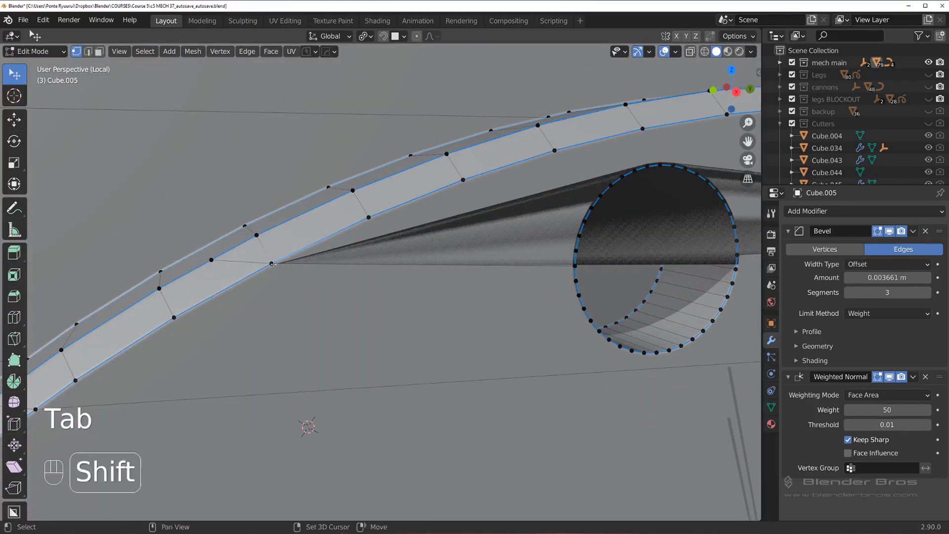
left_click(274, 263, "shift")
key("1")
left_click(212, 260)
left_click(257, 236, "shift")
key("1")
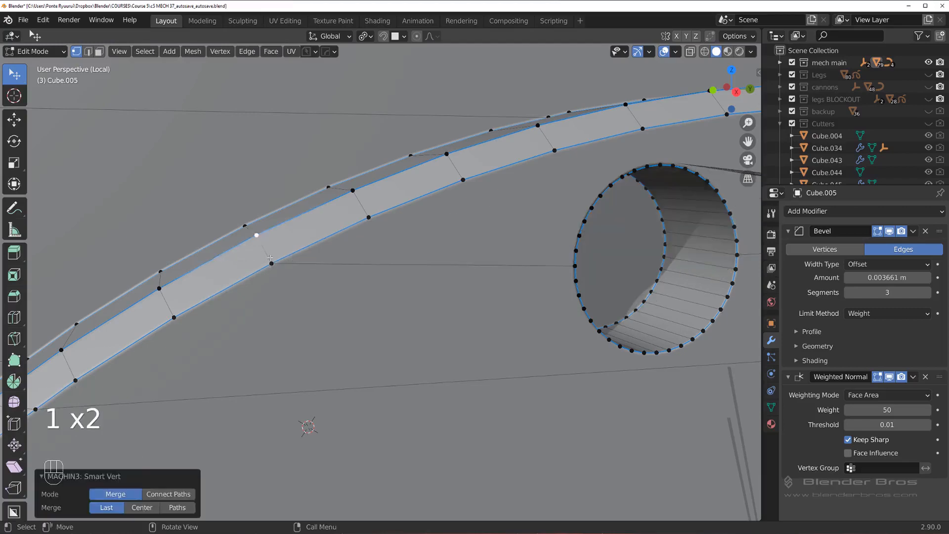
Step: Merge the stray inner and outer bevel vertices above the other upper bolt hole into the adjacent corner vertices
scroll(270, 258, "down", 4)
middle_click_drag(643, 251, 421, 252, "shift")
scroll(422, 252, "up", 4)
middle_click_drag(576, 247, 376, 253)
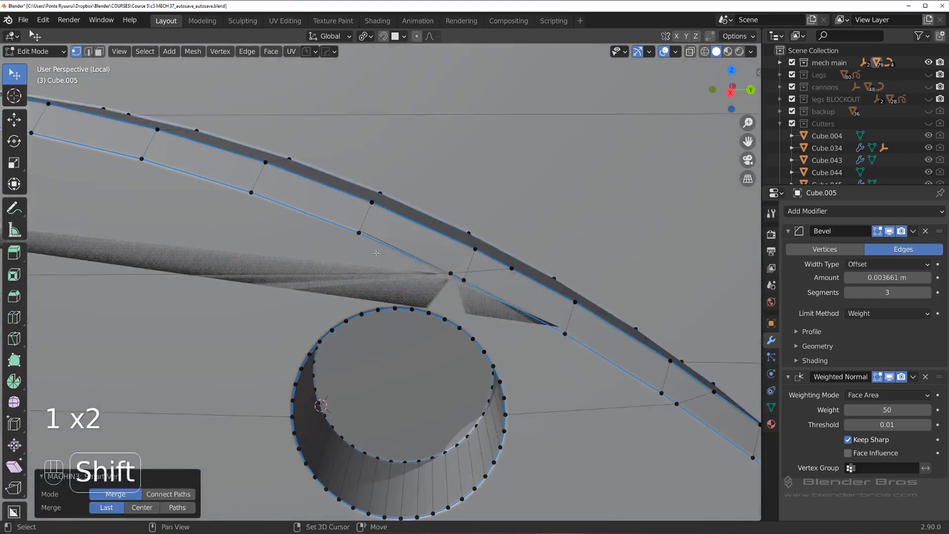
left_click(456, 275, "shift")
key("1")
left_click(476, 249)
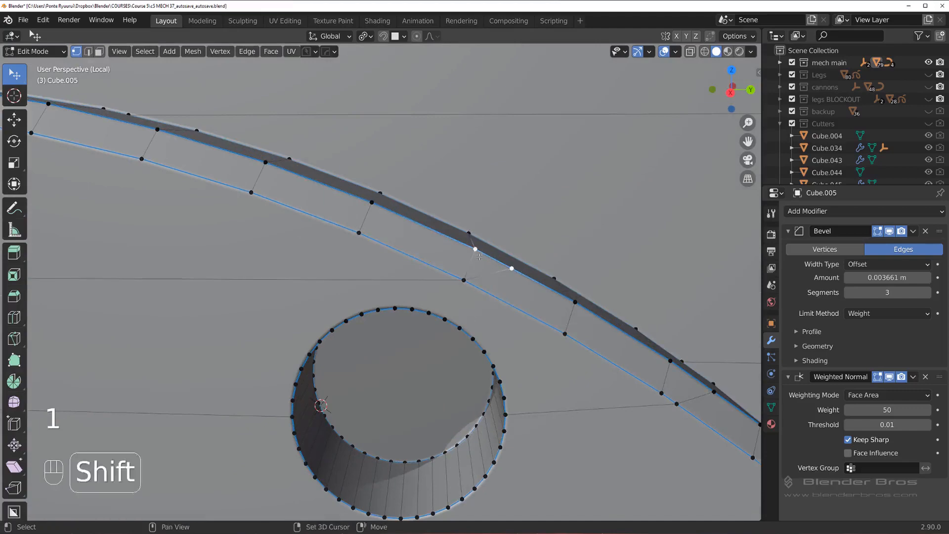
Step: Merge the stray bevel vertices on the rim below the first lower bolt hole into the neighbouring corner vertices
scroll(478, 273, "down", 2)
scroll(478, 273, "down", 5)
middle_click_drag(478, 273, 316, 277)
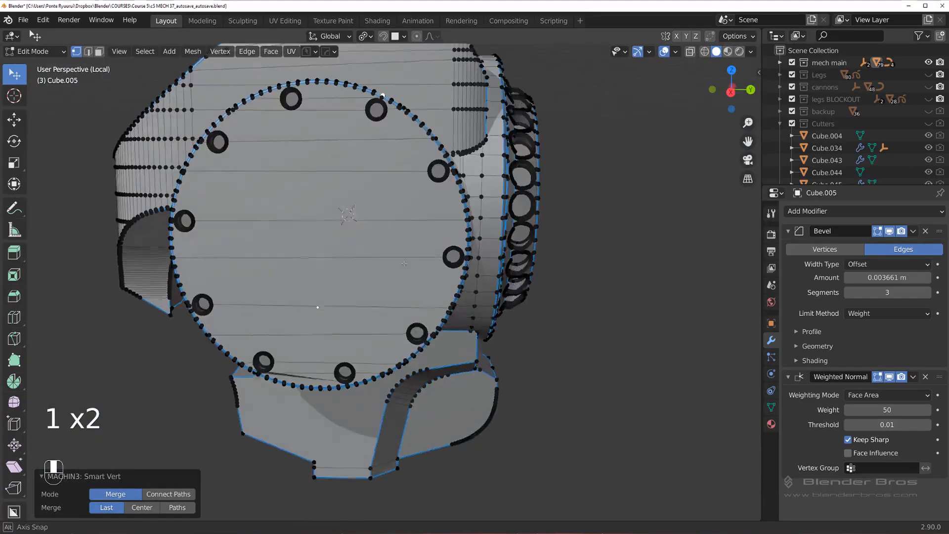
scroll(303, 316, "up", 4)
scroll(304, 315, "up", 5)
middle_click_drag(303, 316, 349, 265, "shift")
scroll(348, 265, "up", 3)
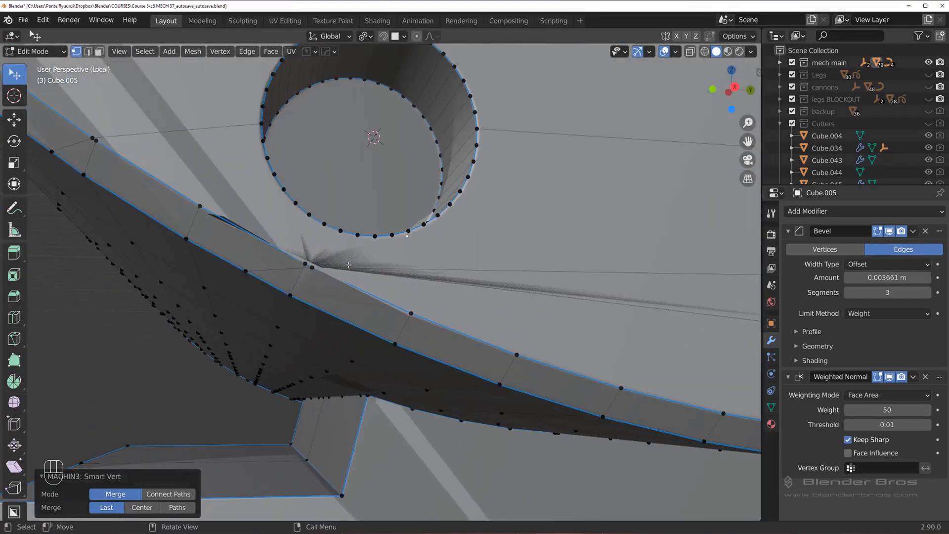
left_click(311, 268, "shift")
key("1")
key("1")
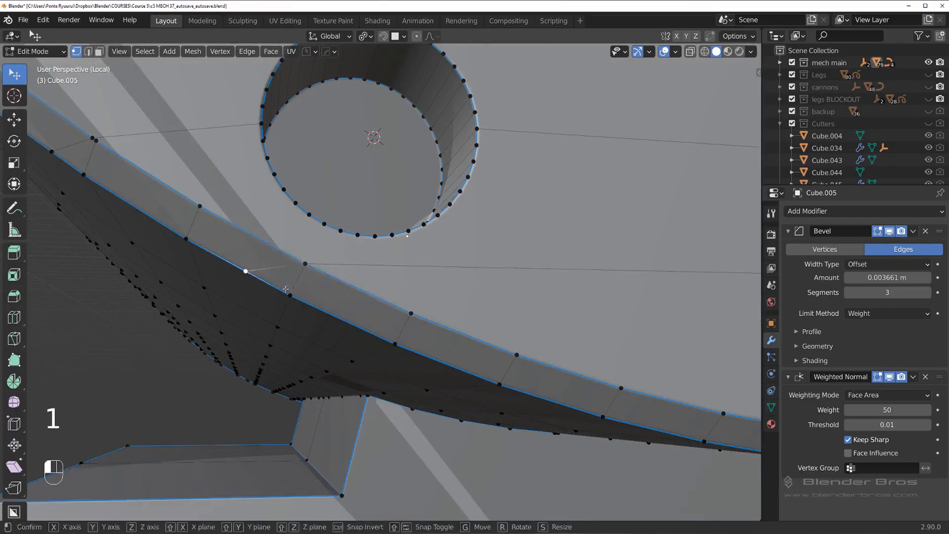
Step: Merge the remaining stray bevel vertices on the lower rim beside the second lower bolt hole into their neighbouring corner vertices
scroll(565, 259, "down", 4)
scroll(566, 259, "up", 1)
middle_click_drag(566, 259, 524, 262, "shift")
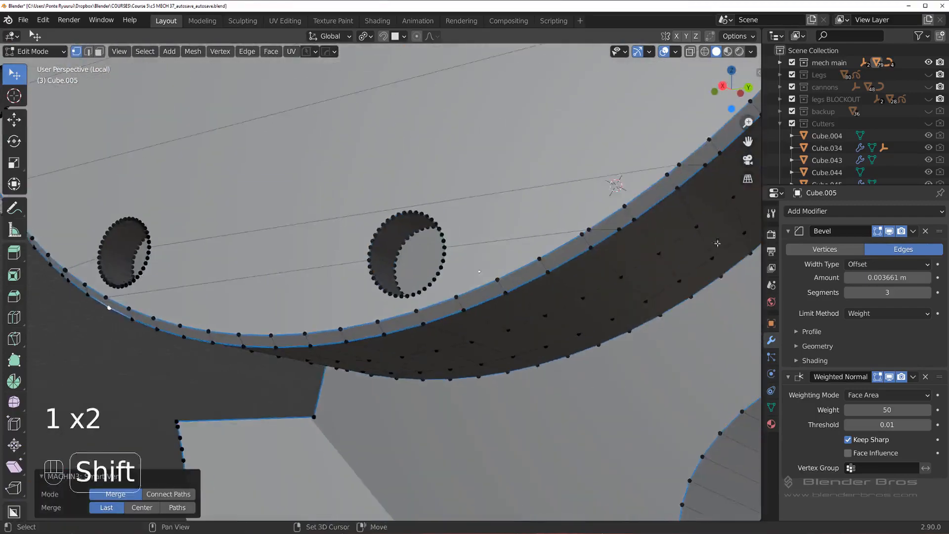
scroll(486, 264, "up", 3)
left_click(597, 221, "shift")
key("1")
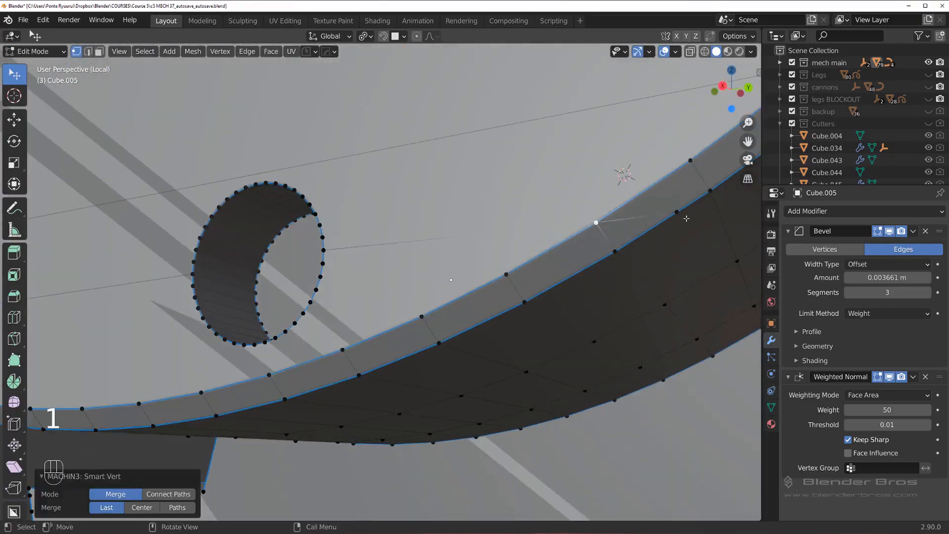
left_click(615, 251, "shift")
key("1")
Step: Return to Object Mode and bring back the full scene to check the bevelled rim against the notched ring
scroll(563, 269, "down", 5)
key("Tab")
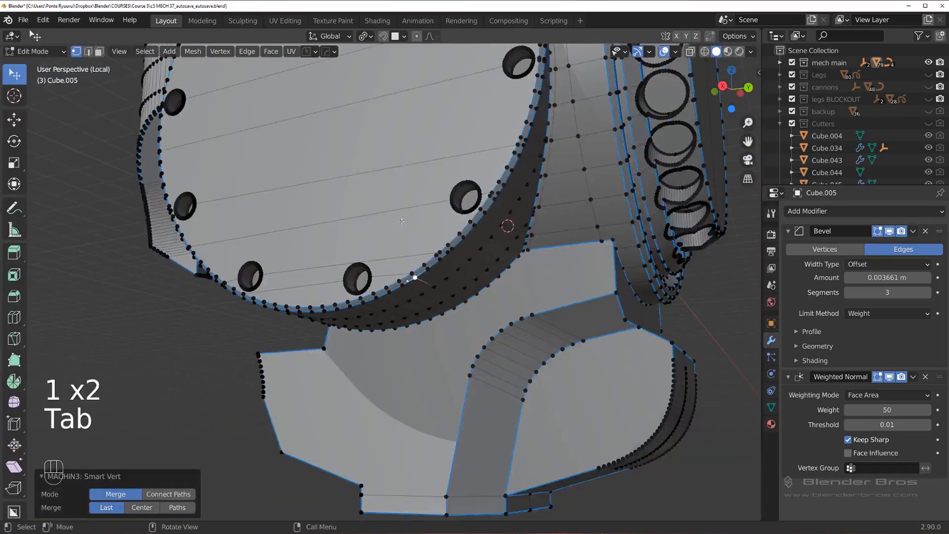
key("Tab")
scroll(442, 196, "up", 2)
scroll(443, 195, "down", 4)
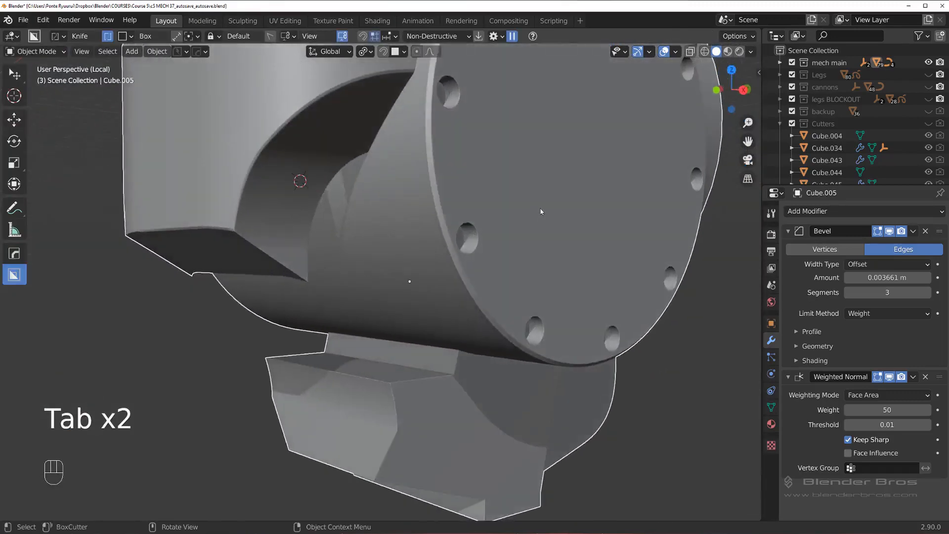
key("slash")
scroll(513, 228, "up", 3)
scroll(331, 228, "down", 2)
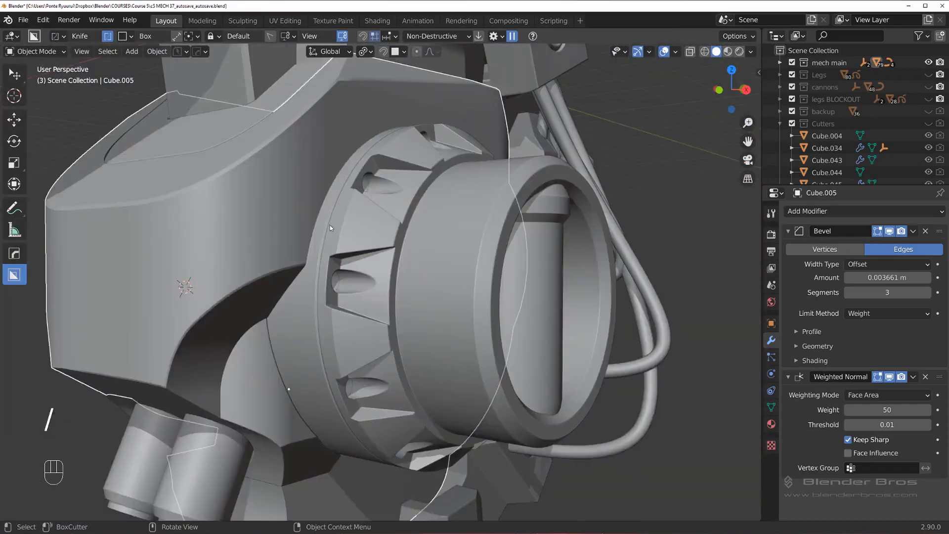
middle_click_drag(366, 212, 348, 186)
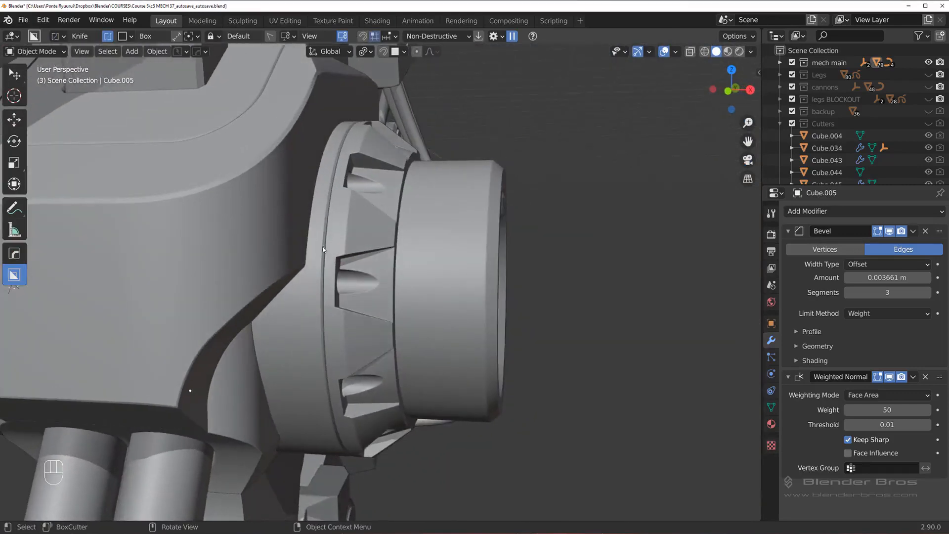
Step: Isolate the notched ring Slice.005 in local view and enter Edit Mode facing its flat back disc
middle_click_drag(323, 250, 365, 242)
left_click(365, 242)
key("KP_Divide")
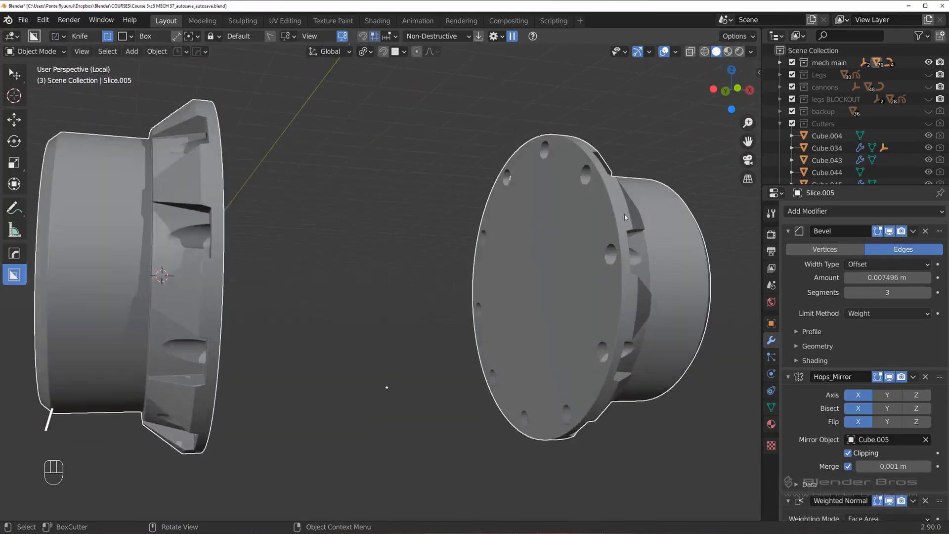
key("Tab")
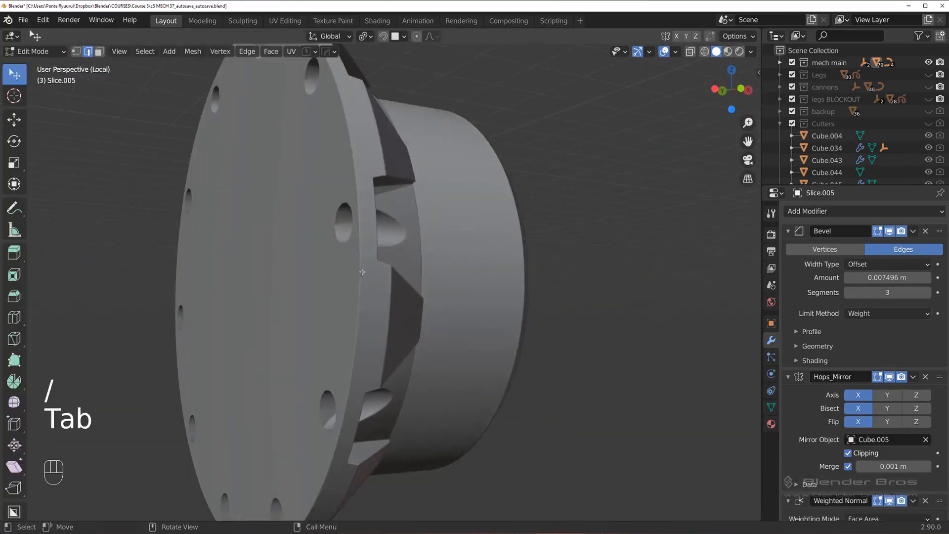
scroll(362, 272, "down", 5)
key("Tab")
middle_click_drag(362, 272, 343, 264)
key("Tab")
scroll(316, 257, "up", 3)
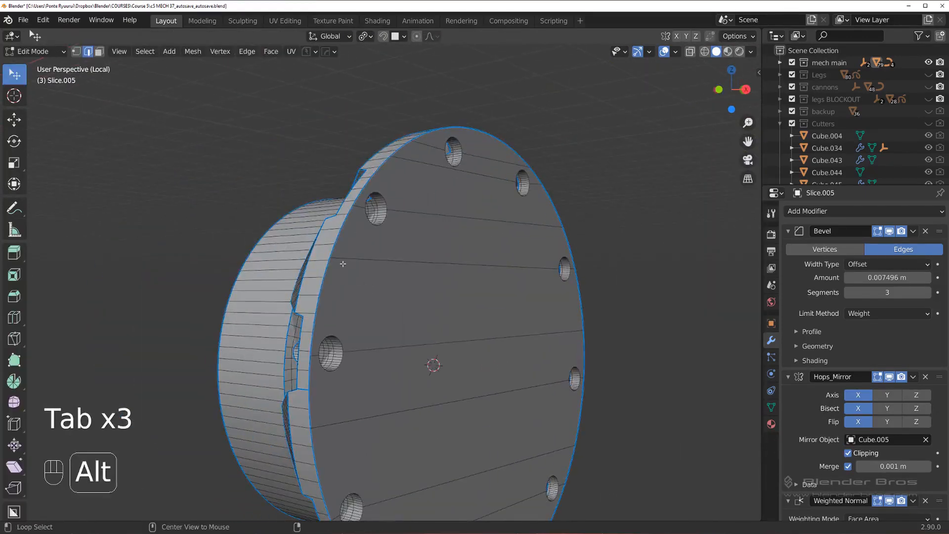
Step: Select the complete outer rim of Slice.005's flat back disc and bevel it with a 0.0329 m width and 1 segment
left_click(546, 189, "ctrl")
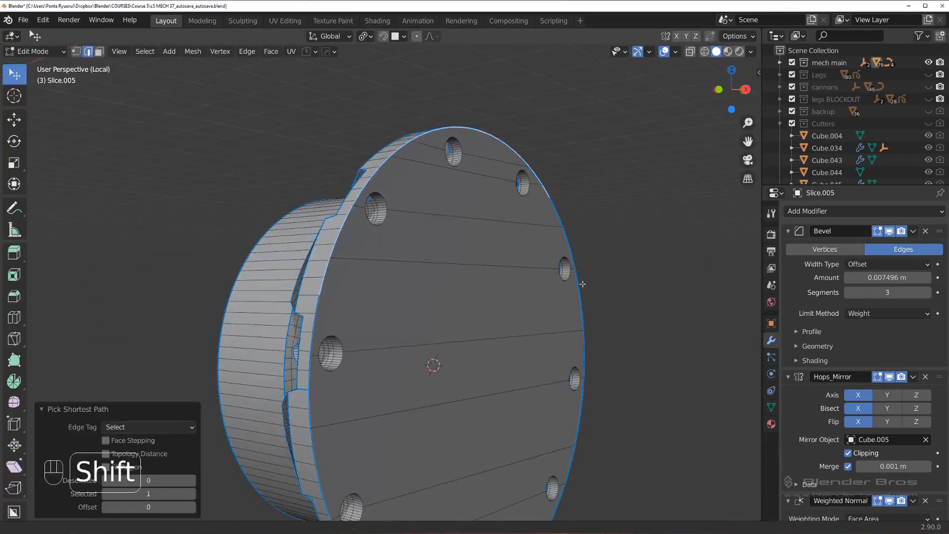
middle_click_drag(582, 395, 525, 310, "shift")
key("ctrl+z")
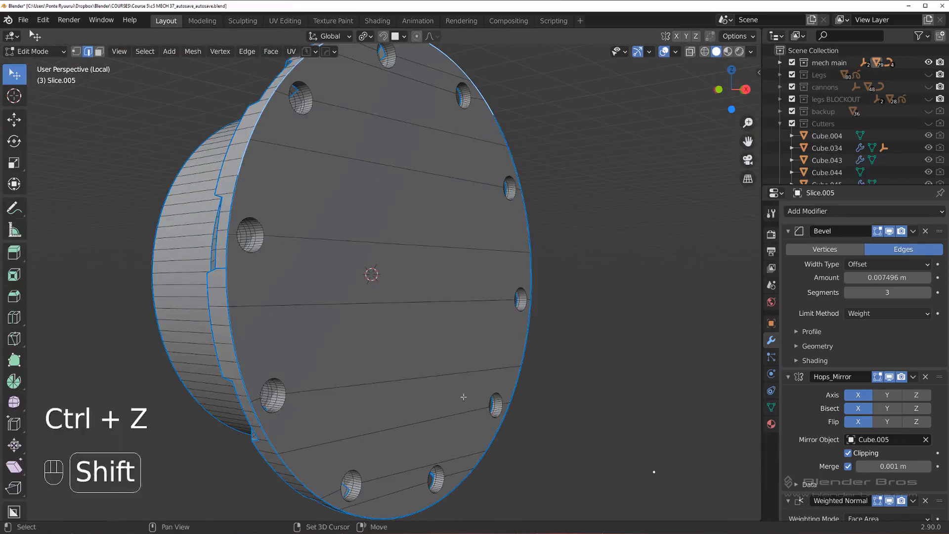
middle_click_drag(462, 408, 517, 347, "shift")
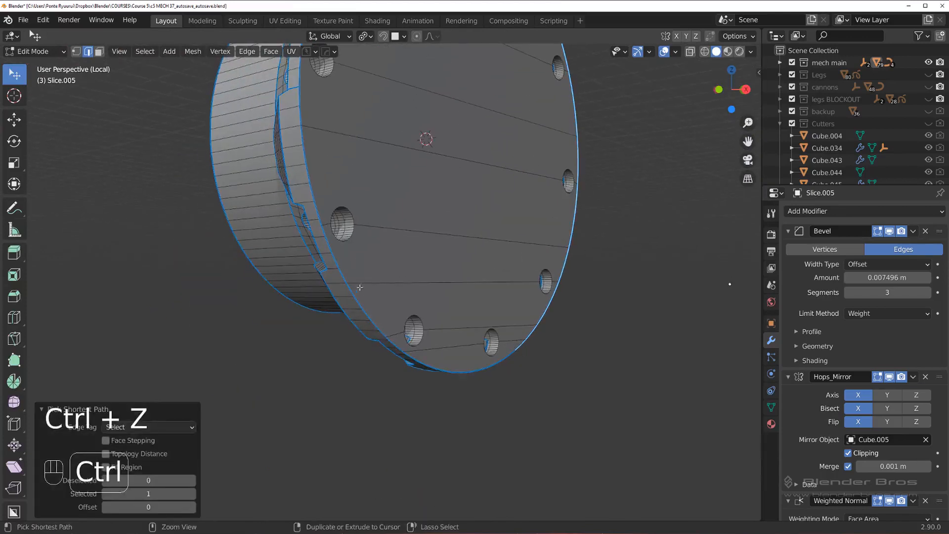
middle_click_drag(306, 113, 346, 193, "shift")
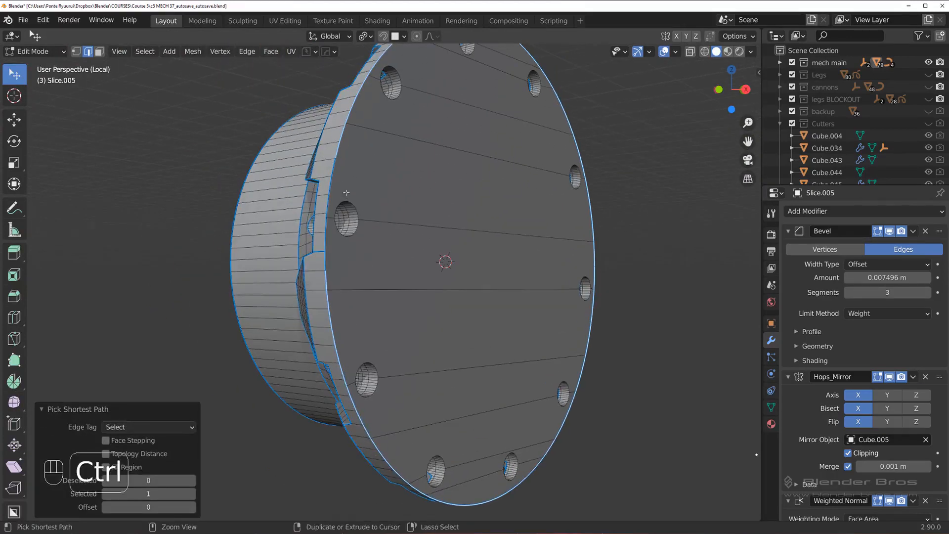
key("ctrl+b")
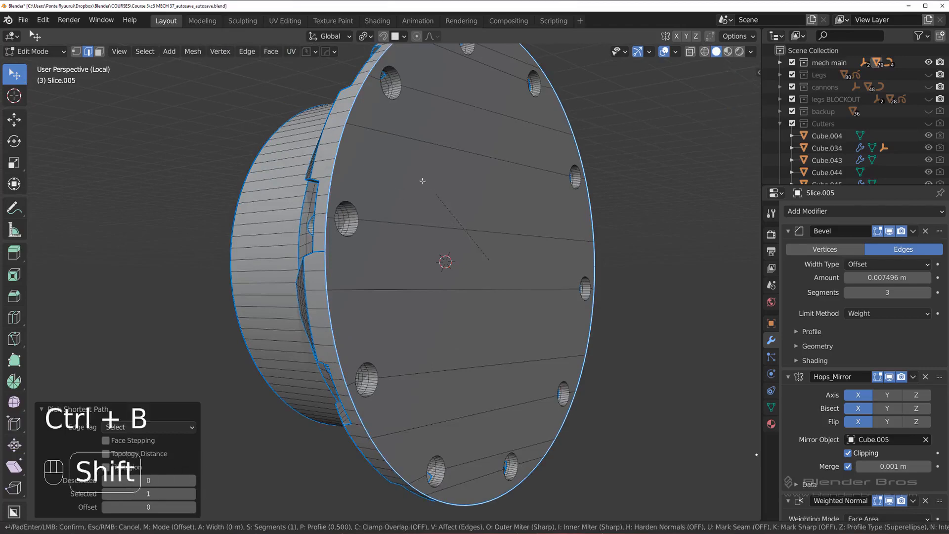
left_click(389, 165)
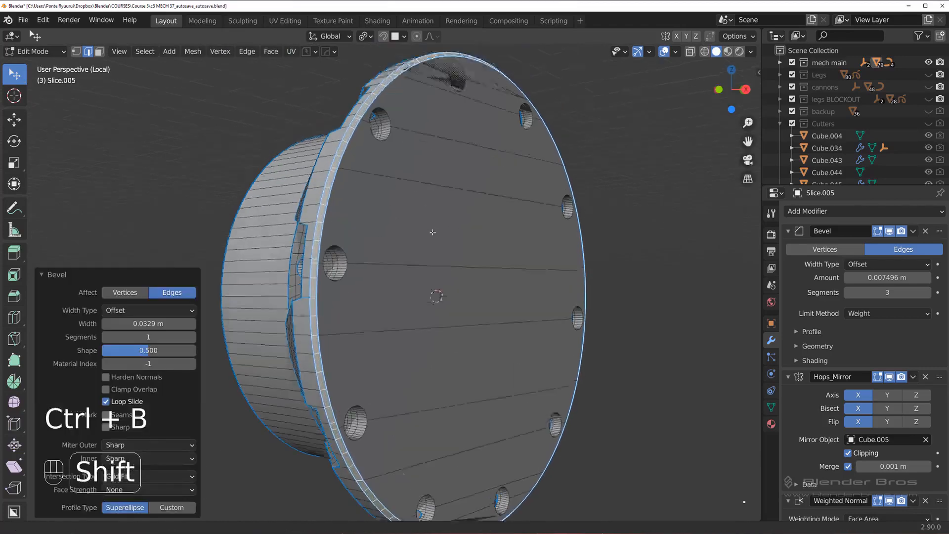
Step: Merge the stray bevel vertices on Slice.005's upper rim near the top bolt holes into their neighbouring corner vertices
scroll(390, 198, "up", 6)
middle_click_drag(400, 272, 467, 316, "shift")
scroll(479, 264, "up", 1)
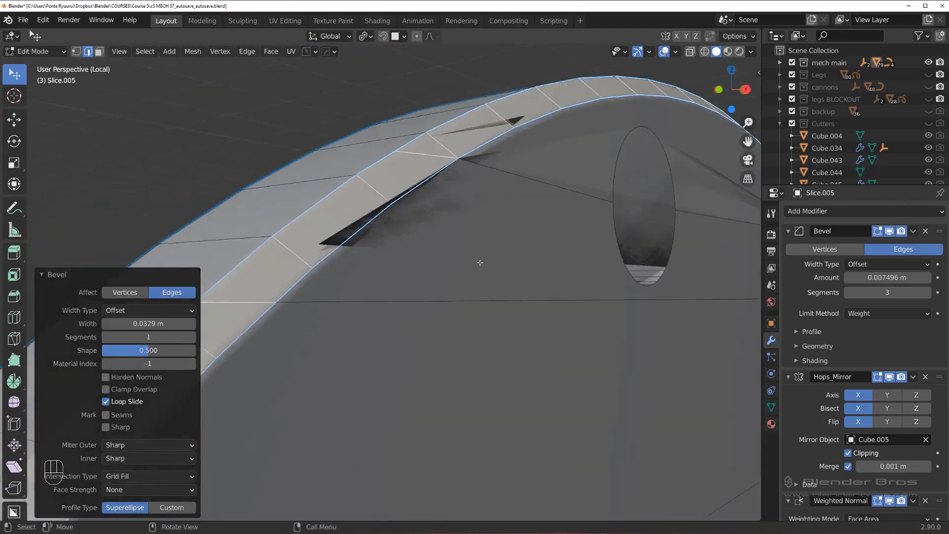
key("Tab")
middle_click_drag(456, 227, 428, 255, "shift")
left_click(352, 225)
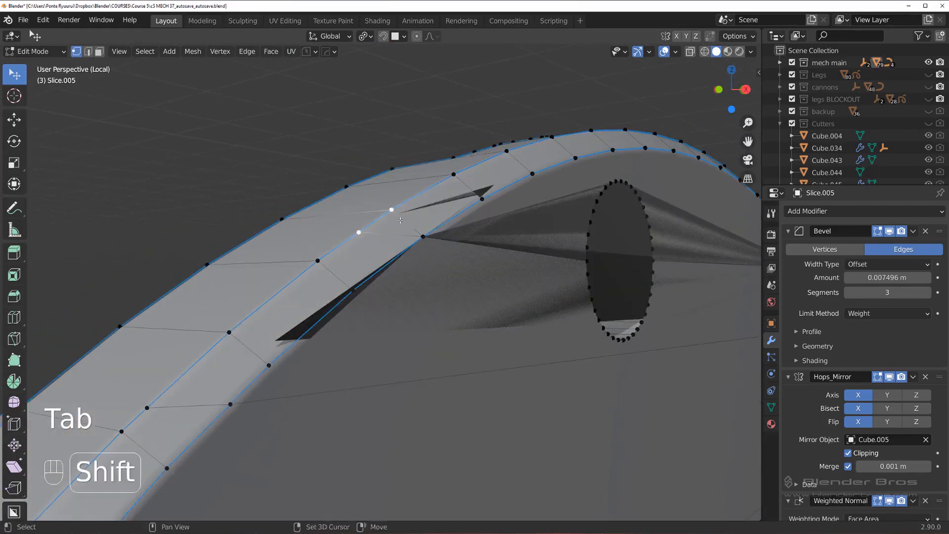
key("1")
left_click(429, 230)
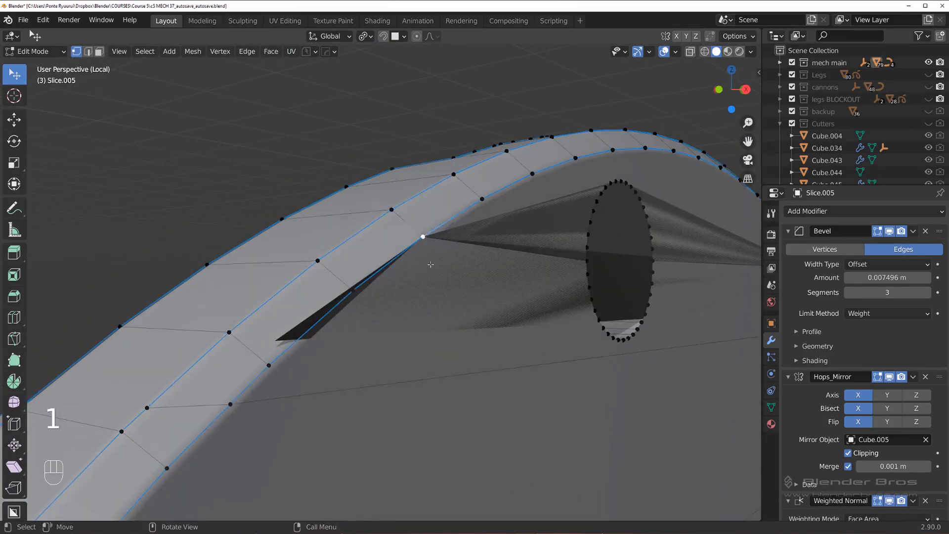
key("g")
left_click(448, 285)
left_click(423, 238, "shift")
key("1")
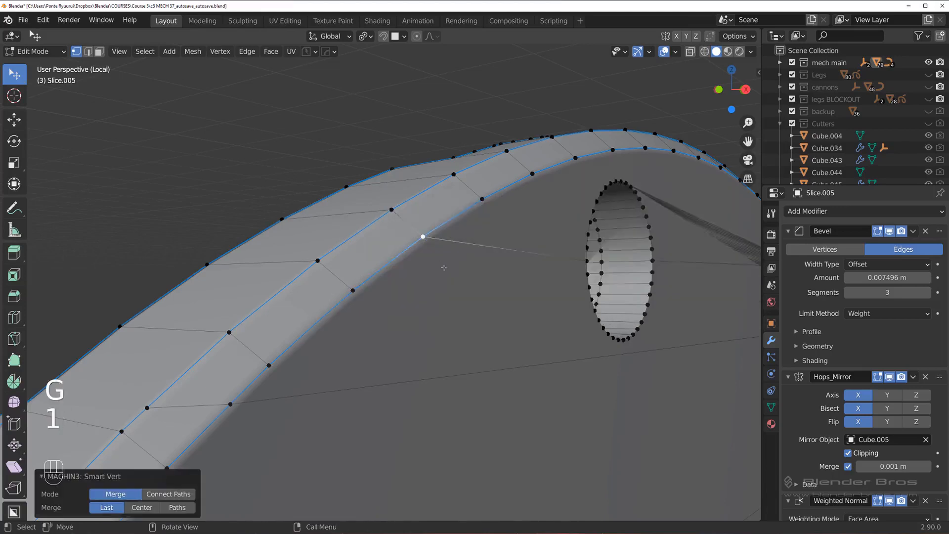
Step: Merge the next stray bevel vertices further down the same rim, close to the side notch, into their neighbours
scroll(531, 280, "down", 1)
scroll(532, 279, "down", 3)
left_click(304, 323)
left_click(323, 301, "shift")
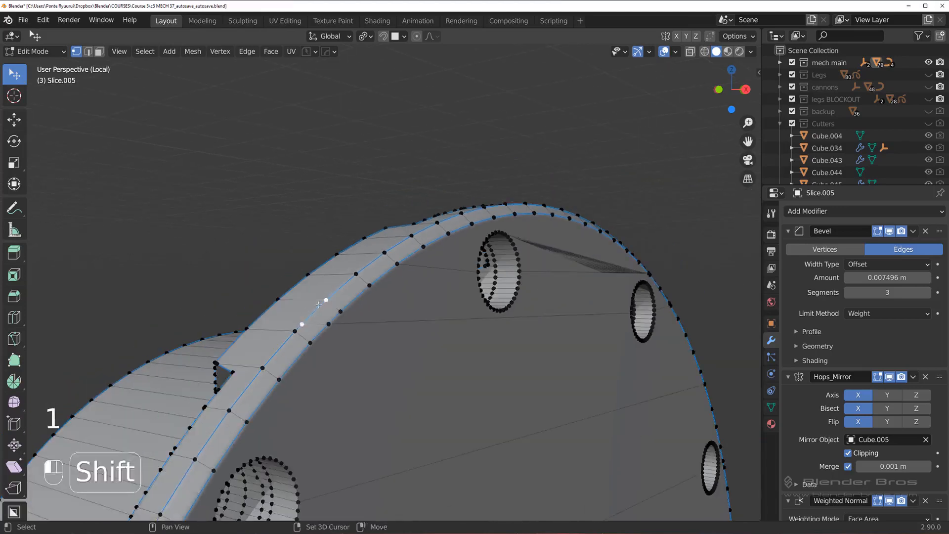
left_click(339, 313, "shift")
key("1")
Step: Merge the stray vertices on both edges of the bevel band above the bolt hole on the disc's opposite side
middle_click_drag(629, 278, 173, 289)
scroll(565, 259, "up", 1)
left_click(574, 271)
left_click(588, 277, "shift")
key("1")
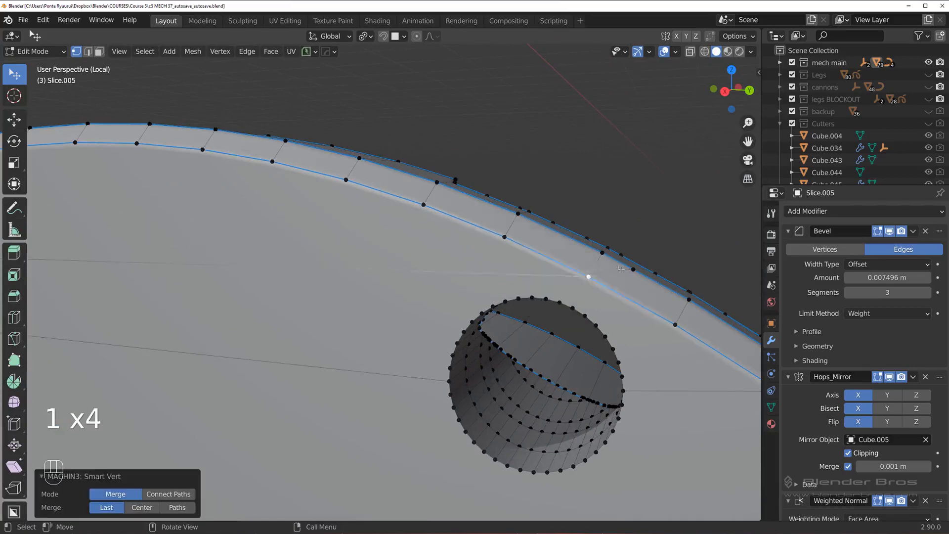
left_click(632, 270)
left_click(606, 253, "shift")
key("1")
Step: Merge the next pairs of stray bevel vertices along the rim beyond that bolt hole
scroll(606, 253, "down", 2)
scroll(502, 236, "up", 2)
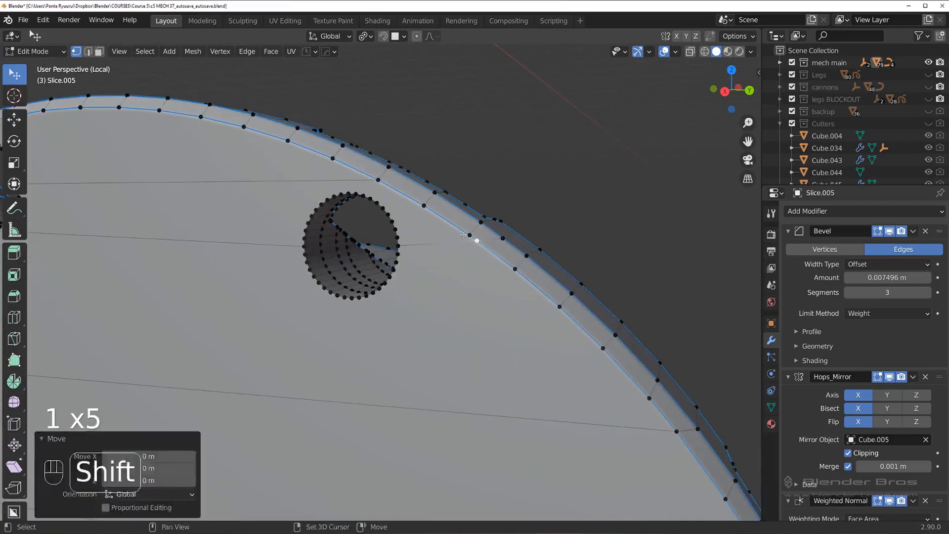
left_click(501, 237, "shift")
key("1")
key("1")
Step: Merge the stray bevel vertices on the disc's lower rim beside the first lower bolt hole, undoing and repeating a wrong merge
scroll(487, 239, "down", 3)
middle_click_drag(487, 239, 454, 301, "shift")
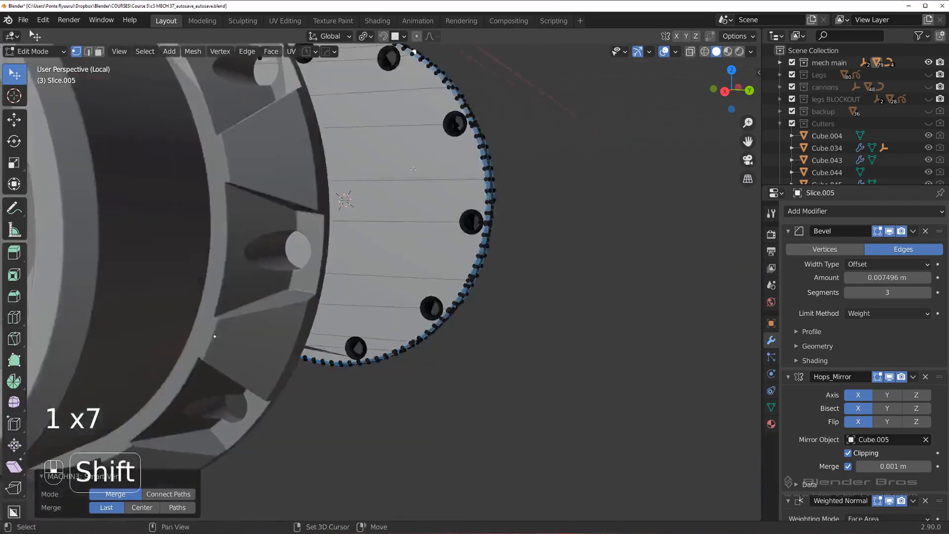
scroll(454, 300, "up", 3)
scroll(454, 301, "down", 3)
middle_click_drag(756, 173, 563, 178, "shift")
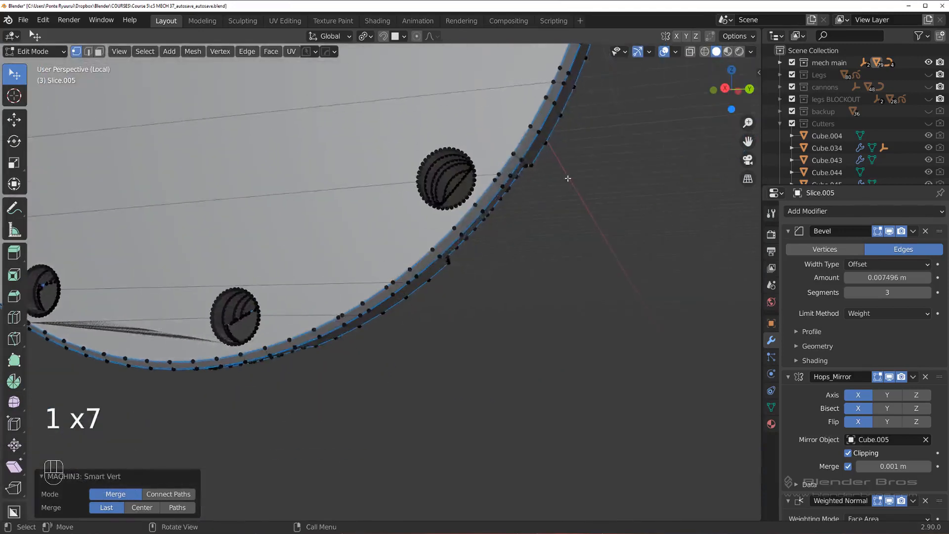
scroll(581, 147, "up", 3)
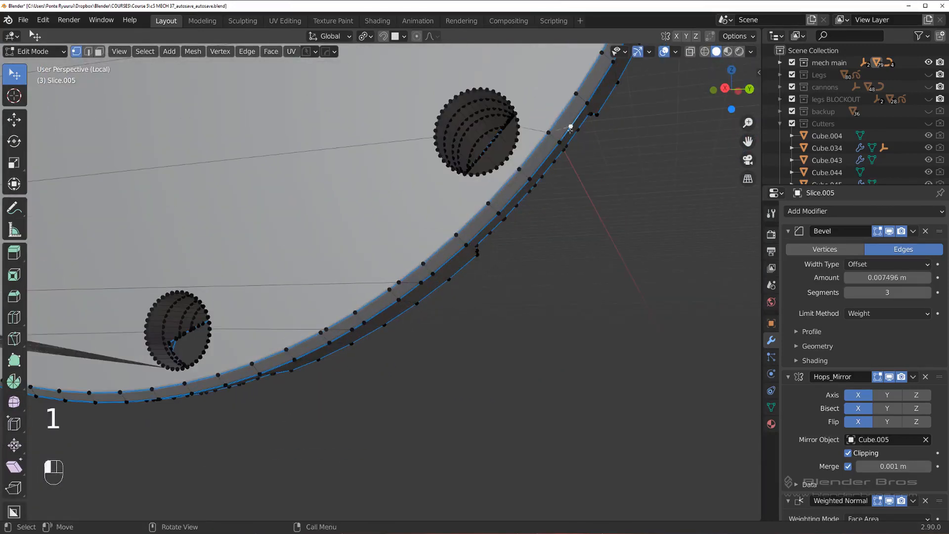
key("1")
key("ctrl+z")
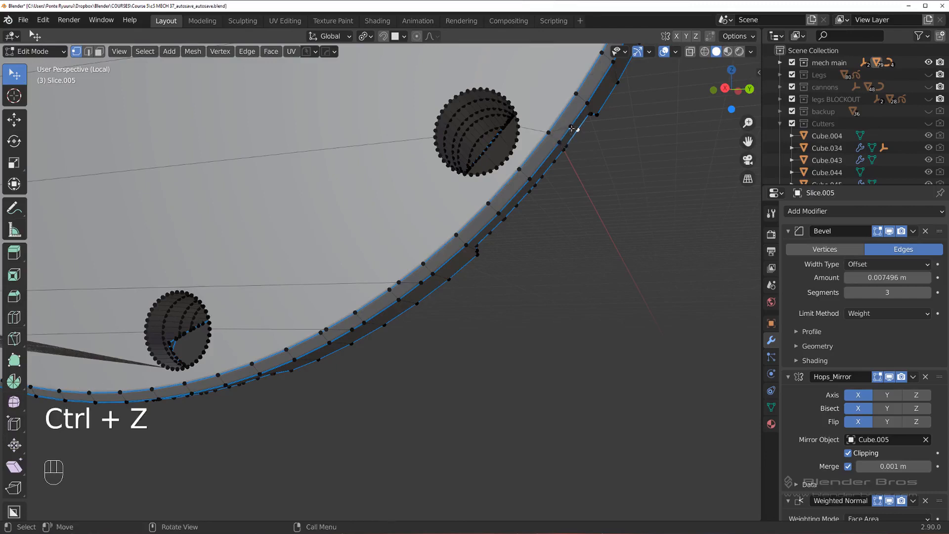
key("1")
Step: Merge the remaining stray bevel vertices along the disc's bottom rim beside the lowest bolt holes into their corner vertices
scroll(528, 161, "down", 2)
middle_click_drag(527, 161, 535, 223, "shift")
scroll(535, 223, "up", 3)
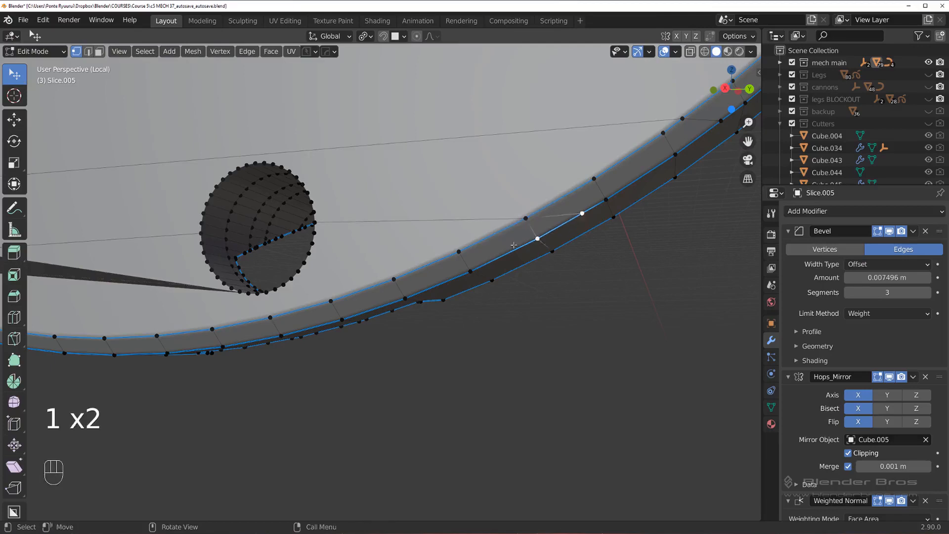
middle_click_drag(281, 284, 349, 237)
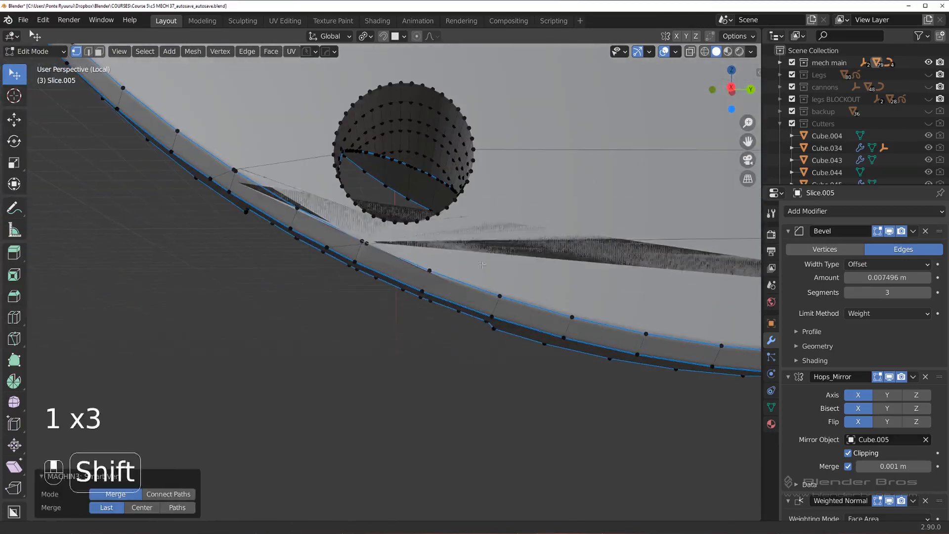
key("1")
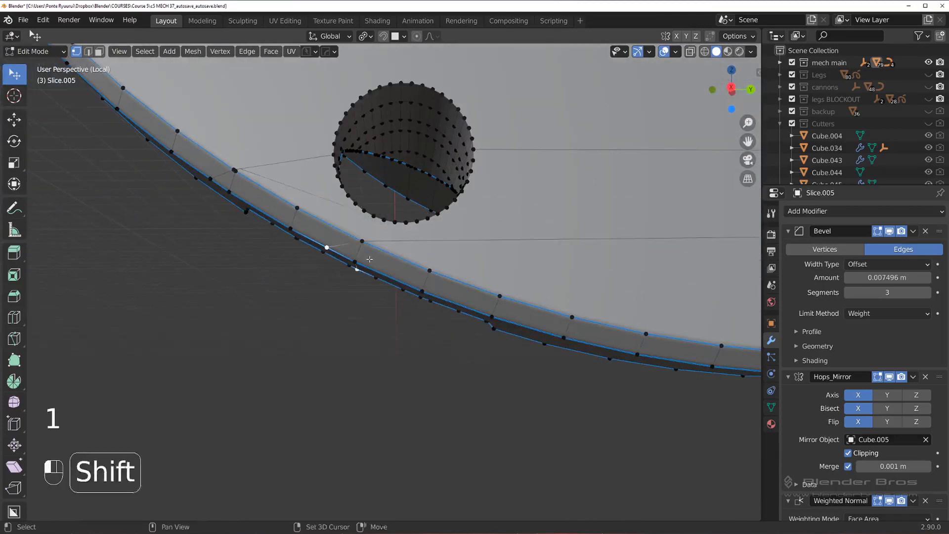
key("1")
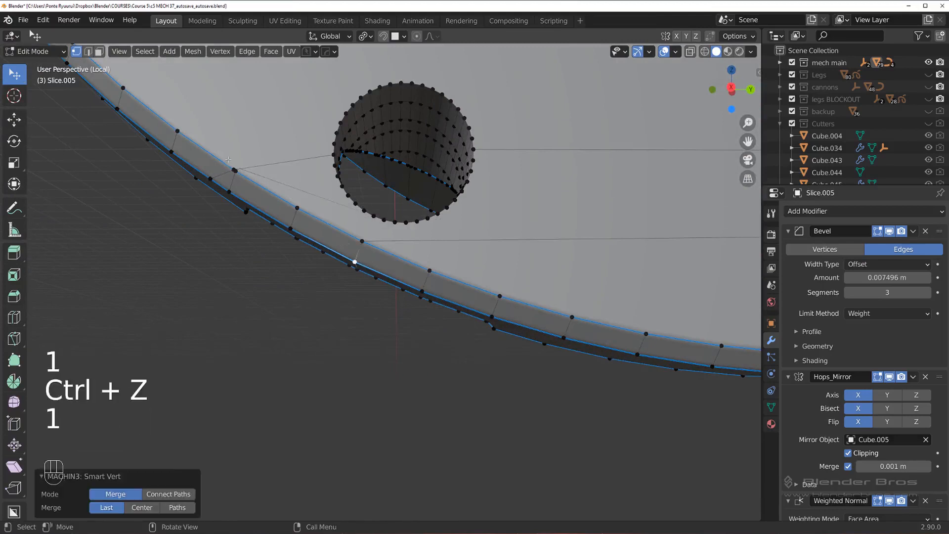
key("1")
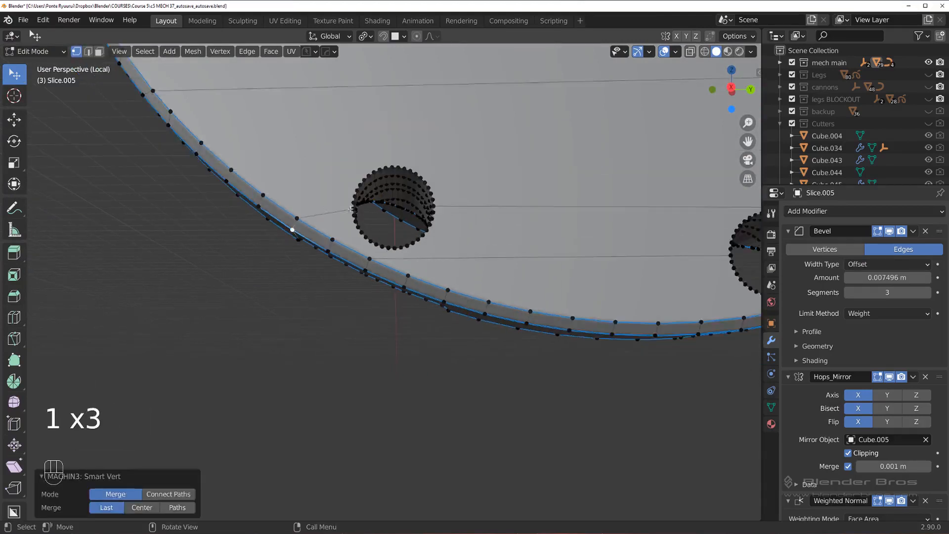
Step: Return to Object Mode, bring back the full scene and examine the notched ring and round joint from several angles
key("Tab")
scroll(369, 172, "down", 5)
middle_click_drag(417, 180, 344, 238)
key("/")
scroll(405, 214, "up", 5)
scroll(434, 203, "up", 3)
scroll(434, 242, "down", 8)
scroll(395, 233, "up", 5)
scroll(394, 232, "up", 3)
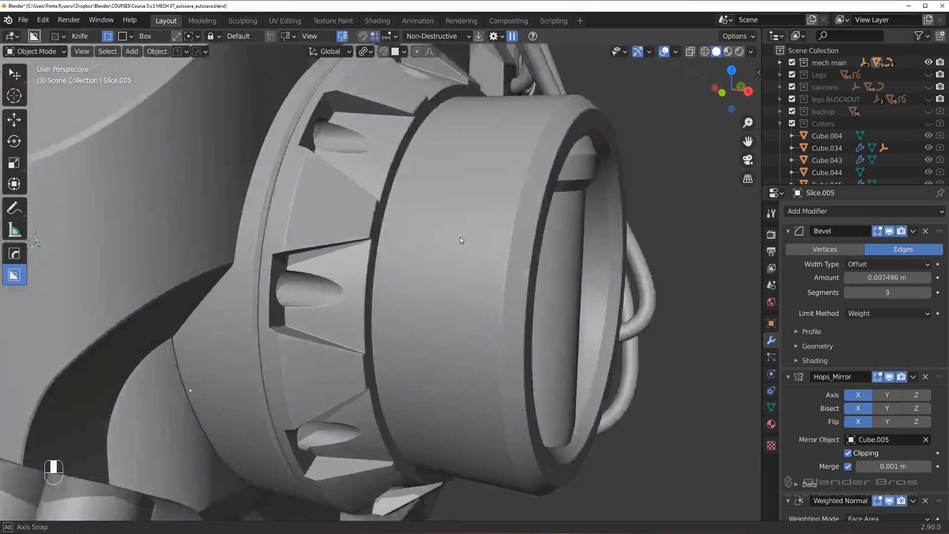
mouse_move(460, 237)
middle_mouse_down()
mouse_move(498, 254)
mouse_move(471, 252)
middle_mouse_up()
middle_click_drag(414, 237, 386, 238)
scroll(386, 242, "down", 5)
scroll(400, 246, "up", 4)
Step: Select the main lower body Cube.005 and apply the symmetry operation to it
left_click(386, 237)
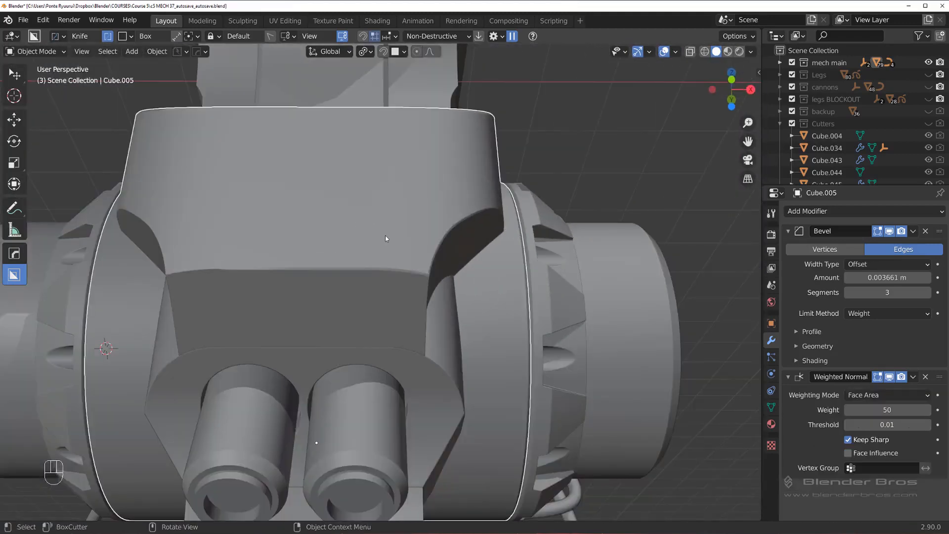
key("alt+x")
left_click(419, 441)
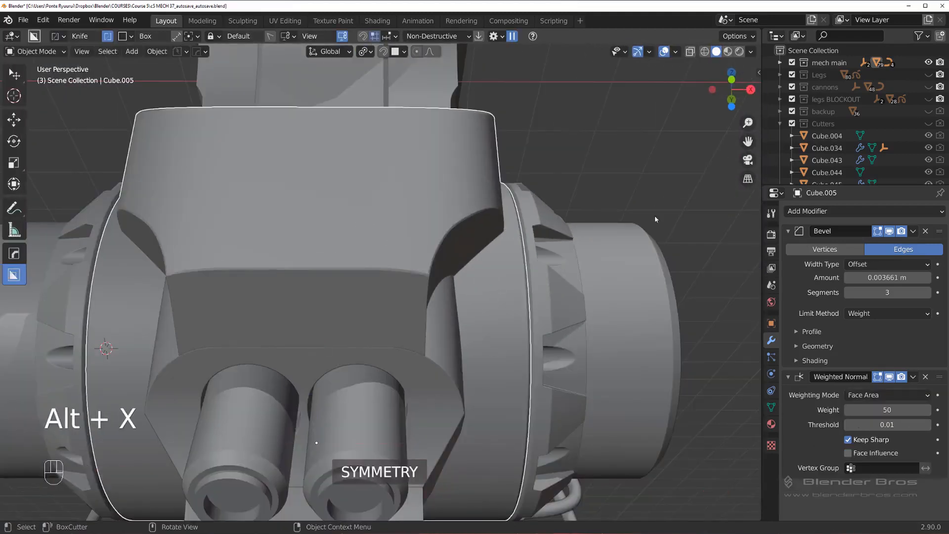
Step: Isolate Cube.005 and the cylinder housing Cube.029 in turn to inspect the geometry around the arch cutout
middle_click_drag(477, 208, 376, 179)
key("KP_Divide")
key("KP_Divide")
middle_click_drag(342, 235, 302, 249, "shift")
left_click(255, 304)
key("KP_Divide")
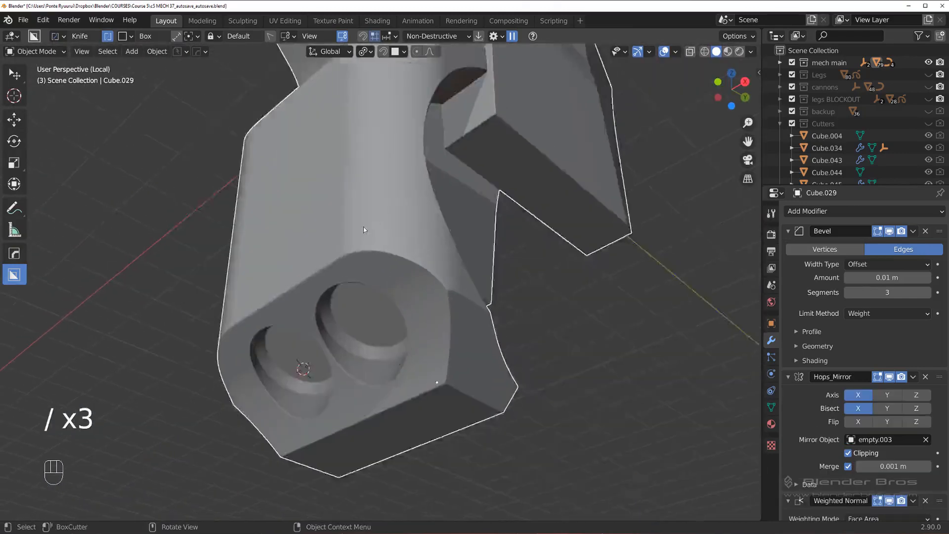
key("KP_Divide")
left_click(303, 238)
key("KP_Divide")
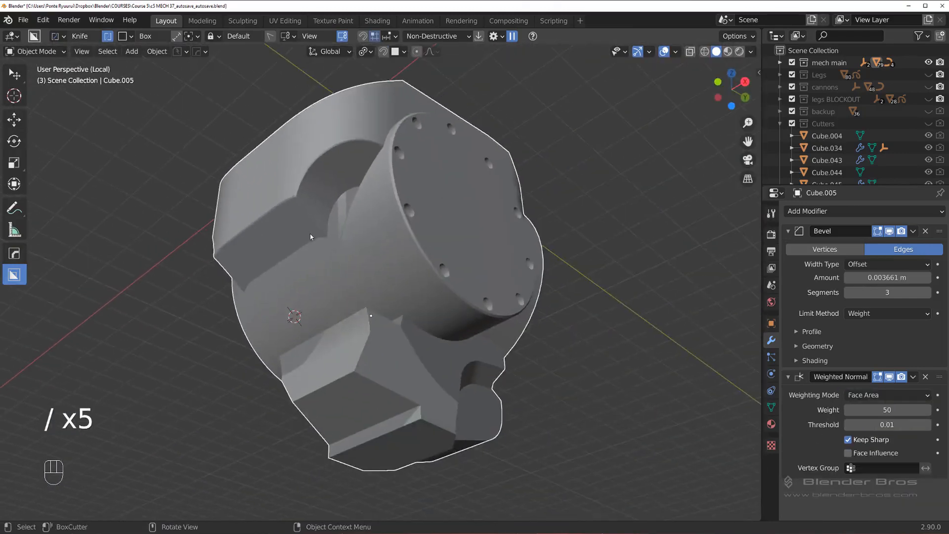
key("KP_Divide")
middle_click_drag(316, 229, 334, 243)
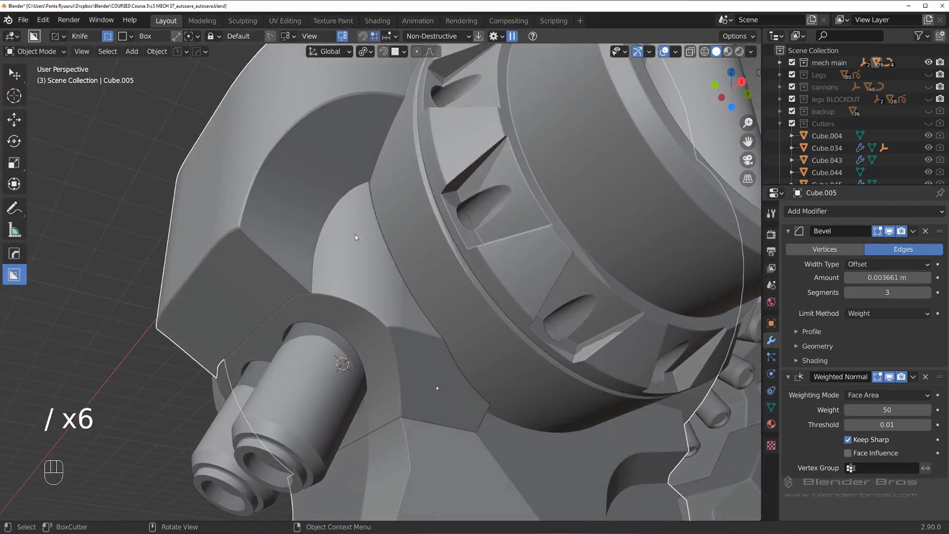
key("g")
right_click(331, 234)
Step: Isolate Cube.005 and select the curved edge run between the front block's flat underside and the round body in edge mode
scroll(327, 236, "up", 1)
key("KP_Divide")
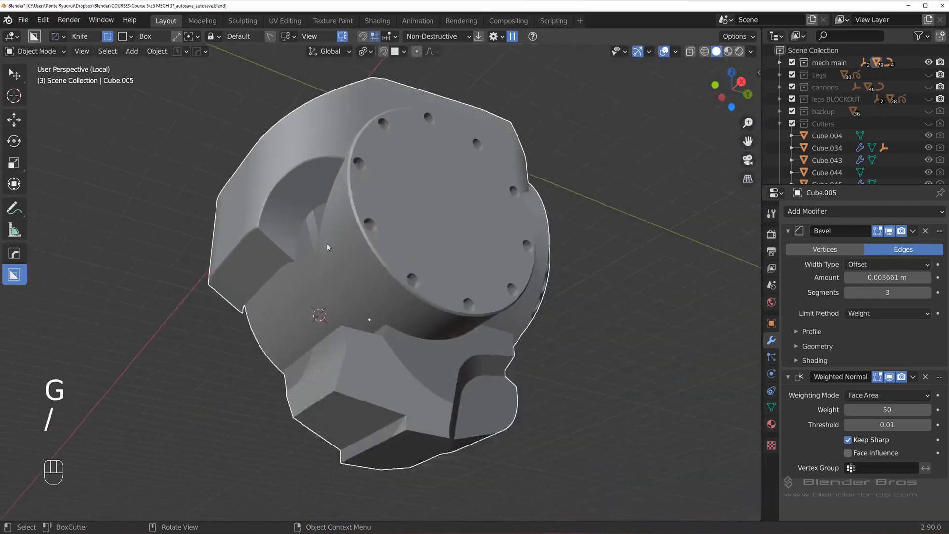
scroll(327, 243, "up", 6)
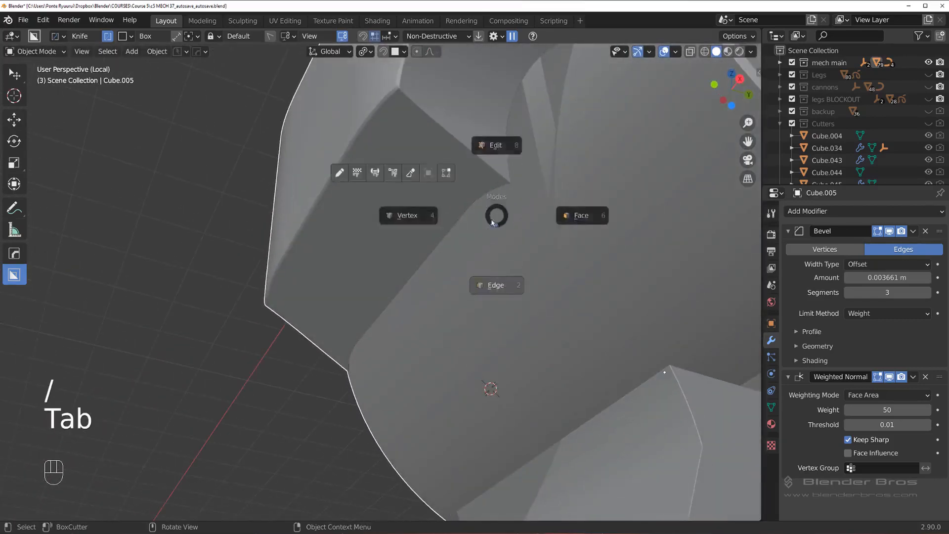
left_click(493, 223)
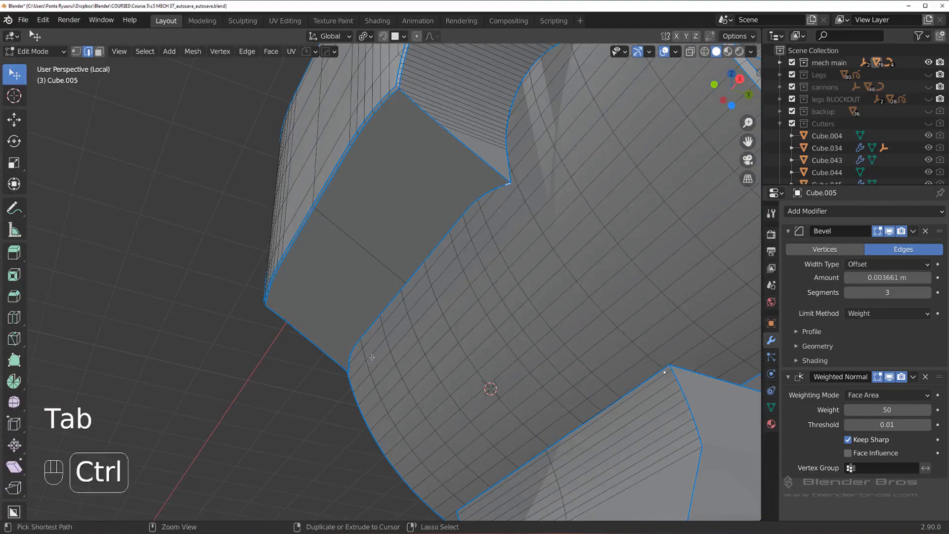
left_click(348, 369, "ctrl")
Step: Limit the selection to the underside's curved edge run without the diagonal corner edge, and return to Object Mode with the full scene
middle_click_drag(349, 365, 477, 346)
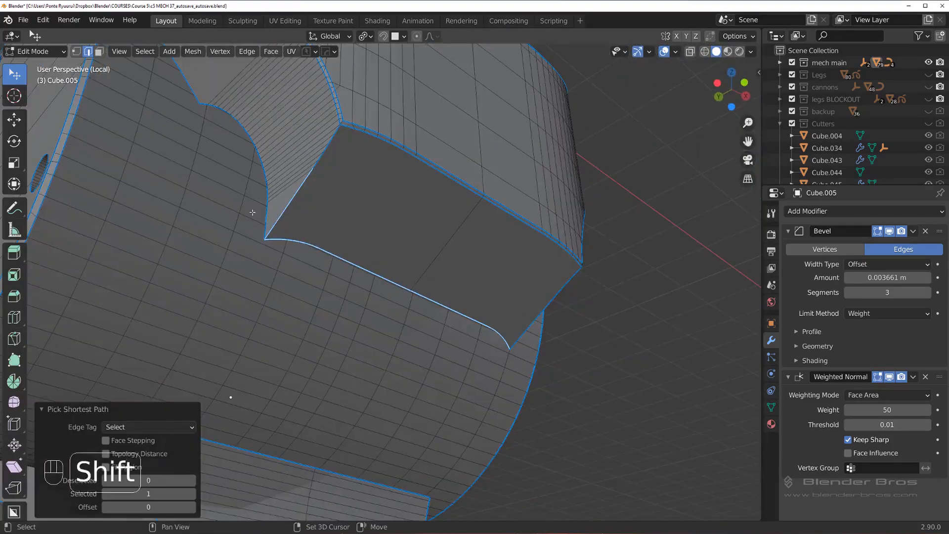
left_click(300, 215, "shift")
middle_click_drag(422, 237, 463, 237)
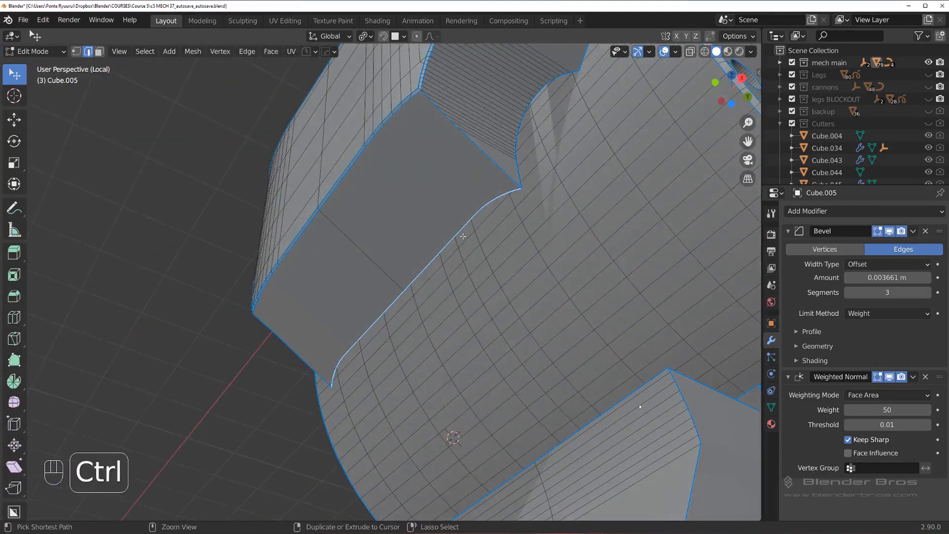
left_click(536, 252)
key("Tab")
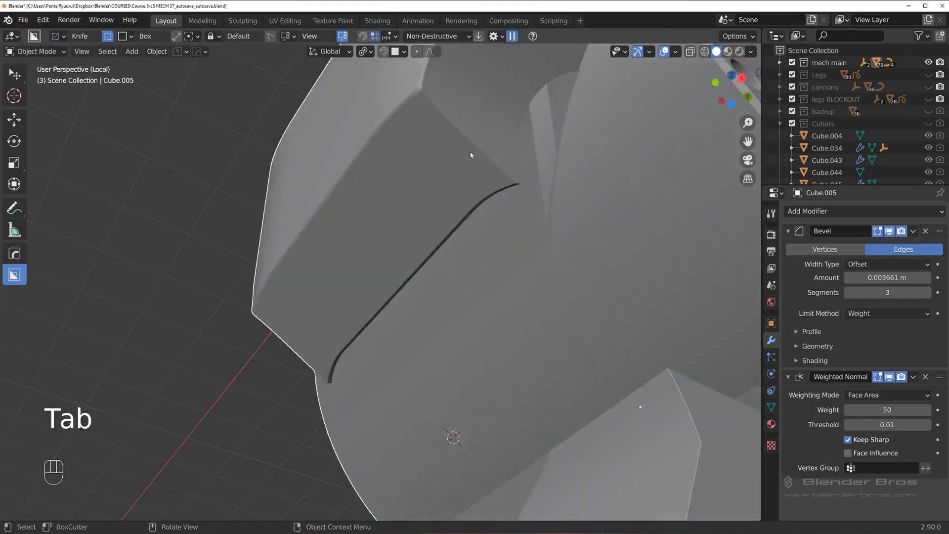
key("slash")
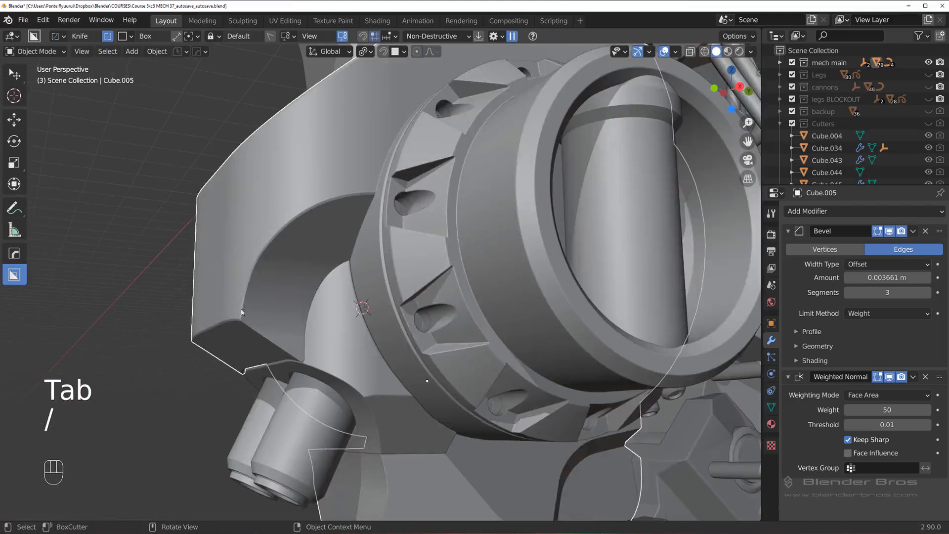
left_click_drag(289, 341, 290, 342)
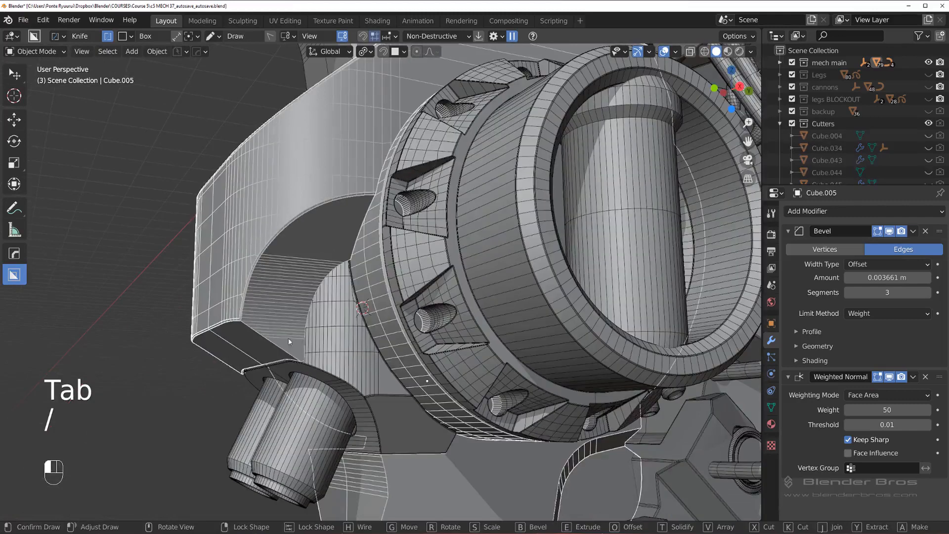
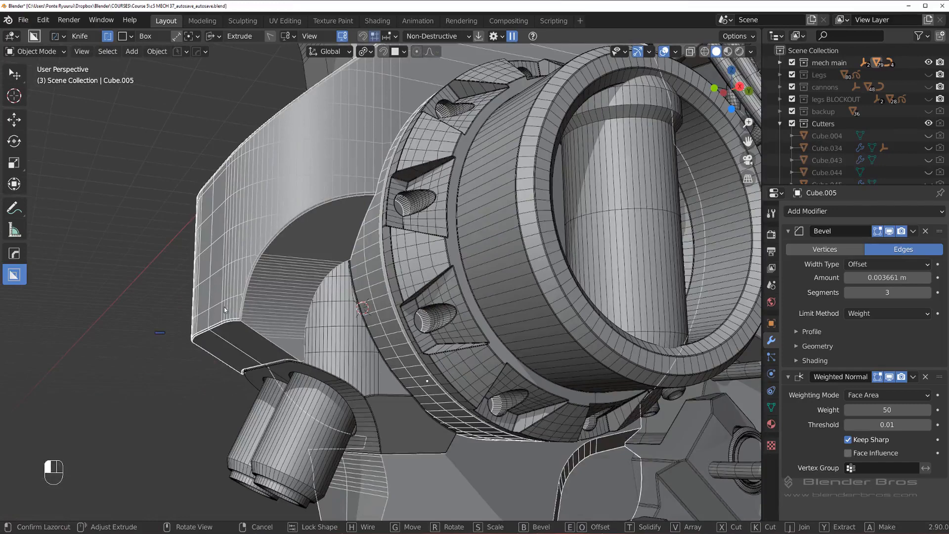
right_click(129, 319)
right_click(129, 318)
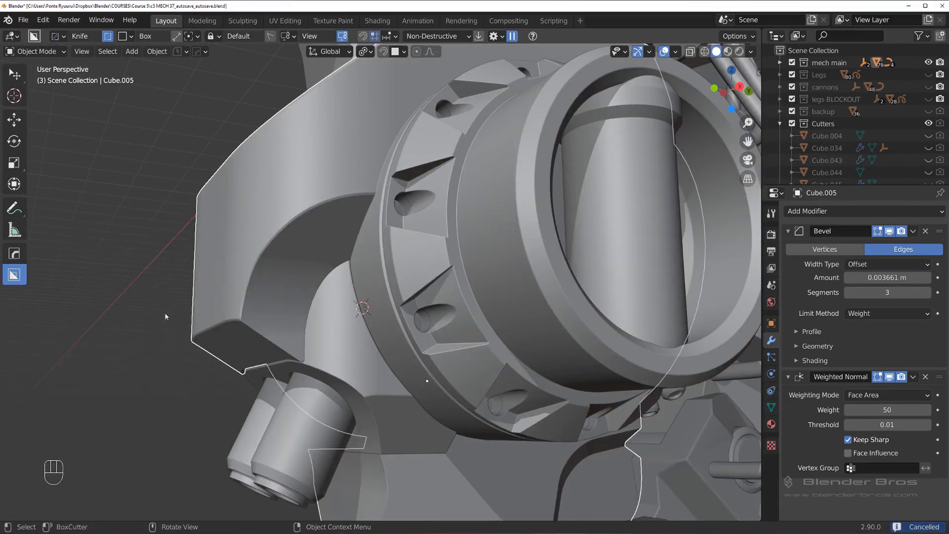
Step: Switch from the cutting tool to the selection tool and examine the lower body's front block and arch from both sides
middle_click_drag(143, 318, 282, 292)
scroll(292, 291, "down", 6)
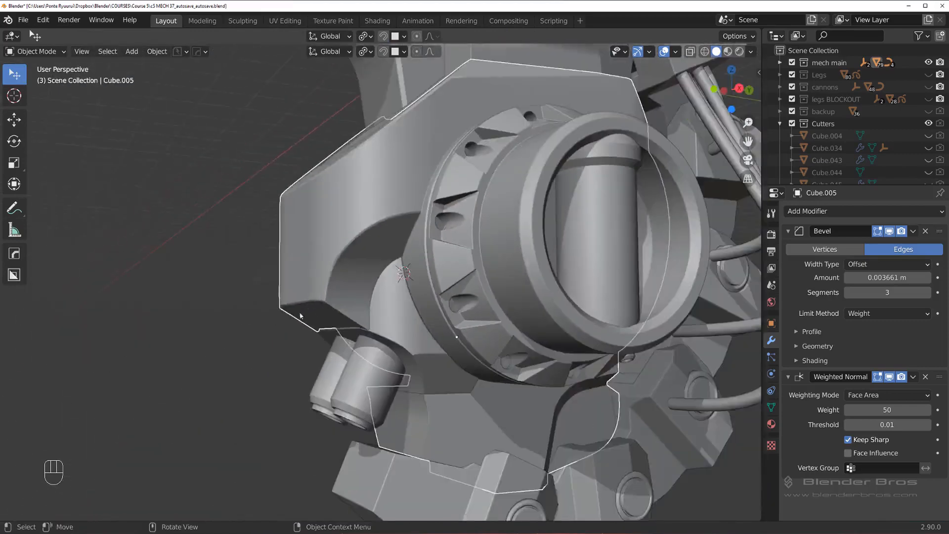
middle_click_drag(671, 297, 607, 281)
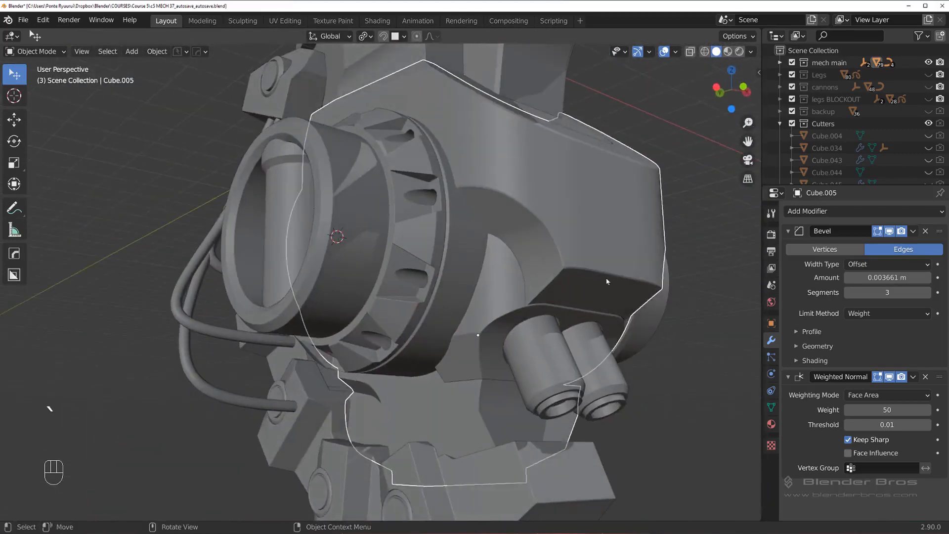
middle_click_drag(687, 299, 307, 253)
scroll(278, 259, "up", 4)
left_click(250, 264)
left_click(346, 243)
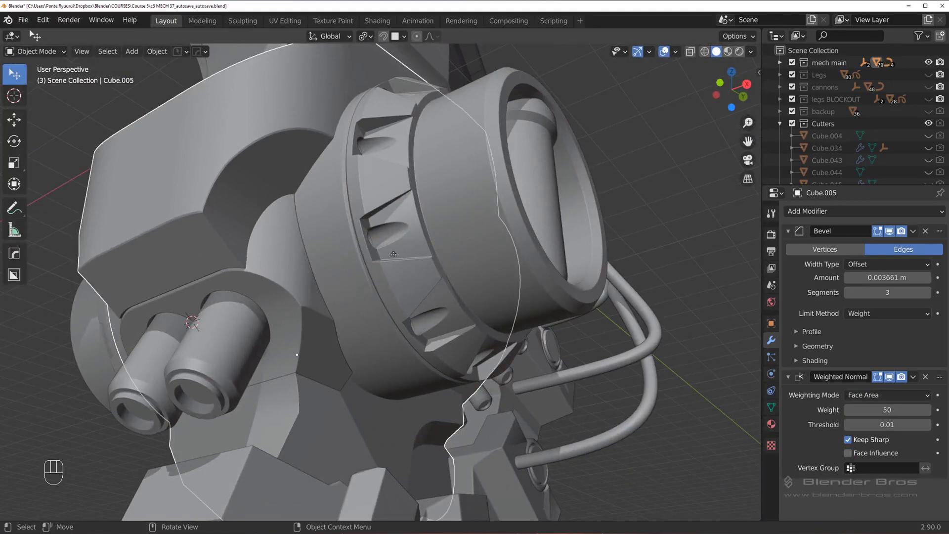
Step: Examine the junction between the front block, arch and round joint on Cube.005 and Cube.029, test-moving Cube.005 without keeping it
key("g")
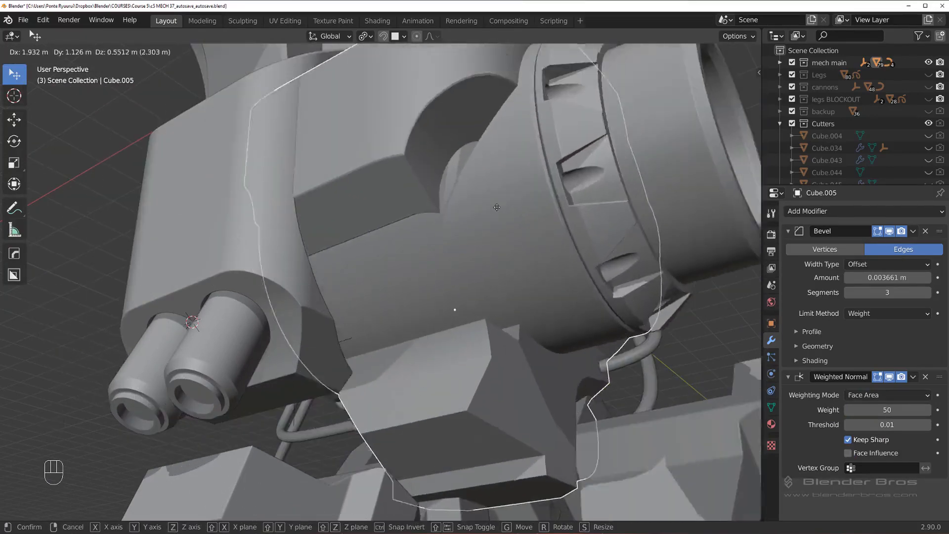
right_click(437, 218)
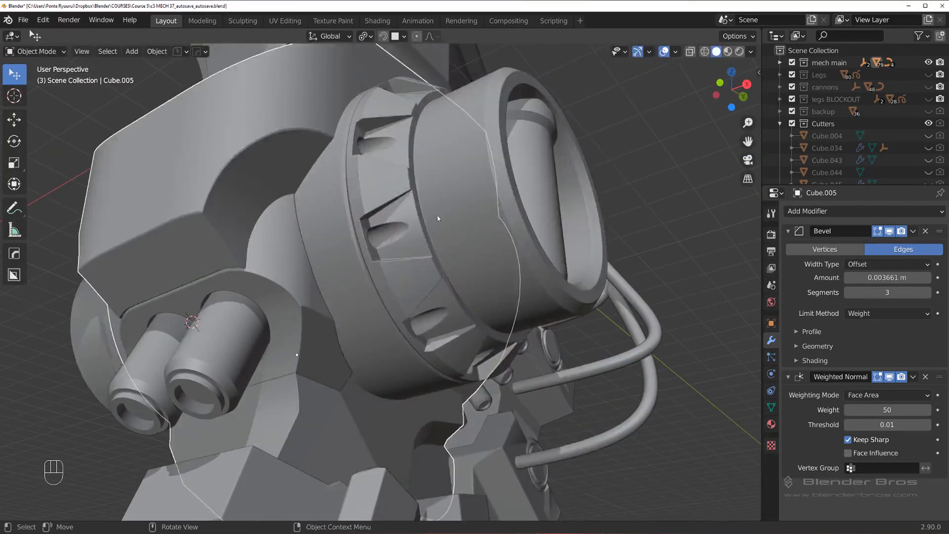
middle_click_drag(437, 219, 247, 299)
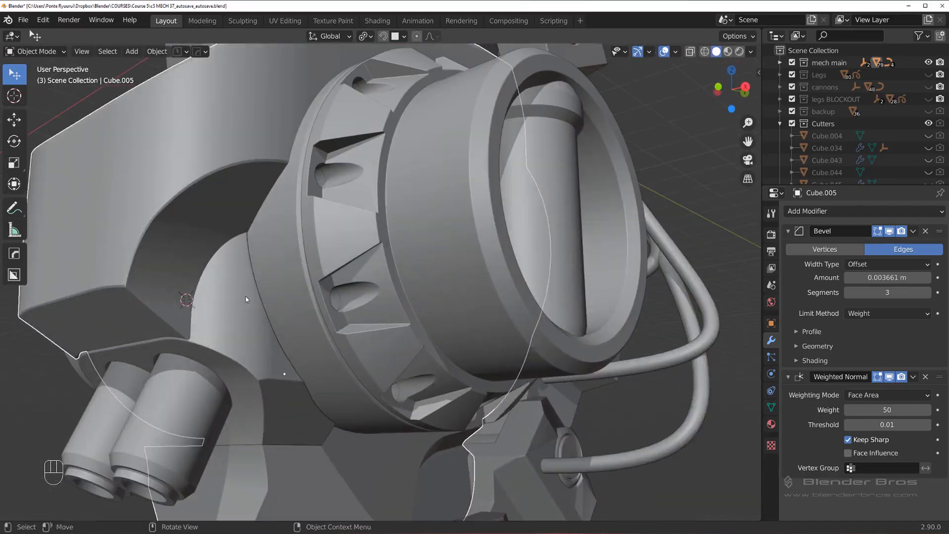
left_click(238, 301)
middle_click_drag(339, 278, 313, 274)
scroll(313, 274, "up", 3)
middle_click_drag(254, 294, 286, 253, "shift")
left_click(291, 257)
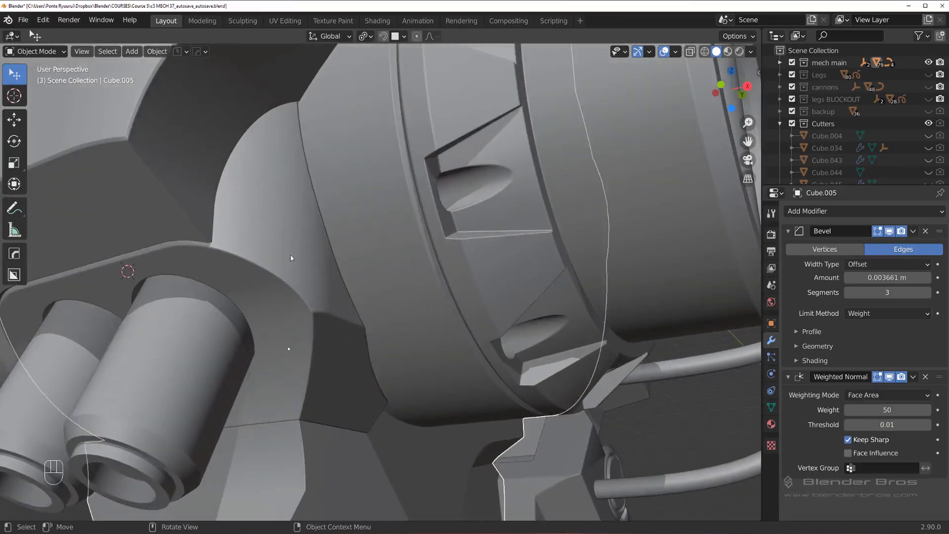
scroll(319, 265, "down", 2)
scroll(320, 266, "up", 2)
left_click(306, 256)
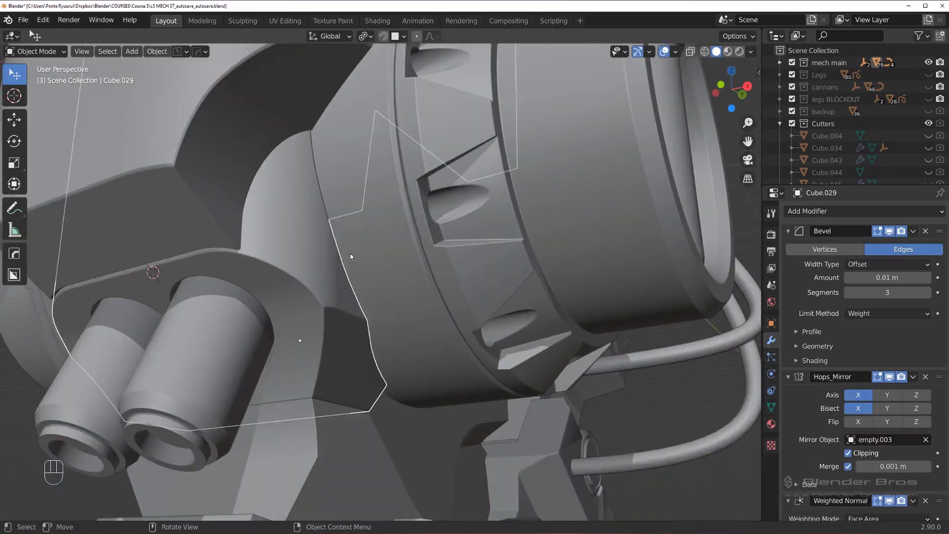
scroll(351, 256, "down", 3)
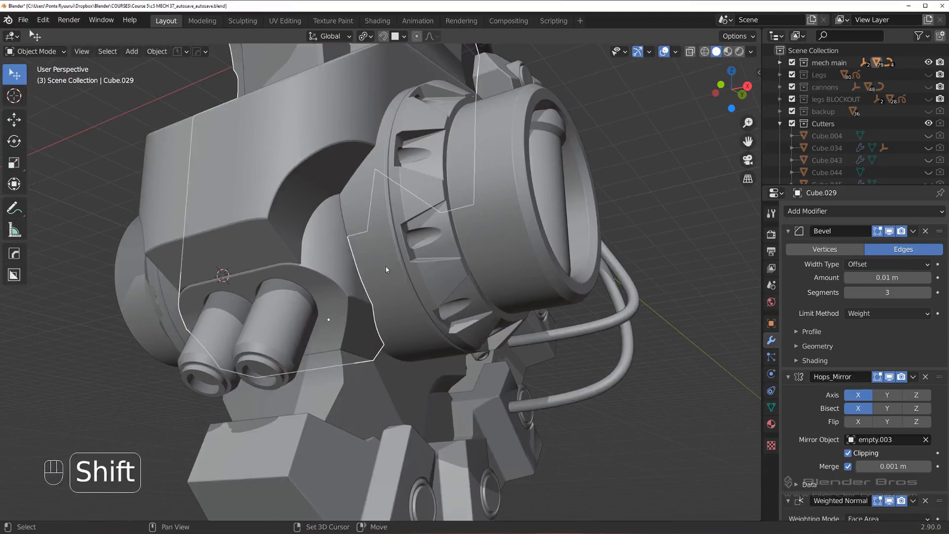
Step: Isolate Cube.005 and open its mesh for editing in edge selection at the round side disc's rim
left_click(386, 269)
key("slash")
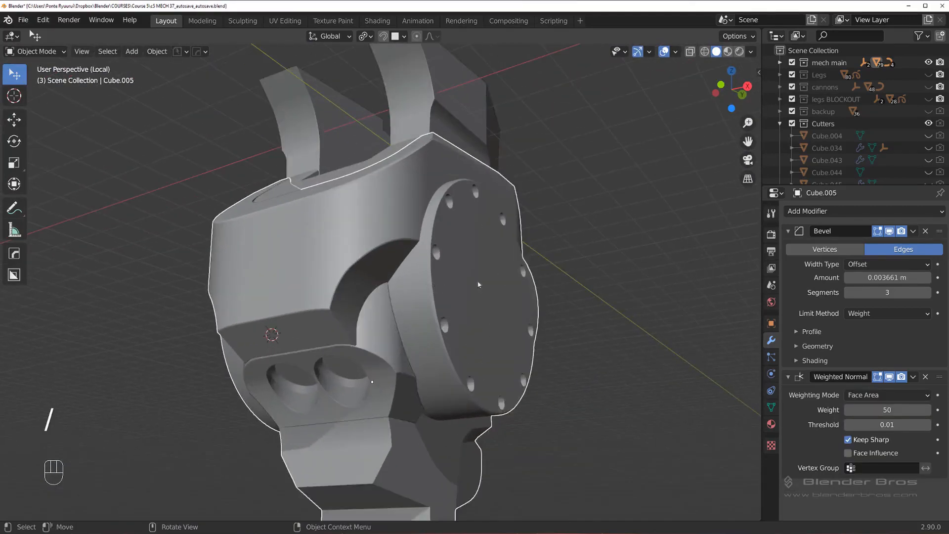
key("Tab")
scroll(339, 260, "up", 2)
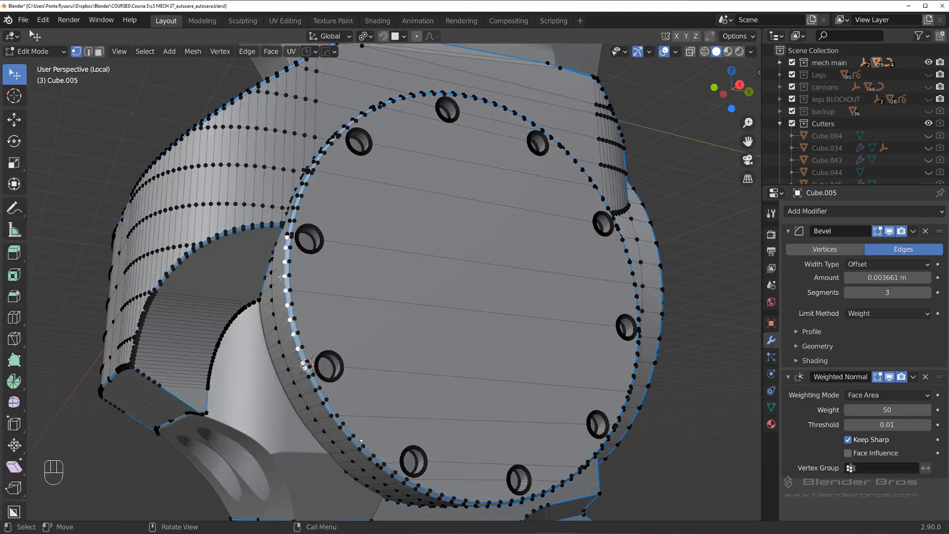
middle_click_drag(281, 277, 339, 287)
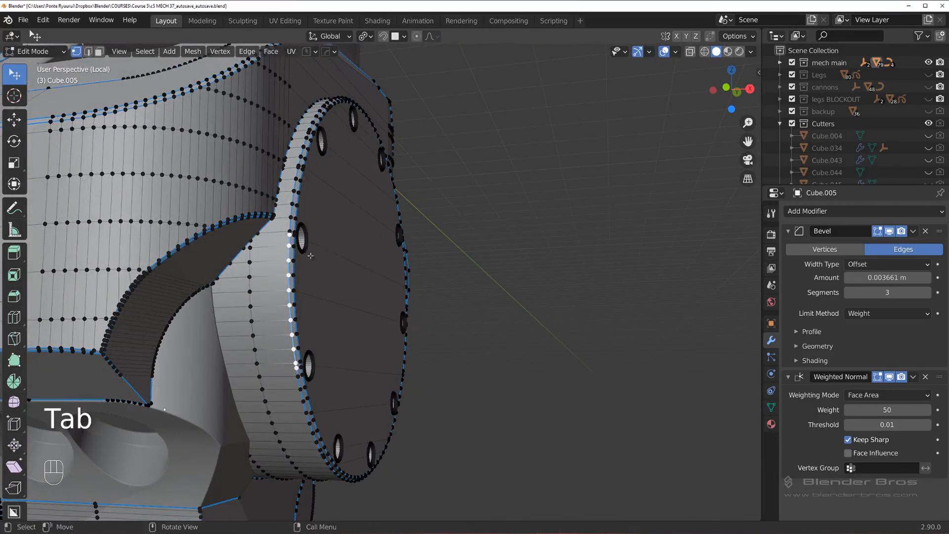
left_click(275, 291)
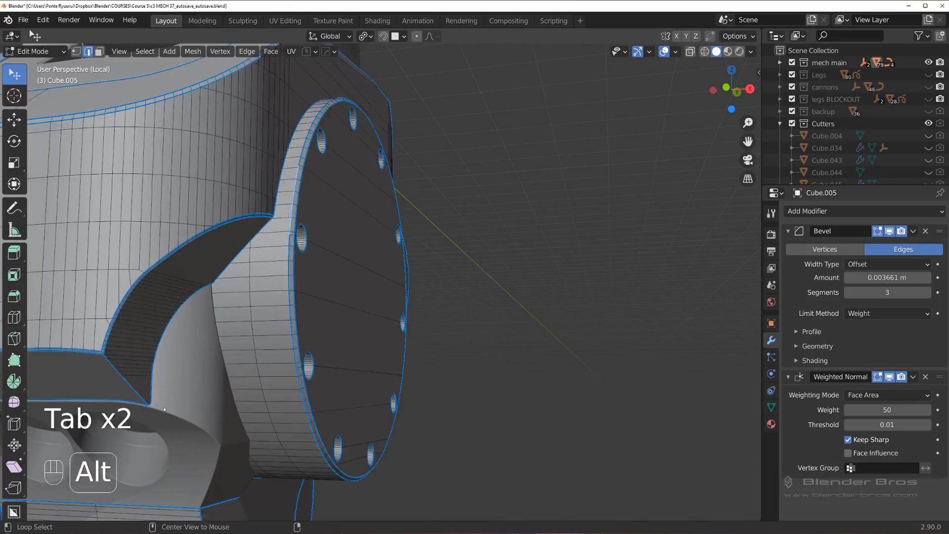
Step: Select the side disc's outer rim edges segment by segment as shortest paths around the top, back and underside
left_click(378, 128, "ctrl")
middle_click_drag(375, 165, 439, 217)
key("ctrl+z")
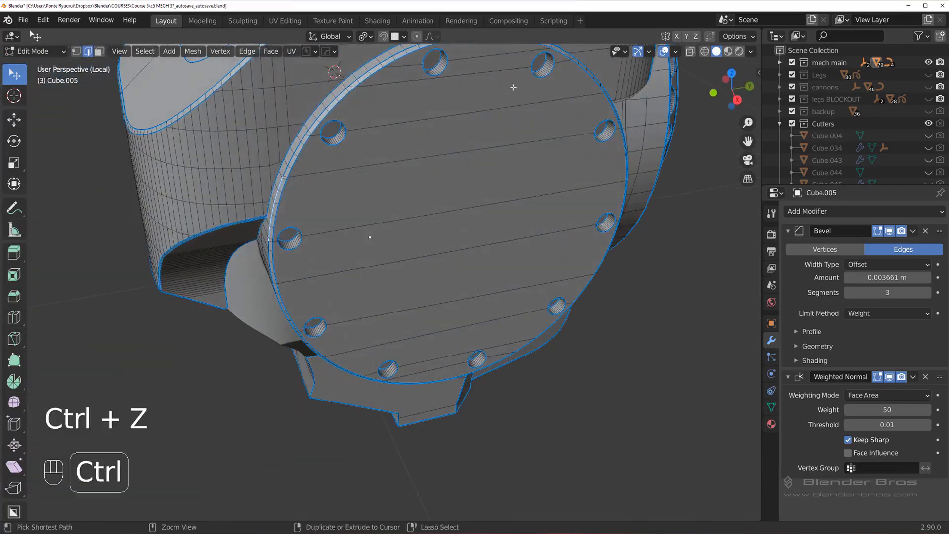
left_click(588, 69, "ctrl")
middle_click_drag(588, 69, 626, 189)
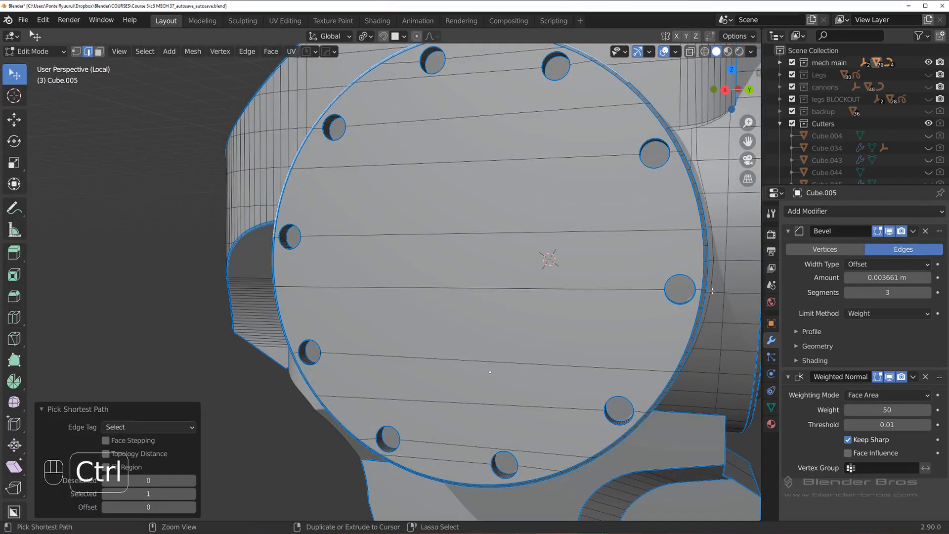
middle_click_drag(669, 347, 547, 325, "shift")
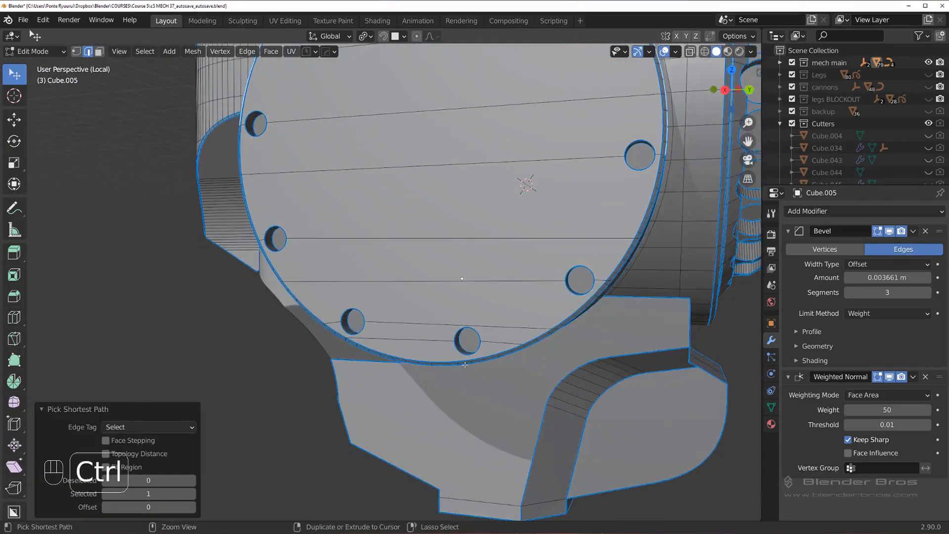
middle_click_drag(465, 364, 236, 278)
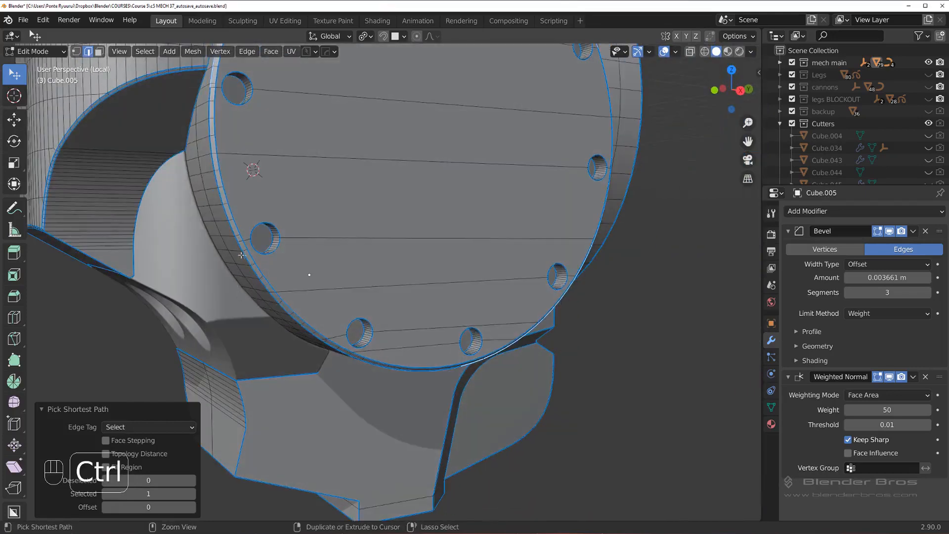
middle_click_drag(255, 232, 370, 304, "shift")
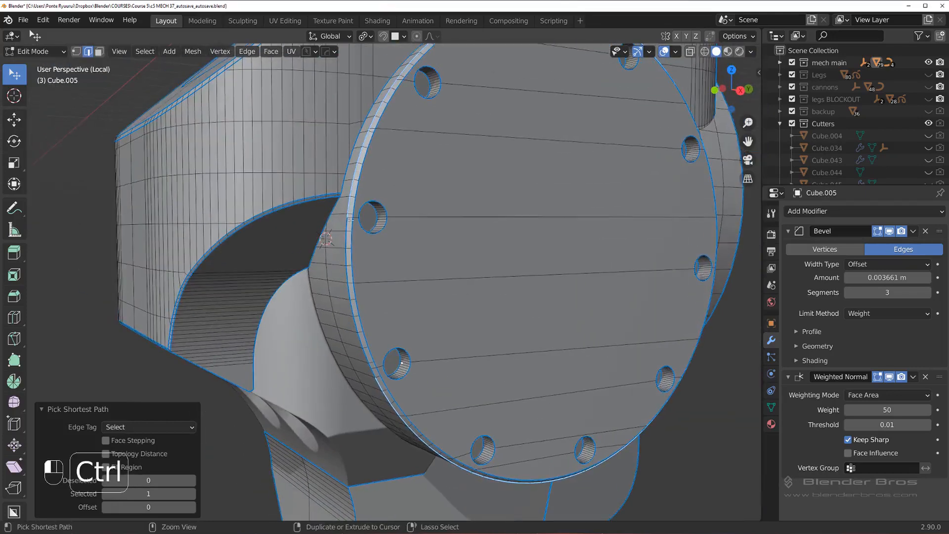
Step: Undo the last rim pick and close the edge loop selection on the disc's front rim beside the bolt hole
key("ctrl+z")
scroll(344, 223, "up", 4)
middle_click_drag(357, 197, 421, 297, "shift")
scroll(421, 297, "up", 4)
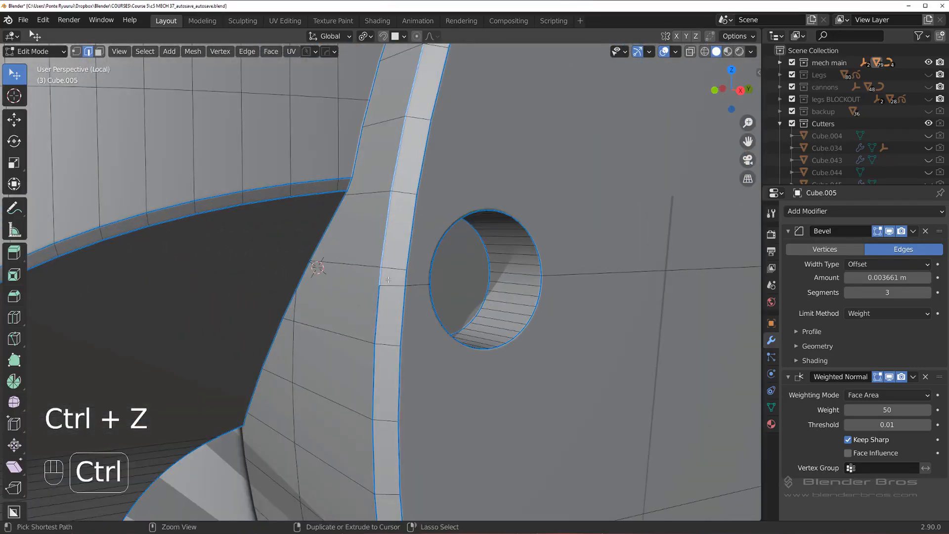
left_click(378, 301, "ctrl")
Step: Duplicate the selected rim loop in place, separate it into its own object and return to Object Mode
scroll(378, 301, "down", 8)
key("shift+d")
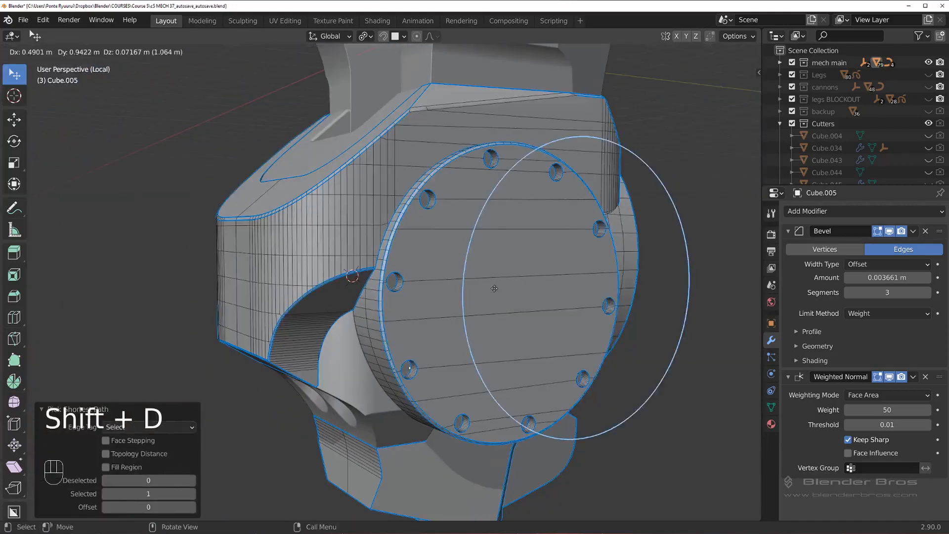
right_click(494, 285)
left_click(489, 280)
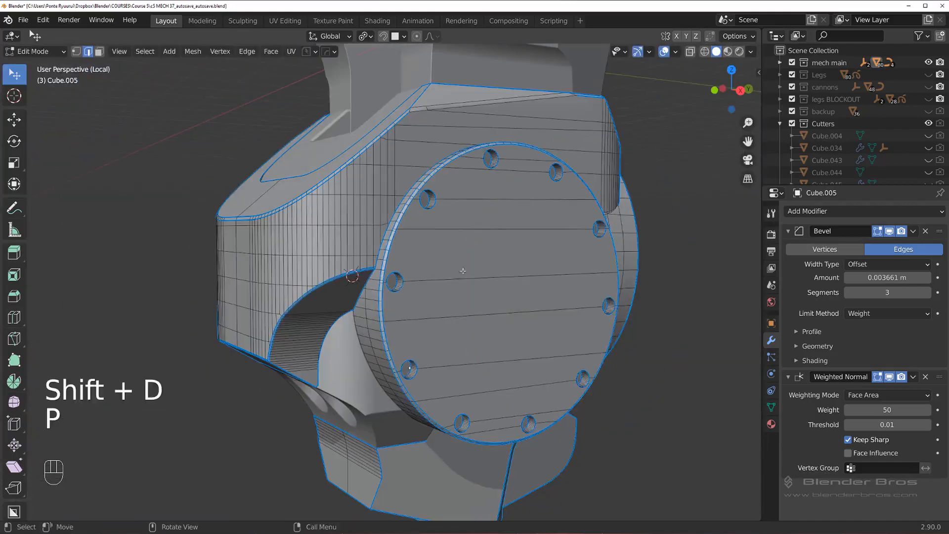
key("Tab")
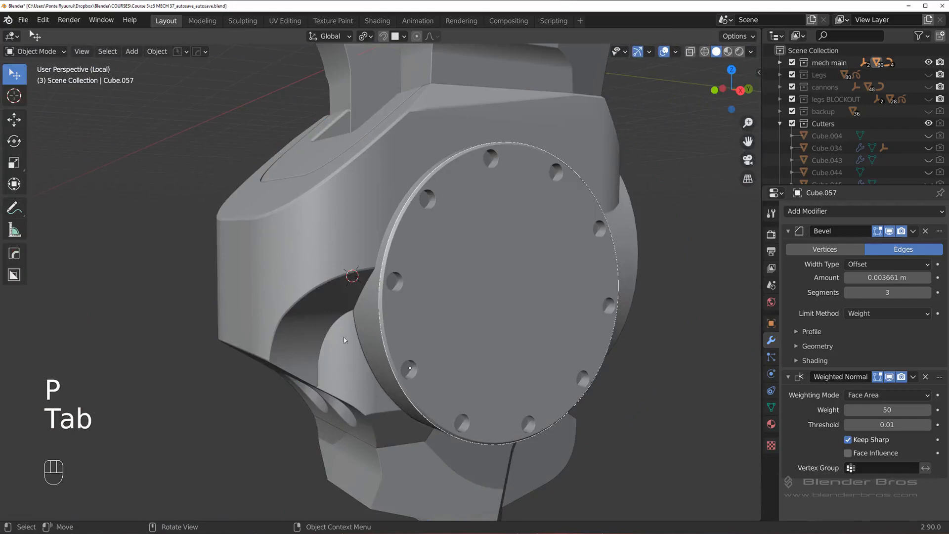
Step: Select the separated ring together with Cube.029 and isolate the two objects
left_click(346, 344, "shift")
key("slash")
key("slash")
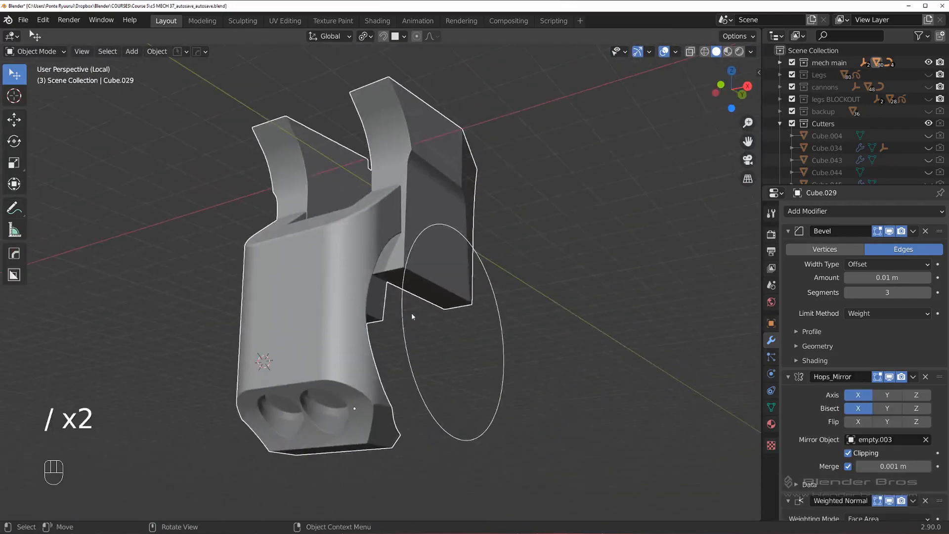
middle_click_drag(412, 314, 438, 303)
key("Tab")
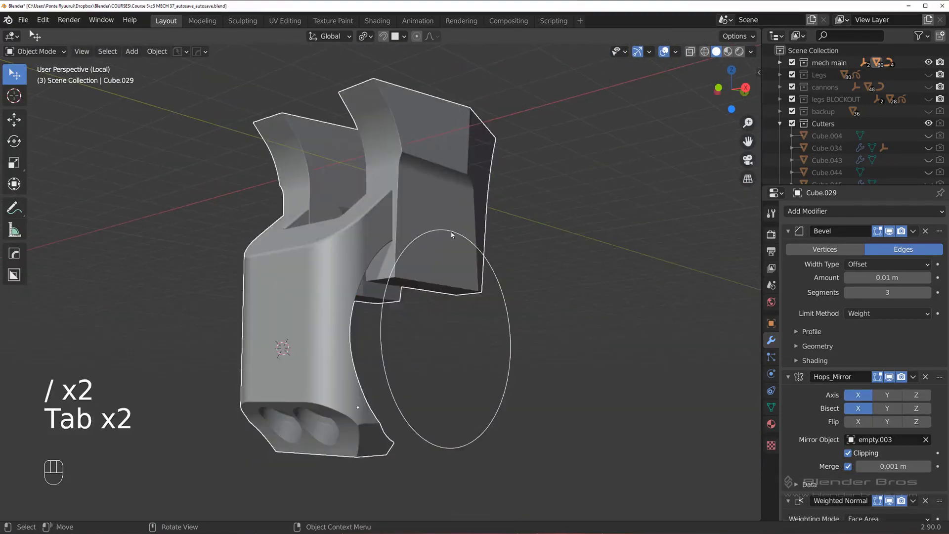
Step: Open the ring Cube.057 for editing and fill all its vertices with a single face
left_click(453, 232)
key("Tab")
middle_click_drag(334, 265, 573, 285)
key("Tab")
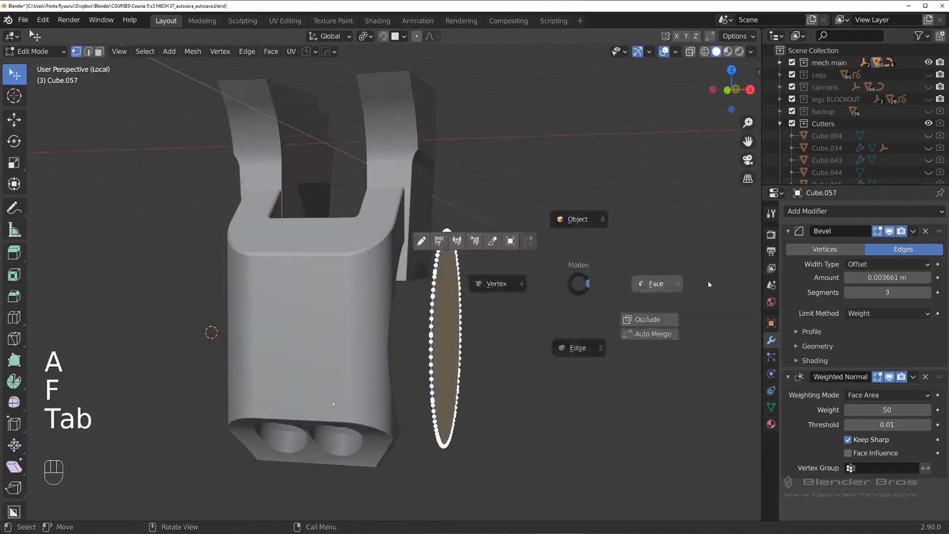
Step: Extrude the ring's face about 7.58 m through the housing as a cylinder and switch to edge selection
key("e")
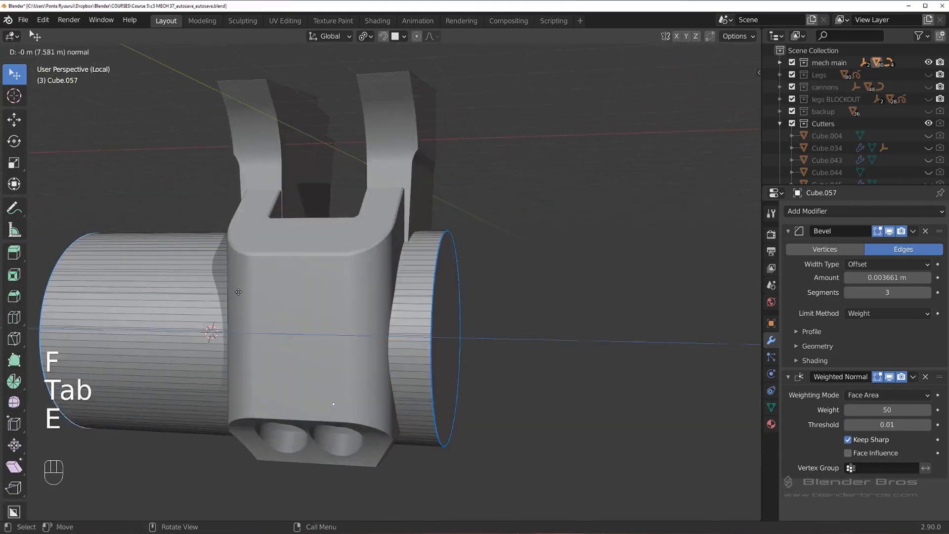
left_click(238, 293)
scroll(318, 271, "up", 5)
key("Tab")
key("Tab")
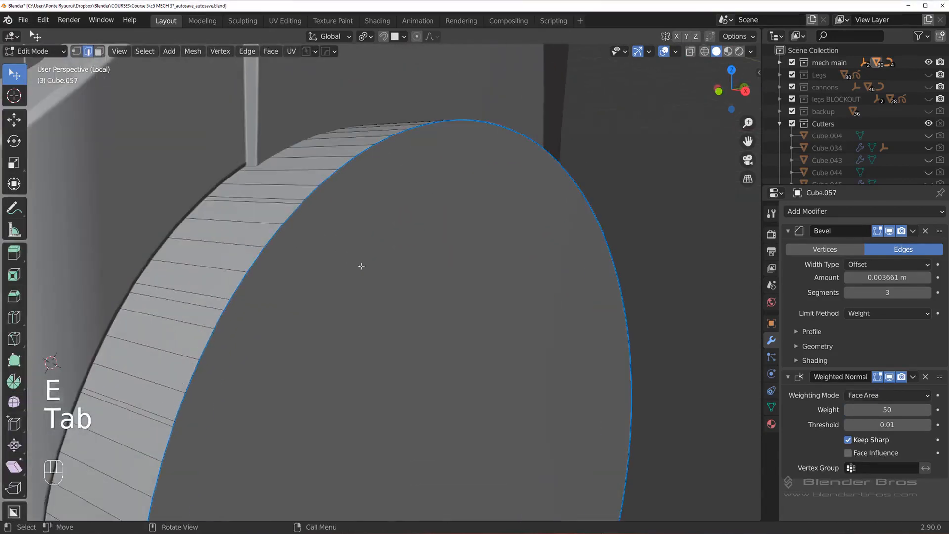
key("x")
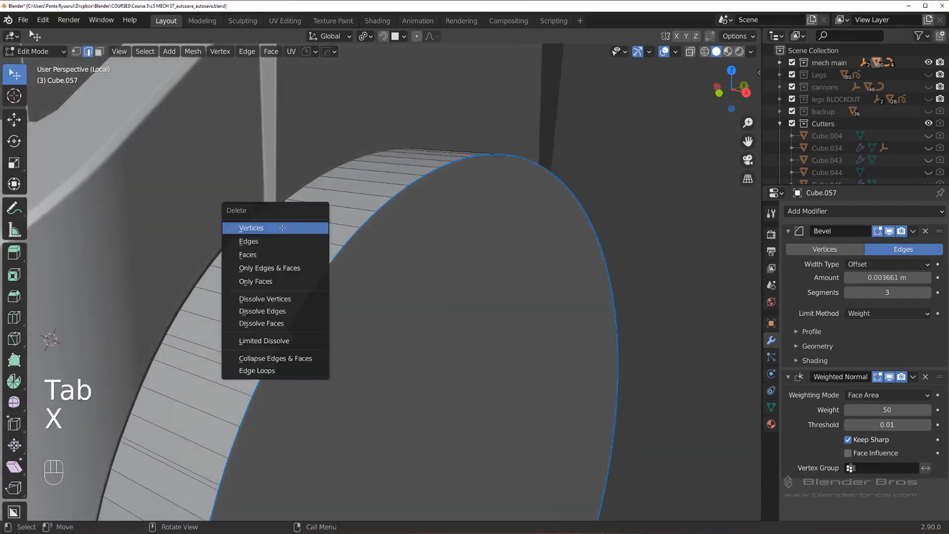
left_click(281, 228)
key("ctrl+z")
Step: Dissolve the redundant closely spaced edges on the cylinder's front wall beside the housing
key("x")
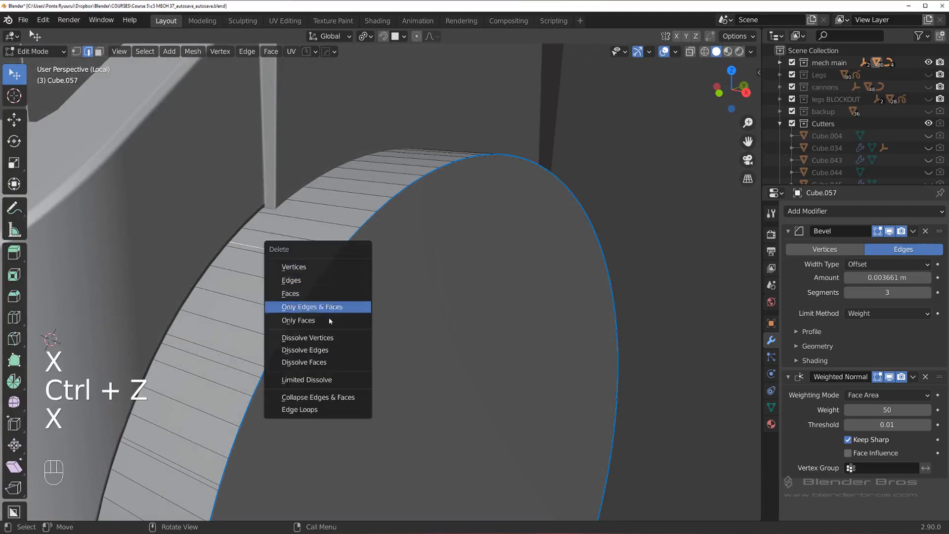
left_click(335, 351)
middle_click_drag(218, 420, 266, 312, "shift")
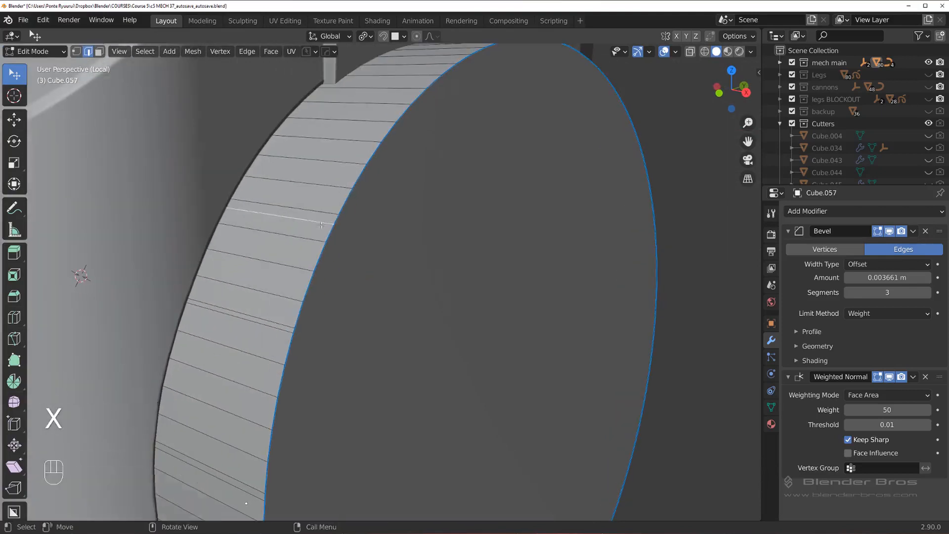
key("x")
scroll(277, 316, "down", 3)
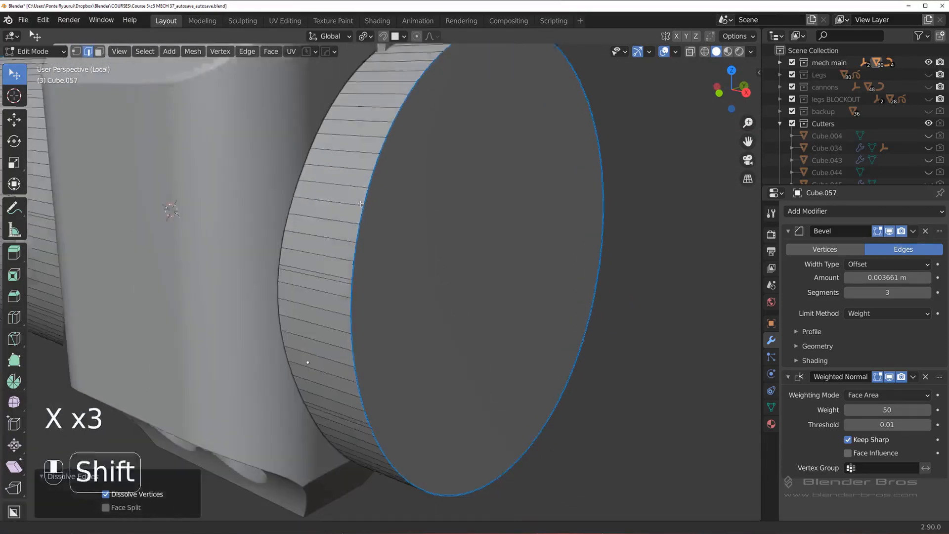
middle_click_drag(277, 297, 339, 217, "shift")
scroll(354, 225, "up", 3)
key("x")
left_click(343, 221)
Step: Dissolve the extra edges on the cylinder's lower front wall and underside
scroll(343, 221, "down", 2)
scroll(406, 328, "up", 2)
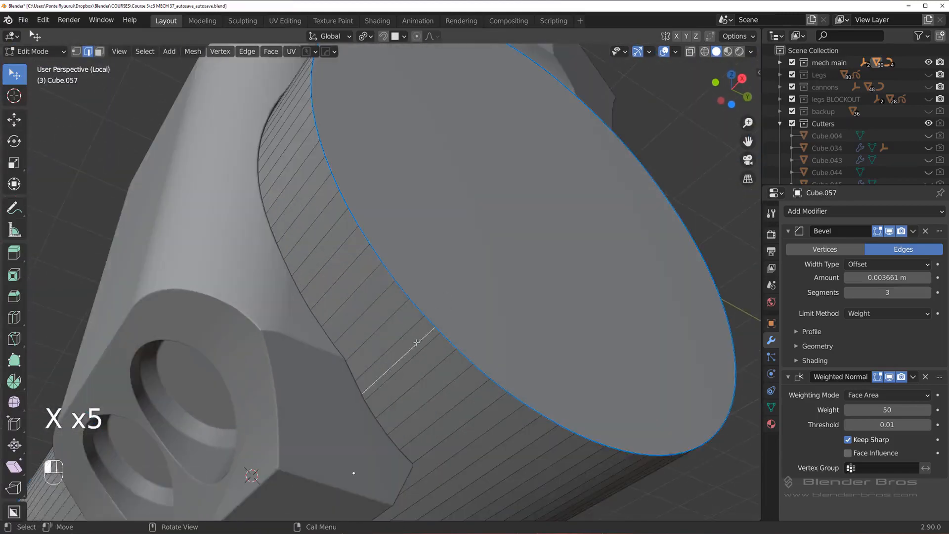
key("x")
left_click(417, 342)
scroll(417, 343, "down", 2)
scroll(365, 277, "up", 3)
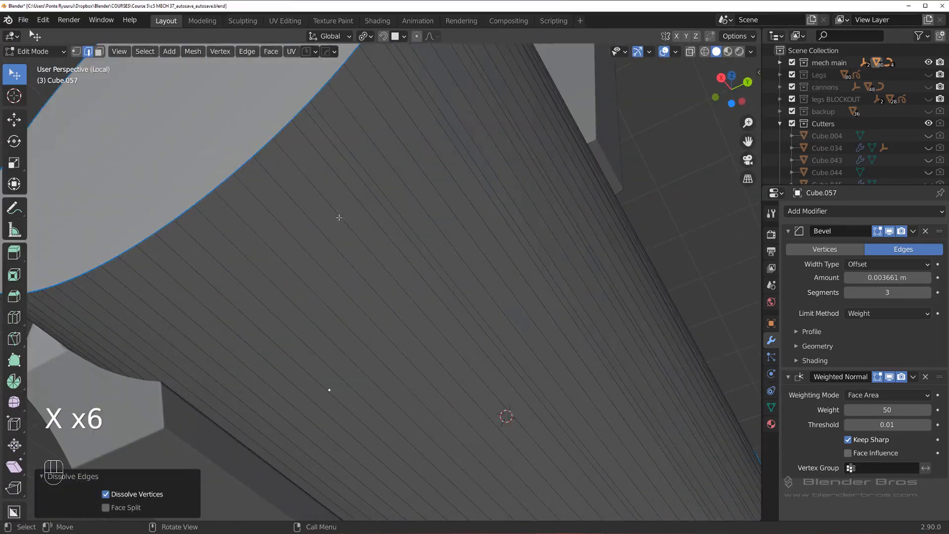
left_click(367, 177)
key("x")
left_click(367, 186)
Step: Dissolve two more doubled edges where the cylinder's underside curves up toward its back
scroll(367, 186, "down", 2)
middle_click_drag(367, 186, 299, 247)
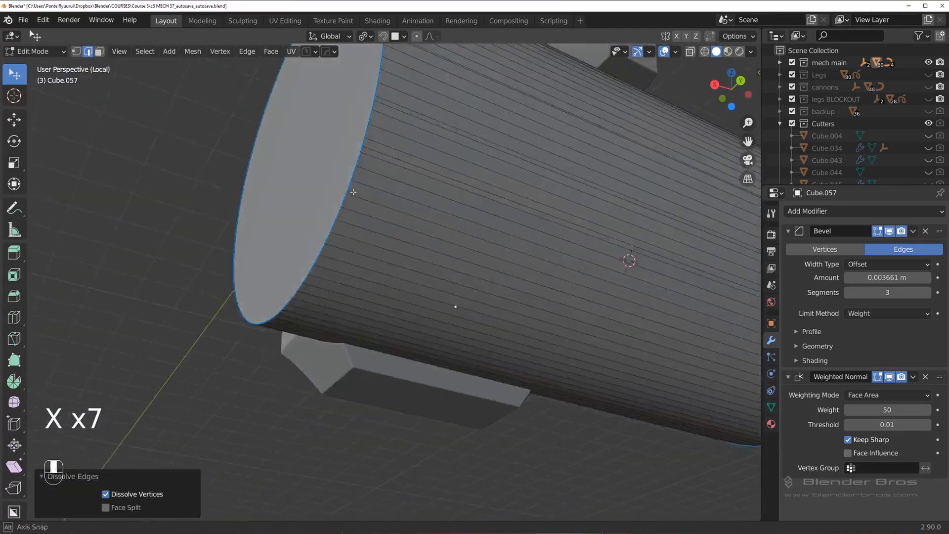
scroll(298, 248, "up", 2)
key("x")
left_click(291, 198)
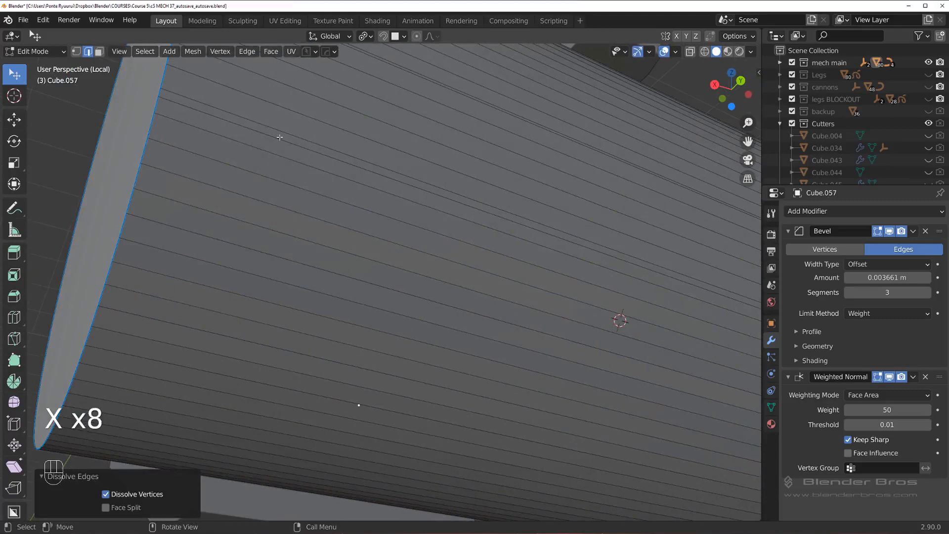
left_click(280, 137)
key("x")
left_click(287, 144)
Step: Dissolve the doubled edges on the cylinder's rear wall below the housing's back blocks
scroll(292, 149, "down", 2)
middle_click_drag(293, 148, 350, 269)
left_click(314, 206)
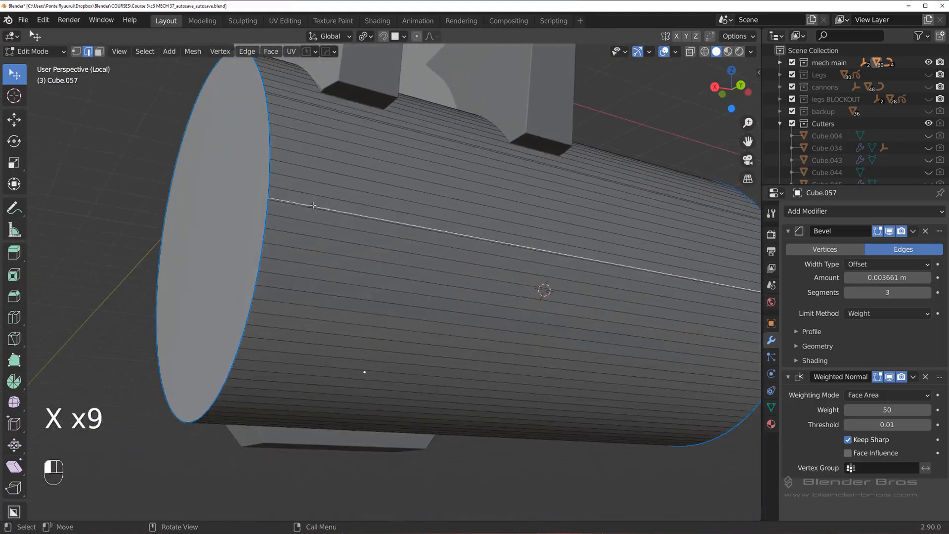
key("x")
left_click(313, 213)
scroll(297, 200, "up", 3)
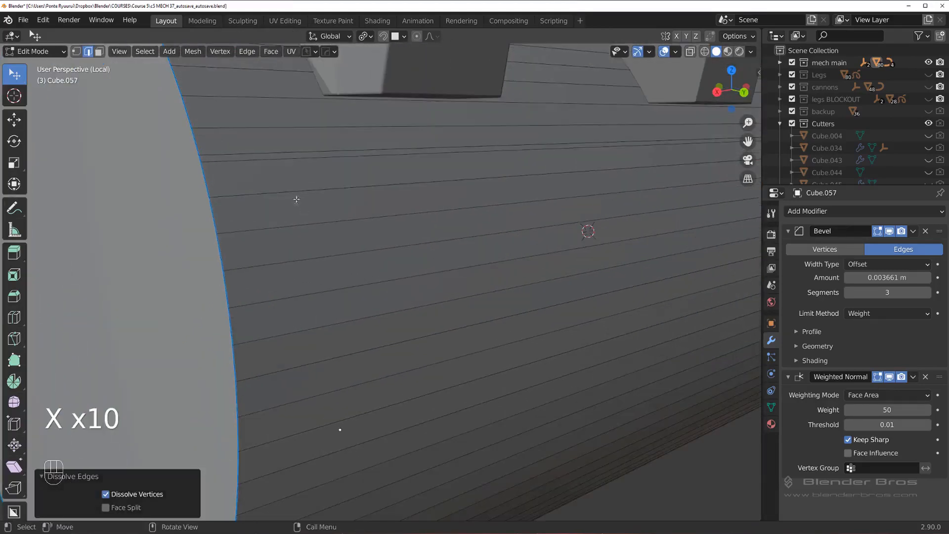
left_click(274, 149)
key("x")
left_click(284, 153)
scroll(284, 153, "down", 3)
middle_click_drag(284, 153, 346, 277)
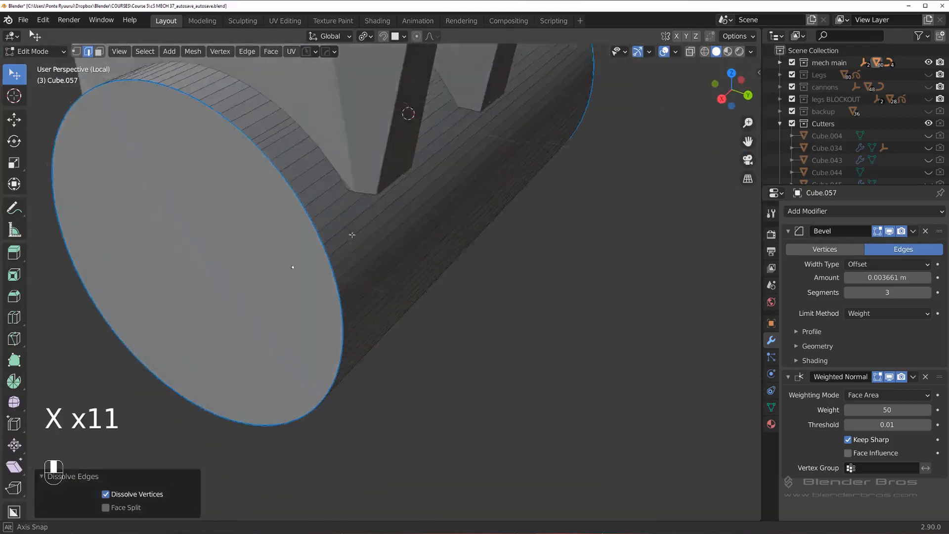
Step: Add a series of evenly spaced loop cuts around the cylinder's wall along its length
scroll(346, 277, "up", 2)
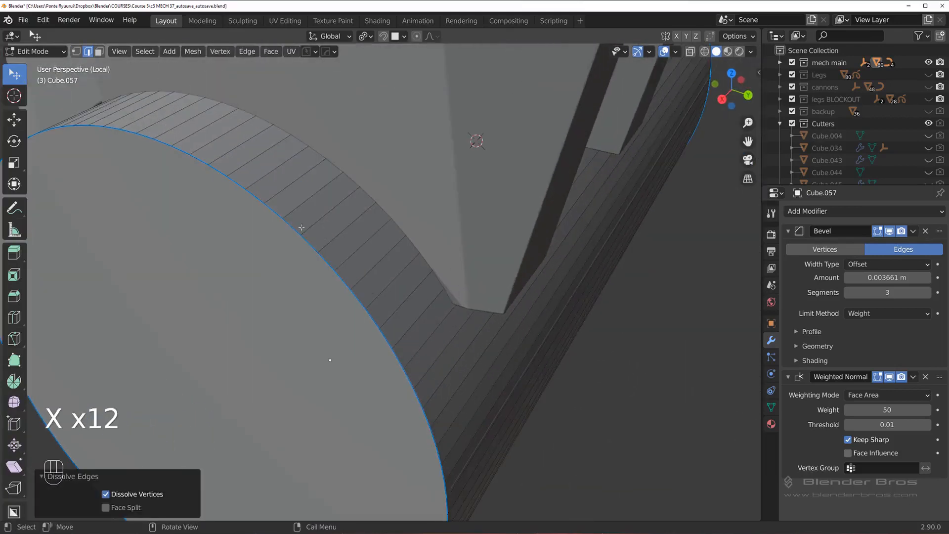
scroll(261, 230, "down", 5)
middle_click_drag(352, 318, 322, 246)
scroll(321, 245, "down", 3)
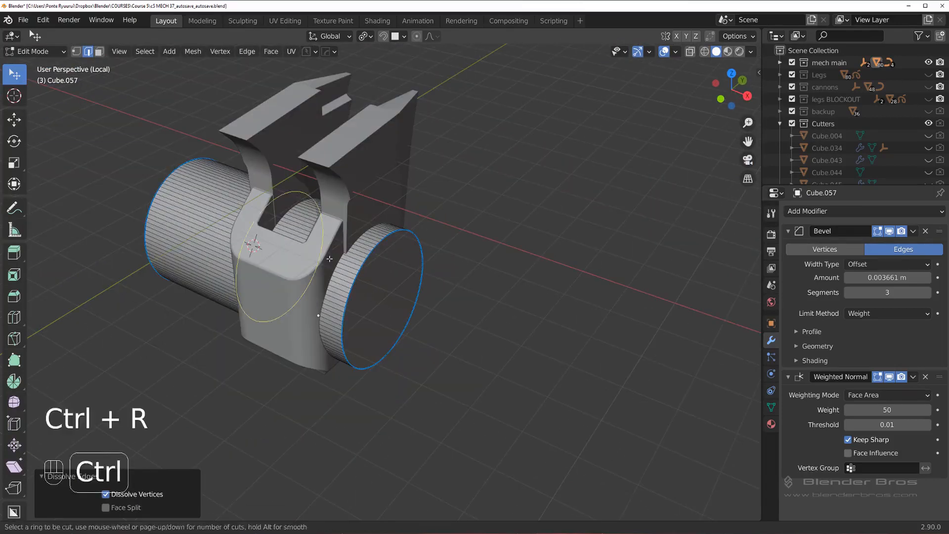
left_click(321, 254)
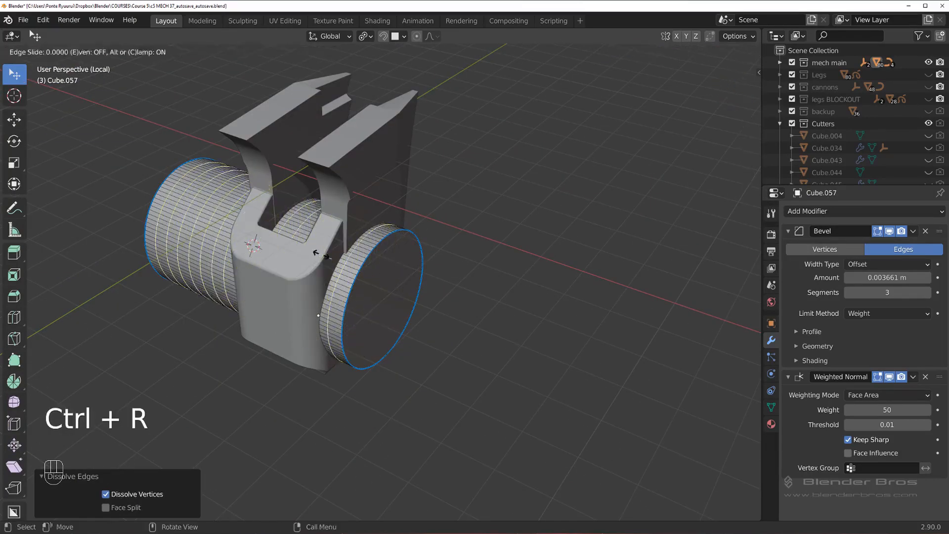
right_click(339, 182)
Step: Return to Object Mode and apply the HOps Sharpen operation to the cylinder
key("Tab")
scroll(335, 205, "up", 5)
middle_click_drag(335, 205, 395, 255, "shift")
key("q")
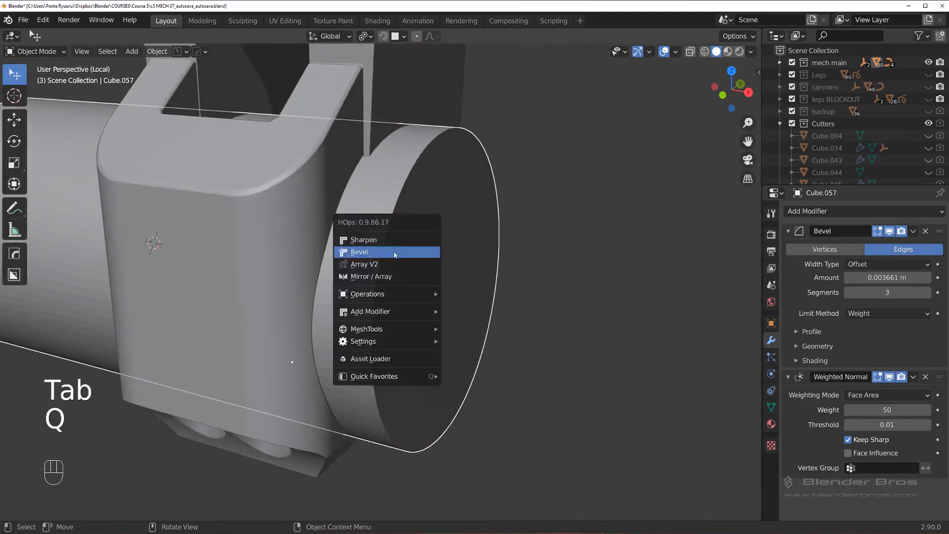
left_click(394, 241)
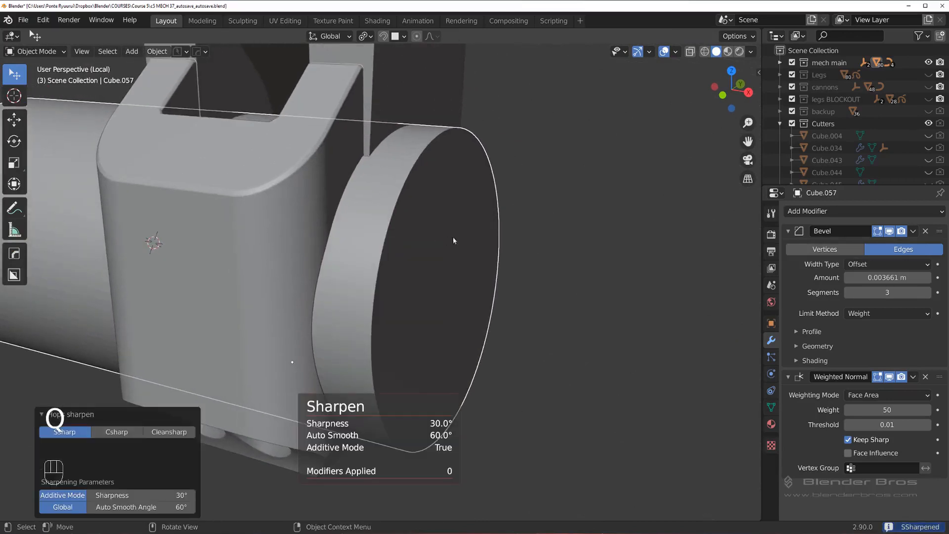
middle_click_drag(453, 236, 397, 234)
left_click(325, 233, "shift")
key("q")
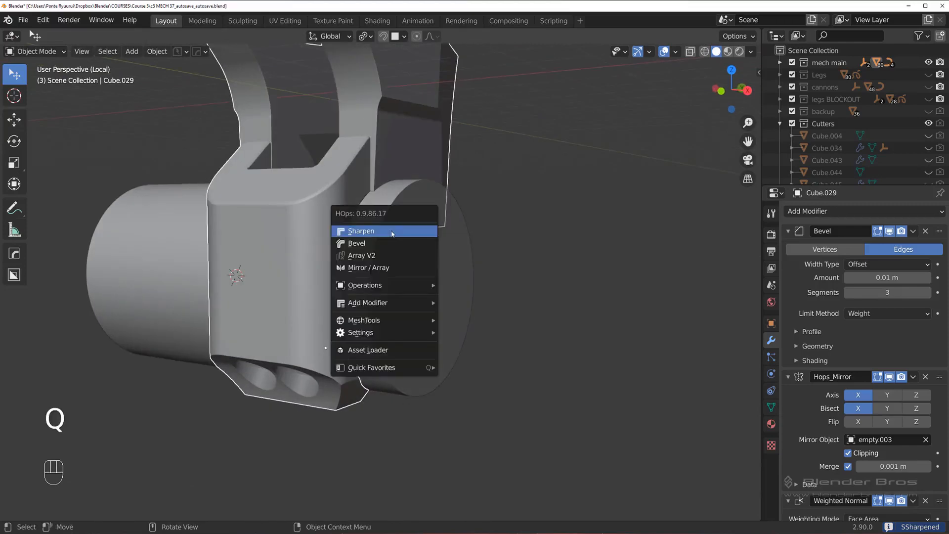
left_click(410, 225)
left_click(346, 217, "shift")
key("q")
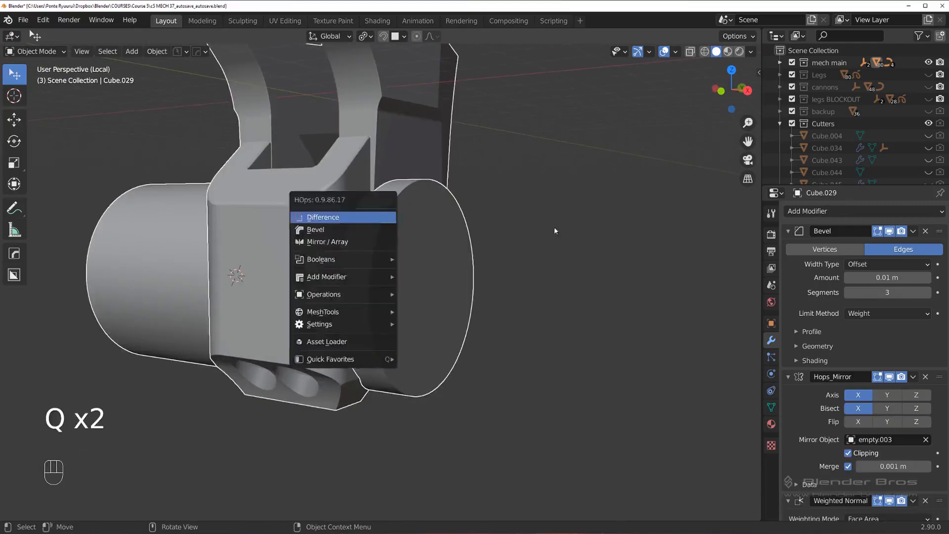
Step: Remove the Bevel and Weighted Normal modifiers from the cylinder
key("ctrl+grave")
left_click(560, 179)
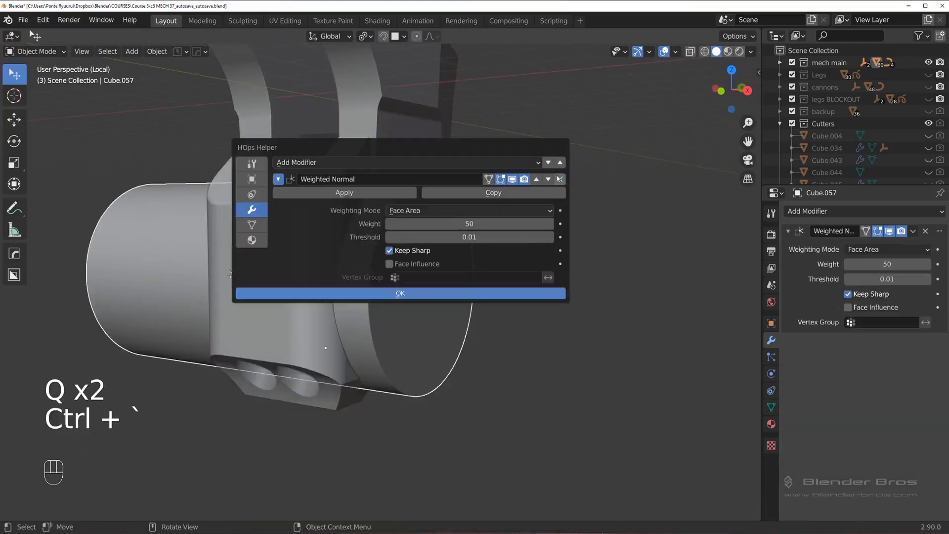
left_click(561, 179)
left_click(401, 294)
Step: Try to subtract the cylinder from the housing with a HOps Boolean Difference
scroll(375, 227, "up", 3)
left_click(375, 227, "shift")
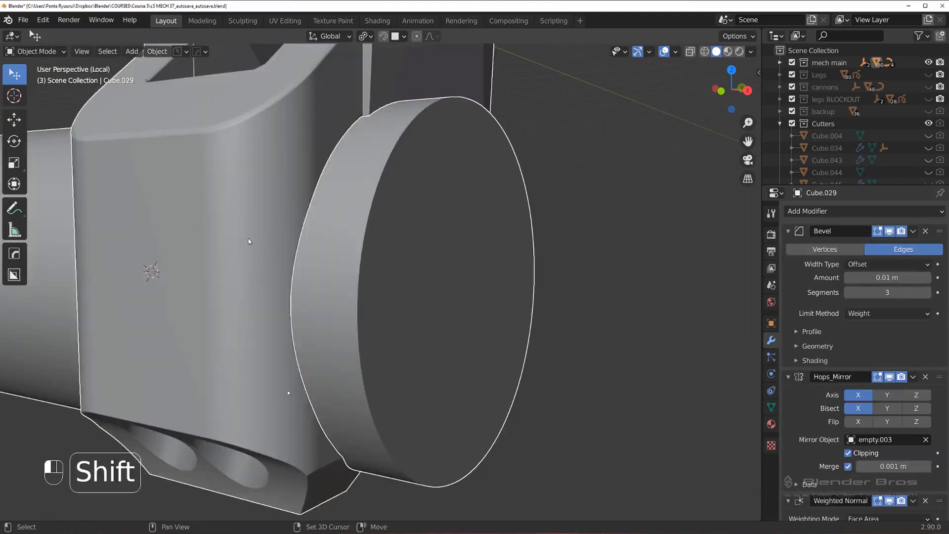
key("q")
left_click(367, 229)
middle_click_drag(576, 212, 476, 215)
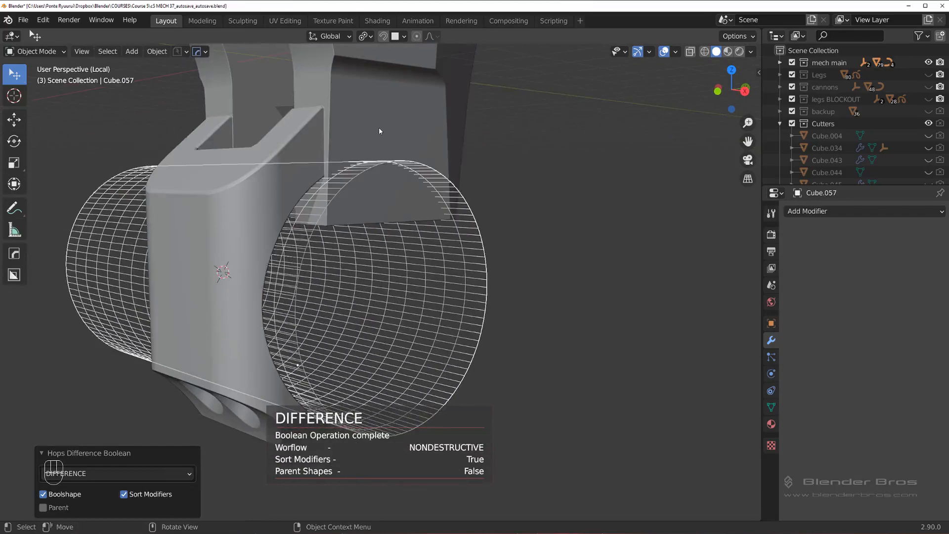
key("ctrl+z")
key("ctrl+z")
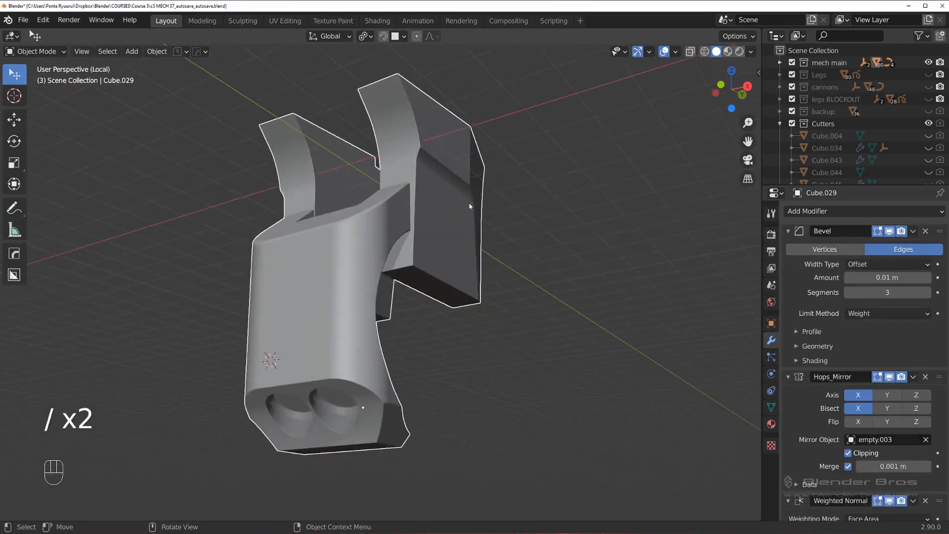
Step: Examine the housing's modifier stack and its mesh around the curved cutout, including the lower corner of the side block
key("ctrl+grave")
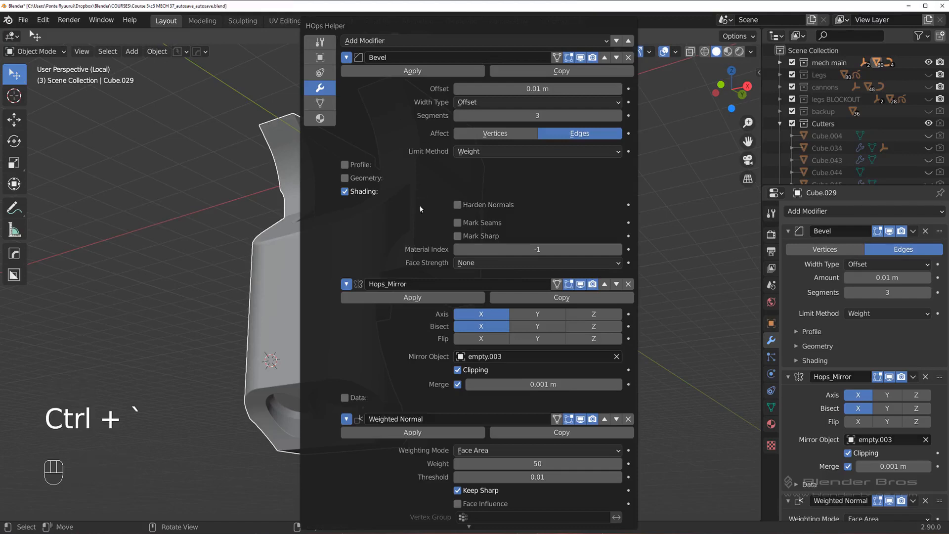
scroll(437, 269, "down", 1)
middle_click_drag(636, 250, 416, 246)
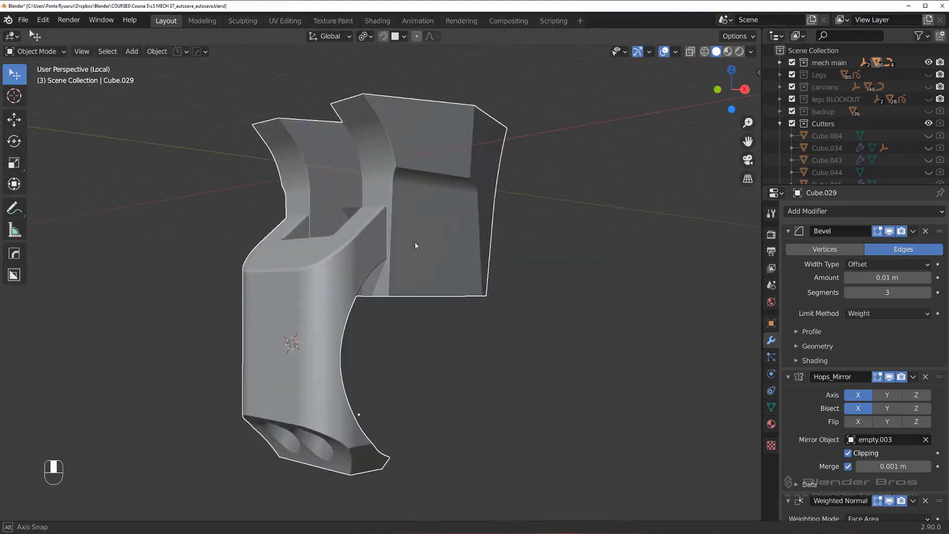
scroll(352, 235, "up", 3)
key("Tab")
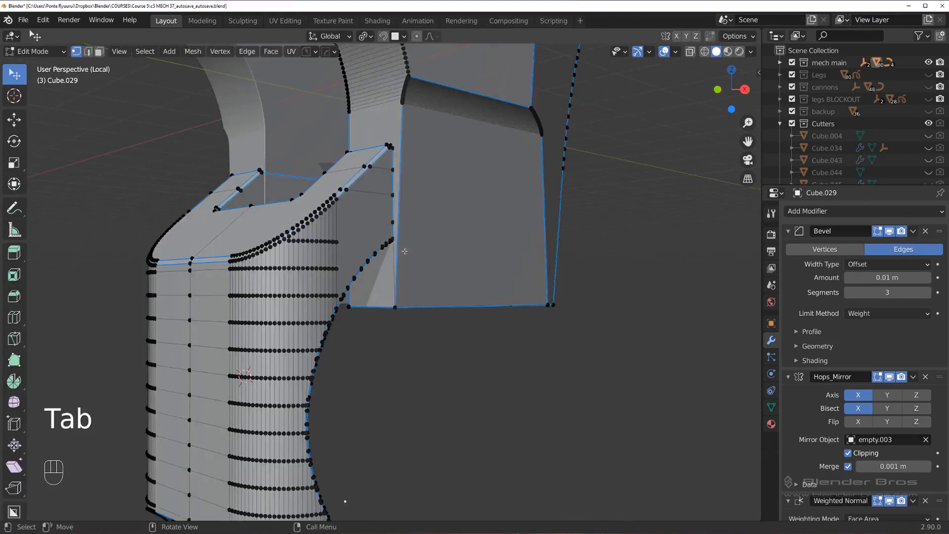
scroll(405, 252, "up", 6)
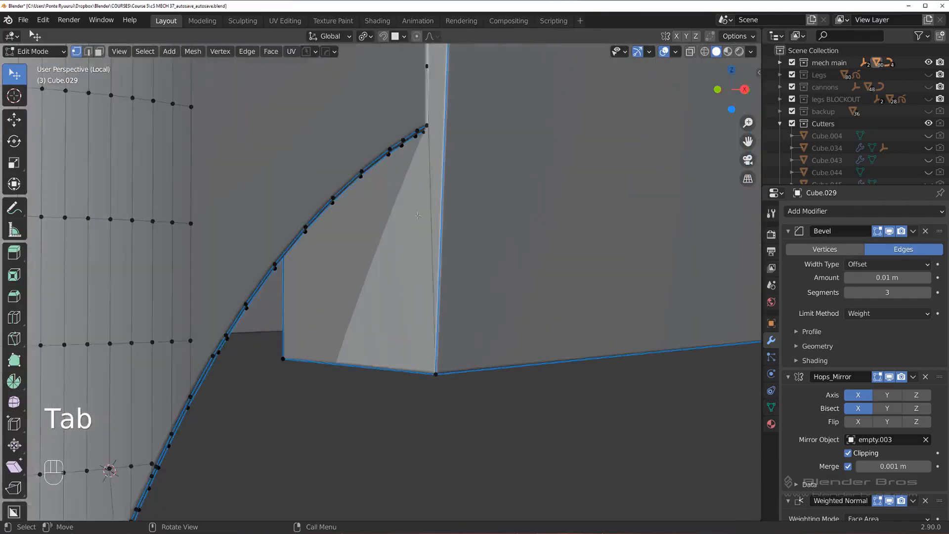
key("slash")
key("Tab")
scroll(381, 226, "down", 5)
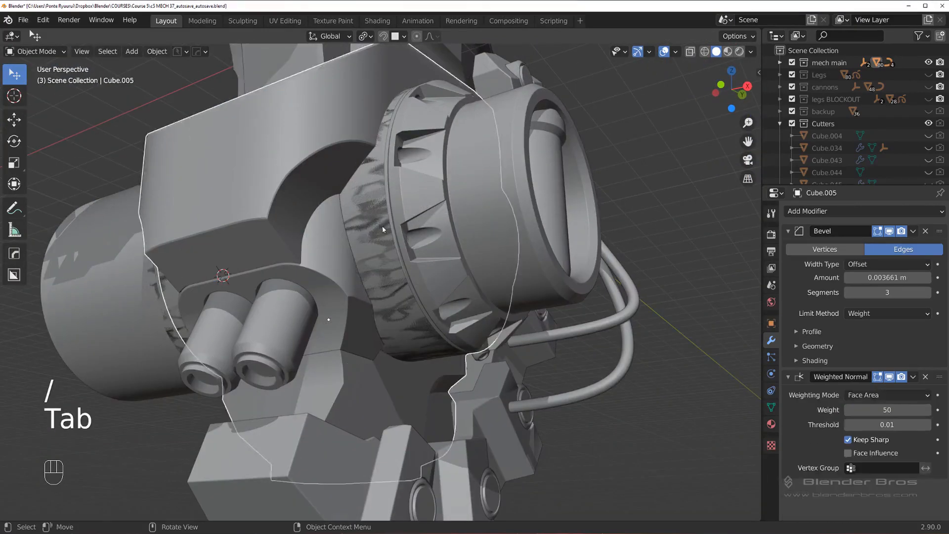
Step: Isolate the cylinder together with the housing in local view
left_click(378, 241)
key("g")
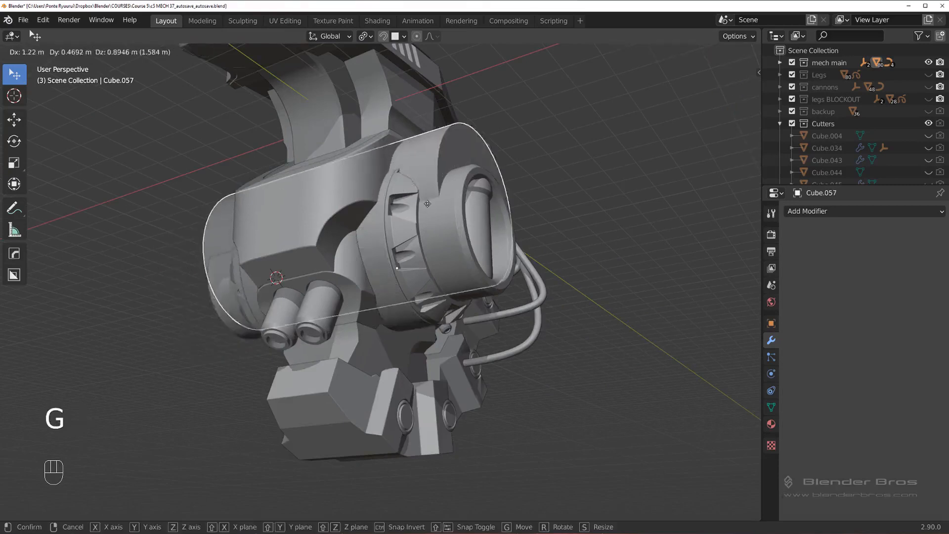
right_click(317, 254)
left_click(347, 262)
key("slash")
middle_click_drag(348, 262, 276, 276)
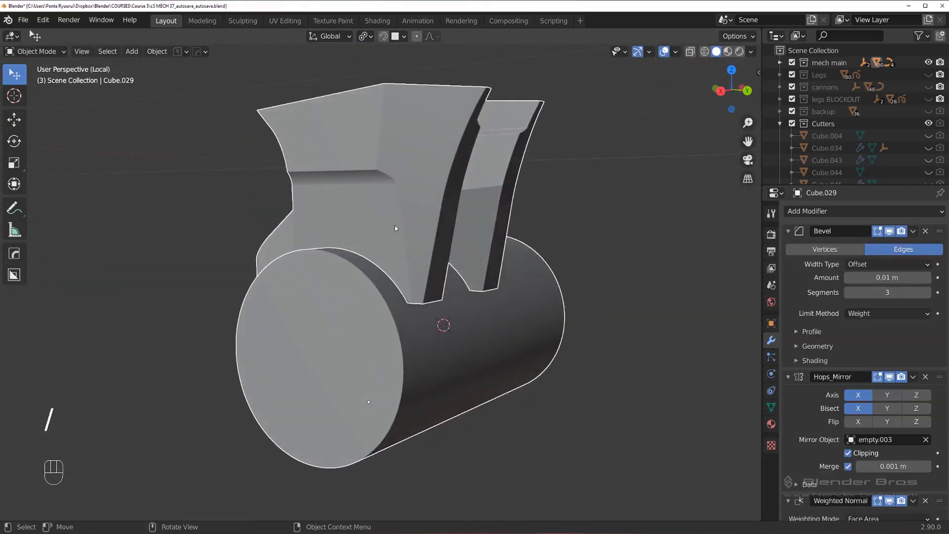
middle_click_drag(394, 225, 432, 152)
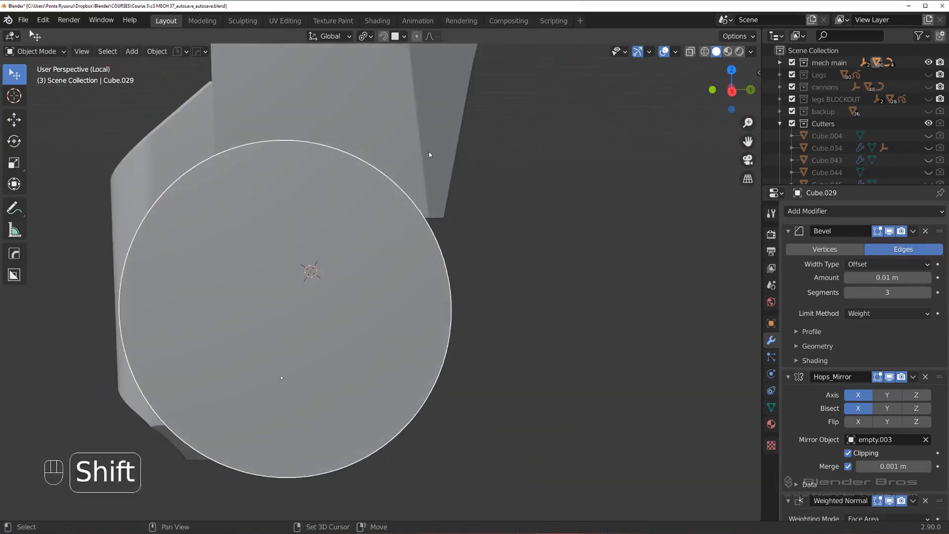
Step: Apply the Hops_Mirror modifier on the housing
left_click_drag(408, 214, 411, 212)
key("ctrl+z")
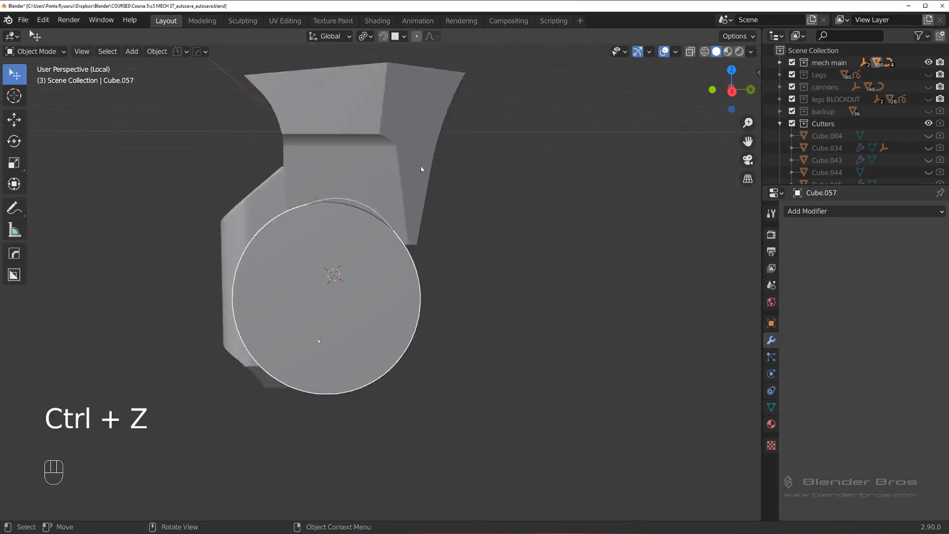
key("ctrl+grave")
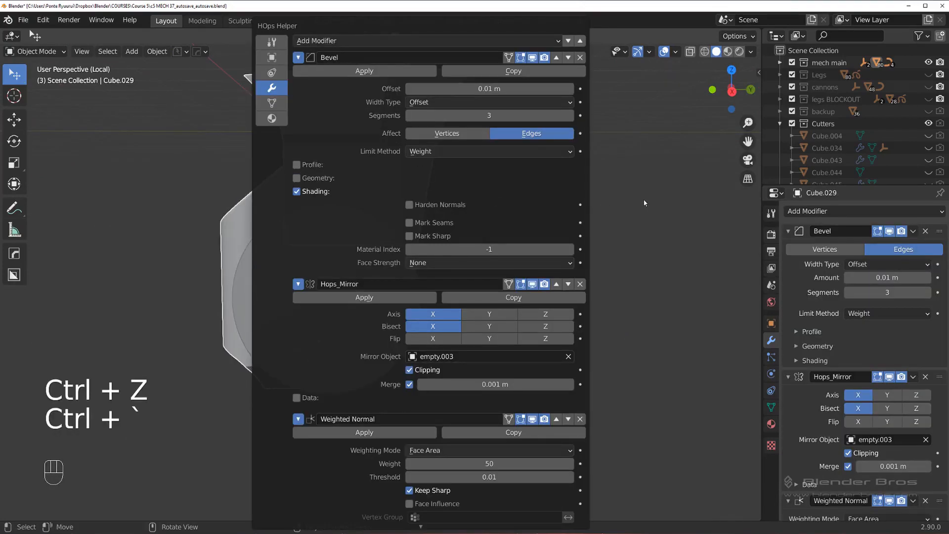
left_click(341, 296)
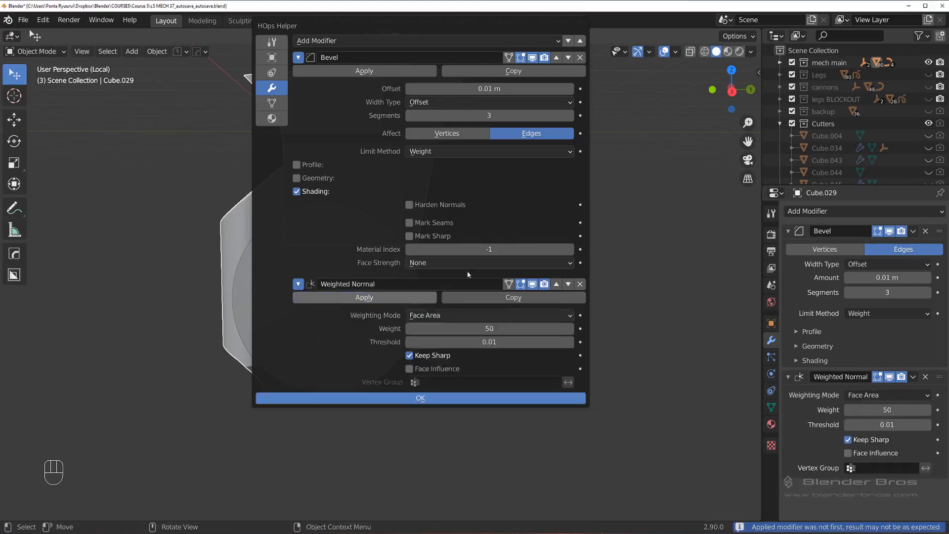
middle_click_drag(477, 243, 410, 272)
Step: Subtract the cylinder from the housing with a HOps Boolean Difference
left_click(402, 262)
left_click(396, 204, "shift")
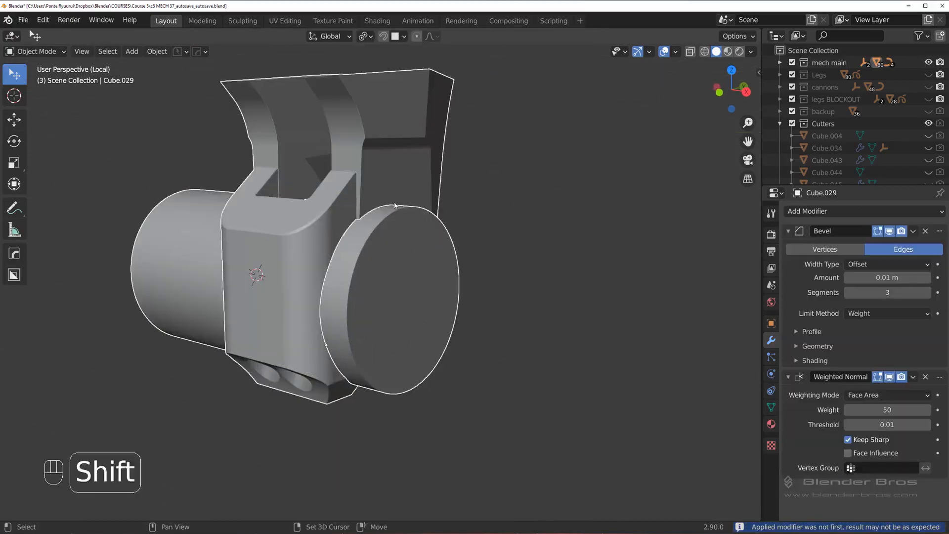
key("q")
left_click(396, 204)
Step: Scale the cutter cylinder up uniformly to about 1.009
middle_click_drag(431, 209, 301, 221)
scroll(324, 211, "up", 3)
key("s")
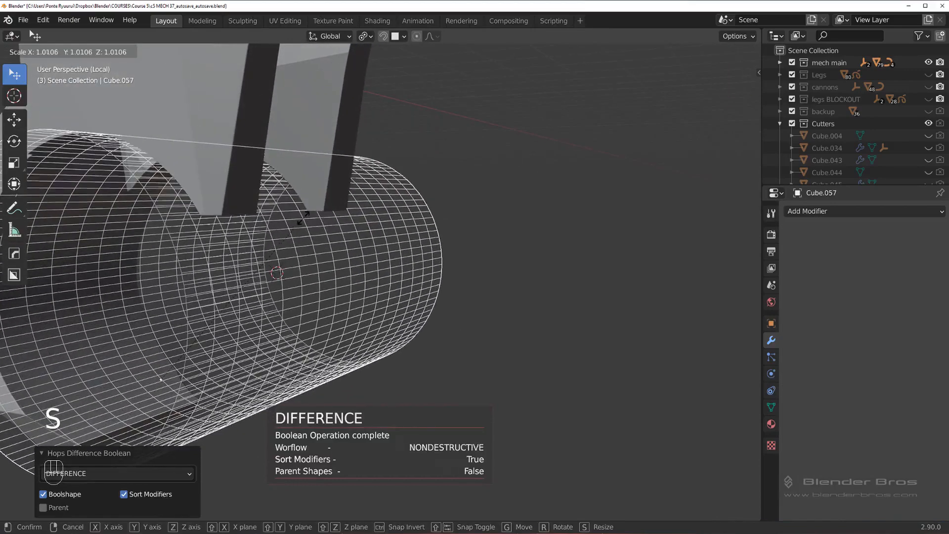
left_click(483, 206)
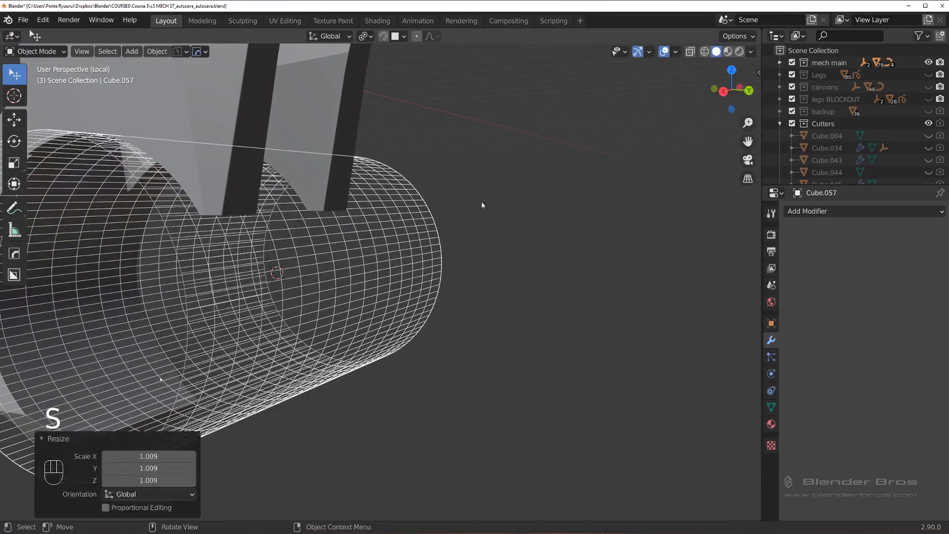
Step: Leave local view and examine the clearance between the cutter cylinder, the housing and the notched ring
key("KP_Divide")
key("KP_Divide")
key("KP_Divide")
key("KP_Divide")
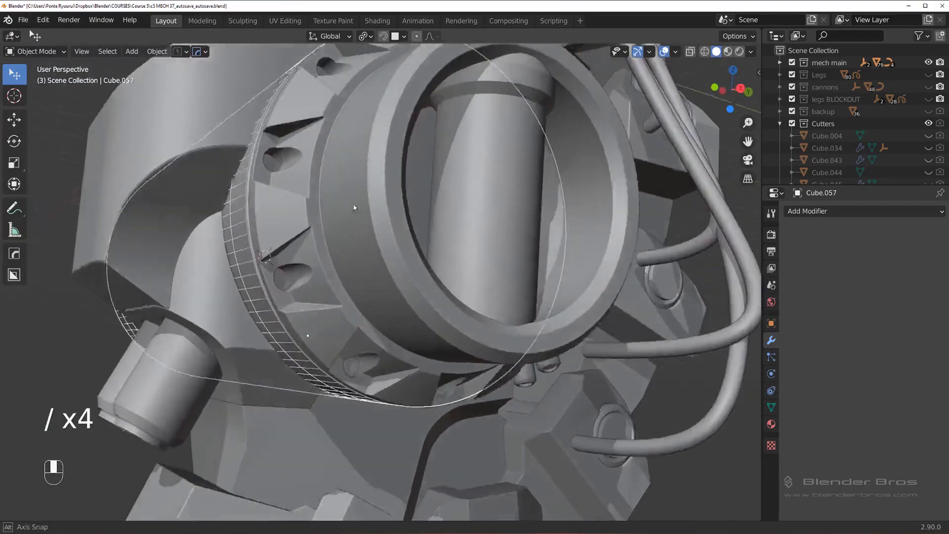
middle_click_drag(354, 205, 367, 213)
scroll(367, 213, "up", 2)
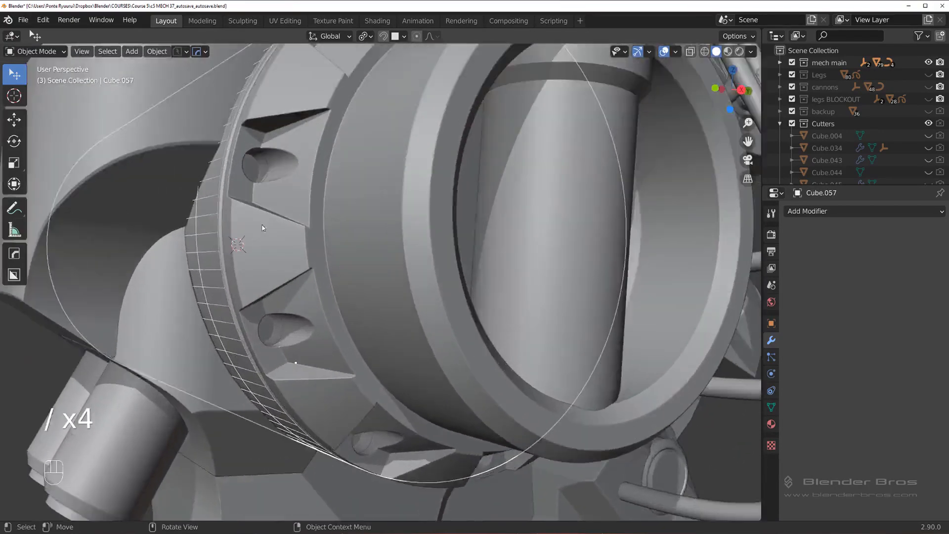
scroll(361, 220, "up", 3)
middle_click_drag(307, 230, 318, 210, "shift")
scroll(355, 211, "down", 3)
scroll(406, 220, "down", 5)
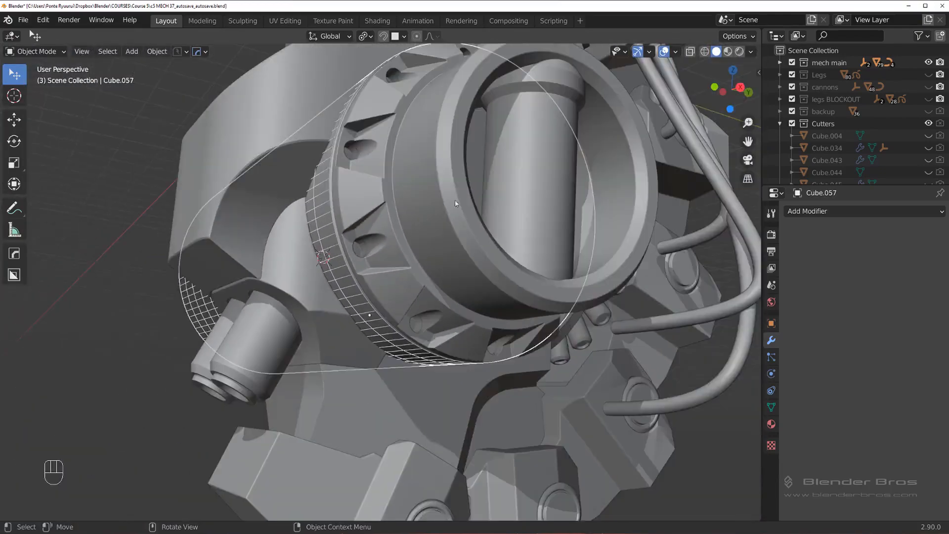
middle_click_drag(455, 200, 444, 224)
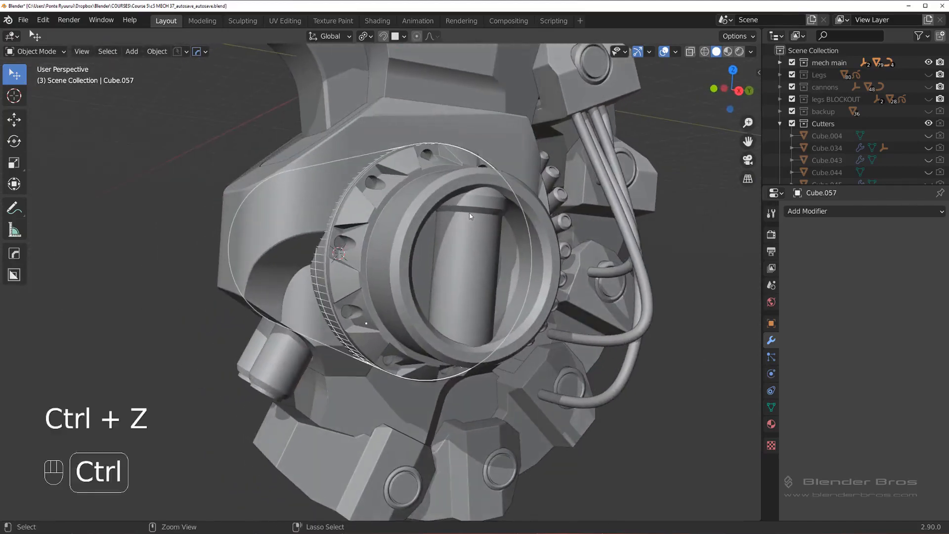
key("slash")
key("slash")
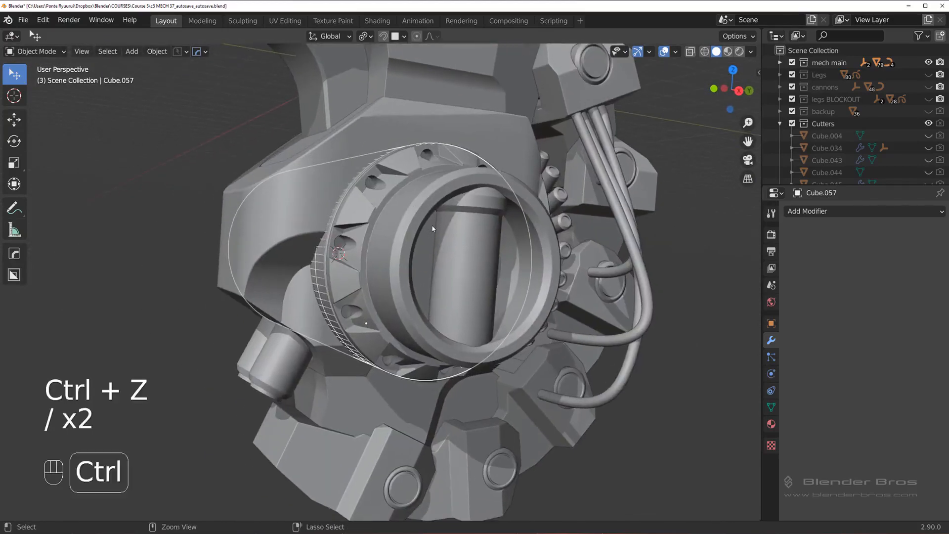
scroll(432, 229, "up", 3)
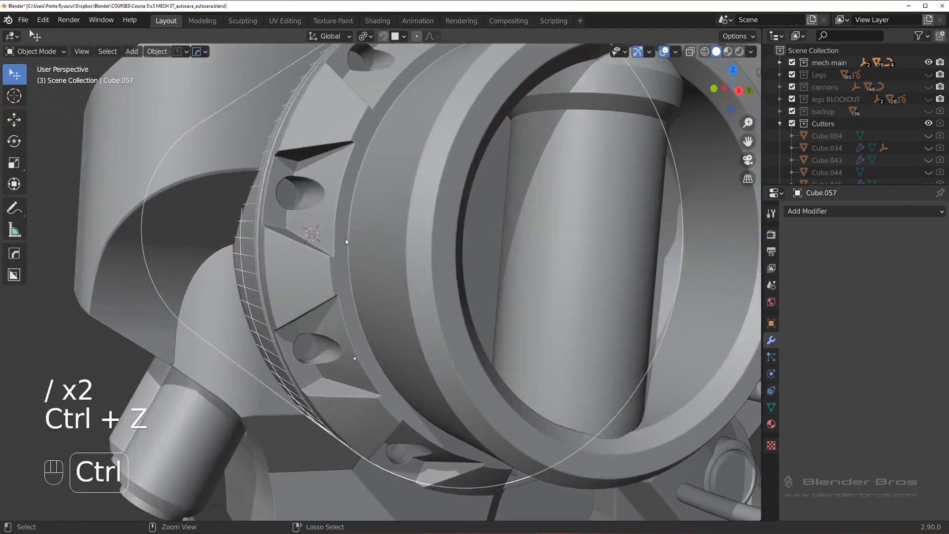
middle_click_drag(346, 239, 286, 243)
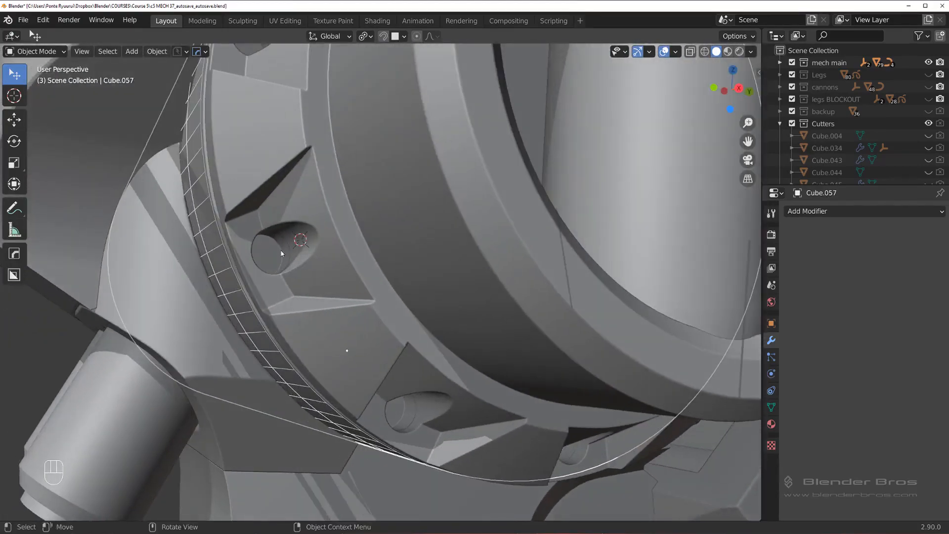
Step: Hide the cutter cylinder and inspect the cut between the housing and the notched ring
scroll(282, 253, "down", 6)
middle_click_drag(313, 200, 376, 178)
key("h")
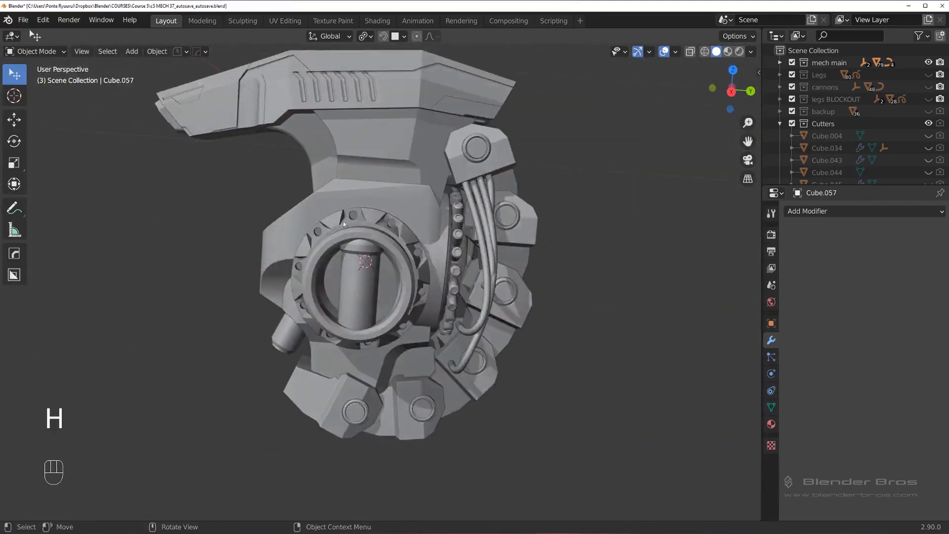
scroll(269, 216, "up", 5)
middle_click_drag(213, 245, 415, 233, "shift")
scroll(467, 298, "up", 3)
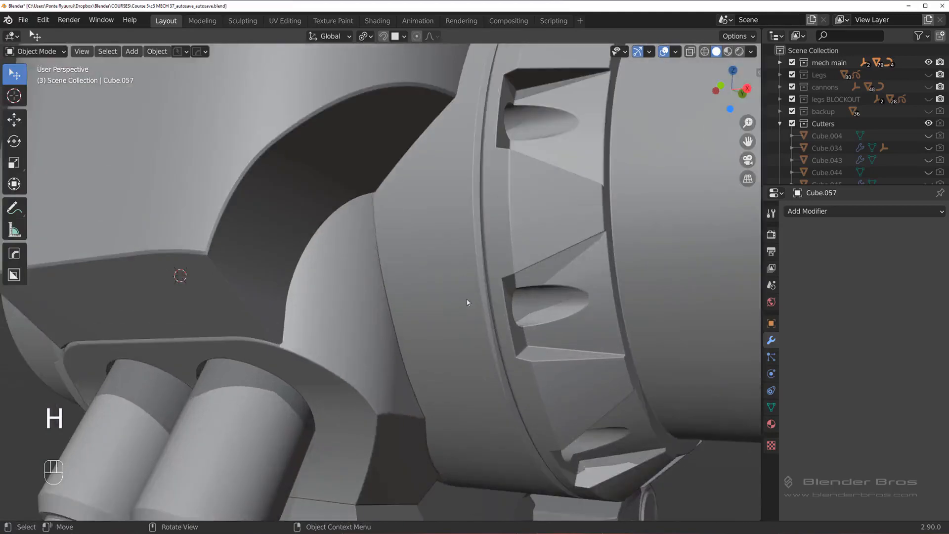
middle_click_drag(467, 299, 368, 272)
scroll(368, 272, "up", 2)
middle_click_drag(368, 272, 342, 268, "shift")
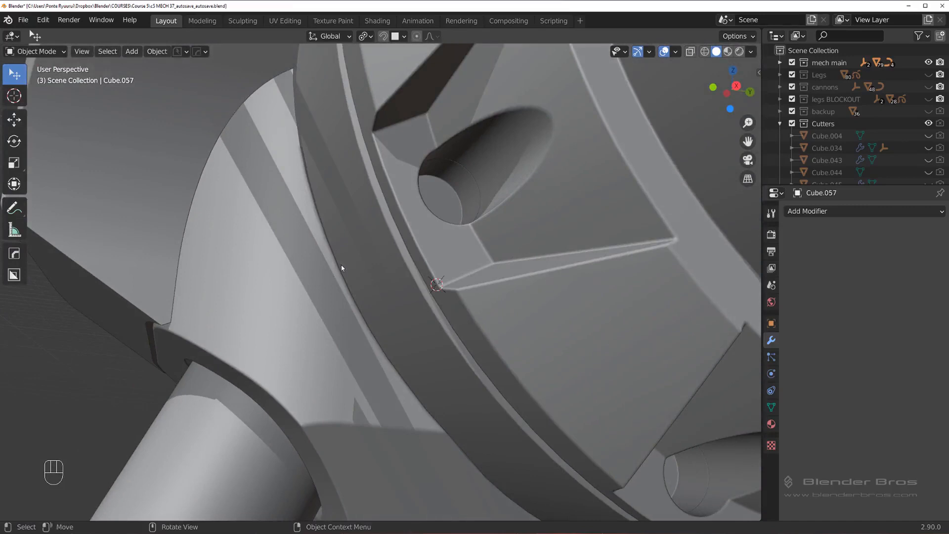
Step: Bring up the housing's hidden cutter cylinder with HOps bool scroll and scale it uniformly to about 1.009
left_click(295, 268)
key("q")
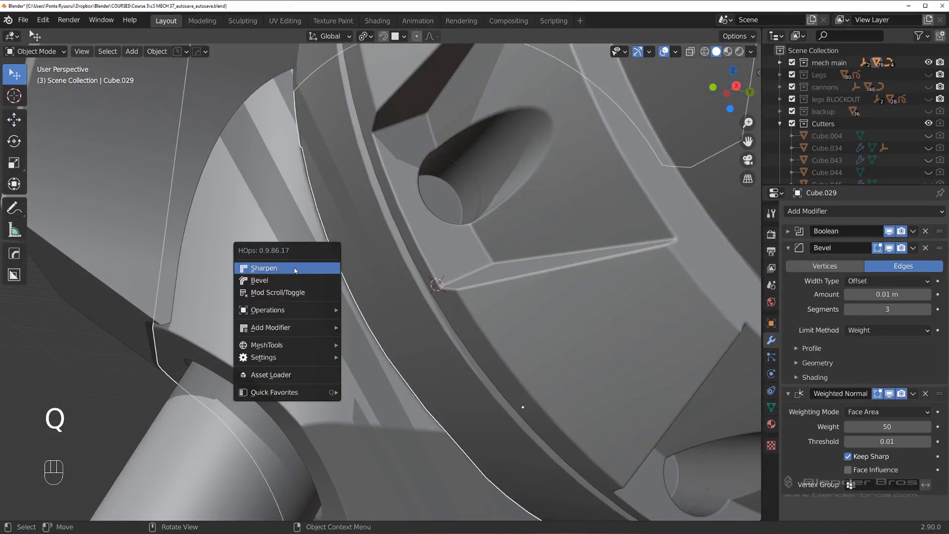
left_click(298, 292)
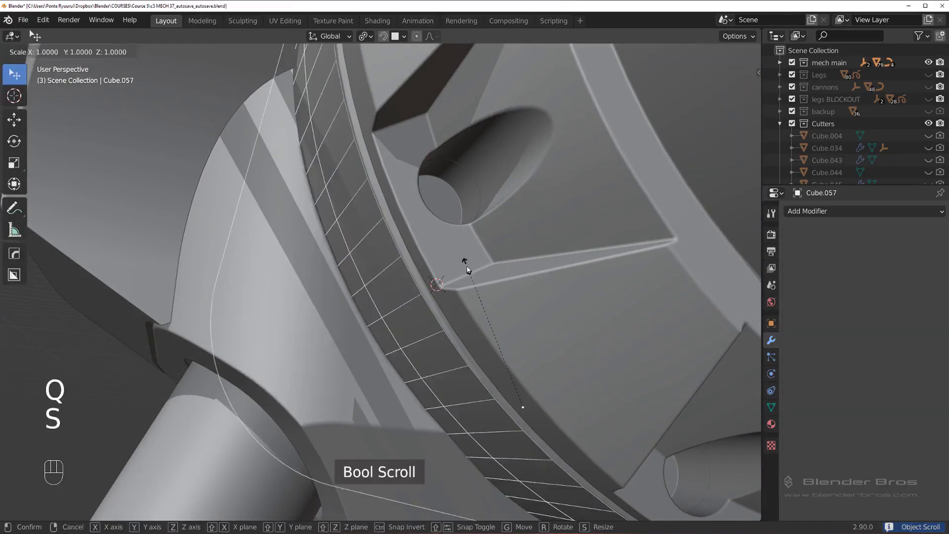
left_click(475, 250)
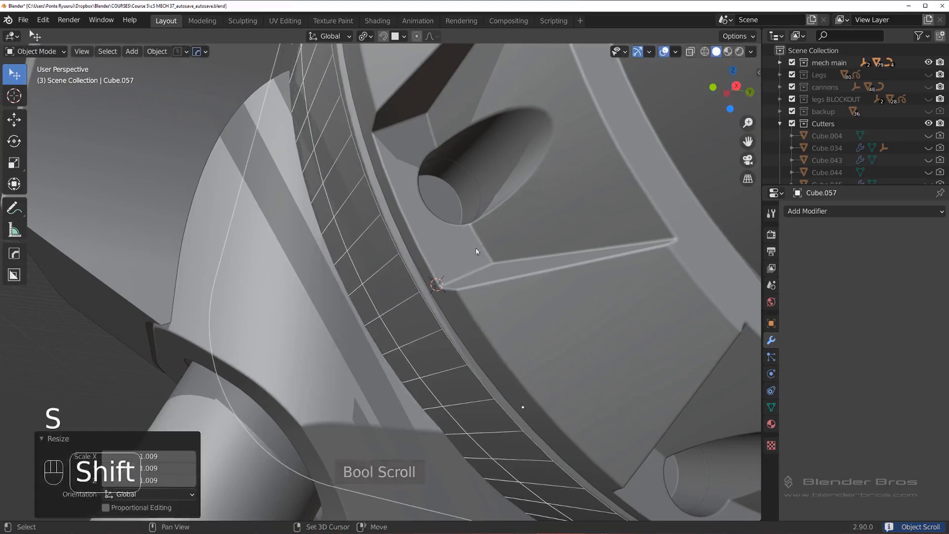
Step: Isolate the housing and dissolve an edge loop running along its curved inner face
left_click(329, 275)
key("KP_Divide")
middle_click_drag(298, 280, 371, 237)
key("Tab")
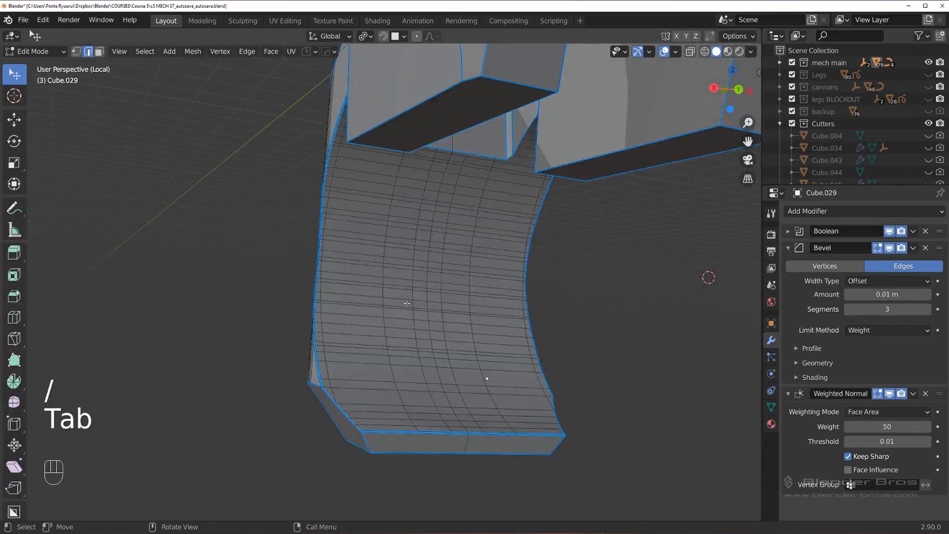
middle_click_drag(414, 293, 353, 298)
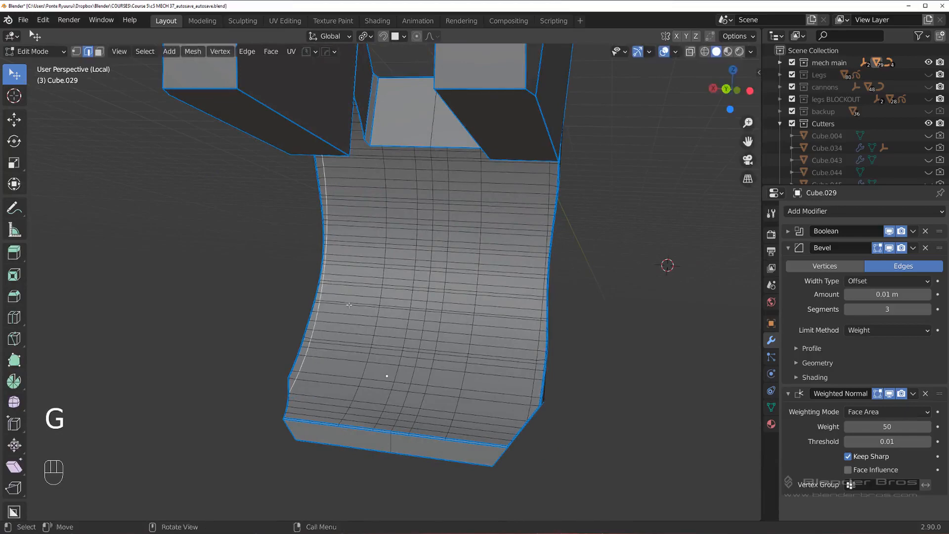
mouse_move(349, 305)
middle_mouse_down()
mouse_move(424, 298)
mouse_move(361, 302)
middle_mouse_up()
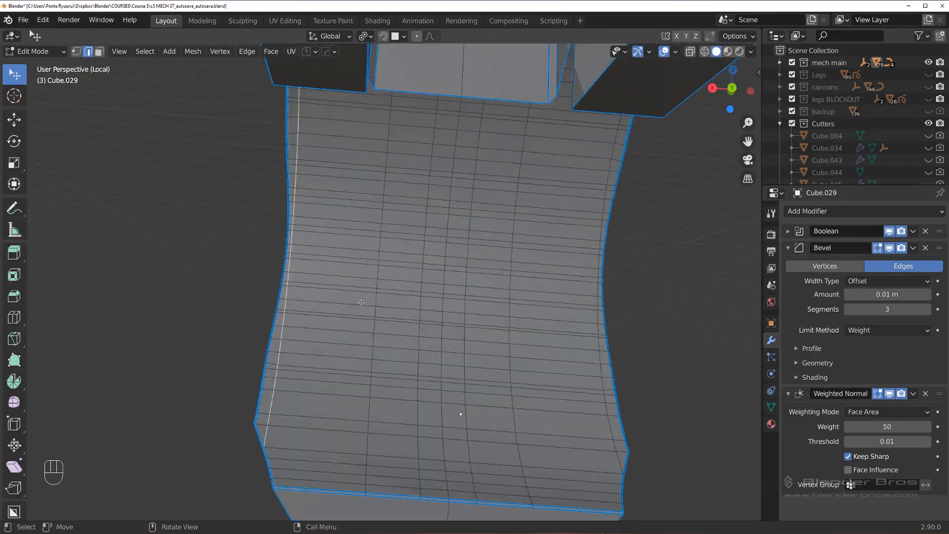
left_click(445, 279, "alt")
key("x")
left_click(438, 278)
middle_click_drag(594, 271, 453, 272)
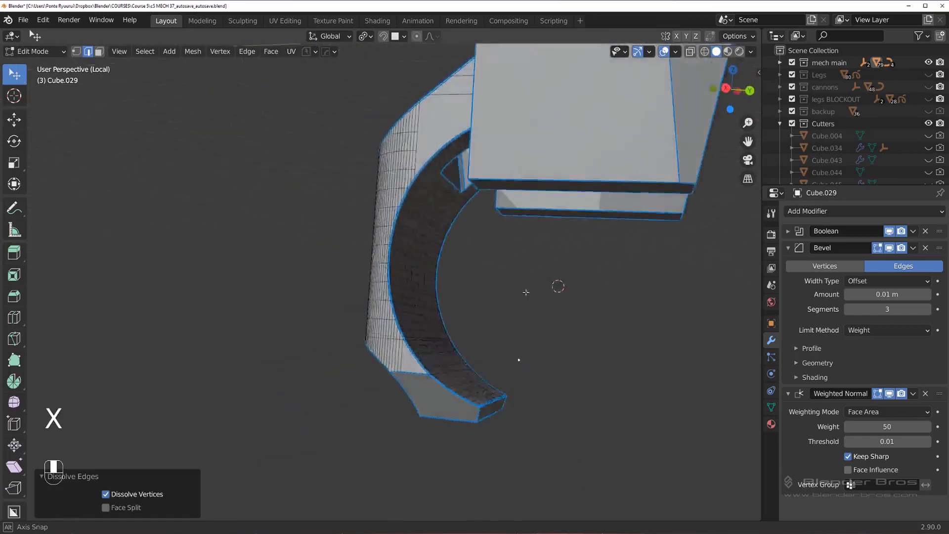
key("Tab")
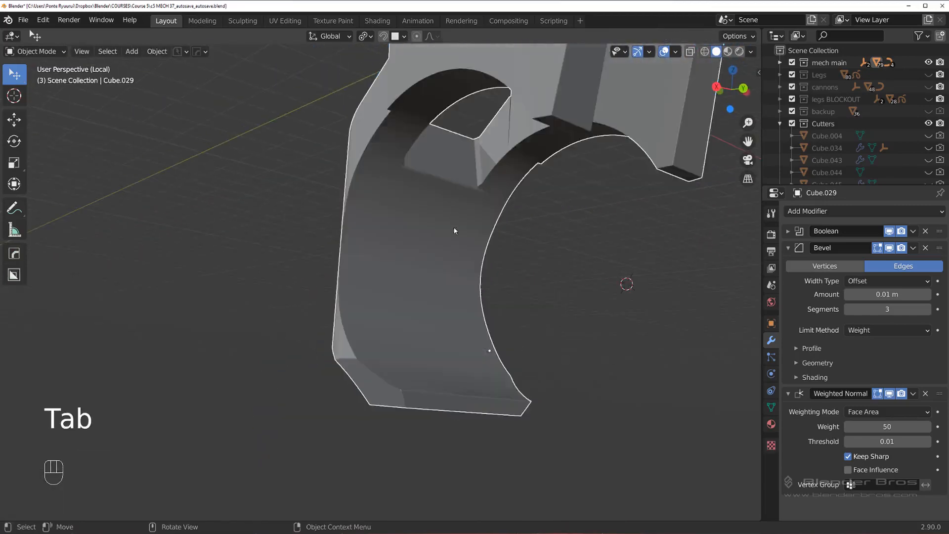
Step: Inspect the cut housing on its own and in place, checking its fit and shading against the notched ring
middle_click_drag(455, 231, 449, 260)
key("KP_Divide")
key("KP_Divide")
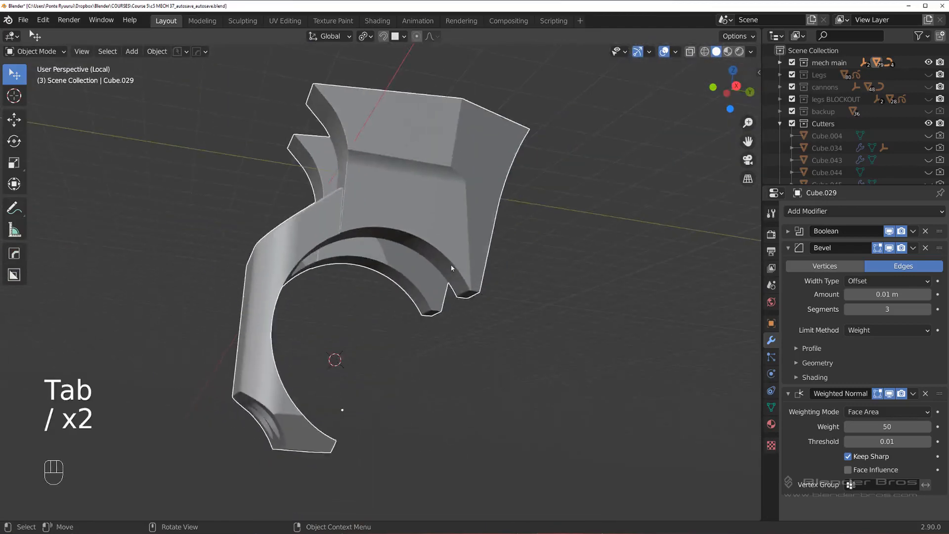
scroll(451, 269, "up", 6)
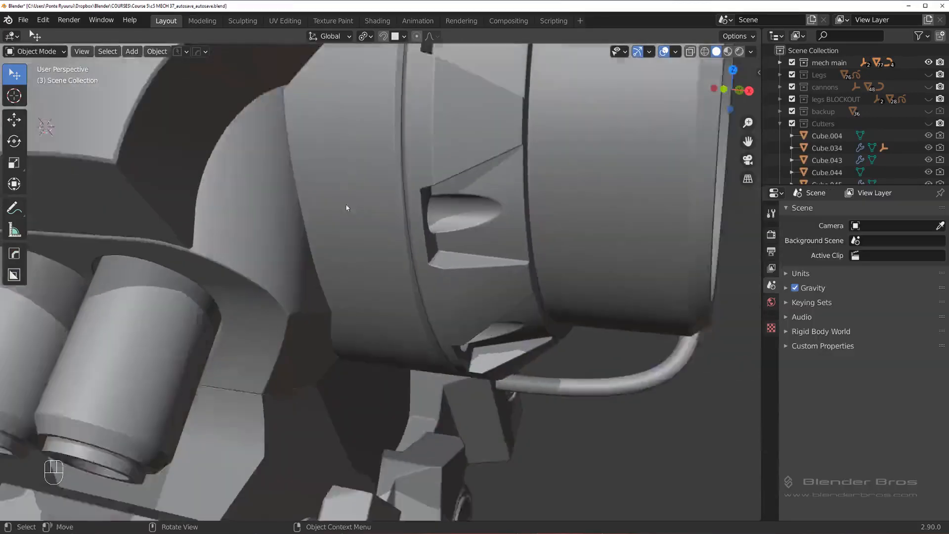
middle_click_drag(346, 207, 268, 201)
scroll(355, 213, "down", 3)
scroll(299, 216, "up", 5)
left_click(275, 232)
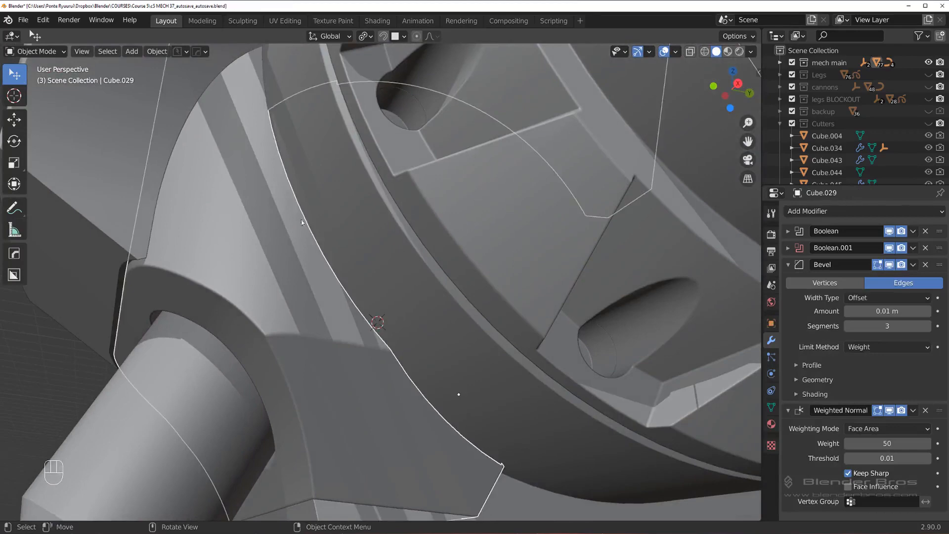
scroll(303, 223, "down", 3)
key("g")
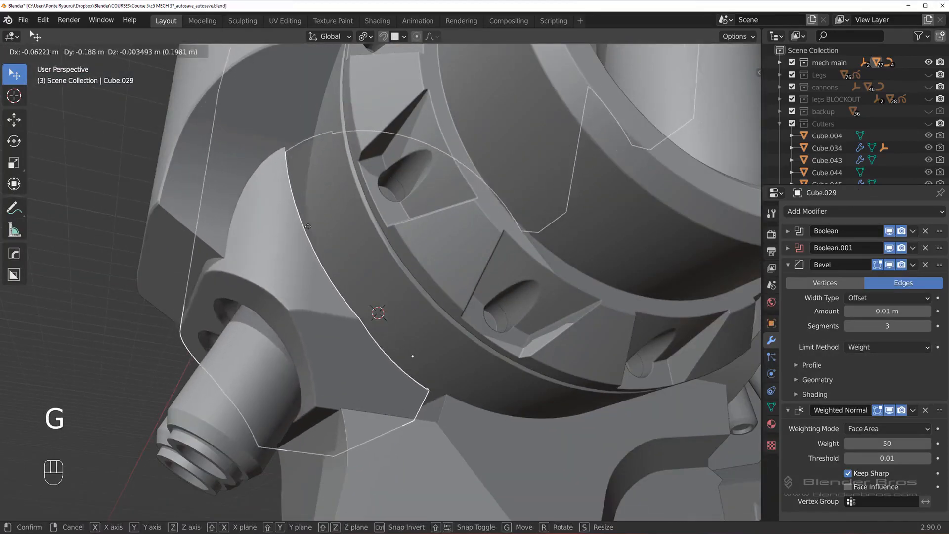
right_click(298, 230)
middle_click_drag(361, 230, 640, 188)
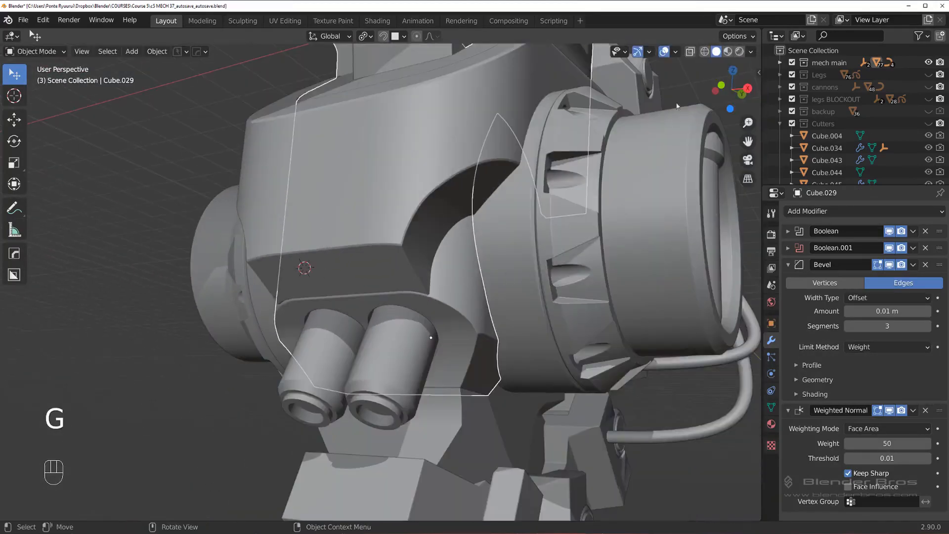
scroll(612, 155, "down", 4)
Step: Turn on cavity shading in the viewport and check the lower body's housing and joint ring
key("alt+n")
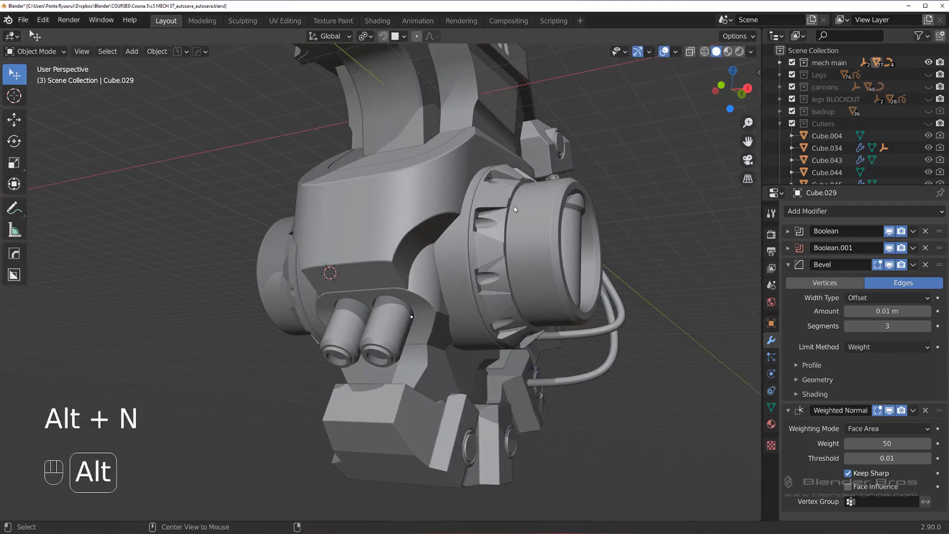
key("alt+v")
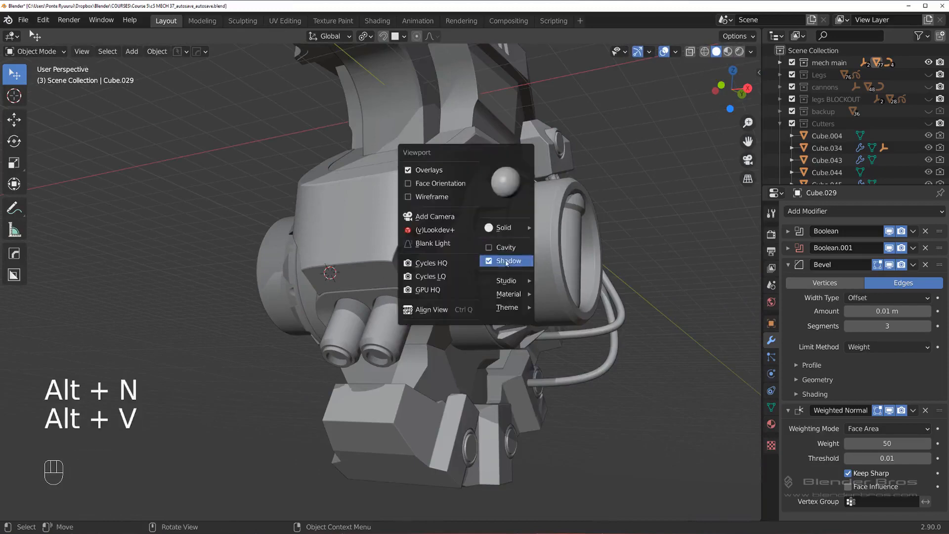
left_click(506, 261)
scroll(507, 247, "up", 6)
middle_click_drag(454, 252, 418, 255, "shift")
scroll(411, 237, "up", 3)
scroll(418, 257, "down", 10)
middle_click_drag(307, 267, 195, 280)
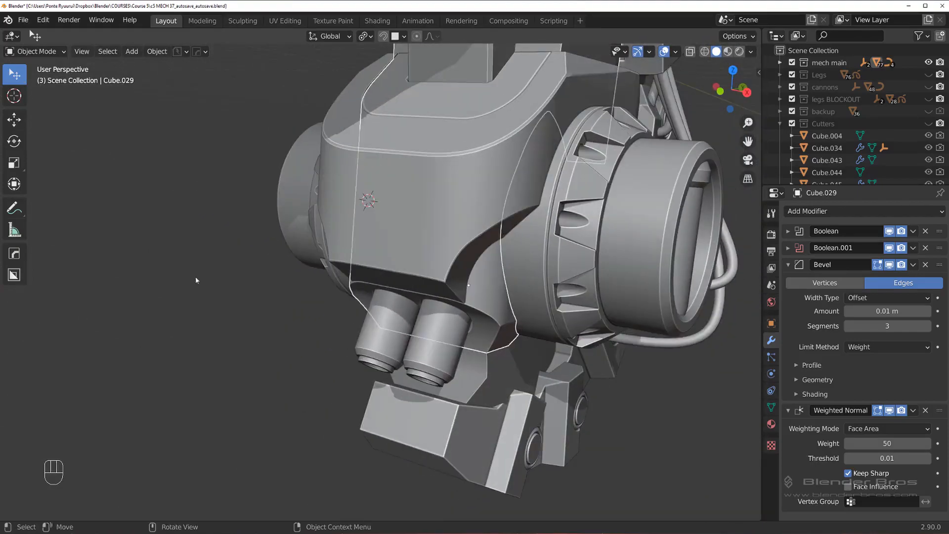
Step: Mark as sharp the short edge on the housing's outer curved face where it meets the flat area beside the rim
middle_click_drag(376, 281, 435, 256)
scroll(386, 247, "up", 5)
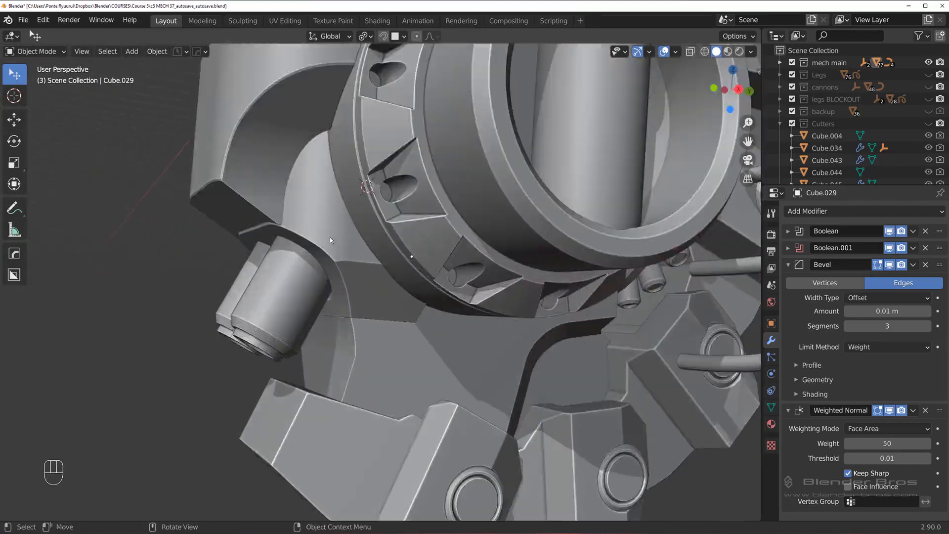
key("Tab")
middle_click_drag(334, 237, 312, 245)
key("2")
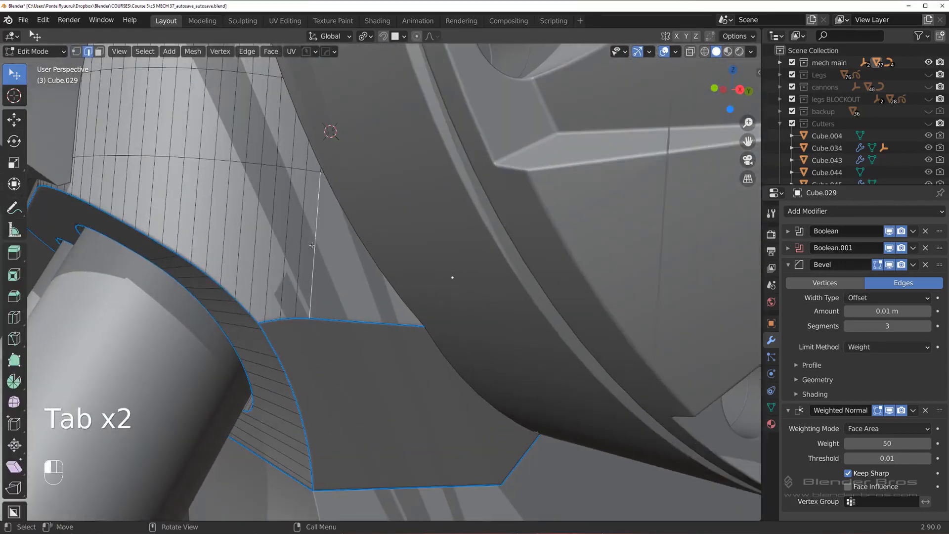
left_click(319, 169, "ctrl")
key("q")
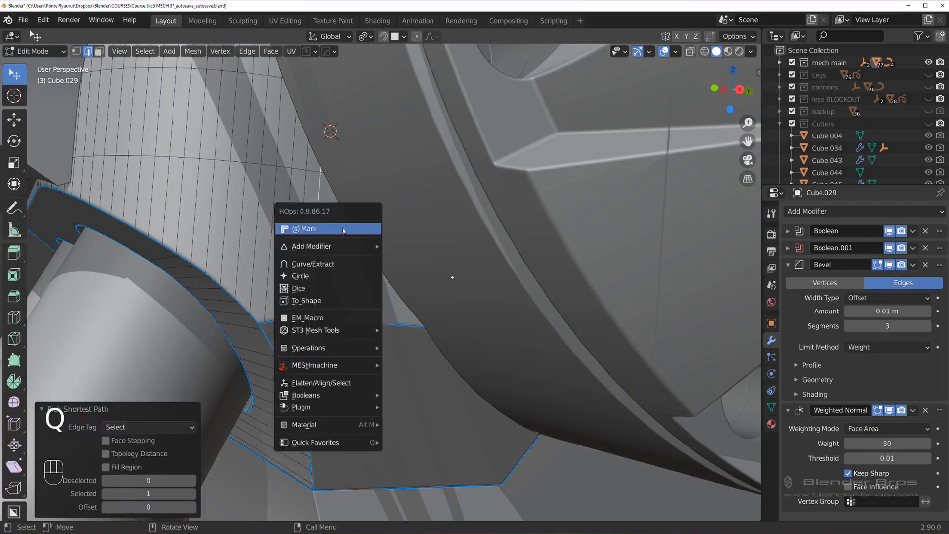
right_click(421, 257)
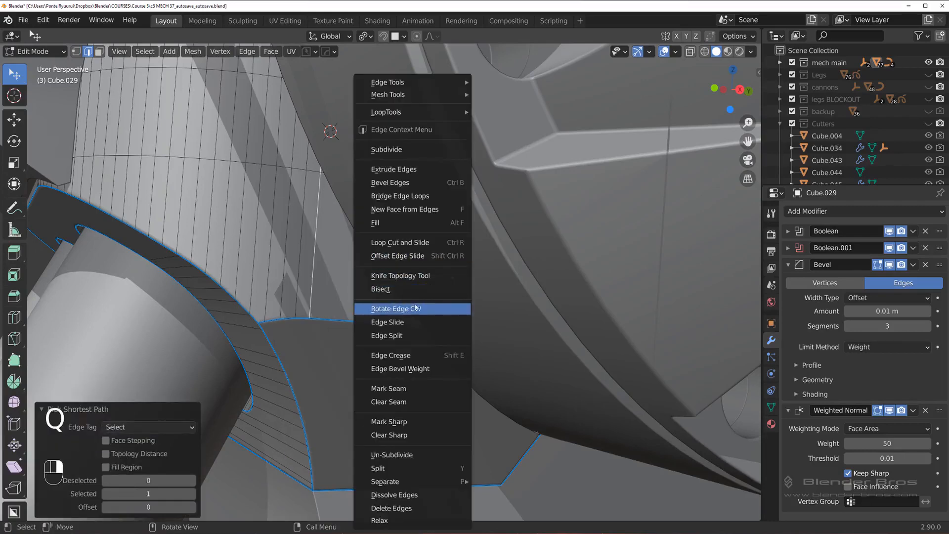
left_click(415, 421)
scroll(370, 302, "up", 3)
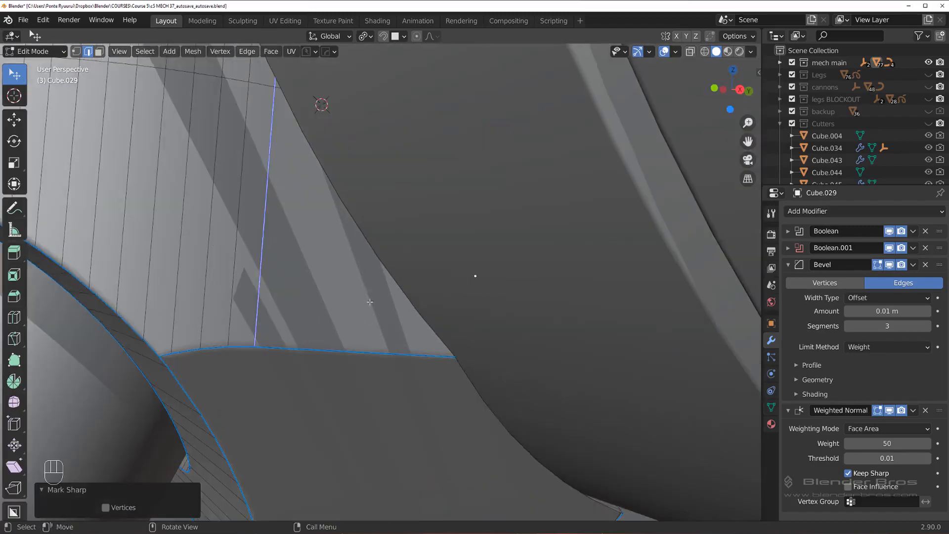
Step: Isolate the housing to check its mesh, recalculate its shading with HOps Sharpen, and return to the full model
key("slash")
middle_click_drag(360, 270, 361, 307)
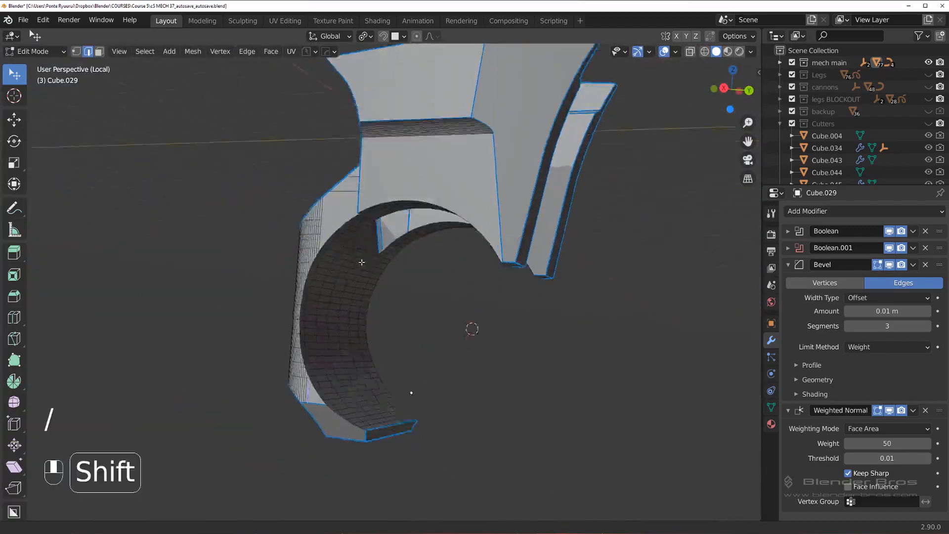
scroll(355, 320, "up", 5)
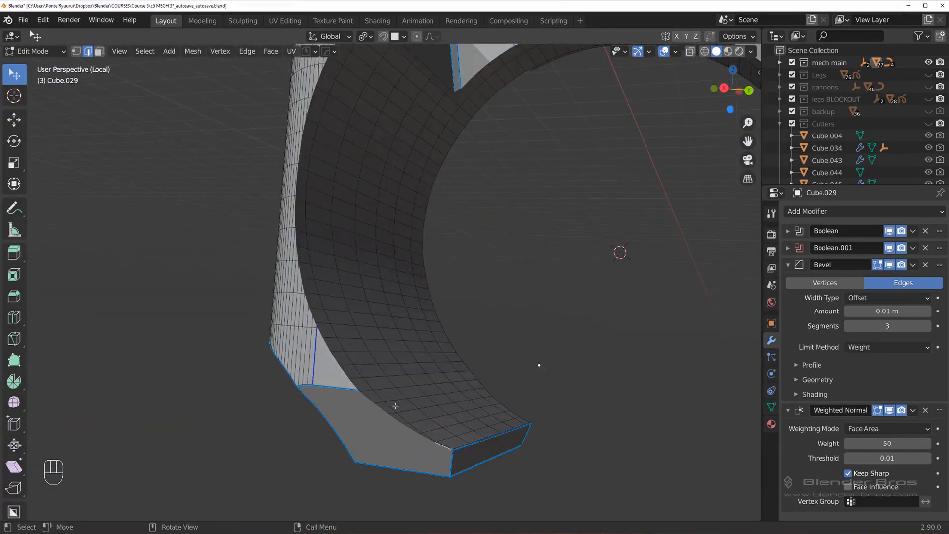
left_click(434, 109)
key("q")
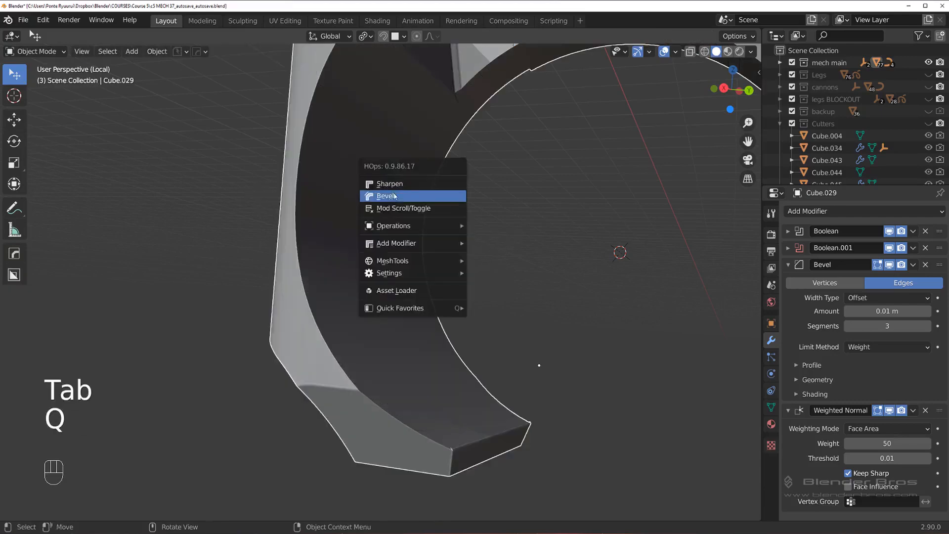
left_click(421, 179)
key("slash")
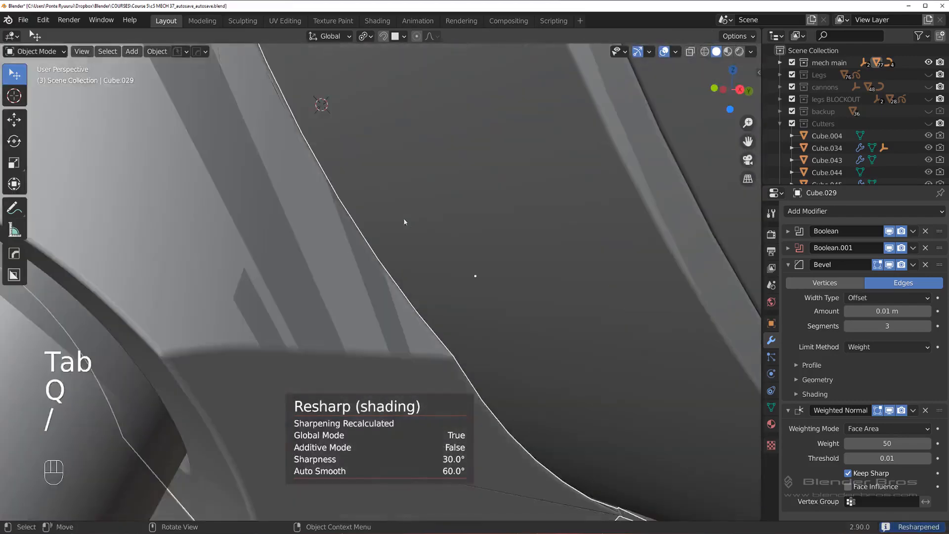
Step: Isolate the housing, merge the doubled vertices at its rim, and slide the rim vertex along the edge by about 0.272
key("slash")
middle_click_drag(416, 227, 379, 200, "shift")
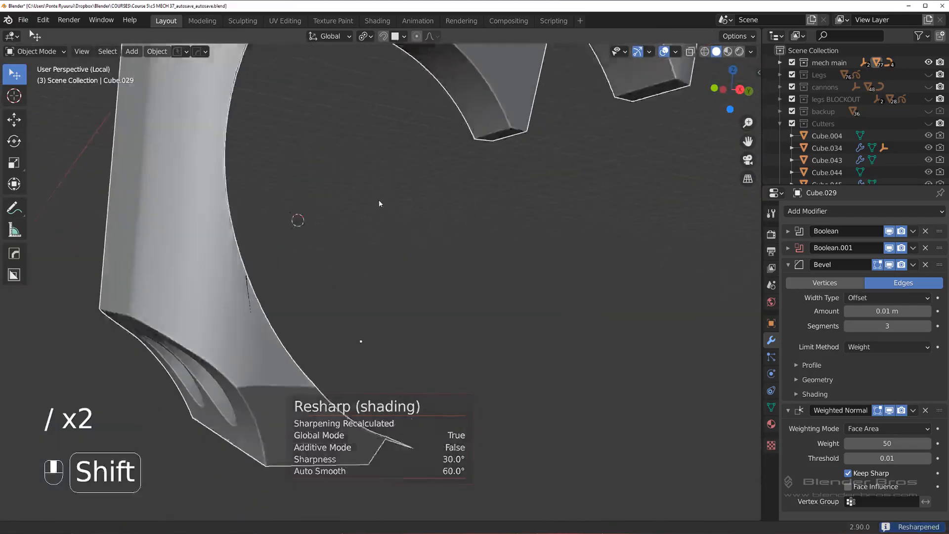
scroll(371, 210, "up", 2)
key("Tab")
scroll(365, 223, "up", 4)
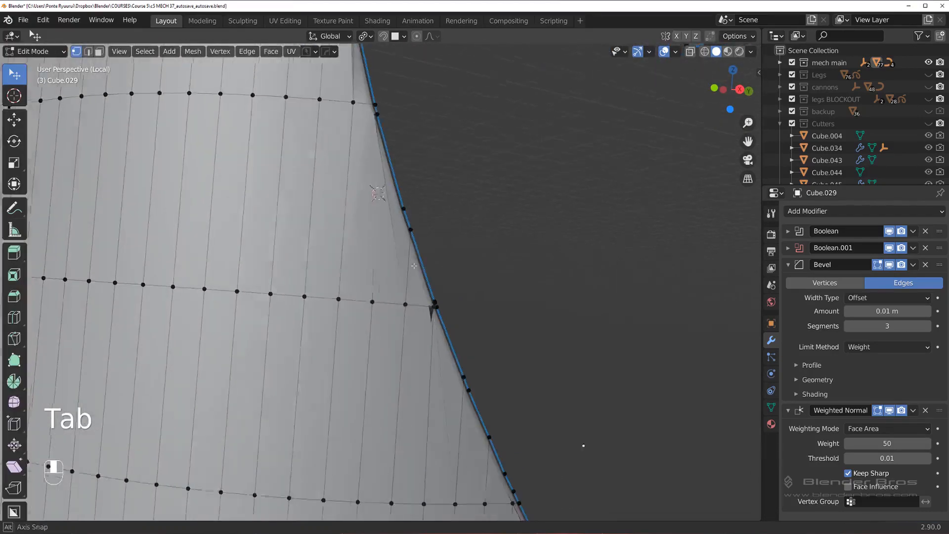
middle_click_drag(408, 293, 377, 184)
left_click(410, 287)
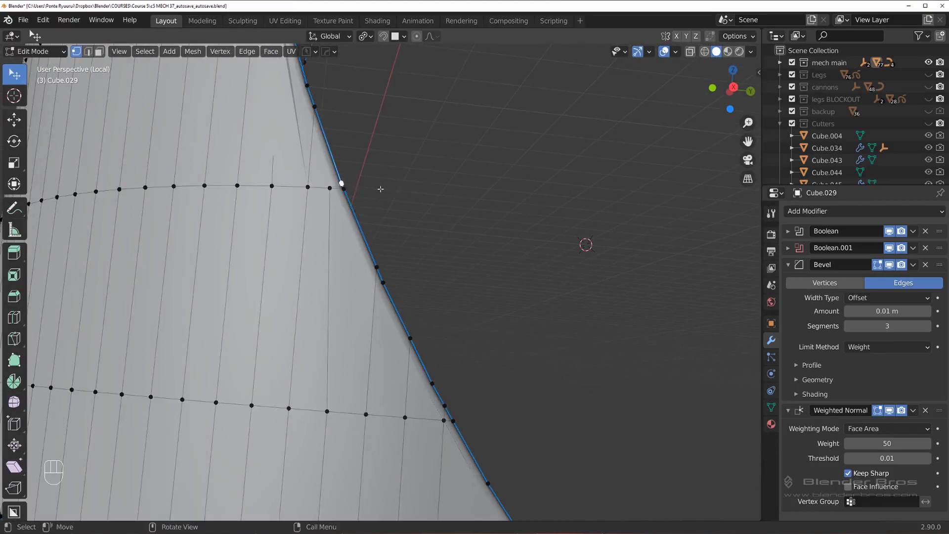
key("g")
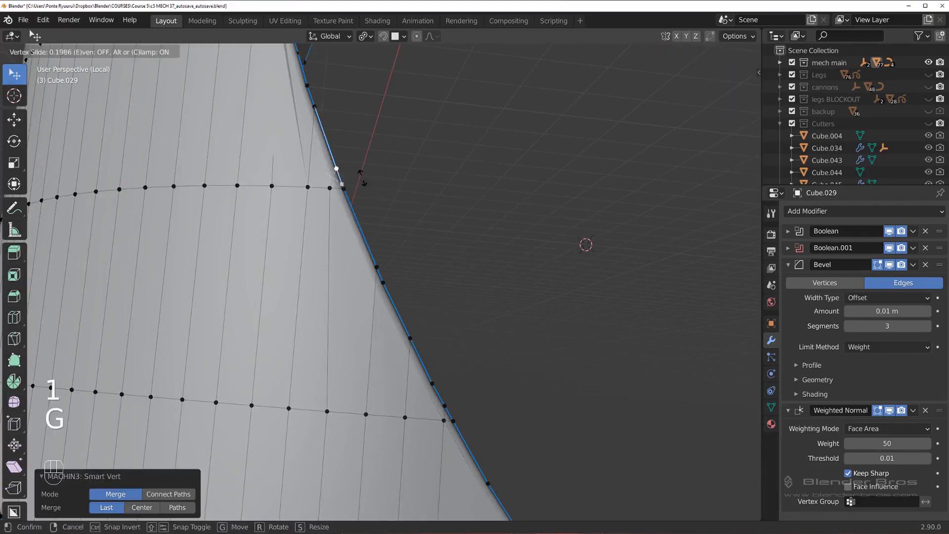
left_click(361, 177)
Step: Merge the stray vertex beside the slid point into the rim, and collapse the two neighbouring rim vertices into one
middle_click_drag(362, 177, 354, 159, "shift")
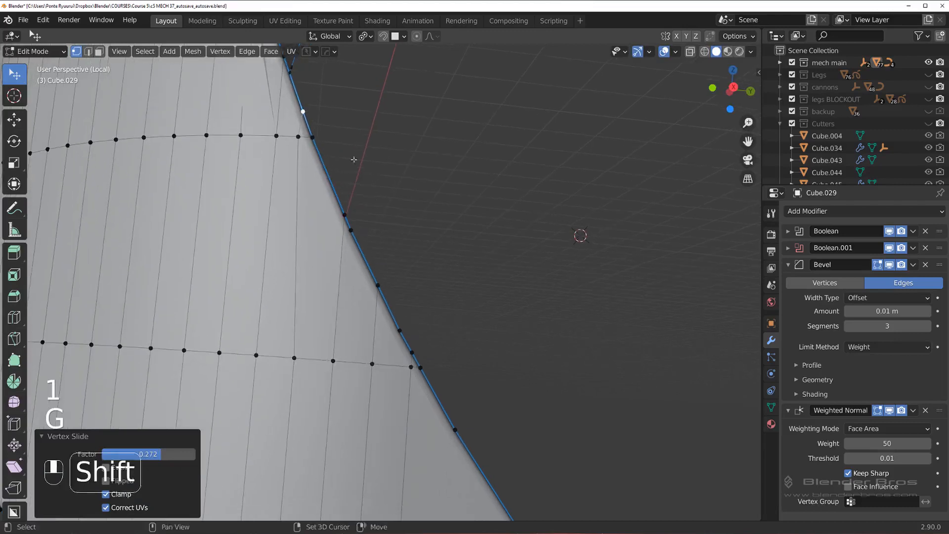
left_click(301, 142)
key("1")
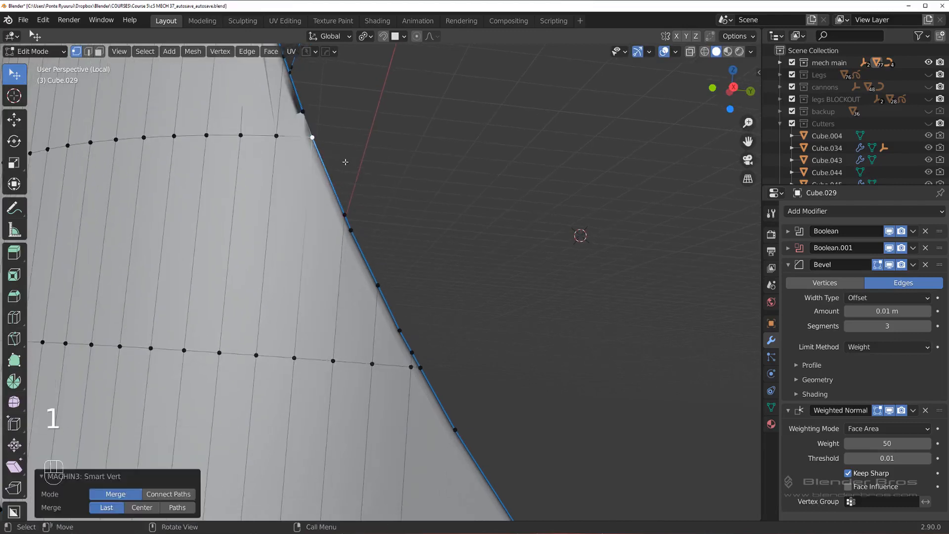
left_click(302, 109, "shift")
key("1")
middle_click_drag(302, 110, 386, 240, "shift")
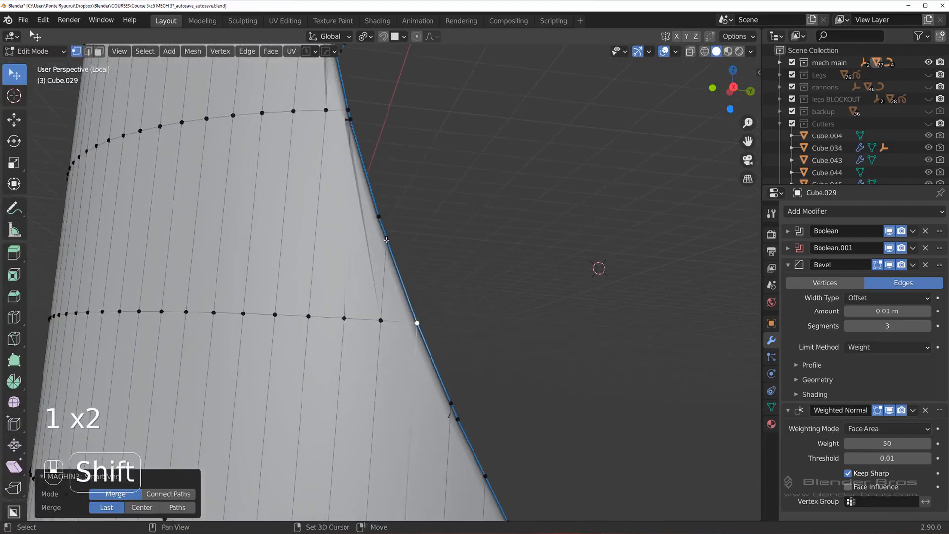
Step: Merge the closely spaced vertex pairs farther up the housing's rim at the last selected vertex
left_click(346, 110, "shift")
key("1")
left_click(386, 238, "shift")
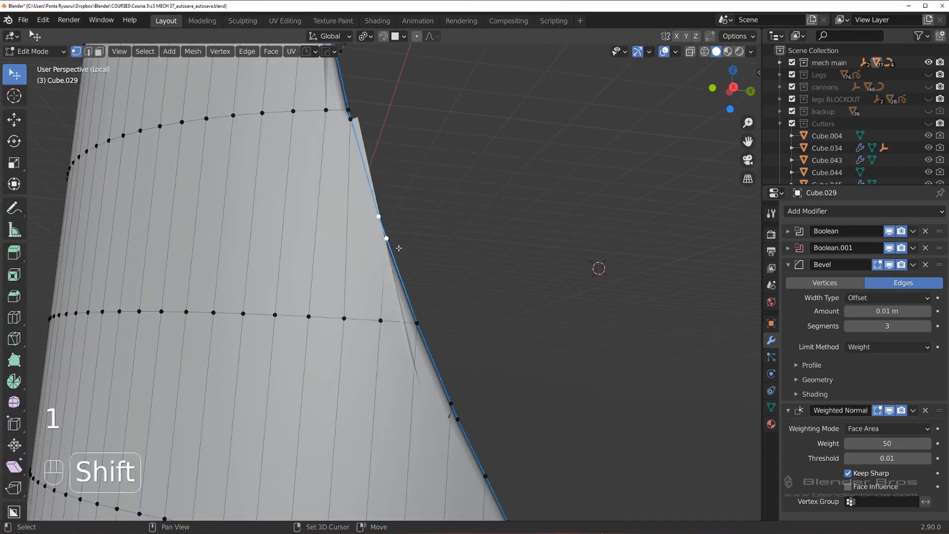
key("1")
middle_click_drag(445, 227, 354, 246)
left_click(381, 110, "shift")
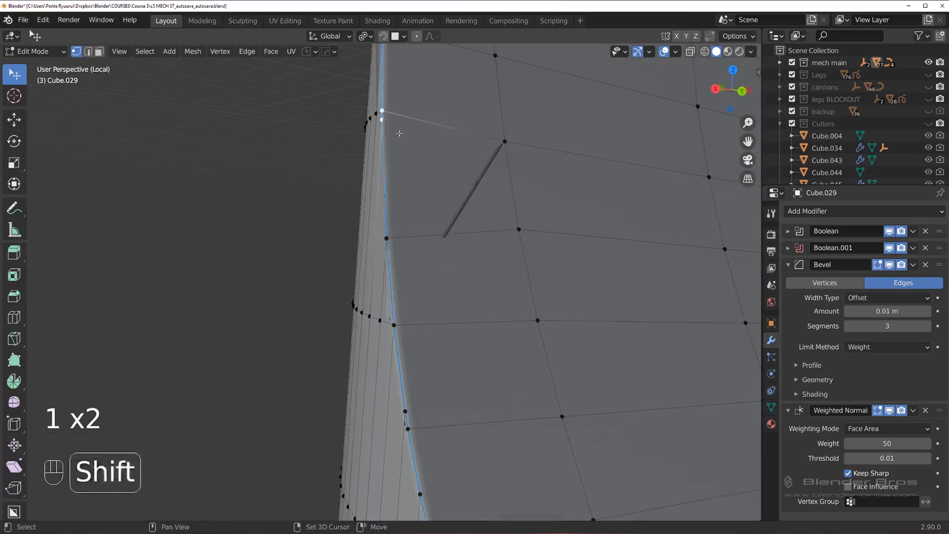
key("1")
middle_click_drag(381, 110, 463, 243)
scroll(463, 242, "up", 3)
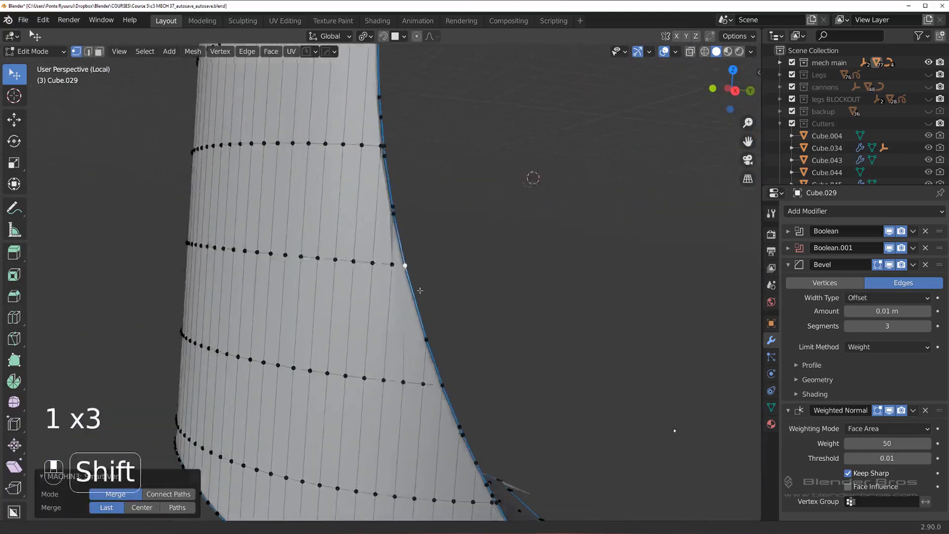
Step: Merge the next closely spaced vertex pair on the housing's rim and slide the rim vertex along its edge
left_click(376, 182, "shift")
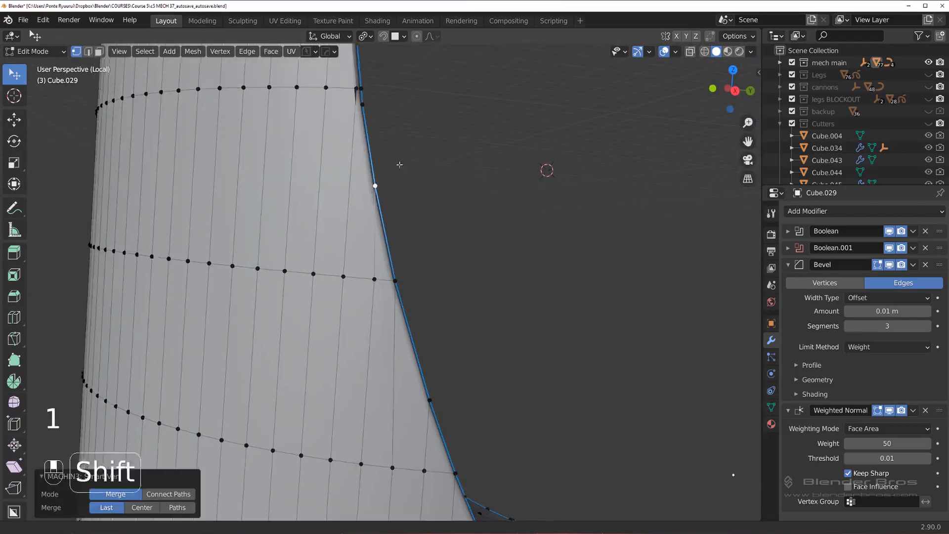
middle_click_drag(397, 196, 331, 180, "shift")
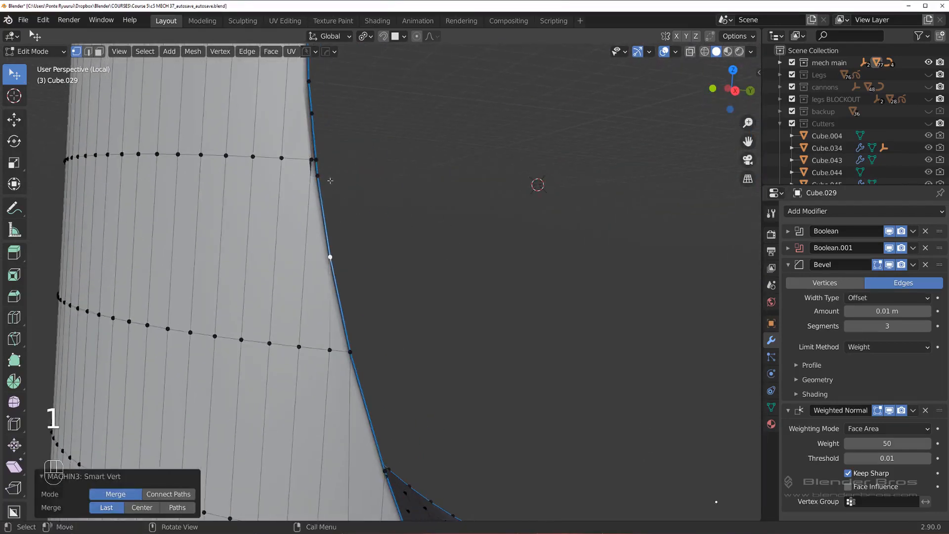
key("g")
key("g")
left_click(381, 174)
Step: Merge the two close vertices farther up the blue rim edge at the last selected vertex
middle_click_drag(370, 151, 390, 224, "shift")
left_click(335, 229, "shift")
middle_click_drag(390, 223, 413, 336, "shift")
scroll(441, 236, "down", 4)
middle_click_drag(430, 187, 468, 297, "shift")
scroll(469, 297, "up", 5)
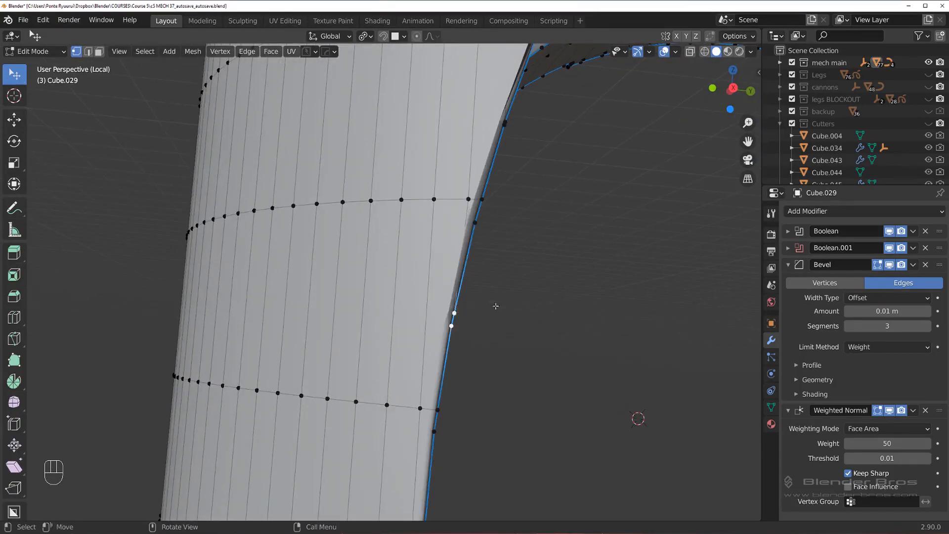
middle_click_drag(515, 254, 433, 286, "shift")
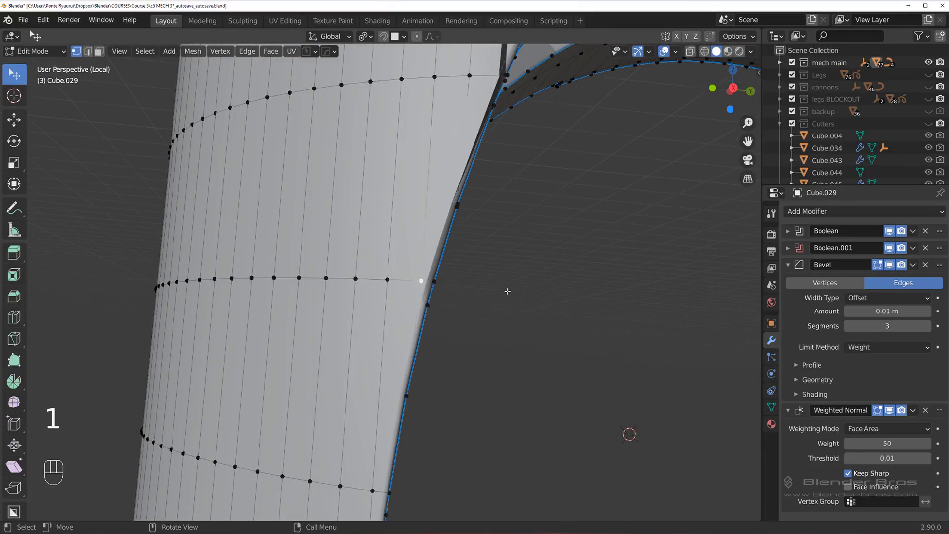
Step: Merge the end vertex of the horizontal edge row into the adjacent rim vertex
left_click(502, 290)
middle_click_drag(483, 264, 439, 237)
key("1")
scroll(447, 233, "up", 1)
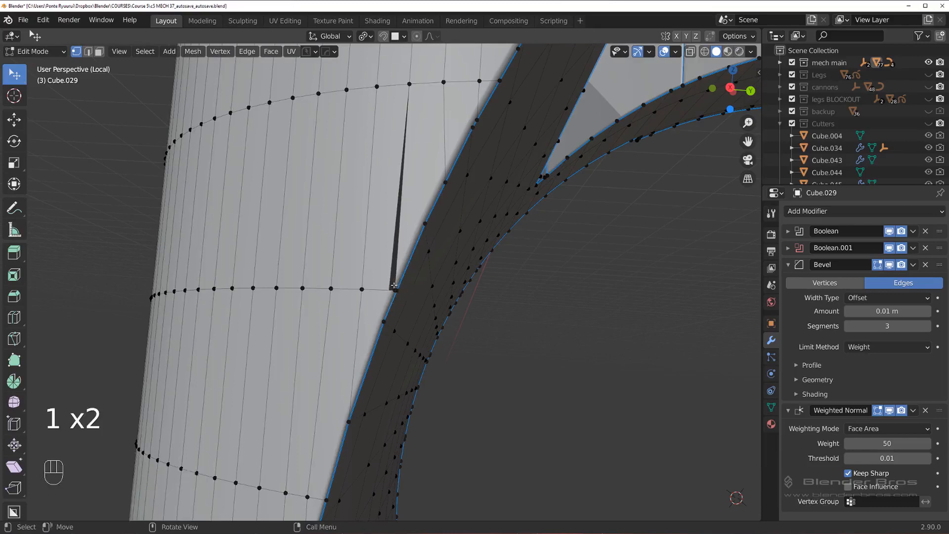
Step: Slide the vertex at the end of the neighbouring horizontal row along its edge toward the rim
scroll(395, 289, "up", 2)
middle_click_drag(394, 289, 495, 316)
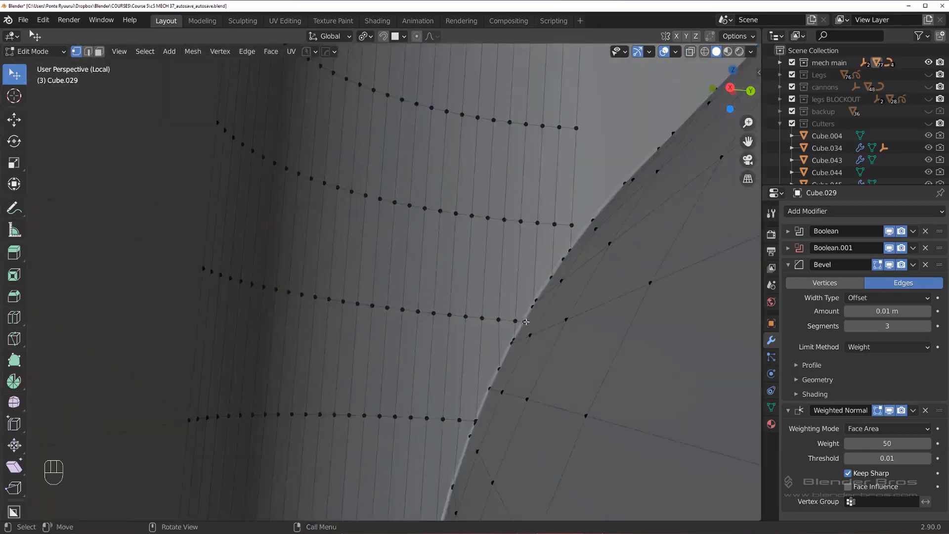
scroll(495, 316, "up", 4)
middle_click_drag(638, 342, 424, 274, "shift")
key("g")
key("g")
left_click(392, 248)
Step: Connect the horizontal row's end vertex and the rim vertex beside it with an edge
scroll(425, 274, "down", 3)
left_click(375, 297, "shift")
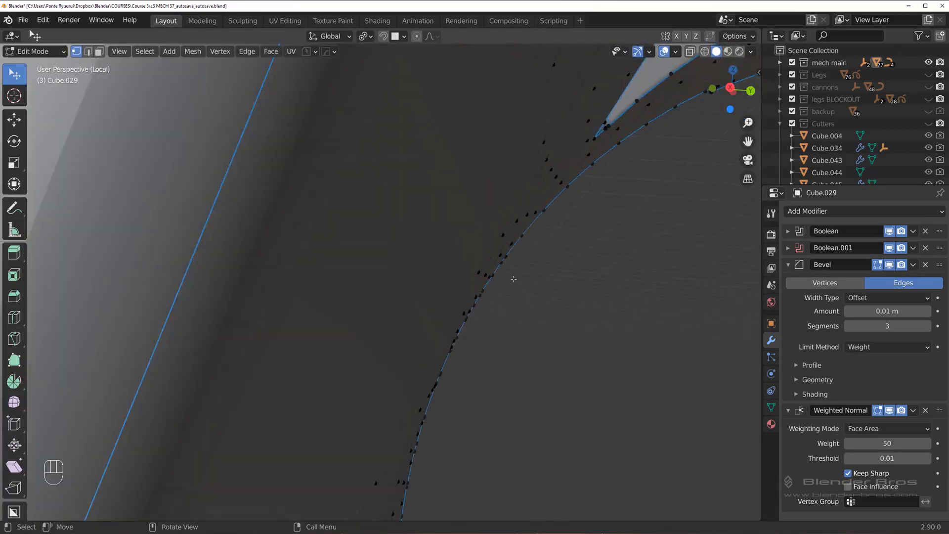
key("j")
middle_click_drag(502, 273, 399, 283, "shift")
scroll(400, 292, "down", 4)
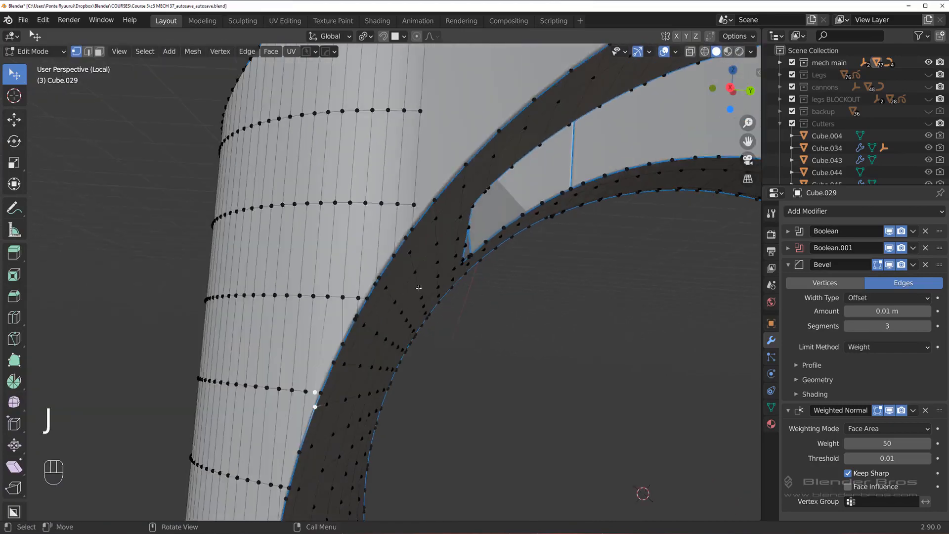
Step: Check the housing's shading and mark the last vertical edge of the curved section above the lower tip as sharp
key("Tab")
scroll(470, 153, "down", 5)
middle_click_drag(470, 279, 490, 147, "shift")
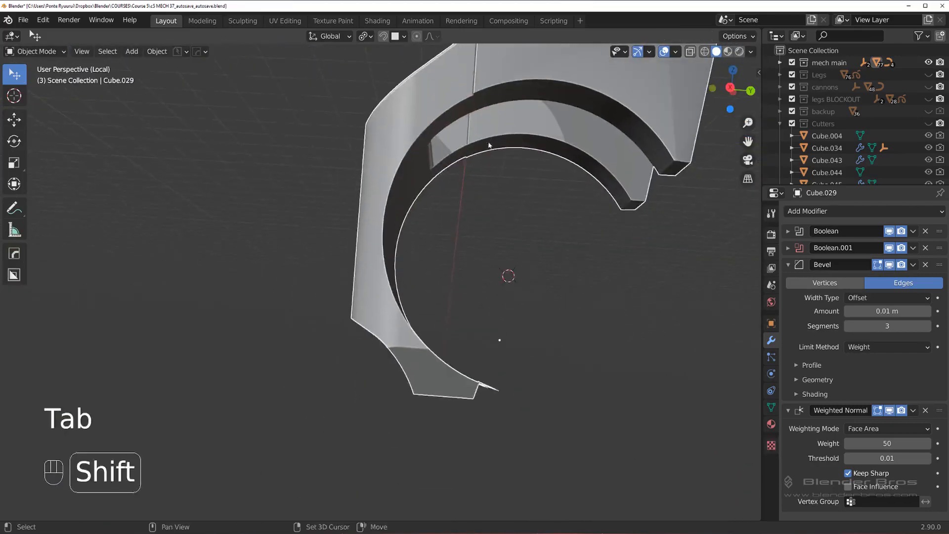
middle_click_drag(467, 228, 439, 263, "shift")
scroll(465, 158, "up", 4)
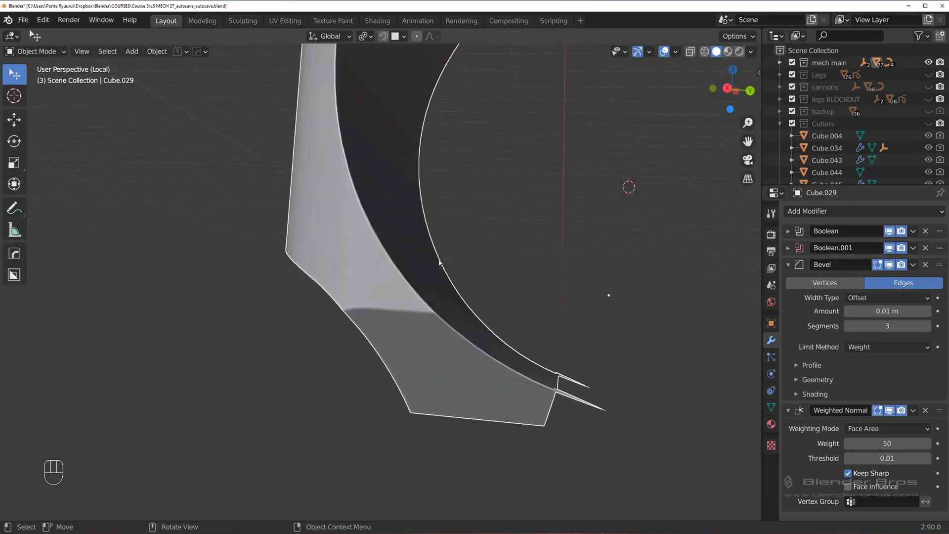
left_click(376, 339)
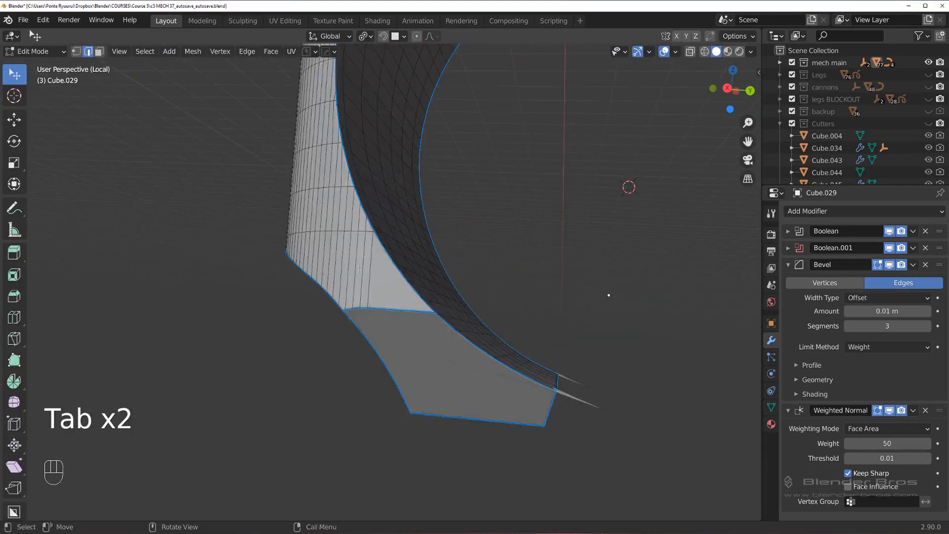
scroll(364, 222, "up", 5)
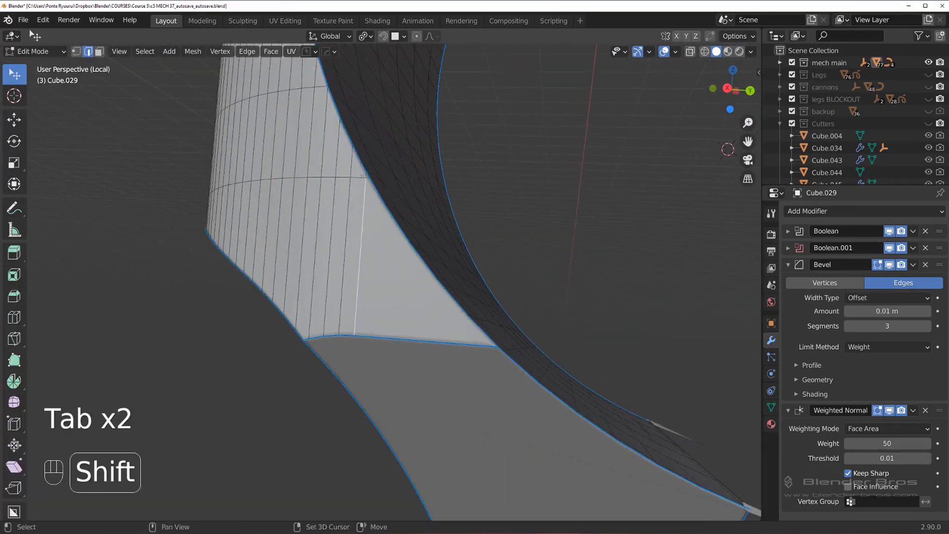
key("q")
right_click(590, 282)
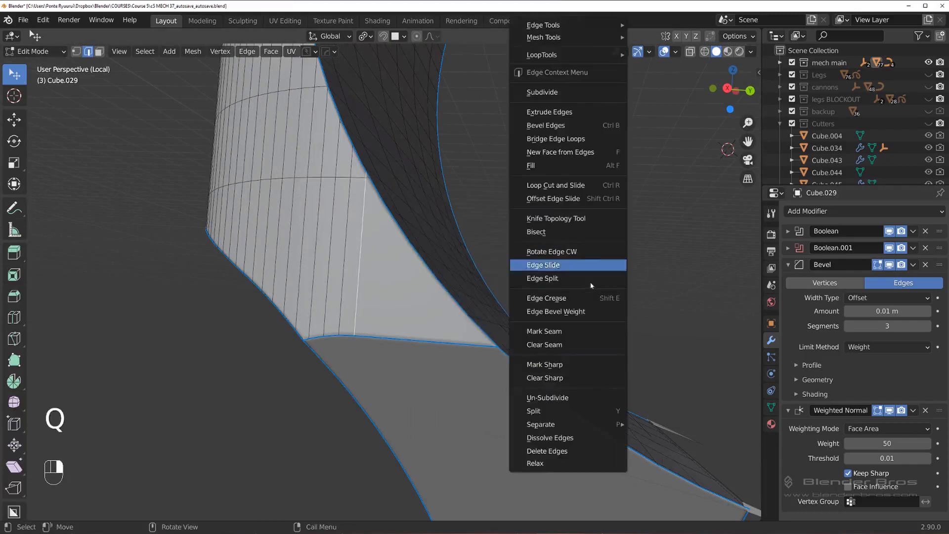
left_click(577, 364)
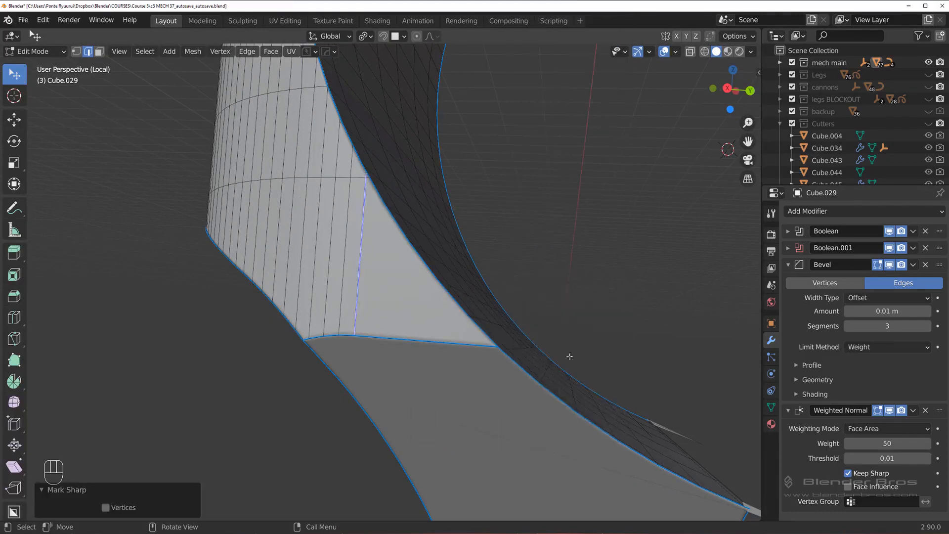
Step: Try marking the vertical edge between the curved front and the flat side as sharp, and undo it
key("Tab")
scroll(517, 235, "down", 3)
middle_click_drag(517, 235, 370, 310)
key("Tab")
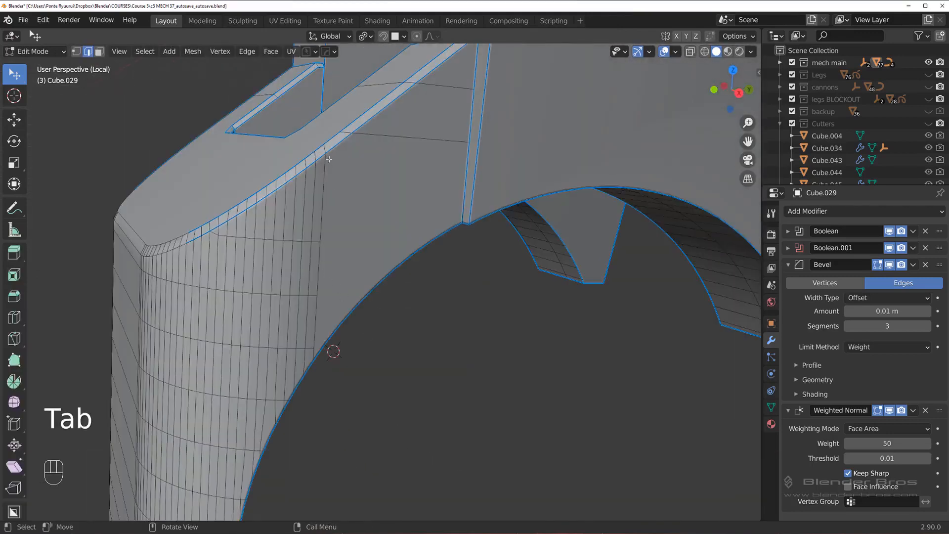
left_click(314, 353, "ctrl")
right_click(403, 365)
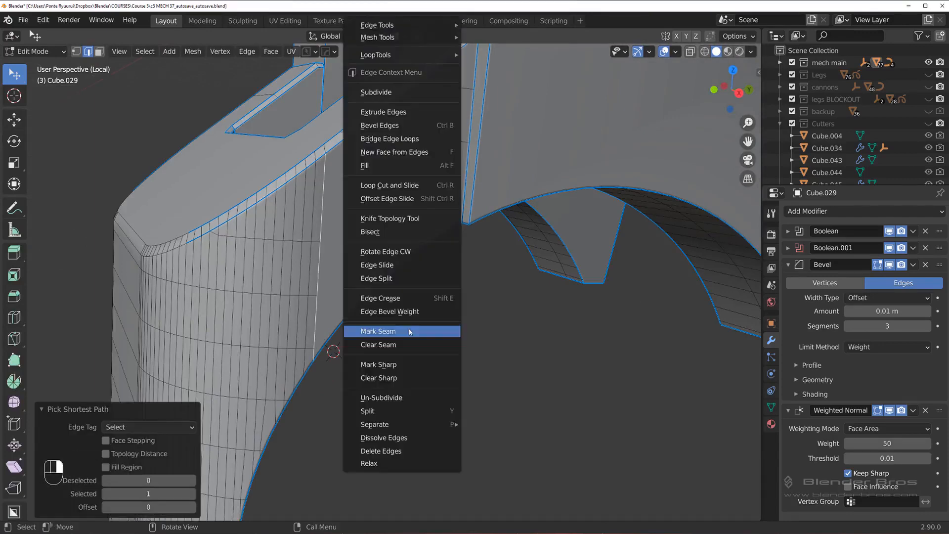
left_click(405, 366)
key("Tab")
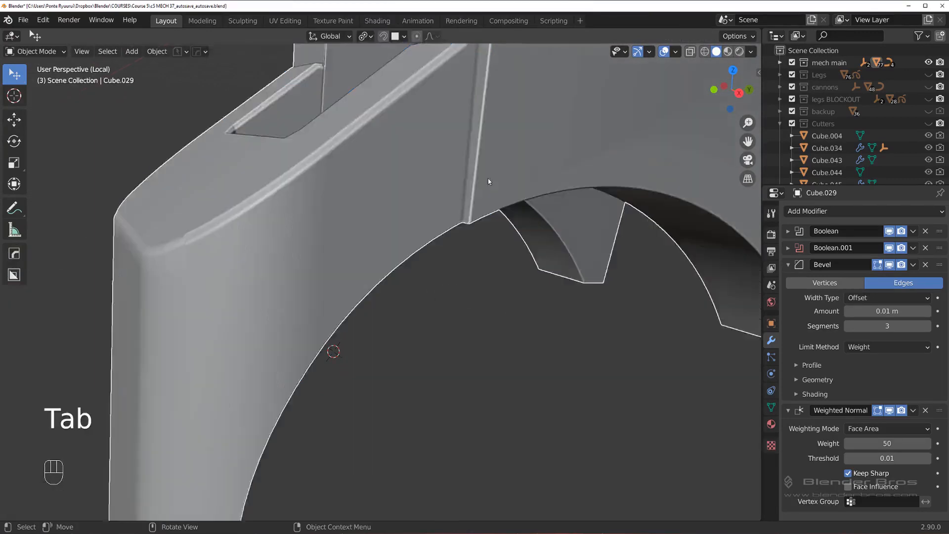
middle_click_drag(429, 345, 564, 287)
key("ctrl+z")
key("ctrl+z")
key("Tab")
Step: Symmetrize the whole housing across its centre plane with the Mirror gizmo
scroll(565, 286, "down", 5)
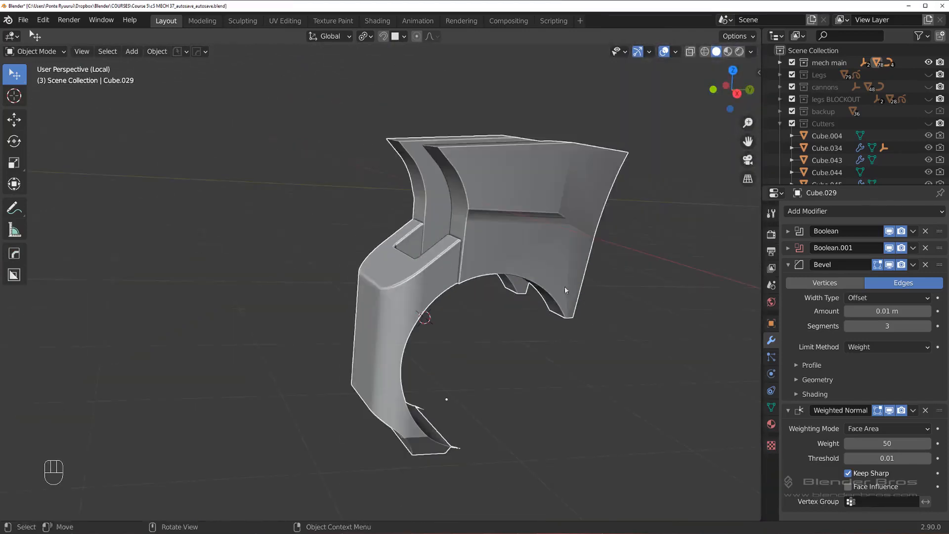
key("alt+x")
middle_click_drag(506, 293, 465, 330)
left_click(562, 429)
Step: Mark the edges above and below the recessed step on the housing's upper side panel as sharp with HOps Mark
scroll(465, 330, "up", 2)
key("Tab")
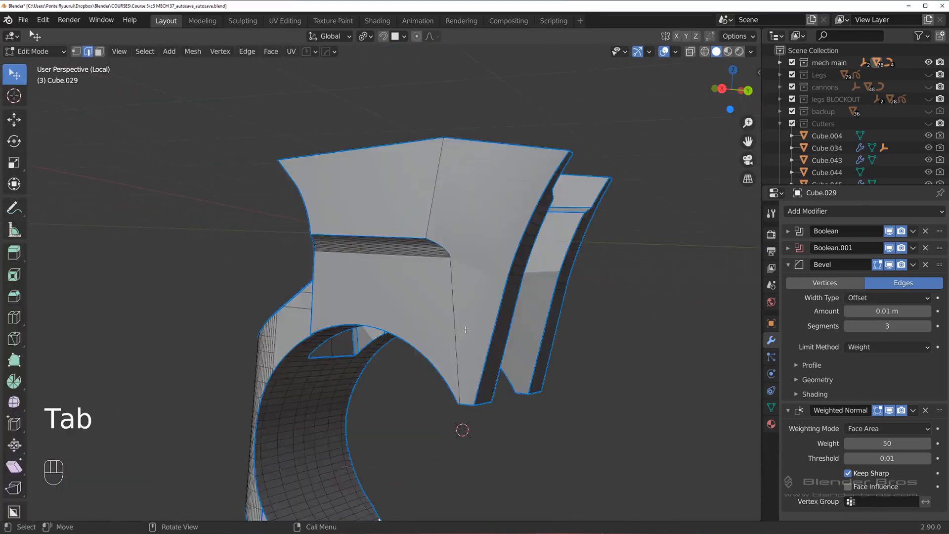
left_click_drag(465, 329, 469, 324)
scroll(460, 241, "up", 3)
key("ctrl+z")
left_click(497, 177, "ctrl")
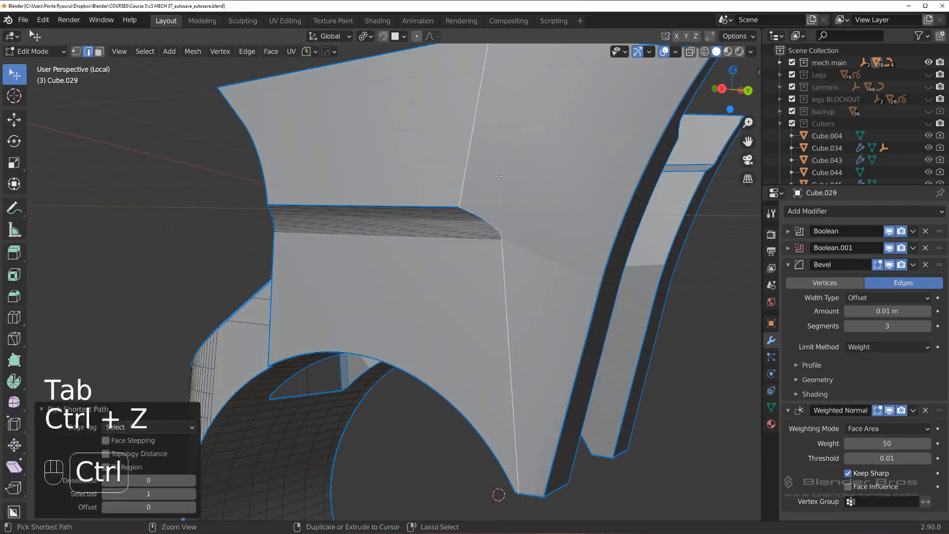
key("q")
key("q")
scroll(497, 177, "down", 2)
key("Tab")
scroll(477, 150, "down", 4)
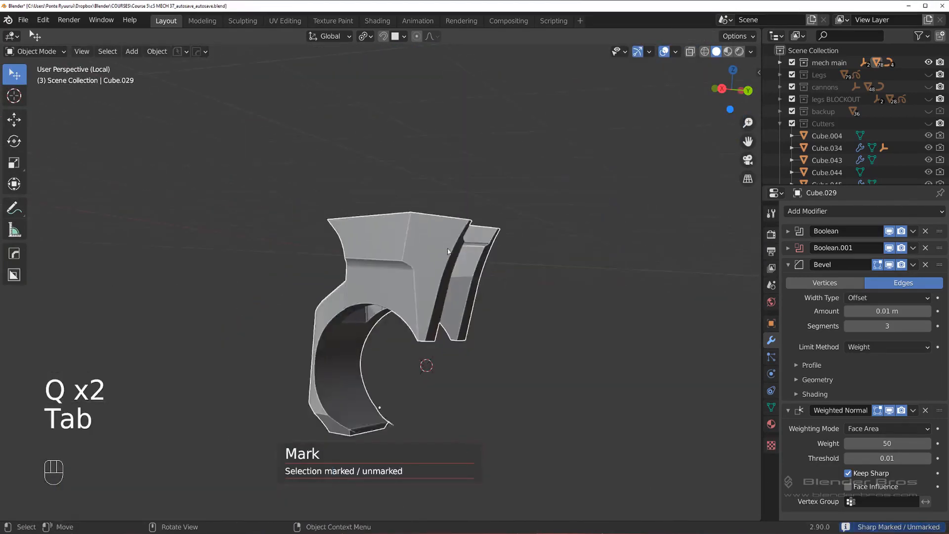
Step: Pull aside the doubled vertex where the inner edge meets the arch, and merge it at the last selected vertex
middle_click_drag(463, 247, 627, 288)
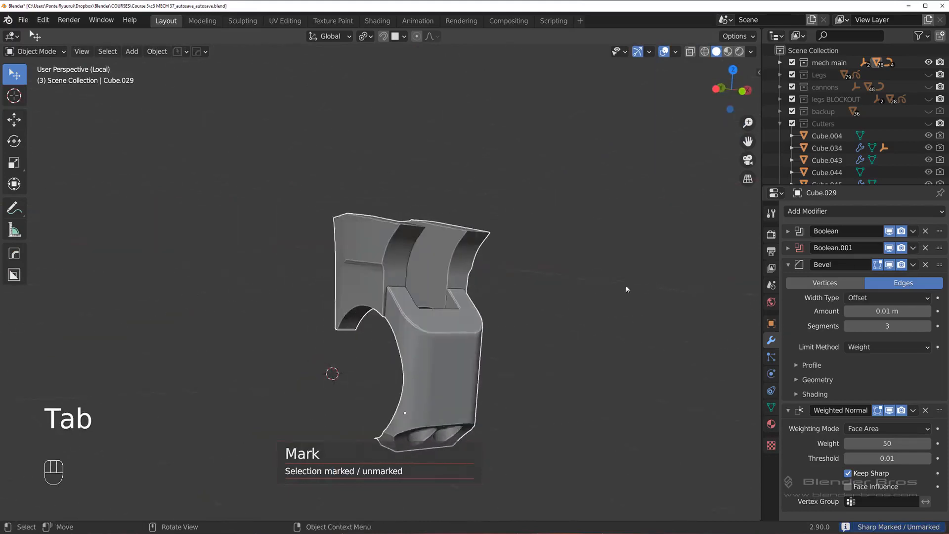
scroll(600, 318, "up", 6)
mouse_move(483, 247)
middle_mouse_down()
mouse_move(579, 275)
mouse_move(568, 289)
mouse_move(469, 242)
middle_mouse_up()
scroll(589, 289, "down", 4)
scroll(473, 243, "up", 4)
key("Tab")
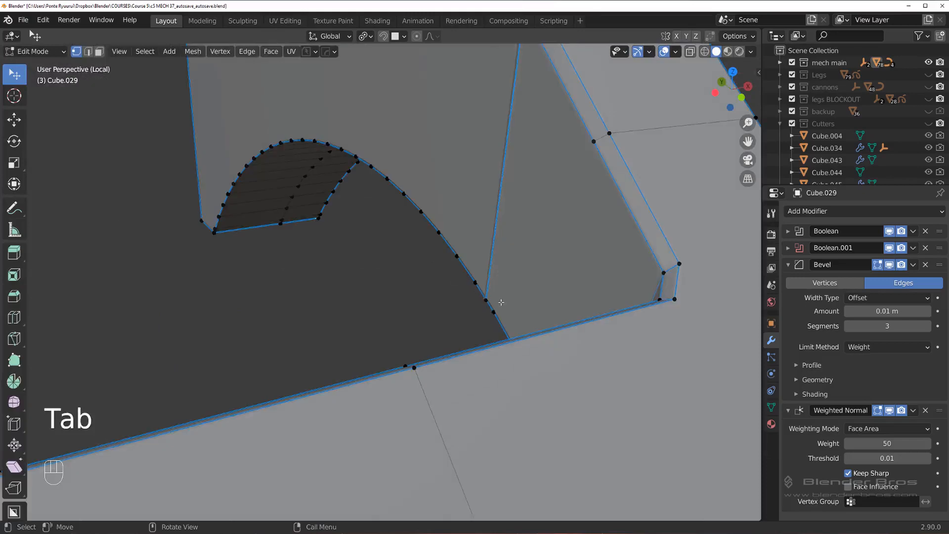
middle_click_drag(501, 302, 528, 297)
middle_click_drag(607, 287, 374, 267, "shift")
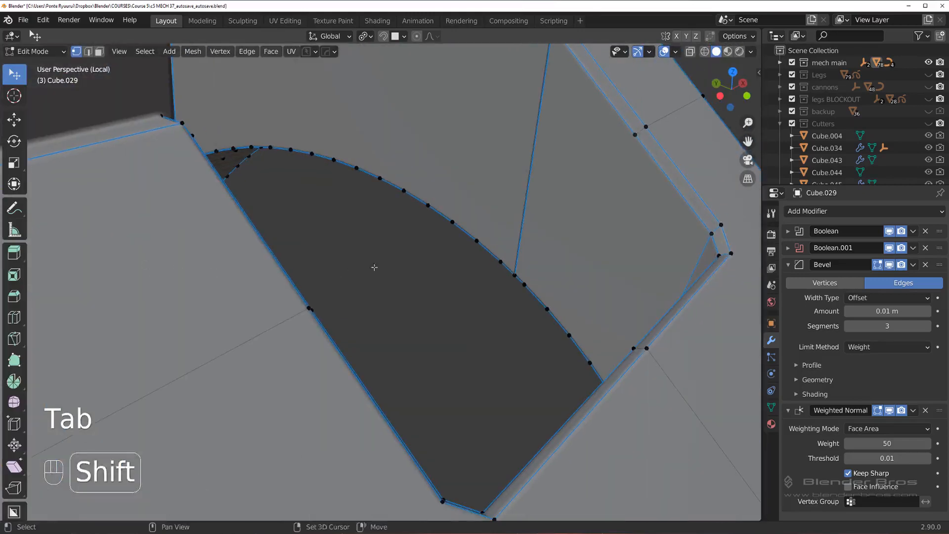
left_click(514, 274)
middle_click_drag(514, 274, 386, 284, "shift")
key("g")
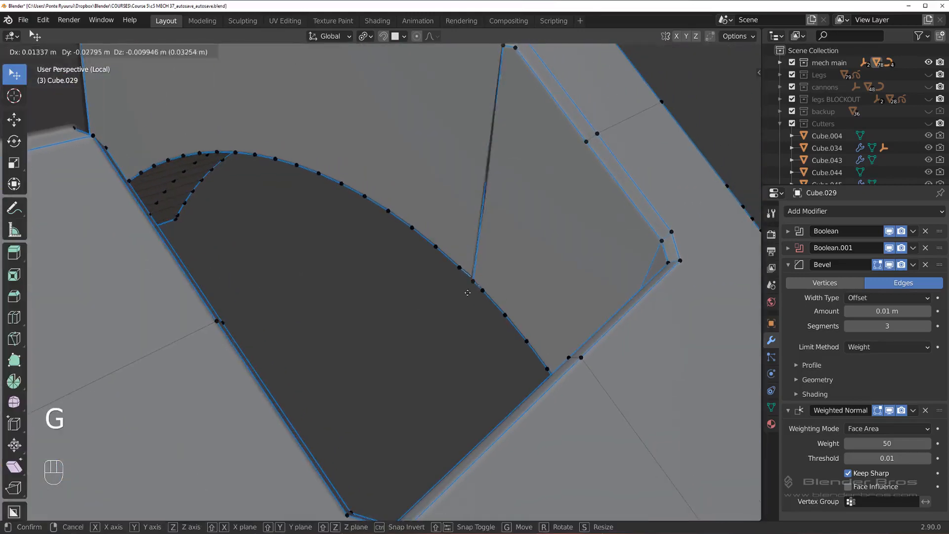
left_click(505, 282)
left_click(491, 286, "shift")
key("1")
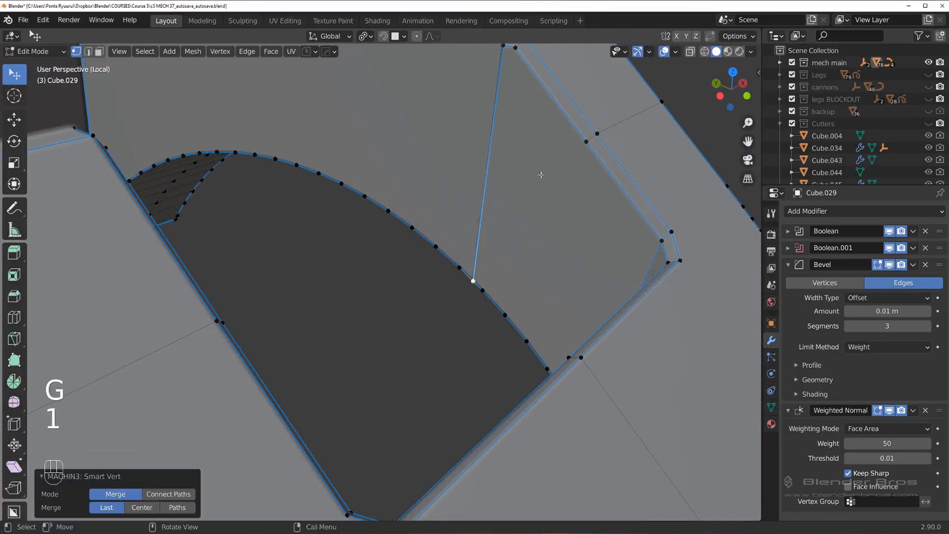
Step: Try nudging the vertex at the raised block's inner corner along the adjoining long edge
middle_click_drag(541, 174, 440, 302, "shift")
scroll(377, 239, "up", 2)
left_click_drag(389, 163, 392, 162)
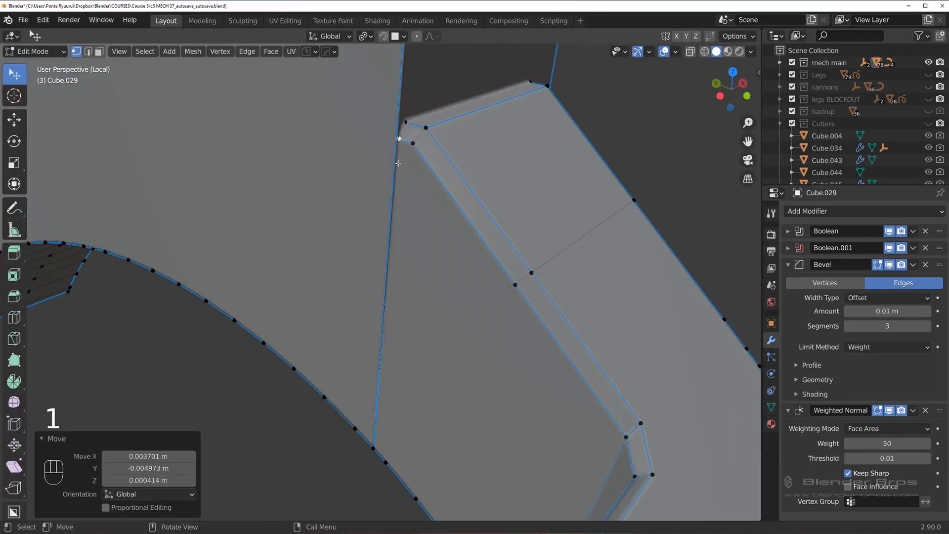
key("g")
right_click(358, 160)
Step: Subdivide the long edge running past the raised block's inner corner
middle_click_drag(338, 182, 343, 277, "shift")
scroll(371, 204, "up", 2)
key("Tab")
left_click(405, 231)
left_click_drag(406, 231, 407, 233)
key("ctrl+z")
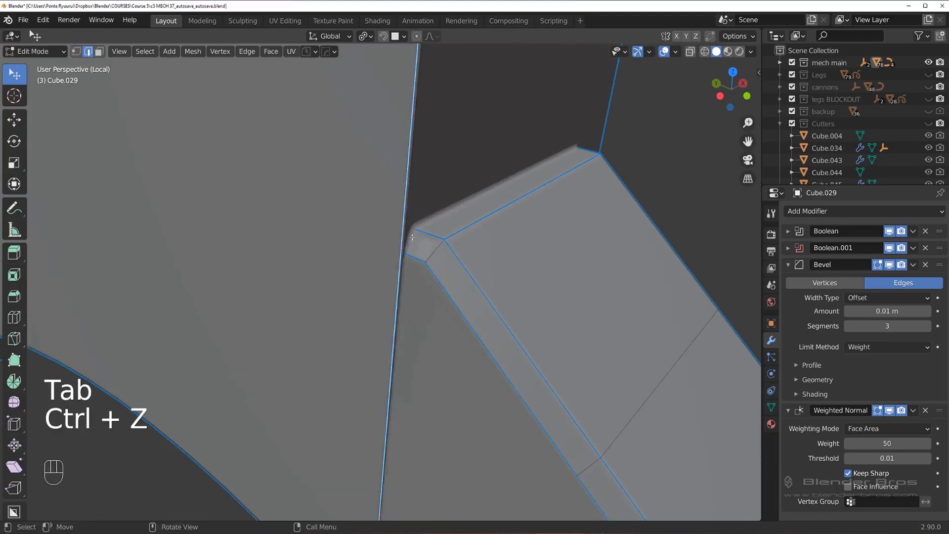
right_click(407, 235)
left_click(366, 94)
scroll(395, 198, "down", 2)
Step: Try merging the new midpoint vertex with the block's corner vertex, and undo the merge
key("Tab")
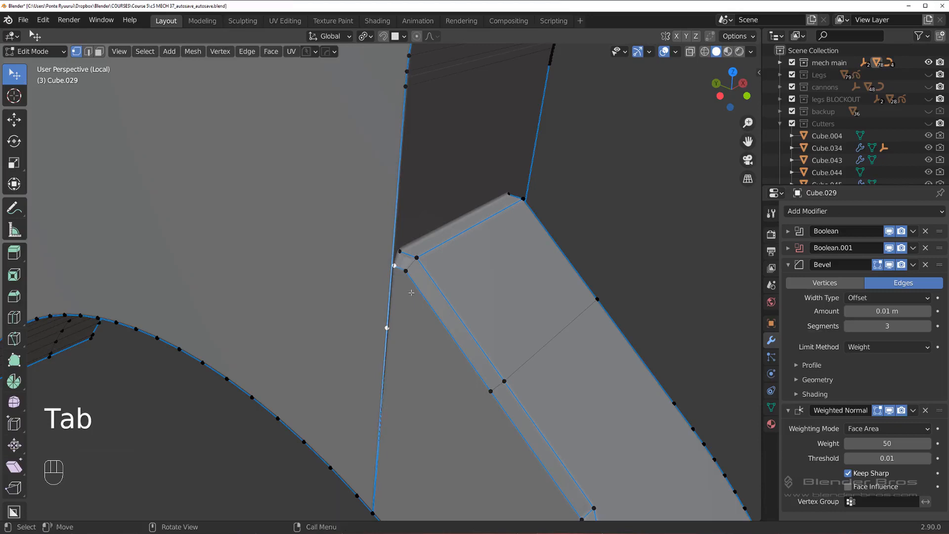
key("1")
key("ctrl+z")
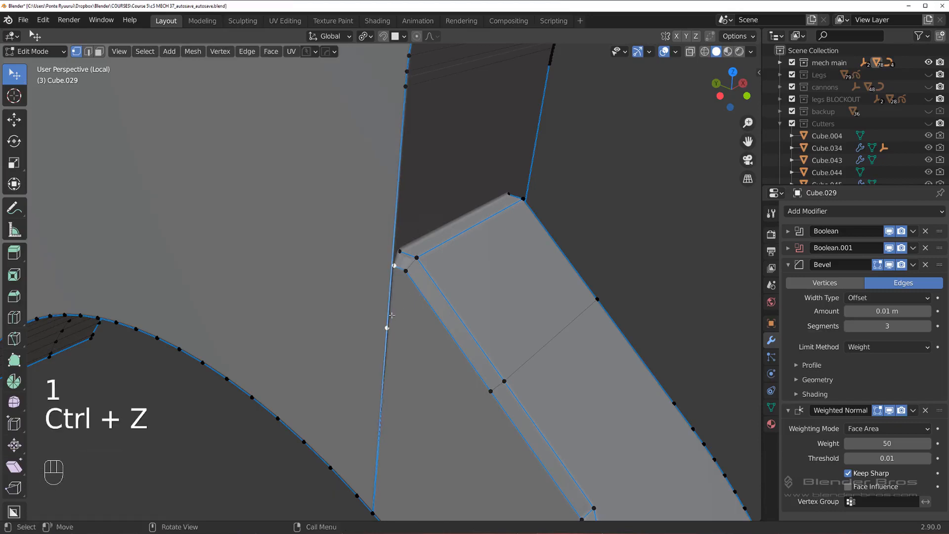
Step: Align the midpoint vertex level with the block's corner vertex using MACHIN3 Align, and merge the two at the last one
key("alt+a")
left_click(405, 237)
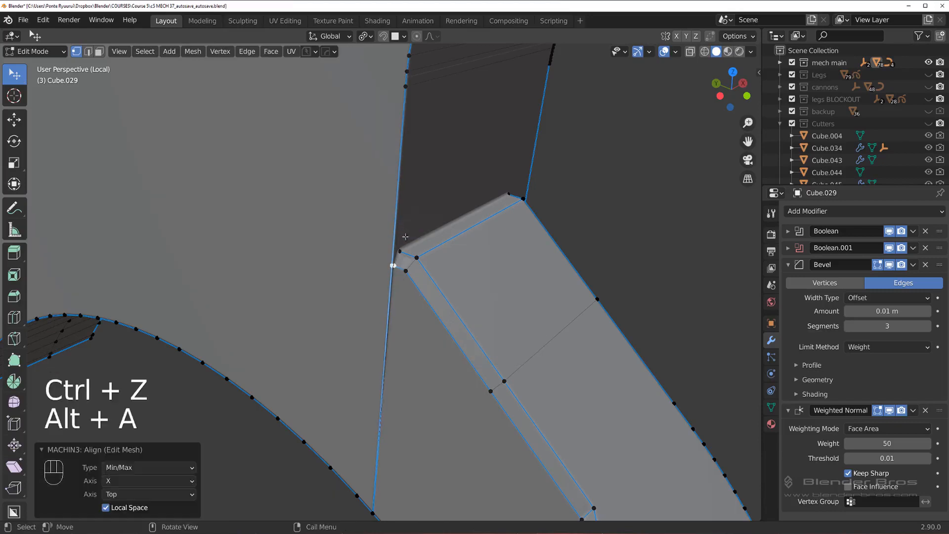
left_click(393, 266)
left_click(382, 266, "shift")
key("1")
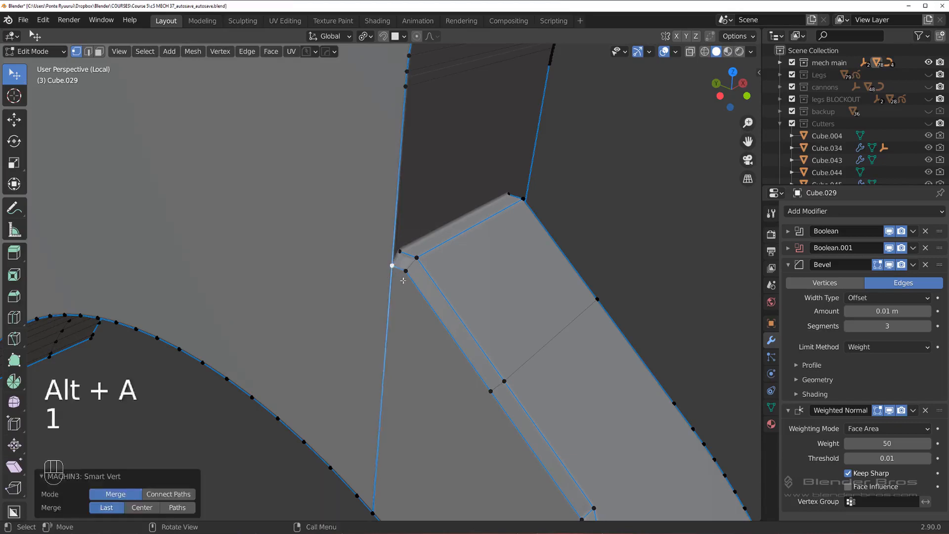
Step: Symmetrize the housing along X with the Mirror gizmo to carry the corner fix to the other side
mouse_move(388, 268)
middle_mouse_down()
mouse_move(352, 252)
mouse_move(481, 259)
mouse_move(432, 250)
mouse_move(396, 265)
middle_mouse_up()
key("Tab")
scroll(406, 247, "down", 3)
key("alt+x")
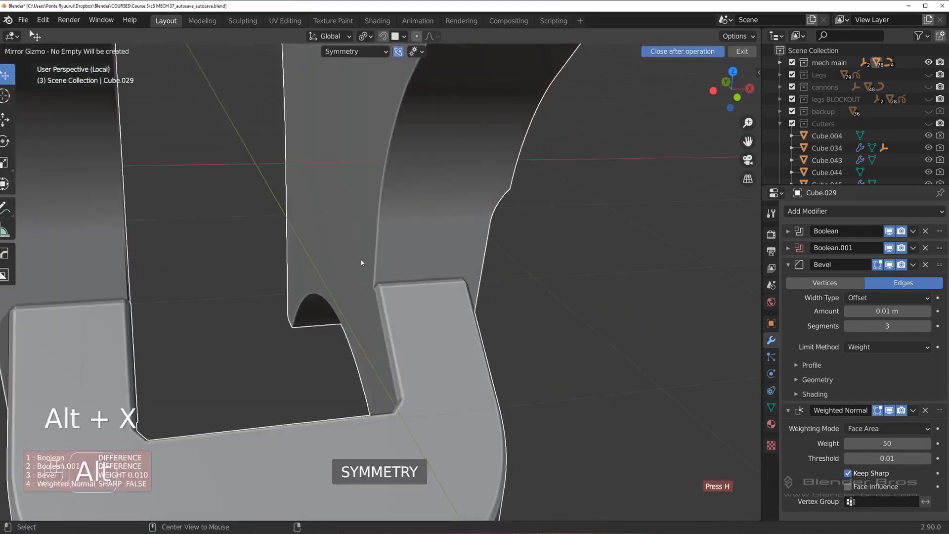
scroll(448, 325, "down", 4)
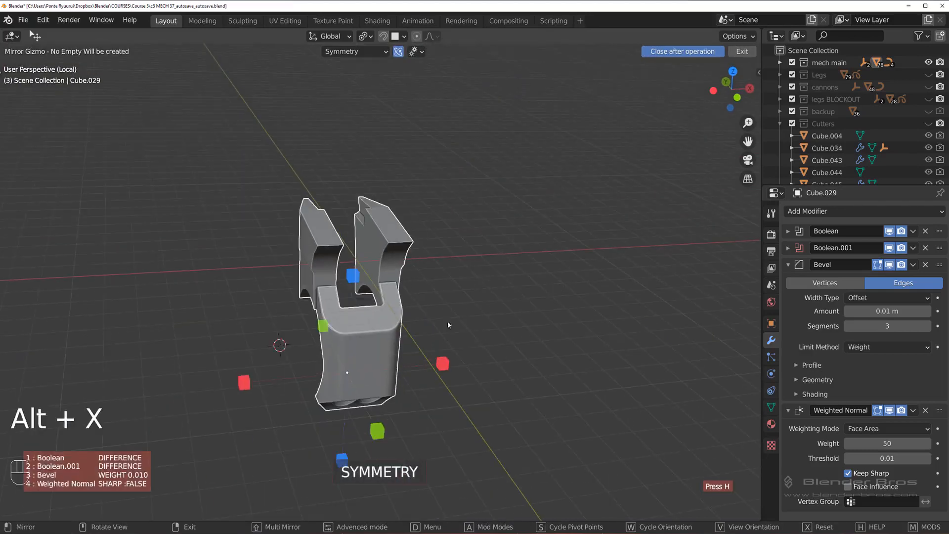
left_click(453, 363)
Step: Examine the symmetrized housing's raised block corners and side surfaces for remaining shading or topology faults
scroll(396, 276, "up", 8)
key("Tab")
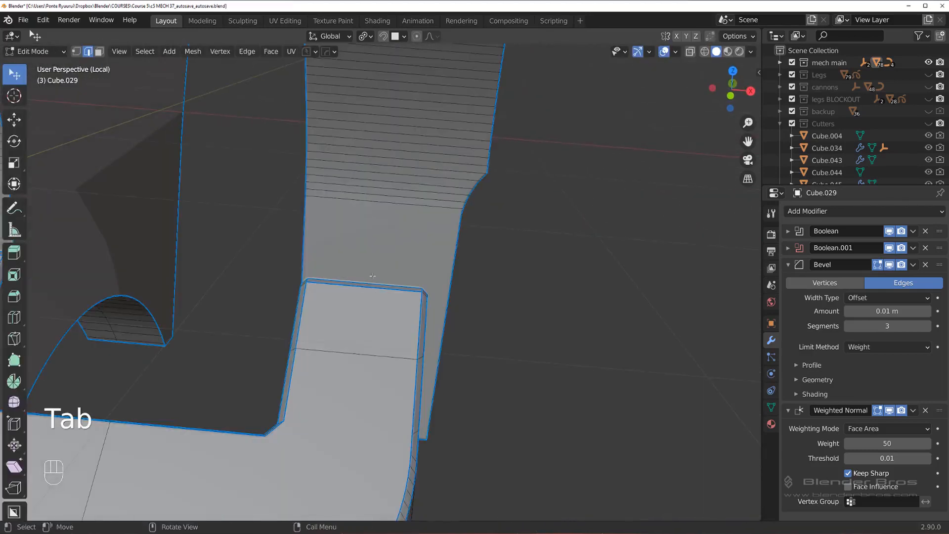
middle_click_drag(390, 226, 288, 206)
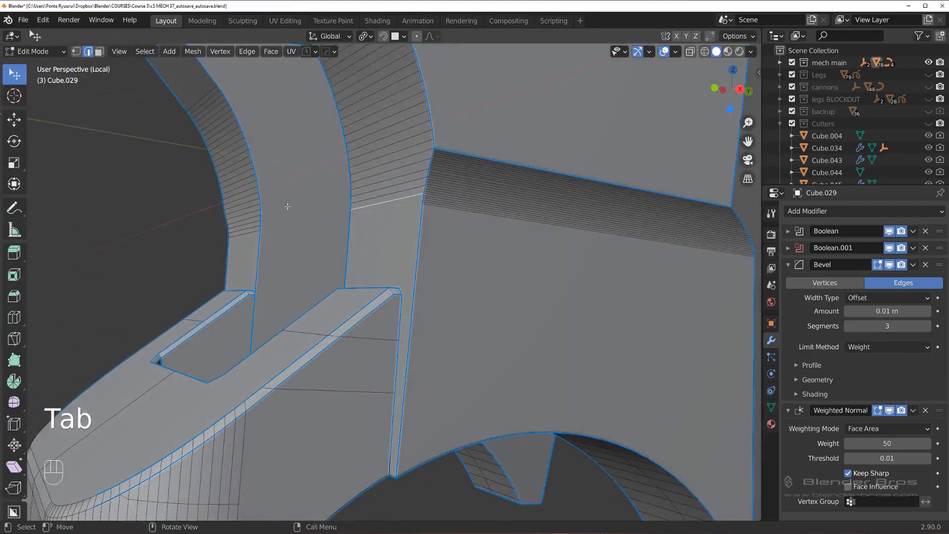
middle_click_drag(358, 226, 420, 267)
key("Tab")
scroll(419, 178, "down", 4)
key("Tab")
key("Tab")
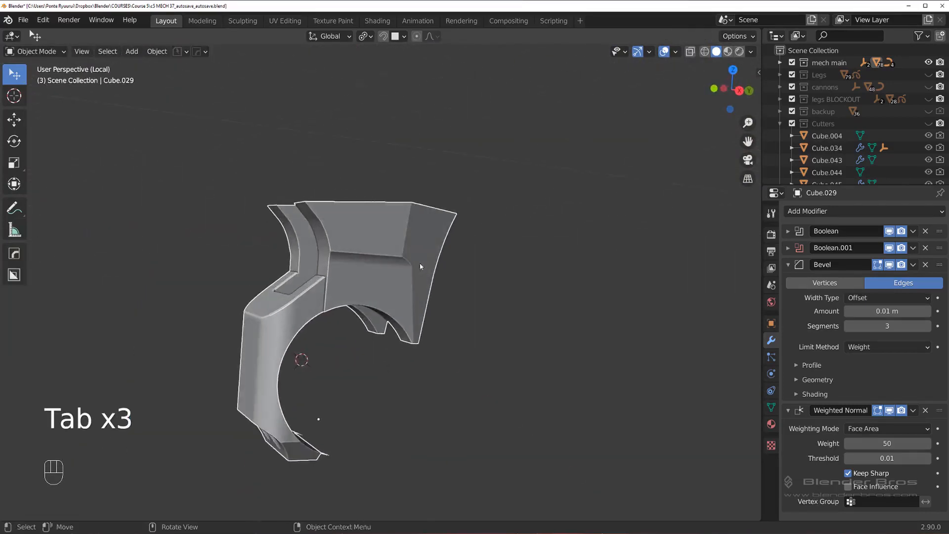
Step: Merge the two close vertices at the housing's lower front corner at the last one
scroll(420, 267, "up", 1)
scroll(384, 245, "up", 2)
middle_click_drag(307, 405, 280, 267, "shift")
scroll(319, 310, "up", 8)
key("Tab")
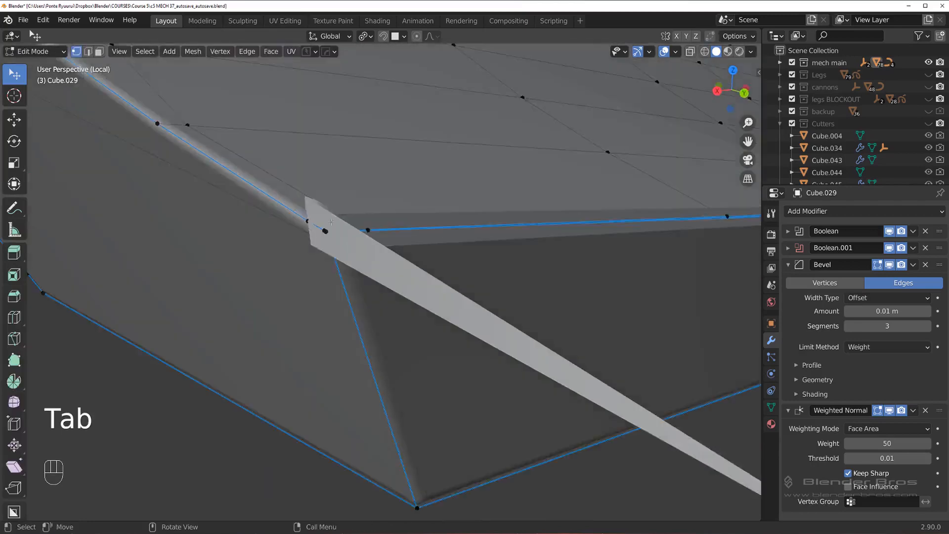
middle_click_drag(344, 218, 369, 276, "shift")
scroll(367, 255, "down", 4)
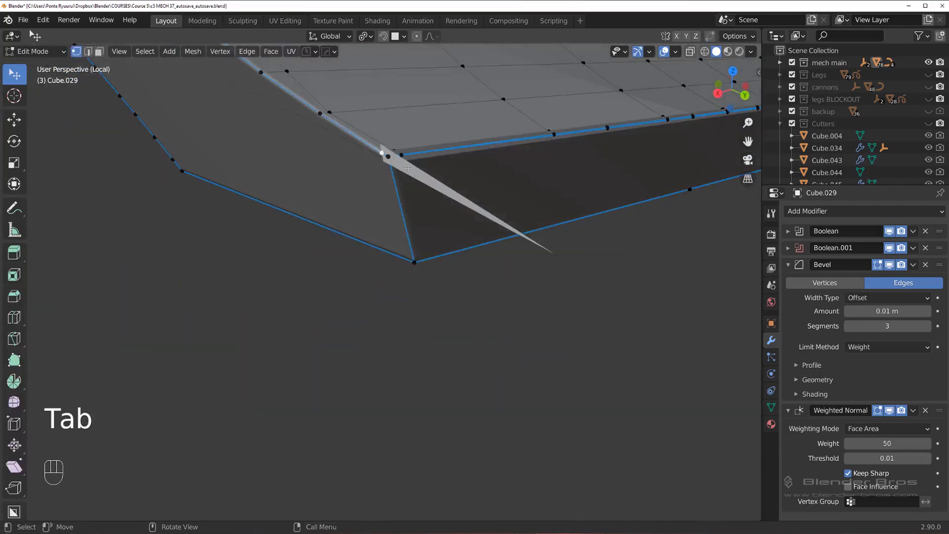
middle_click_drag(408, 169, 390, 284, "shift")
scroll(352, 267, "up", 4)
key("1")
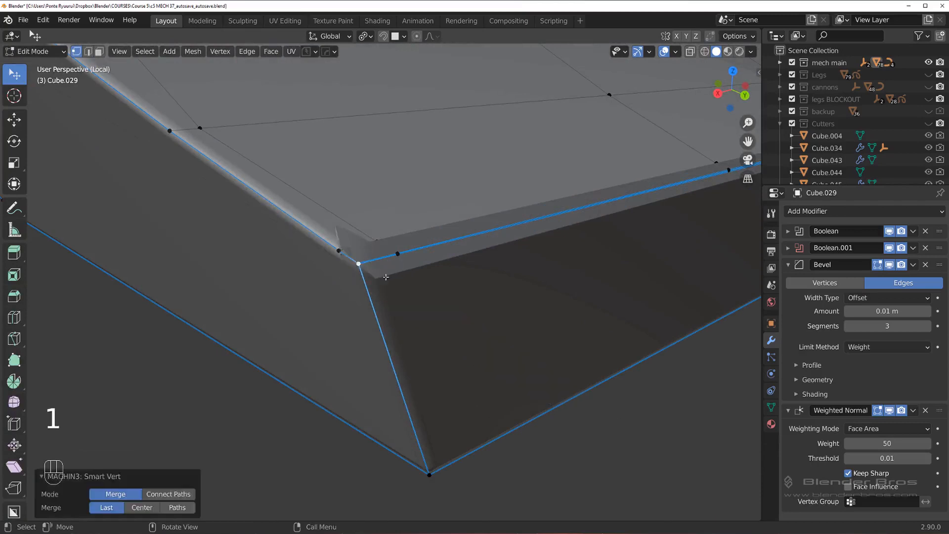
Step: Dissolve the short stray edge beside the housing's lower front corner, including its leftover vertex
key("x")
left_click(428, 234)
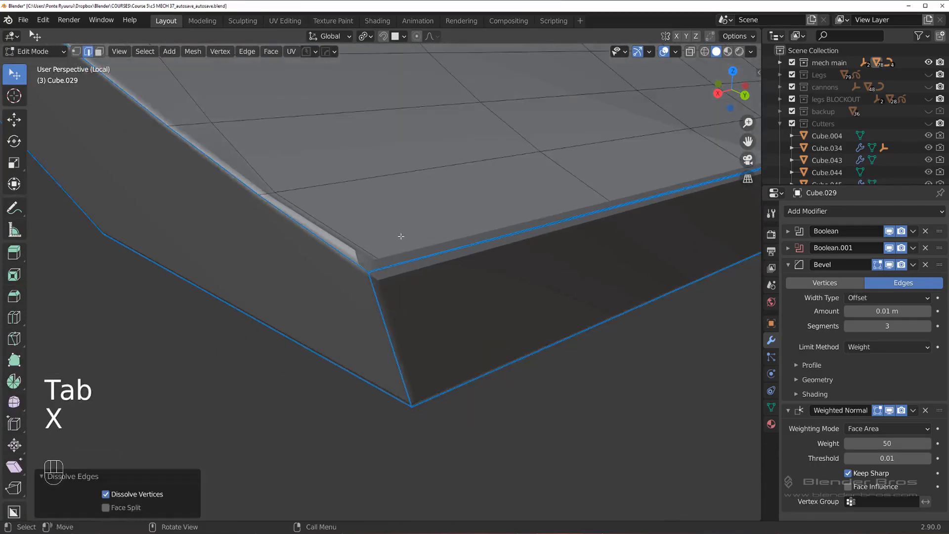
key("Tab")
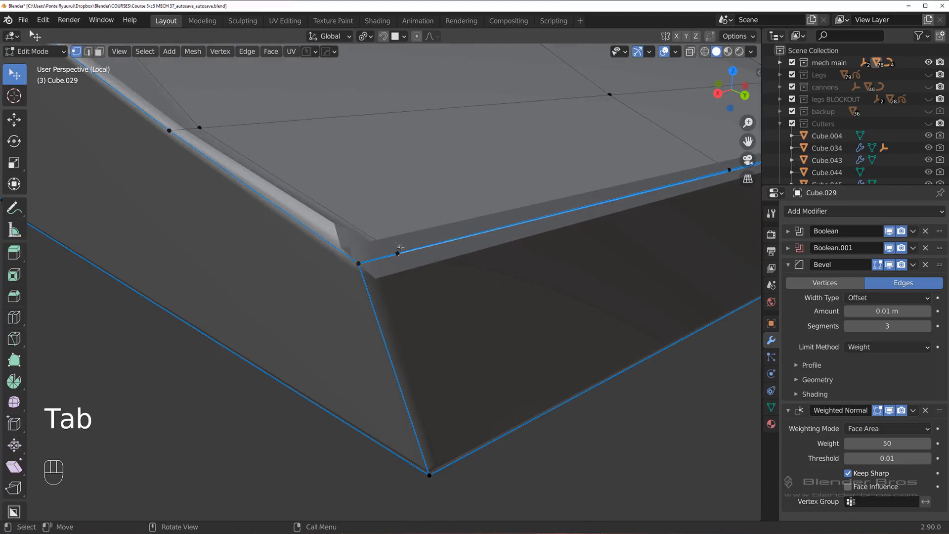
Step: Merge the remaining overlapping vertices around the lower front corner onto the corner vertex
key("1")
middle_click_drag(411, 258, 343, 187)
key("3")
left_click(342, 188)
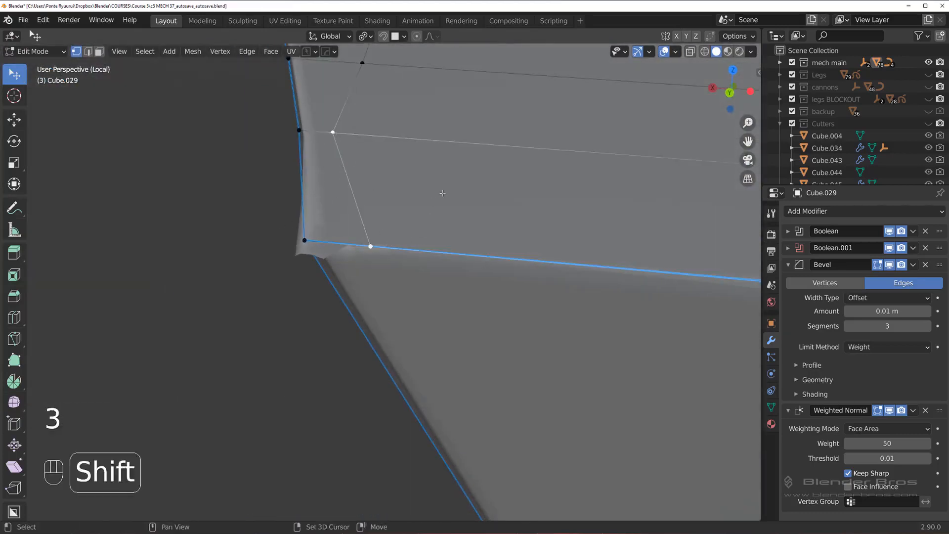
left_click(490, 207)
middle_click_drag(490, 206, 406, 265)
key("Tab")
key("1")
key("Tab")
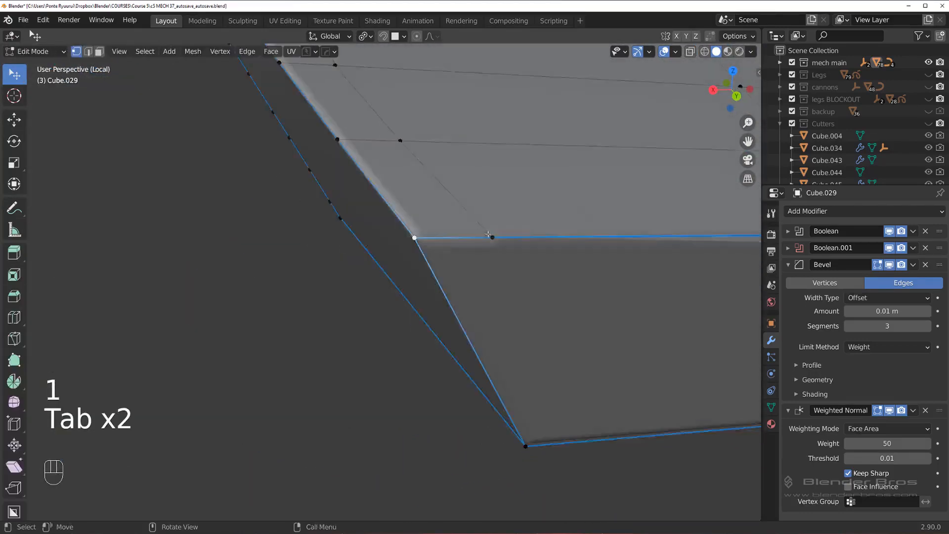
Step: Check the edge segments along the housing's lower front rim for overlapping geometry
scroll(434, 253, "up", 3)
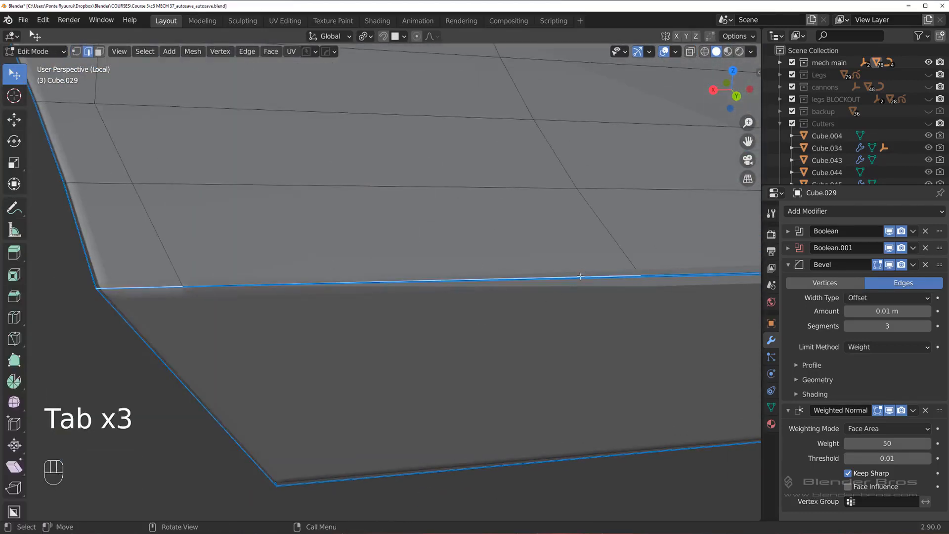
middle_click_drag(581, 277, 327, 292, "shift")
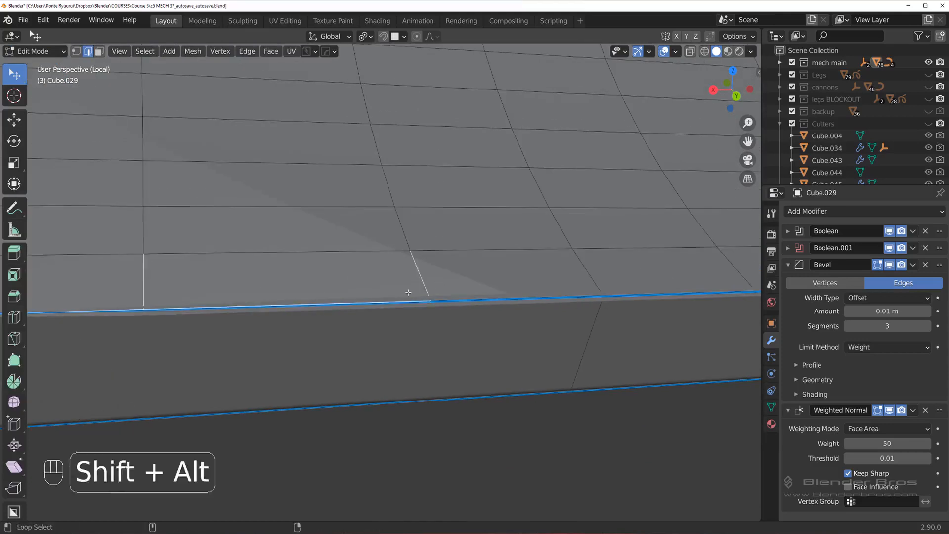
left_click(505, 293, "ctrl")
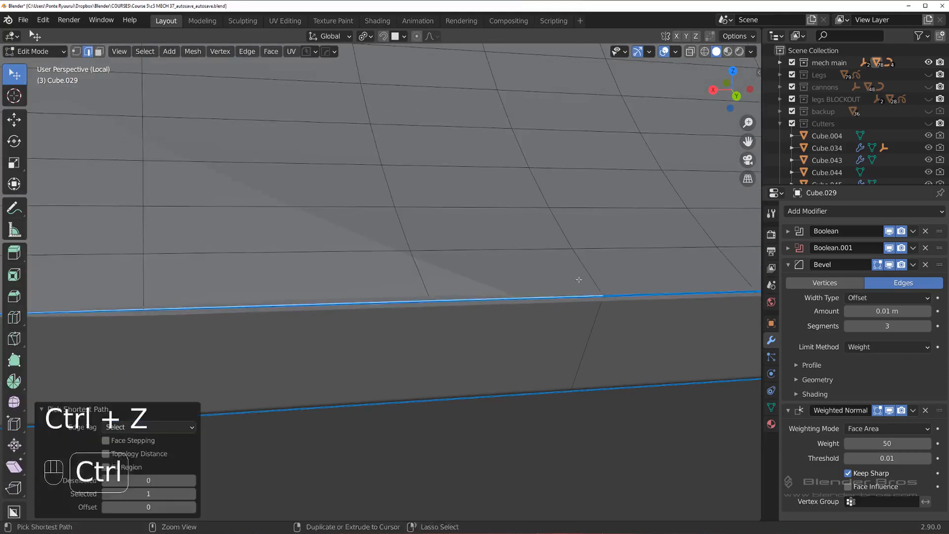
middle_click_drag(505, 293, 238, 282, "shift")
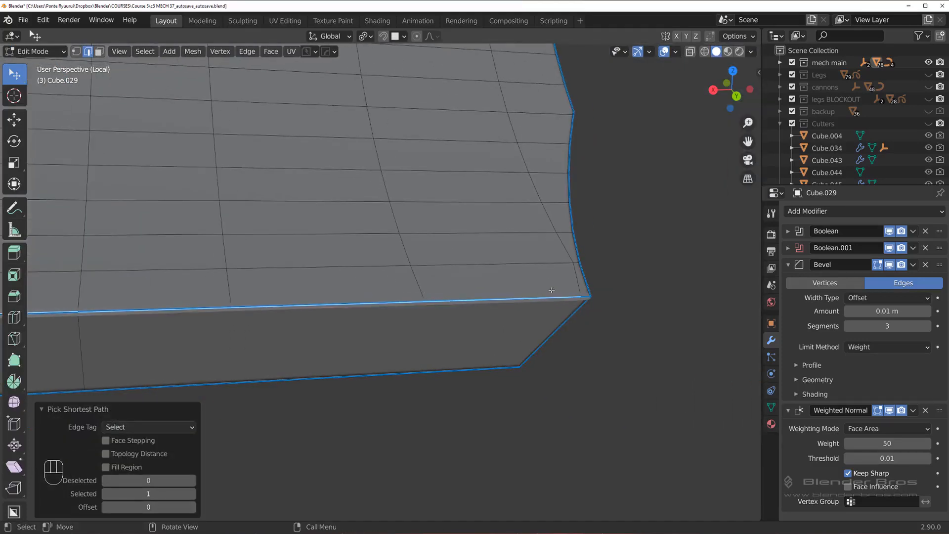
key("ctrl+z")
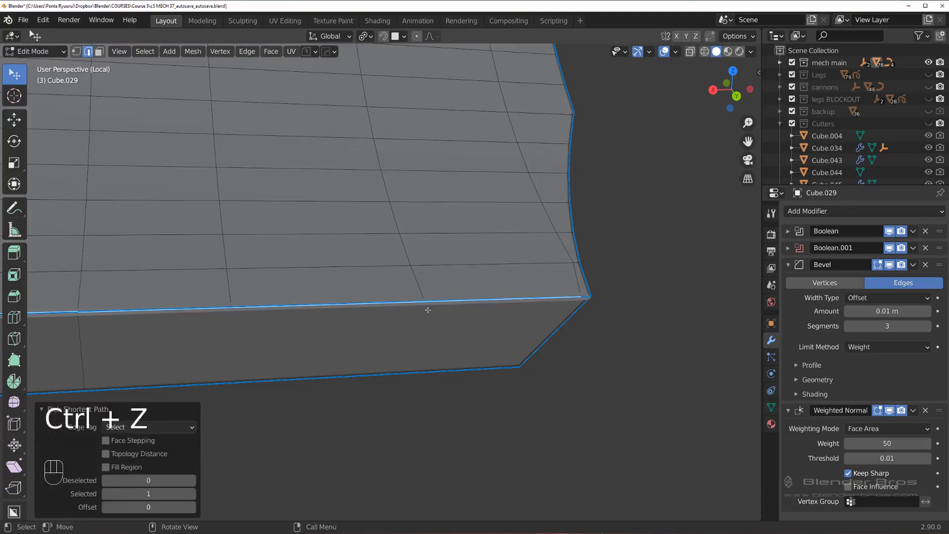
key("g")
right_click(434, 243)
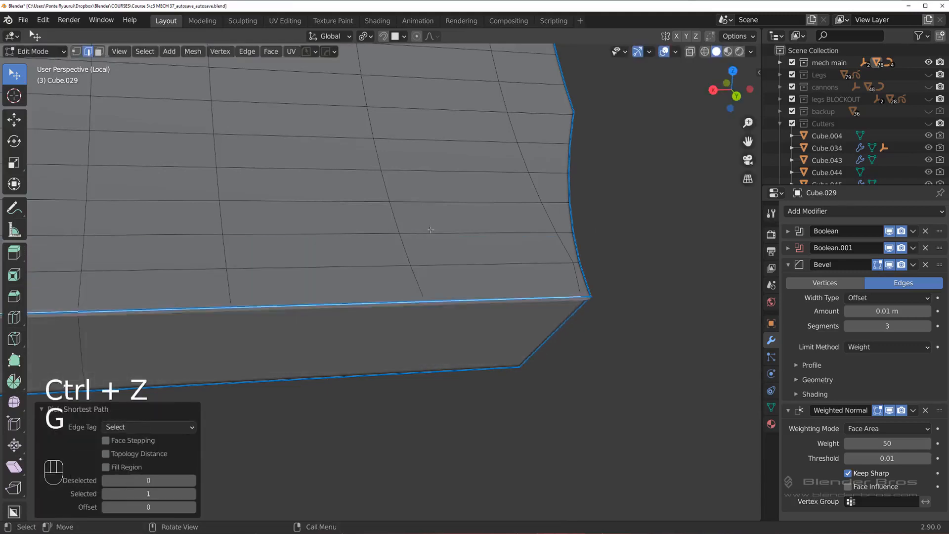
middle_click_drag(435, 229, 408, 299, "shift")
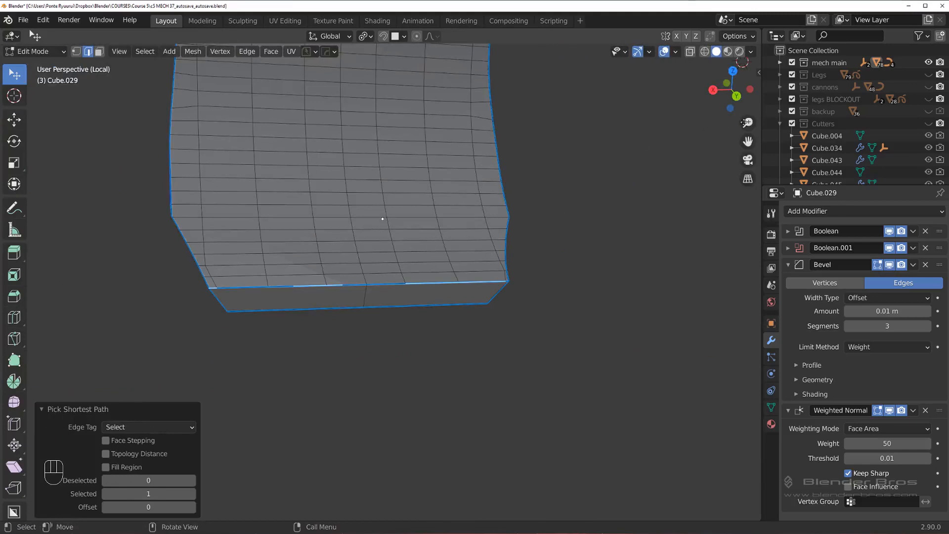
Step: Run the 3D-Print Toolbox Make Manifold clean-up on the housing mesh
key("n")
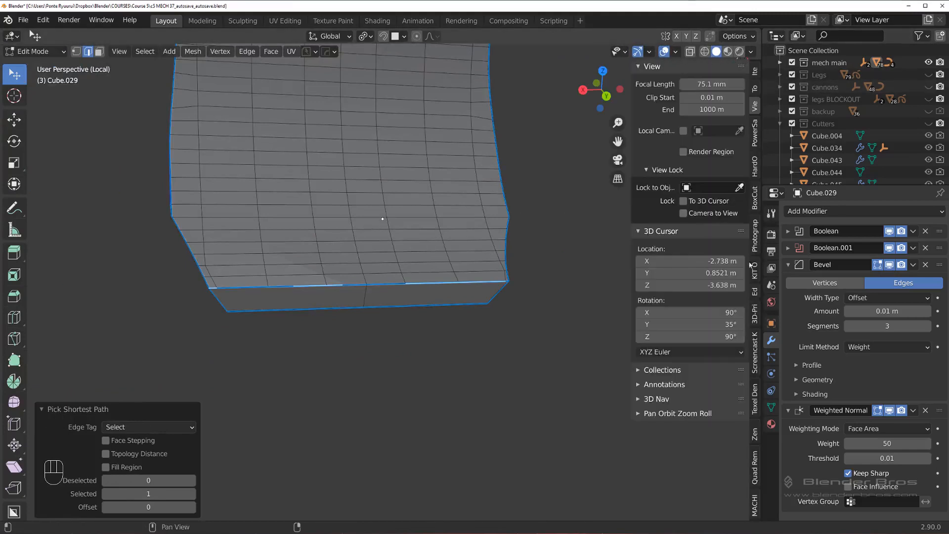
left_click(755, 313)
left_click(683, 271)
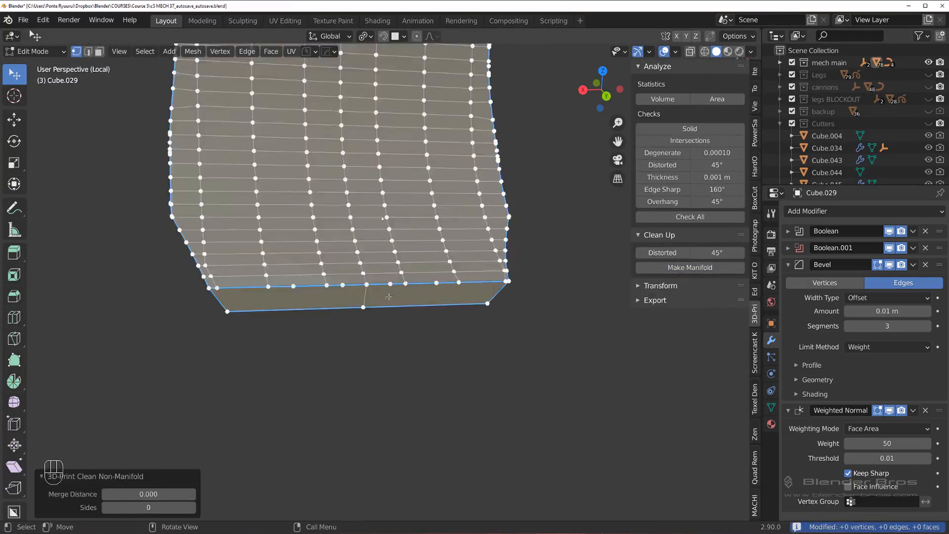
key("Tab")
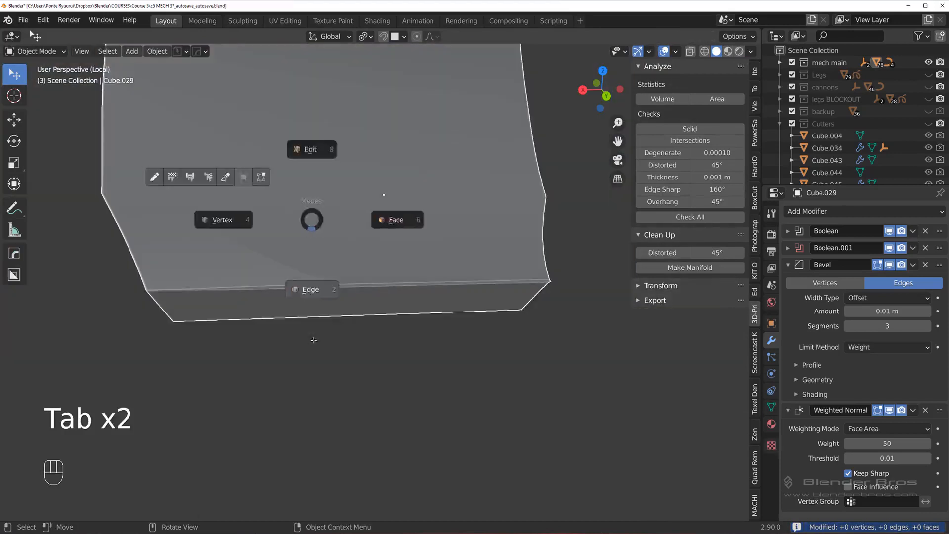
Step: Align the loose vertex on the lower front rim with its left neighbour and merge the two at the last one
key("Tab")
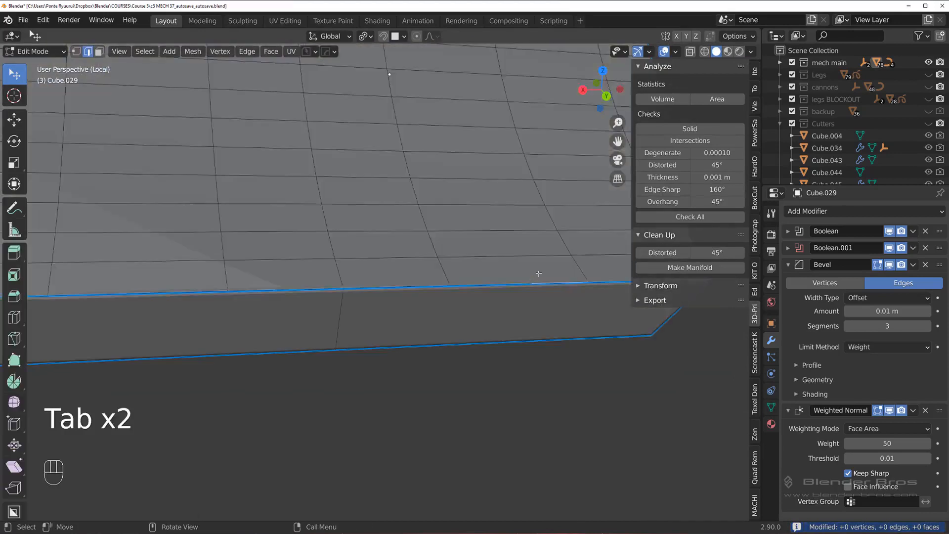
middle_click_drag(529, 281, 501, 280)
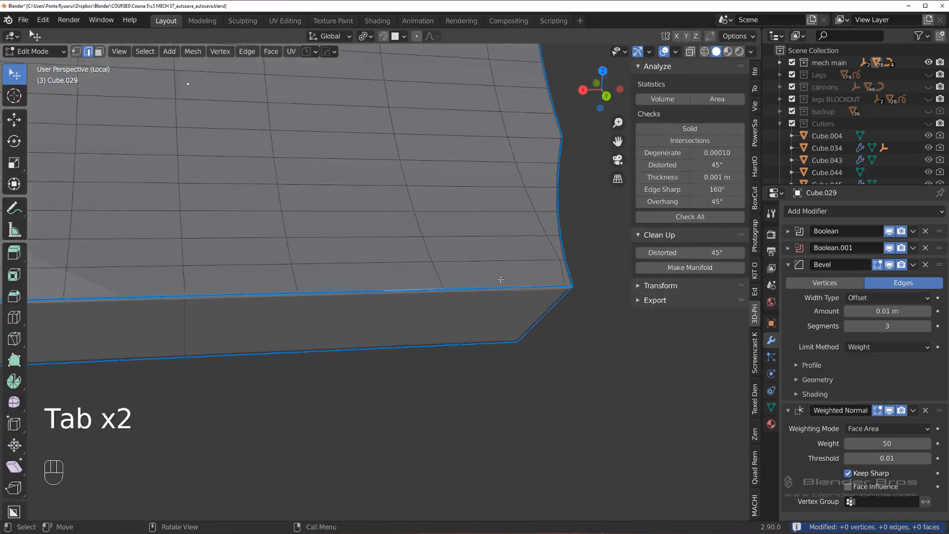
middle_click_drag(317, 286, 485, 300, "shift")
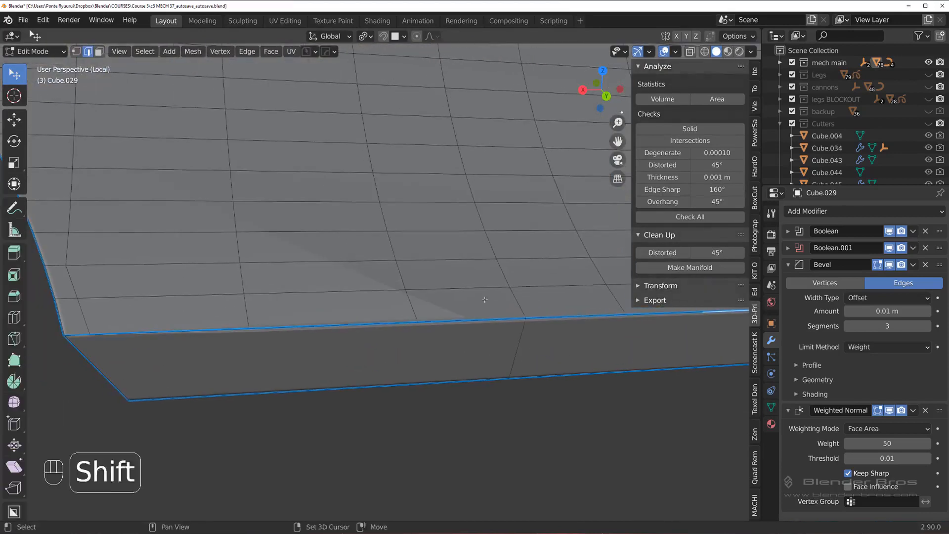
left_click(228, 315, "ctrl")
key("Tab")
scroll(526, 326, "up", 5)
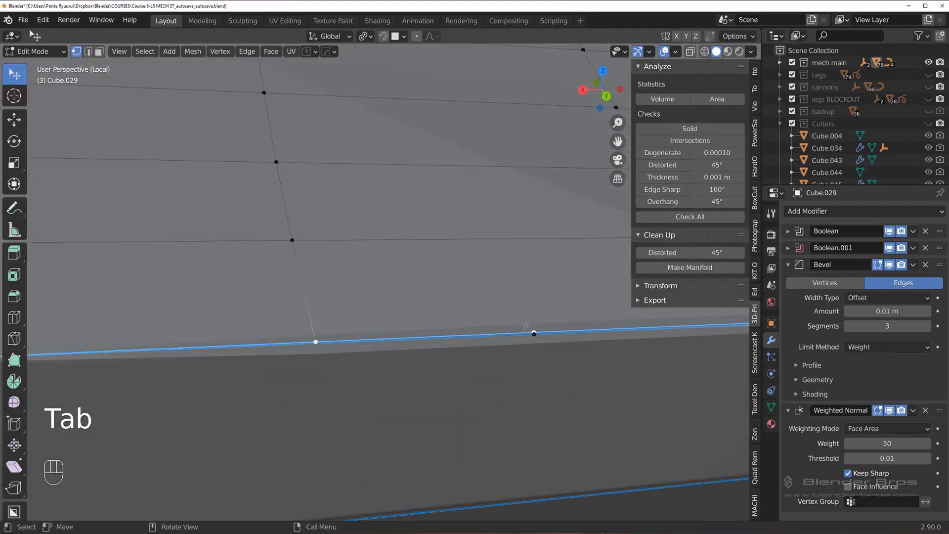
key("1")
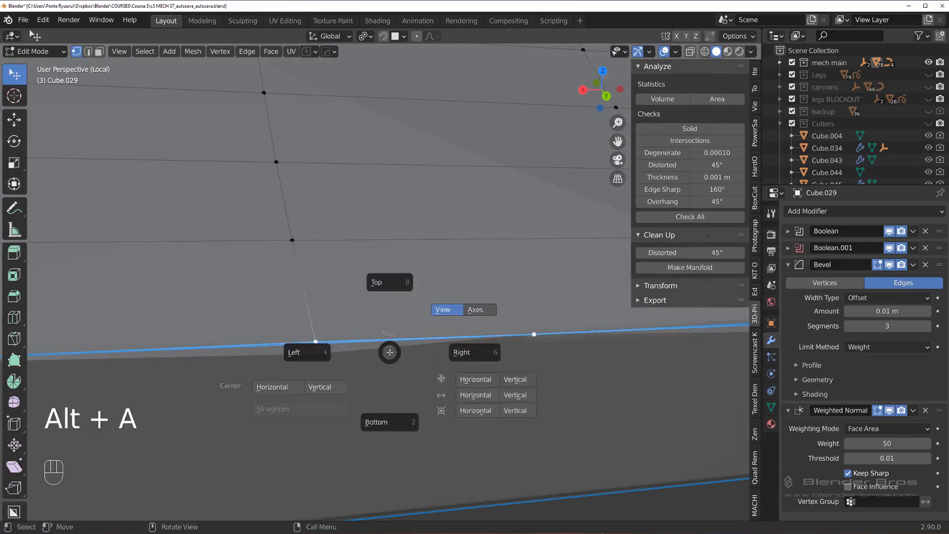
left_click(321, 351)
key("1")
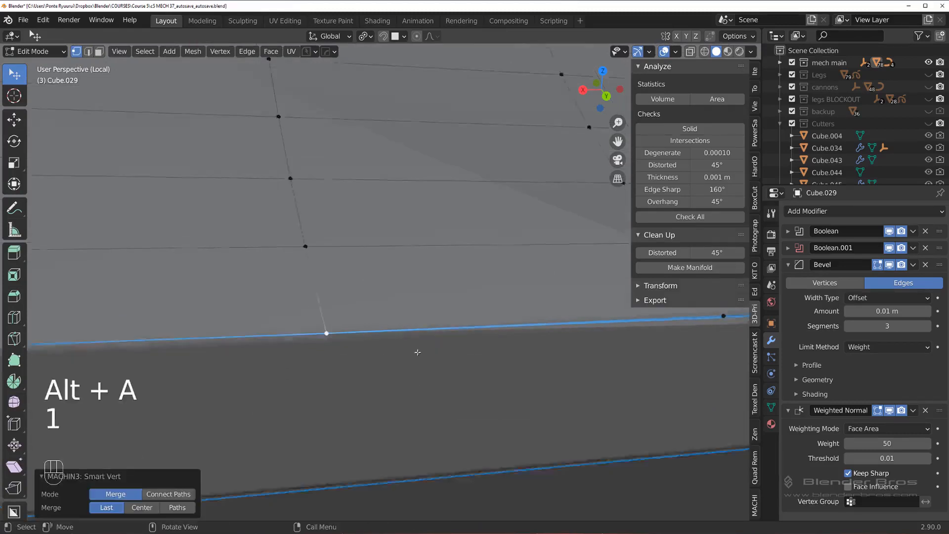
Step: Align the next extra rim vertex toward the centre with the left grid vertex and merge them at the last one
middle_click_drag(364, 337, 355, 303, "shift")
scroll(355, 303, "up", 3)
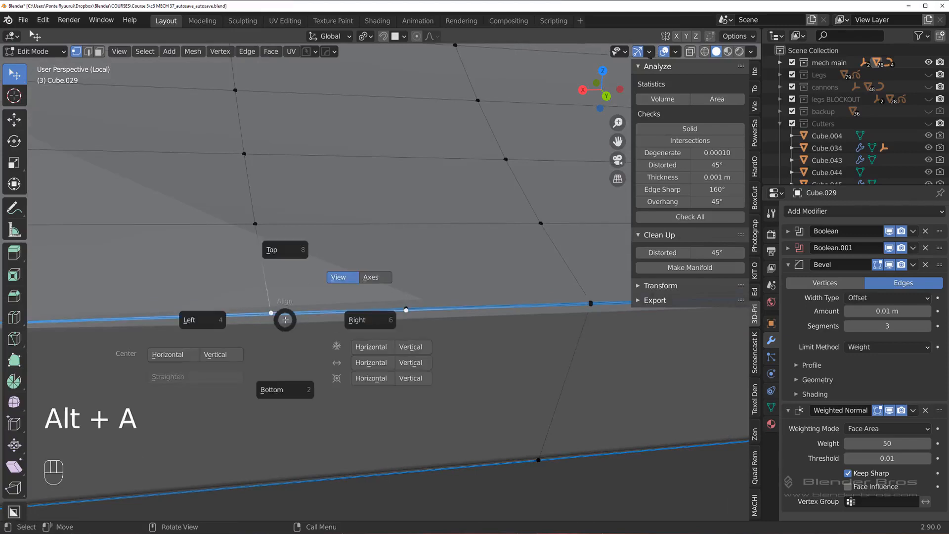
left_click(234, 323)
left_click(270, 304)
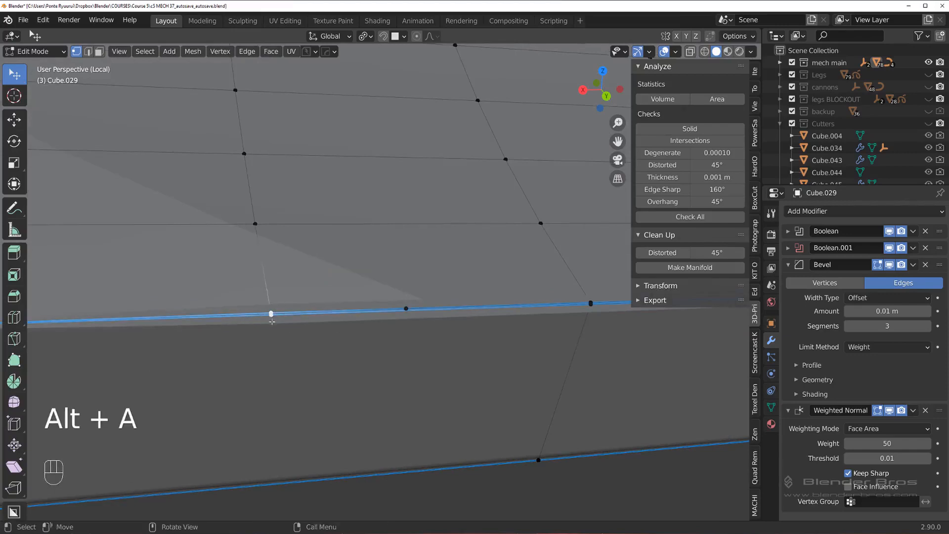
key("1")
Step: Merge the last extra rim vertex into the vertex where the rim meets the front face's vertical edge
left_click(406, 309)
left_click(591, 303, "shift")
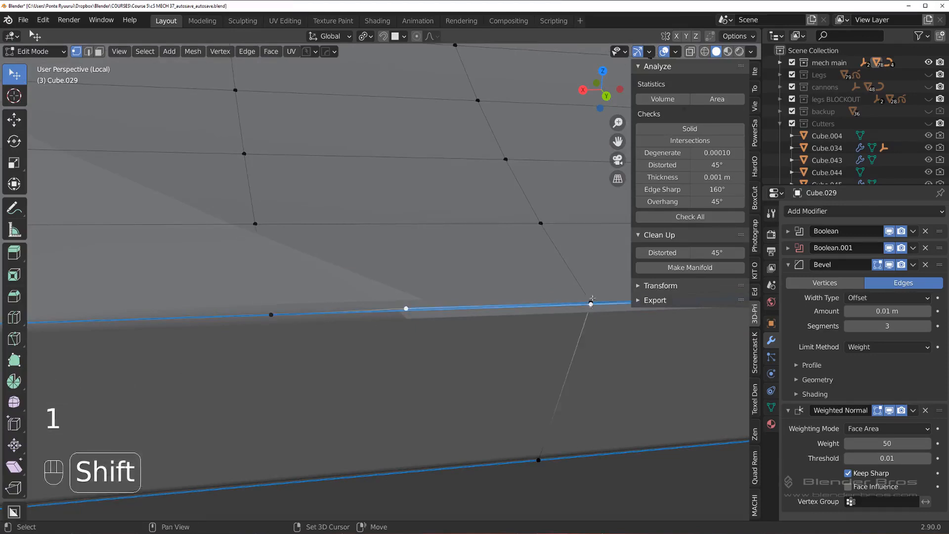
key("1")
scroll(402, 338, "down", 2)
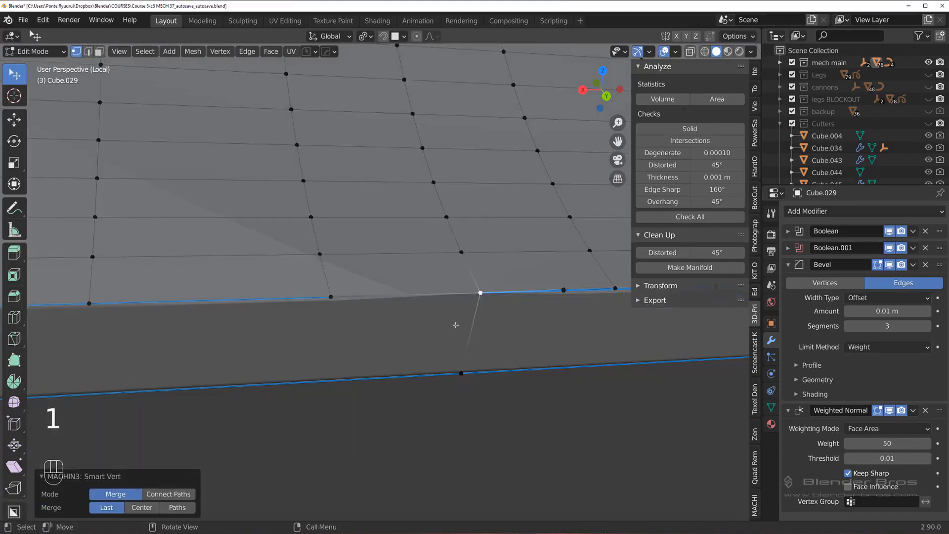
Step: Mark the unmarked segment of the lower front rim as sharp and return to Object Mode
key("Tab")
key("q")
key("Tab")
scroll(395, 307, "down", 3)
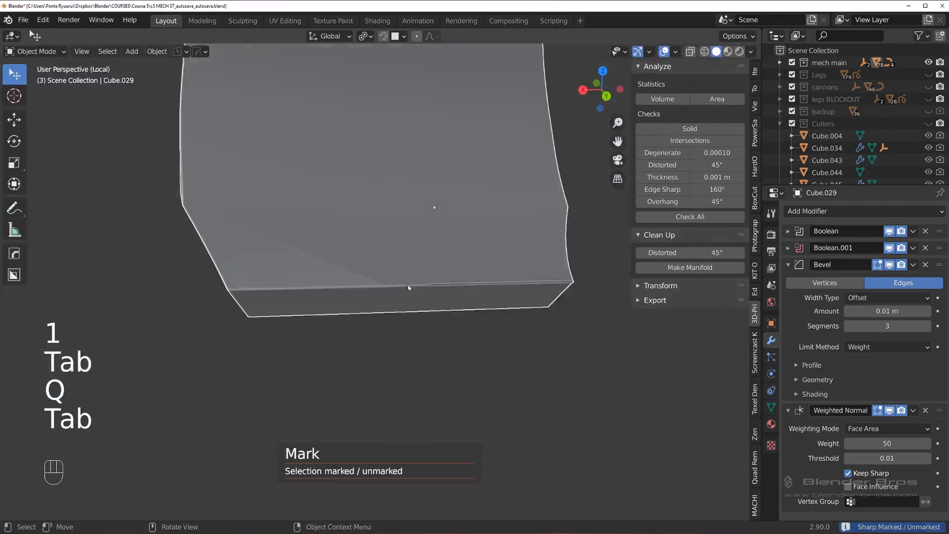
Step: Symmetrize the housing with the Mirror gizmo to carry the rim fixes across, and leave local view
key("alt+x")
left_click(322, 227)
middle_click_drag(445, 343, 419, 331)
key("slash")
Step: Try moving the body shell and the lower housing apart to check how they sit together
left_click(360, 333)
scroll(360, 332, "down", 4)
key("g")
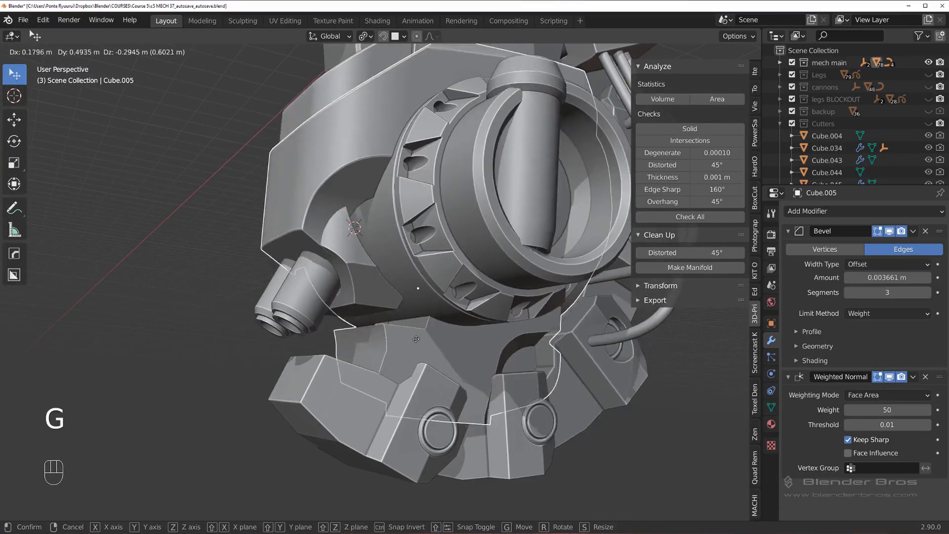
left_click(406, 332)
key("g")
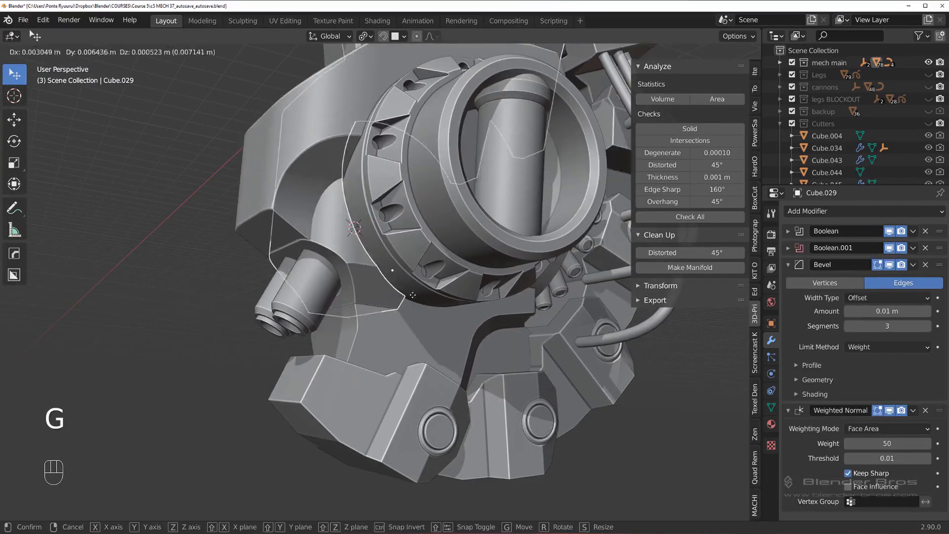
right_click(341, 237)
key("g")
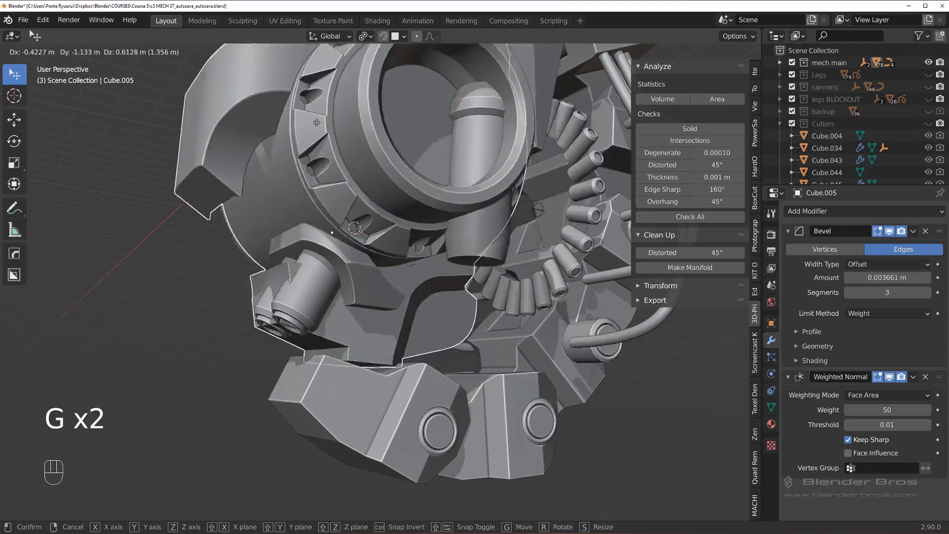
right_click(424, 199)
Step: Inspect the assembled mech from several angles and switch to the front view
scroll(484, 251, "down", 3)
middle_click_drag(484, 252, 561, 257)
scroll(435, 180, "up", 4)
middle_click_drag(432, 178, 426, 287, "shift")
middle_click_drag(425, 287, 296, 260)
scroll(257, 237, "down", 3)
key("grave")
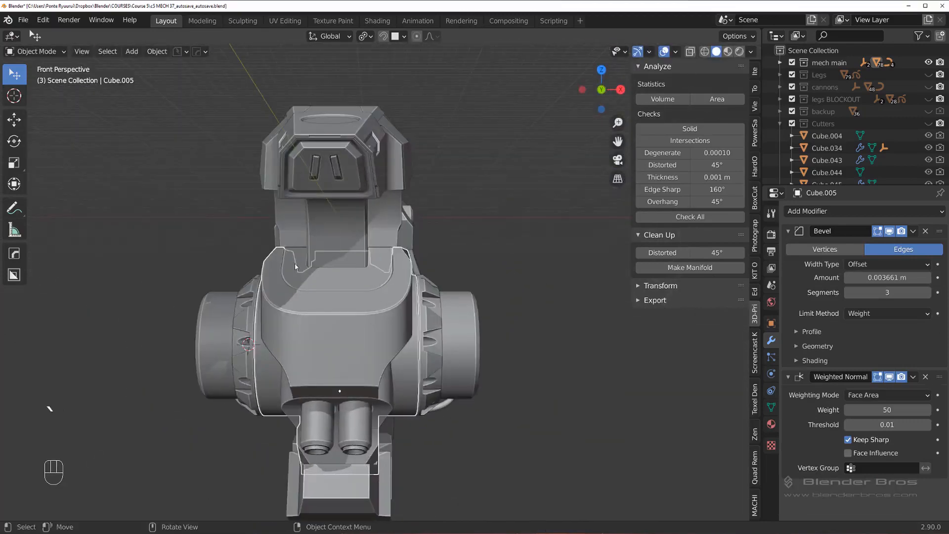
Step: Isolate the neck piece beneath the upper shell together with the adjoining body shells in local view
scroll(379, 221, "up", 4)
middle_click_drag(379, 222, 275, 255)
scroll(310, 290, "down", 1)
middle_click_drag(367, 188, 382, 173)
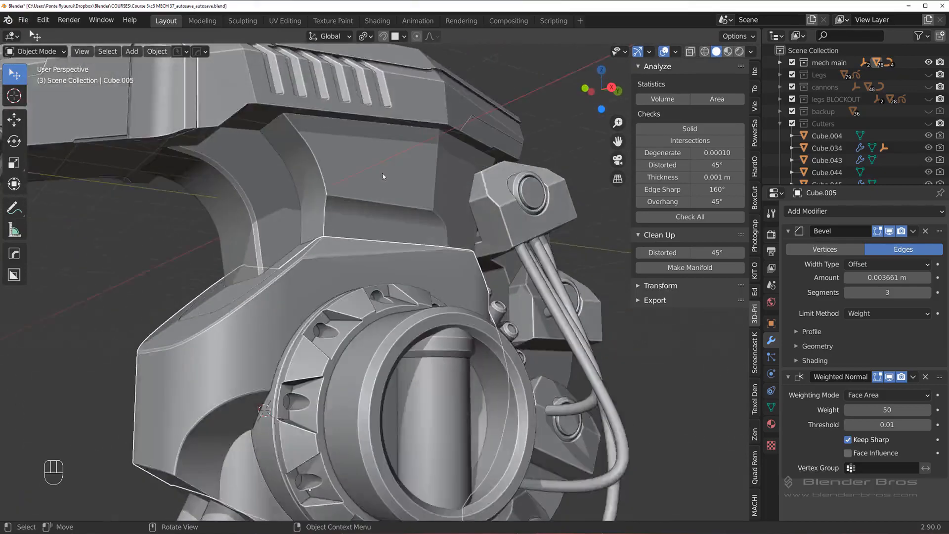
scroll(382, 173, "up", 2)
middle_click_drag(339, 128, 365, 268, "shift")
left_click(365, 268)
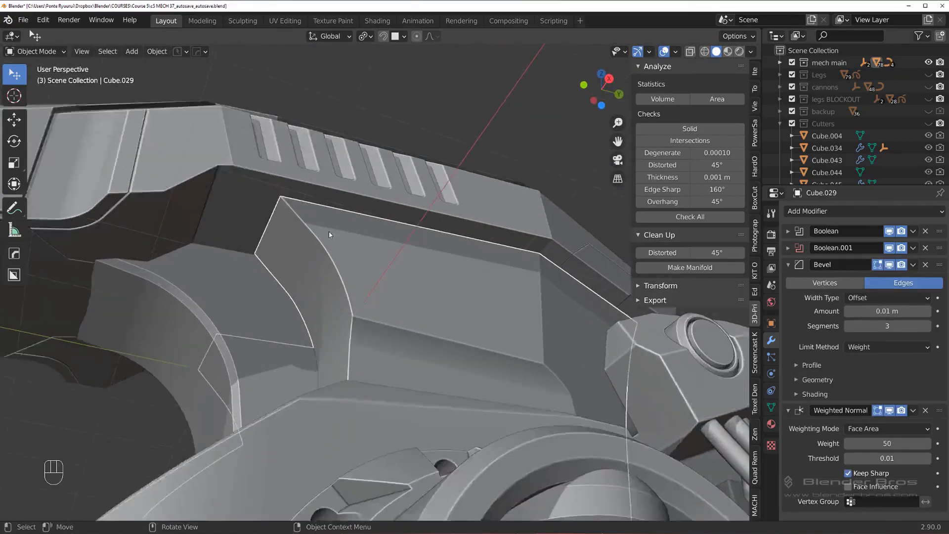
middle_click_drag(328, 230, 395, 289)
left_click(395, 289, "shift")
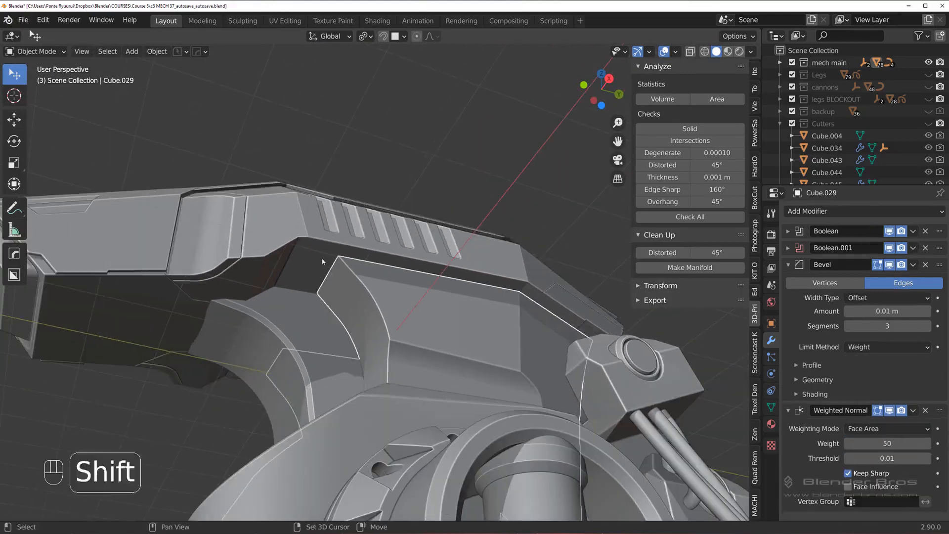
key("slash")
Step: Examine how the isolated neck piece and body shells fit together, and leave local view
middle_click_drag(368, 204, 400, 297, "shift")
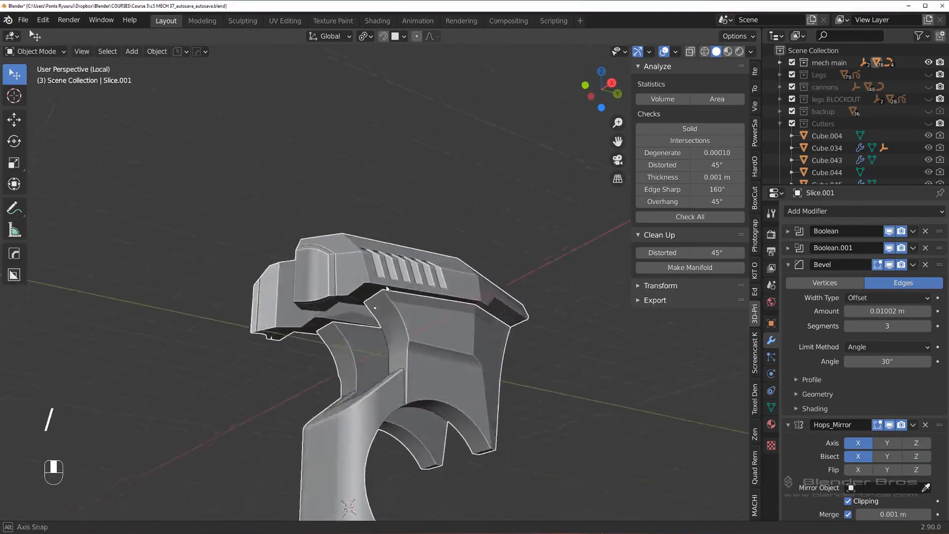
scroll(398, 292, "up", 3)
middle_click_drag(460, 287, 452, 311)
middle_click_drag(452, 311, 316, 283, "shift")
scroll(384, 278, "up", 3)
key("slash")
Step: Select the neck block beneath the upper shell and inspect it within the assembled mech from the left side
scroll(411, 272, "up", 3)
left_click(205, 296)
middle_click_drag(204, 296, 495, 304)
scroll(367, 239, "down", 4)
scroll(404, 229, "down", 4)
key("grave")
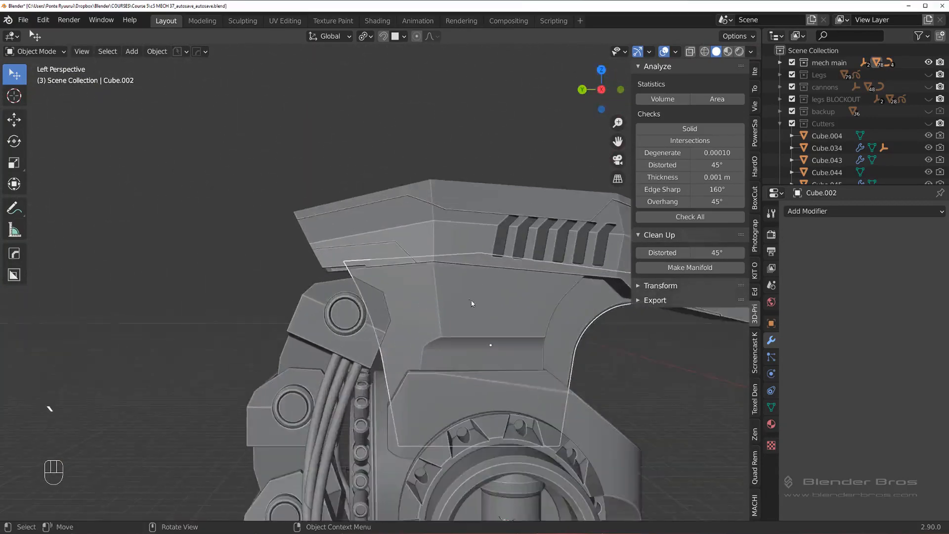
middle_click_drag(618, 320, 358, 277, "shift")
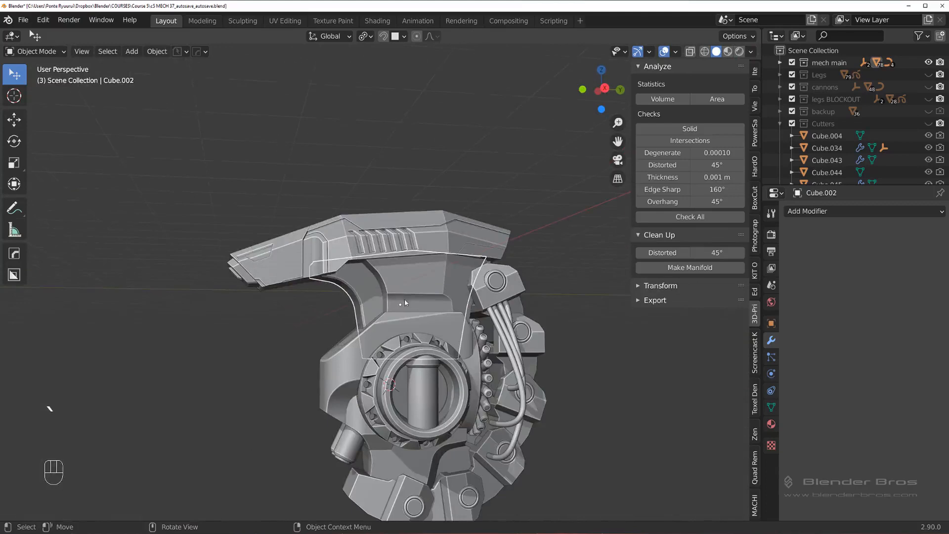
Step: Hide the viewport sidebar to give the assembled mech more viewing room
key("n")
scroll(378, 307, "down", 2)
scroll(470, 293, "up", 2)
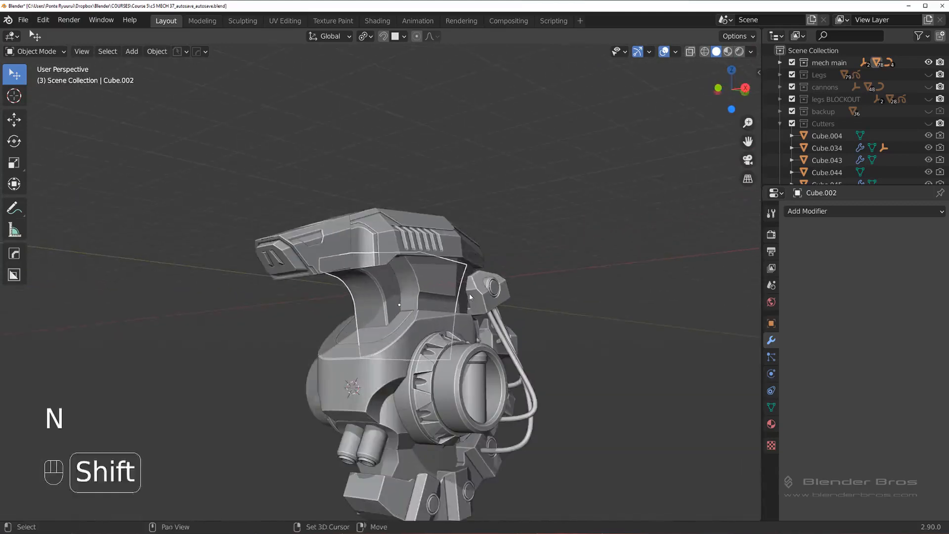